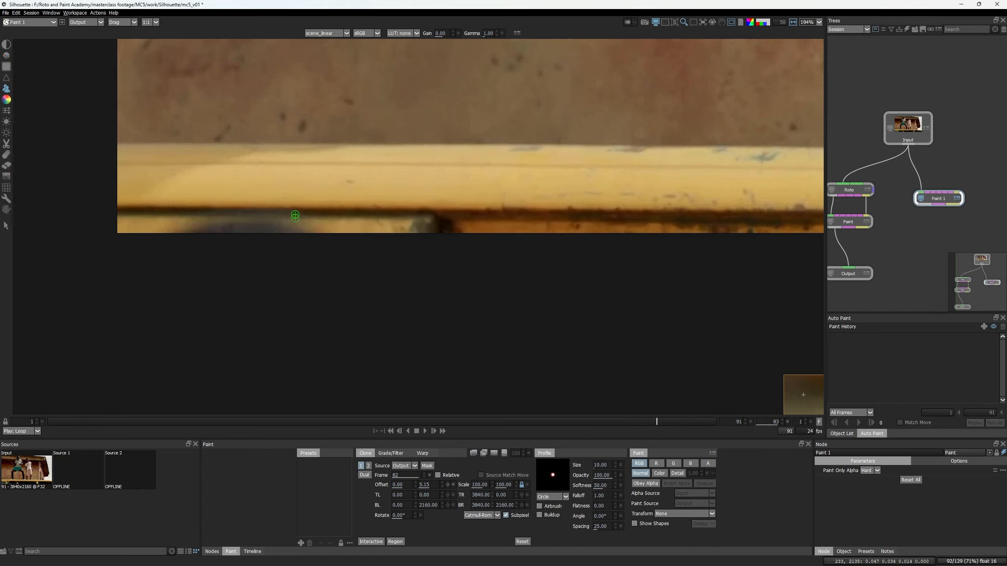
- Align the clone source from frame 82 with frame 83 at an offset of -1.03, 2.58, checking with the onion skin overlay
{"action": "key", "text": "Left"}
{"action": "key", "text": "o"}
{"action": "key", "text": "o"}
{"action": "key", "text": "o"}
{"action": "key", "text": "Left"}
{"action": "key", "text": "Down"}
{"action": "key", "text": "o"}
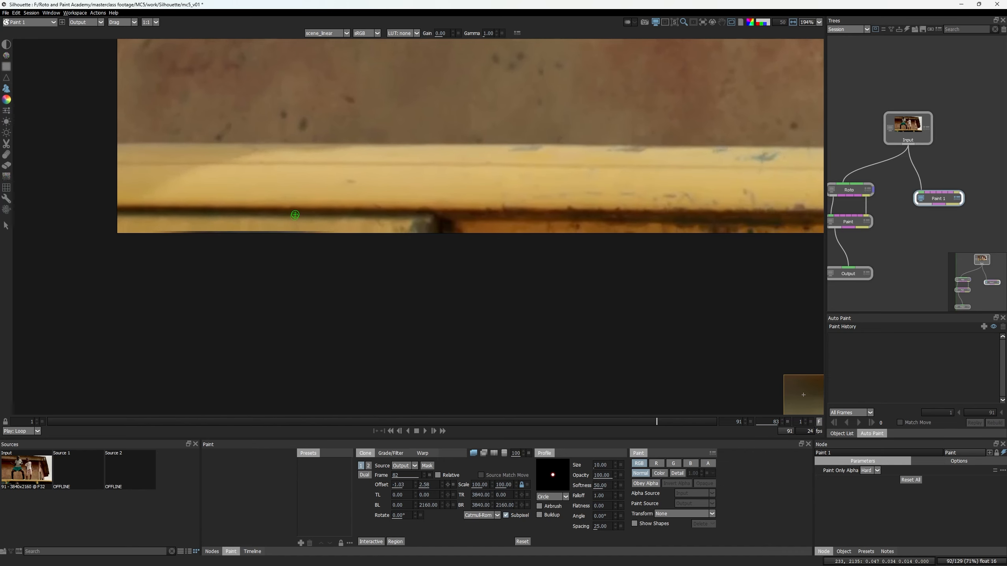
{"action": "key", "text": "o"}
{"action": "key", "text": "o"}
- Resize the Clone brush to about 67.28 and clone clean wood over the dark shape at the image's lower edge on frame 83
{"action": "mouse_move", "coordinate": [294, 190]}
{"action": "left_mouse_down", "text": "ctrl"}
{"action": "mouse_move", "coordinate": [265, 219]}
{"action": "mouse_move", "coordinate": [139, 217]}
{"action": "left_mouse_up", "text": "ctrl"}
{"action": "scroll", "coordinate": [265, 218], "scroll_direction": "up", "scroll_amount": 2}
{"action": "key", "text": "o"}
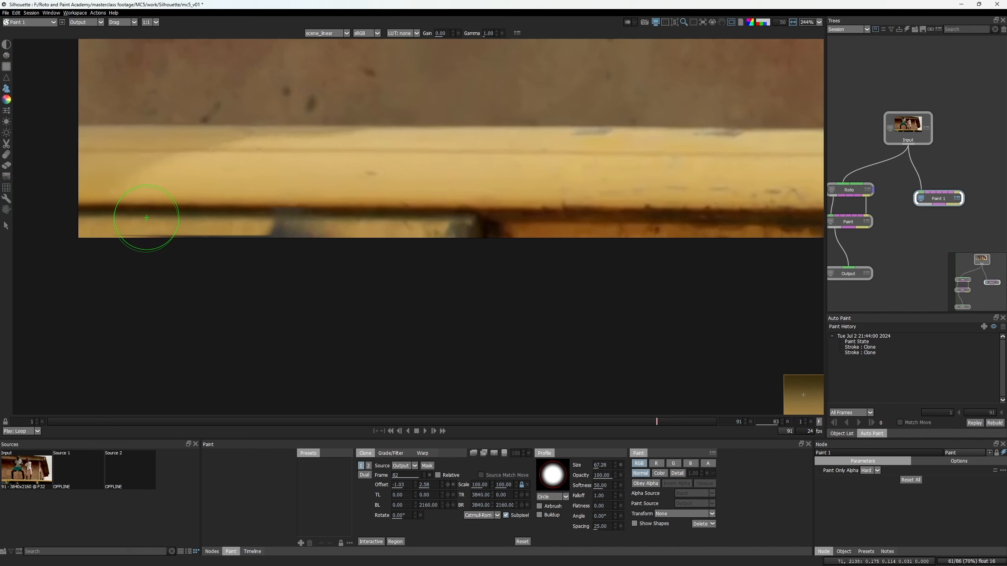
{"action": "key", "text": "ctrl+z"}
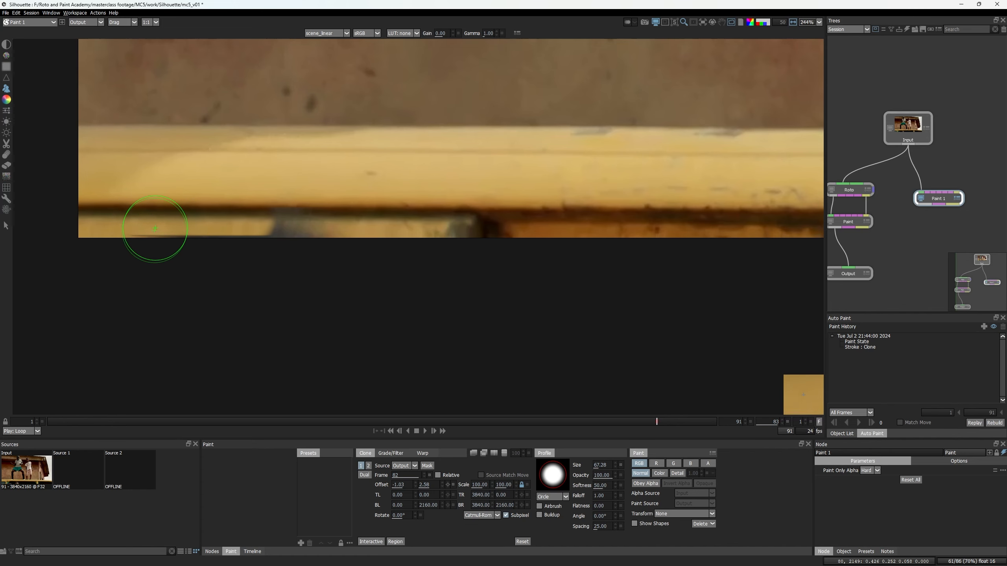
{"action": "mouse_move", "coordinate": [153, 225]}
{"action": "left_mouse_down"}
{"action": "mouse_move", "coordinate": [286, 232]}
{"action": "mouse_move", "coordinate": [273, 225]}
{"action": "mouse_move", "coordinate": [322, 229]}
{"action": "mouse_move", "coordinate": [308, 227]}
{"action": "mouse_move", "coordinate": [318, 218]}
{"action": "mouse_move", "coordinate": [317, 229]}
{"action": "left_mouse_up"}
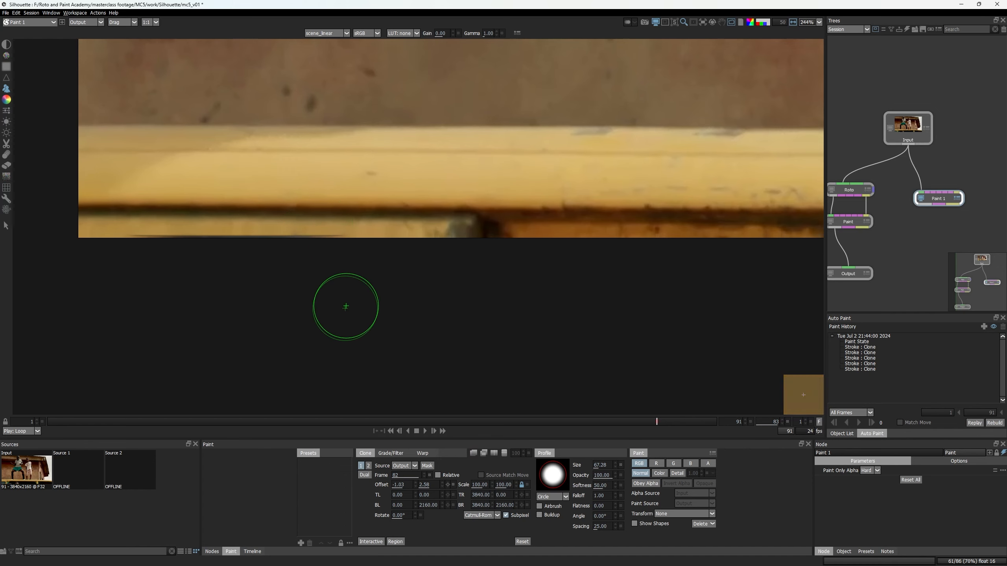
{"action": "scroll", "coordinate": [317, 254], "scroll_direction": "up", "scroll_amount": 1}
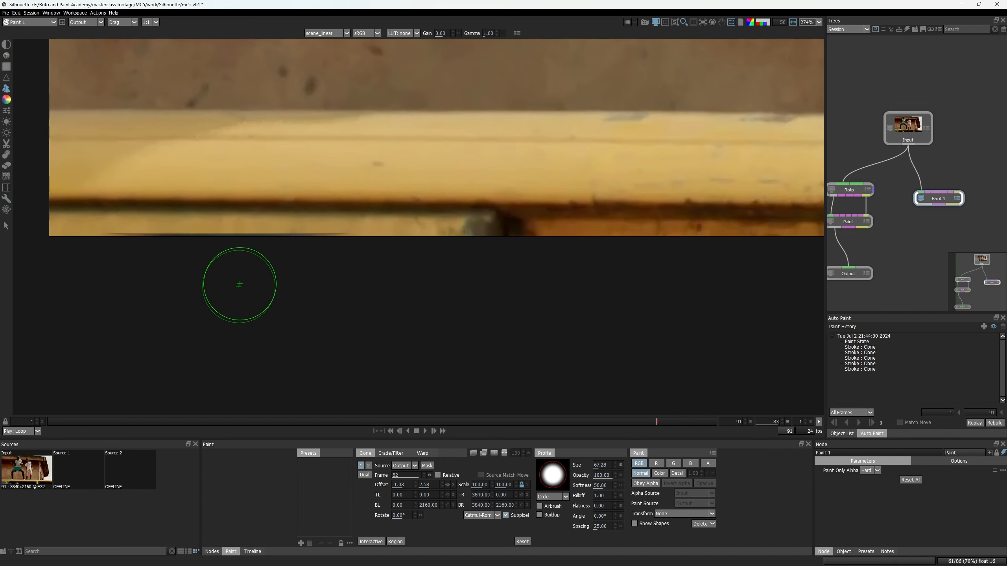
- Using the Drag brush at size about 24.79, smear wood texture over the leftover dark line along frame 83's lower edge
{"action": "key", "text": "d"}
{"action": "scroll", "coordinate": [309, 191], "scroll_direction": "up", "scroll_amount": 4}
{"action": "mouse_move", "coordinate": [314, 223]}
{"action": "left_mouse_down", "text": "ctrl"}
{"action": "mouse_move", "coordinate": [293, 239]}
{"action": "mouse_move", "coordinate": [254, 241]}
{"action": "left_mouse_up", "text": "ctrl"}
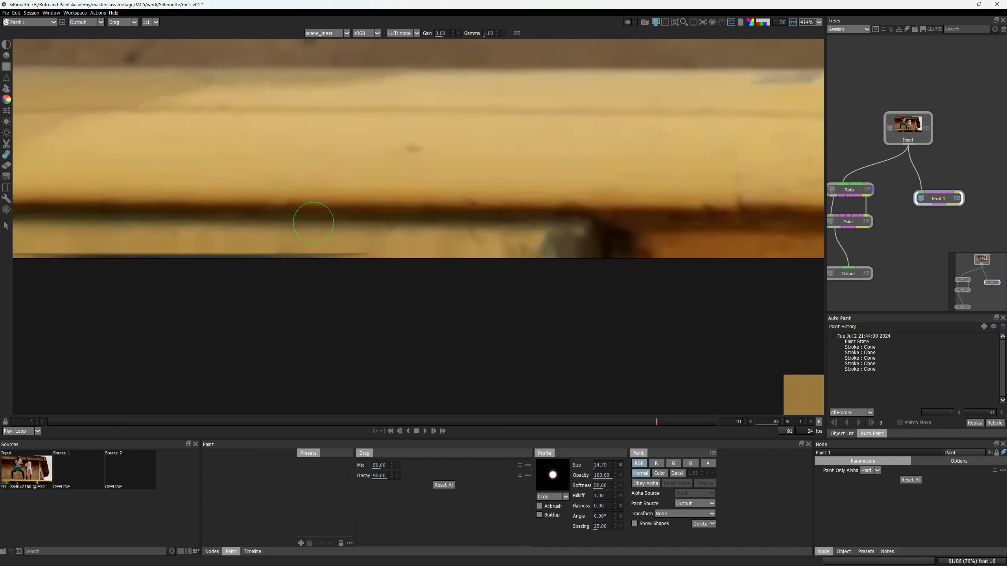
{"action": "middle_click_drag", "start_coordinate": [314, 223], "coordinate": [465, 165]}
{"action": "scroll", "coordinate": [464, 165], "scroll_direction": "up", "scroll_amount": 1}
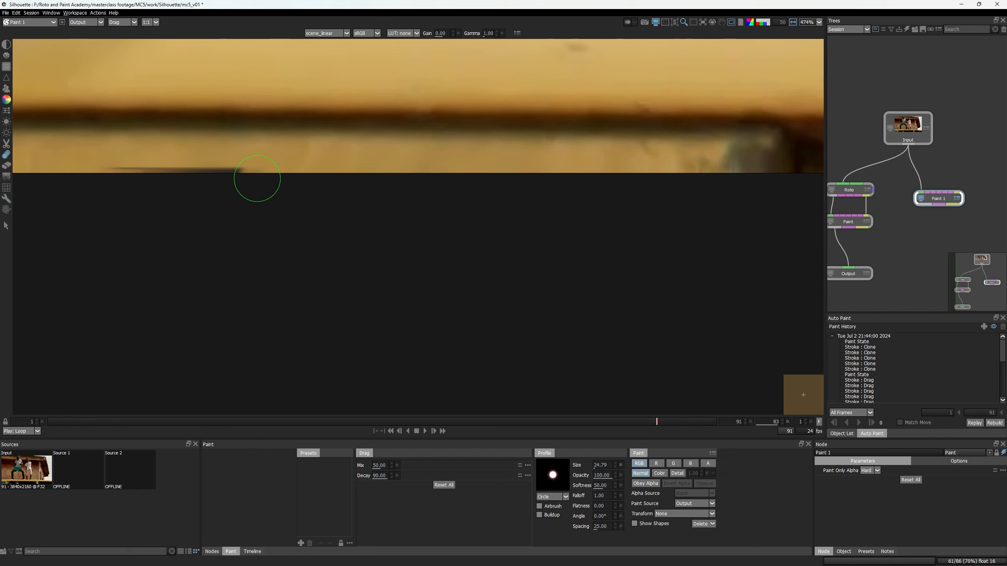
{"action": "middle_click_drag", "start_coordinate": [273, 206], "coordinate": [361, 236]}
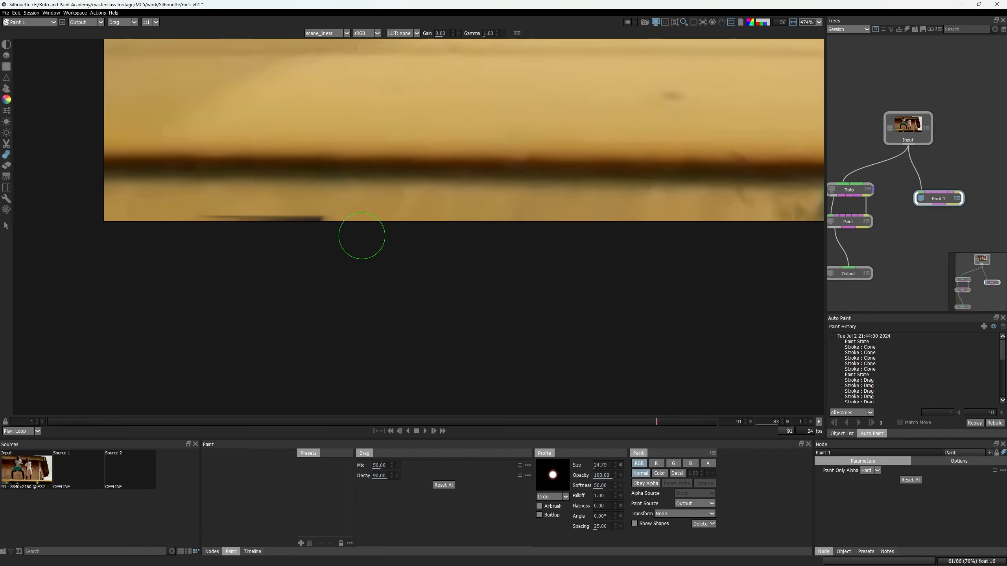
{"action": "mouse_move", "coordinate": [303, 214]}
{"action": "left_mouse_down"}
{"action": "mouse_move", "coordinate": [302, 228]}
{"action": "mouse_move", "coordinate": [278, 230]}
{"action": "mouse_move", "coordinate": [258, 254]}
{"action": "mouse_move", "coordinate": [255, 238]}
{"action": "mouse_move", "coordinate": [271, 248]}
{"action": "mouse_move", "coordinate": [247, 230]}
{"action": "mouse_move", "coordinate": [211, 236]}
{"action": "mouse_move", "coordinate": [239, 246]}
{"action": "left_mouse_up"}
- Compare the painted frame 83 with the original input and check its continuity against the neighbouring frames
{"action": "key", "text": "1"}
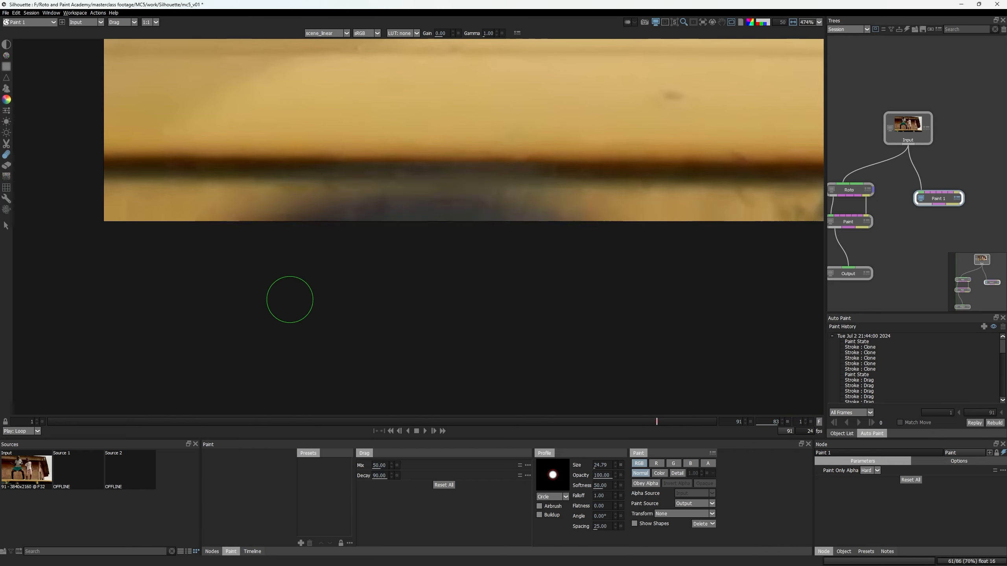
{"action": "scroll", "coordinate": [290, 299], "scroll_direction": "down", "scroll_amount": 1}
{"action": "scroll", "coordinate": [432, 303], "scroll_direction": "down", "scroll_amount": 1}
{"action": "key", "text": "2"}
{"action": "scroll", "coordinate": [433, 304], "scroll_direction": "down", "scroll_amount": 1}
{"action": "middle_click_drag", "start_coordinate": [420, 294], "coordinate": [333, 229]}
{"action": "key", "text": "x"}
{"action": "middle_click_drag", "start_coordinate": [304, 275], "coordinate": [274, 307]}
{"action": "key", "text": "z"}
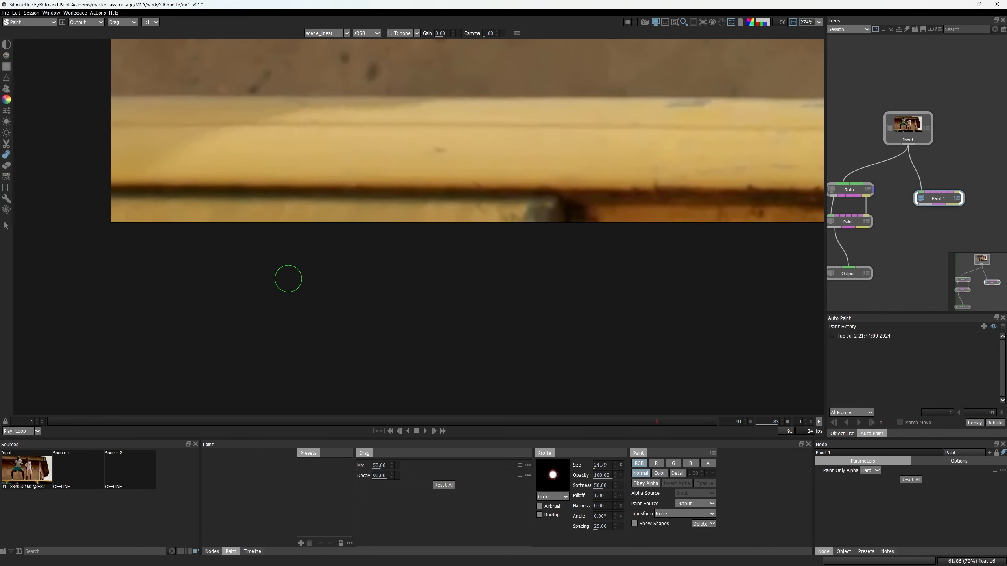
{"action": "key", "text": "x"}
{"action": "key", "text": "z"}
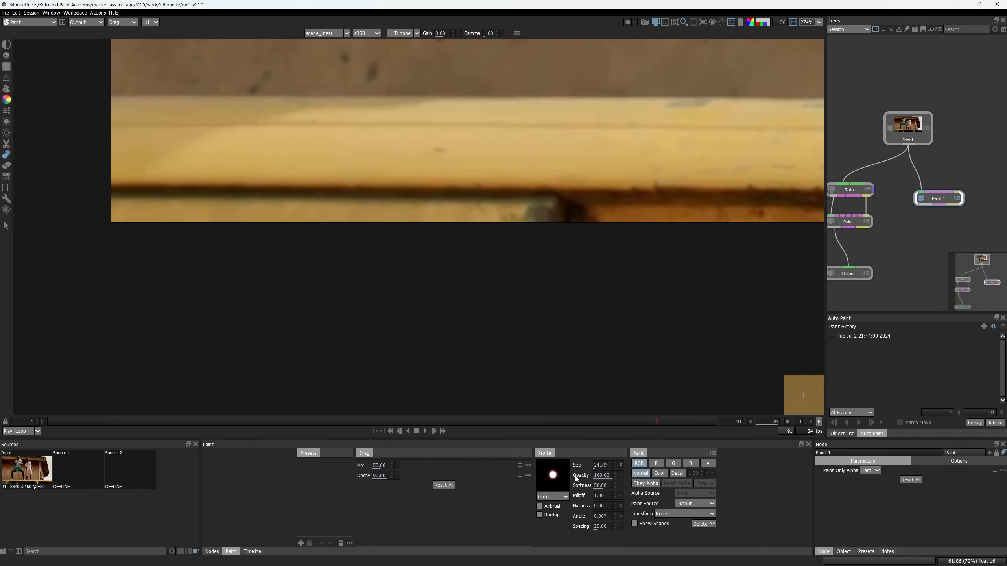
- Return to the Clone brush, move to frame 84 and set the clone source frame to 83
{"action": "left_click", "coordinate": [6, 87]}
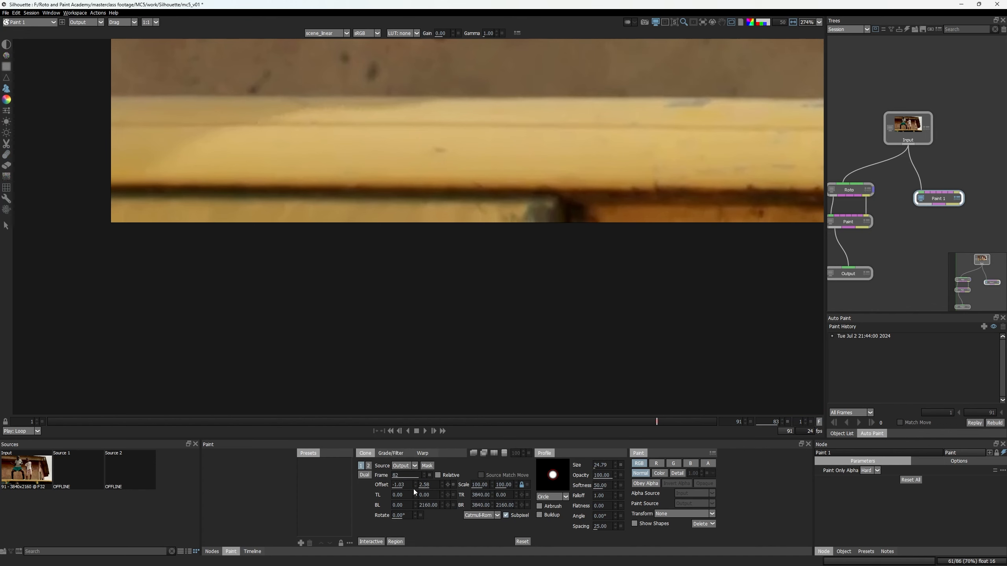
{"action": "key", "text": "x"}
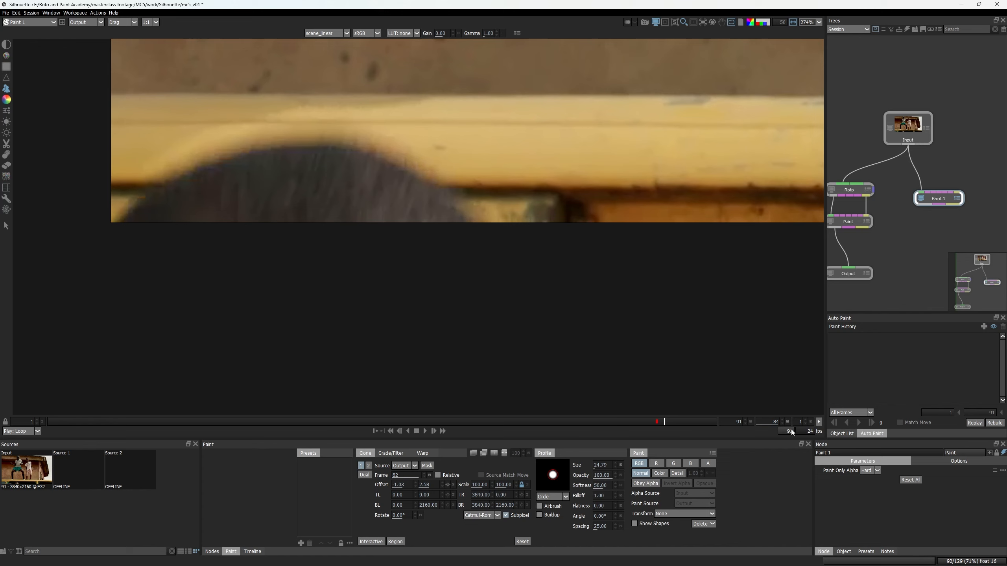
{"action": "key", "text": "z"}
{"action": "key", "text": "x"}
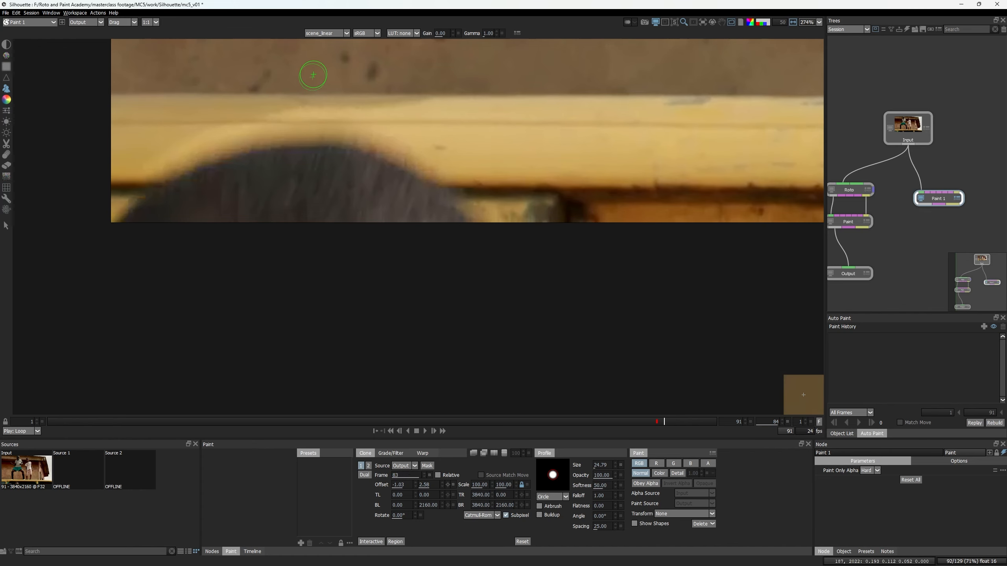
- Align the clone source from frame 83 with frame 84 at an offset of 0.07, 2.21, checking with the onion skin overlay
{"action": "key", "text": "o"}
{"action": "key", "text": "o"}
{"action": "key", "text": "o"}
{"action": "key", "text": "o"}
{"action": "key", "text": "o"}
{"action": "key", "text": "o"}
{"action": "key", "text": "o"}
{"action": "key", "text": "o"}
{"action": "key", "text": "o"}
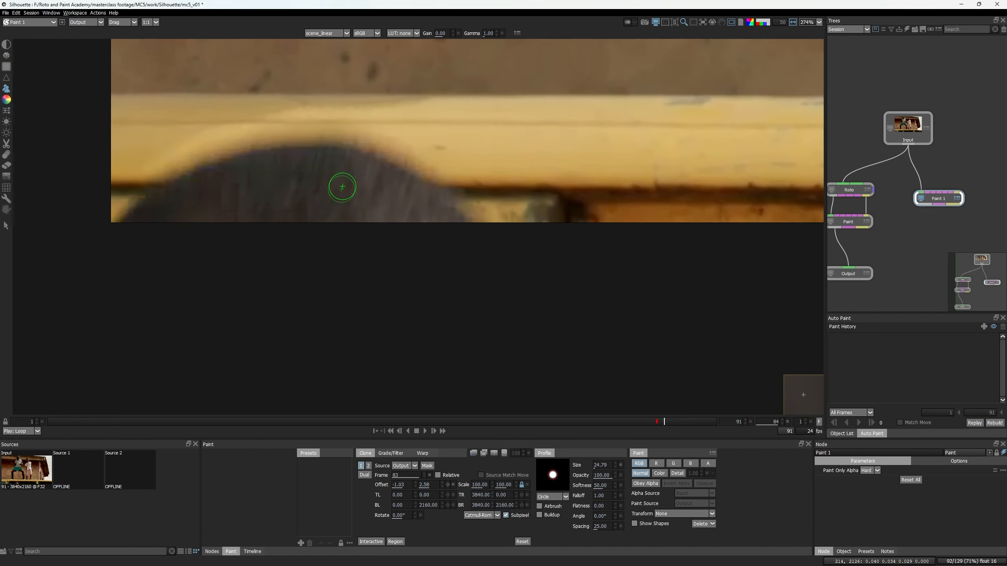
{"action": "key", "text": "Right"}
{"action": "key", "text": "o"}
{"action": "key", "text": "o"}
{"action": "key", "text": "o"}
{"action": "key", "text": "o"}
{"action": "key", "text": "Up"}
{"action": "key", "text": "o"}
- Enlarge the Clone brush to about 94.14 and clone out the large dark shape over the wooden ledge on frame 84
{"action": "key", "text": "bracketright"}
{"action": "key", "text": "bracketright"}
{"action": "key", "text": "bracketright"}
{"action": "key", "text": "bracketright"}
{"action": "key", "text": "bracketright"}
{"action": "key", "text": "bracketright"}
{"action": "key", "text": "bracketright"}
{"action": "key", "text": "bracketright"}
{"action": "key", "text": "bracketright"}
{"action": "key", "text": "bracketright"}
{"action": "key", "text": "bracketright"}
{"action": "key", "text": "bracketright"}
{"action": "key", "text": "bracketright"}
{"action": "key", "text": "bracketright"}
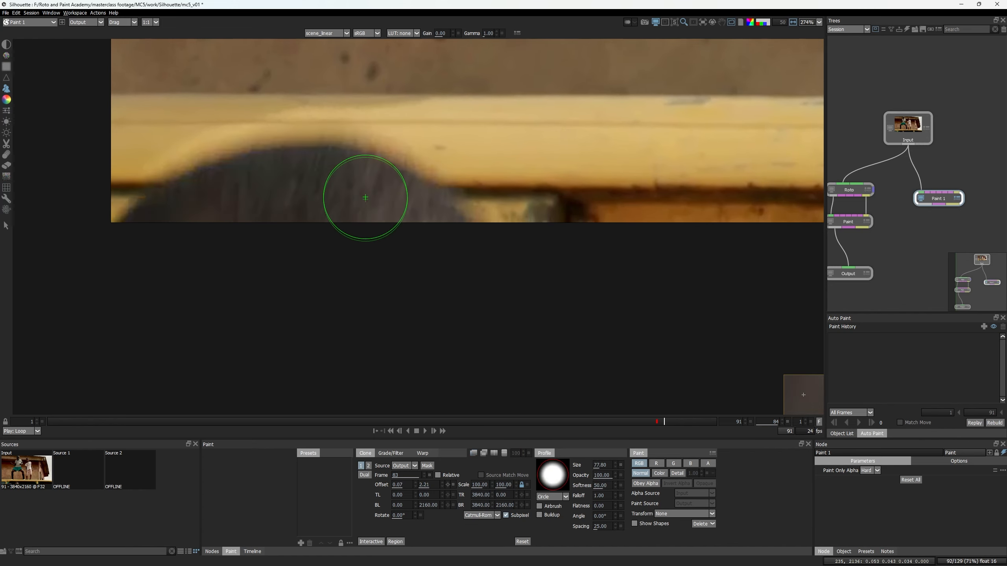
{"action": "key", "text": "o"}
{"action": "key", "text": "o"}
{"action": "key", "text": "o"}
{"action": "key", "text": "o"}
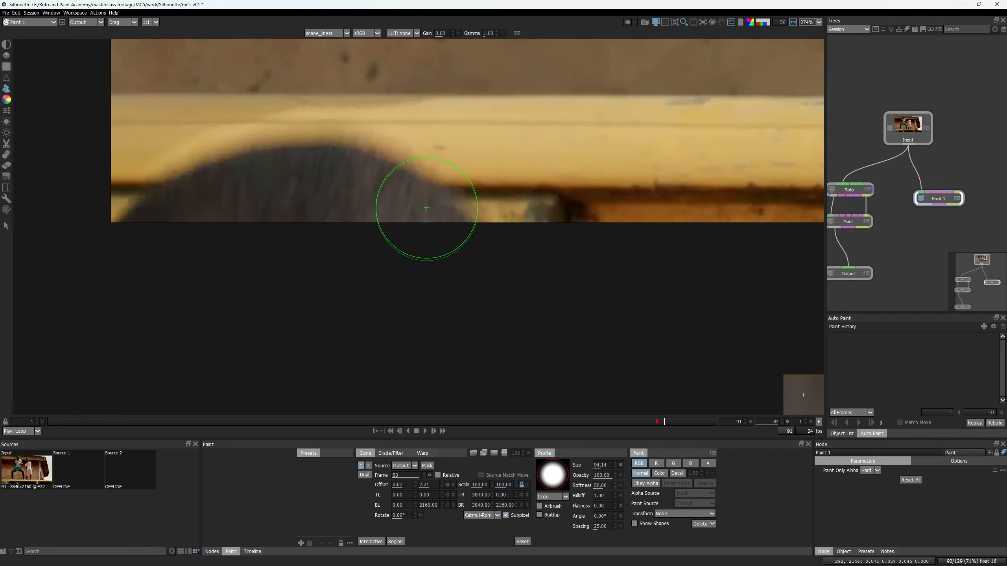
{"action": "mouse_move", "coordinate": [433, 223]}
{"action": "left_mouse_down"}
{"action": "mouse_move", "coordinate": [448, 220]}
{"action": "mouse_move", "coordinate": [442, 228]}
{"action": "left_mouse_up"}
{"action": "mouse_move", "coordinate": [389, 185]}
{"action": "left_mouse_down"}
{"action": "mouse_move", "coordinate": [310, 173]}
{"action": "mouse_move", "coordinate": [224, 180]}
{"action": "mouse_move", "coordinate": [150, 214]}
{"action": "mouse_move", "coordinate": [149, 225]}
{"action": "left_mouse_up"}
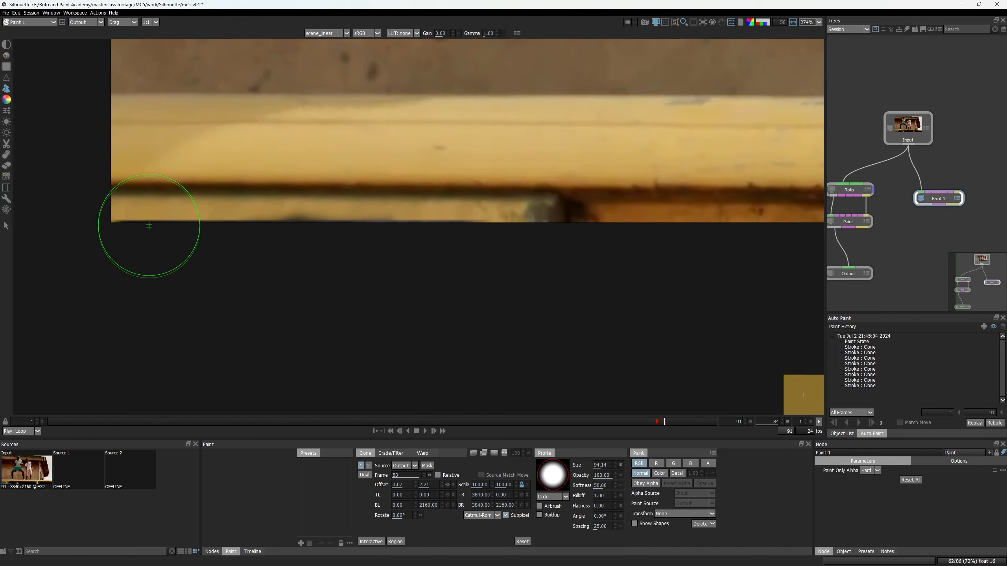
{"action": "mouse_move", "coordinate": [436, 220]}
{"action": "left_mouse_down"}
{"action": "mouse_move", "coordinate": [370, 218]}
{"action": "mouse_move", "coordinate": [436, 227]}
{"action": "left_mouse_up"}
{"action": "scroll", "coordinate": [420, 262], "scroll_direction": "down", "scroll_amount": 2}
{"action": "scroll", "coordinate": [418, 277], "scroll_direction": "up", "scroll_amount": 3}
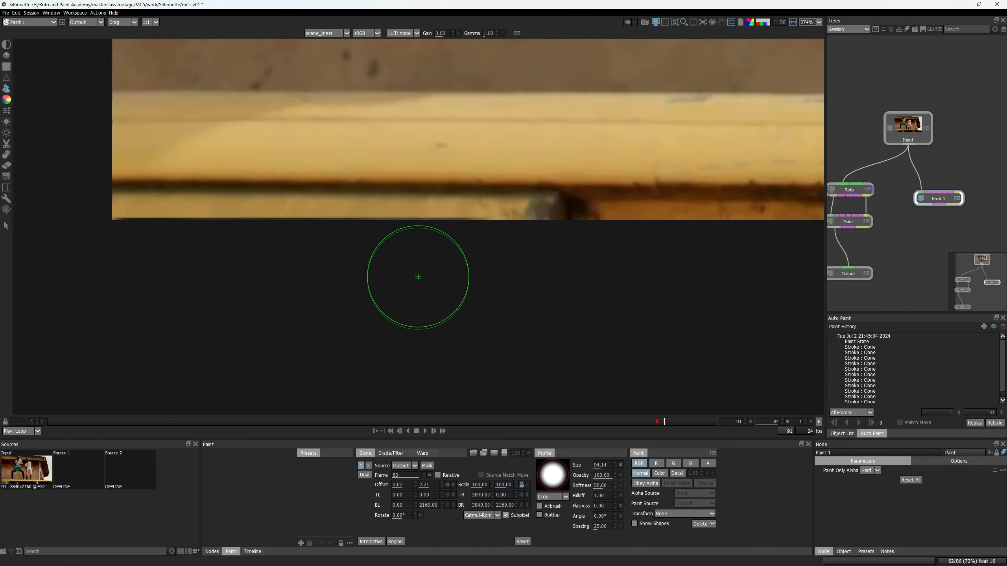
{"action": "key", "text": "1"}
{"action": "key", "text": "1"}
- Using the Drag brush at size about 25.05, smear wood over the dark line at frame 84's lower edge, working inward from the image corner
{"action": "scroll", "coordinate": [280, 238], "scroll_direction": "up", "scroll_amount": 3}
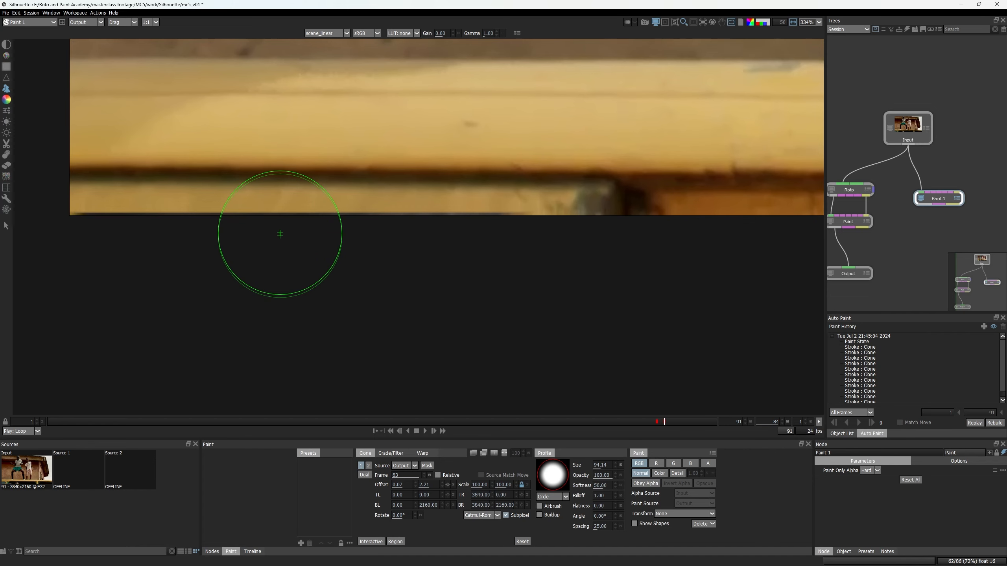
{"action": "key", "text": "d"}
{"action": "scroll", "coordinate": [307, 220], "scroll_direction": "up", "scroll_amount": 5}
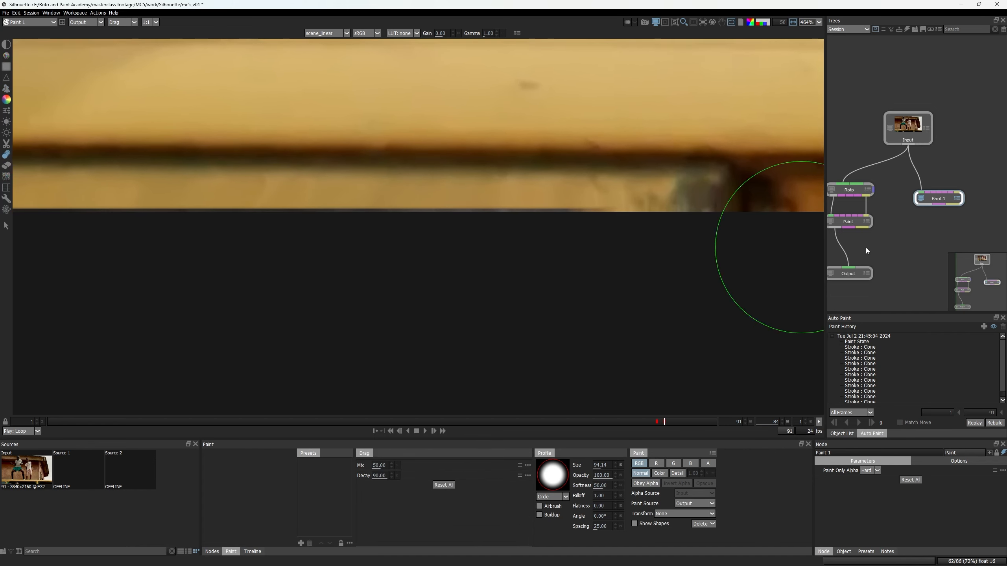
{"action": "middle_click_drag", "start_coordinate": [282, 214], "coordinate": [647, 192]}
{"action": "mouse_move", "coordinate": [602, 204]}
{"action": "left_mouse_down", "text": "ctrl"}
{"action": "mouse_move", "coordinate": [475, 229]}
{"action": "mouse_move", "coordinate": [409, 266]}
{"action": "left_mouse_up", "text": "ctrl"}
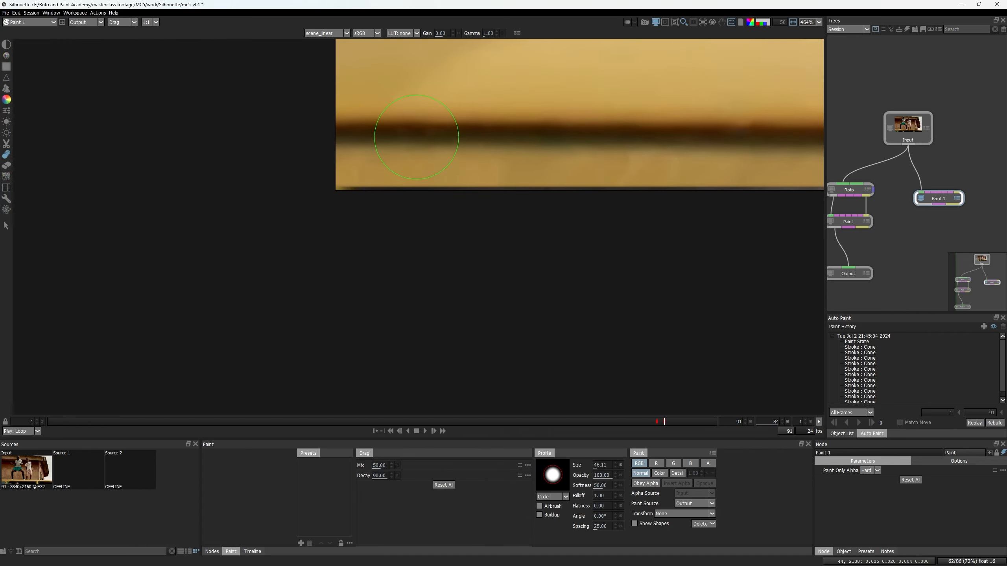
{"action": "scroll", "coordinate": [356, 170], "scroll_direction": "up", "scroll_amount": 4}
{"action": "mouse_move", "coordinate": [340, 198]}
{"action": "left_mouse_down", "text": "ctrl"}
{"action": "mouse_move", "coordinate": [276, 239]}
{"action": "mouse_move", "coordinate": [342, 224]}
{"action": "left_mouse_up", "text": "ctrl"}
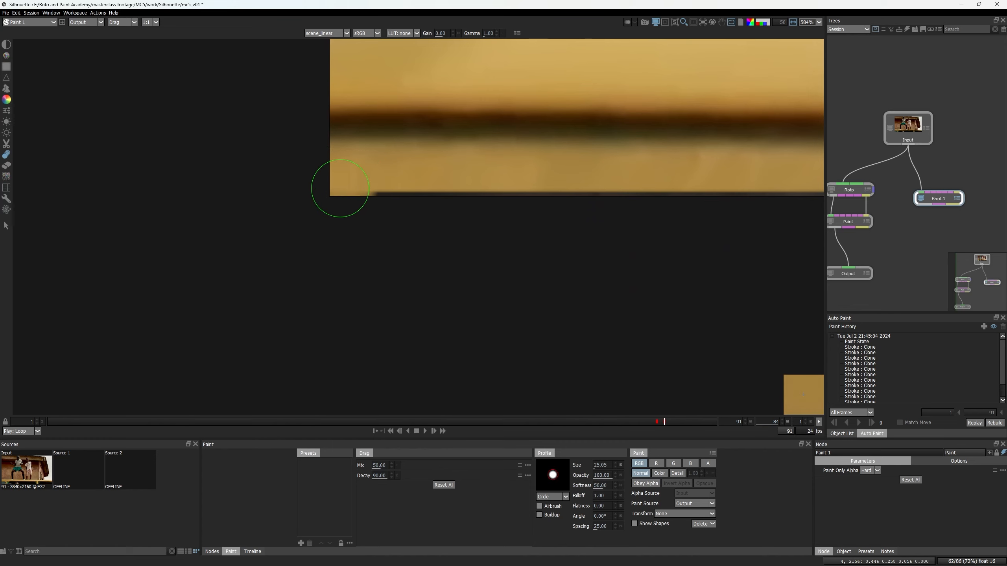
{"action": "left_click_drag", "start_coordinate": [394, 190], "coordinate": [426, 235]}
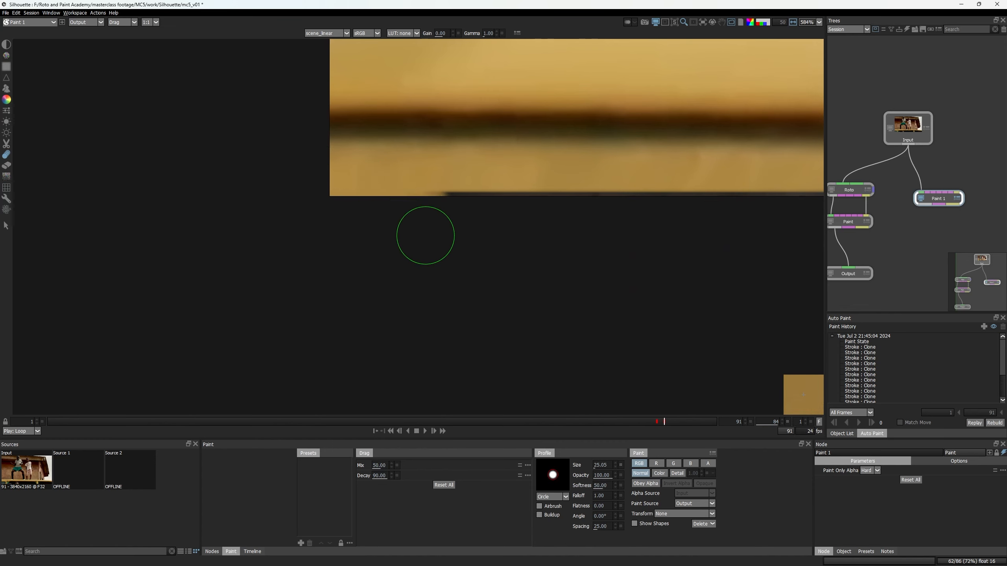
{"action": "left_click_drag", "start_coordinate": [461, 182], "coordinate": [442, 222]}
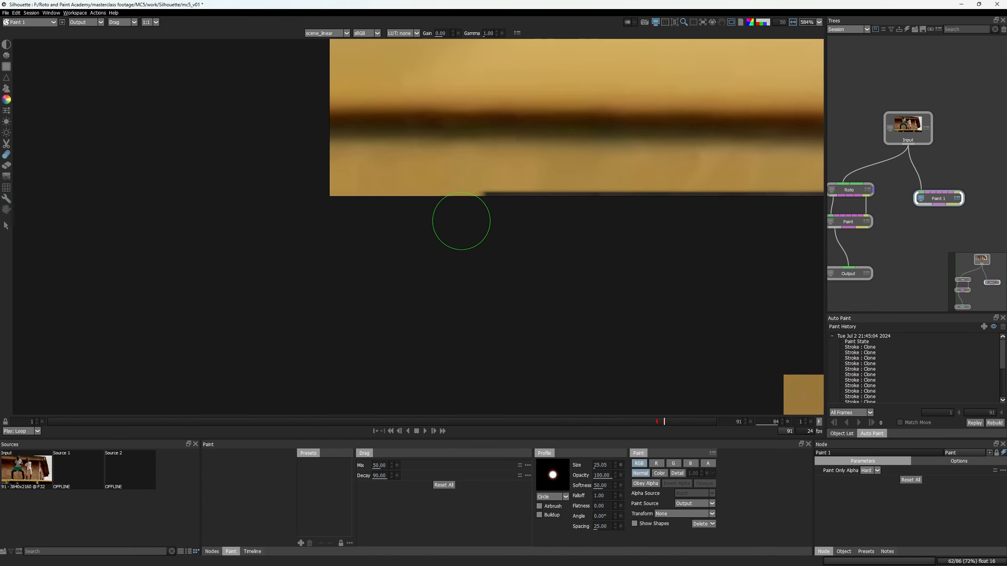
{"action": "middle_click_drag", "start_coordinate": [491, 211], "coordinate": [249, 286]}
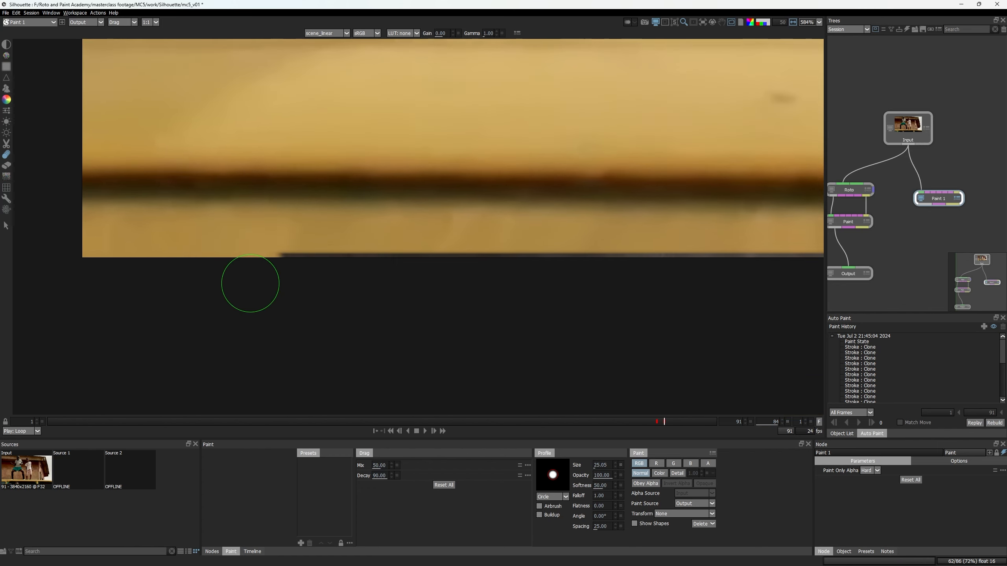
{"action": "left_click_drag", "start_coordinate": [321, 252], "coordinate": [352, 267]}
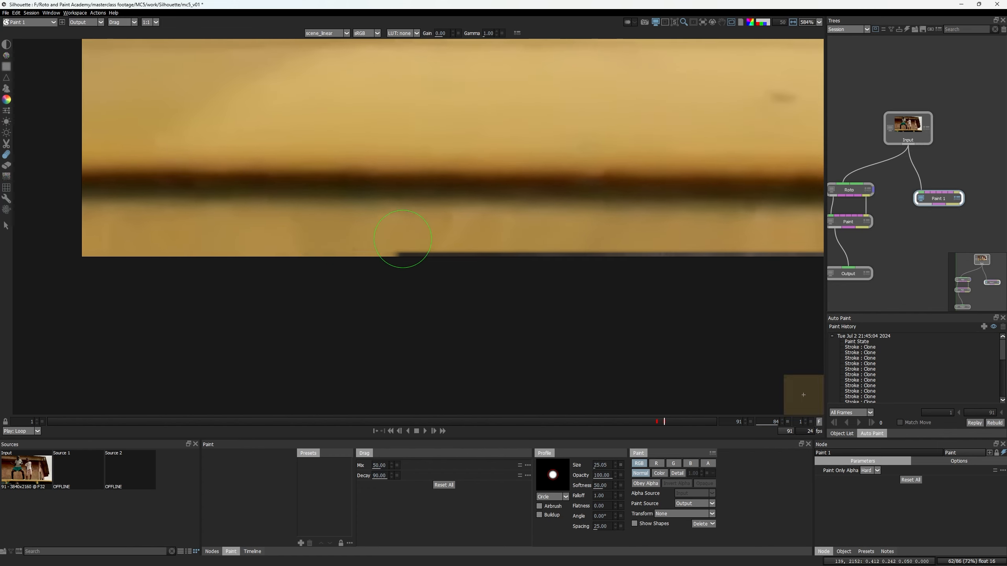
{"action": "left_click_drag", "start_coordinate": [403, 239], "coordinate": [436, 279]}
{"action": "left_click_drag", "start_coordinate": [488, 247], "coordinate": [490, 284]}
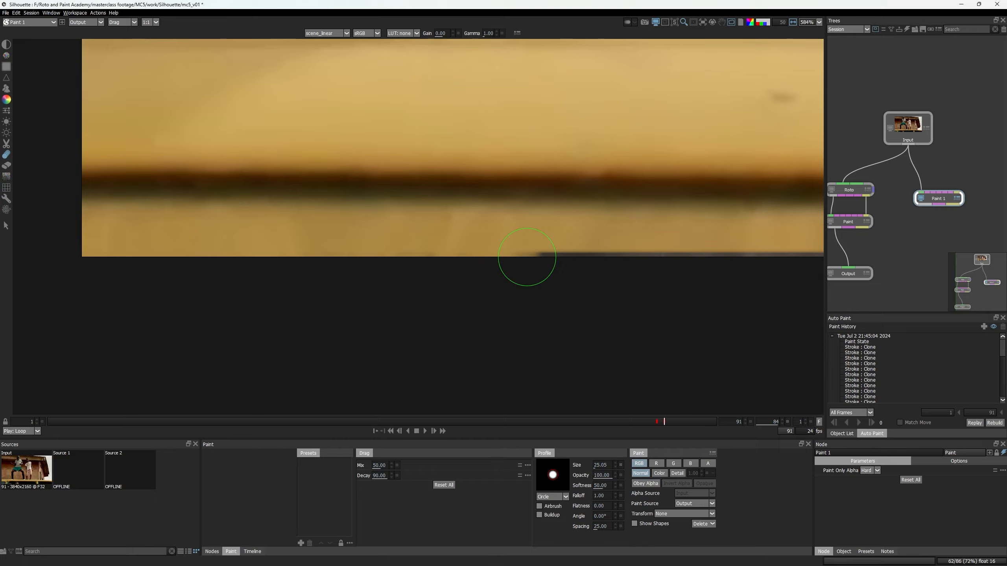
- Smear out the remaining dark line along frame 84's lower edge up to the grey block at the end of the plank
{"action": "middle_click_drag", "start_coordinate": [527, 257], "coordinate": [244, 259]}
{"action": "left_click_drag", "start_coordinate": [254, 244], "coordinate": [246, 267]}
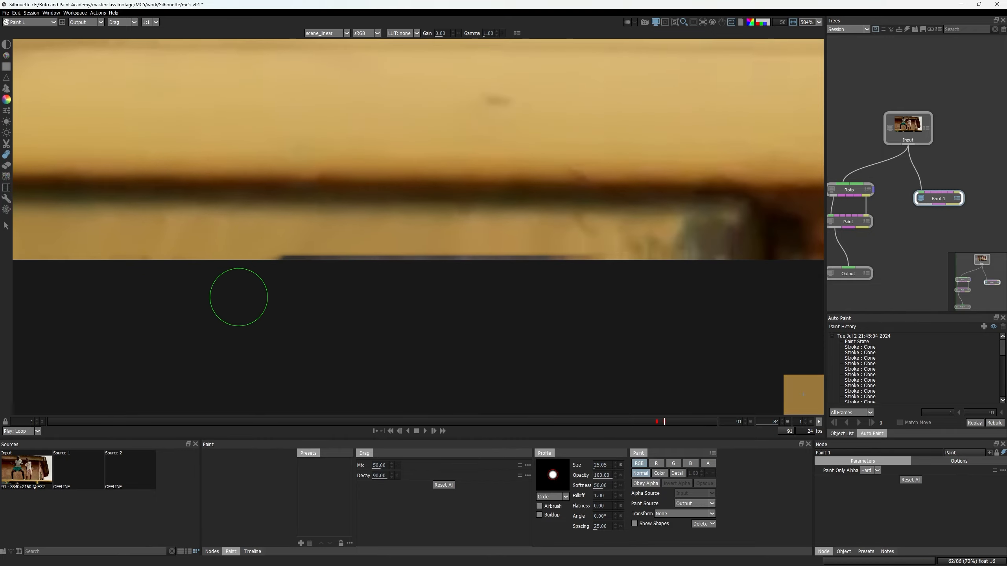
{"action": "left_click_drag", "start_coordinate": [299, 240], "coordinate": [301, 262]}
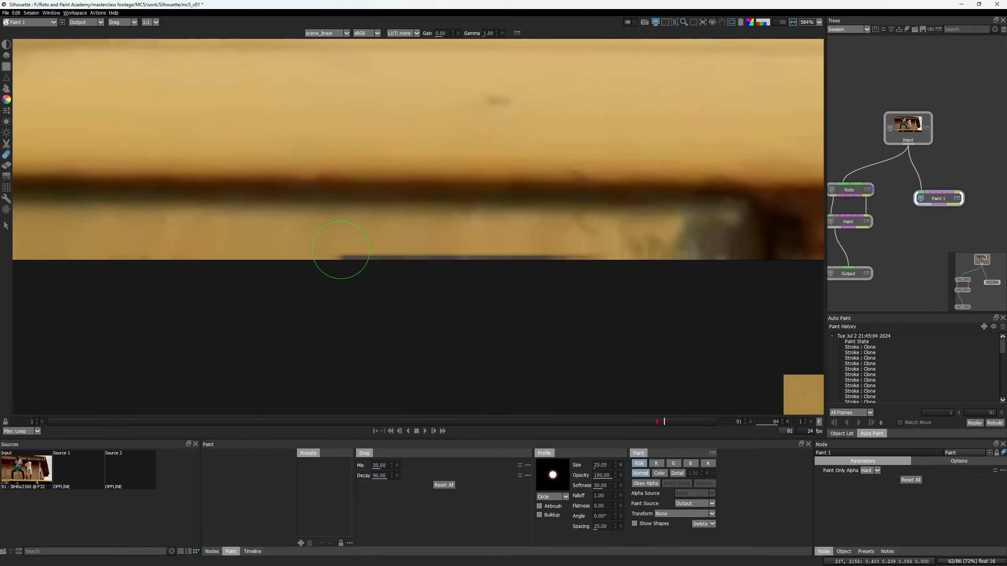
{"action": "left_click_drag", "start_coordinate": [397, 244], "coordinate": [416, 291]}
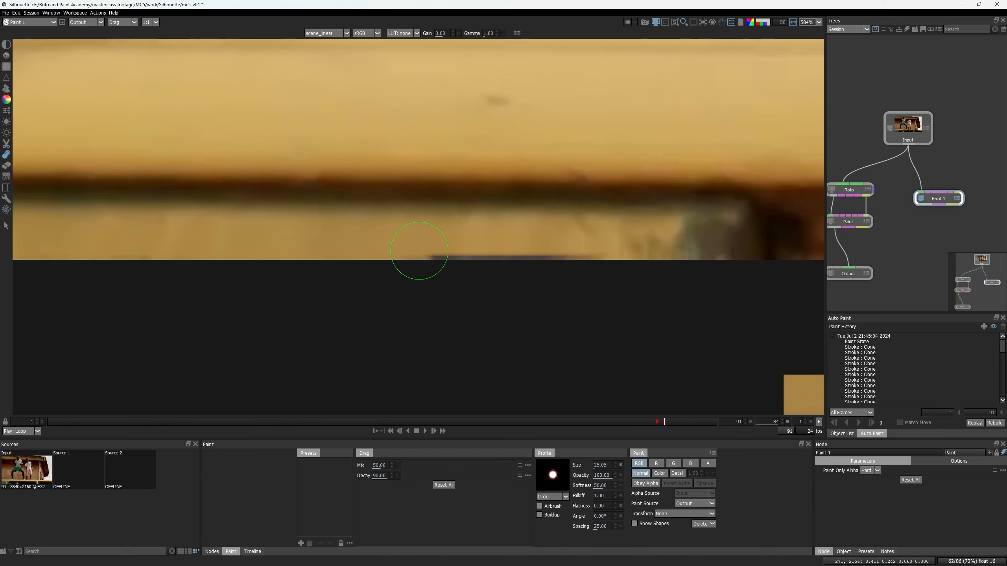
{"action": "left_click_drag", "start_coordinate": [419, 251], "coordinate": [436, 297]}
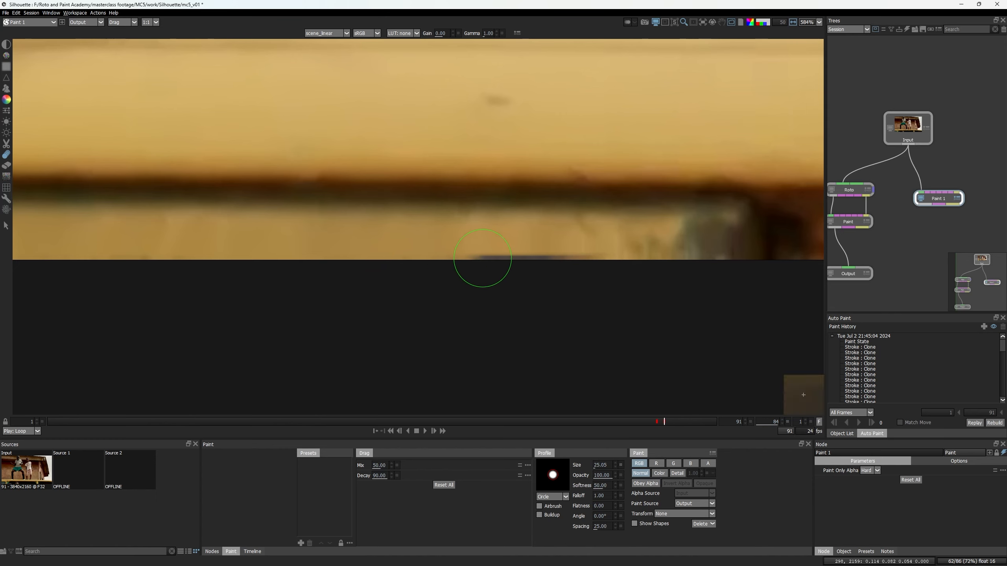
{"action": "mouse_move", "coordinate": [483, 258]}
{"action": "left_mouse_down"}
{"action": "mouse_move", "coordinate": [486, 295]}
{"action": "mouse_move", "coordinate": [499, 308]}
{"action": "left_mouse_up"}
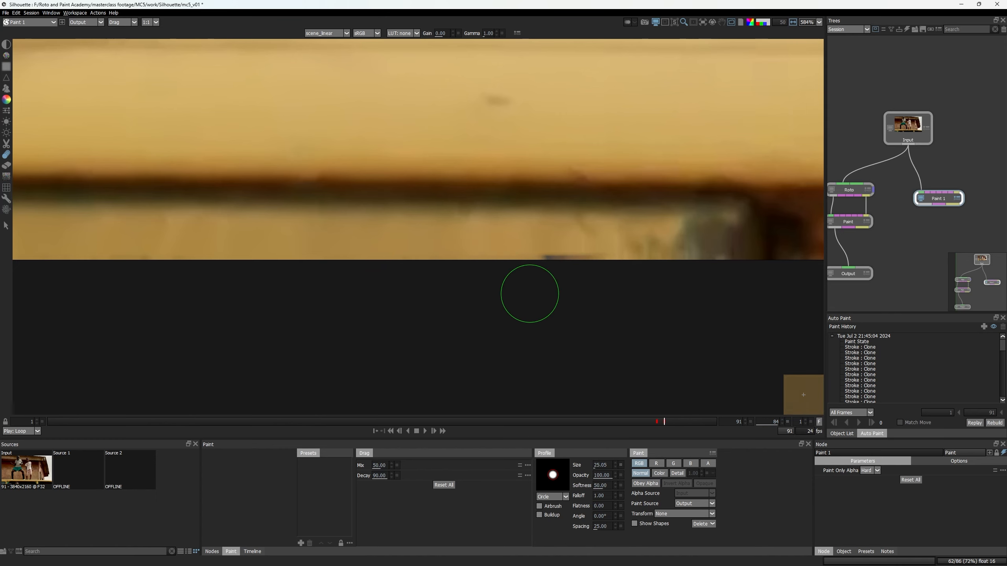
{"action": "left_click_drag", "start_coordinate": [559, 253], "coordinate": [567, 311]}
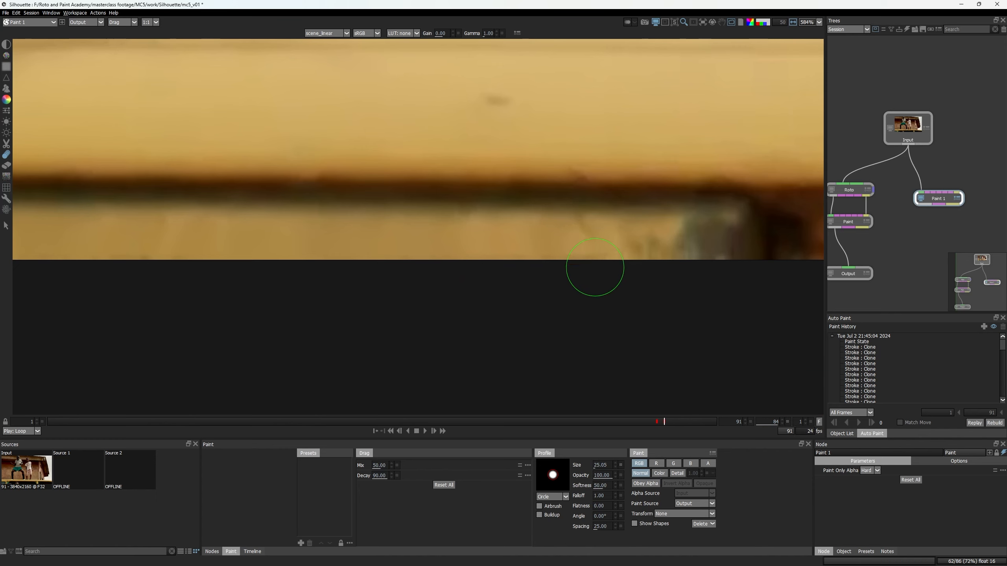
{"action": "scroll", "coordinate": [507, 291], "scroll_direction": "down", "scroll_amount": 2}
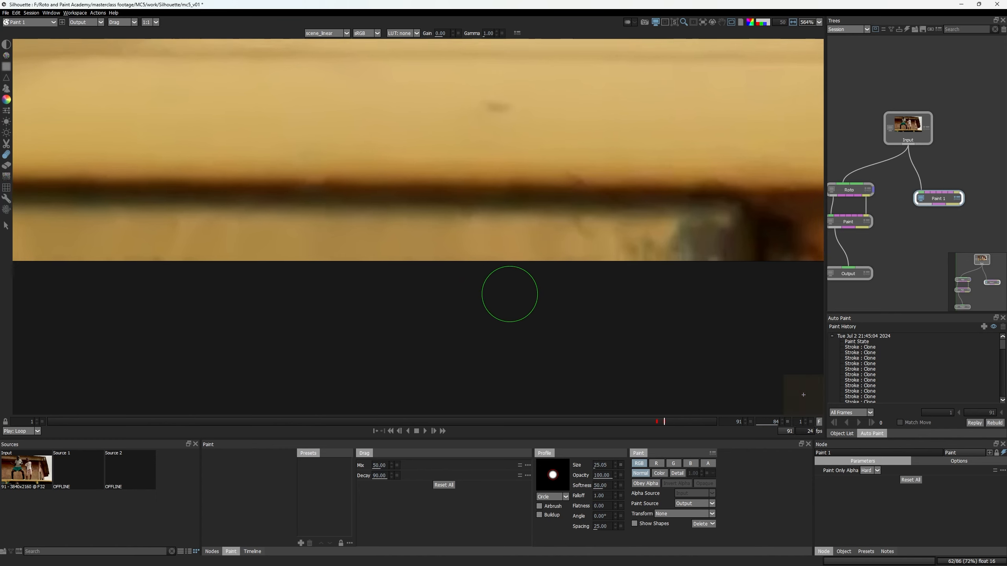
- Advance to frame 85 with the Clone brush, using frame 84 as the source, and flip between both frames
{"action": "scroll", "coordinate": [507, 288], "scroll_direction": "down", "scroll_amount": 4}
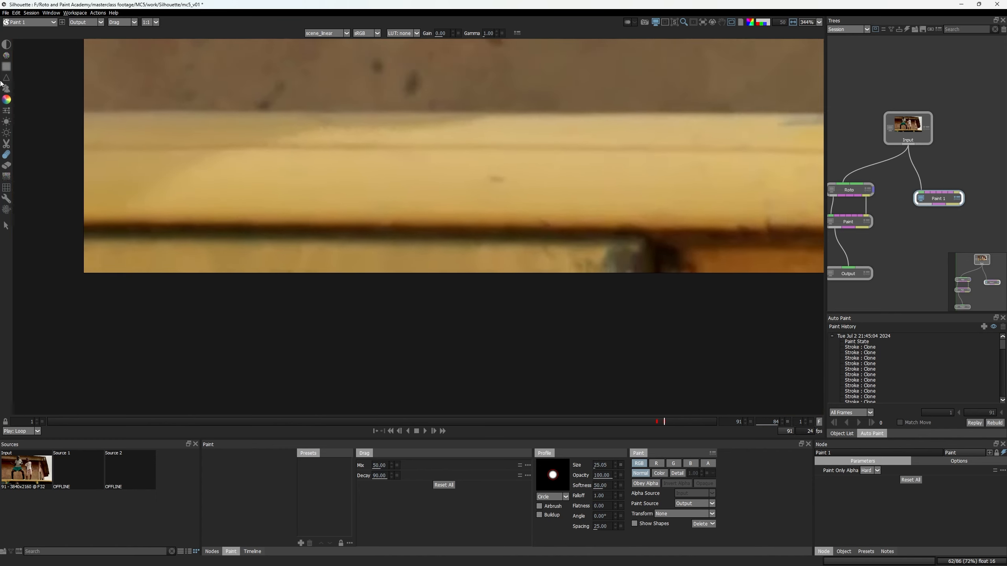
{"action": "left_click", "coordinate": [4, 90]}
{"action": "key", "text": "x"}
{"action": "middle_click_drag", "start_coordinate": [452, 279], "coordinate": [510, 190]}
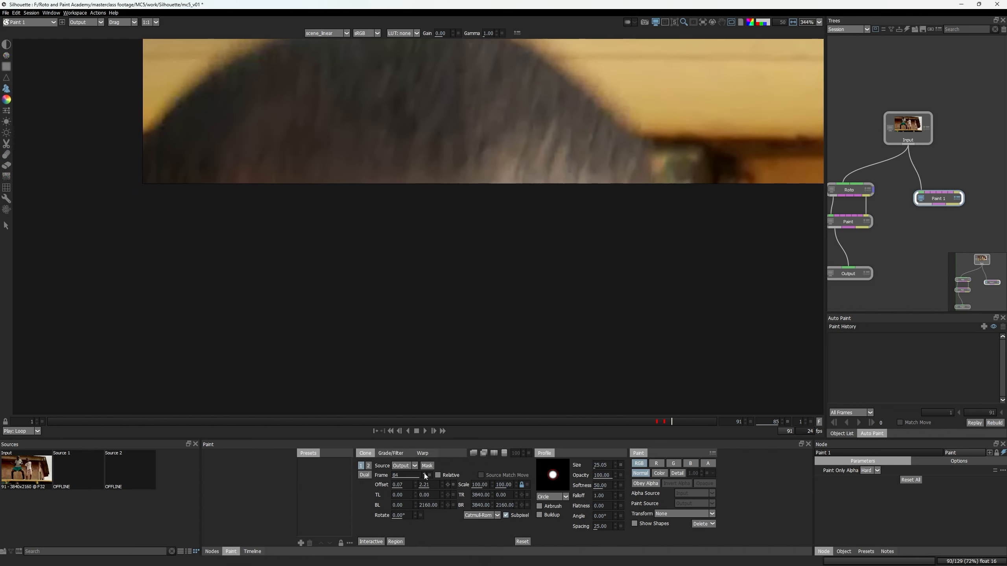
{"action": "key", "text": "z"}
{"action": "middle_click_drag", "start_coordinate": [358, 139], "coordinate": [321, 236]}
{"action": "key", "text": "x"}
{"action": "key", "text": "z"}
{"action": "key", "text": "x"}
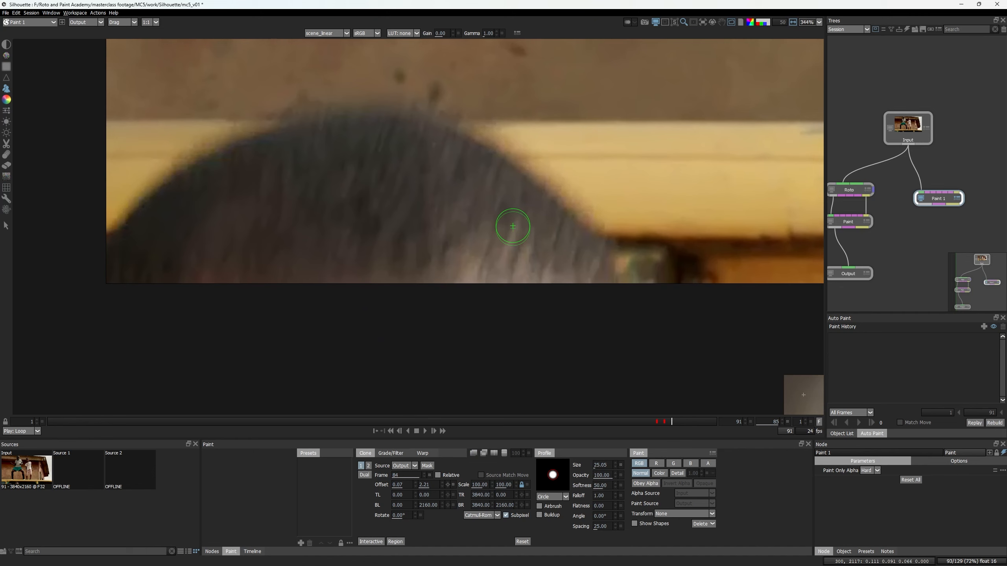
- Align the clone source from frame 84 with frame 85 at an offset of 0.07, 1.63, using the onion skin overlay
{"action": "key", "text": "o"}
{"action": "key", "text": "o"}
{"action": "key", "text": "o"}
{"action": "key", "text": "Down"}
{"action": "key", "text": "Down"}
{"action": "key", "text": "o"}
{"action": "key", "text": "o"}
{"action": "key", "text": "o"}
{"action": "key", "text": "o"}
{"action": "key", "text": "o"}
{"action": "scroll", "coordinate": [517, 225], "scroll_direction": "down", "scroll_amount": 2}
{"action": "key", "text": "o"}
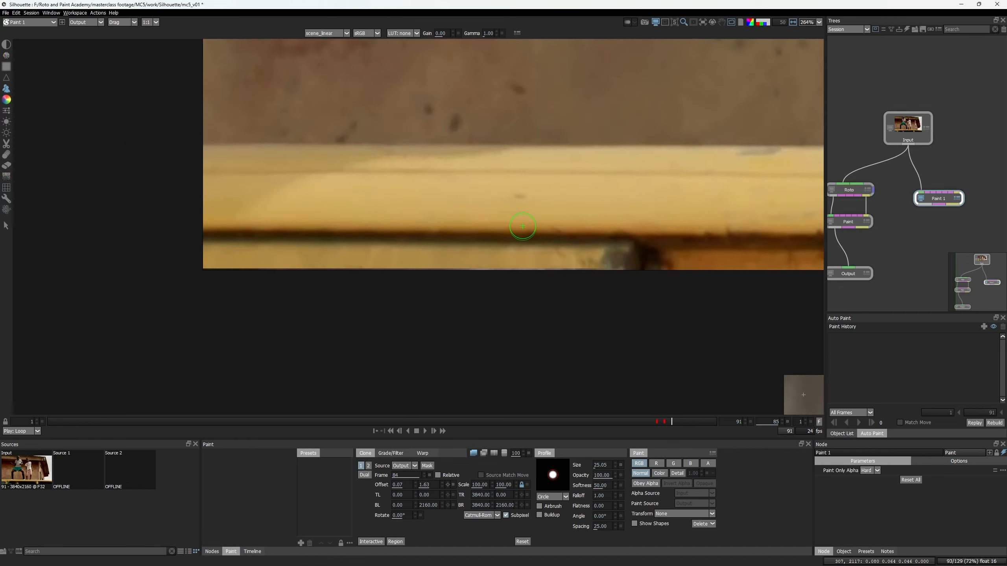
{"action": "key", "text": "o"}
- Enlarge the Clone brush to about 78.63 and clone out the dark head shape over the ledge on frame 85
{"action": "key", "text": "bracketright"}
{"action": "key", "text": "bracketright"}
{"action": "key", "text": "bracketright"}
{"action": "key", "text": "bracketright"}
{"action": "key", "text": "bracketright"}
{"action": "key", "text": "bracketright"}
{"action": "key", "text": "bracketright"}
{"action": "key", "text": "bracketright"}
{"action": "key", "text": "bracketright"}
{"action": "key", "text": "bracketright"}
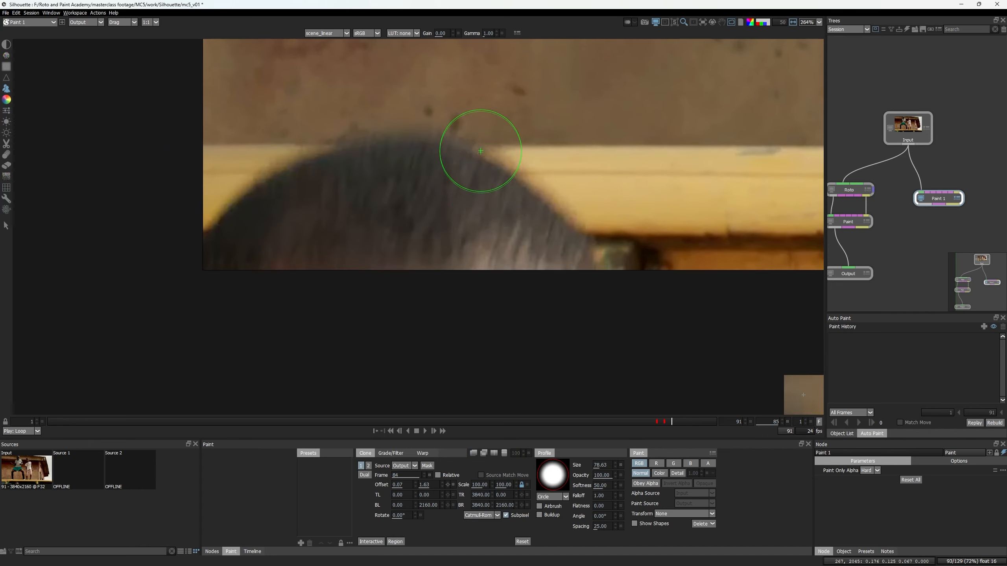
{"action": "key", "text": "o"}
{"action": "key", "text": "o"}
{"action": "key", "text": "o"}
{"action": "key", "text": "o"}
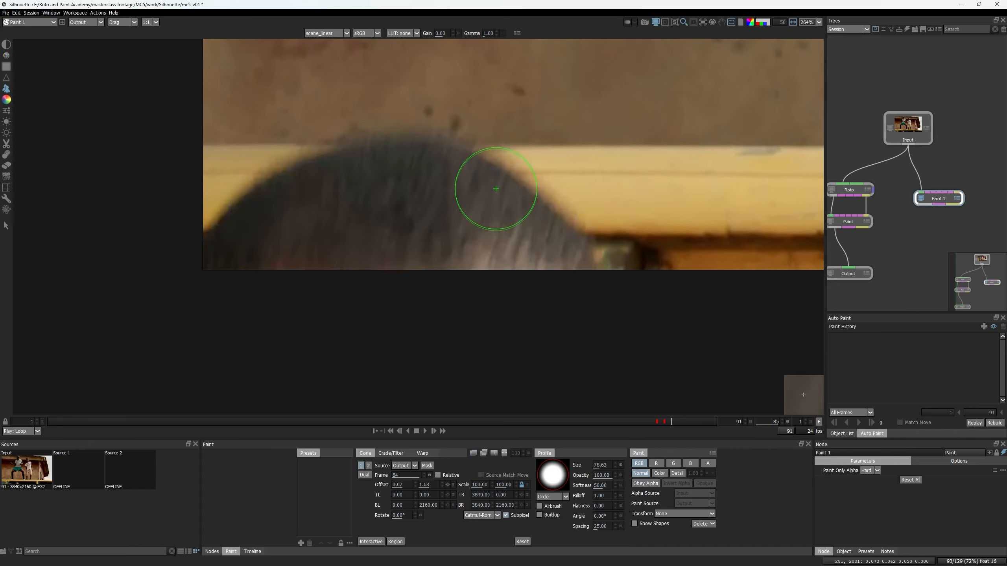
{"action": "mouse_move", "coordinate": [490, 185]}
{"action": "left_mouse_down"}
{"action": "mouse_move", "coordinate": [423, 174]}
{"action": "mouse_move", "coordinate": [475, 175]}
{"action": "mouse_move", "coordinate": [317, 180]}
{"action": "mouse_move", "coordinate": [377, 170]}
{"action": "left_mouse_up"}
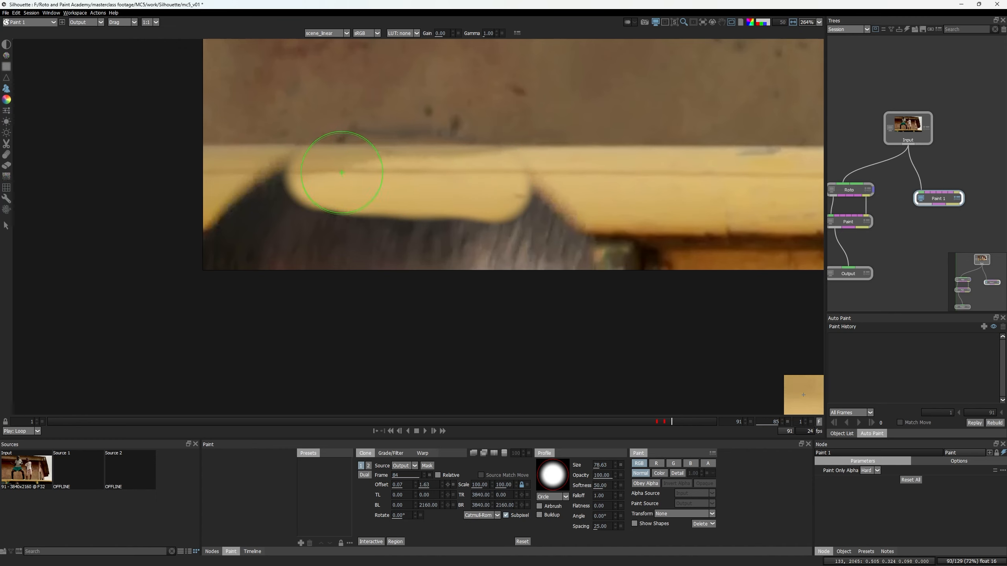
{"action": "mouse_move", "coordinate": [540, 179]}
{"action": "left_mouse_down"}
{"action": "mouse_move", "coordinate": [519, 191]}
{"action": "mouse_move", "coordinate": [303, 198]}
{"action": "mouse_move", "coordinate": [291, 181]}
{"action": "mouse_move", "coordinate": [252, 228]}
{"action": "mouse_move", "coordinate": [265, 204]}
{"action": "mouse_move", "coordinate": [299, 265]}
{"action": "mouse_move", "coordinate": [517, 234]}
{"action": "mouse_move", "coordinate": [615, 270]}
{"action": "mouse_move", "coordinate": [494, 283]}
{"action": "left_mouse_up"}
- Finish cloning along frame 85's lower edge and around the grey block, comparing the result with the original input
{"action": "key", "text": "1"}
{"action": "key", "text": "1"}
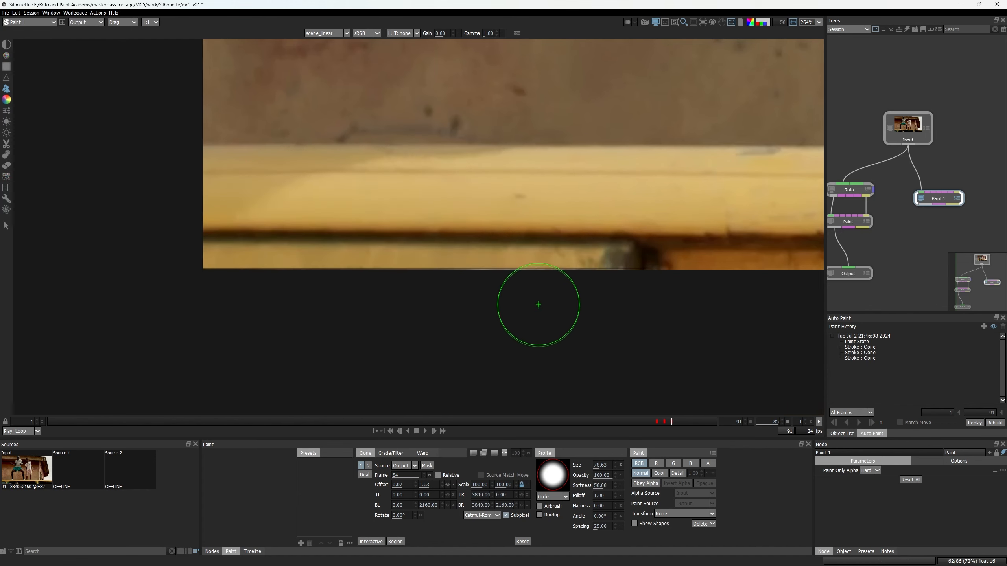
{"action": "scroll", "coordinate": [550, 297], "scroll_direction": "up", "scroll_amount": 1}
{"action": "key", "text": "1"}
{"action": "key", "text": "1"}
{"action": "key", "text": "1"}
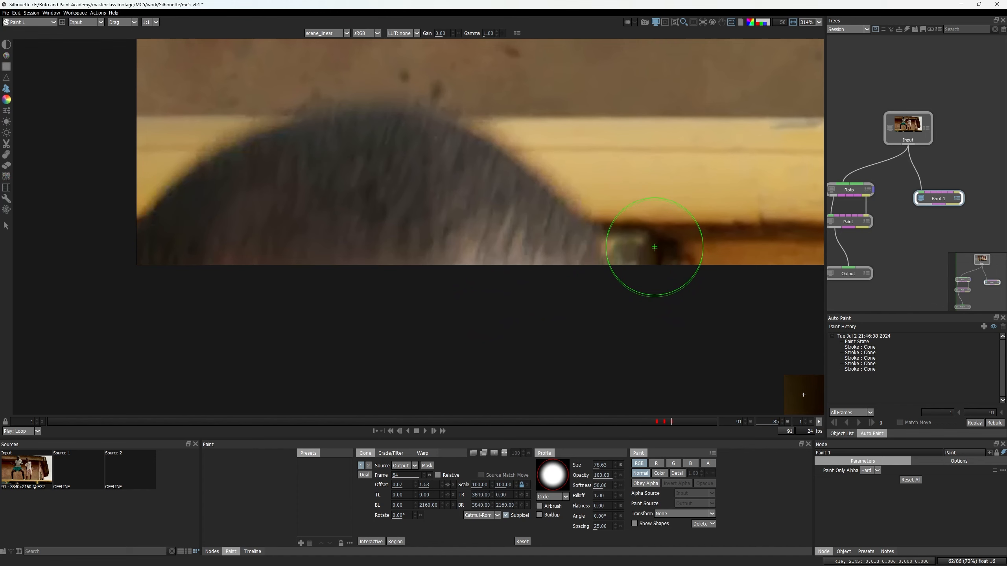
{"action": "key", "text": "1"}
- Using the Drag brush at size about 23.24, smear wood over the dark line along frame 85's lower edge
{"action": "middle_click_drag", "start_coordinate": [582, 301], "coordinate": [464, 292]}
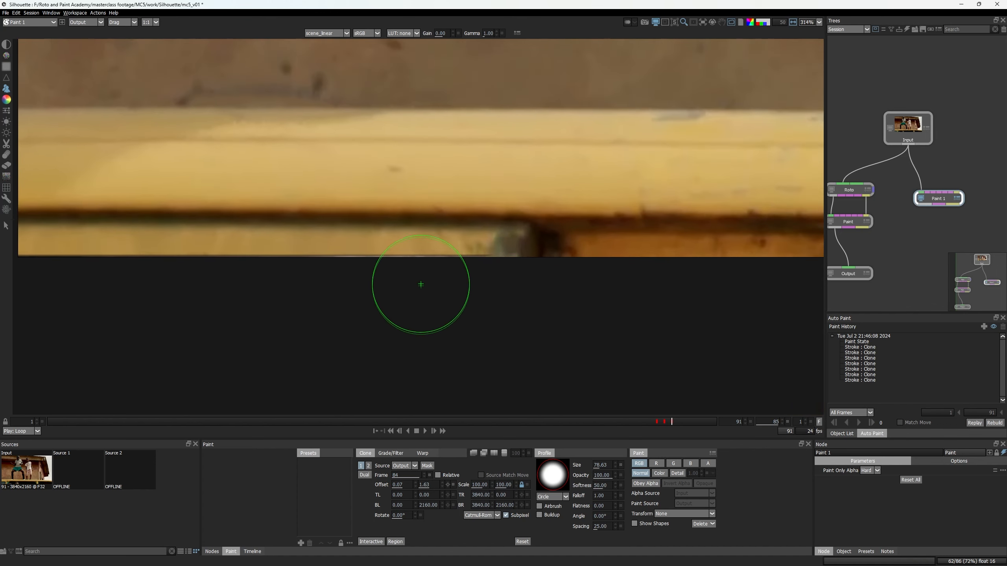
{"action": "key", "text": "d"}
{"action": "scroll", "coordinate": [370, 262], "scroll_direction": "up", "scroll_amount": 2}
{"action": "left_click_drag", "start_coordinate": [370, 262], "coordinate": [346, 262], "text": "ctrl"}
{"action": "mouse_move", "coordinate": [419, 230]}
{"action": "left_mouse_down"}
{"action": "mouse_move", "coordinate": [405, 285]}
{"action": "mouse_move", "coordinate": [423, 279]}
{"action": "mouse_move", "coordinate": [404, 293]}
{"action": "left_mouse_up"}
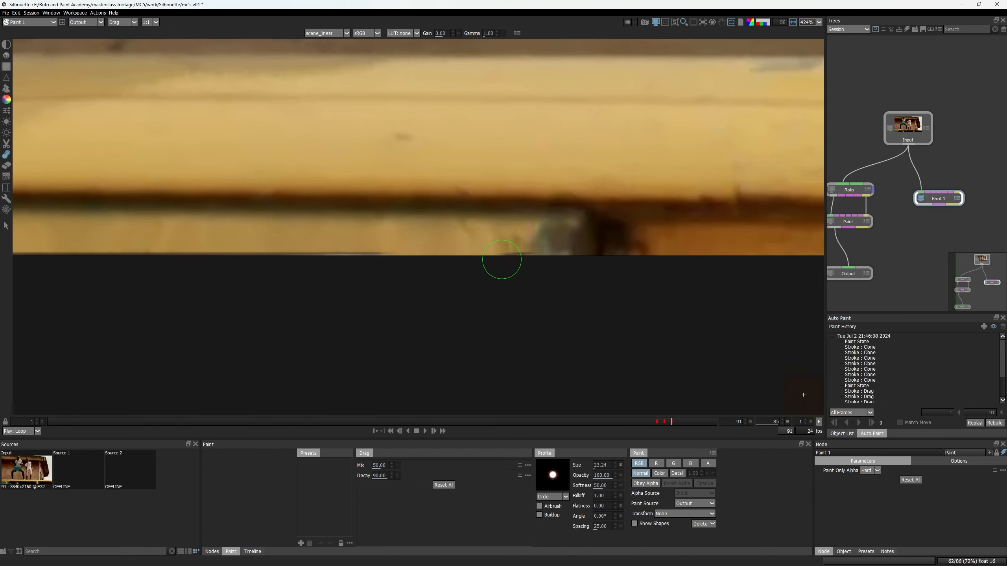
{"action": "middle_click_drag", "start_coordinate": [520, 273], "coordinate": [672, 327]}
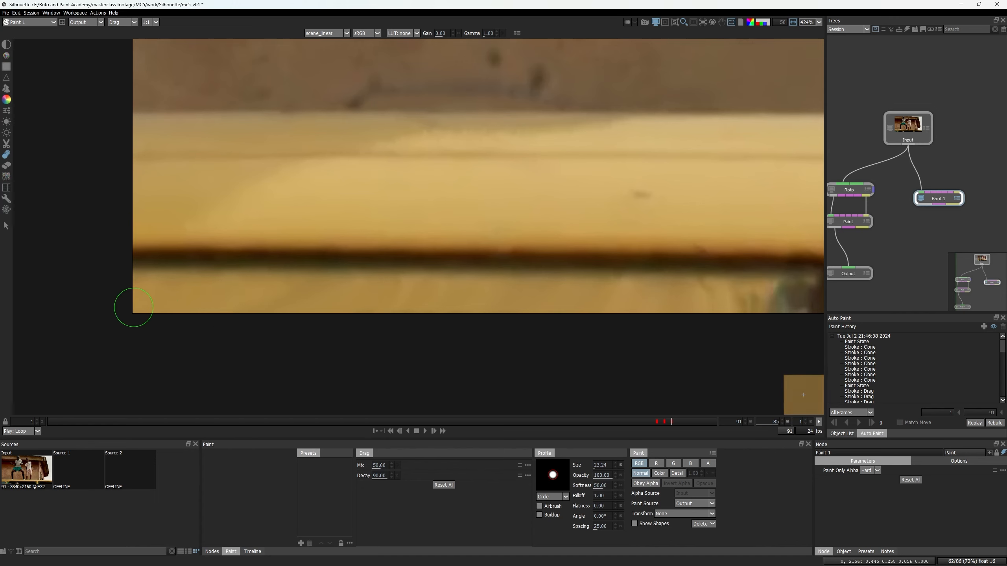
- Return to the Clone brush and shift its source offset to 0.07, 0.80, checking the wall above the ledge with the overlay
{"action": "scroll", "coordinate": [407, 341], "scroll_direction": "down", "scroll_amount": 1}
{"action": "middle_click_drag", "start_coordinate": [402, 221], "coordinate": [325, 265]}
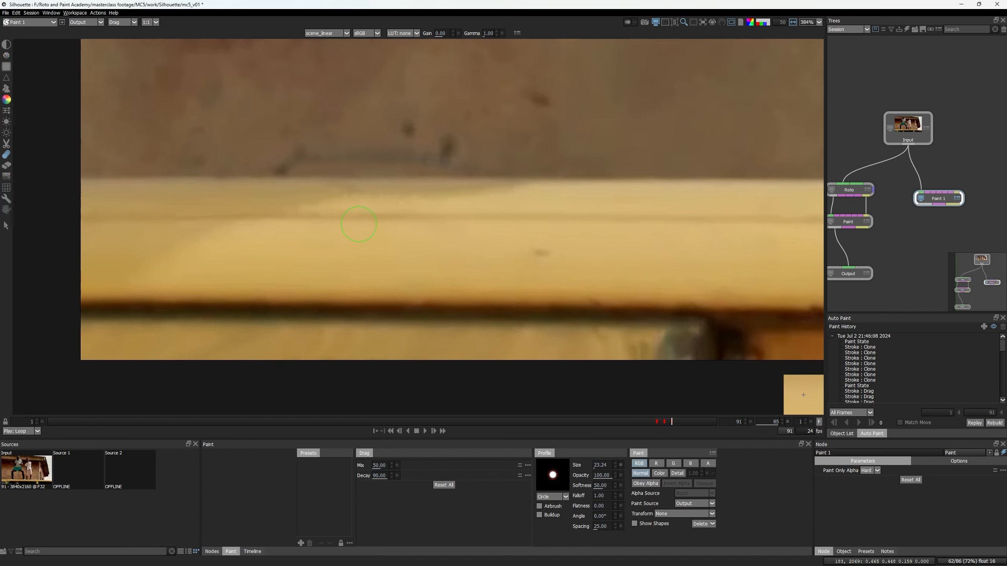
{"action": "key", "text": "c"}
{"action": "key", "text": "o"}
{"action": "key", "text": "o"}
{"action": "scroll", "coordinate": [467, 111], "scroll_direction": "up", "scroll_amount": 1}
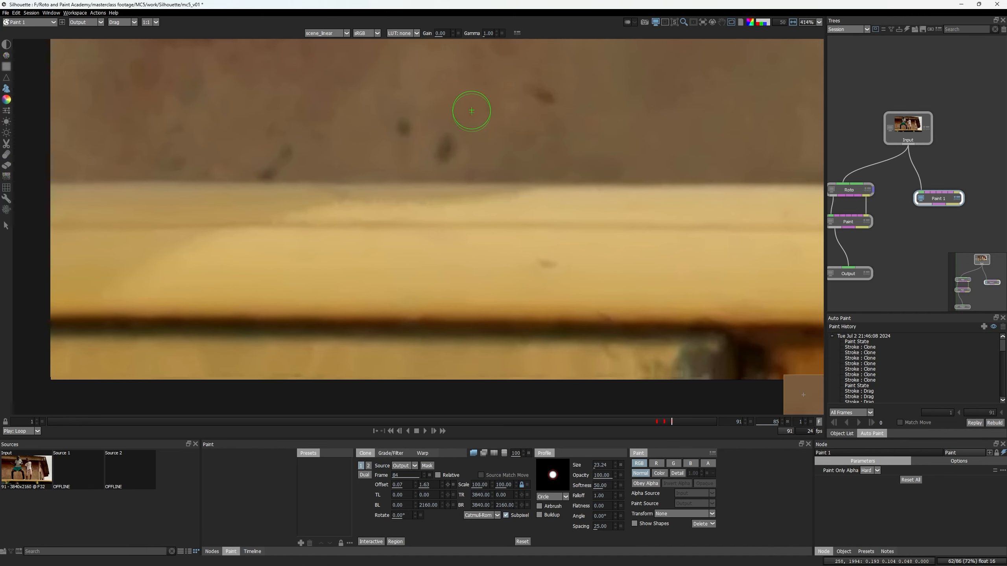
{"action": "middle_click_drag", "start_coordinate": [471, 110], "coordinate": [420, 207]}
{"action": "key", "text": "o"}
{"action": "scroll", "coordinate": [444, 203], "scroll_direction": "up", "scroll_amount": 2}
{"action": "key", "text": "o"}
{"action": "key", "text": "o"}
{"action": "key", "text": "o"}
{"action": "key", "text": "ctrl+Up"}
{"action": "key", "text": "ctrl+Up"}
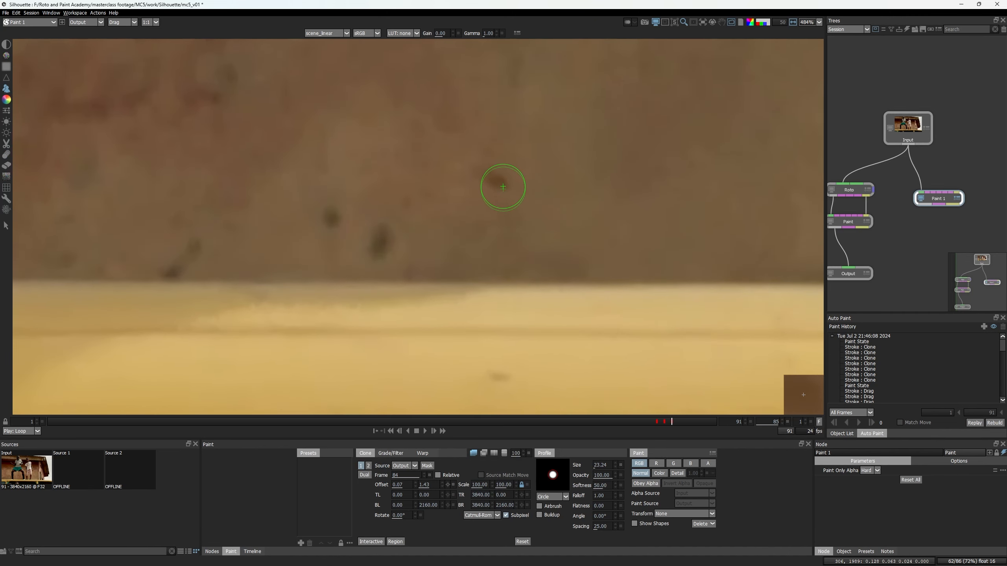
{"action": "key", "text": "o"}
{"action": "key", "text": "o"}
{"action": "key", "text": "o"}
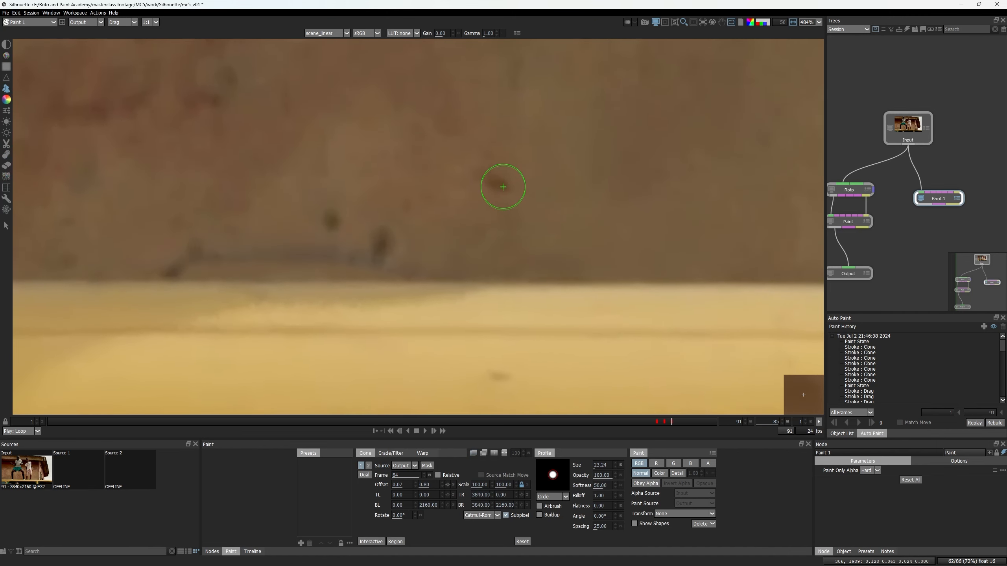
- Refine the clone source alignment on the wall's dark spots to an offset of 0.07, -0.22
{"action": "key", "text": "o"}
{"action": "key", "text": "shift+Down"}
{"action": "key", "text": "o"}
{"action": "key", "text": "o"}
{"action": "key", "text": "Up"}
{"action": "key", "text": "Up"}
{"action": "key", "text": "Up"}
{"action": "key", "text": "Up"}
{"action": "key", "text": "Up"}
{"action": "key", "text": "o"}
{"action": "key", "text": "o"}
{"action": "key", "text": "o"}
{"action": "key", "text": "o"}
{"action": "key", "text": "o"}
{"action": "key", "text": "o"}
{"action": "key", "text": "o"}
{"action": "scroll", "coordinate": [249, 171], "scroll_direction": "up", "scroll_amount": 1}
{"action": "key", "text": "o"}
{"action": "key", "text": "o"}
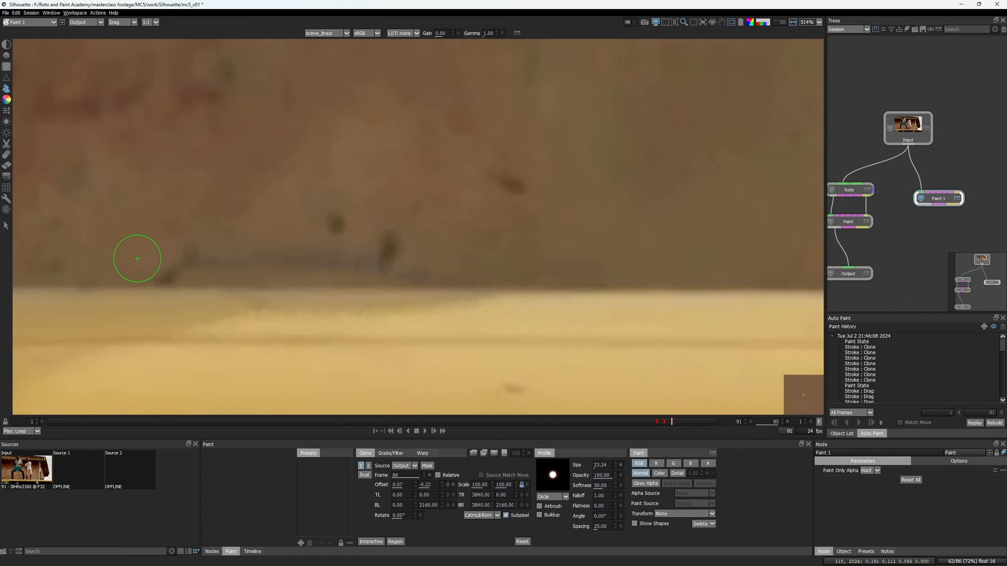
- Clone out the grey smudge on the wall just above the ledge on frame 85
{"action": "key", "text": "o"}
{"action": "left_click_drag", "start_coordinate": [214, 262], "coordinate": [332, 263]}
{"action": "key", "text": "o"}
{"action": "key", "text": "z"}
{"action": "key", "text": "x"}
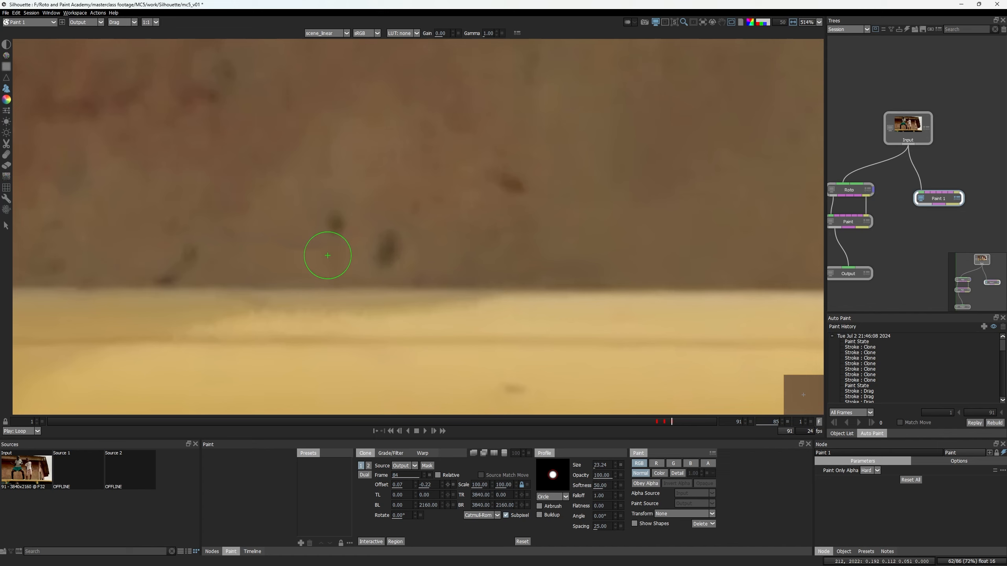
- Compare frame 85's cleaned wall and ledge with the original input and the previously cleaned frames
{"action": "middle_click_drag", "start_coordinate": [308, 257], "coordinate": [389, 256]}
{"action": "key", "text": "x"}
{"action": "key", "text": "z"}
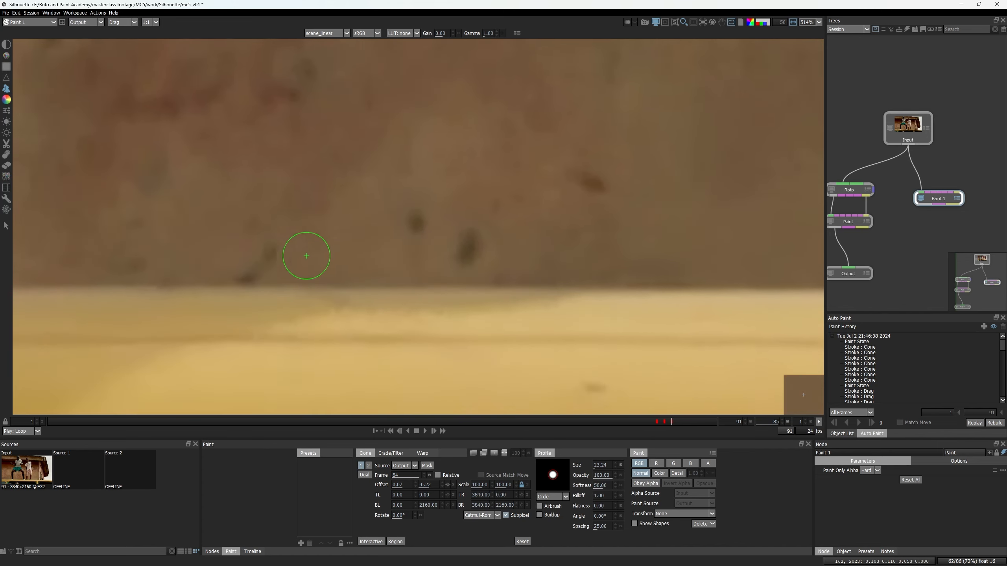
{"action": "key", "text": "x"}
{"action": "key", "text": "z"}
{"action": "key", "text": "z"}
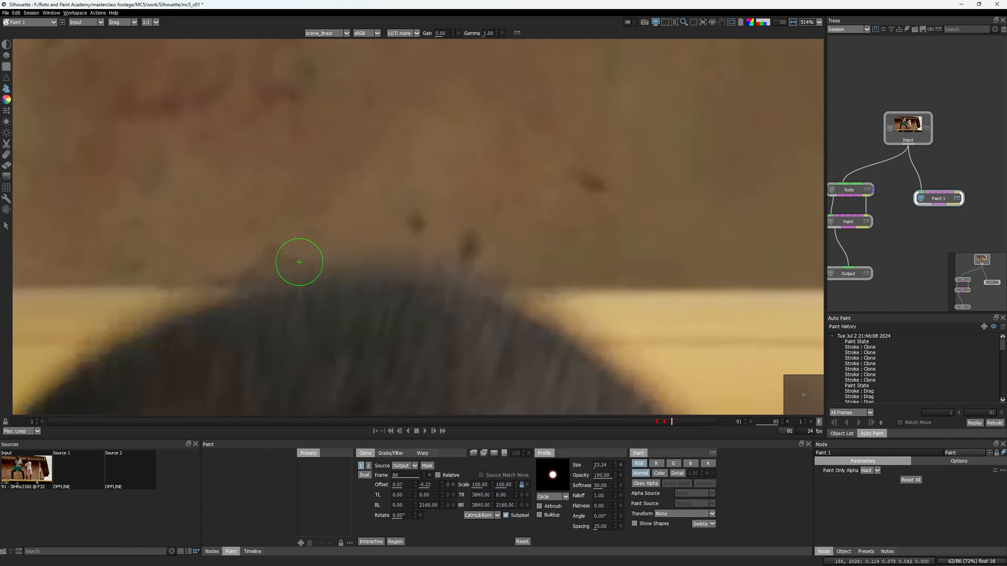
{"action": "key", "text": "x"}
{"action": "scroll", "coordinate": [357, 262], "scroll_direction": "down", "scroll_amount": 3}
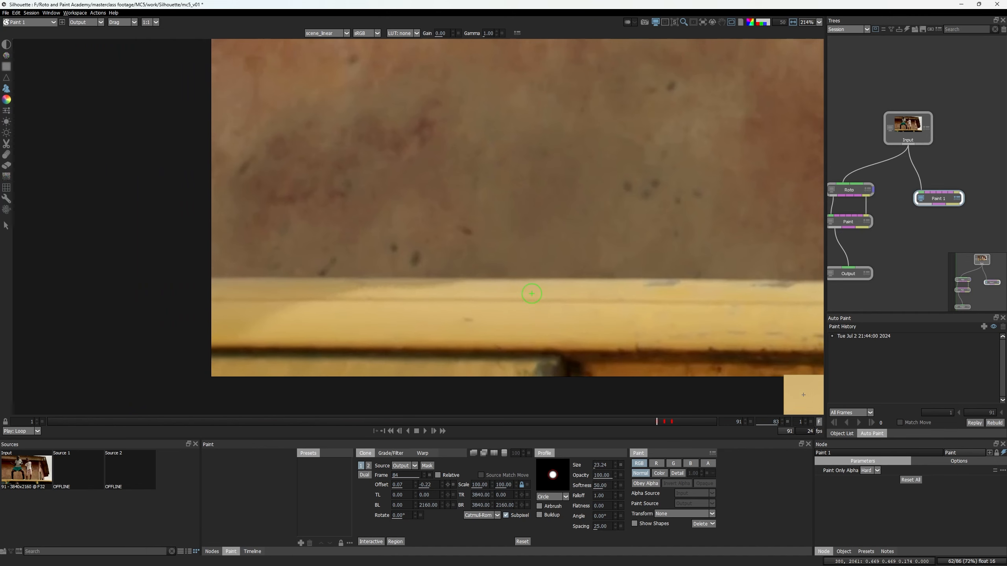
{"action": "scroll", "coordinate": [356, 240], "scroll_direction": "down", "scroll_amount": 2}
- Advance to frame 86 with frame 85 as the clone source and check the wall's alignment using the overlay
{"action": "key", "text": "x"}
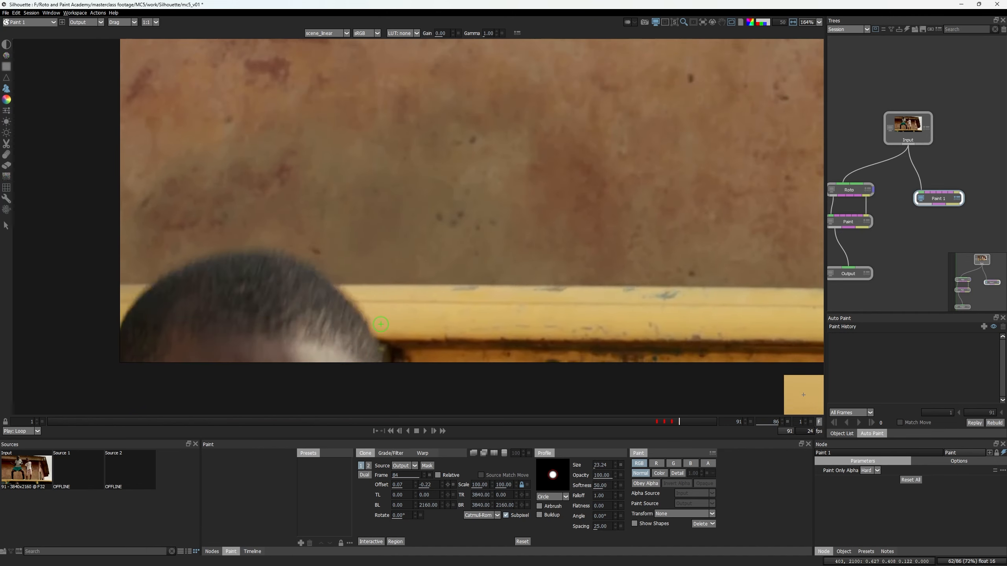
{"action": "middle_click_drag", "start_coordinate": [390, 329], "coordinate": [392, 230]}
{"action": "key", "text": "z"}
{"action": "middle_click_drag", "start_coordinate": [252, 195], "coordinate": [271, 207]}
{"action": "key", "text": "x"}
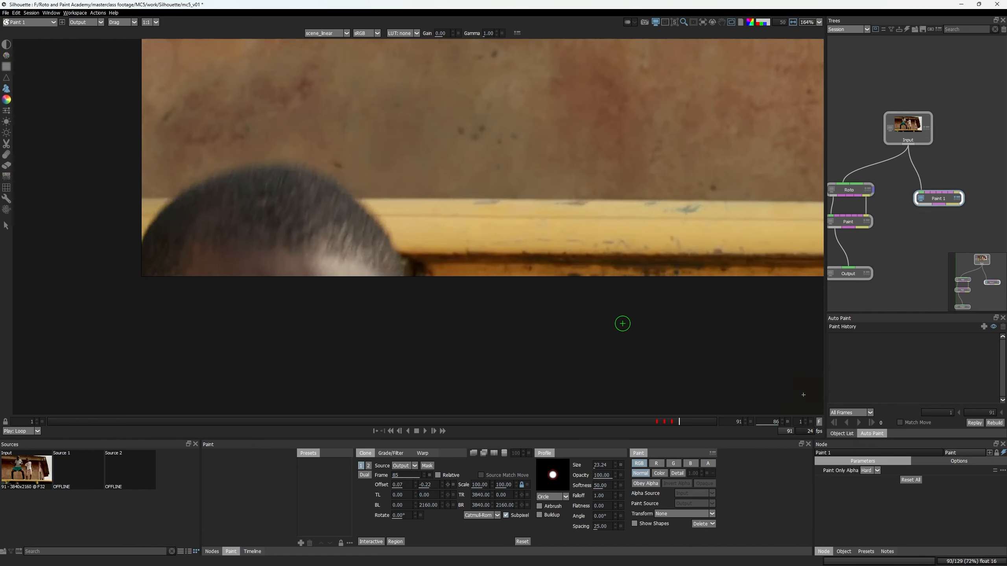
{"action": "key", "text": "q"}
{"action": "key", "text": "q"}
{"action": "scroll", "coordinate": [288, 195], "scroll_direction": "up", "scroll_amount": 4}
{"action": "key", "text": "q"}
{"action": "key", "text": "q"}
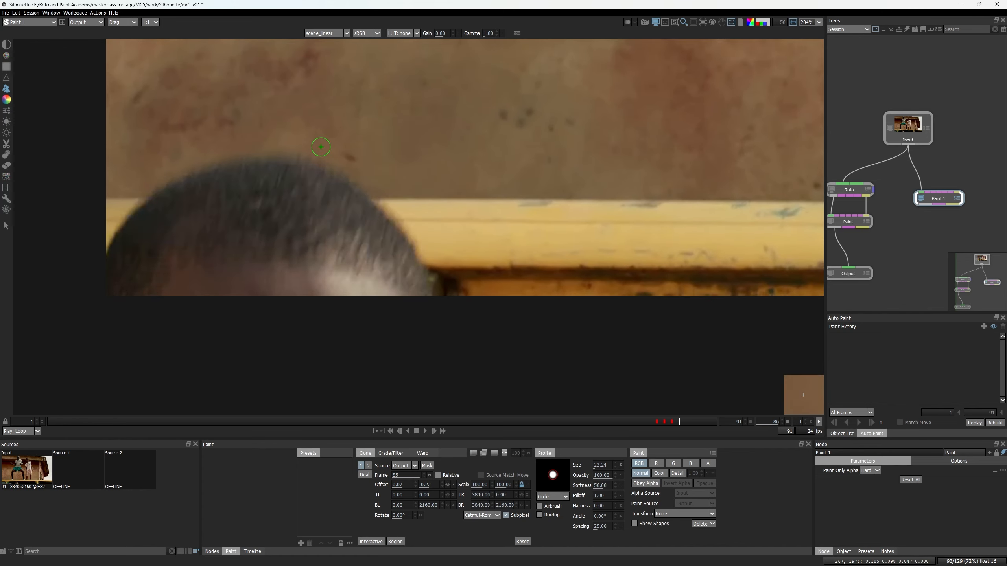
{"action": "middle_click_drag", "start_coordinate": [322, 146], "coordinate": [352, 159]}
{"action": "scroll", "coordinate": [315, 164], "scroll_direction": "up", "scroll_amount": 1}
{"action": "key", "text": "q"}
{"action": "scroll", "coordinate": [315, 164], "scroll_direction": "up", "scroll_amount": 1}
{"action": "key", "text": "q"}
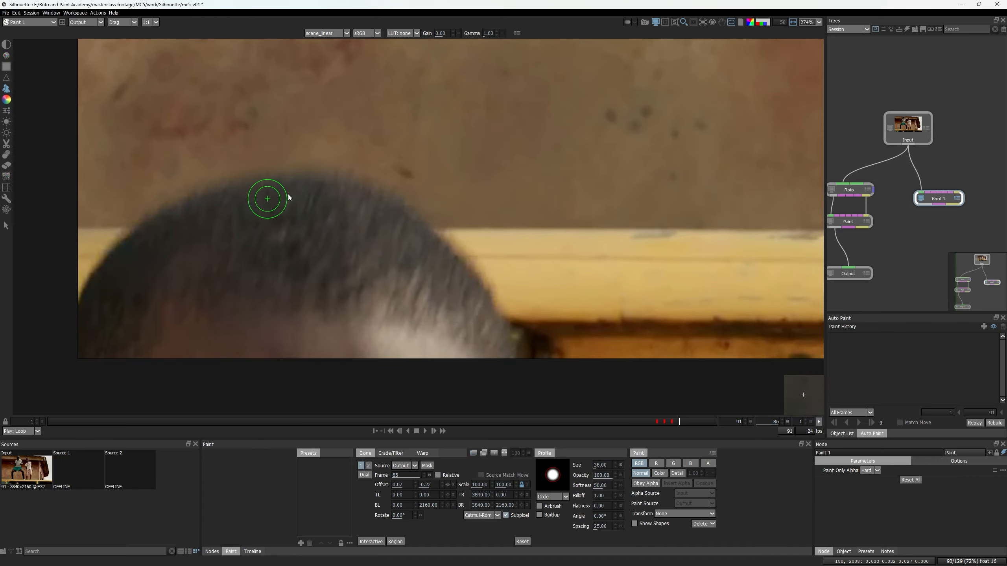
- Enlarge the Clone brush to about 67.72 and clone wall texture over the top of the head on frame 86
{"action": "left_click_drag", "start_coordinate": [288, 195], "coordinate": [305, 196], "text": "ctrl"}
{"action": "key", "text": "q"}
{"action": "key", "text": "q"}
{"action": "left_click_drag", "start_coordinate": [181, 193], "coordinate": [359, 180]}
{"action": "key", "text": "q"}
{"action": "key", "text": "q"}
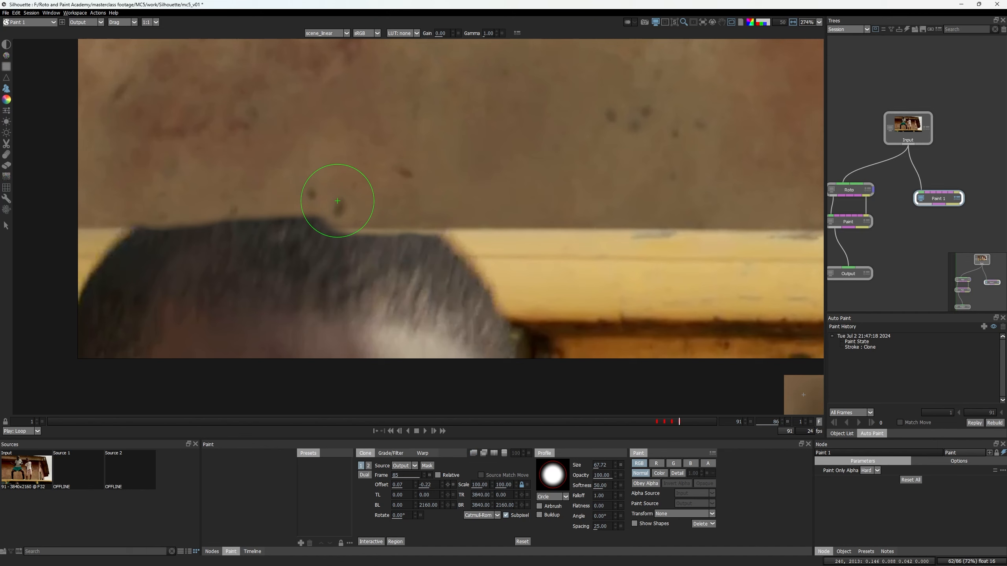
{"action": "left_click_drag", "start_coordinate": [133, 212], "coordinate": [415, 209]}
- Shift the clone source offset on frame 86 to 1.16, 1.97, comparing the ledge with the overlay
{"action": "key", "text": "q"}
{"action": "key", "text": "q"}
{"action": "key", "text": "q"}
{"action": "key", "text": "q"}
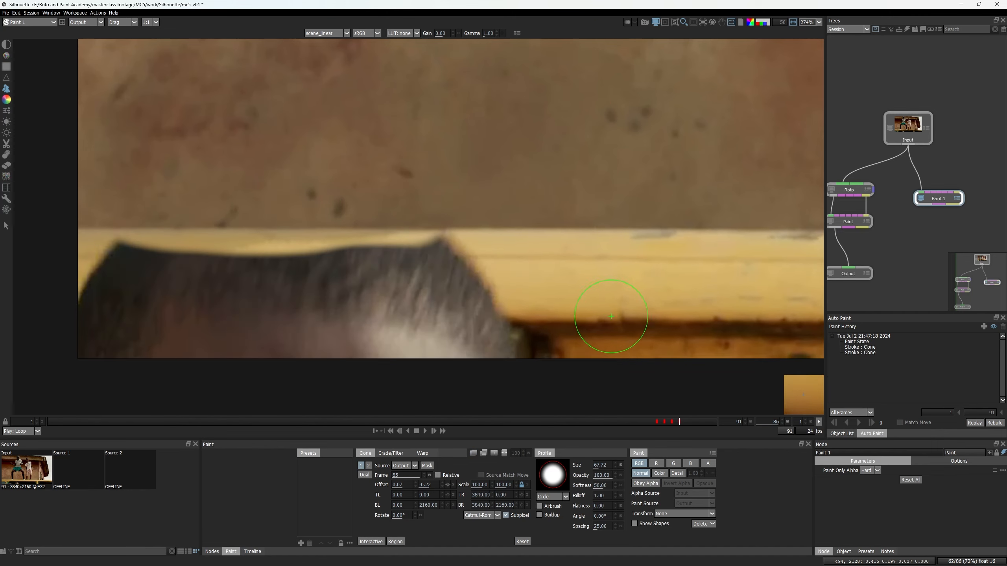
{"action": "key", "text": "q"}
{"action": "key", "text": "Down"}
{"action": "key", "text": "Down"}
{"action": "key", "text": "Down"}
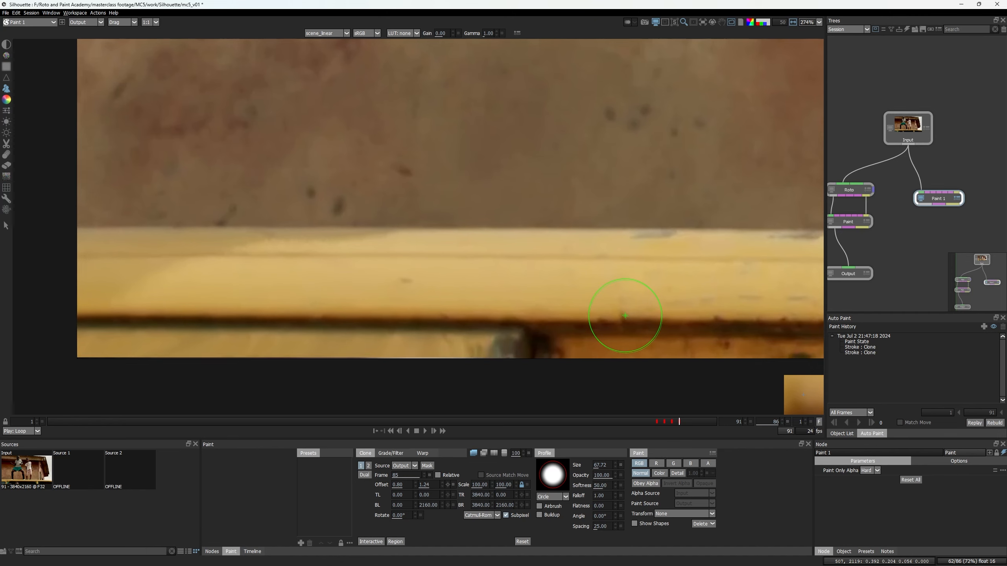
{"action": "key", "text": "Right"}
{"action": "key", "text": "Down"}
{"action": "key", "text": "Down"}
{"action": "key", "text": "q"}
{"action": "key", "text": "q"}
{"action": "key", "text": "q"}
{"action": "key", "text": "q"}
{"action": "key", "text": "q"}
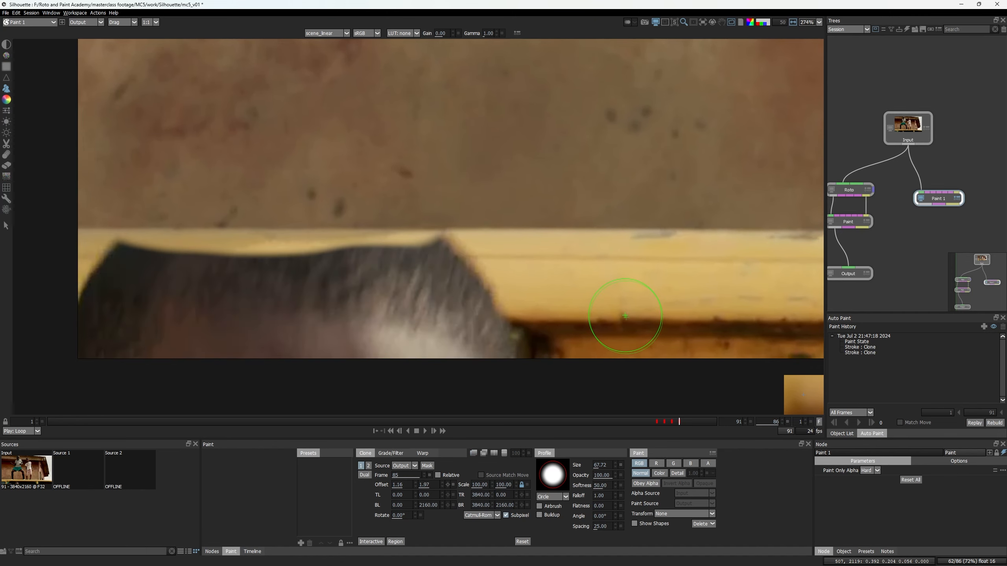
- Fine-tune the ledge alignment on frame 86 by setting the vertical clone offset to 0.87
{"action": "key", "text": "q"}
{"action": "key", "text": "Up"}
{"action": "key", "text": "Up"}
{"action": "key", "text": "Up"}
{"action": "key", "text": "Up"}
{"action": "key", "text": "q"}
{"action": "key", "text": "q"}
{"action": "key", "text": "q"}
{"action": "key", "text": "q"}
{"action": "key", "text": "q"}
{"action": "key", "text": "q"}
{"action": "key", "text": "q"}
{"action": "key", "text": "q"}
{"action": "key", "text": "q"}
{"action": "key", "text": "q"}
{"action": "key", "text": "q"}
- Clone the yellow ledge from frame 85 over the rest of the head on frame 86
{"action": "scroll", "coordinate": [421, 261], "scroll_direction": "up", "scroll_amount": 1}
{"action": "left_click_drag", "start_coordinate": [445, 256], "coordinate": [95, 255]}
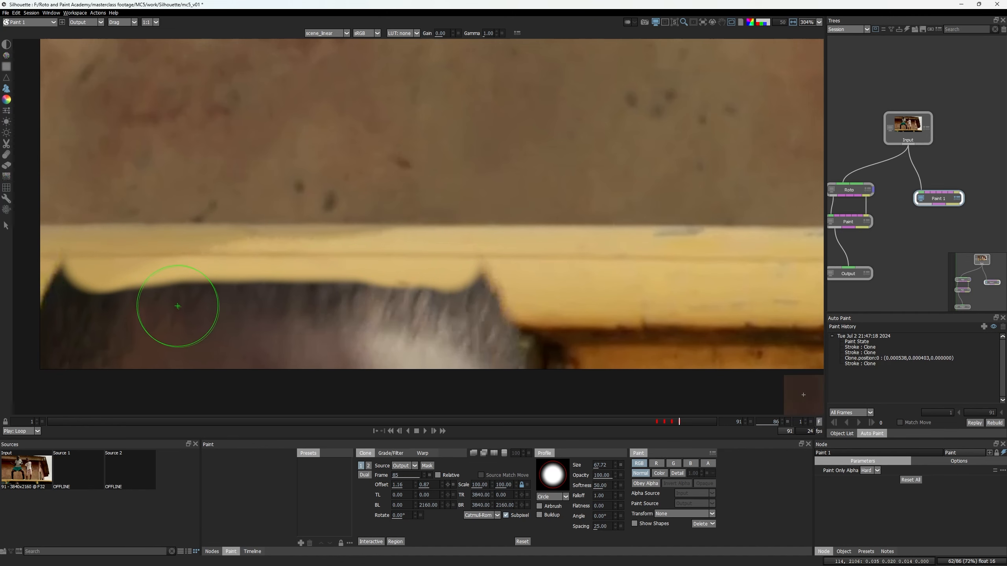
{"action": "key", "text": "q"}
{"action": "key", "text": "q"}
{"action": "middle_click_drag", "start_coordinate": [164, 296], "coordinate": [200, 255]}
{"action": "mouse_move", "coordinate": [126, 242]}
{"action": "left_mouse_down"}
{"action": "mouse_move", "coordinate": [77, 316]}
{"action": "mouse_move", "coordinate": [117, 325]}
{"action": "mouse_move", "coordinate": [139, 294]}
{"action": "mouse_move", "coordinate": [192, 265]}
{"action": "mouse_move", "coordinate": [269, 316]}
{"action": "mouse_move", "coordinate": [361, 270]}
{"action": "mouse_move", "coordinate": [493, 258]}
{"action": "mouse_move", "coordinate": [546, 313]}
{"action": "left_mouse_up"}
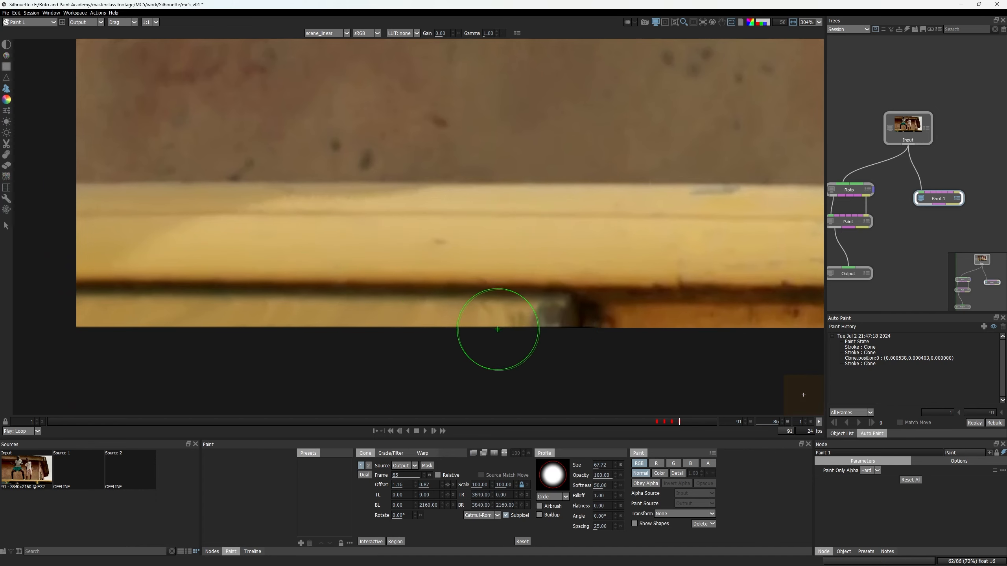
- Clean the dark line along the lower image edge on frame 86 using the Drag brush at size 25.11
{"action": "scroll", "coordinate": [236, 337], "scroll_direction": "up", "scroll_amount": 3}
{"action": "key", "text": "d"}
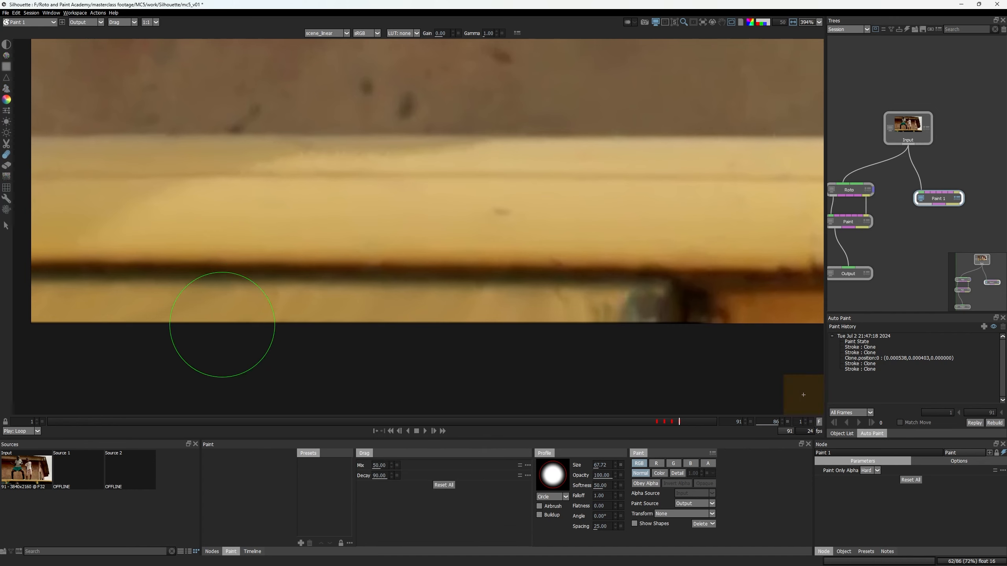
{"action": "scroll", "coordinate": [424, 208], "scroll_direction": "up", "scroll_amount": 6}
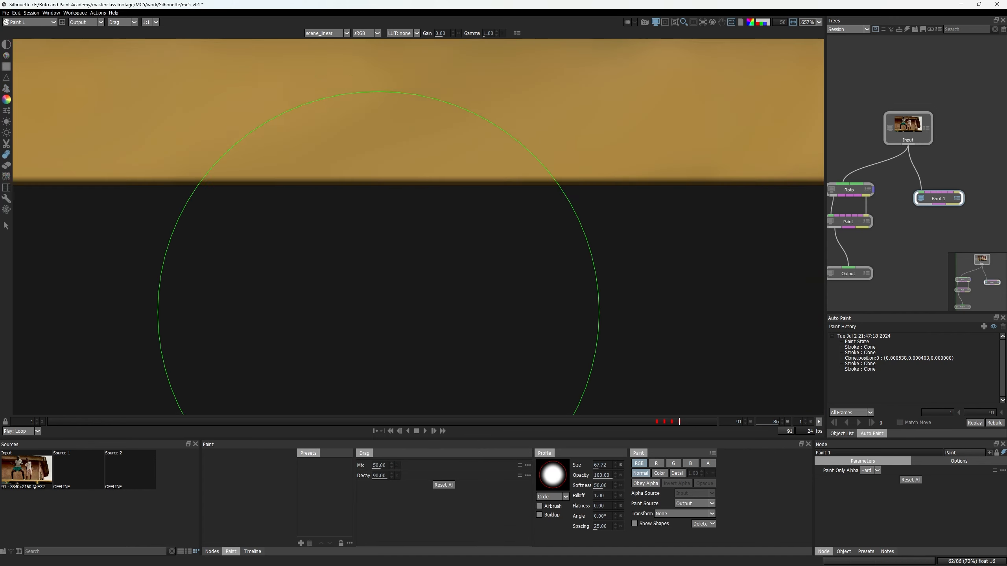
{"action": "scroll", "coordinate": [378, 312], "scroll_direction": "up", "scroll_amount": 3}
{"action": "scroll", "coordinate": [418, 184], "scroll_direction": "down", "scroll_amount": 6}
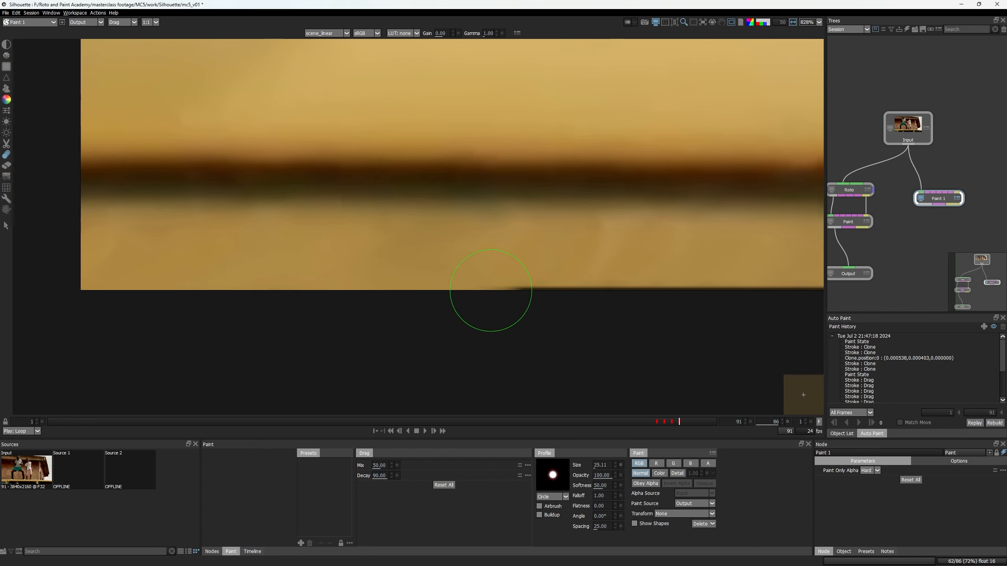
{"action": "mouse_move", "coordinate": [491, 290]}
{"action": "middle_mouse_down"}
{"action": "mouse_move", "coordinate": [451, 342]}
{"action": "mouse_move", "coordinate": [361, 327]}
{"action": "middle_mouse_up"}
{"action": "middle_click_drag", "start_coordinate": [573, 325], "coordinate": [393, 337]}
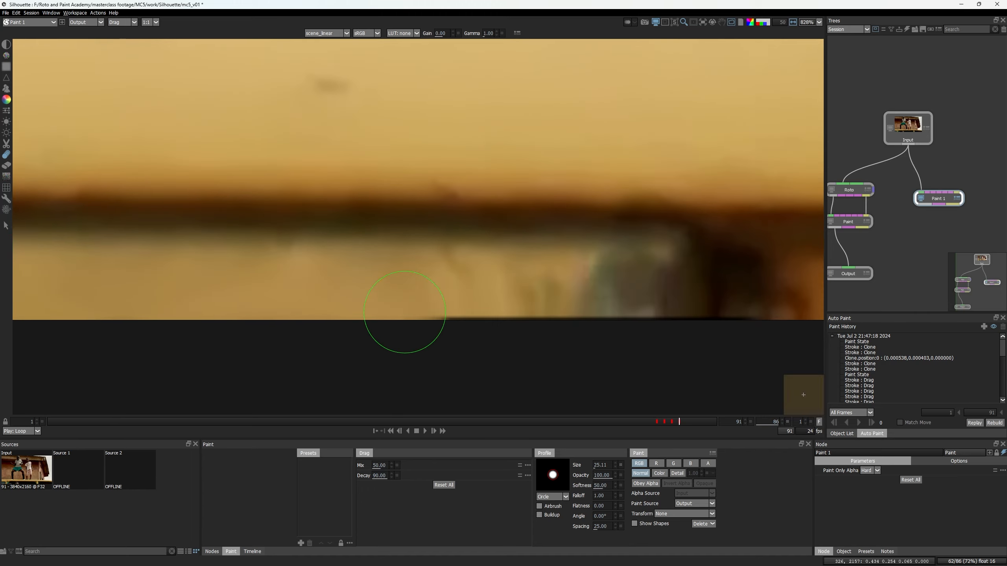
{"action": "middle_click_drag", "start_coordinate": [725, 337], "coordinate": [579, 353]}
{"action": "scroll", "coordinate": [591, 329], "scroll_direction": "down", "scroll_amount": 4}
- Compare the painted area on frame 86 with the original input
{"action": "key", "text": "x"}
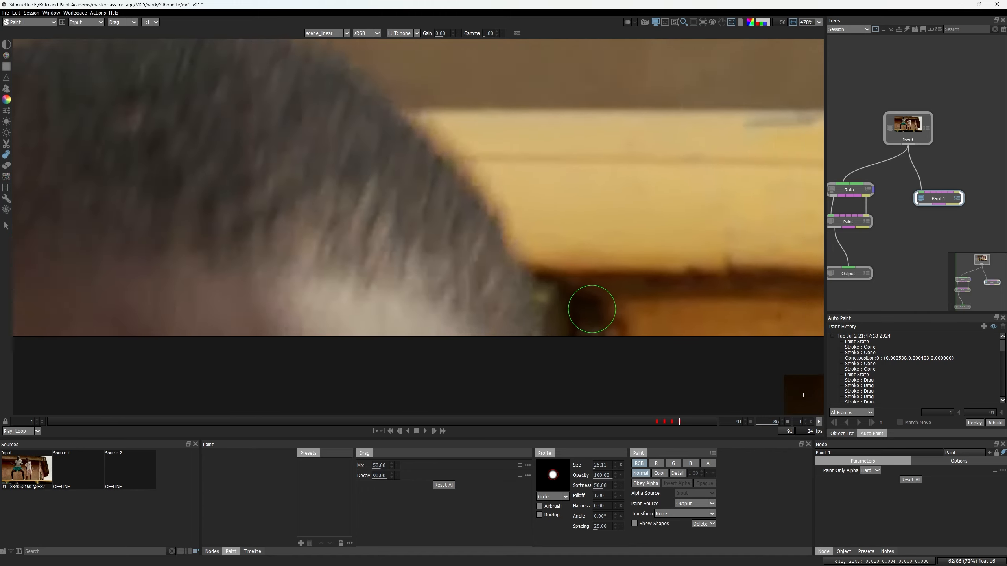
{"action": "key", "text": "z"}
{"action": "scroll", "coordinate": [591, 311], "scroll_direction": "down", "scroll_amount": 1}
{"action": "key", "text": "x"}
{"action": "key", "text": "z"}
{"action": "scroll", "coordinate": [599, 296], "scroll_direction": "down", "scroll_amount": 4}
{"action": "middle_click_drag", "start_coordinate": [500, 257], "coordinate": [510, 198]}
- Advance to frame 87 with frame 86 as the clone source and check the wall's alignment using the overlay
{"action": "key", "text": "x"}
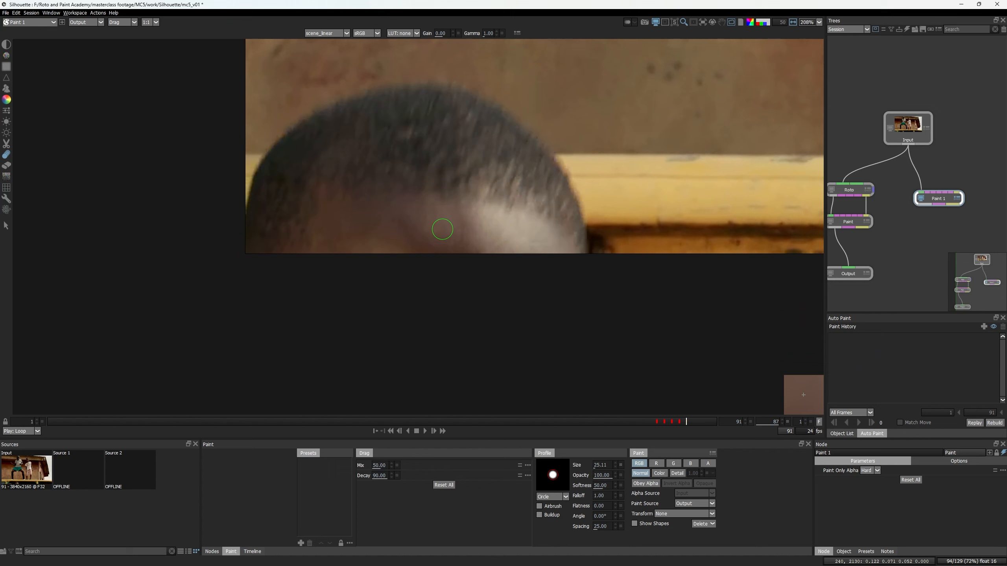
{"action": "left_click", "coordinate": [6, 88]}
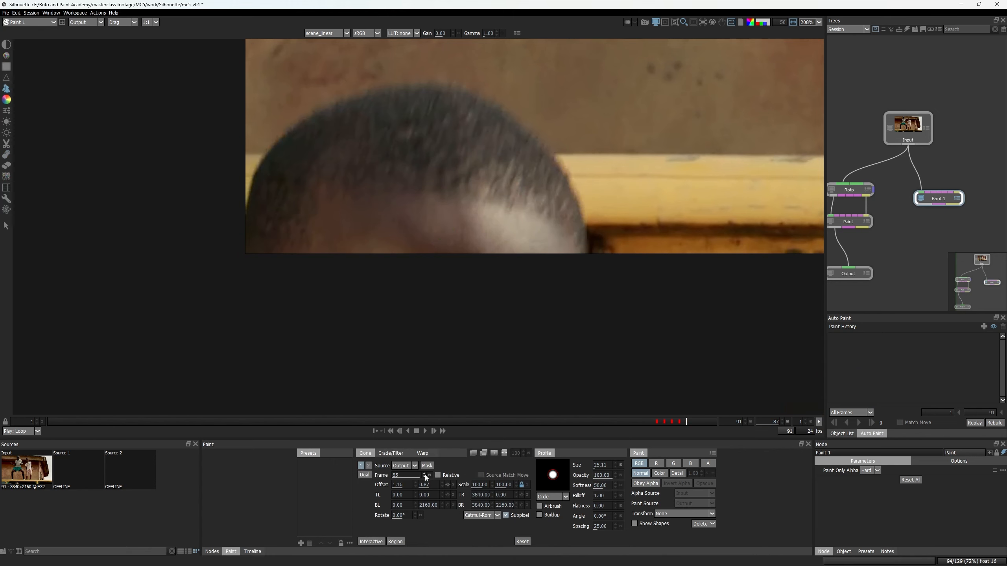
{"action": "key", "text": "grave"}
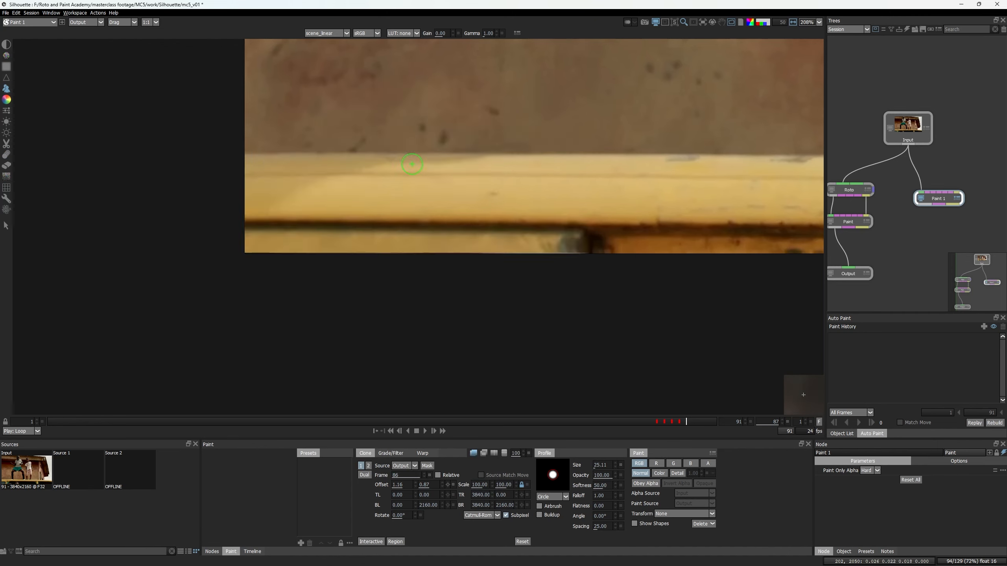
{"action": "key", "text": "grave"}
{"action": "key", "text": "grave"}
{"action": "middle_click_drag", "start_coordinate": [494, 135], "coordinate": [481, 279]}
{"action": "scroll", "coordinate": [444, 253], "scroll_direction": "up", "scroll_amount": 3}
{"action": "key", "text": "grave"}
{"action": "key", "text": "grave"}
{"action": "key", "text": "grave"}
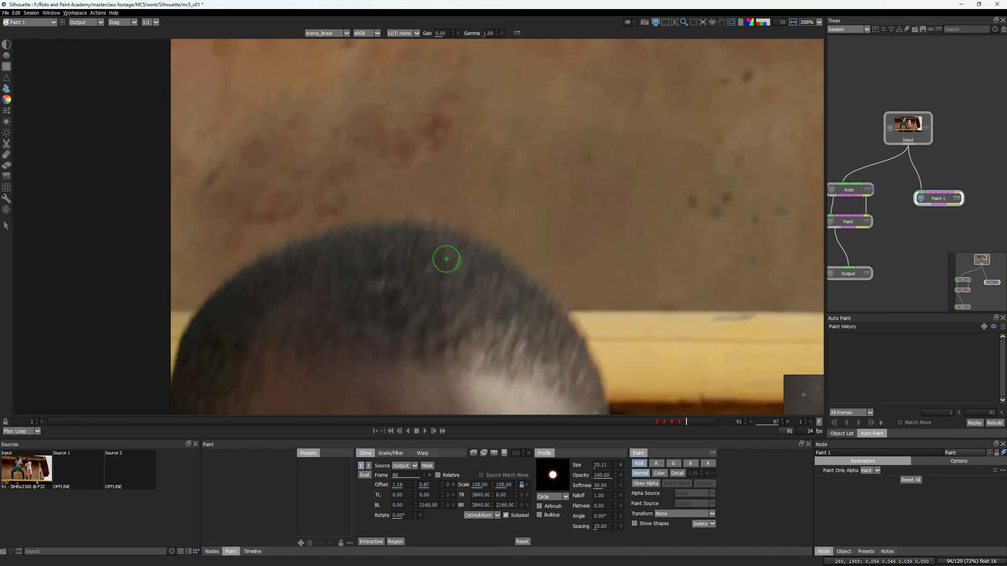
- Align the wall texture on frame 87 by setting the clone offset to -0.32, 0.13, comparing with the overlay
{"action": "key", "text": "grave"}
{"action": "key", "text": "grave"}
{"action": "key", "text": "grave"}
{"action": "key", "text": "grave"}
{"action": "key", "text": "grave"}
{"action": "key", "text": "grave"}
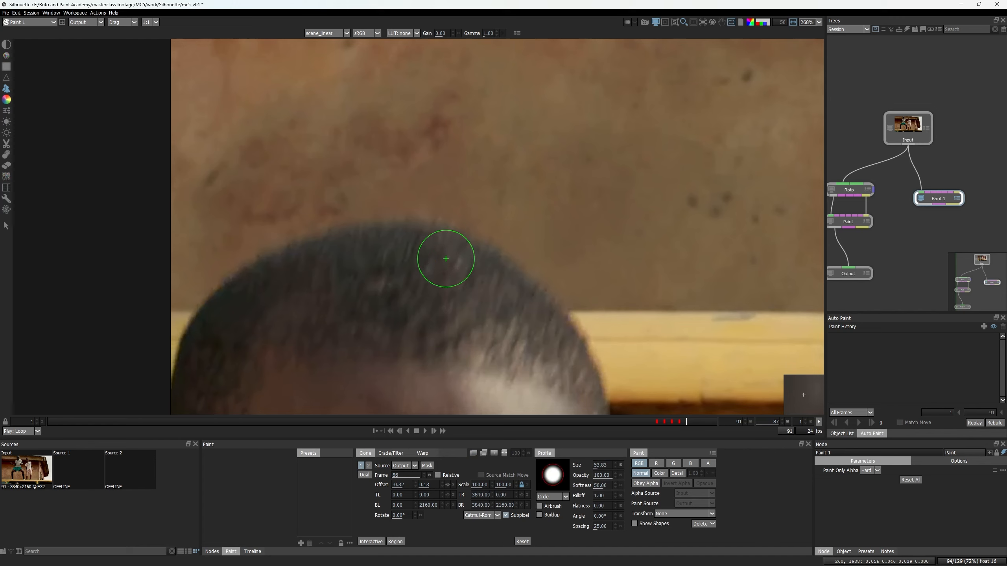
{"action": "key", "text": "grave"}
{"action": "key", "text": "grave"}
- Clone wall texture over the top of the head on frame 87 and check the ledge against the overlay
{"action": "mouse_move", "coordinate": [495, 268]}
{"action": "left_mouse_down"}
{"action": "mouse_move", "coordinate": [404, 237]}
{"action": "mouse_move", "coordinate": [288, 254]}
{"action": "mouse_move", "coordinate": [225, 289]}
{"action": "mouse_move", "coordinate": [539, 277]}
{"action": "mouse_move", "coordinate": [546, 295]}
{"action": "left_mouse_up"}
{"action": "middle_click_drag", "start_coordinate": [539, 305], "coordinate": [381, 151]}
{"action": "key", "text": "grave"}
{"action": "key", "text": "grave"}
{"action": "key", "text": "grave"}
- Shift the clone source offset on frame 87 to 1.54, 0.87, comparing the ledge with the overlay
{"action": "key", "text": "Left"}
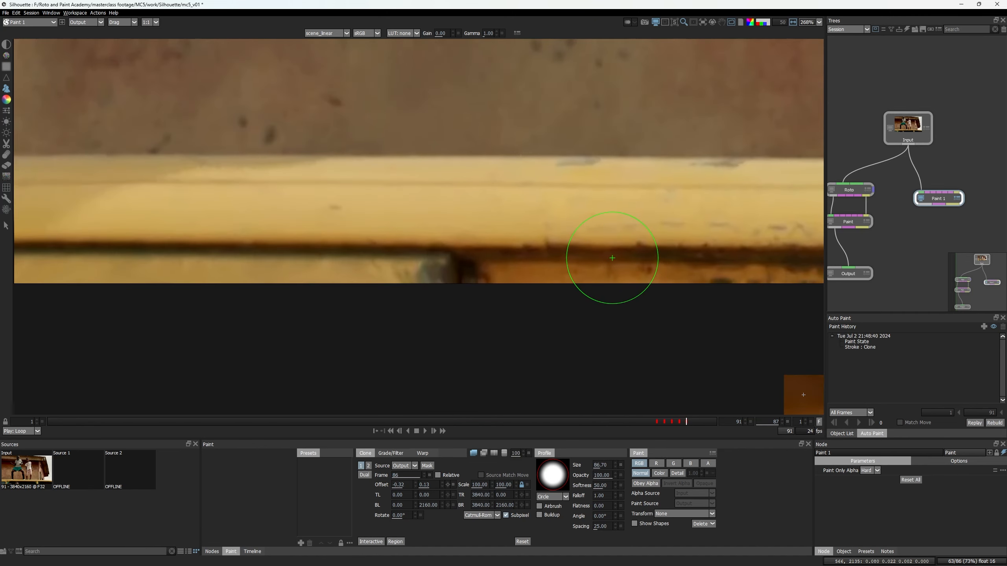
{"action": "key", "text": "grave"}
{"action": "key", "text": "grave"}
{"action": "key", "text": "shift+Right"}
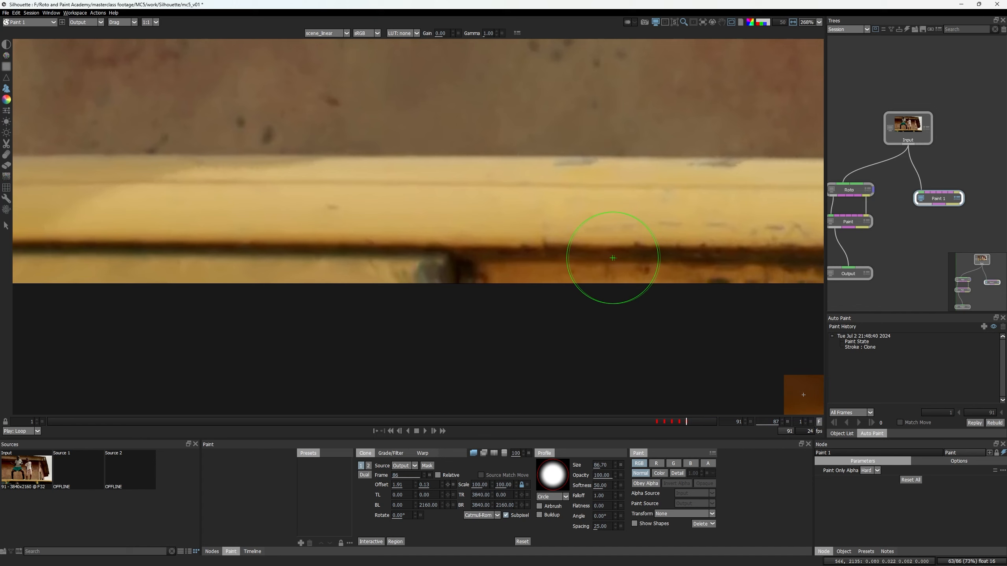
{"action": "key", "text": "grave"}
{"action": "key", "text": "grave"}
{"action": "key", "text": "grave"}
{"action": "key", "text": "grave"}
{"action": "key", "text": "Up"}
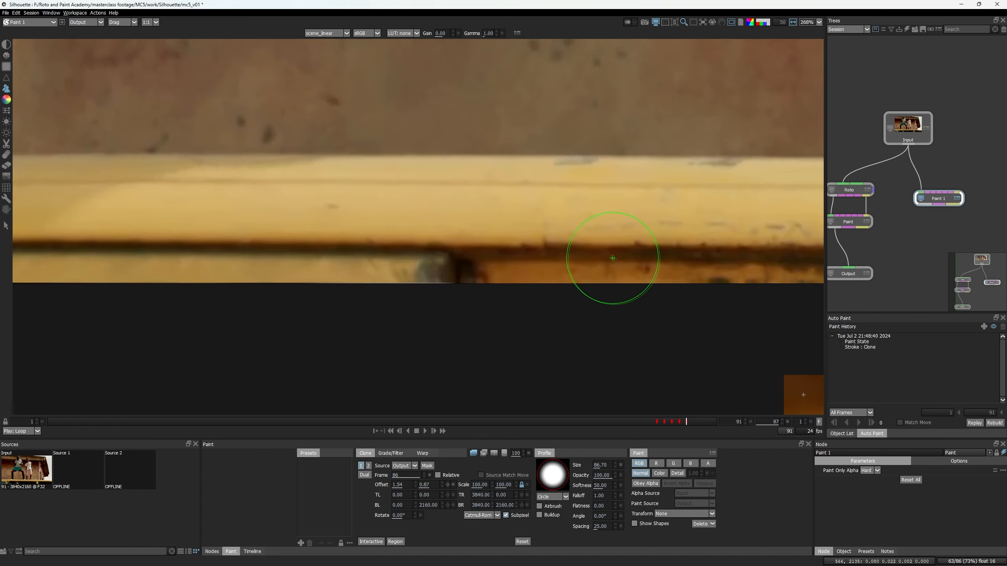
- Fine-tune the ledge alignment on frame 87 by setting the clone offset to 0.80, 0.50
{"action": "key", "text": "grave"}
{"action": "key", "text": "grave"}
{"action": "key", "text": "Left"}
{"action": "key", "text": "Left"}
{"action": "key", "text": "grave"}
{"action": "key", "text": "grave"}
{"action": "key", "text": "grave"}
{"action": "key", "text": "Down"}
{"action": "key", "text": "grave"}
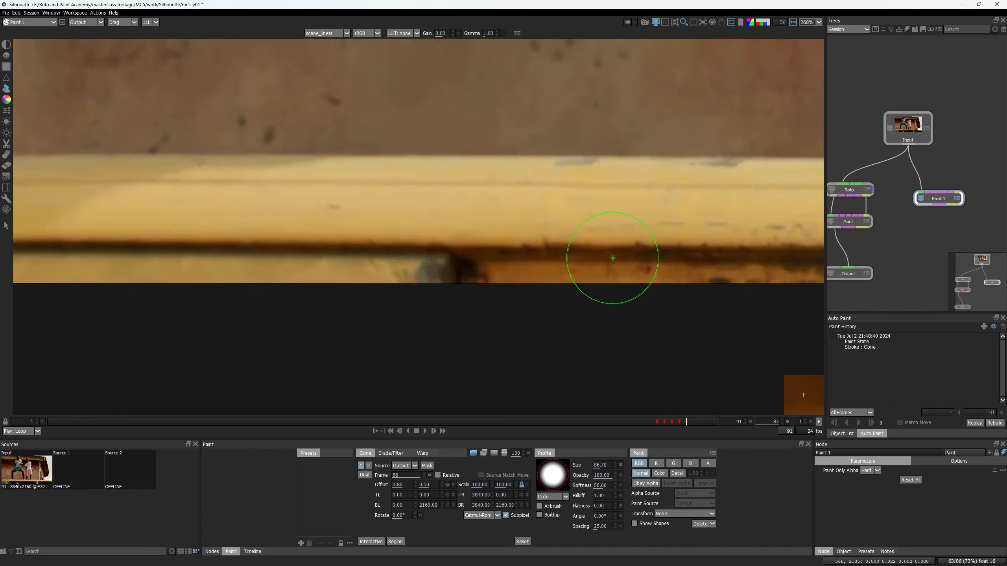
- Clone the ledge over the rest of the head on frame 87 with the brush at size 86.70
{"action": "middle_click_drag", "start_coordinate": [521, 270], "coordinate": [735, 247]}
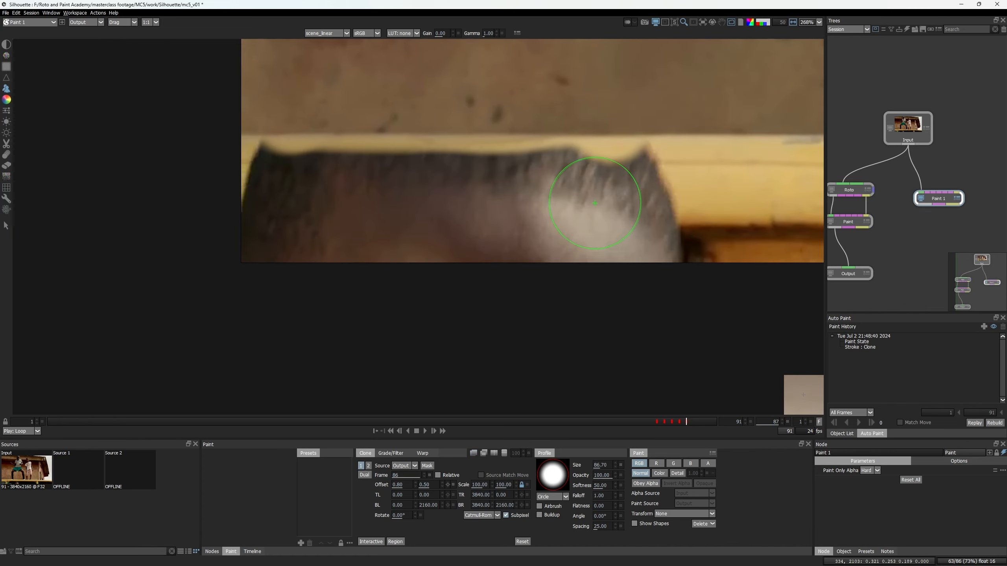
{"action": "key", "text": "grave"}
{"action": "key", "text": "grave"}
{"action": "mouse_move", "coordinate": [618, 181]}
{"action": "left_mouse_down"}
{"action": "mouse_move", "coordinate": [618, 169]}
{"action": "mouse_move", "coordinate": [286, 167]}
{"action": "mouse_move", "coordinate": [254, 275]}
{"action": "mouse_move", "coordinate": [400, 275]}
{"action": "mouse_move", "coordinate": [359, 225]}
{"action": "mouse_move", "coordinate": [561, 200]}
{"action": "left_mouse_up"}
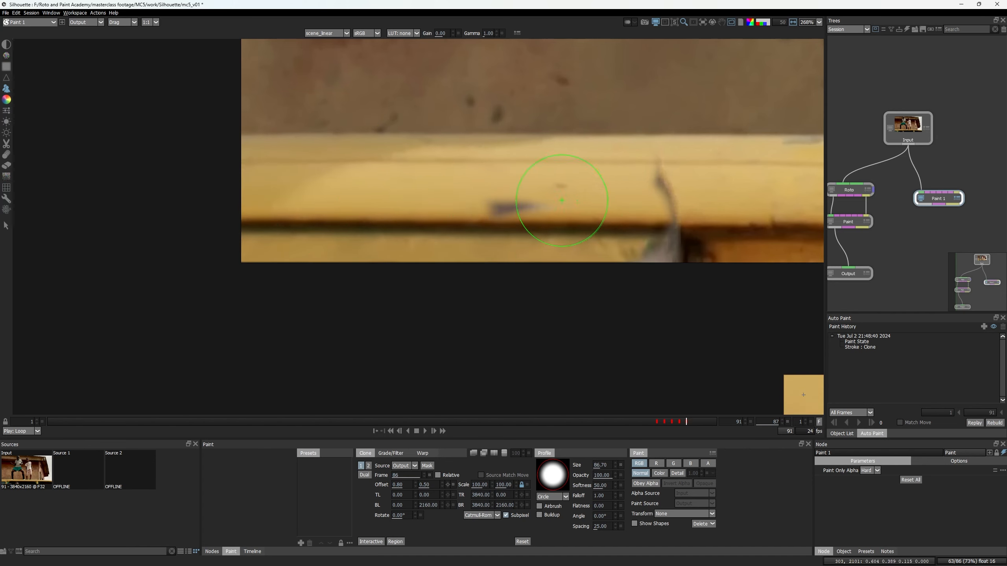
{"action": "left_click_drag", "start_coordinate": [618, 251], "coordinate": [572, 392]}
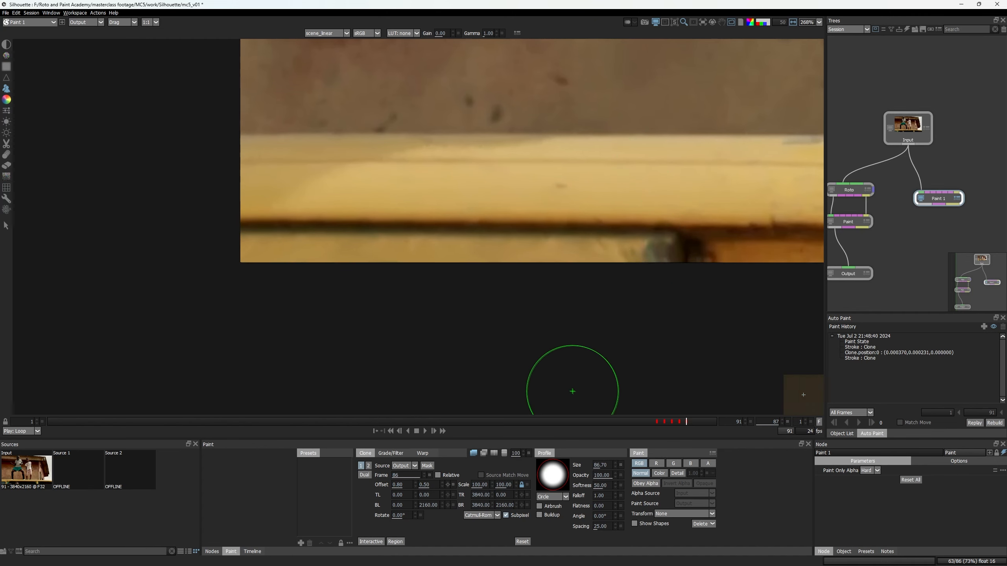
- Clean the dark line along the lower image edge on frame 87 using the Drag brush at size 25.93
{"action": "scroll", "coordinate": [530, 306], "scroll_direction": "up", "scroll_amount": 6}
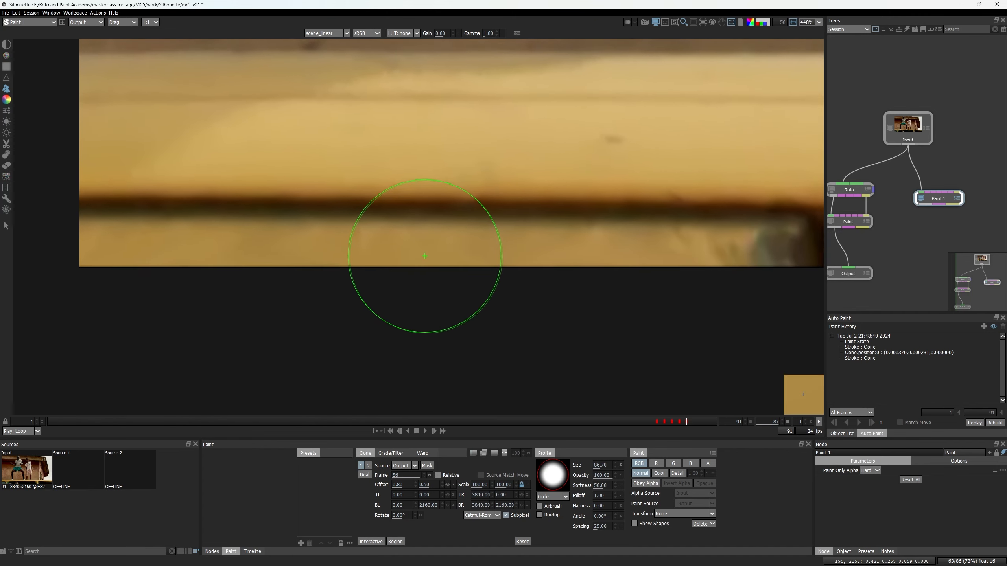
{"action": "scroll", "coordinate": [424, 244], "scroll_direction": "up", "scroll_amount": 6}
{"action": "middle_click_drag", "start_coordinate": [423, 269], "coordinate": [473, 224]}
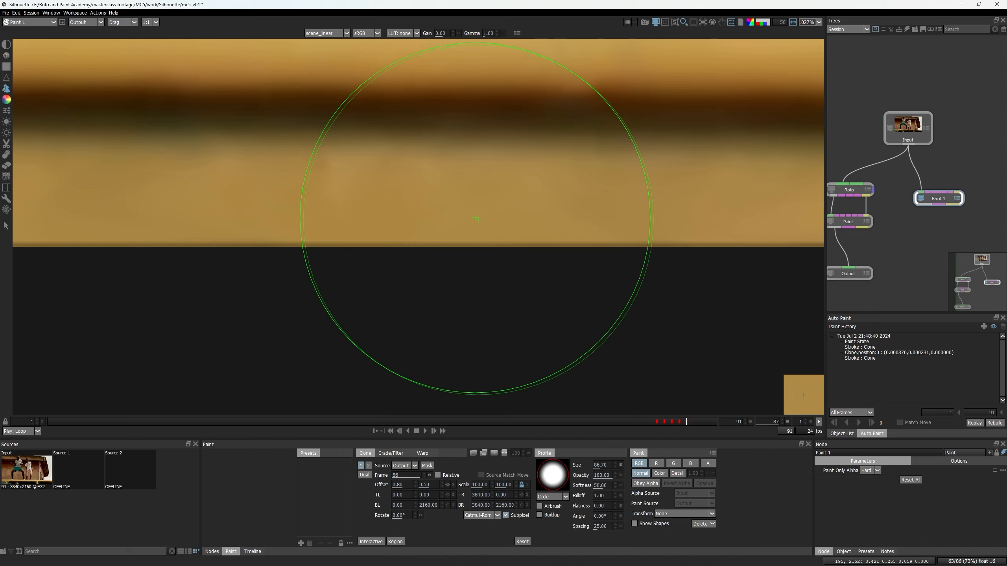
{"action": "key", "text": "d"}
{"action": "left_click_drag", "start_coordinate": [473, 223], "coordinate": [244, 406], "text": "ctrl"}
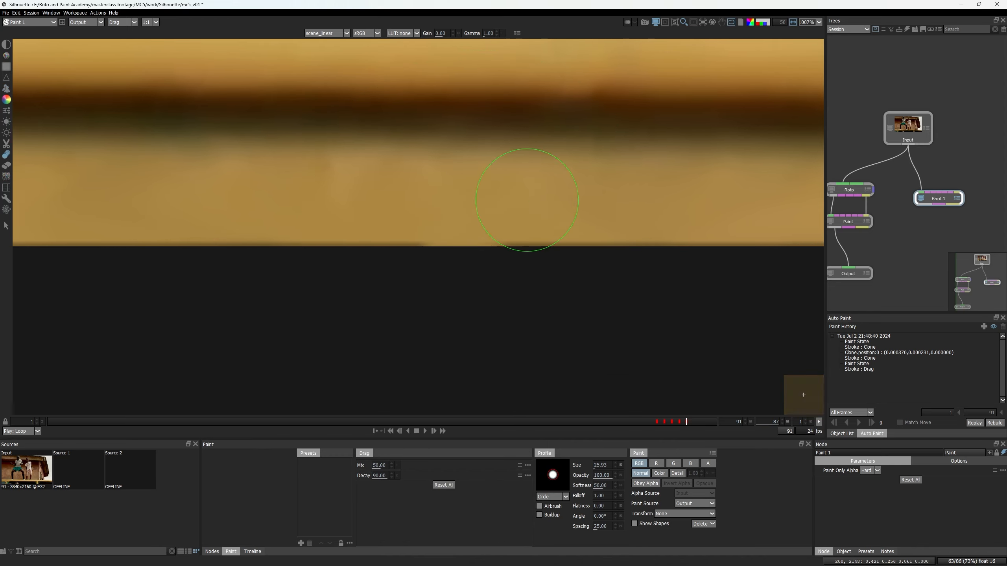
{"action": "left_click_drag", "start_coordinate": [503, 206], "coordinate": [505, 222]}
{"action": "middle_click_drag", "start_coordinate": [713, 242], "coordinate": [492, 243]}
{"action": "middle_click_drag", "start_coordinate": [733, 288], "coordinate": [585, 308]}
{"action": "middle_click_drag", "start_coordinate": [645, 338], "coordinate": [577, 356]}
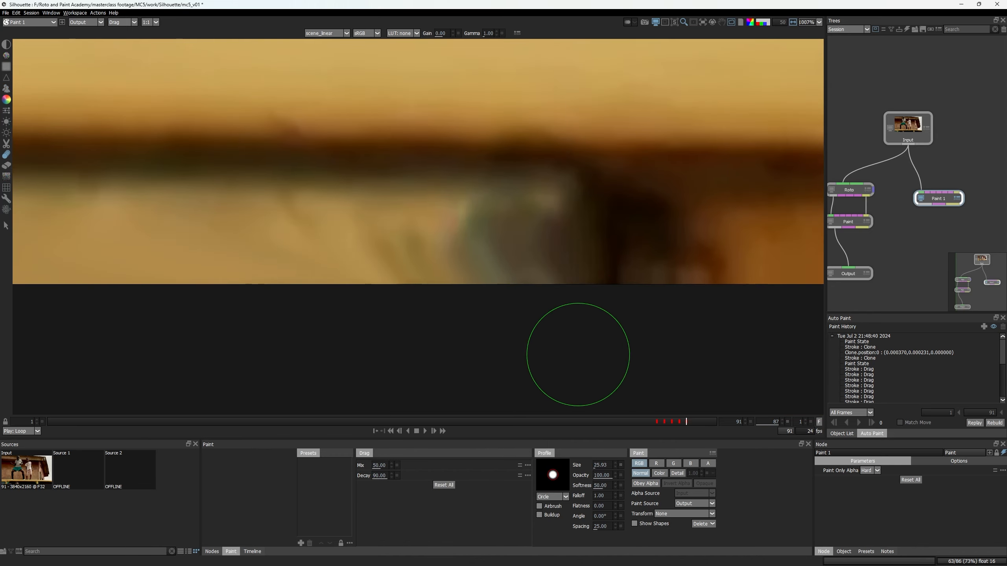
{"action": "scroll", "coordinate": [577, 355], "scroll_direction": "down", "scroll_amount": 2}
{"action": "middle_click_drag", "start_coordinate": [436, 277], "coordinate": [725, 263]}
{"action": "scroll", "coordinate": [159, 300], "scroll_direction": "down", "scroll_amount": 6}
- Advance to frame 88 and clone wall texture from frame 87 over the head's top with a brush of about 98.46
{"action": "key", "text": "x"}
{"action": "key", "text": "c"}
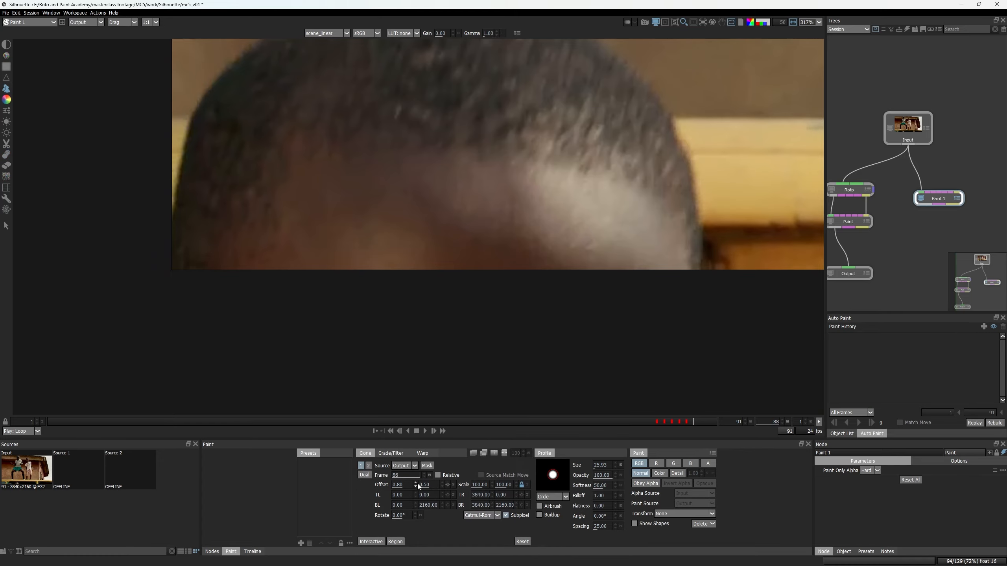
{"action": "scroll", "coordinate": [533, 152], "scroll_direction": "down", "scroll_amount": 2}
{"action": "mouse_move", "coordinate": [581, 117]}
{"action": "middle_mouse_down"}
{"action": "mouse_move", "coordinate": [497, 358]}
{"action": "mouse_move", "coordinate": [550, 248]}
{"action": "middle_mouse_up"}
{"action": "left_click_drag", "start_coordinate": [505, 130], "coordinate": [554, 131], "text": "ctrl"}
{"action": "left_click_drag", "start_coordinate": [584, 228], "coordinate": [255, 235]}
{"action": "left_click_drag", "start_coordinate": [270, 222], "coordinate": [516, 194]}
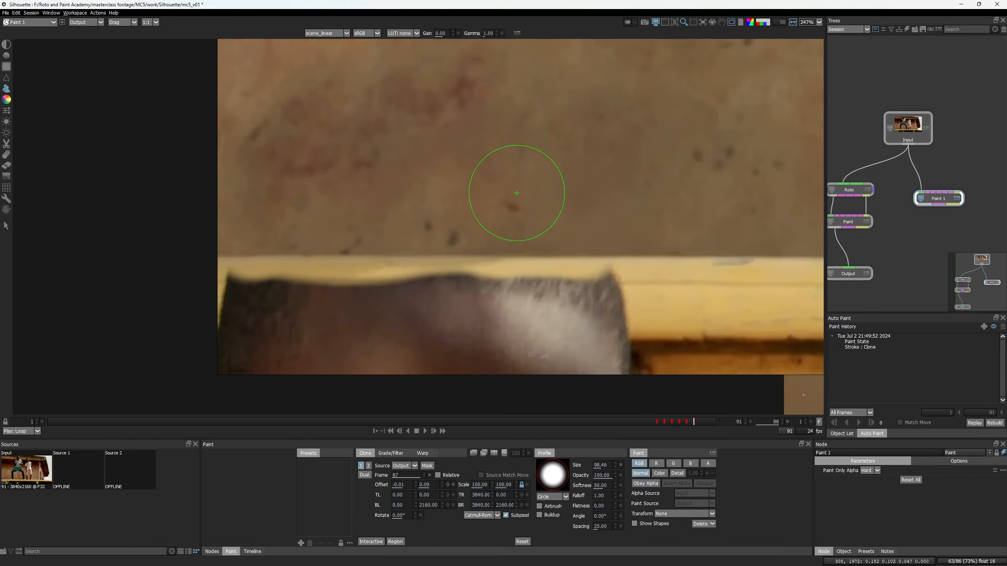
- Shift the clone offset to 2.02, 0.50 and clone the ledge over the rest of the head on frame 88
{"action": "middle_click_drag", "start_coordinate": [471, 292], "coordinate": [466, 223]}
{"action": "left_click_drag", "start_coordinate": [467, 223], "coordinate": [466, 223], "text": "shift"}
{"action": "mouse_move", "coordinate": [611, 234]}
{"action": "left_mouse_down"}
{"action": "mouse_move", "coordinate": [307, 214]}
{"action": "mouse_move", "coordinate": [591, 283]}
{"action": "mouse_move", "coordinate": [618, 328]}
{"action": "left_mouse_up"}
{"action": "left_click", "coordinate": [620, 308]}
{"action": "key", "text": "1"}
{"action": "key", "text": "3"}
- Clean the dark line along the lower image edge on frame 88 with the Drag brush
{"action": "key", "text": "d"}
{"action": "scroll", "coordinate": [622, 308], "scroll_direction": "up", "scroll_amount": 4}
{"action": "scroll", "coordinate": [512, 330], "scroll_direction": "up", "scroll_amount": 1}
{"action": "mouse_move", "coordinate": [110, 324]}
{"action": "middle_mouse_down"}
{"action": "mouse_move", "coordinate": [254, 342]}
{"action": "mouse_move", "coordinate": [387, 333]}
{"action": "middle_mouse_up"}
{"action": "scroll", "coordinate": [198, 305], "scroll_direction": "down", "scroll_amount": 6}
- Advance to frame 89 and clone the ledge from frame 88 over the head's lower part with a brush of about 109.61
{"action": "key", "text": "x"}
{"action": "key", "text": "c"}
{"action": "scroll", "coordinate": [432, 312], "scroll_direction": "down", "scroll_amount": 4}
{"action": "middle_click_drag", "start_coordinate": [439, 214], "coordinate": [434, 183]}
{"action": "scroll", "coordinate": [433, 183], "scroll_direction": "up", "scroll_amount": 2}
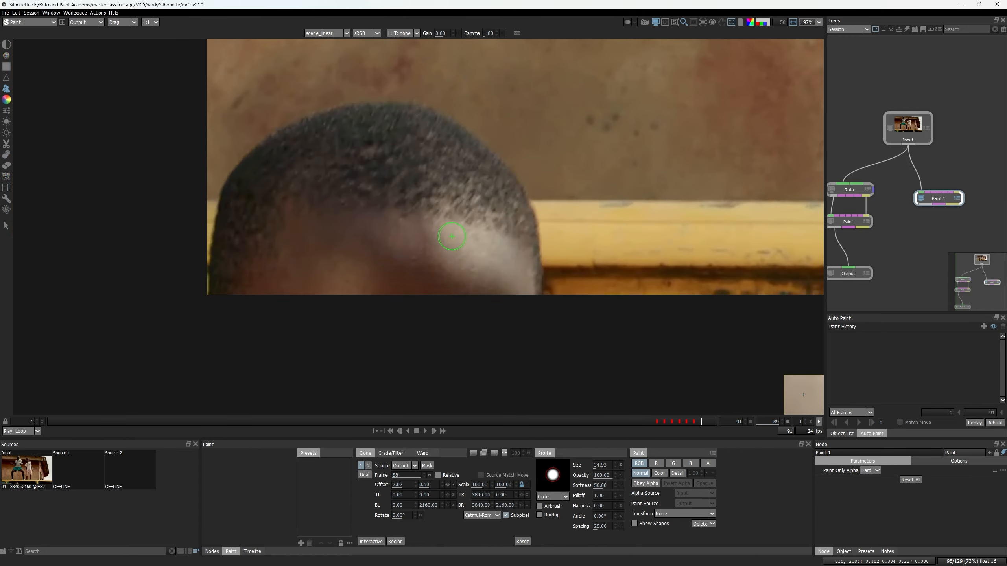
{"action": "scroll", "coordinate": [634, 287], "scroll_direction": "up", "scroll_amount": 9}
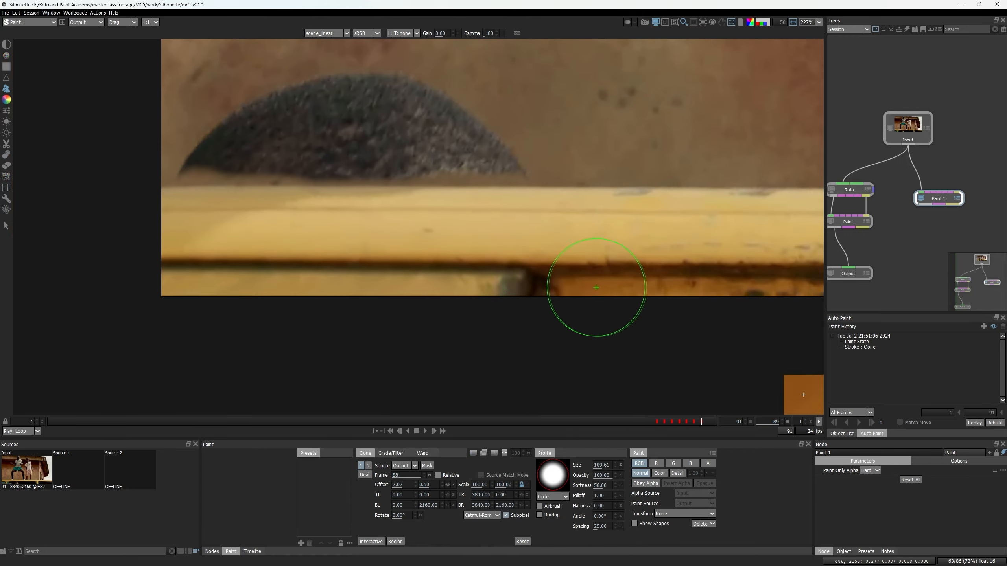
- Clean the dark line along the lower image edge on frame 89 using the Drag brush at about size 17.64
{"action": "key", "text": "d"}
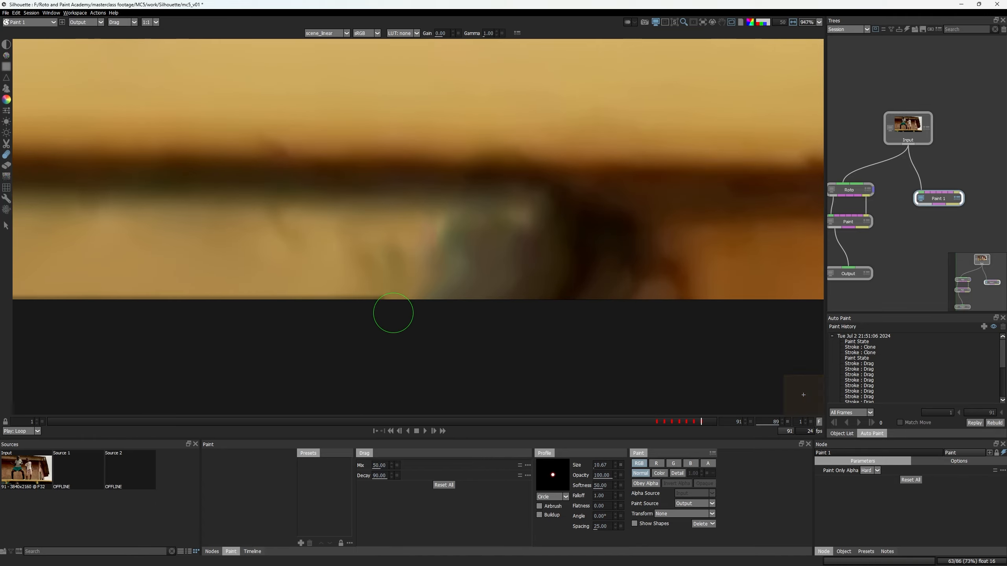
{"action": "left_click_drag", "start_coordinate": [394, 313], "coordinate": [218, 307]}
{"action": "middle_click_drag", "start_coordinate": [210, 292], "coordinate": [524, 298]}
{"action": "middle_click_drag", "start_coordinate": [340, 298], "coordinate": [466, 317]}
{"action": "left_click_drag", "start_coordinate": [464, 316], "coordinate": [404, 331]}
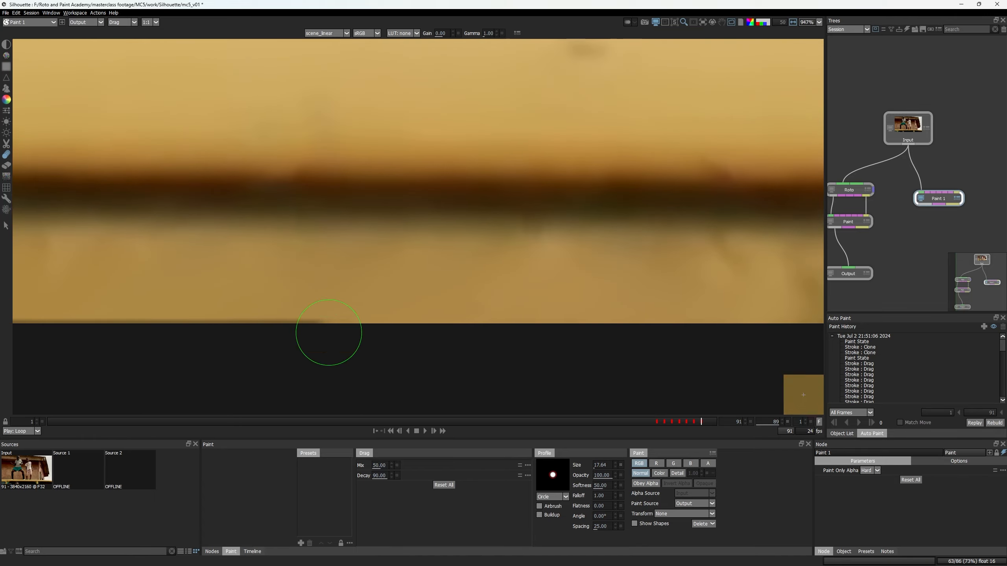
{"action": "left_click_drag", "start_coordinate": [329, 332], "coordinate": [182, 337]}
{"action": "middle_click_drag", "start_coordinate": [174, 349], "coordinate": [512, 310]}
{"action": "middle_click_drag", "start_coordinate": [158, 301], "coordinate": [555, 261]}
{"action": "left_click_drag", "start_coordinate": [554, 260], "coordinate": [241, 257]}
{"action": "middle_click_drag", "start_coordinate": [505, 283], "coordinate": [369, 360]}
- Clone wall texture over the remaining top of the head on frame 89 with offset -0.29, 0.04 and brush size 50.33
{"action": "scroll", "coordinate": [368, 359], "scroll_direction": "down", "scroll_amount": 8}
{"action": "key", "text": "c"}
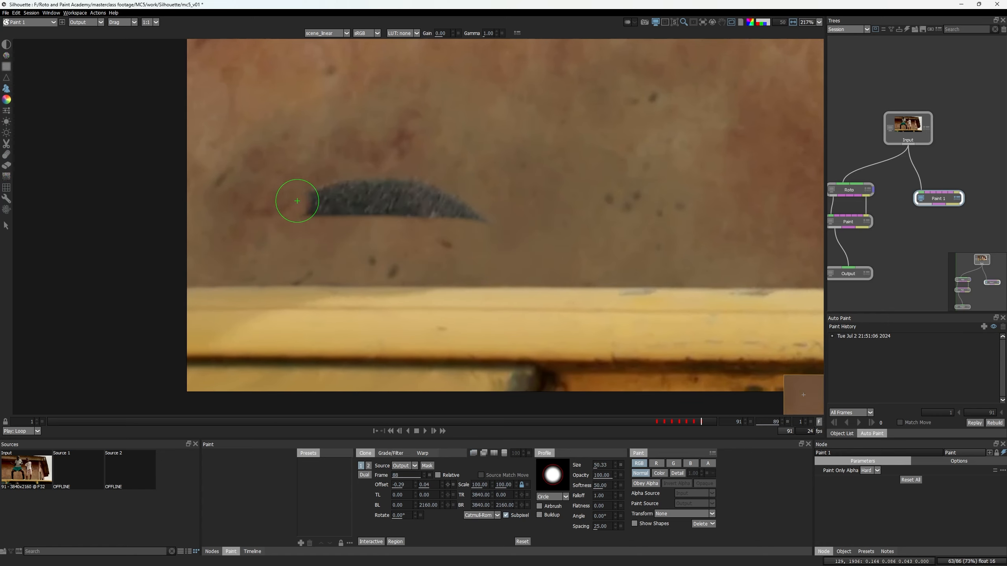
{"action": "left_click_drag", "start_coordinate": [297, 201], "coordinate": [477, 218]}
{"action": "scroll", "coordinate": [472, 229], "scroll_direction": "down", "scroll_amount": 5}
- Advance to frame 90 and clone wall texture from frame 89 over the top of the head
{"action": "key", "text": "x"}
{"action": "scroll", "coordinate": [555, 274], "scroll_direction": "up", "scroll_amount": 3}
{"action": "scroll", "coordinate": [477, 206], "scroll_direction": "up", "scroll_amount": 2}
{"action": "left_click_drag", "start_coordinate": [303, 219], "coordinate": [319, 219], "text": "ctrl"}
{"action": "middle_click_drag", "start_coordinate": [303, 218], "coordinate": [337, 209]}
{"action": "mouse_move", "coordinate": [181, 221]}
{"action": "left_mouse_down"}
{"action": "mouse_move", "coordinate": [463, 225]}
{"action": "mouse_move", "coordinate": [238, 169]}
{"action": "left_mouse_up"}
- Set the clone offset to 2.05, 0.04 and clone the ledge over the rest of the head on frame 90
{"action": "scroll", "coordinate": [490, 310], "scroll_direction": "up", "scroll_amount": 3}
{"action": "left_click_drag", "start_coordinate": [515, 301], "coordinate": [513, 301], "text": "shift"}
{"action": "scroll", "coordinate": [528, 348], "scroll_direction": "down", "scroll_amount": 15}
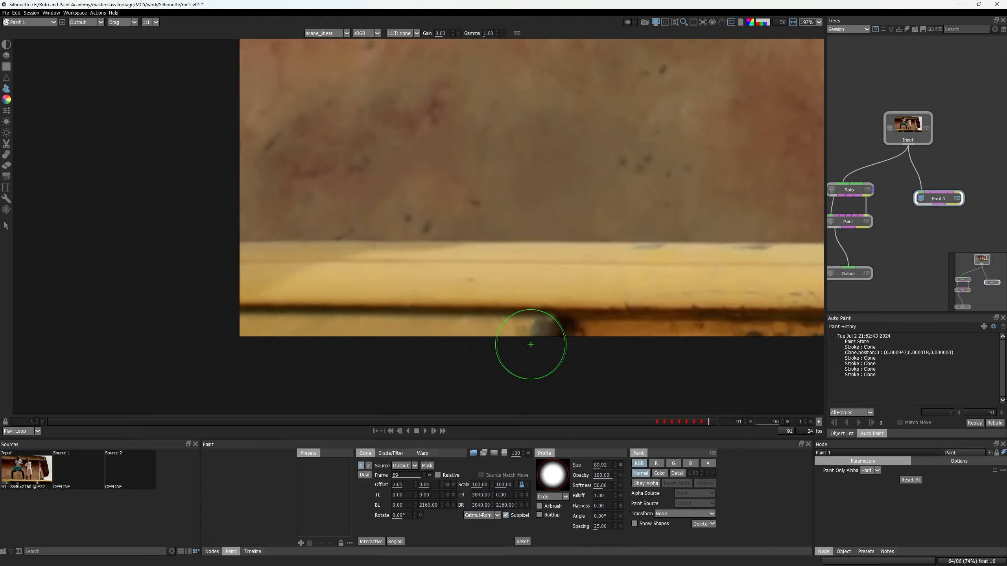
- Advance to frame 91 and clone the wall and ledge from frame 89 over the head, shifting the ledge offset to 4.30, -1.08
{"action": "scroll", "coordinate": [646, 332], "scroll_direction": "up", "scroll_amount": 12}
{"action": "key", "text": "x"}
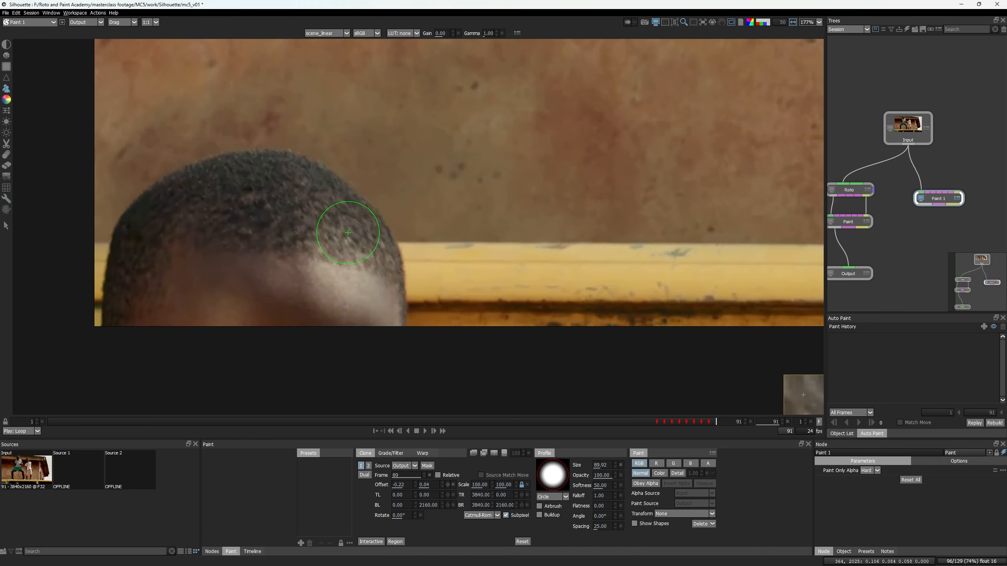
{"action": "left_click_drag", "start_coordinate": [346, 226], "coordinate": [344, 227], "text": "shift"}
{"action": "middle_click_drag", "start_coordinate": [344, 227], "coordinate": [427, 199]}
{"action": "mouse_move", "coordinate": [284, 148]}
{"action": "left_mouse_down"}
{"action": "mouse_move", "coordinate": [456, 197]}
{"action": "mouse_move", "coordinate": [341, 198]}
{"action": "left_mouse_up"}
{"action": "left_click_drag", "start_coordinate": [533, 252], "coordinate": [529, 253], "text": "shift"}
{"action": "mouse_move", "coordinate": [214, 230]}
{"action": "left_mouse_down"}
{"action": "mouse_move", "coordinate": [299, 232]}
{"action": "mouse_move", "coordinate": [444, 284]}
{"action": "mouse_move", "coordinate": [318, 303]}
{"action": "left_mouse_up"}
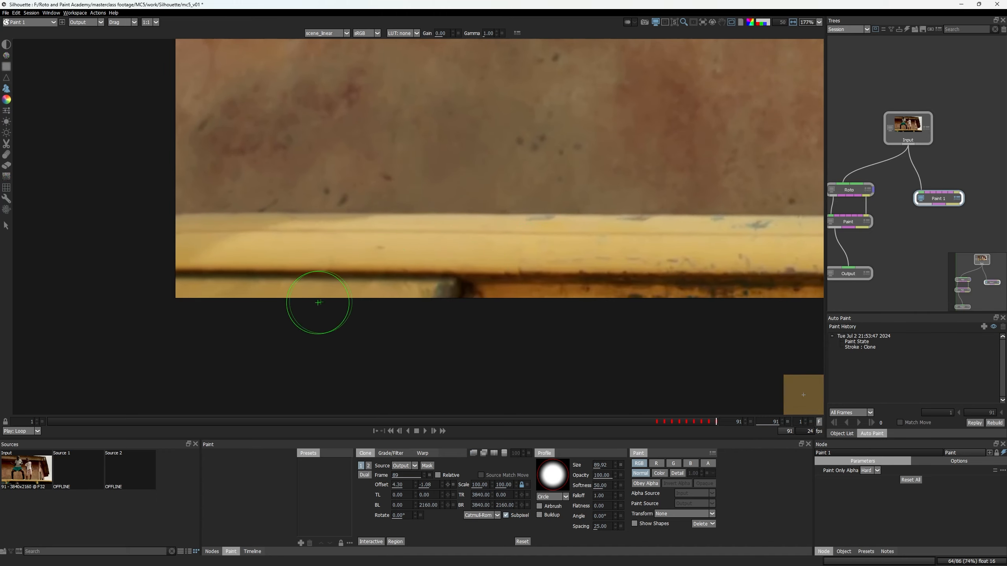
- Set the vertical clone offset to -2.64 on frame 91 and review the painted area in the wider image
{"action": "scroll", "coordinate": [181, 329], "scroll_direction": "down", "scroll_amount": 5}
{"action": "scroll", "coordinate": [186, 300], "scroll_direction": "up", "scroll_amount": 8}
{"action": "key", "text": "i"}
{"action": "key", "text": "o"}
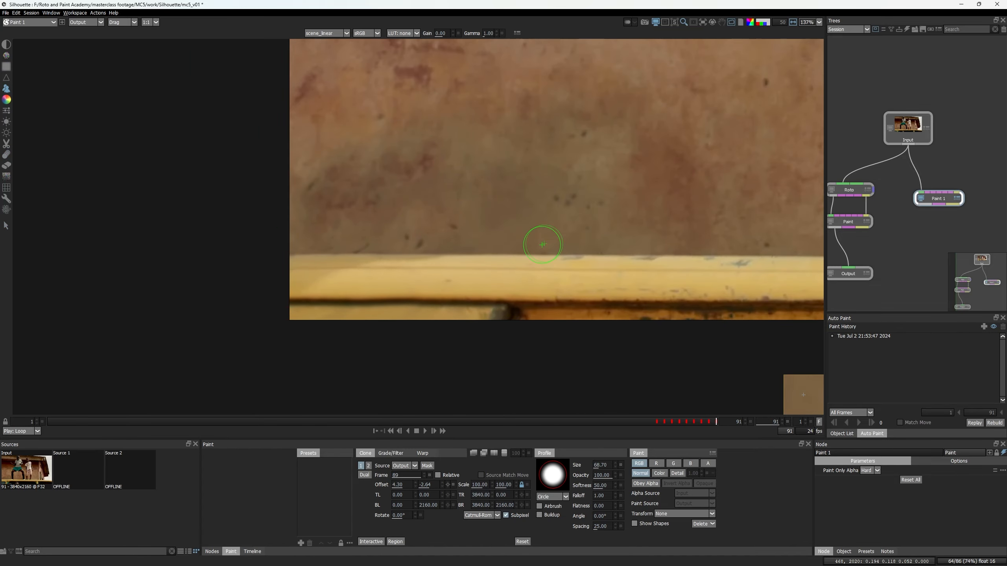
{"action": "scroll", "coordinate": [381, 273], "scroll_direction": "down", "scroll_amount": 3}
{"action": "middle_click_drag", "start_coordinate": [381, 273], "coordinate": [332, 309]}
{"action": "key", "text": "z"}
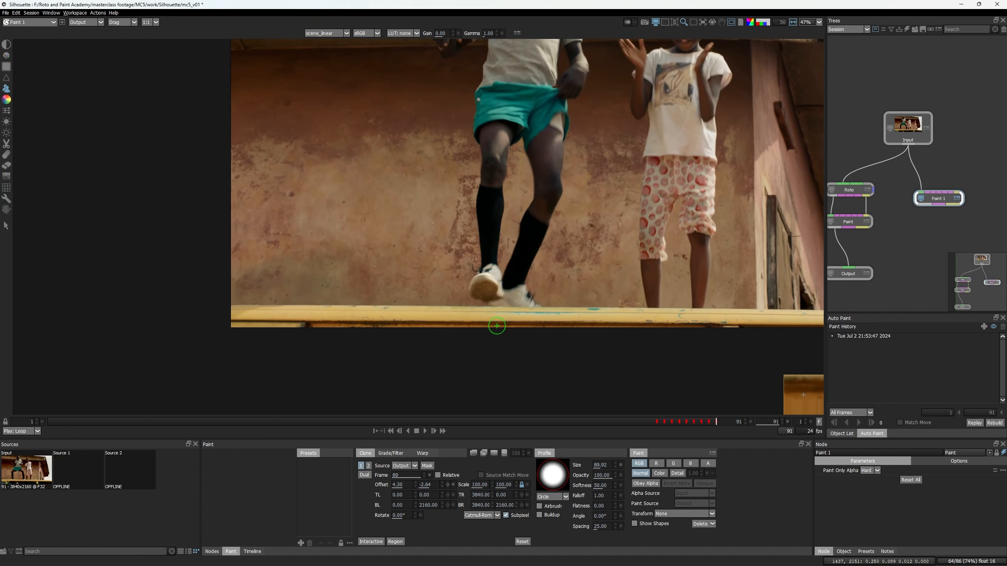
- Compare the original footage with the painted result on frame 91 and check the original on the neighbouring frames
{"action": "key", "text": "i"}
{"action": "key", "text": "i"}
{"action": "key", "text": "i"}
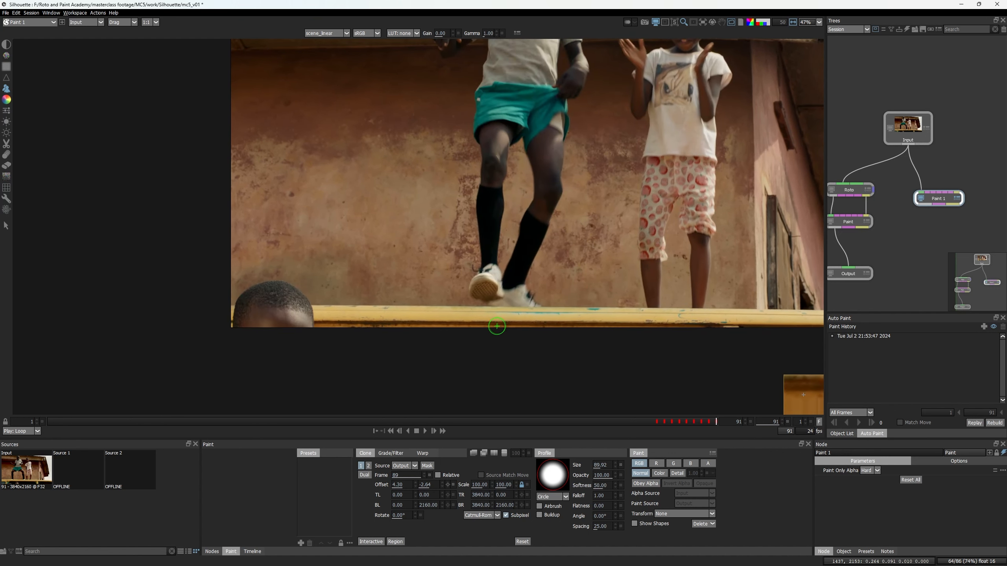
{"action": "key", "text": "z"}
{"action": "key", "text": "z"}
{"action": "key", "text": "z"}
{"action": "key", "text": "z"}
{"action": "key", "text": "z"}
{"action": "key", "text": "z"}
{"action": "key", "text": "z"}
{"action": "key", "text": "z"}
{"action": "key", "text": "x"}
{"action": "key", "text": "x"}
{"action": "key", "text": "x"}
{"action": "key", "text": "x"}
{"action": "key", "text": "x"}
{"action": "key", "text": "x"}
{"action": "key", "text": "x"}
{"action": "key", "text": "x"}
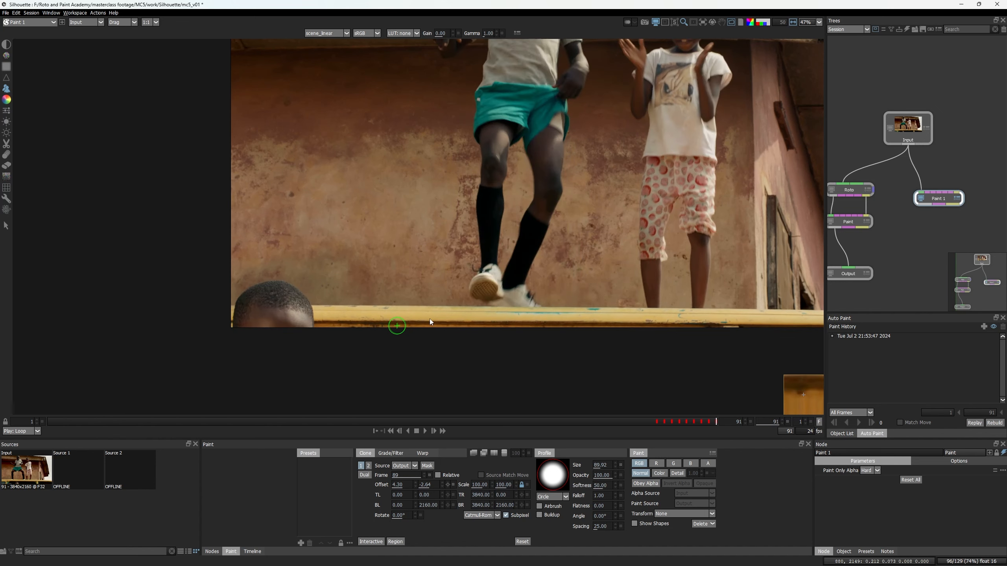
- Step the painted output back to frame 73 and forward again to frame 91 to check the head removal
{"action": "key", "text": "i"}
{"action": "key", "text": "z"}
{"action": "key", "text": "z"}
{"action": "key", "text": "z"}
{"action": "key", "text": "z"}
{"action": "key", "text": "z"}
{"action": "key", "text": "z"}
{"action": "key", "text": "z"}
{"action": "key", "text": "z"}
{"action": "key", "text": "z"}
{"action": "key", "text": "z"}
{"action": "key", "text": "z"}
{"action": "key", "text": "z"}
{"action": "key", "text": "z"}
{"action": "key", "text": "z"}
{"action": "key", "text": "z"}
{"action": "key", "text": "z"}
{"action": "key", "text": "z"}
{"action": "key", "text": "z"}
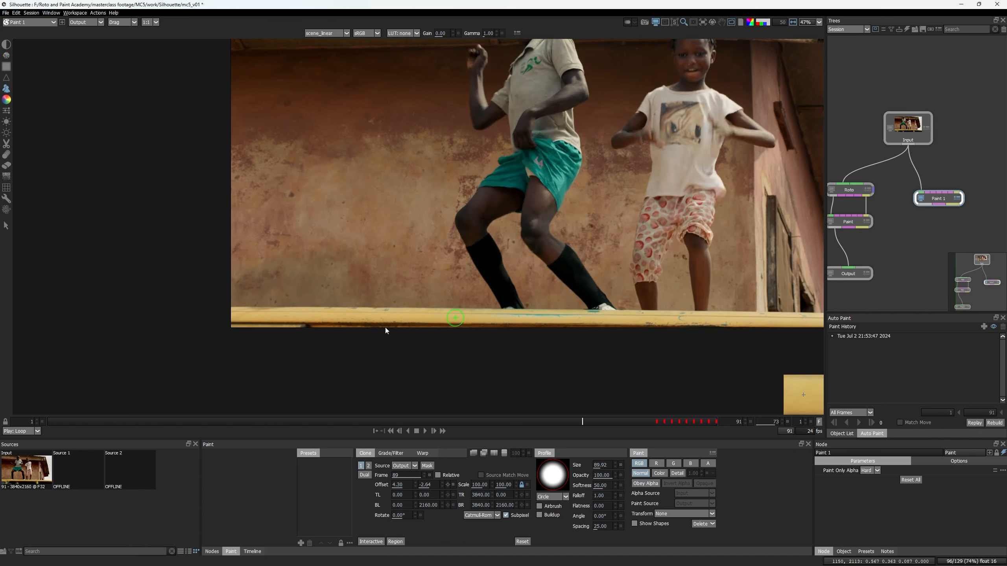
{"action": "key", "text": "x"}
{"action": "key", "text": "x"}
{"action": "key", "text": "x"}
{"action": "key", "text": "x"}
{"action": "key", "text": "x"}
{"action": "key", "text": "x"}
{"action": "key", "text": "x"}
{"action": "key", "text": "x"}
{"action": "key", "text": "x"}
{"action": "key", "text": "x"}
{"action": "key", "text": "x"}
{"action": "key", "text": "x"}
{"action": "key", "text": "x"}
{"action": "key", "text": "x"}
{"action": "key", "text": "x"}
{"action": "key", "text": "x"}
{"action": "key", "text": "x"}
{"action": "key", "text": "x"}
{"action": "key", "text": "z"}
{"action": "key", "text": "z"}
{"action": "key", "text": "z"}
{"action": "key", "text": "z"}
{"action": "key", "text": "z"}
{"action": "key", "text": "z"}
{"action": "key", "text": "z"}
{"action": "key", "text": "z"}
{"action": "key", "text": "z"}
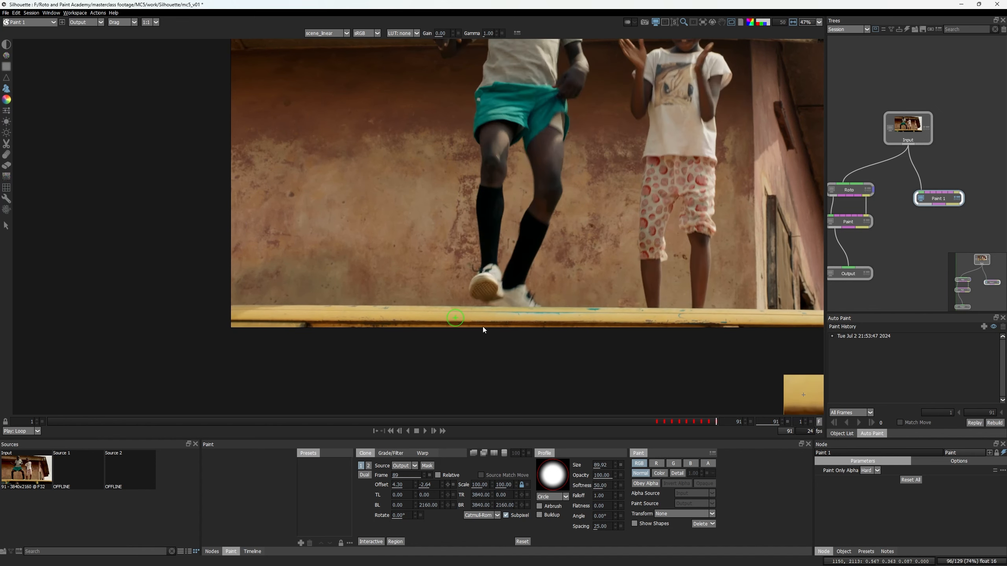
- Move to the opening frames and examine the two heads in front of the van window on frame 1
{"action": "left_click_drag", "start_coordinate": [437, 320], "coordinate": [162, 341]}
{"action": "mouse_move", "coordinate": [431, 344]}
{"action": "left_mouse_down"}
{"action": "mouse_move", "coordinate": [443, 345]}
{"action": "mouse_move", "coordinate": [323, 356]}
{"action": "left_mouse_up"}
{"action": "key", "text": "x"}
{"action": "key", "text": "x"}
{"action": "key", "text": "x"}
{"action": "key", "text": "x"}
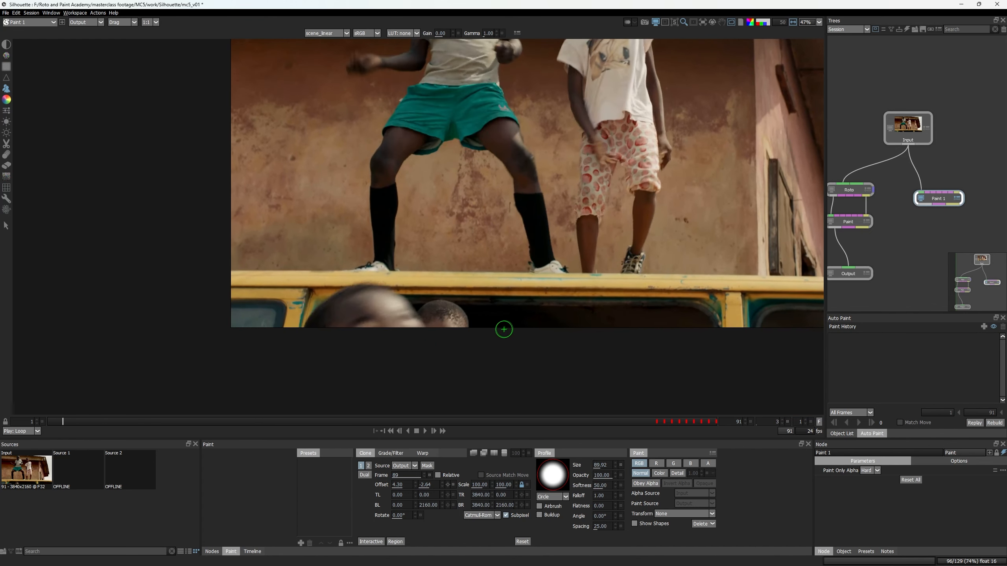
{"action": "mouse_move", "coordinate": [489, 331]}
{"action": "left_mouse_down"}
{"action": "mouse_move", "coordinate": [589, 326]}
{"action": "mouse_move", "coordinate": [365, 346]}
{"action": "mouse_move", "coordinate": [409, 318]}
{"action": "mouse_move", "coordinate": [395, 327]}
{"action": "mouse_move", "coordinate": [191, 333]}
{"action": "left_mouse_up"}
{"action": "scroll", "coordinate": [382, 311], "scroll_direction": "up", "scroll_amount": 5}
{"action": "key", "text": "x"}
{"action": "key", "text": "x"}
{"action": "key", "text": "x"}
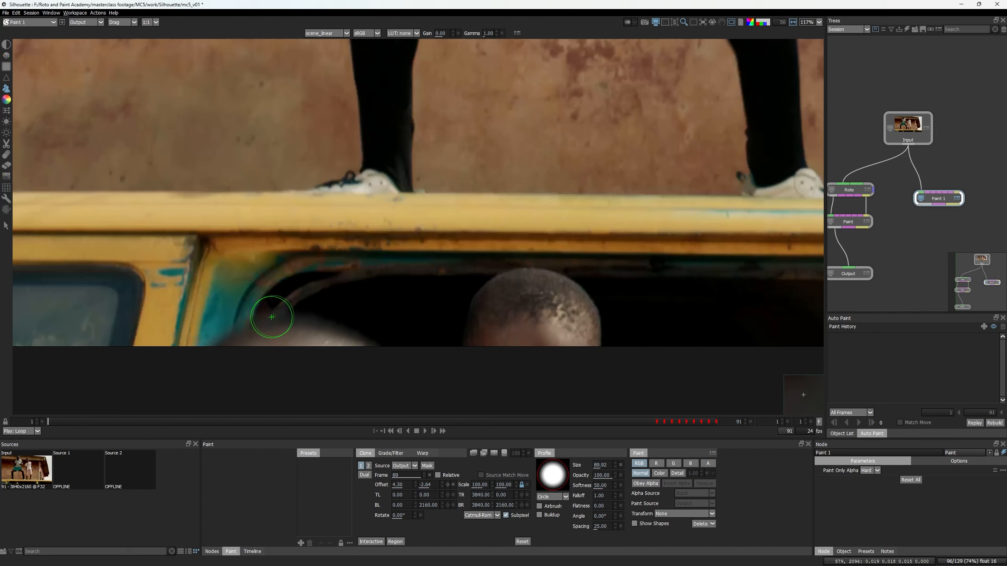
- Flip between frames 1 and 2 to examine how both heads move against the dark van window
{"action": "scroll", "coordinate": [290, 350], "scroll_direction": "down", "scroll_amount": 2}
{"action": "middle_click_drag", "start_coordinate": [290, 344], "coordinate": [295, 274]}
{"action": "scroll", "coordinate": [294, 273], "scroll_direction": "up", "scroll_amount": 5}
{"action": "key", "text": "x"}
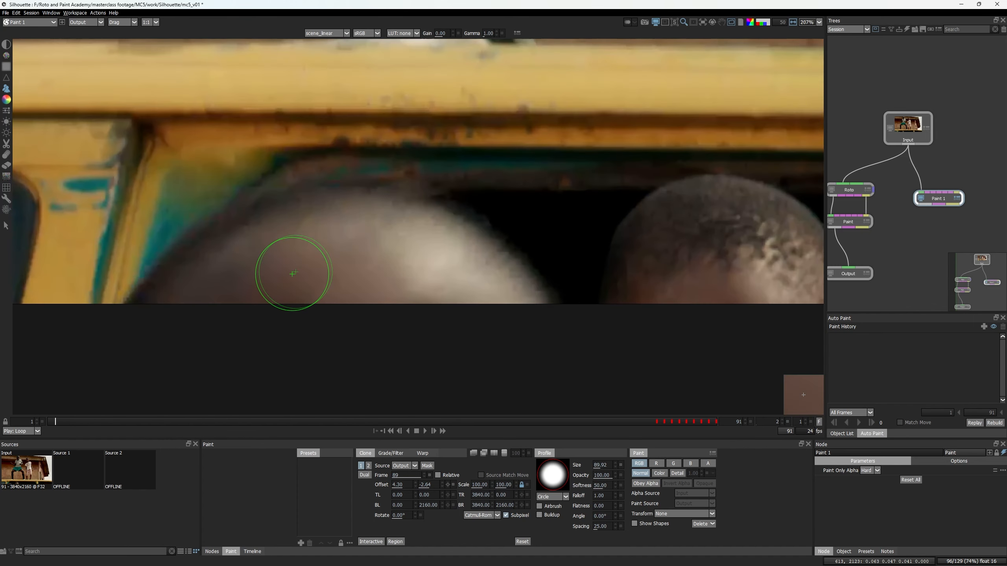
{"action": "key", "text": "z"}
{"action": "key", "text": "z"}
{"action": "key", "text": "x"}
{"action": "mouse_move", "coordinate": [276, 287]}
{"action": "left_mouse_down"}
{"action": "mouse_move", "coordinate": [287, 298]}
{"action": "mouse_move", "coordinate": [306, 289]}
{"action": "mouse_move", "coordinate": [276, 299]}
{"action": "left_mouse_up"}
{"action": "middle_click_drag", "start_coordinate": [464, 266], "coordinate": [286, 256]}
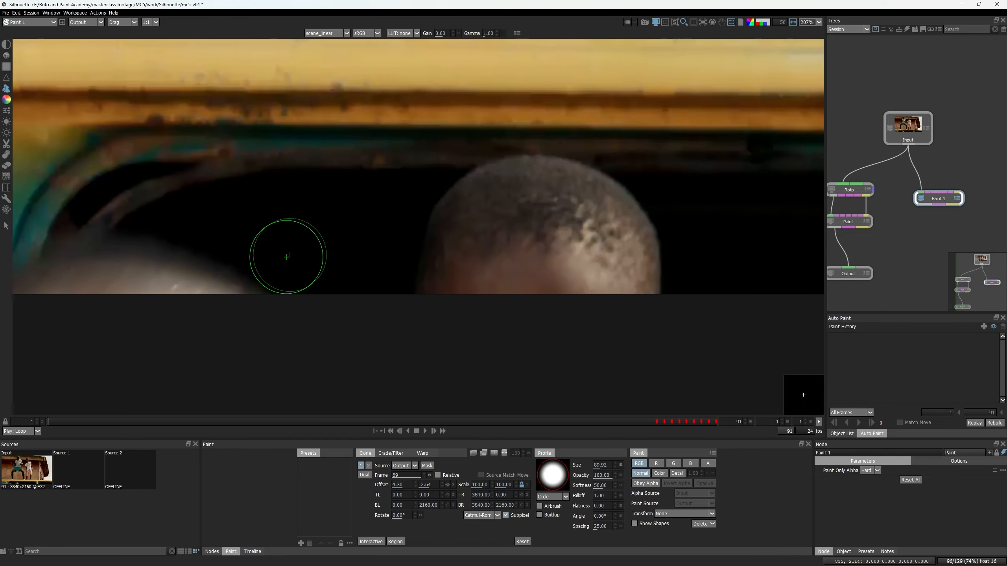
{"action": "key", "text": "x"}
{"action": "middle_click_drag", "start_coordinate": [512, 230], "coordinate": [415, 196]}
{"action": "scroll", "coordinate": [402, 136], "scroll_direction": "down", "scroll_amount": 2}
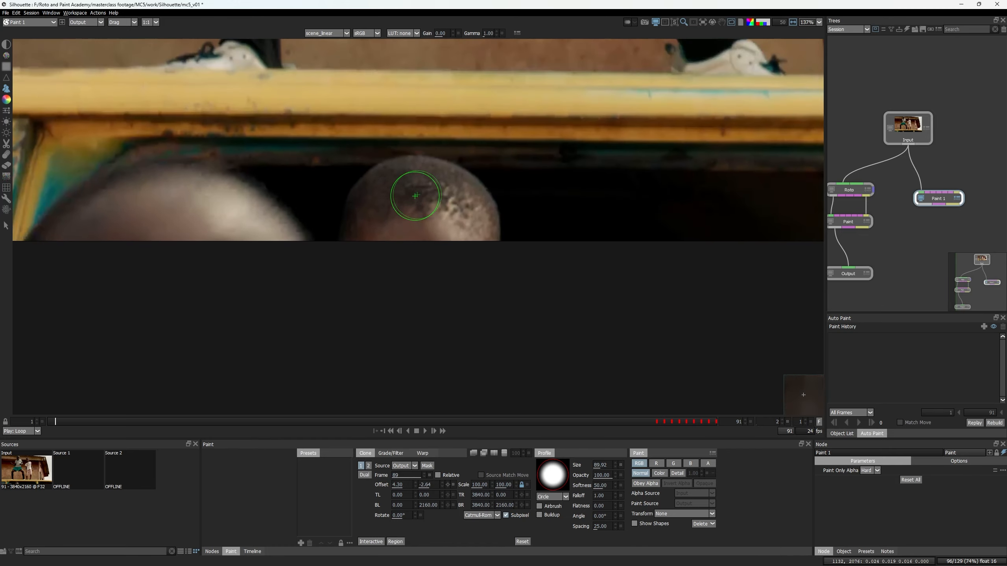
{"action": "left_click_drag", "start_coordinate": [414, 186], "coordinate": [237, 198]}
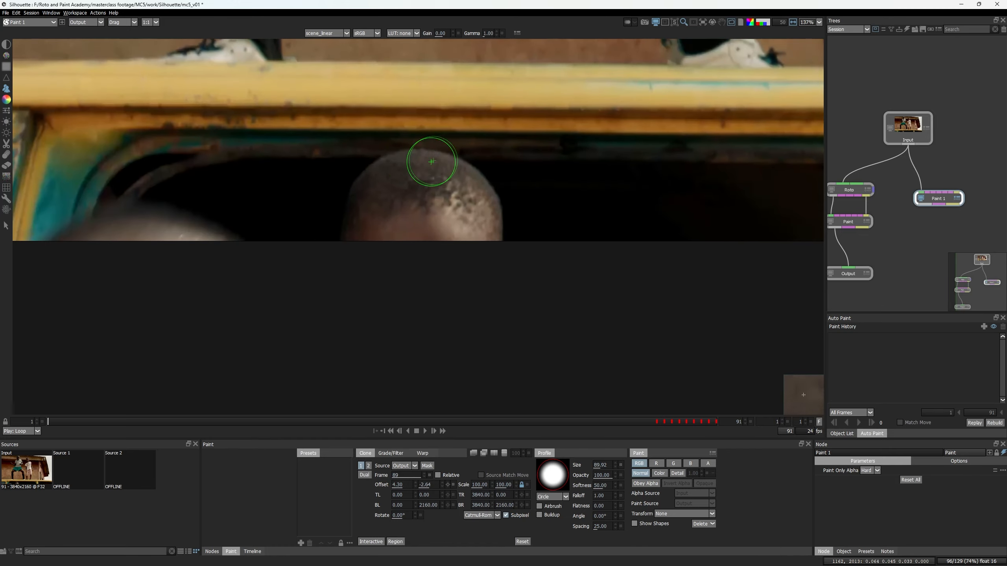
{"action": "left_click_drag", "start_coordinate": [431, 175], "coordinate": [390, 215]}
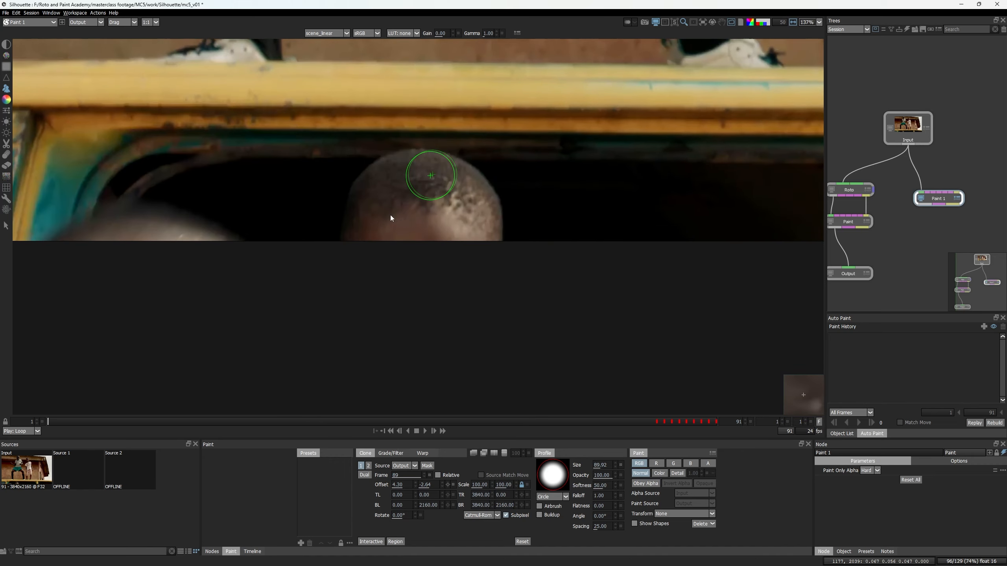
{"action": "scroll", "coordinate": [384, 213], "scroll_direction": "up", "scroll_amount": 2}
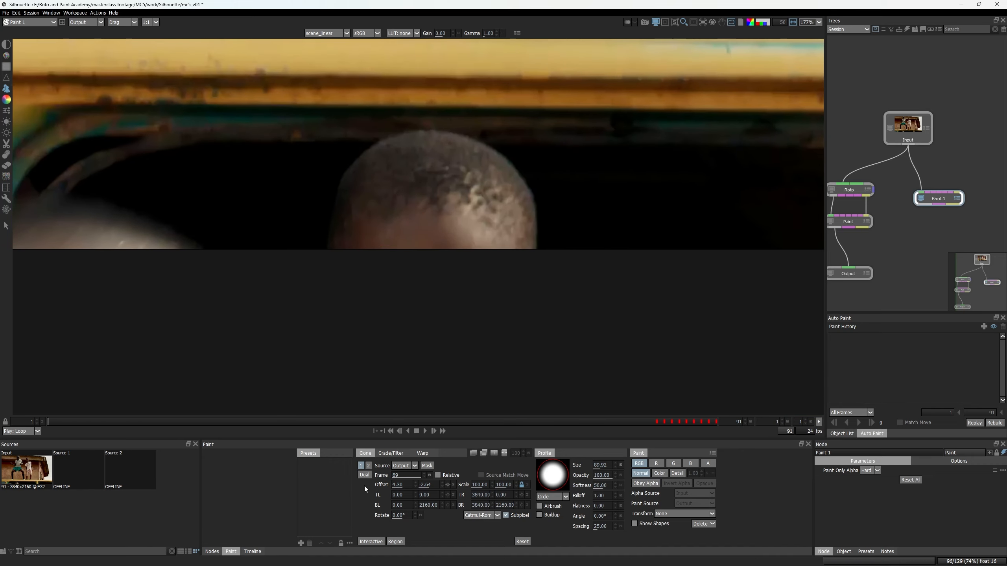
- Set the clone source to frame 1 and reset the clone settings to relative with zero offset
{"action": "left_click", "coordinate": [430, 474]}
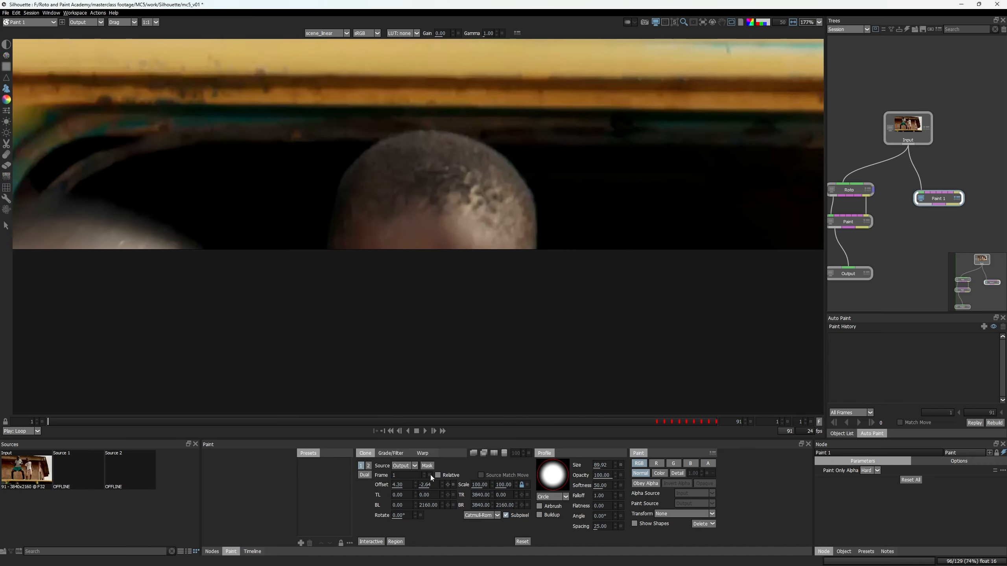
{"action": "left_click", "coordinate": [524, 542]}
{"action": "scroll", "coordinate": [582, 185], "scroll_direction": "up", "scroll_amount": 2}
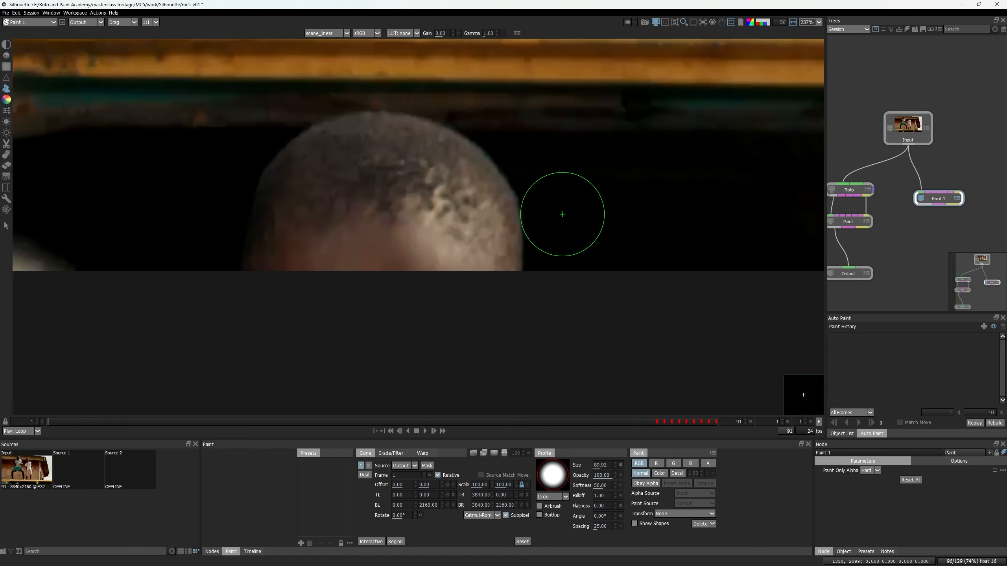
- Clone the dark van interior over the right side of the smaller head on frame 1 with a horizontal offset of 44.30
{"action": "mouse_move", "coordinate": [520, 214]}
{"action": "left_mouse_down"}
{"action": "mouse_move", "coordinate": [505, 232]}
{"action": "mouse_move", "coordinate": [528, 209]}
{"action": "left_mouse_up"}
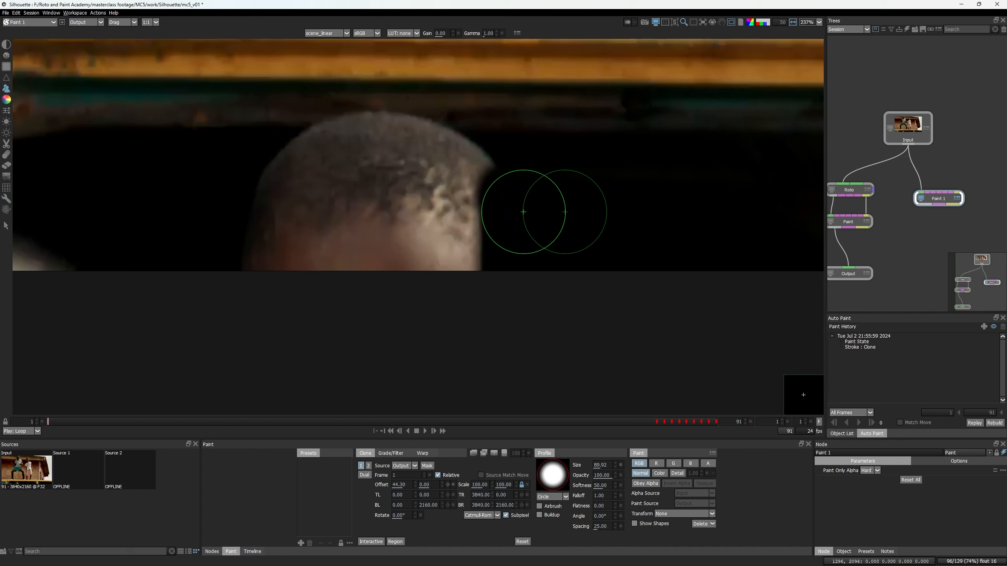
{"action": "mouse_move", "coordinate": [471, 267]}
{"action": "left_mouse_down"}
{"action": "mouse_move", "coordinate": [450, 232]}
{"action": "mouse_move", "coordinate": [461, 160]}
{"action": "left_mouse_up"}
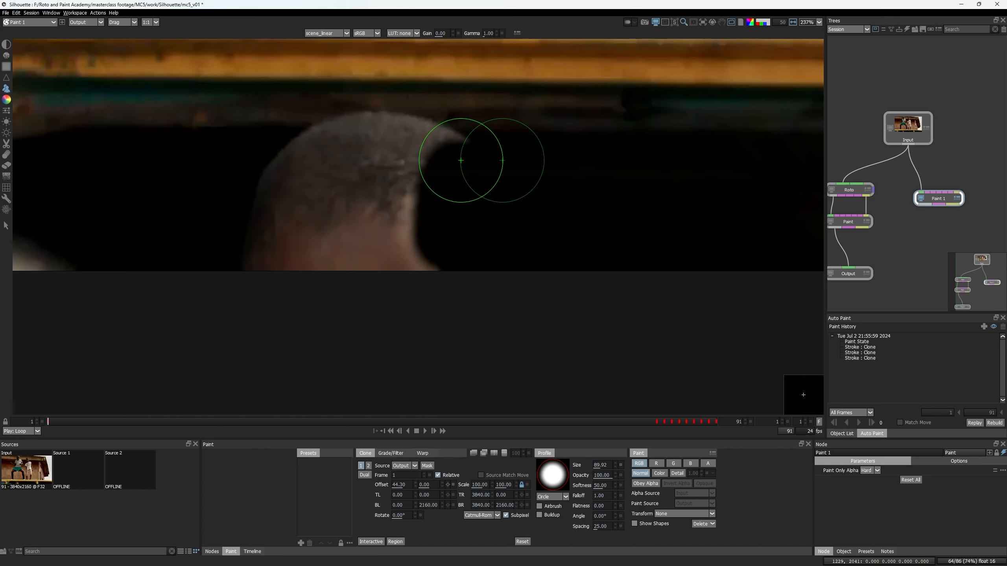
{"action": "left_click_drag", "start_coordinate": [449, 204], "coordinate": [426, 292]}
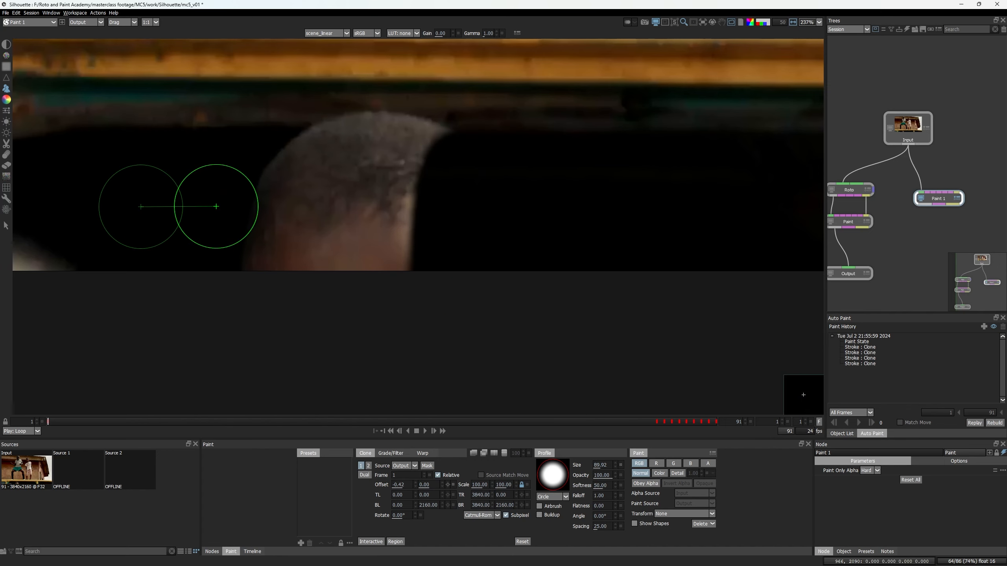
- Clone black over the smaller head's left side at offset -81.00, 0.42 and its remaining strip at offset 161.58, -5.91
{"action": "mouse_move", "coordinate": [230, 202]}
{"action": "left_mouse_down"}
{"action": "mouse_move", "coordinate": [254, 221]}
{"action": "mouse_move", "coordinate": [285, 158]}
{"action": "mouse_move", "coordinate": [294, 272]}
{"action": "left_mouse_up"}
{"action": "mouse_move", "coordinate": [324, 157]}
{"action": "left_mouse_down"}
{"action": "mouse_move", "coordinate": [339, 168]}
{"action": "mouse_move", "coordinate": [330, 279]}
{"action": "left_mouse_up"}
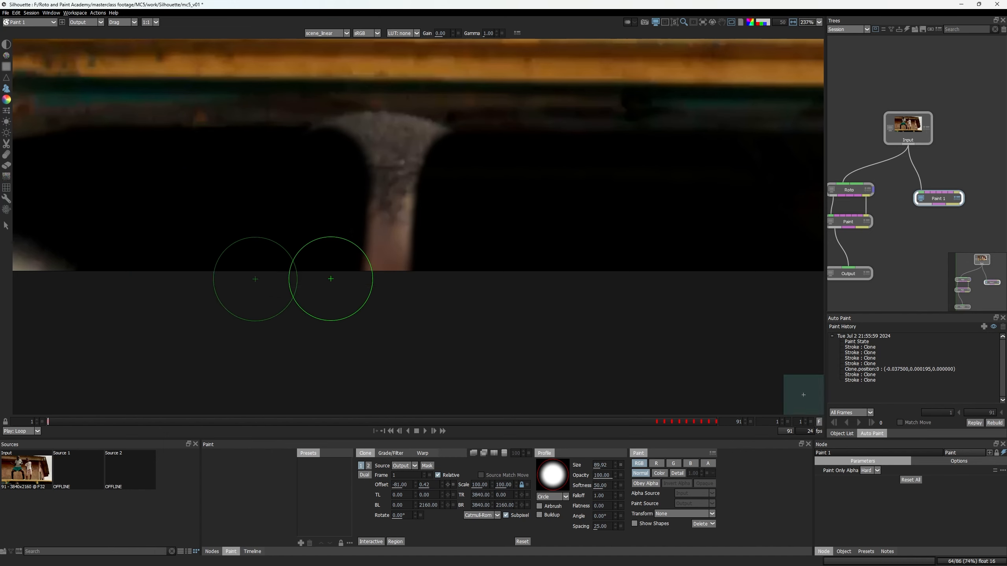
{"action": "left_click_drag", "start_coordinate": [365, 167], "coordinate": [375, 248]}
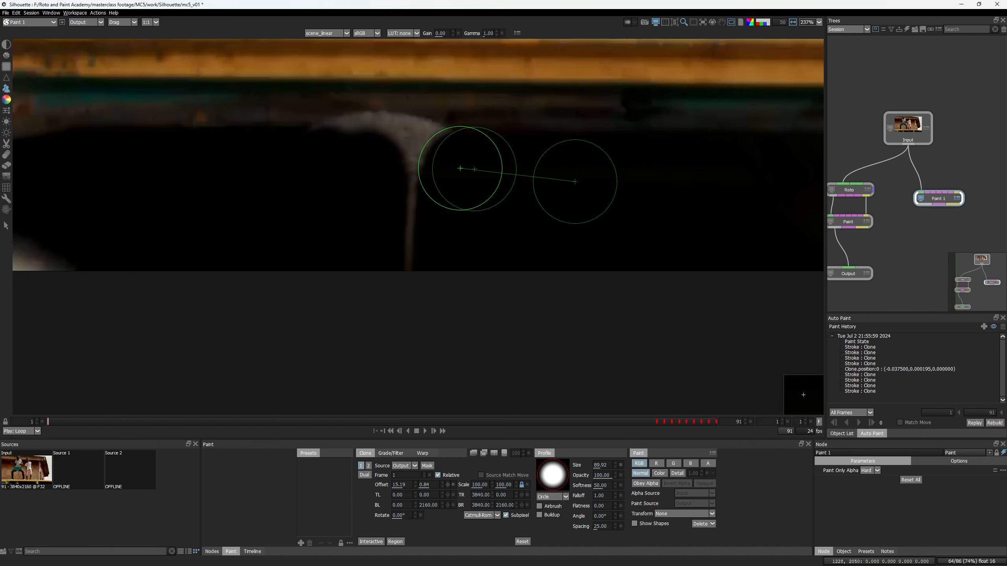
{"action": "left_click_drag", "start_coordinate": [421, 169], "coordinate": [393, 271]}
{"action": "scroll", "coordinate": [253, 245], "scroll_direction": "down", "scroll_amount": 1}
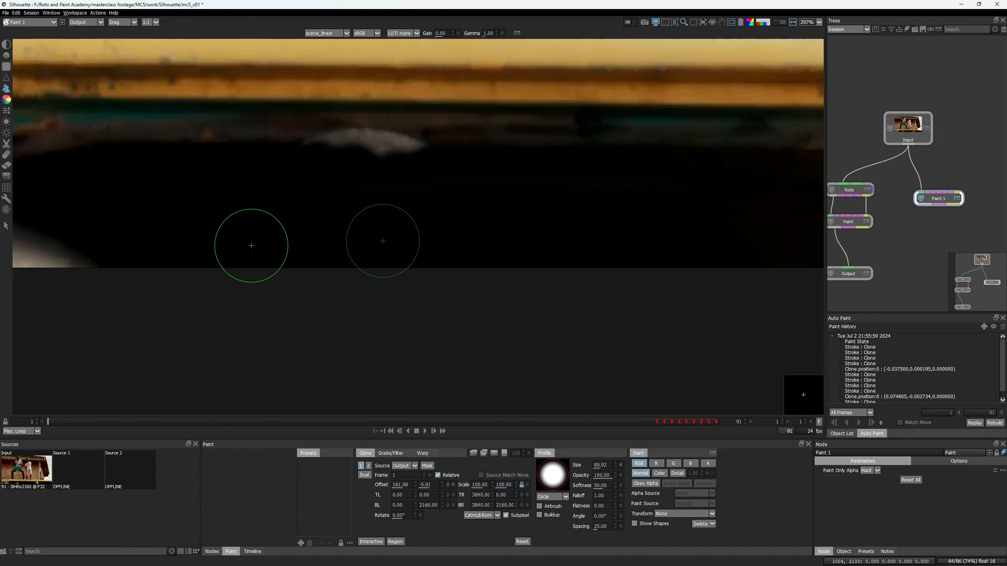
- Clone the dark interior over the blurred head near the window's corner on frame 1, keeping the 161.58, -5.91 offset
{"action": "middle_click_drag", "start_coordinate": [194, 238], "coordinate": [590, 246]}
{"action": "mouse_move", "coordinate": [409, 238]}
{"action": "left_mouse_down"}
{"action": "mouse_move", "coordinate": [439, 273]}
{"action": "mouse_move", "coordinate": [481, 252]}
{"action": "mouse_move", "coordinate": [494, 272]}
{"action": "left_mouse_up"}
{"action": "left_click_drag", "start_coordinate": [410, 230], "coordinate": [379, 289]}
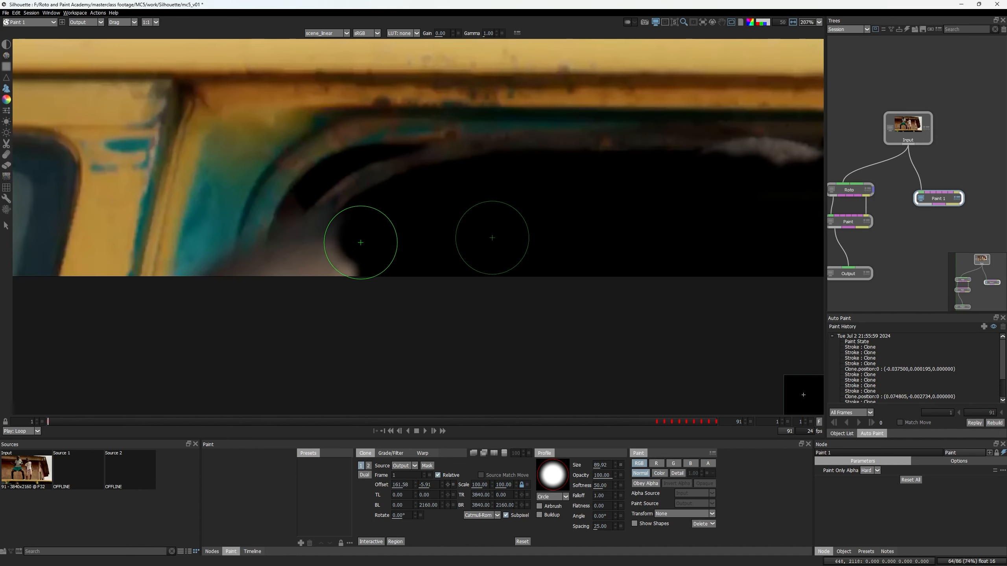
{"action": "left_click_drag", "start_coordinate": [359, 242], "coordinate": [342, 286]}
{"action": "scroll", "coordinate": [368, 249], "scroll_direction": "up", "scroll_amount": 5}
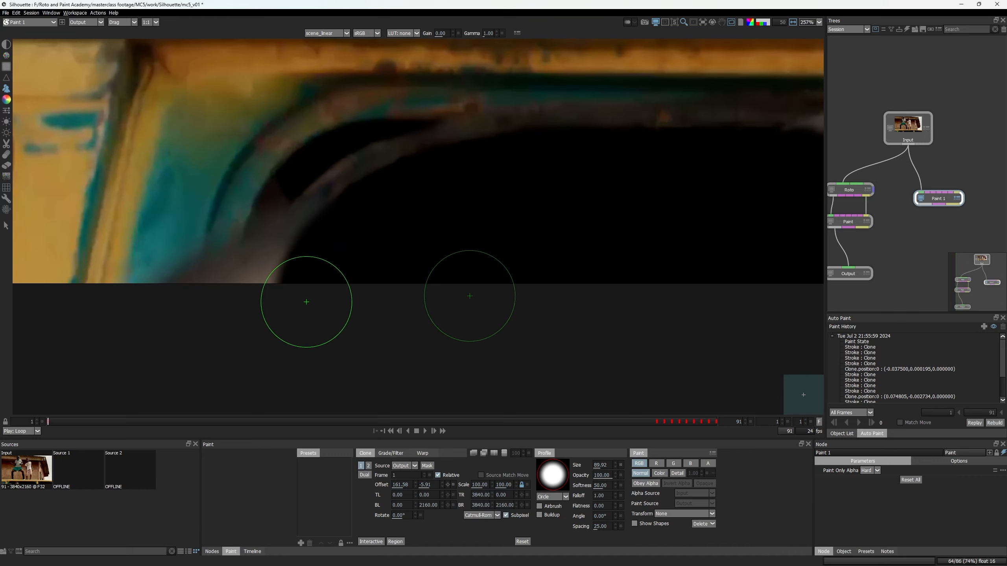
- Review the cloned window, play the shot from frame 2 to examine the heads' movement, and return to frame 1
{"action": "scroll", "coordinate": [365, 264], "scroll_direction": "down", "scroll_amount": 5}
{"action": "scroll", "coordinate": [506, 279], "scroll_direction": "down", "scroll_amount": 2}
{"action": "scroll", "coordinate": [539, 235], "scroll_direction": "up", "scroll_amount": 6}
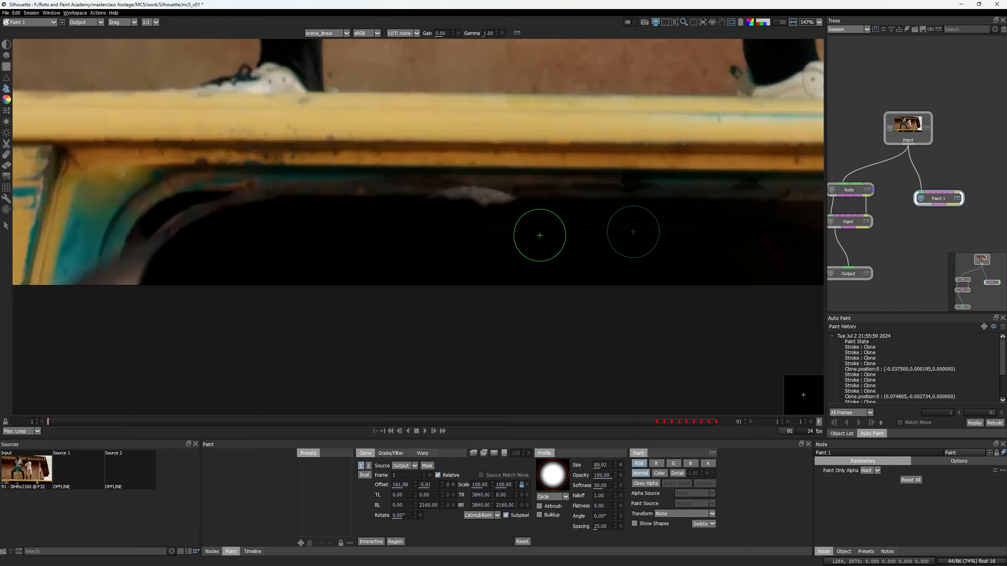
{"action": "scroll", "coordinate": [502, 191], "scroll_direction": "down", "scroll_amount": 1}
{"action": "middle_click_drag", "start_coordinate": [502, 190], "coordinate": [450, 252]}
{"action": "key", "text": "x"}
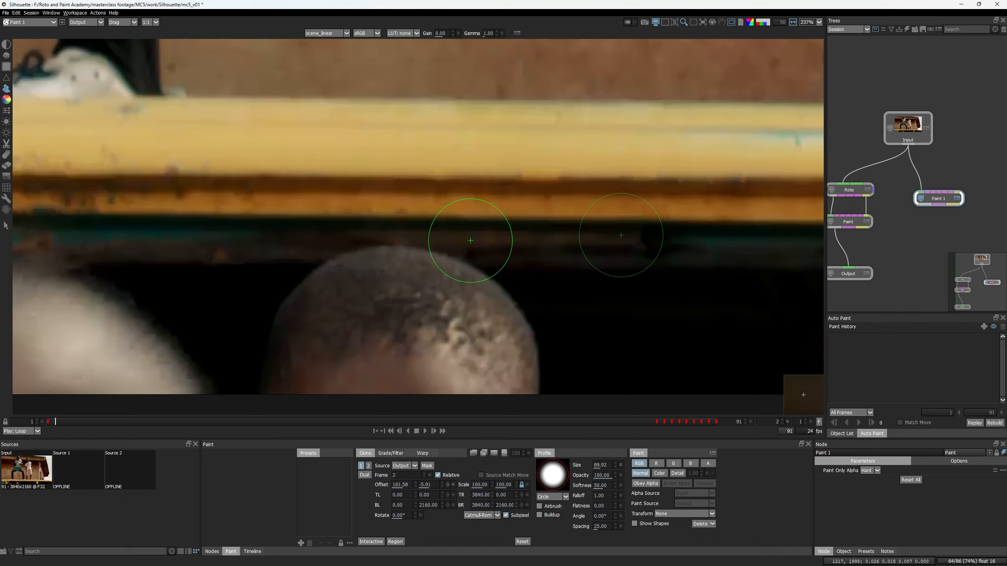
{"action": "key", "text": "l"}
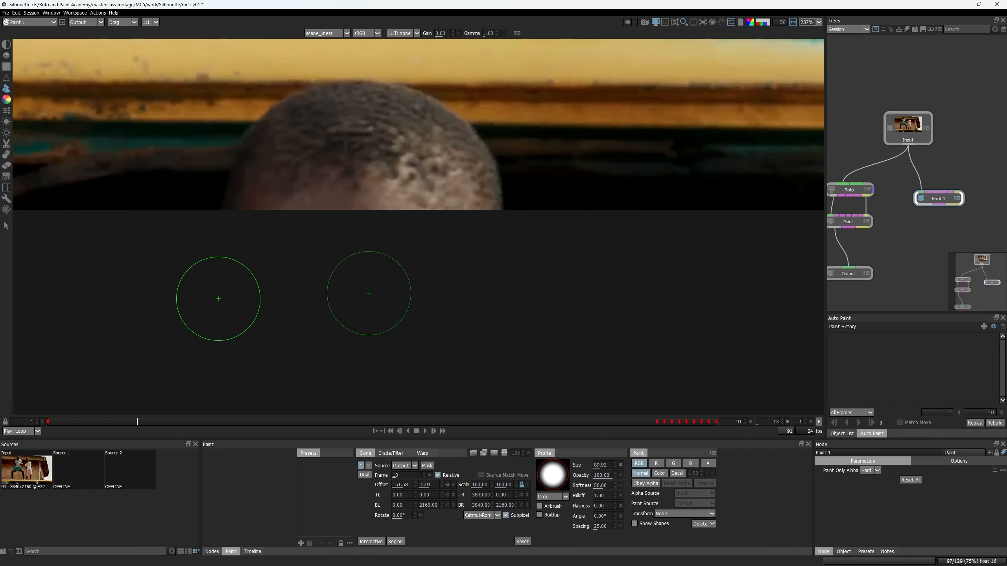
{"action": "key", "text": "Home"}
{"action": "middle_click_drag", "start_coordinate": [408, 170], "coordinate": [371, 311]}
{"action": "scroll", "coordinate": [476, 269], "scroll_direction": "up", "scroll_amount": 3}
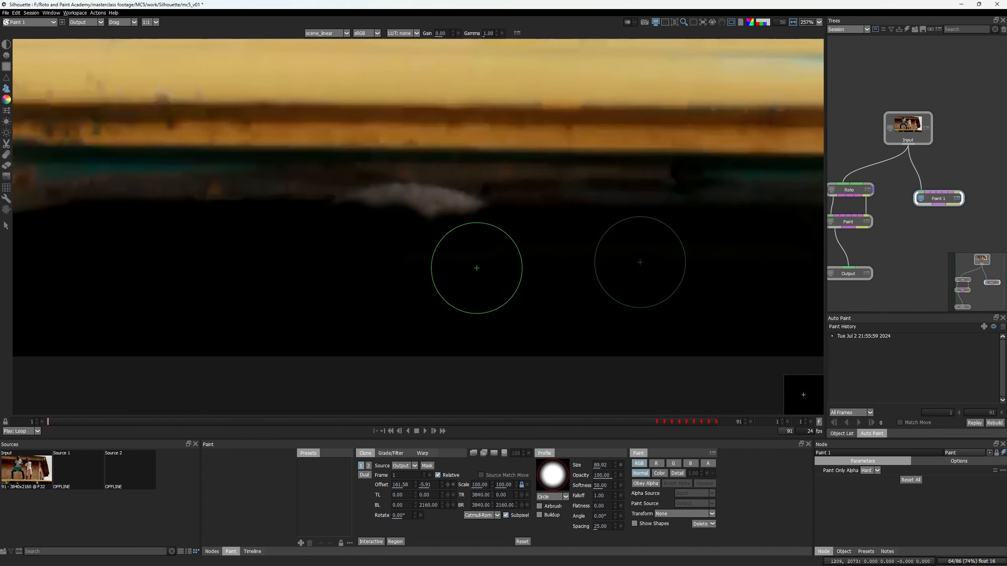
- Compare the original and painted frame 1 around the leftover hair patch and raise the viewer gain to 4.71
{"action": "key", "text": "1"}
{"action": "key", "text": "1"}
{"action": "scroll", "coordinate": [359, 239], "scroll_direction": "up", "scroll_amount": 3}
{"action": "middle_click_drag", "start_coordinate": [361, 238], "coordinate": [303, 263]}
{"action": "scroll", "coordinate": [483, 225], "scroll_direction": "up", "scroll_amount": 5}
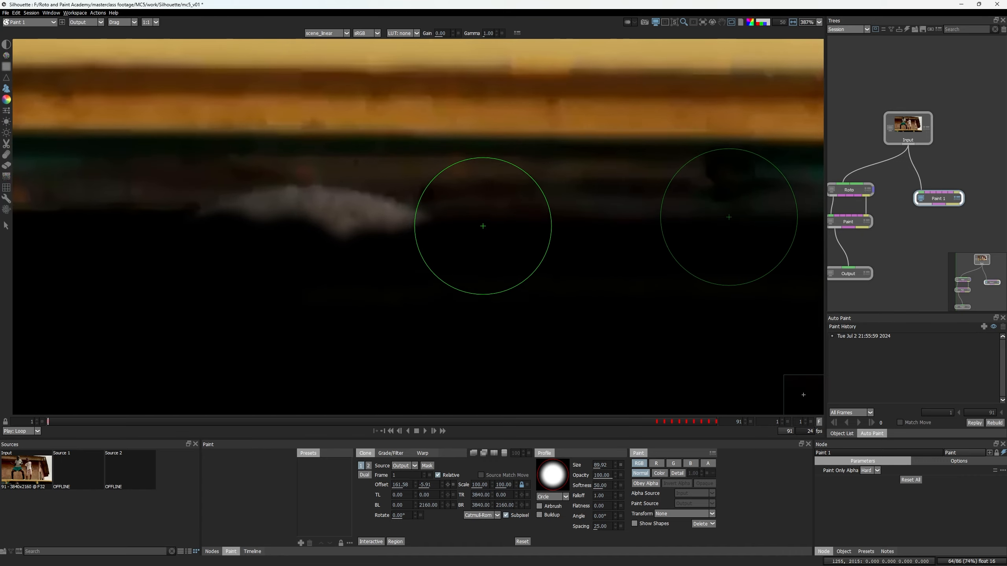
{"action": "left_click_drag", "start_coordinate": [441, 33], "coordinate": [467, 34]}
{"action": "scroll", "coordinate": [411, 283], "scroll_direction": "down", "scroll_amount": 11}
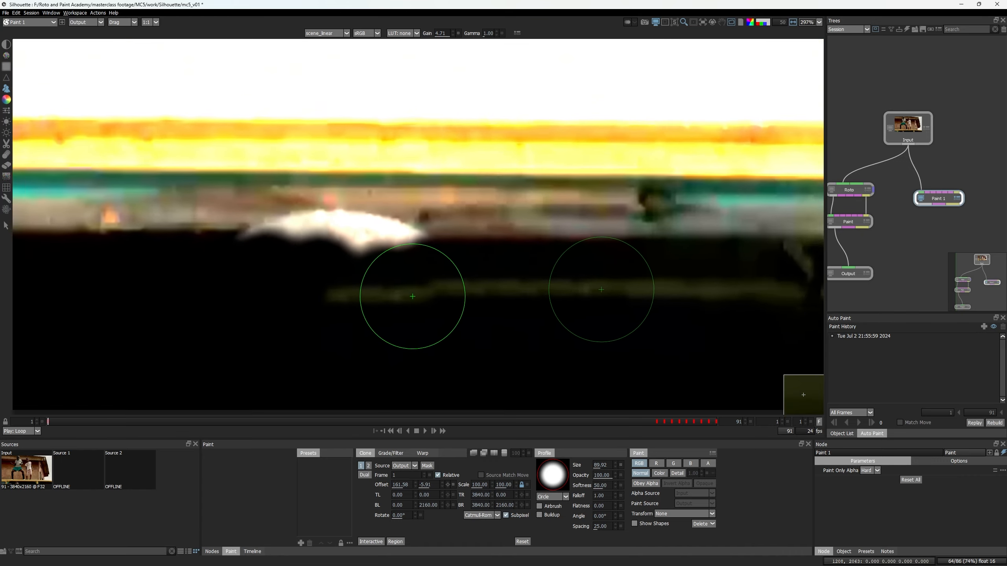
- Compare the brightened original and painted versions of frame 1 to examine the faint streak in the dark window
{"action": "key", "text": "1"}
{"action": "key", "text": "1"}
{"action": "scroll", "coordinate": [456, 167], "scroll_direction": "down", "scroll_amount": 15}
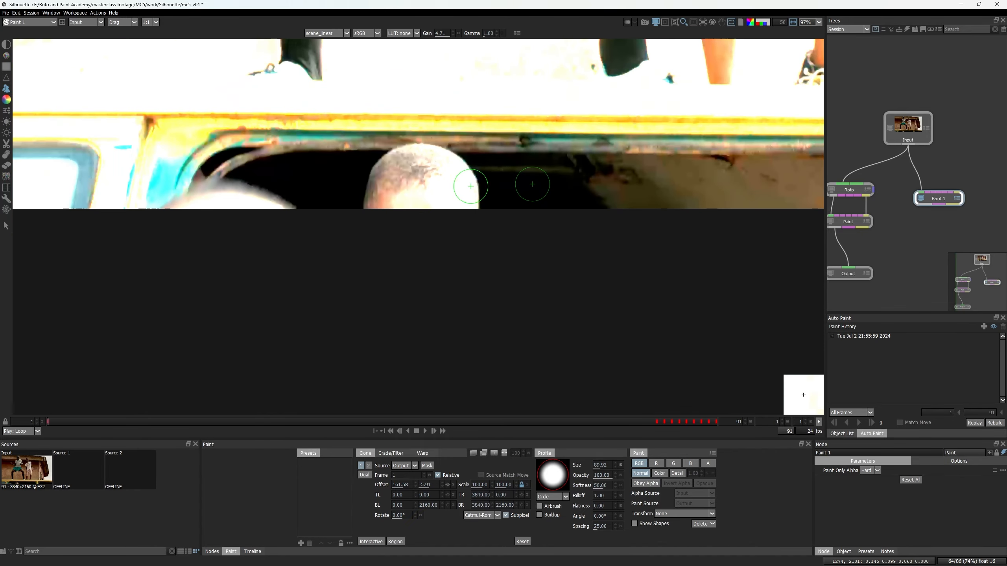
{"action": "key", "text": "1"}
{"action": "scroll", "coordinate": [461, 198], "scroll_direction": "up", "scroll_amount": 10}
{"action": "key", "text": "1"}
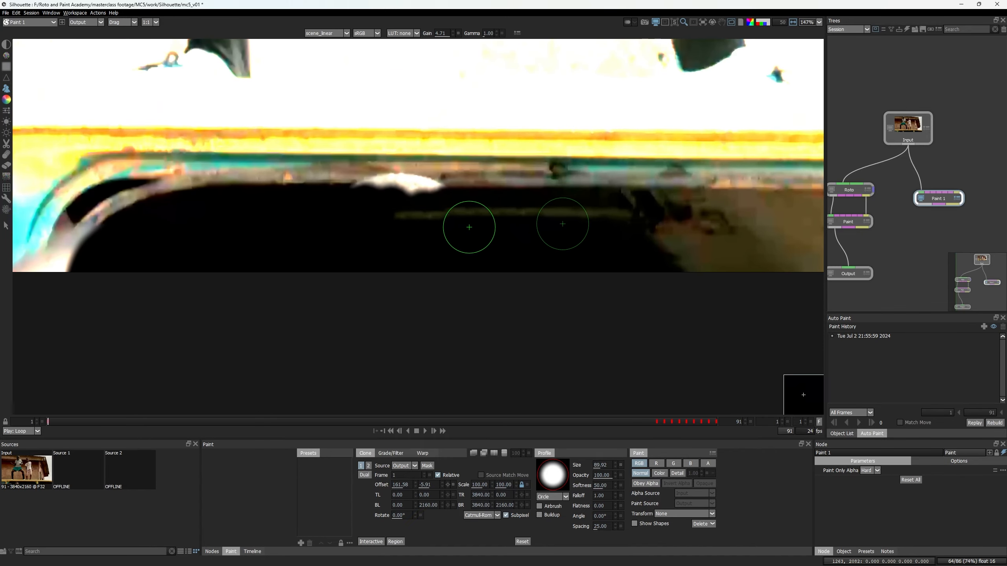
{"action": "key", "text": "1"}
{"action": "key", "text": "1"}
{"action": "key", "text": "1"}
{"action": "key", "text": "1"}
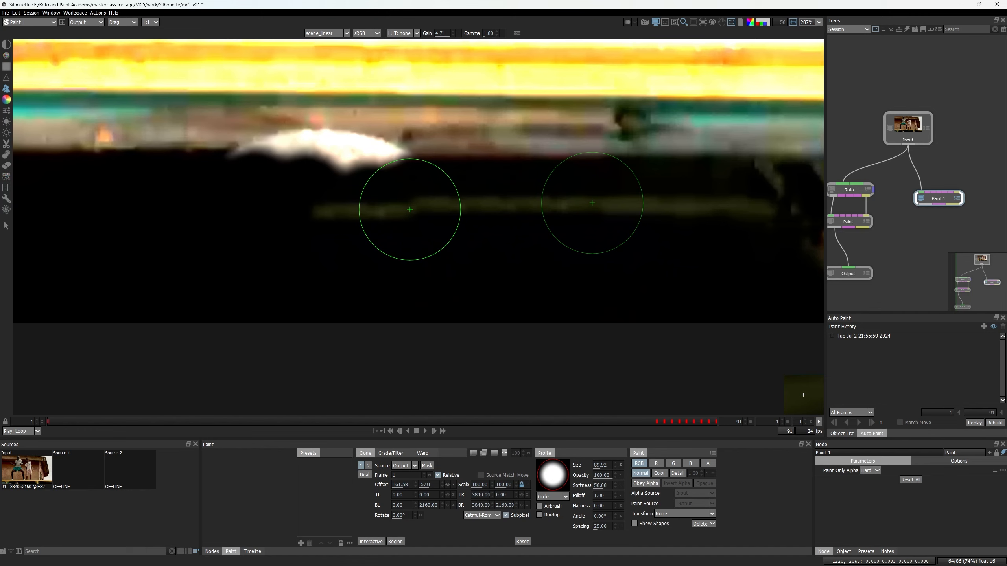
- Switch to the Drag brush, resize it to 69.75, and compare the faint streak with the original frame
{"action": "key", "text": "d"}
{"action": "scroll", "coordinate": [416, 208], "scroll_direction": "up", "scroll_amount": 5}
{"action": "scroll", "coordinate": [415, 207], "scroll_direction": "up", "scroll_amount": 5}
{"action": "left_click_drag", "start_coordinate": [411, 209], "coordinate": [407, 216], "text": "ctrl"}
{"action": "key", "text": "1"}
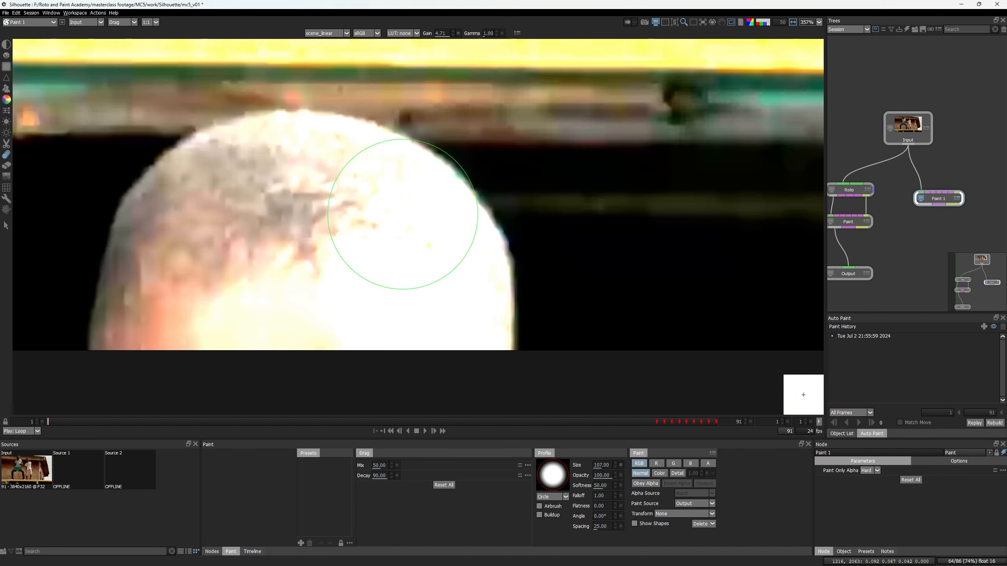
{"action": "key", "text": "1"}
{"action": "key", "text": "1"}
{"action": "key", "text": "1"}
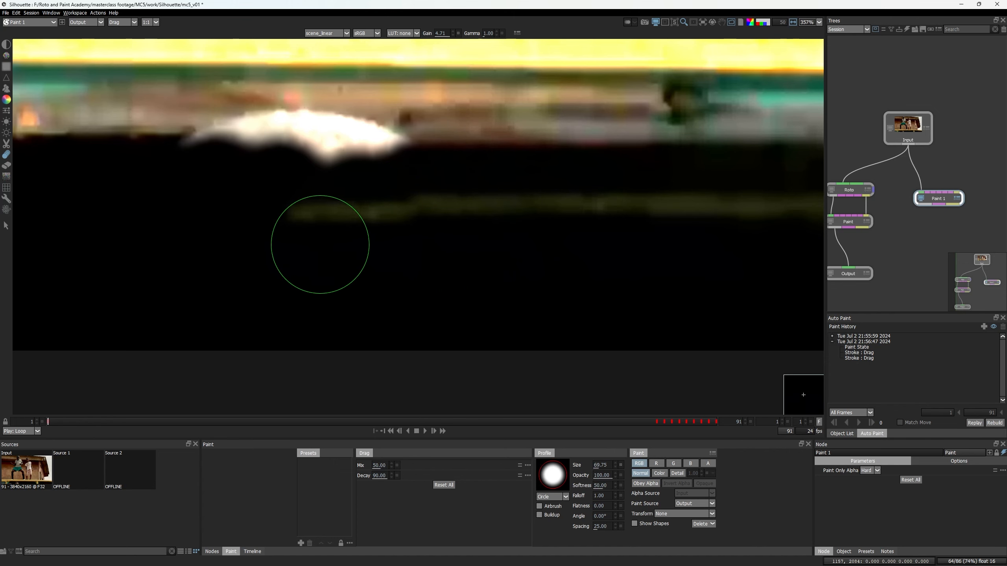
- Smear the abrupt end of the faint streak into the surrounding black with Drag and check it against the original
{"action": "left_click_drag", "start_coordinate": [270, 225], "coordinate": [448, 216]}
{"action": "key", "text": "1"}
{"action": "key", "text": "1"}
{"action": "key", "text": "1"}
{"action": "key", "text": "1"}
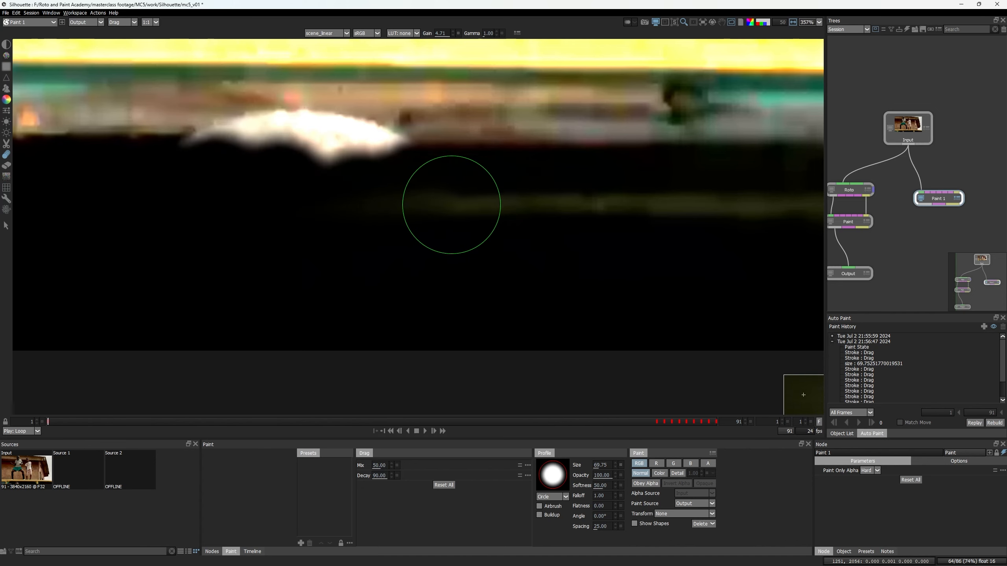
{"action": "key", "text": "1"}
{"action": "key", "text": "1"}
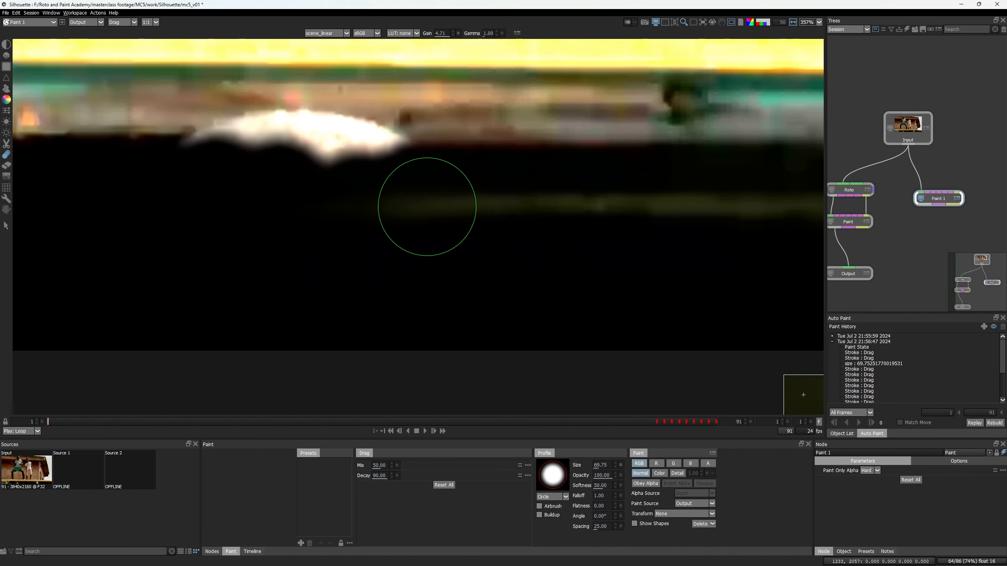
- Compare the brightened frame 1 with the original around the faint streak and leftover hair patch, and switch to the Clone brush
{"action": "scroll", "coordinate": [514, 209], "scroll_direction": "down", "scroll_amount": 6}
{"action": "key", "text": "1"}
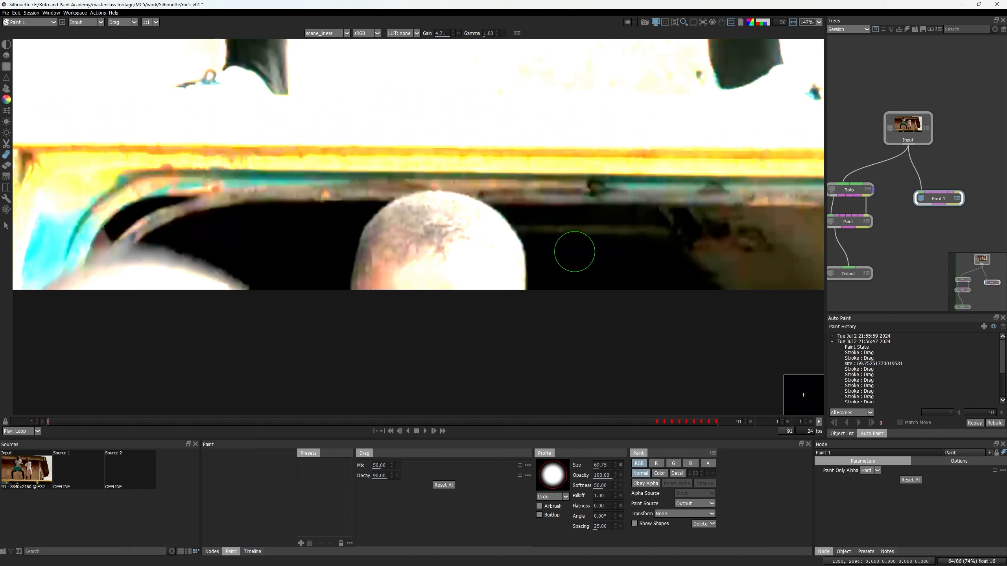
{"action": "scroll", "coordinate": [436, 223], "scroll_direction": "up", "scroll_amount": 6}
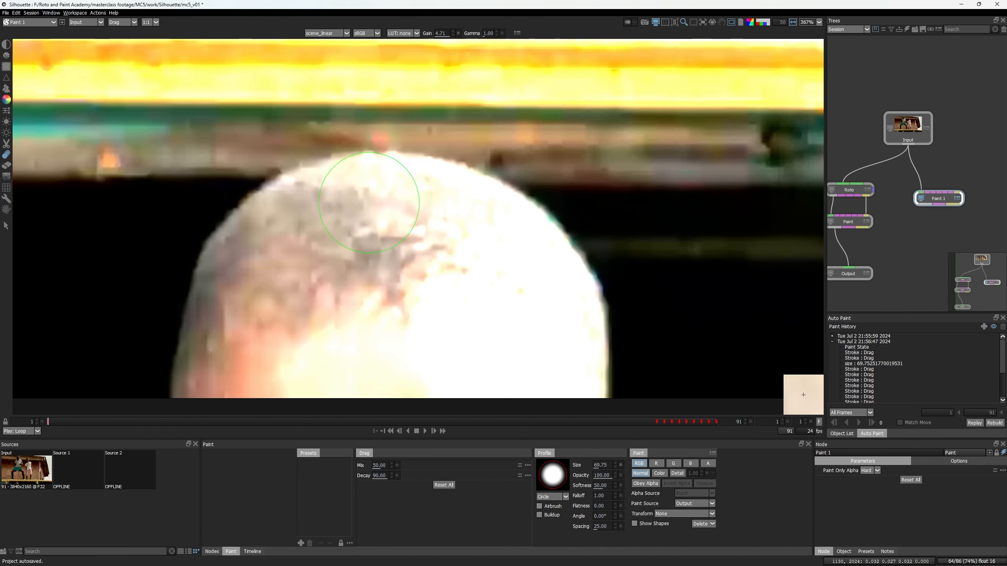
{"action": "scroll", "coordinate": [263, 193], "scroll_direction": "up", "scroll_amount": 1}
{"action": "key", "text": "2"}
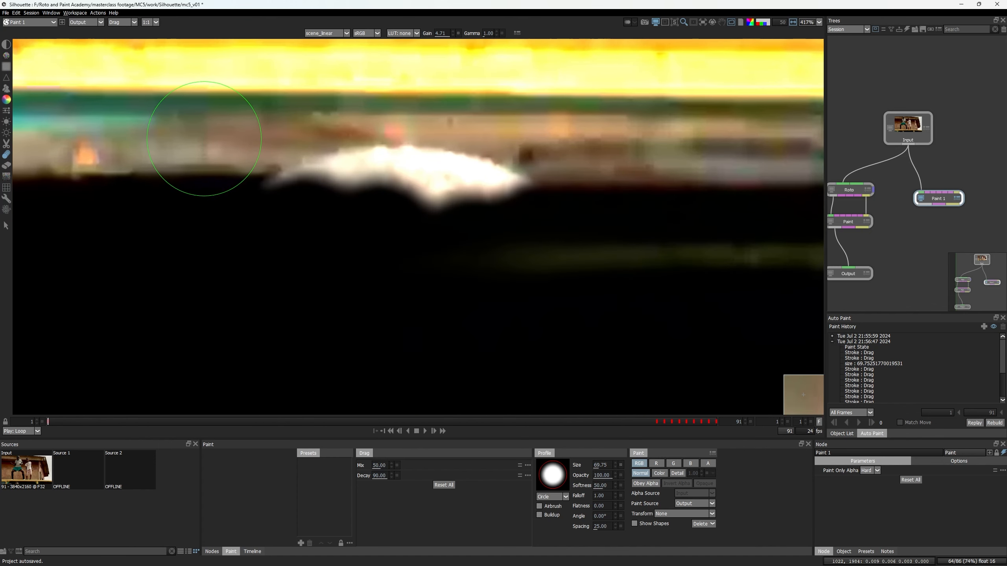
{"action": "scroll", "coordinate": [440, 245], "scroll_direction": "down", "scroll_amount": 4}
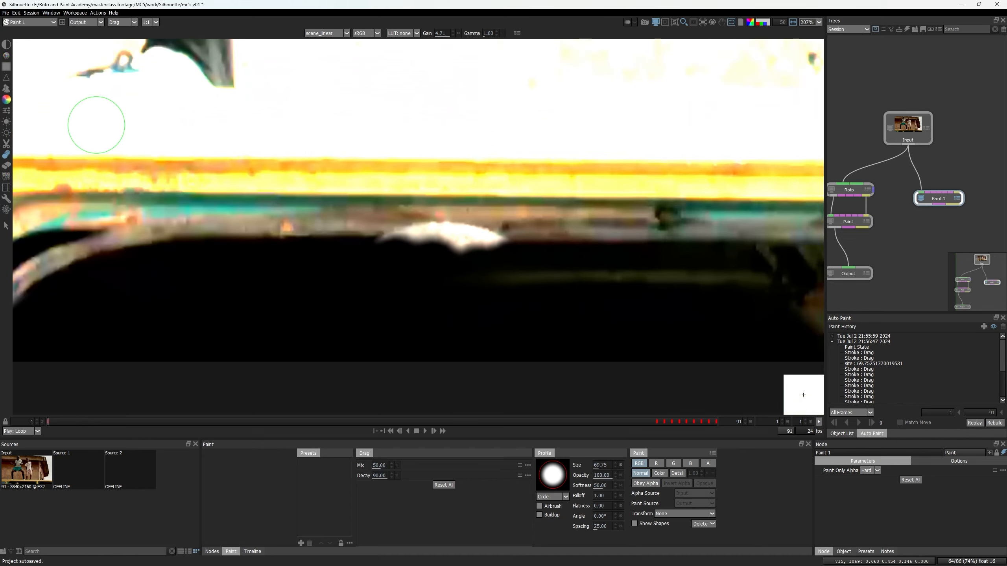
{"action": "left_click", "coordinate": [5, 88]}
{"action": "scroll", "coordinate": [448, 193], "scroll_direction": "up", "scroll_amount": 2}
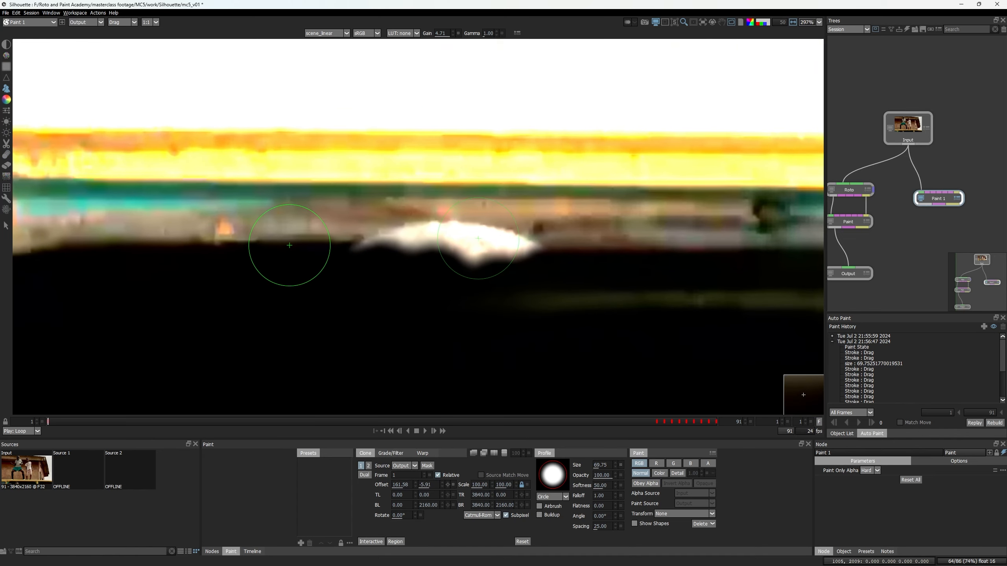
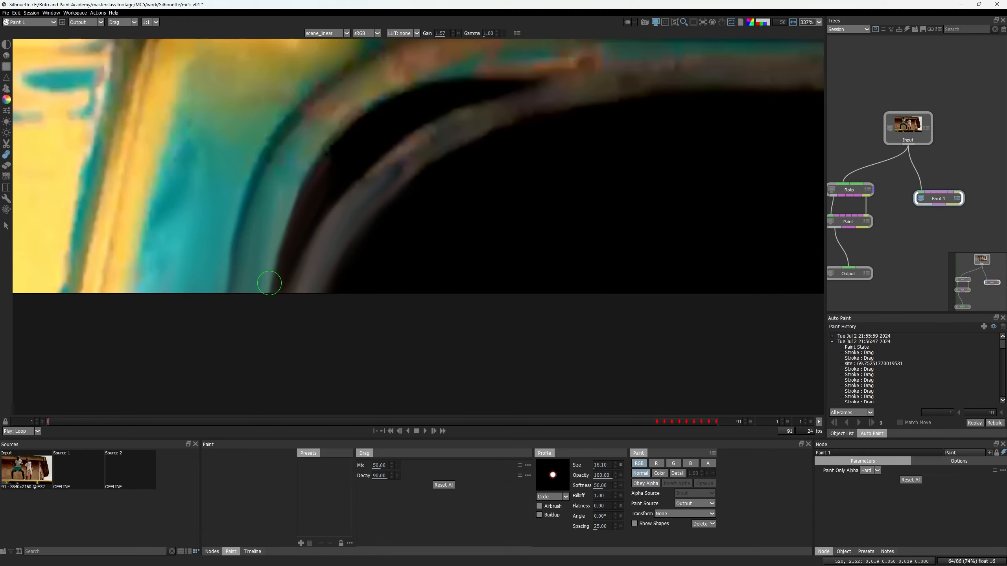
- Compare the rebuilt curved corner of the van window on frame 1 with the original, both close up and from a distance
{"action": "scroll", "coordinate": [276, 285], "scroll_direction": "up", "scroll_amount": 3}
{"action": "key", "text": "1"}
{"action": "key", "text": "2"}
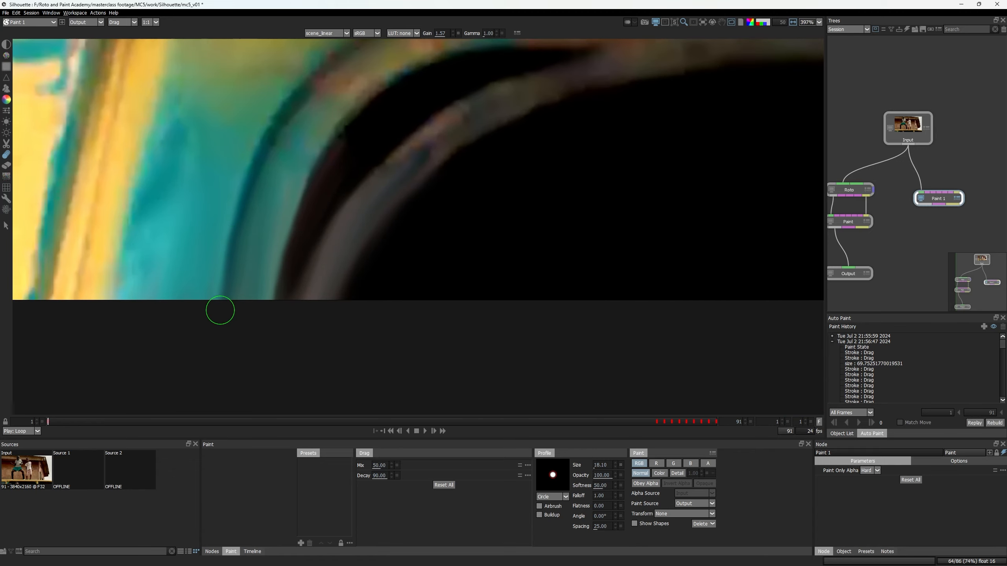
{"action": "scroll", "coordinate": [218, 330], "scroll_direction": "down", "scroll_amount": 6}
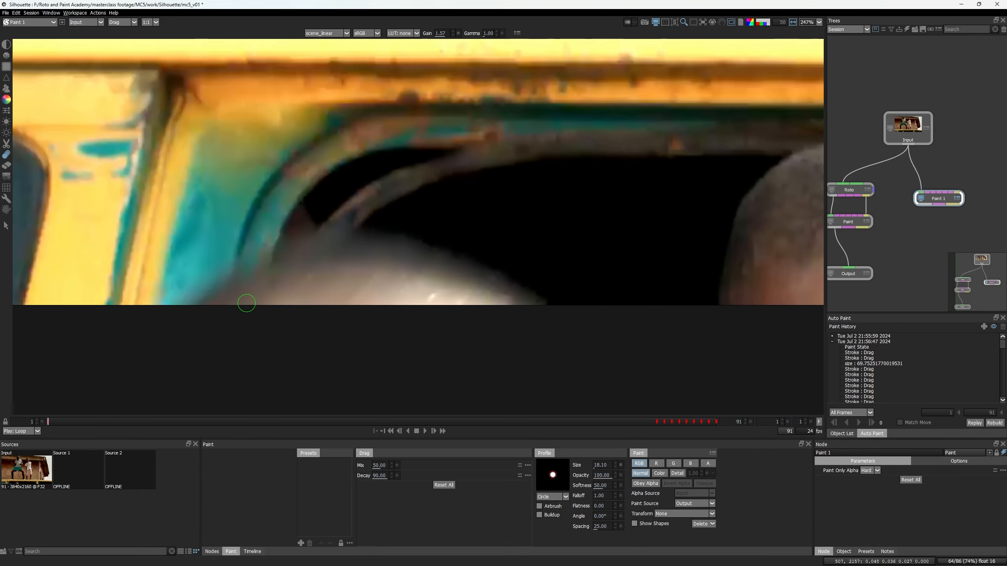
{"action": "key", "text": "1"}
{"action": "scroll", "coordinate": [325, 256], "scroll_direction": "down", "scroll_amount": 2}
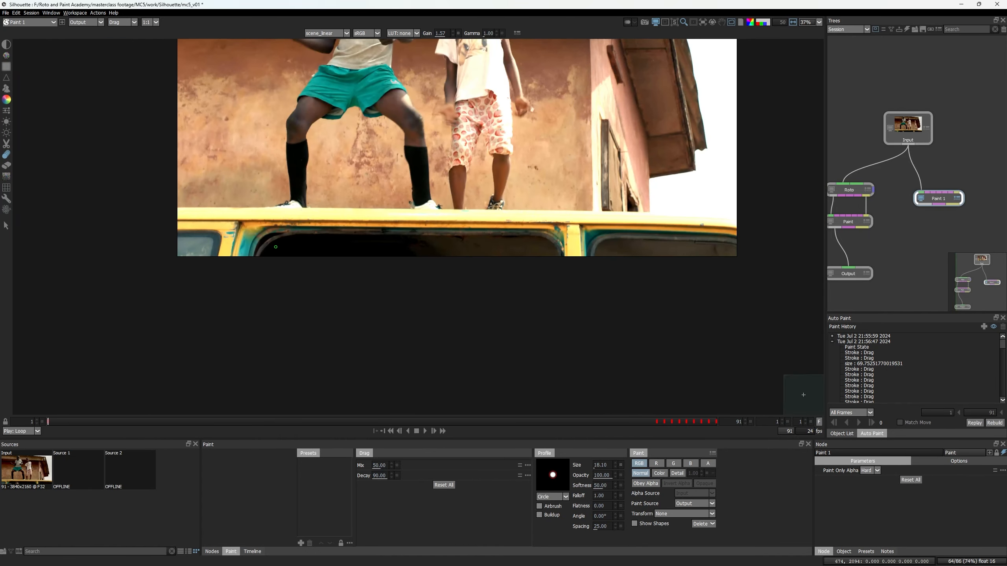
{"action": "scroll", "coordinate": [277, 248], "scroll_direction": "up", "scroll_amount": 4}
{"action": "key", "text": "2"}
{"action": "scroll", "coordinate": [228, 242], "scroll_direction": "up", "scroll_amount": 5}
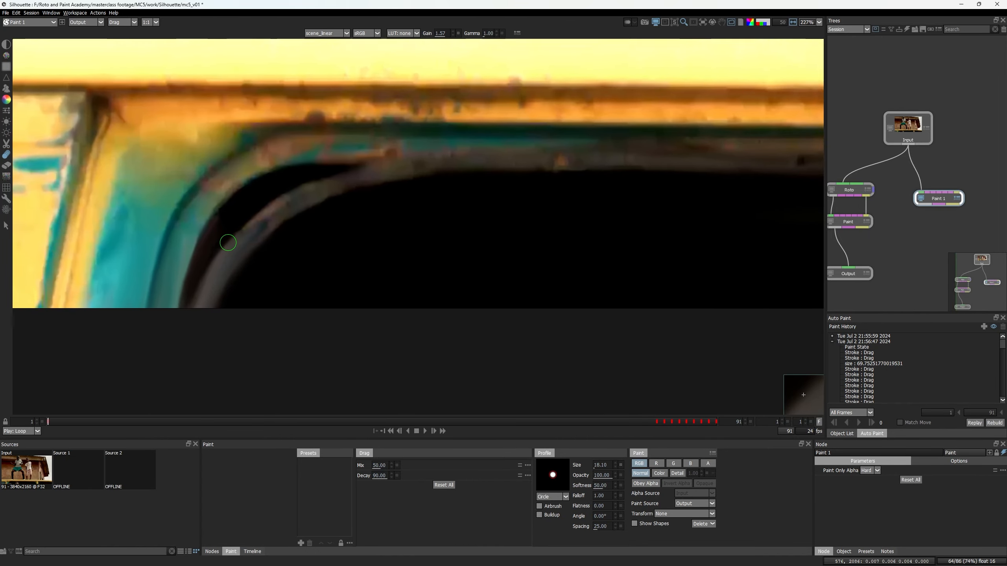
{"action": "key", "text": "1"}
{"action": "scroll", "coordinate": [218, 219], "scroll_direction": "up", "scroll_amount": 1}
{"action": "key", "text": "2"}
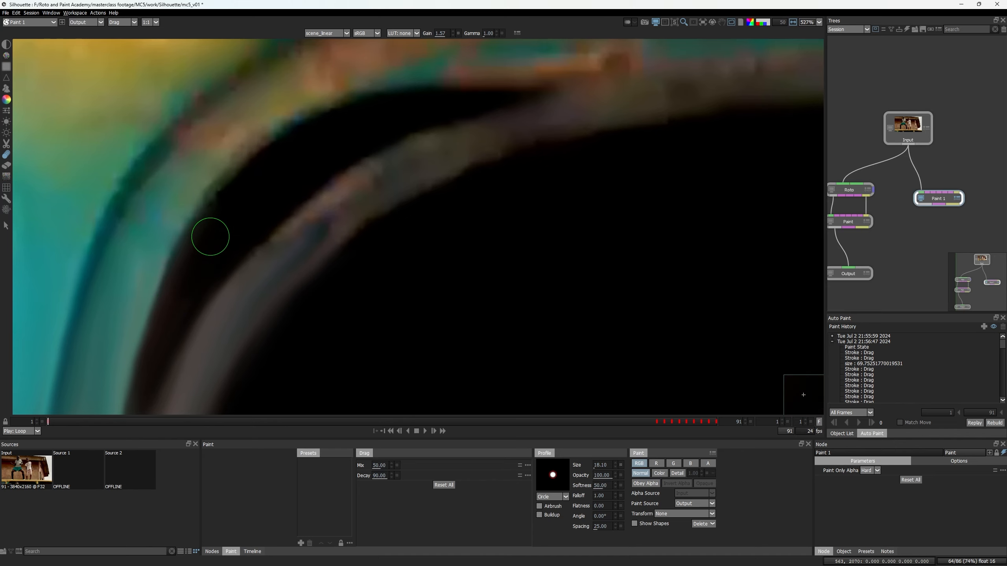
- Compare the whole cleaned van window on frame 1 with the original to review the finished head removal
{"action": "scroll", "coordinate": [527, 255], "scroll_direction": "down", "scroll_amount": 10}
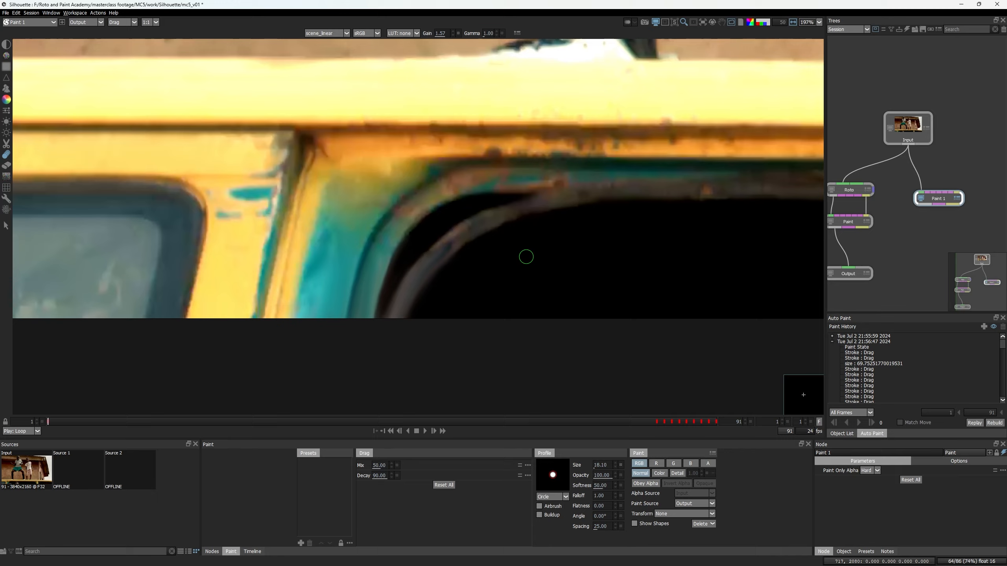
{"action": "scroll", "coordinate": [531, 255], "scroll_direction": "down", "scroll_amount": 2}
{"action": "key", "text": "1"}
{"action": "key", "text": "2"}
{"action": "scroll", "coordinate": [400, 267], "scroll_direction": "down", "scroll_amount": 2}
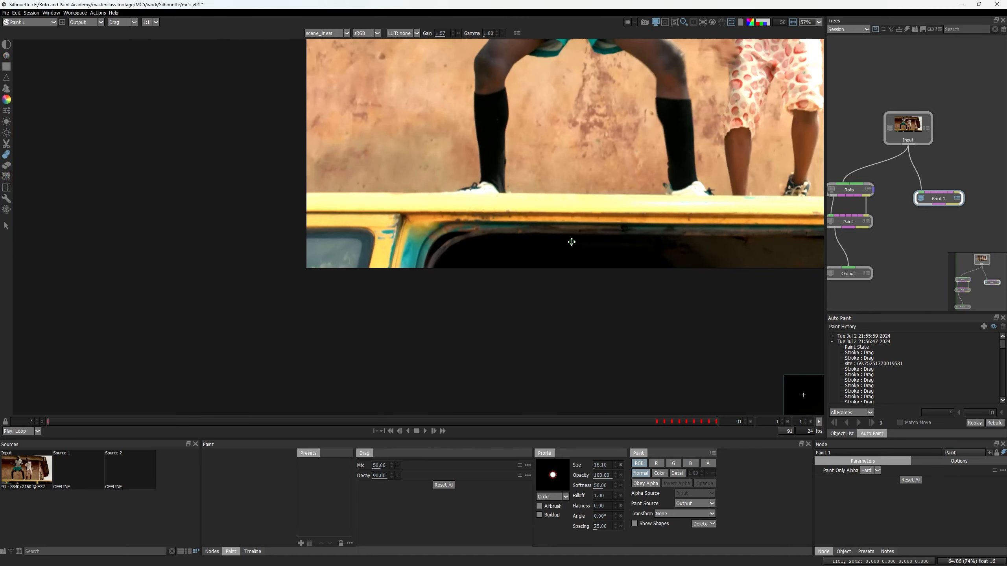
{"action": "key", "text": "1"}
{"action": "key", "text": "2"}
{"action": "key", "text": "1"}
{"action": "key", "text": "2"}
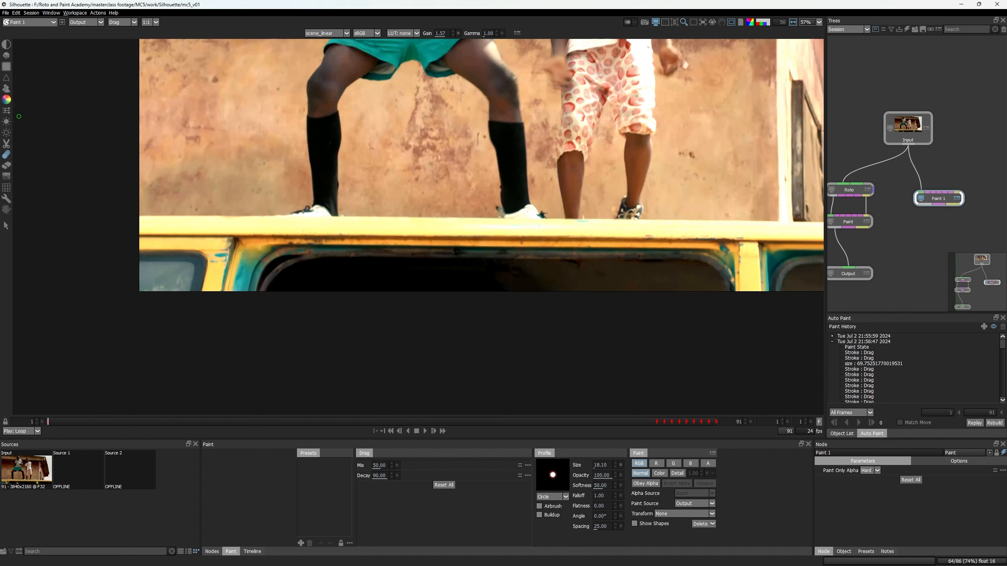
- Switch to Clone on frame 2, use frame 1 as a non-relative source with its overlay shown, and reset the offset to 0, 0
{"action": "left_click", "coordinate": [4, 89]}
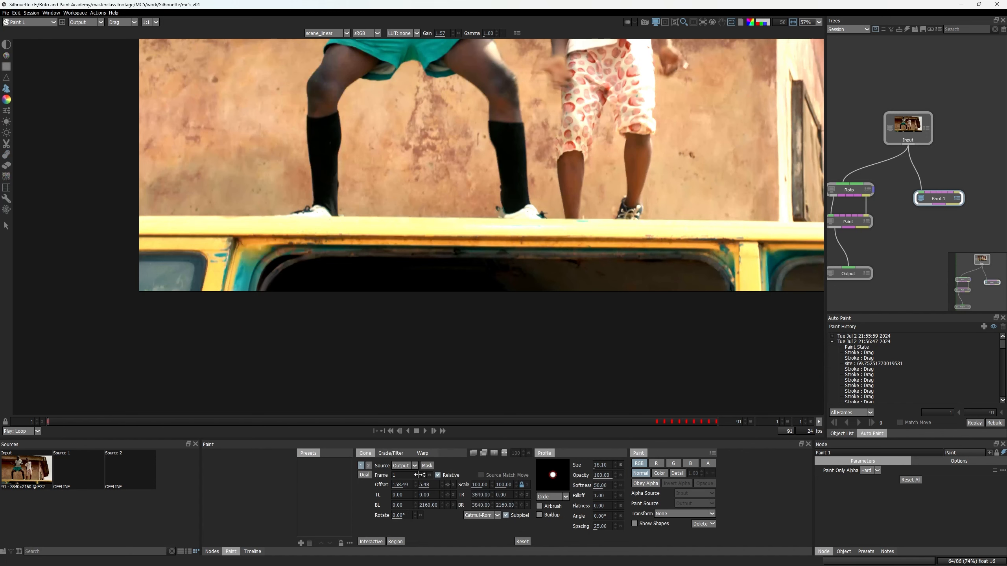
{"action": "key", "text": "Right"}
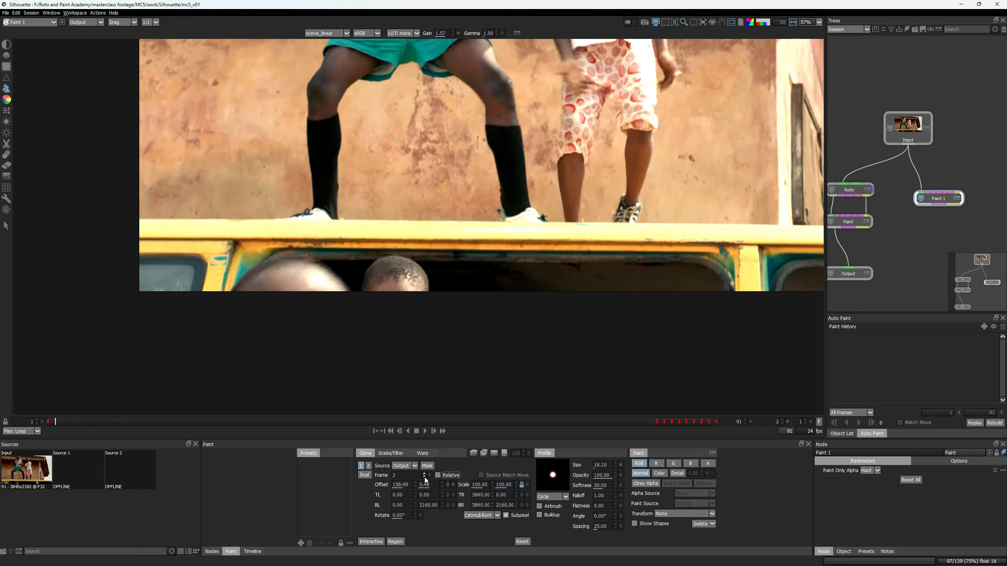
{"action": "scroll", "coordinate": [287, 243], "scroll_direction": "up", "scroll_amount": 3}
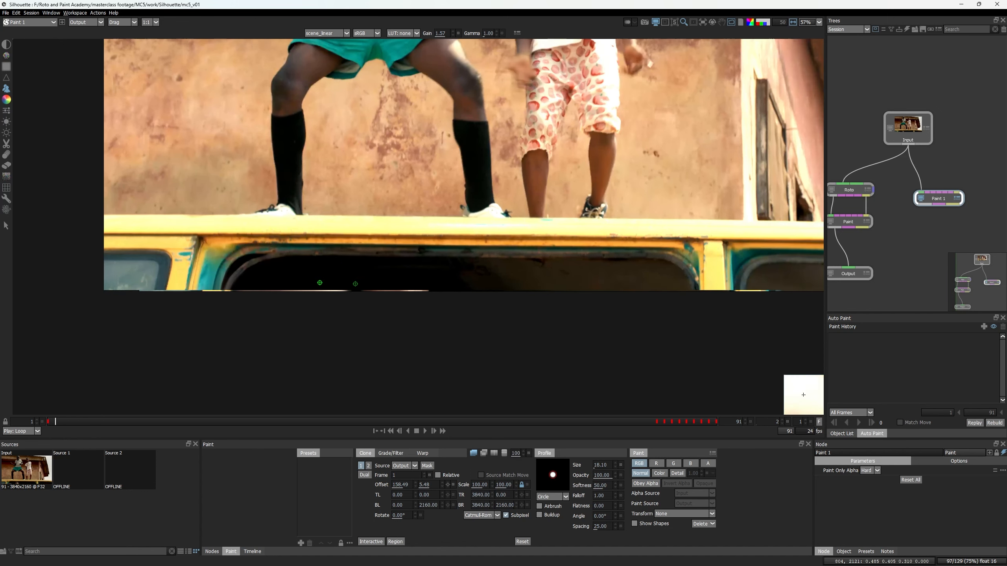
{"action": "scroll", "coordinate": [287, 244], "scroll_direction": "up", "scroll_amount": 4}
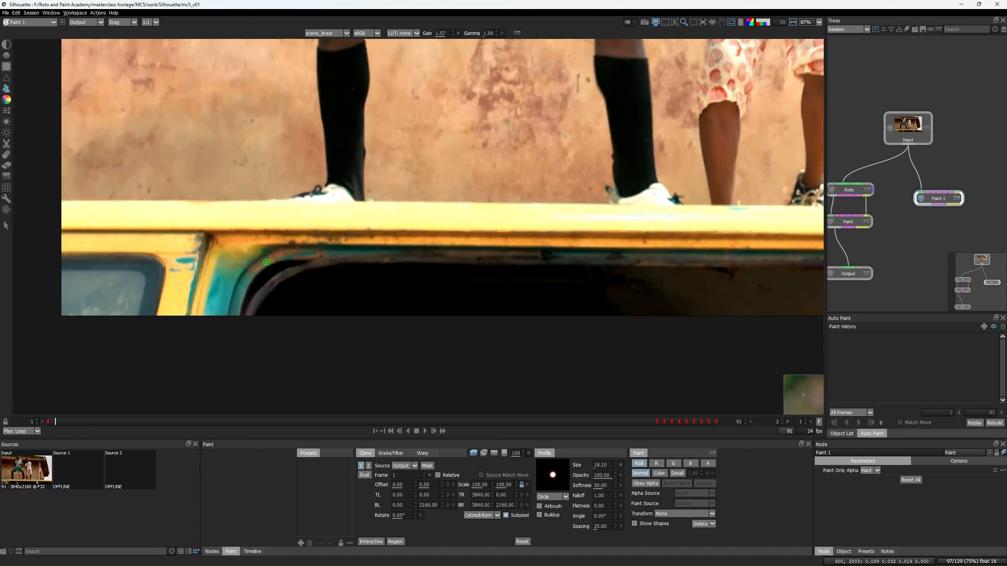
- Nudge the frame 1 clone source to an offset of 0.79, -14.96 to match frame 2, flickering the overlay to compare
{"action": "key", "text": "o"}
{"action": "key", "text": "o"}
{"action": "key", "text": "o"}
{"action": "key", "text": "o"}
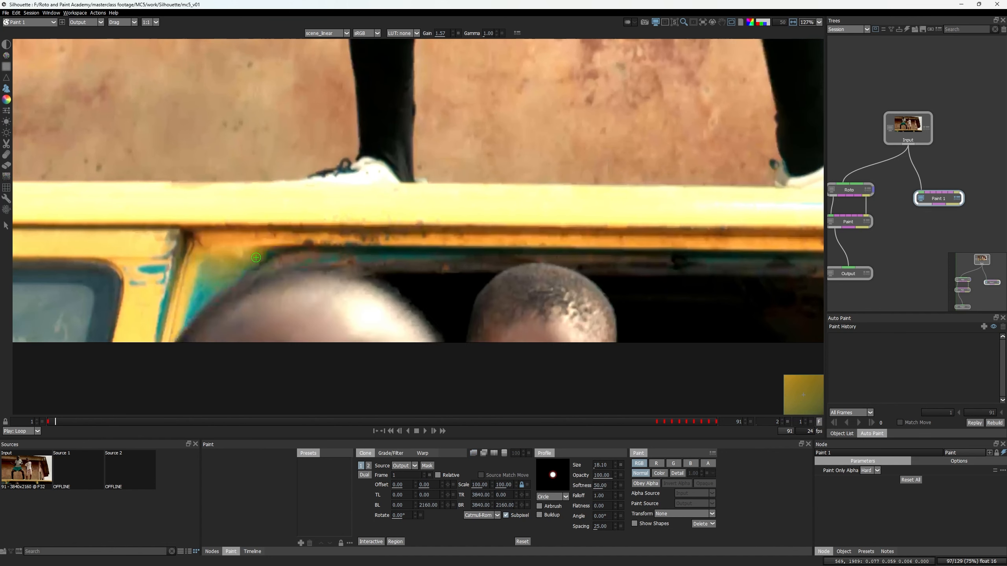
{"action": "key", "text": "shift+Down"}
{"action": "key", "text": "o"}
{"action": "key", "text": "shift+Down"}
{"action": "key", "text": "o"}
{"action": "key", "text": "o"}
{"action": "key", "text": "o"}
{"action": "key", "text": "o"}
{"action": "key", "text": "o"}
{"action": "key", "text": "o"}
{"action": "key", "text": "o"}
{"action": "key", "text": "Left"}
{"action": "key", "text": "Up"}
- Flicker the clone source overlay on and off over frame 2 to check the van's alignment
{"action": "key", "text": "o"}
{"action": "key", "text": "o"}
{"action": "key", "text": "o"}
{"action": "key", "text": "o"}
{"action": "key", "text": "o"}
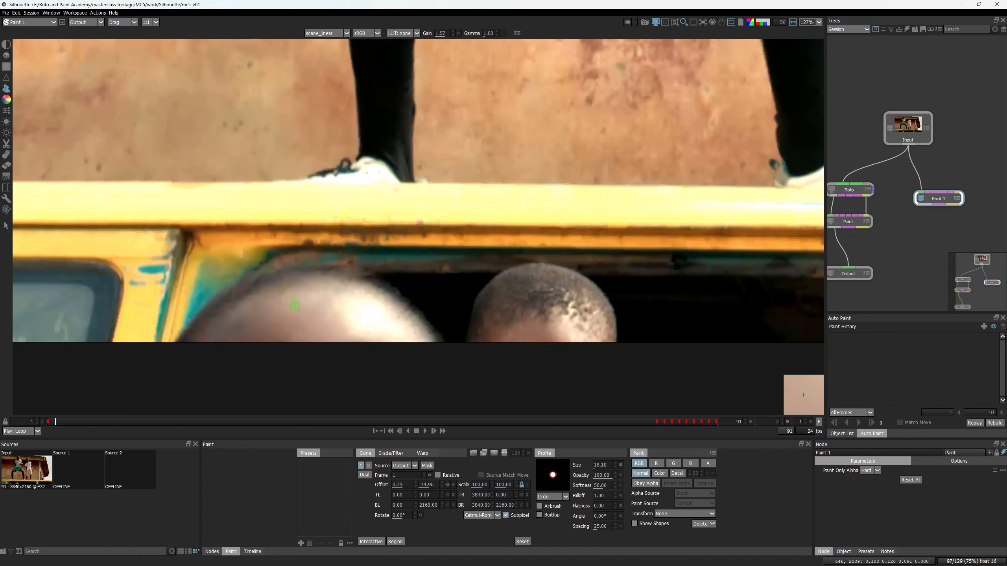
{"action": "key", "text": "o"}
{"action": "key", "text": "o"}
{"action": "key", "text": "o"}
{"action": "key", "text": "o"}
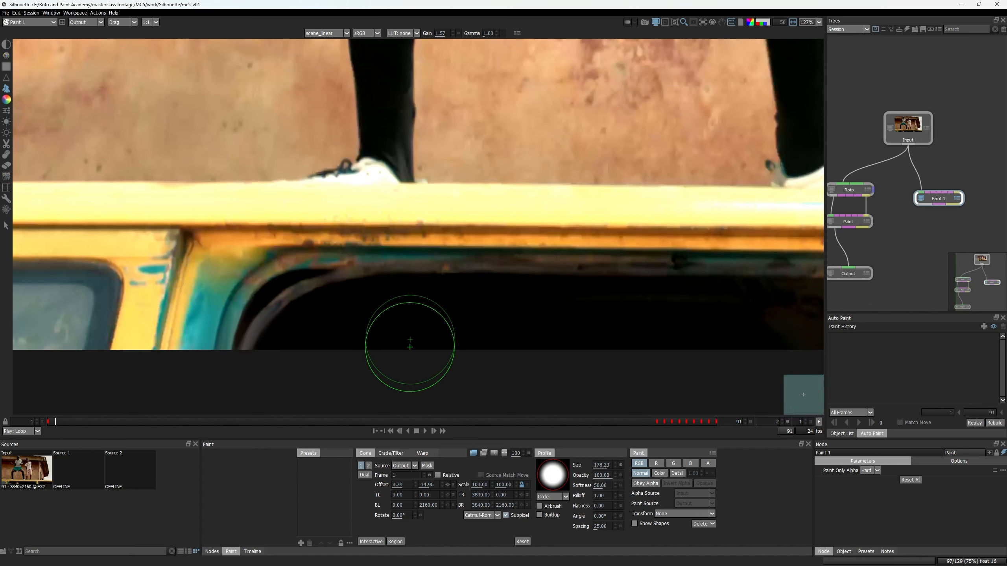
- Clone the clean window over both heads on frame 2 with a brush size of 178.23 and compare the result with the original
{"action": "mouse_move", "coordinate": [540, 304]}
{"action": "left_mouse_down"}
{"action": "mouse_move", "coordinate": [526, 299]}
{"action": "mouse_move", "coordinate": [589, 311]}
{"action": "mouse_move", "coordinate": [600, 331]}
{"action": "mouse_move", "coordinate": [525, 293]}
{"action": "mouse_move", "coordinate": [436, 332]}
{"action": "mouse_move", "coordinate": [345, 289]}
{"action": "mouse_move", "coordinate": [234, 315]}
{"action": "mouse_move", "coordinate": [191, 353]}
{"action": "mouse_move", "coordinate": [310, 352]}
{"action": "mouse_move", "coordinate": [310, 329]}
{"action": "left_mouse_up"}
{"action": "key", "text": "1"}
{"action": "scroll", "coordinate": [363, 367], "scroll_direction": "down", "scroll_amount": 1}
{"action": "key", "text": "2"}
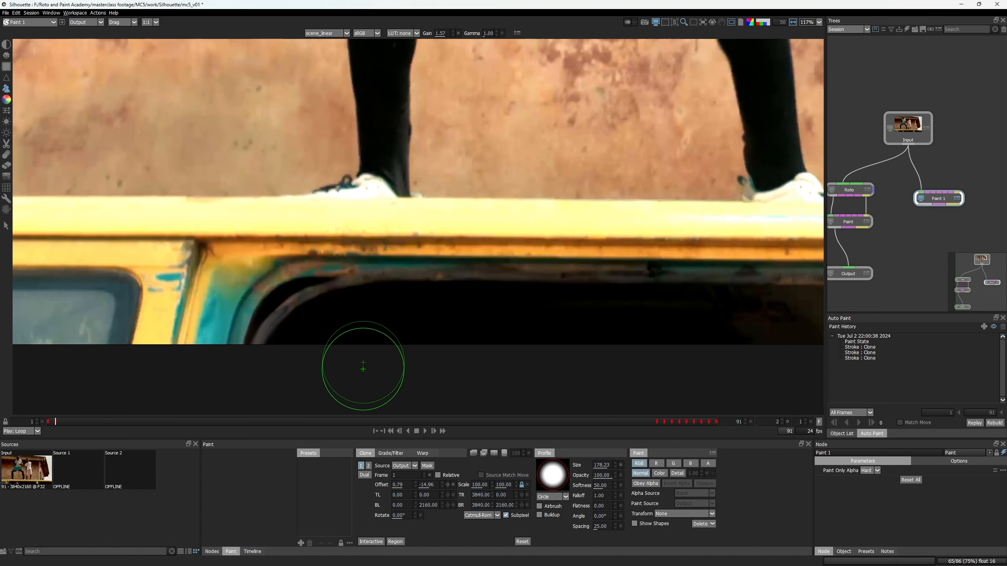
{"action": "key", "text": "1"}
{"action": "key", "text": "2"}
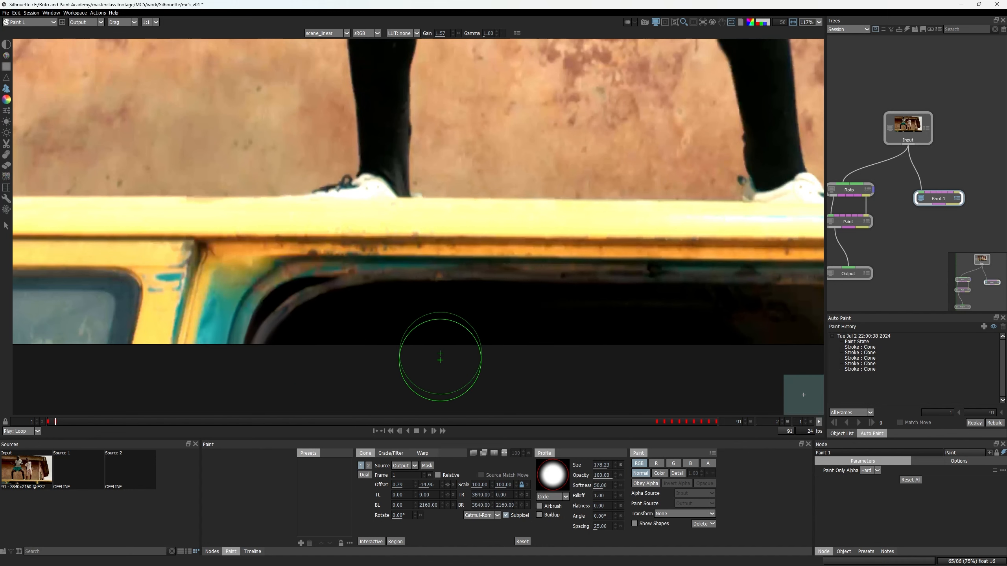
- Advance to frame 3 and make the clone source frame relative so it samples the preceding frame, checking the behaviour on frame 4
{"action": "scroll", "coordinate": [440, 357], "scroll_direction": "down", "scroll_amount": 3}
{"action": "key", "text": "x"}
{"action": "middle_click_drag", "start_coordinate": [443, 358], "coordinate": [364, 335]}
{"action": "key", "text": "x"}
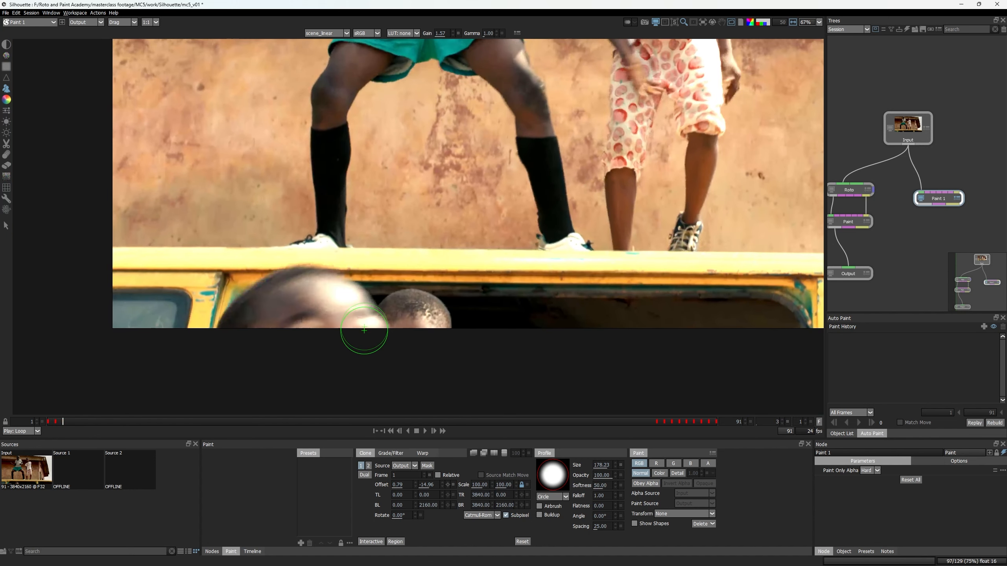
{"action": "scroll", "coordinate": [364, 331], "scroll_direction": "up", "scroll_amount": 3}
{"action": "key", "text": "o"}
{"action": "key", "text": "1"}
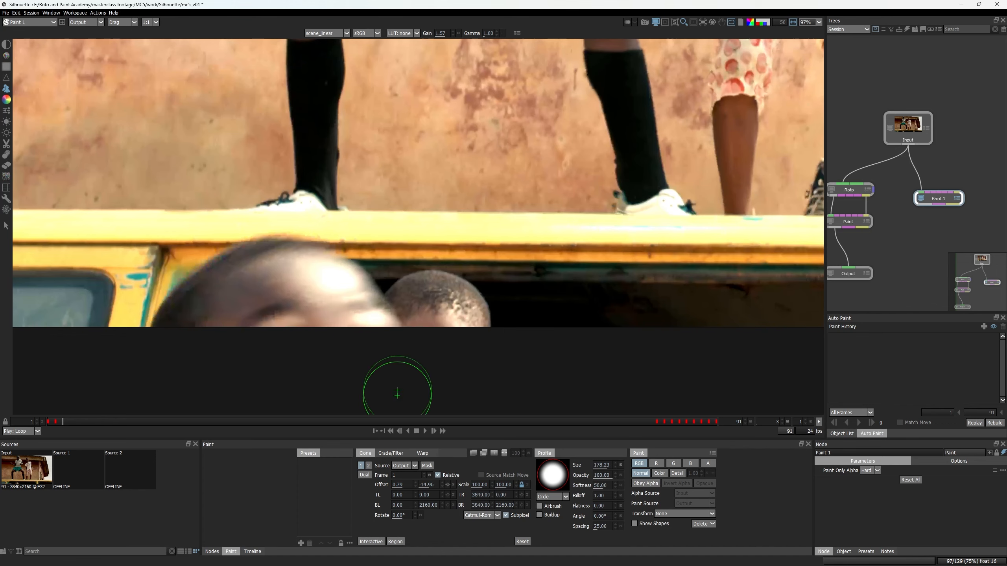
{"action": "middle_click_drag", "start_coordinate": [416, 309], "coordinate": [422, 293]}
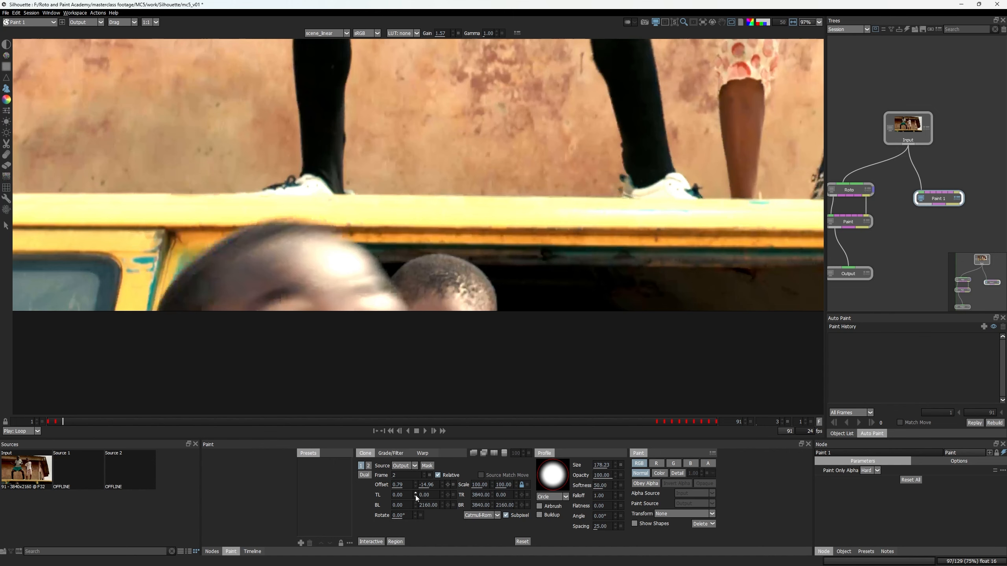
{"action": "key", "text": "x"}
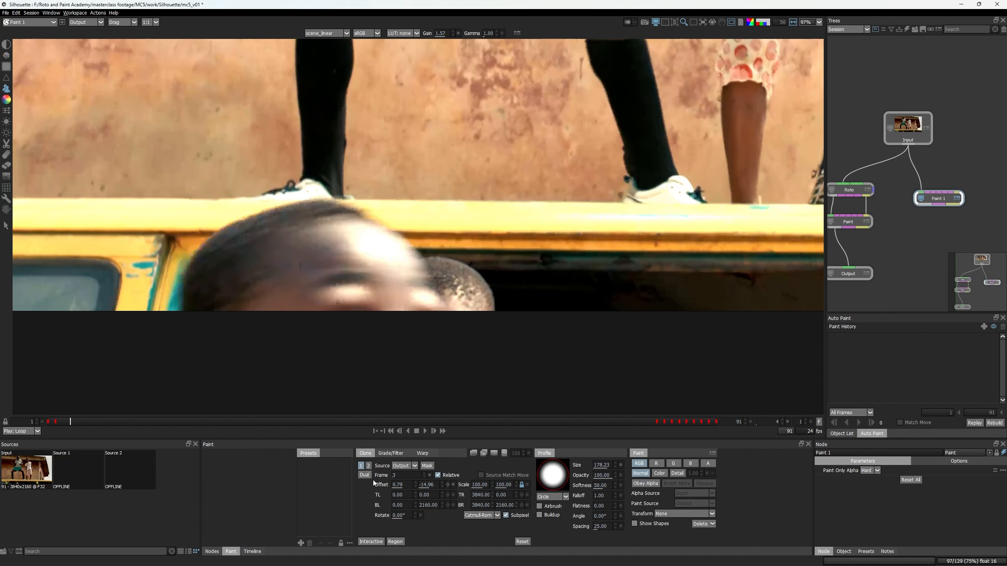
{"action": "key", "text": "z"}
- Align the frame 2 clone source with frame 3 at an offset of 0.79, -13.68, flickering the overlay to compare
{"action": "key", "text": "o"}
{"action": "key", "text": "o"}
{"action": "key", "text": "o"}
{"action": "key", "text": "o"}
{"action": "key", "text": "o"}
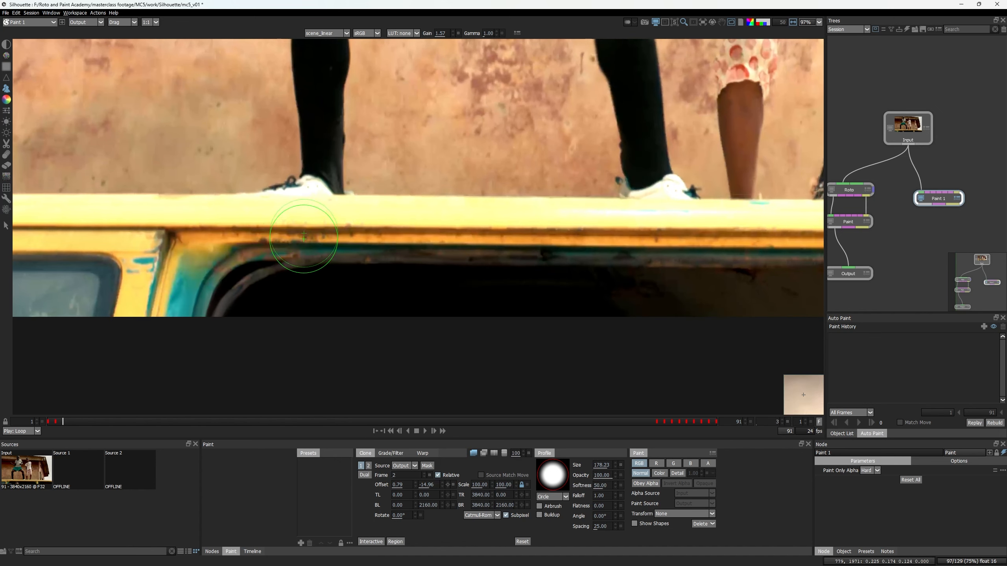
{"action": "scroll", "coordinate": [249, 259], "scroll_direction": "up", "scroll_amount": 5}
{"action": "scroll", "coordinate": [248, 258], "scroll_direction": "up", "scroll_amount": 1}
{"action": "key", "text": "o"}
{"action": "key", "text": "o"}
{"action": "key", "text": "o"}
{"action": "key", "text": "o"}
{"action": "key", "text": "o"}
{"action": "key", "text": "o"}
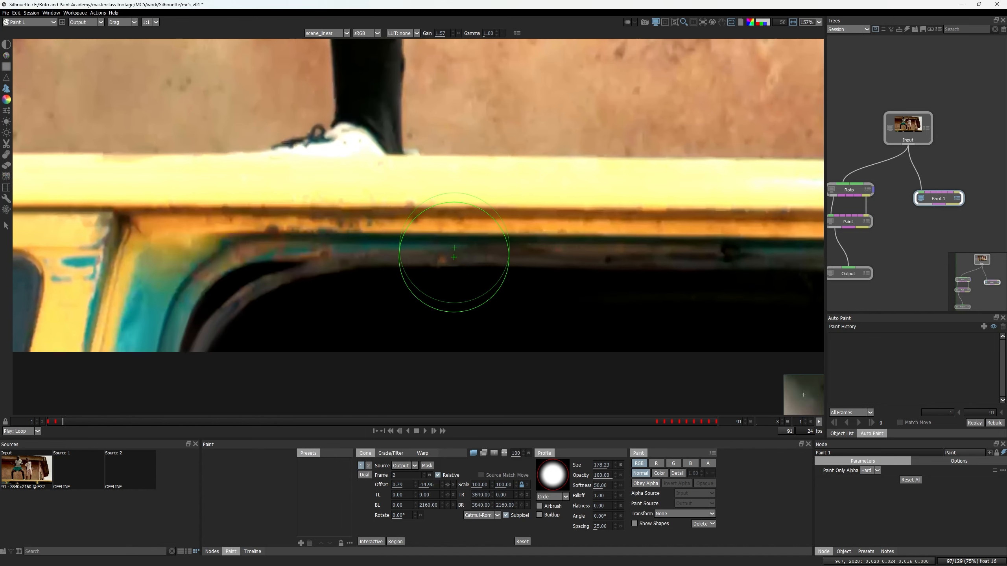
{"action": "key", "text": "o"}
{"action": "key", "text": "o"}
{"action": "key", "text": "o"}
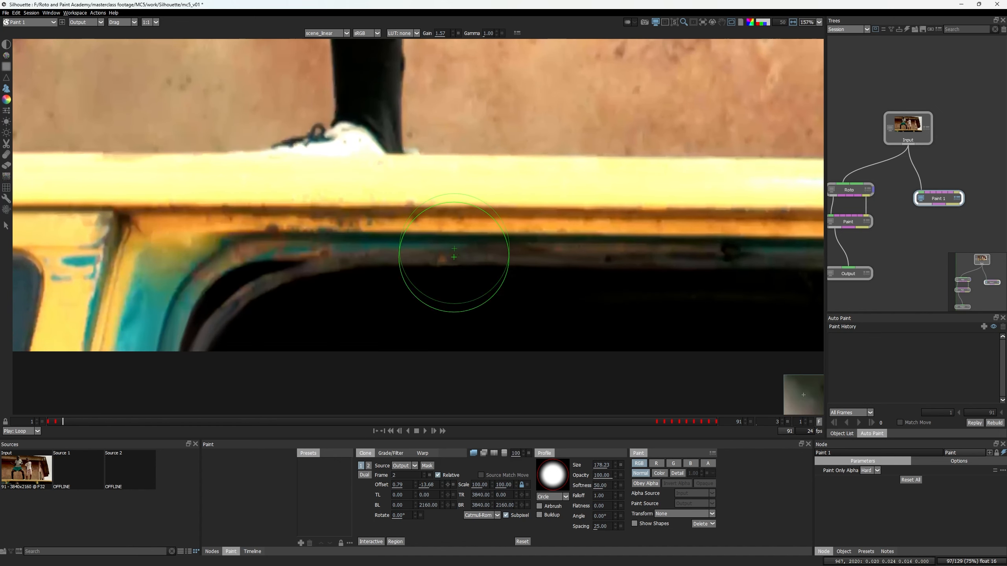
- Clone the clean window and its frame over both heads on frame 3
{"action": "mouse_move", "coordinate": [365, 206]}
{"action": "left_mouse_down"}
{"action": "mouse_move", "coordinate": [258, 248]}
{"action": "mouse_move", "coordinate": [171, 305]}
{"action": "mouse_move", "coordinate": [119, 356]}
{"action": "mouse_move", "coordinate": [622, 351]}
{"action": "mouse_move", "coordinate": [623, 318]}
{"action": "mouse_move", "coordinate": [540, 274]}
{"action": "mouse_move", "coordinate": [474, 315]}
{"action": "mouse_move", "coordinate": [430, 262]}
{"action": "left_mouse_up"}
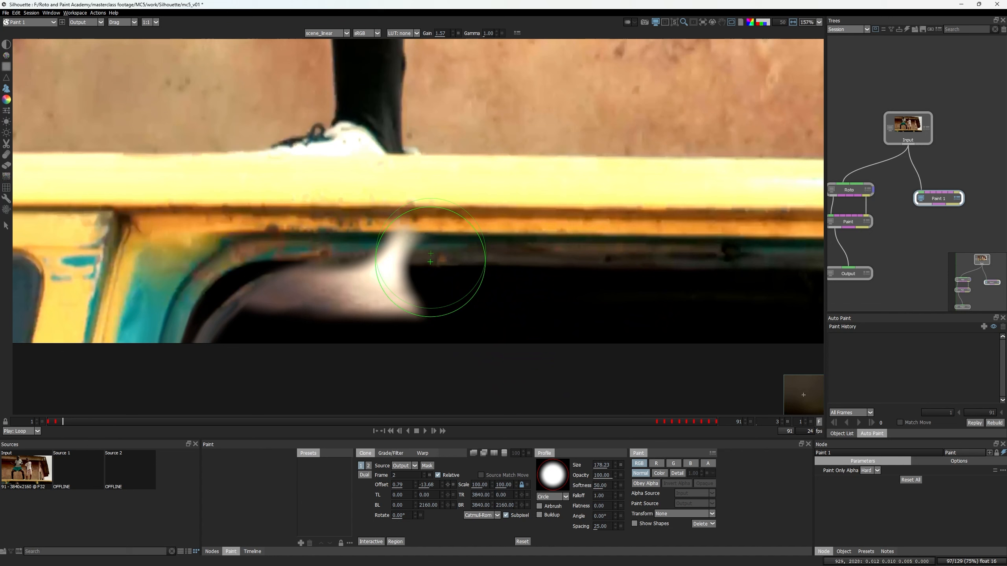
{"action": "mouse_move", "coordinate": [347, 273]}
{"action": "left_mouse_down"}
{"action": "mouse_move", "coordinate": [239, 313]}
{"action": "mouse_move", "coordinate": [392, 320]}
{"action": "left_mouse_up"}
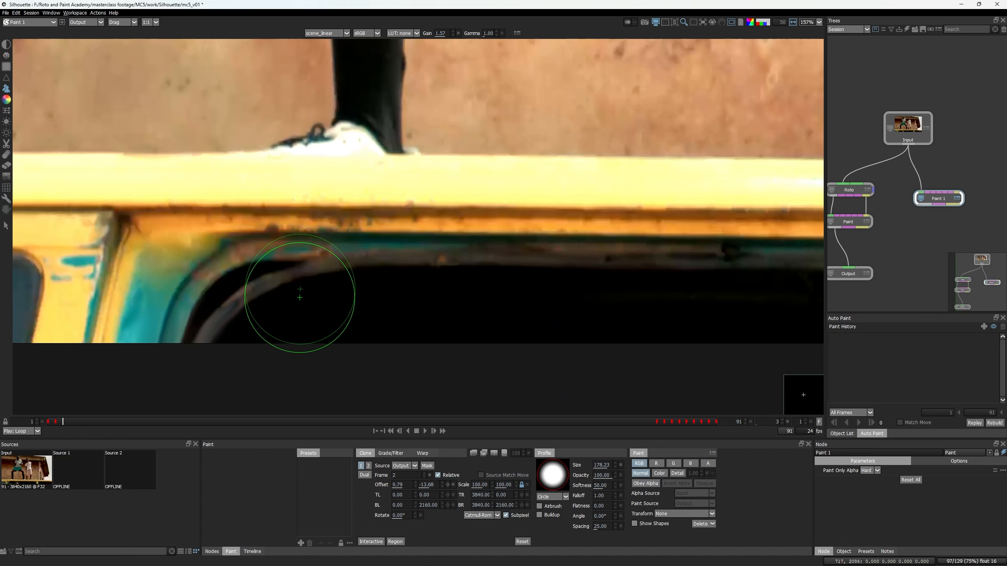
{"action": "left_click_drag", "start_coordinate": [299, 297], "coordinate": [344, 335]}
- Advance to frame 4 and align the frame 3 clone source at an offset of 0.79, -12.75, flickering the overlay to compare
{"action": "scroll", "coordinate": [344, 335], "scroll_direction": "down", "scroll_amount": 3}
{"action": "scroll", "coordinate": [371, 331], "scroll_direction": "down", "scroll_amount": 1}
{"action": "key", "text": "Right"}
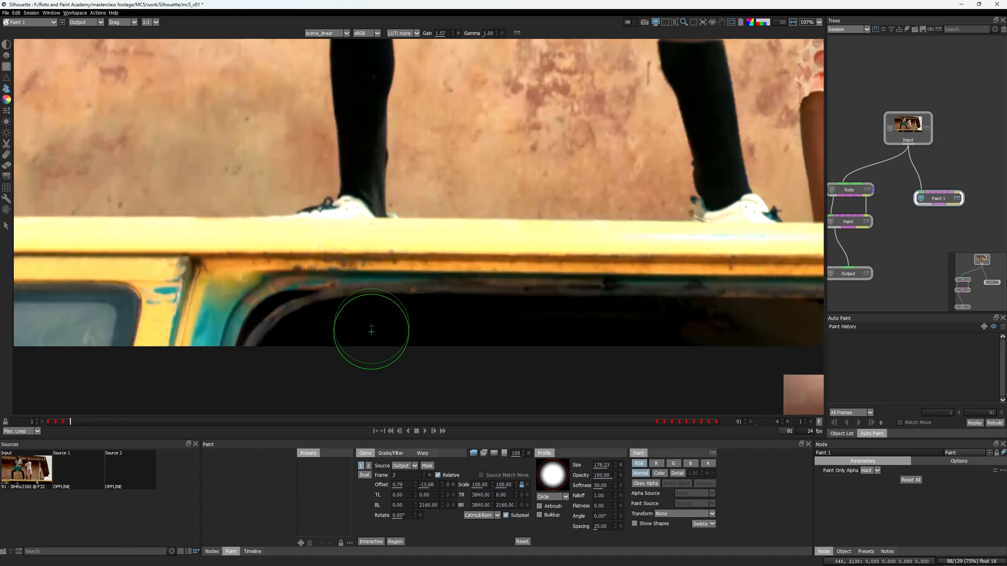
{"action": "key", "text": "o"}
{"action": "key", "text": "o"}
{"action": "key", "text": "o"}
{"action": "key", "text": "o"}
{"action": "key", "text": "o"}
{"action": "key", "text": "o"}
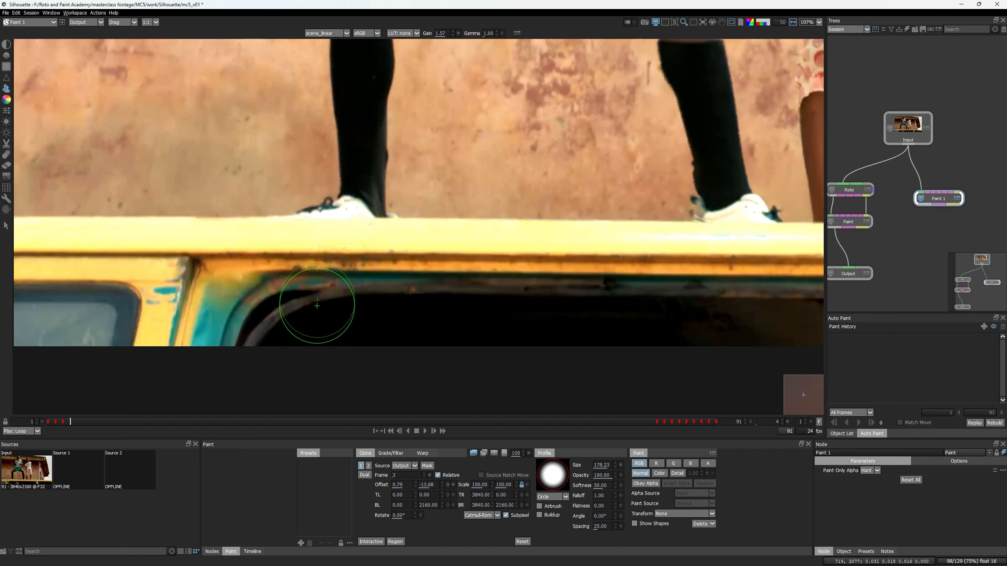
{"action": "key", "text": "o"}
{"action": "key", "text": "o"}
{"action": "key", "text": "o"}
{"action": "key", "text": "o"}
{"action": "key", "text": "Up"}
{"action": "key", "text": "o"}
{"action": "key", "text": "o"}
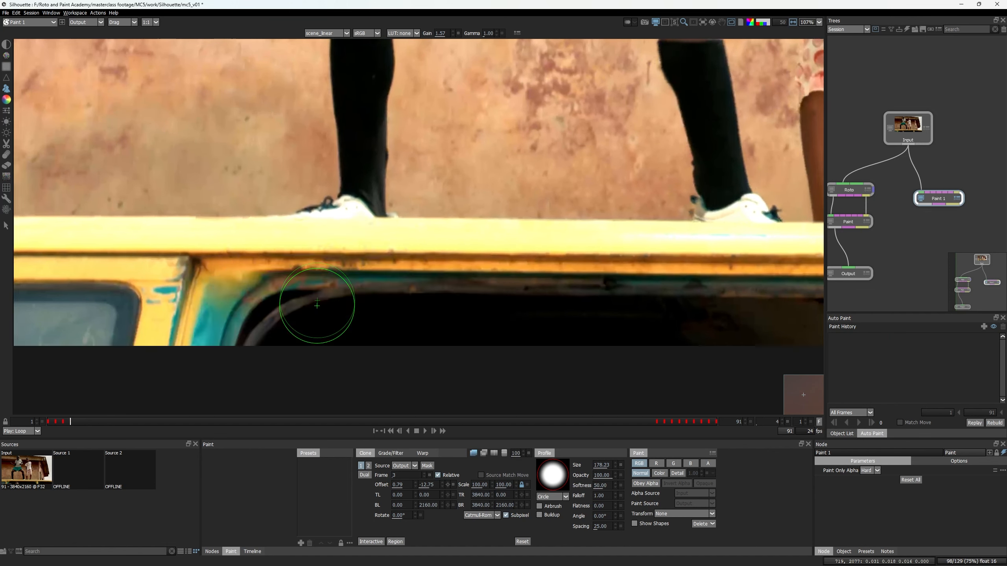
- Clone the clean window and roof edge over both heads on frame 4
{"action": "key", "text": "o"}
{"action": "key", "text": "o"}
{"action": "key", "text": "o"}
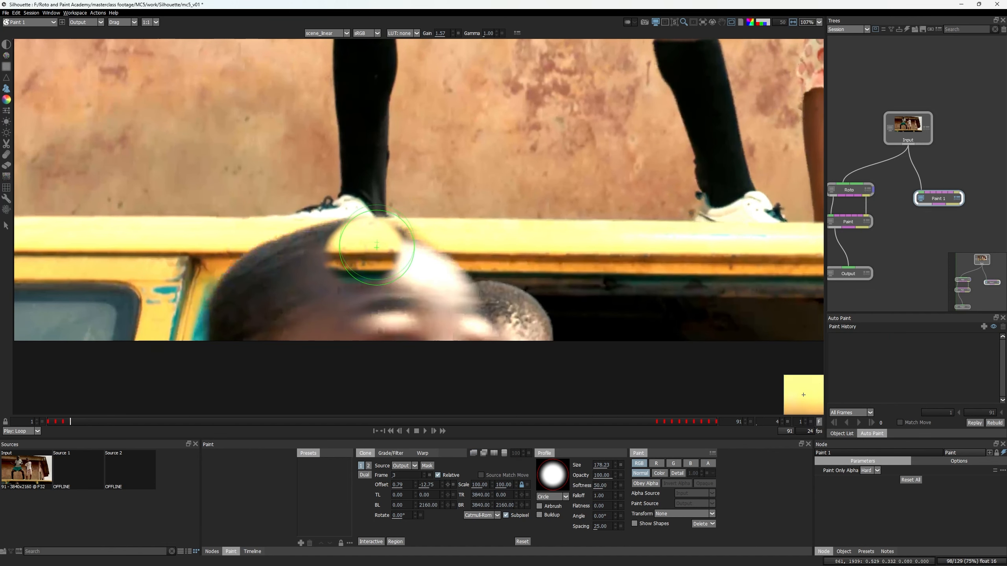
{"action": "key", "text": "o"}
{"action": "mouse_move", "coordinate": [442, 273]}
{"action": "left_mouse_down"}
{"action": "mouse_move", "coordinate": [368, 245]}
{"action": "mouse_move", "coordinate": [222, 302]}
{"action": "mouse_move", "coordinate": [236, 333]}
{"action": "mouse_move", "coordinate": [340, 293]}
{"action": "mouse_move", "coordinate": [517, 303]}
{"action": "mouse_move", "coordinate": [535, 356]}
{"action": "mouse_move", "coordinate": [423, 320]}
{"action": "left_mouse_up"}
{"action": "key", "text": "o"}
{"action": "scroll", "coordinate": [514, 343], "scroll_direction": "down", "scroll_amount": 5}
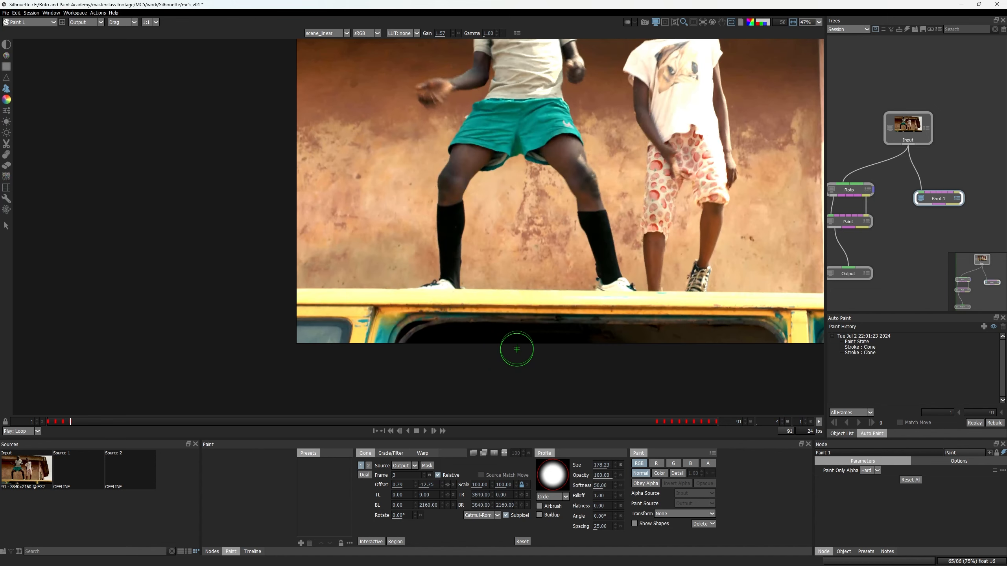
- Advance to frame 5 and align the frame 4 clone source at an offset of 0.79, -12.15, flickering the overlay to compare
{"action": "key", "text": "x"}
{"action": "scroll", "coordinate": [485, 352], "scroll_direction": "up", "scroll_amount": 5}
{"action": "scroll", "coordinate": [435, 263], "scroll_direction": "up", "scroll_amount": 3}
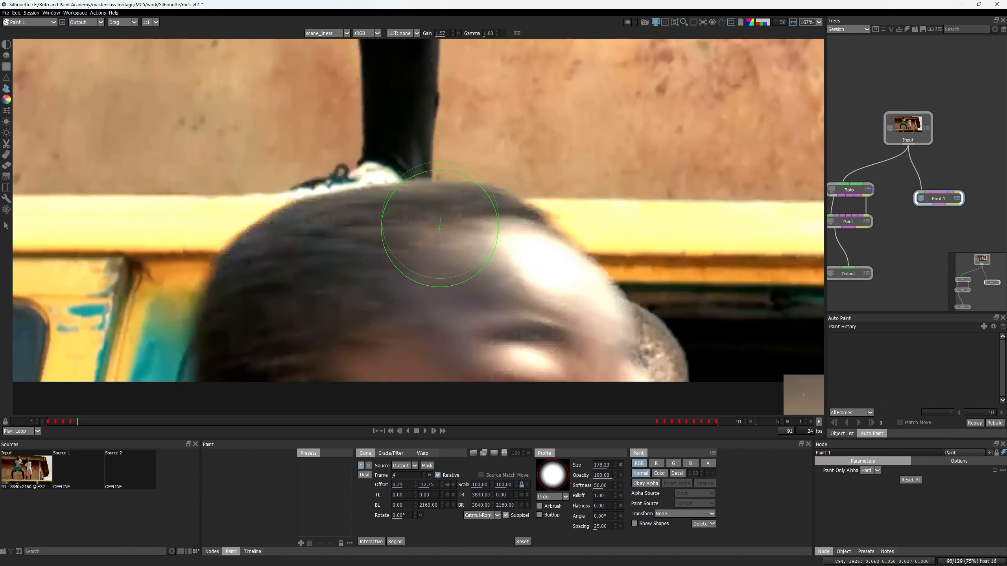
{"action": "key", "text": "o"}
{"action": "key", "text": "o"}
{"action": "key", "text": "o"}
{"action": "key", "text": "o"}
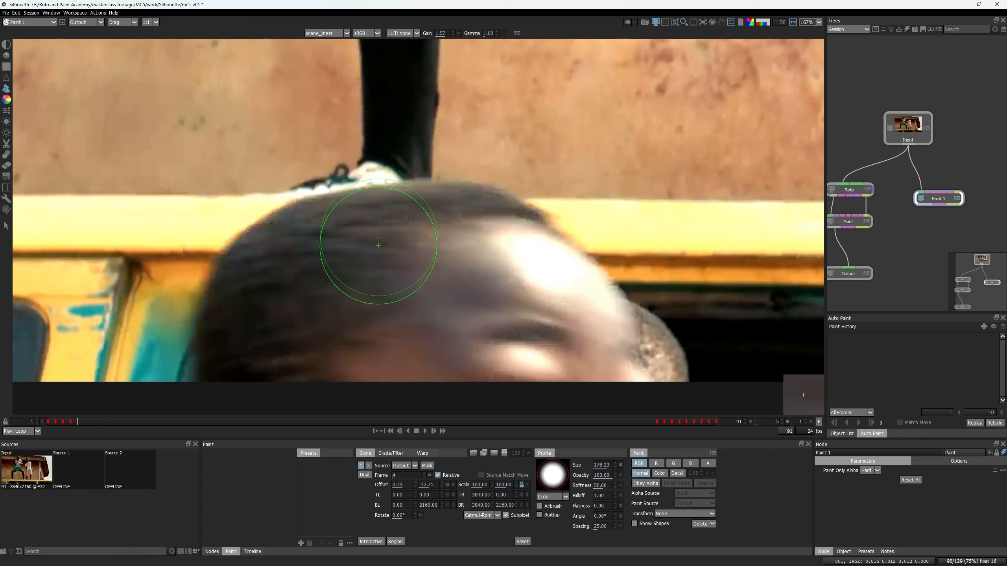
{"action": "key", "text": "o"}
{"action": "key", "text": "Up"}
{"action": "key", "text": "o"}
{"action": "key", "text": "o"}
{"action": "key", "text": "o"}
{"action": "key", "text": "o"}
{"action": "key", "text": "o"}
- Clone the clean window and roof edge over both heads on frame 5, flipping between adjacent frames to check the match
{"action": "mouse_move", "coordinate": [366, 264]}
{"action": "left_mouse_down"}
{"action": "mouse_move", "coordinate": [269, 250]}
{"action": "mouse_move", "coordinate": [206, 392]}
{"action": "mouse_move", "coordinate": [341, 326]}
{"action": "mouse_move", "coordinate": [400, 371]}
{"action": "mouse_move", "coordinate": [657, 366]}
{"action": "mouse_move", "coordinate": [622, 315]}
{"action": "mouse_move", "coordinate": [529, 228]}
{"action": "mouse_move", "coordinate": [515, 312]}
{"action": "mouse_move", "coordinate": [322, 244]}
{"action": "mouse_move", "coordinate": [381, 220]}
{"action": "mouse_move", "coordinate": [367, 221]}
{"action": "mouse_move", "coordinate": [365, 197]}
{"action": "mouse_move", "coordinate": [447, 234]}
{"action": "mouse_move", "coordinate": [600, 169]}
{"action": "left_mouse_up"}
{"action": "scroll", "coordinate": [349, 228], "scroll_direction": "up", "scroll_amount": 2}
{"action": "key", "text": "z"}
{"action": "key", "text": "x"}
{"action": "key", "text": "z"}
{"action": "key", "text": "x"}
{"action": "scroll", "coordinate": [467, 183], "scroll_direction": "up", "scroll_amount": 1}
{"action": "scroll", "coordinate": [457, 189], "scroll_direction": "up", "scroll_amount": 3}
{"action": "key", "text": "z"}
{"action": "key", "text": "x"}
{"action": "key", "text": "z"}
{"action": "key", "text": "x"}
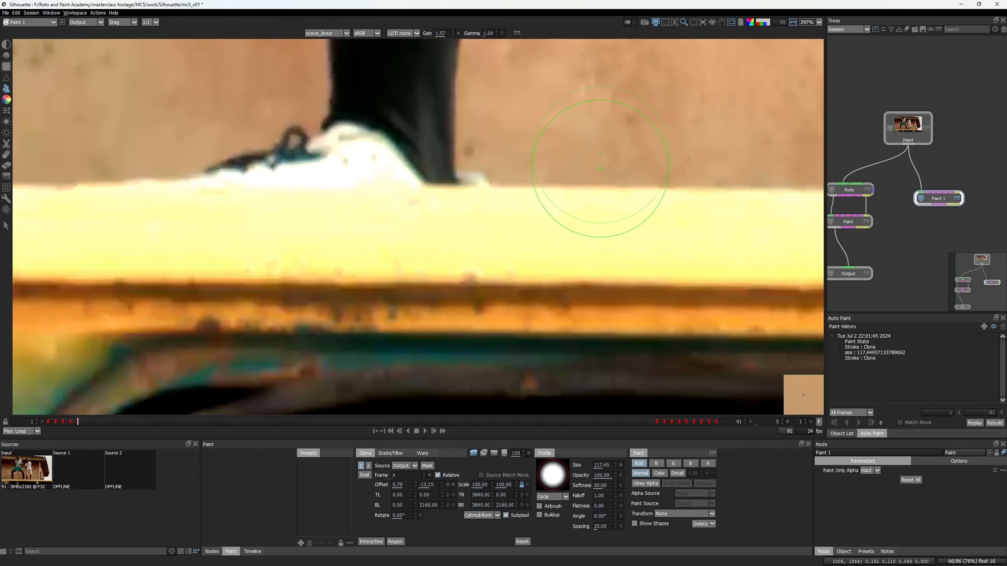
- Touch up the roof edge and shoe heel on frame 5 with clone strokes at brush size 117.45, comparing with the adjacent frame
{"action": "key", "text": "o"}
{"action": "left_click_drag", "start_coordinate": [521, 152], "coordinate": [517, 166]}
{"action": "key", "text": "z"}
{"action": "scroll", "coordinate": [468, 220], "scroll_direction": "up", "scroll_amount": 2}
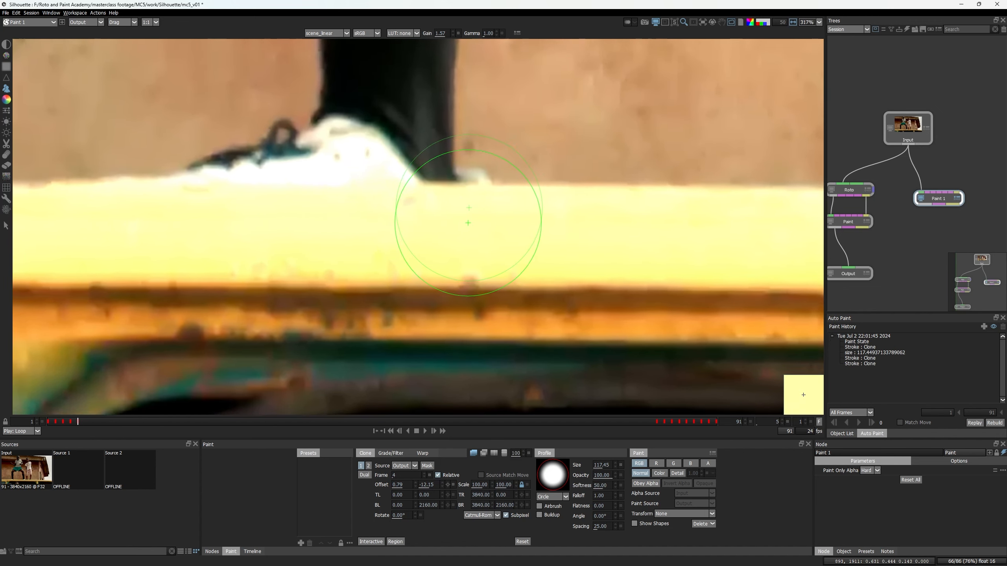
{"action": "key", "text": "x"}
{"action": "key", "text": "z"}
{"action": "key", "text": "x"}
{"action": "left_click_drag", "start_coordinate": [423, 157], "coordinate": [437, 229]}
{"action": "key", "text": "z"}
{"action": "key", "text": "x"}
{"action": "middle_click_drag", "start_coordinate": [516, 265], "coordinate": [514, 296]}
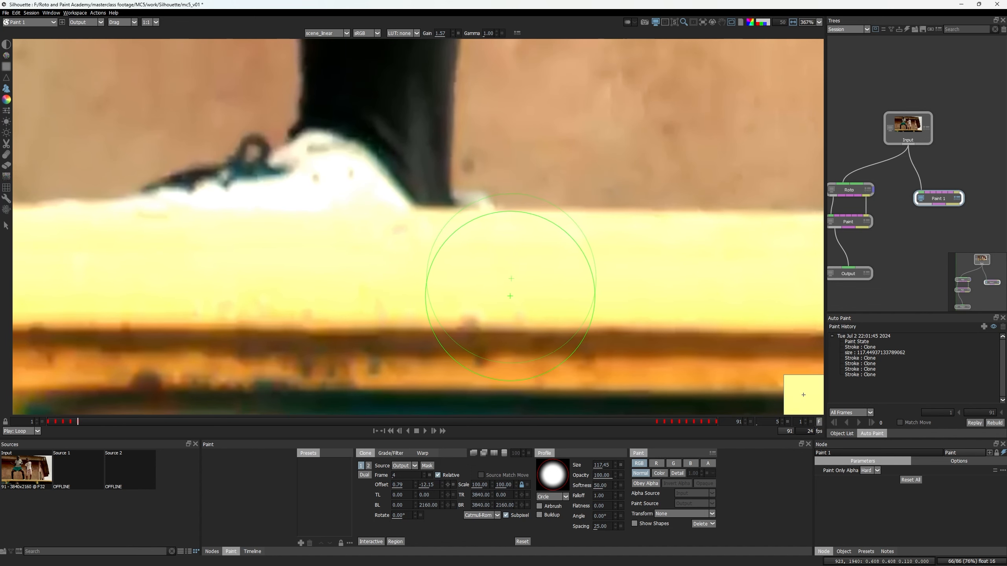
- Nudge the sock's edge above the heel on frame 5 using a Drag brush of size 14.37, comparing the output with the input
{"action": "key", "text": "1"}
{"action": "key", "text": "2"}
{"action": "scroll", "coordinate": [484, 295], "scroll_direction": "up", "scroll_amount": 1}
{"action": "key", "text": "d"}
{"action": "scroll", "coordinate": [459, 263], "scroll_direction": "up", "scroll_amount": 2}
{"action": "left_click_drag", "start_coordinate": [460, 263], "coordinate": [331, 296], "text": "ctrl"}
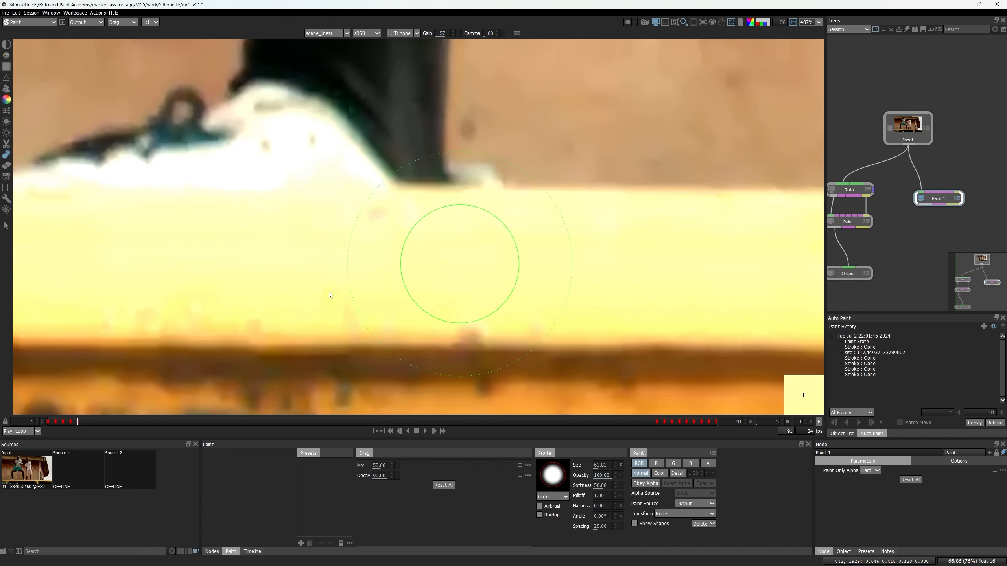
{"action": "key", "text": "1"}
{"action": "key", "text": "2"}
{"action": "scroll", "coordinate": [425, 143], "scroll_direction": "up", "scroll_amount": 1}
{"action": "key", "text": "1"}
{"action": "key", "text": "2"}
{"action": "key", "text": "1"}
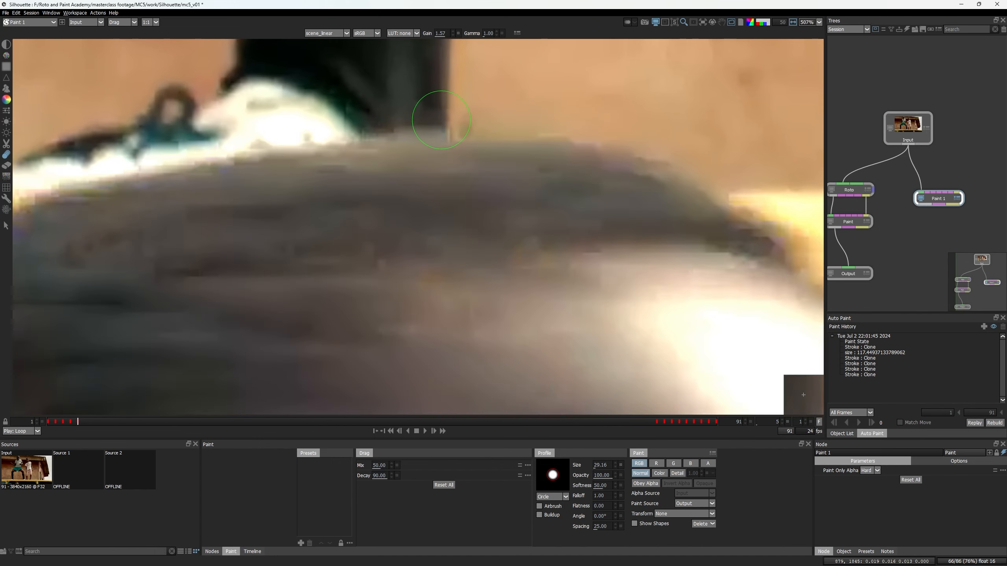
{"action": "key", "text": "2"}
{"action": "key", "text": "1"}
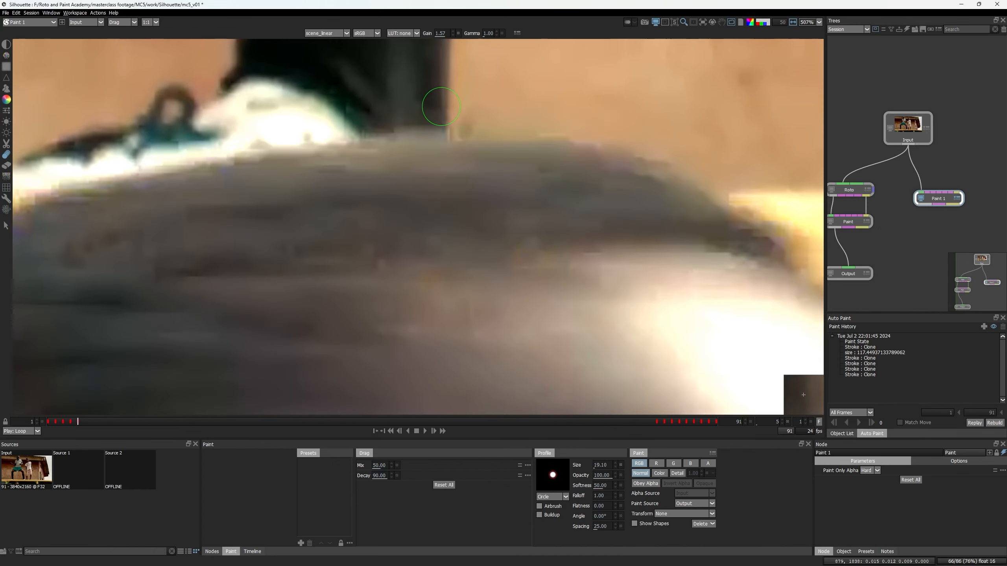
{"action": "key", "text": "2"}
{"action": "key", "text": "1"}
{"action": "key", "text": "2"}
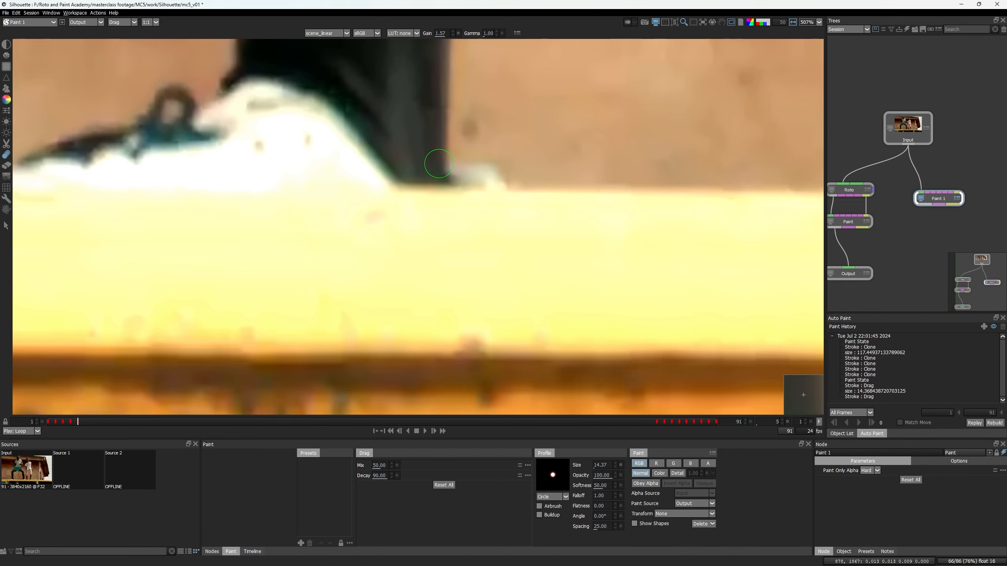
- Refine the sock and heel edge on frame 5 with another Drag stroke, checking the output against the original input
{"action": "key", "text": "1"}
{"action": "key", "text": "2"}
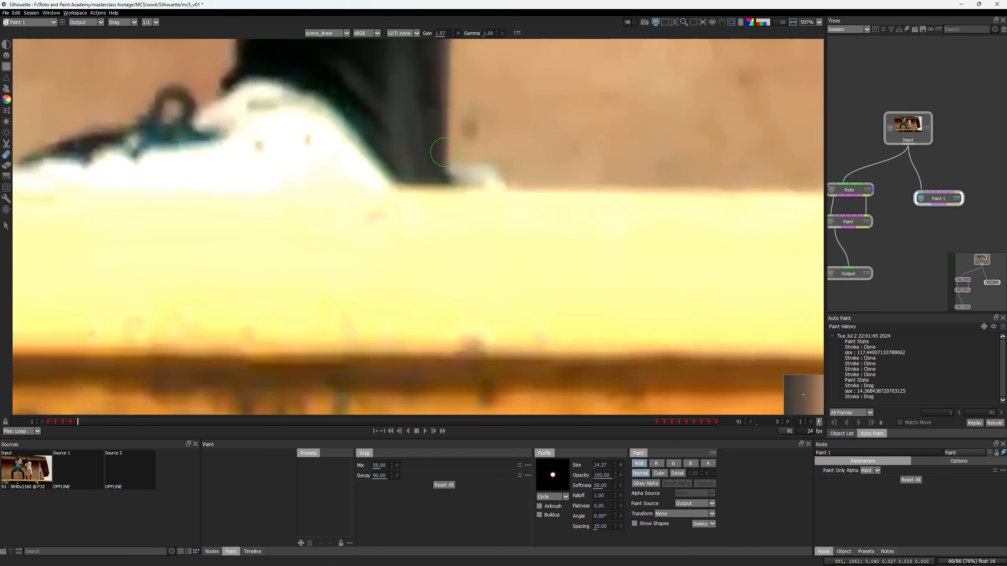
{"action": "key", "text": "1"}
{"action": "scroll", "coordinate": [436, 139], "scroll_direction": "down", "scroll_amount": 1}
{"action": "key", "text": "2"}
{"action": "key", "text": "1"}
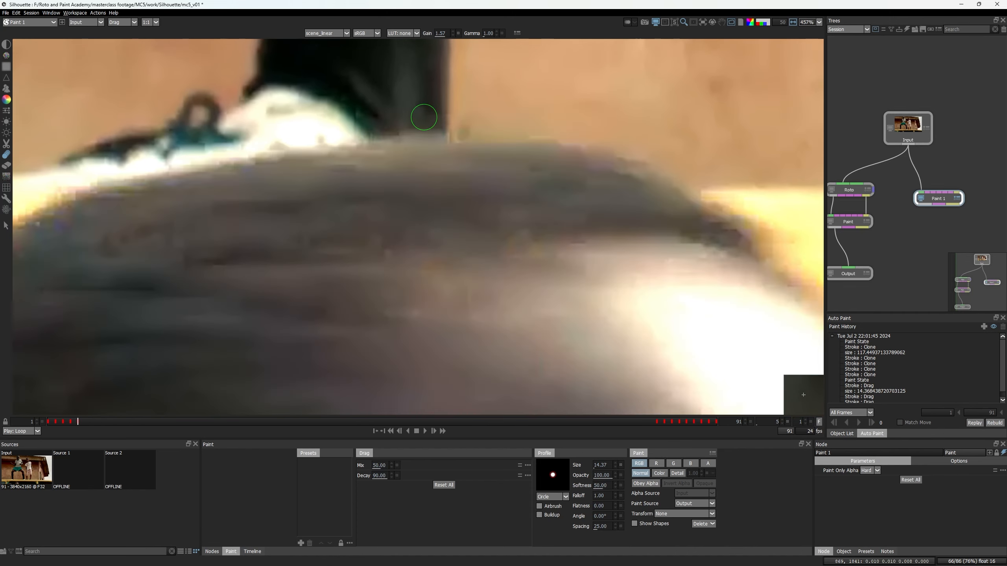
{"action": "key", "text": "2"}
{"action": "key", "text": "1"}
{"action": "key", "text": "2"}
{"action": "scroll", "coordinate": [438, 159], "scroll_direction": "down", "scroll_amount": 3}
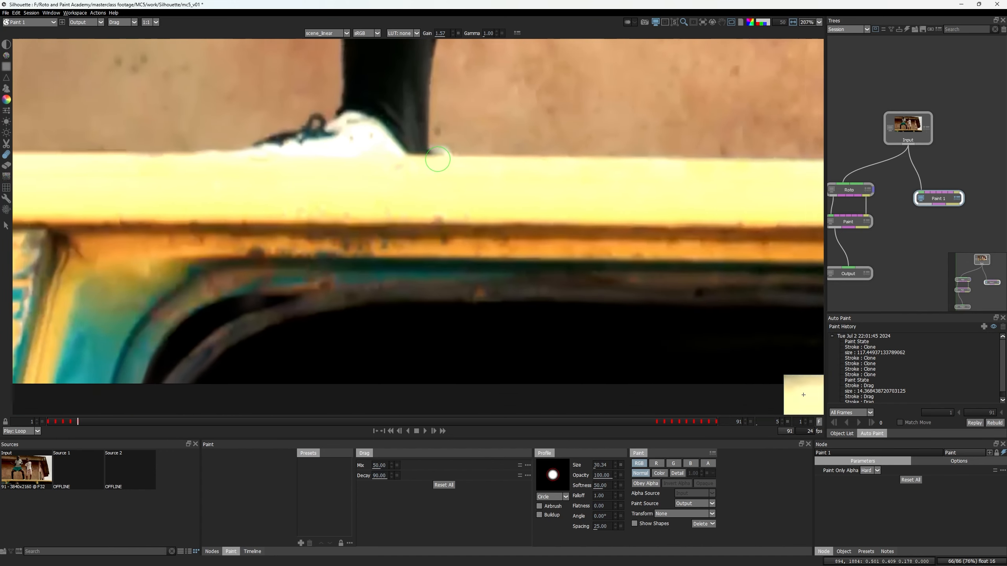
{"action": "scroll", "coordinate": [437, 159], "scroll_direction": "down", "scroll_amount": 3}
- Return to the Clone tool, advance to frame 6 and align the frame 5 source at an offset of 0.79, -10.58, flickering the overlay
{"action": "left_click", "coordinate": [6, 88]}
{"action": "key", "text": "Right"}
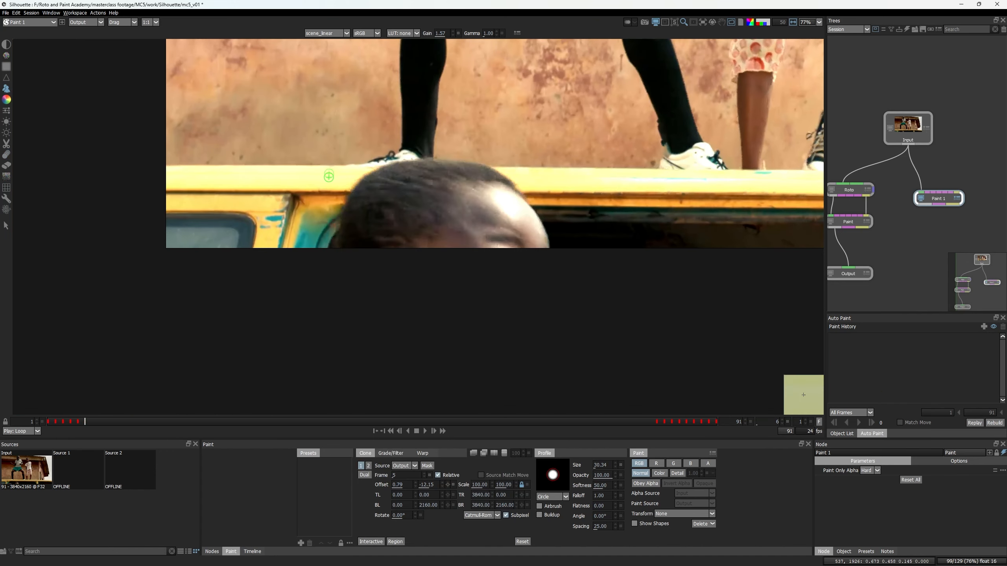
{"action": "scroll", "coordinate": [342, 158], "scroll_direction": "up", "scroll_amount": 2}
{"action": "key", "text": "o"}
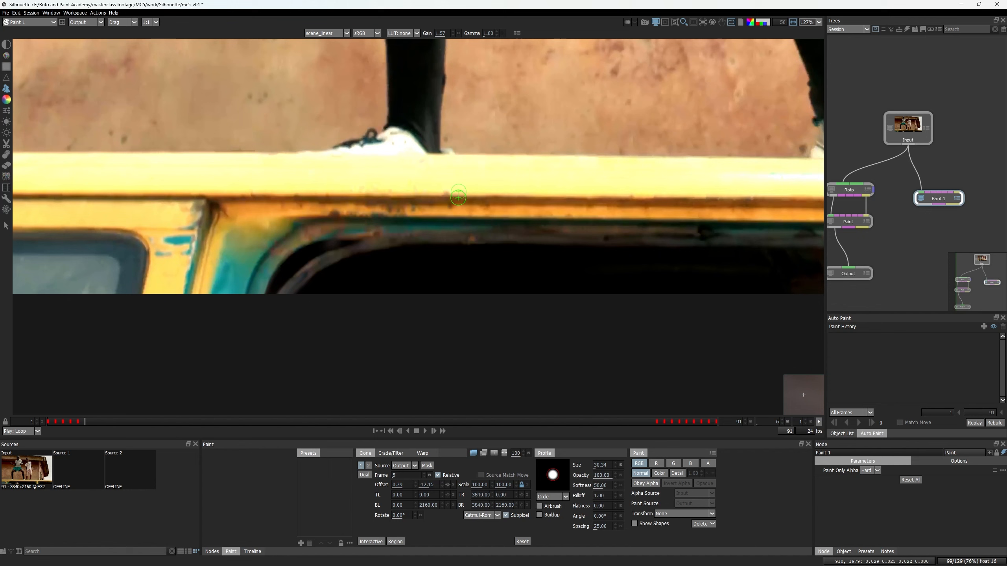
{"action": "key", "text": "o"}
{"action": "key", "text": "o"}
{"action": "key", "text": "Up"}
{"action": "key", "text": "Up"}
{"action": "key", "text": "o"}
{"action": "key", "text": "o"}
{"action": "key", "text": "o"}
{"action": "key", "text": "o"}
{"action": "key", "text": "o"}
{"action": "key", "text": "o"}
{"action": "key", "text": "o"}
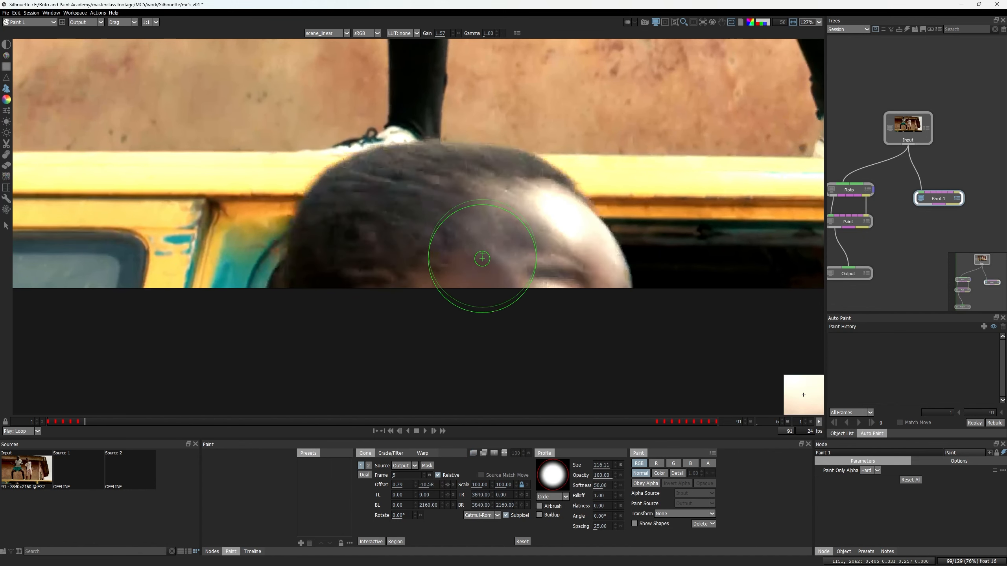
- Clone the clean window and roof edge over the head on frame 6 with a brush of size 210.60, comparing with the input
{"action": "mouse_move", "coordinate": [482, 259]}
{"action": "left_mouse_down"}
{"action": "mouse_move", "coordinate": [530, 226]}
{"action": "mouse_move", "coordinate": [598, 265]}
{"action": "mouse_move", "coordinate": [518, 278]}
{"action": "left_mouse_up"}
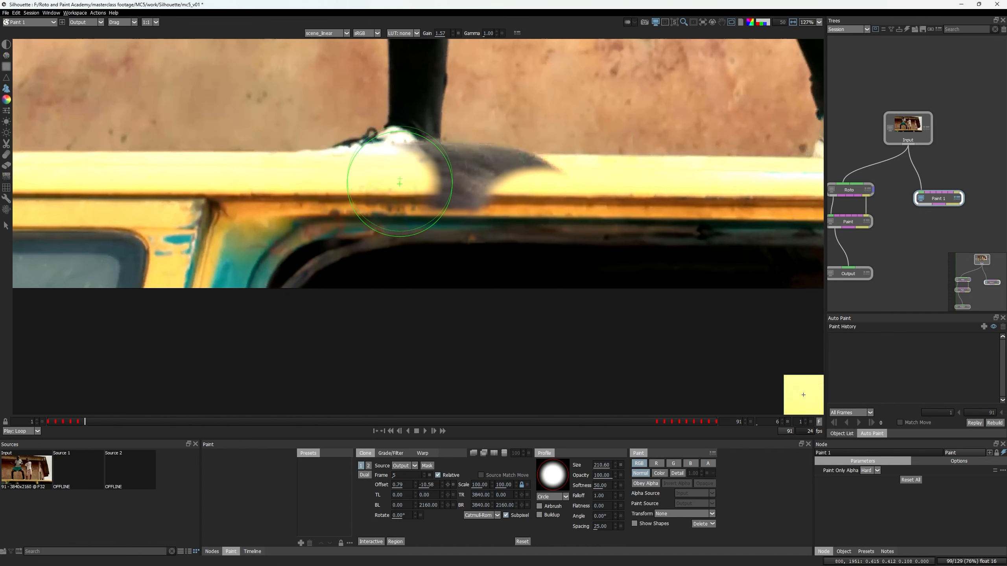
{"action": "mouse_move", "coordinate": [451, 185]}
{"action": "left_mouse_down"}
{"action": "mouse_move", "coordinate": [518, 184]}
{"action": "mouse_move", "coordinate": [380, 276]}
{"action": "left_mouse_up"}
{"action": "key", "text": "1"}
{"action": "key", "text": "2"}
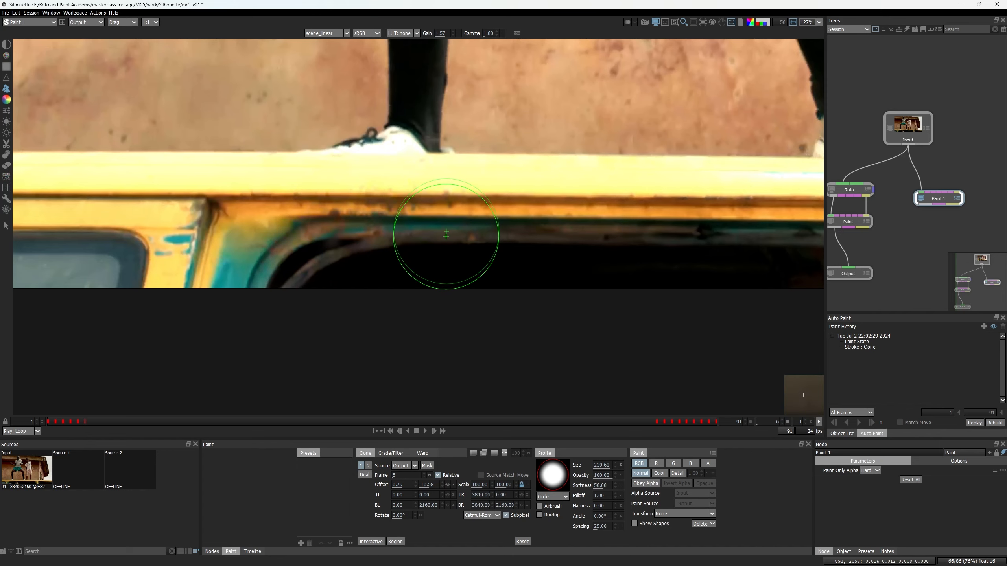
- Touch up the roof edge below the shoe on frame 6 with short clone strokes and check the result against the adjacent frames
{"action": "scroll", "coordinate": [442, 176], "scroll_direction": "up", "scroll_amount": 4}
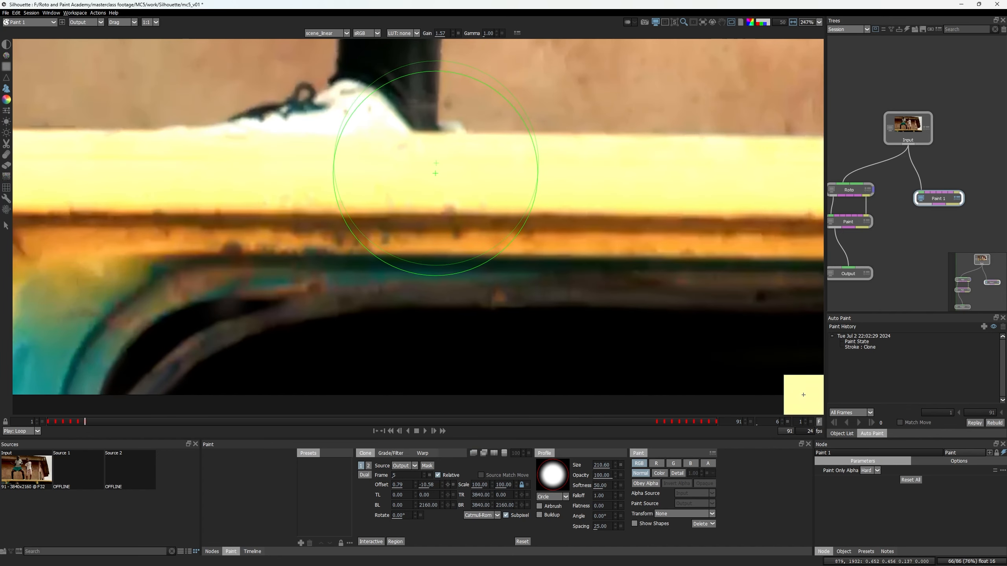
{"action": "left_click", "coordinate": [425, 166]}
{"action": "left_click", "coordinate": [407, 245]}
{"action": "key", "text": "1"}
{"action": "key", "text": "2"}
{"action": "scroll", "coordinate": [407, 245], "scroll_direction": "down", "scroll_amount": 8}
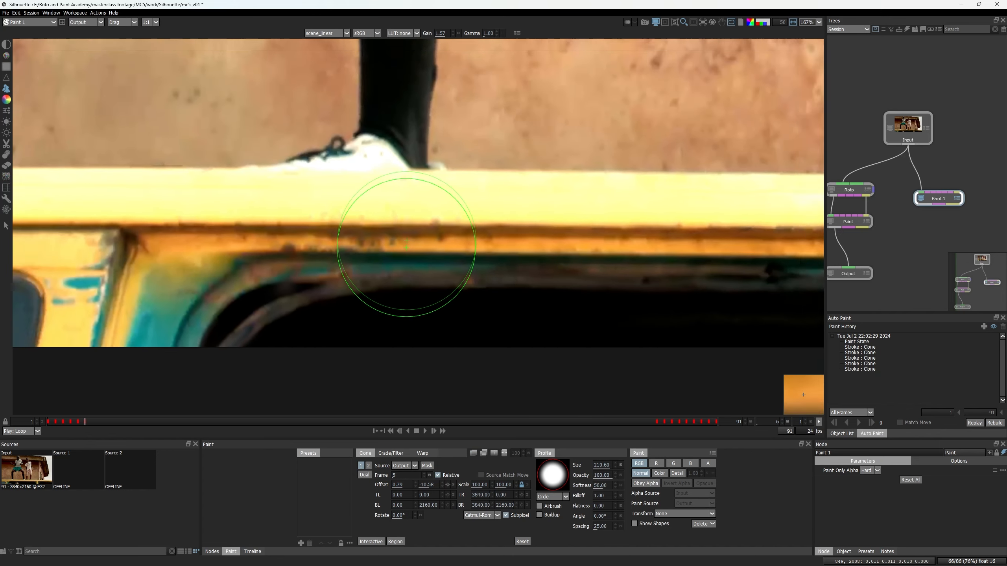
{"action": "scroll", "coordinate": [419, 256], "scroll_direction": "up", "scroll_amount": 3}
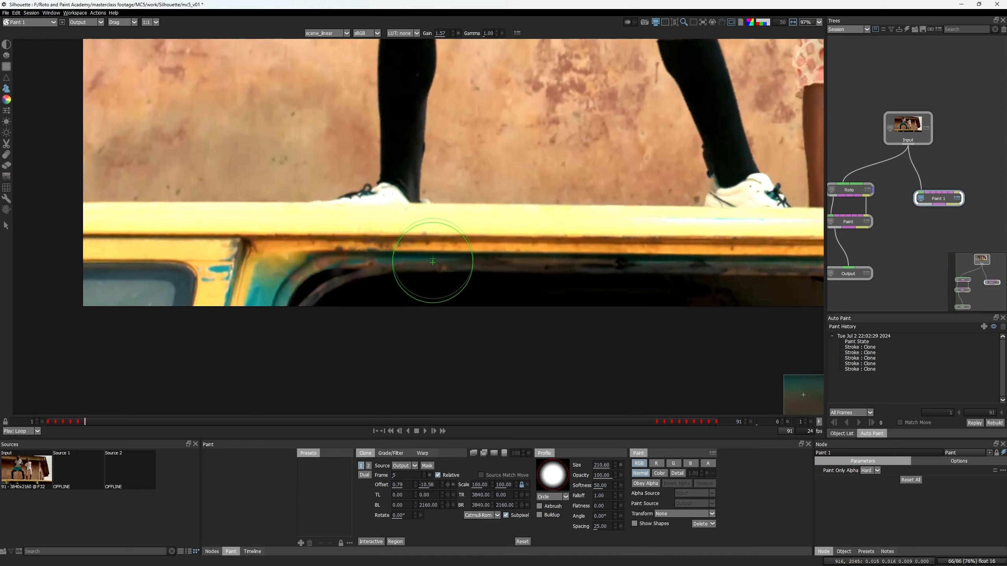
{"action": "key", "text": "z"}
{"action": "key", "text": "z"}
{"action": "key", "text": "x"}
{"action": "key", "text": "x"}
{"action": "key", "text": "x"}
{"action": "key", "text": "z"}
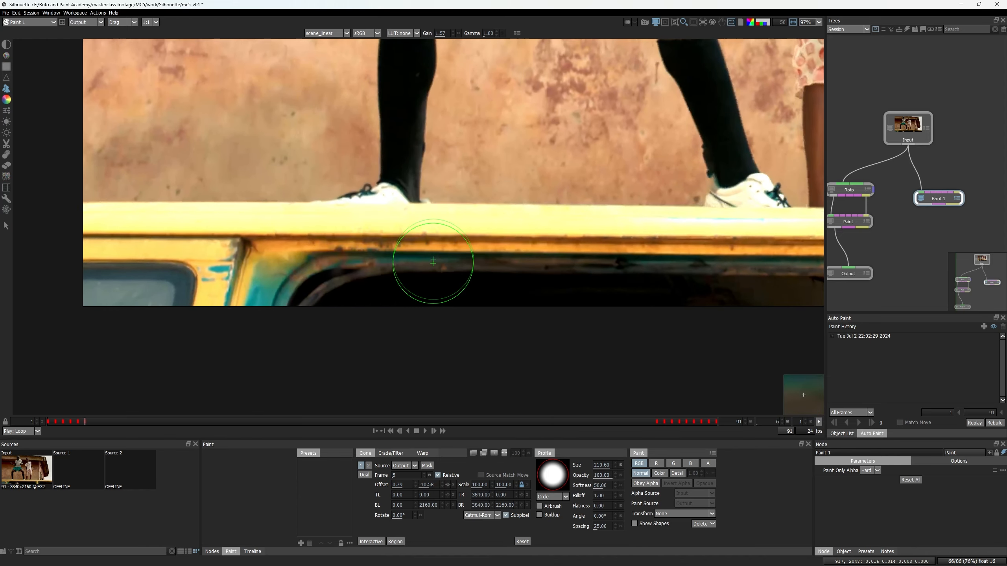
- Advance to frame 7 and set the frame 6 clone source's vertical offset to -9.55, flickering the overlay to compare
{"action": "key", "text": "x"}
{"action": "key", "text": "o"}
{"action": "key", "text": "o"}
{"action": "key", "text": "o"}
{"action": "key", "text": "o"}
{"action": "key", "text": "o"}
{"action": "key", "text": "o"}
{"action": "key", "text": "o"}
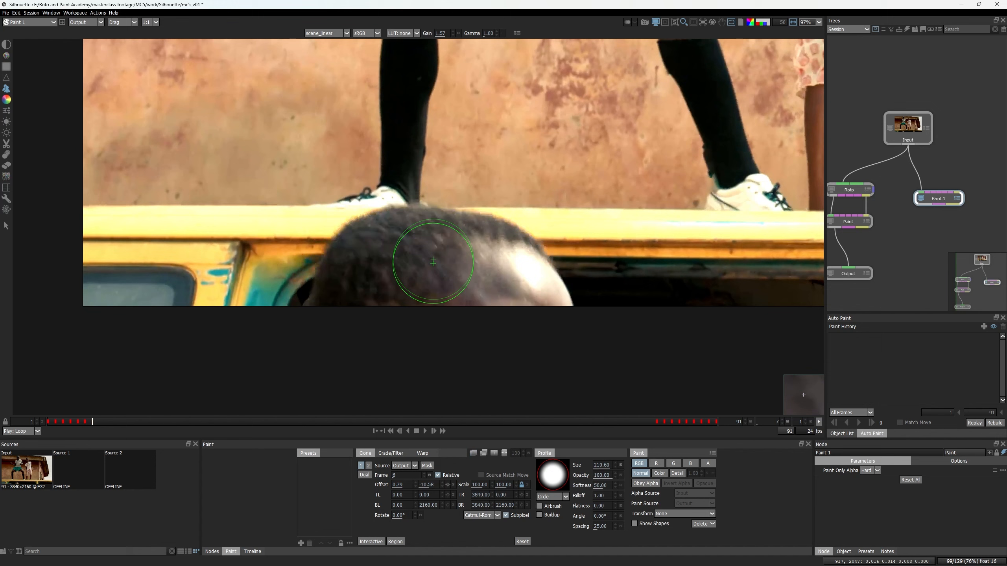
{"action": "key", "text": "o"}
{"action": "key", "text": "o"}
{"action": "key", "text": "o"}
{"action": "key", "text": "o"}
{"action": "key", "text": "o"}
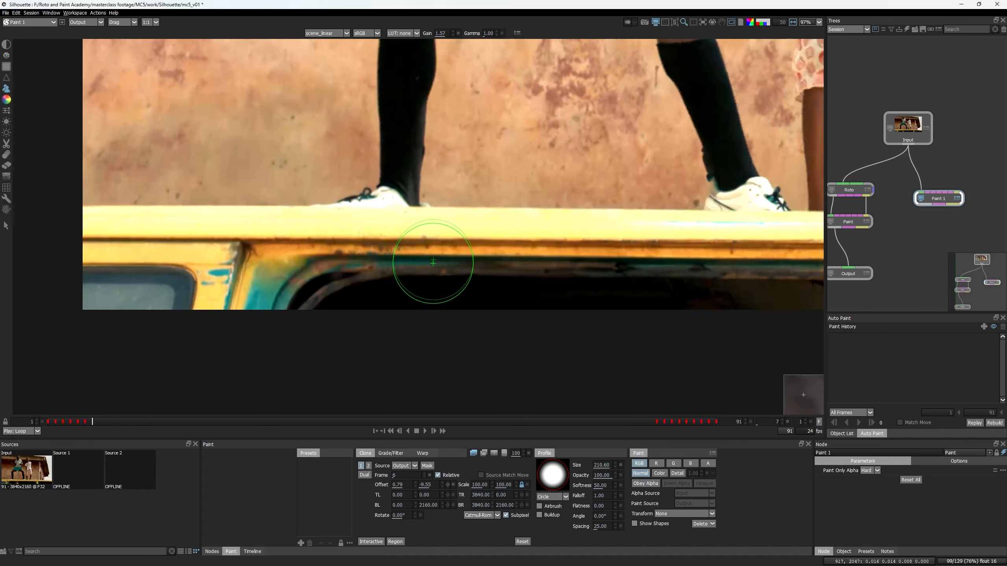
{"action": "key", "text": "o"}
{"action": "key", "text": "o"}
{"action": "key", "text": "o"}
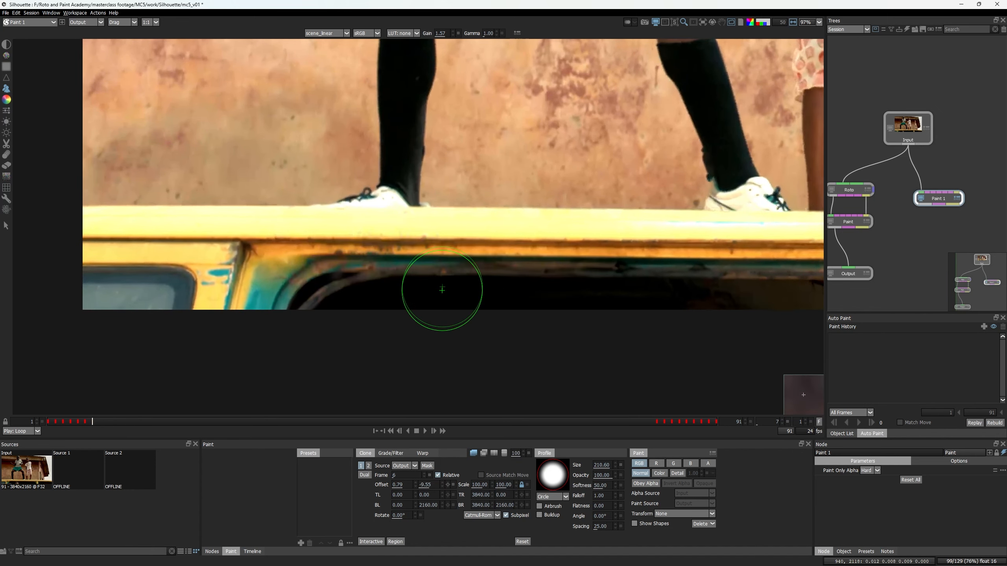
- Shift the frame 6 clone source horizontally to an offset of 1.82 on frame 7, flickering the overlay to compare
{"action": "key", "text": "Right"}
{"action": "key", "text": "o"}
{"action": "key", "text": "o"}
{"action": "key", "text": "o"}
{"action": "key", "text": "o"}
{"action": "key", "text": "o"}
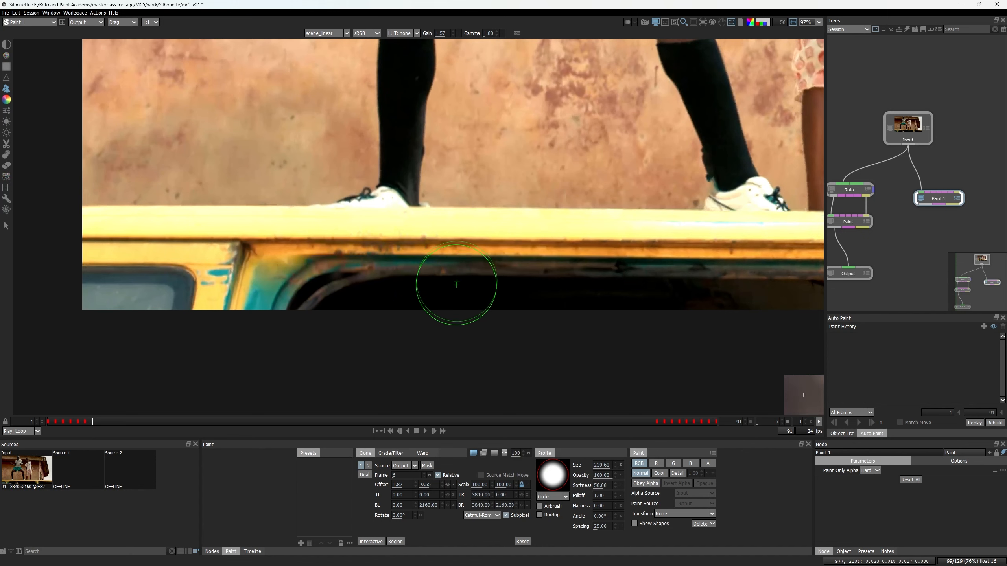
- Clone the clean window and roof edge over the head on frame 7
{"action": "mouse_move", "coordinate": [412, 242]}
{"action": "left_mouse_down"}
{"action": "mouse_move", "coordinate": [359, 253]}
{"action": "mouse_move", "coordinate": [321, 283]}
{"action": "left_mouse_up"}
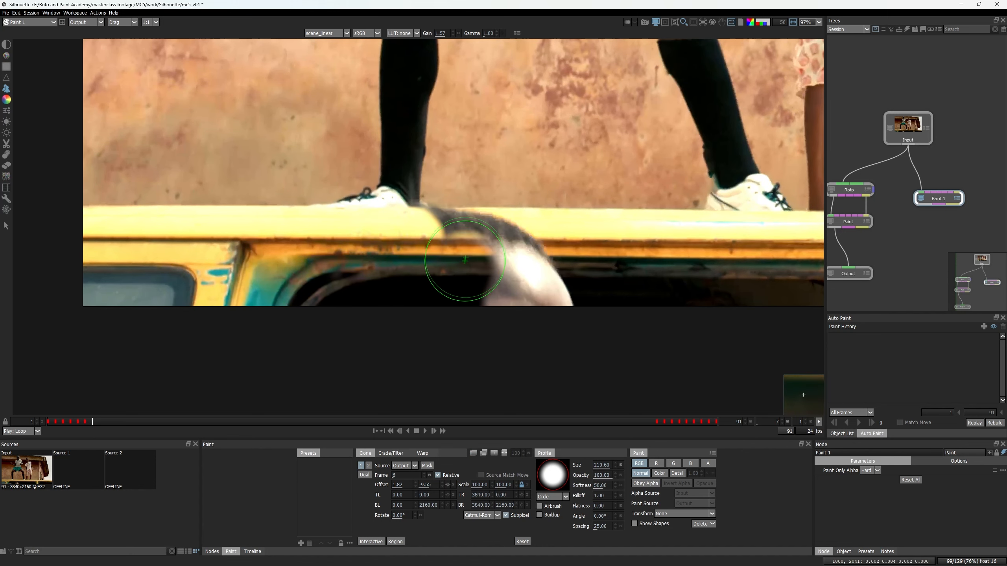
{"action": "mouse_move", "coordinate": [446, 233]}
{"action": "left_mouse_down"}
{"action": "mouse_move", "coordinate": [506, 251]}
{"action": "mouse_move", "coordinate": [490, 232]}
{"action": "mouse_move", "coordinate": [546, 310]}
{"action": "left_mouse_up"}
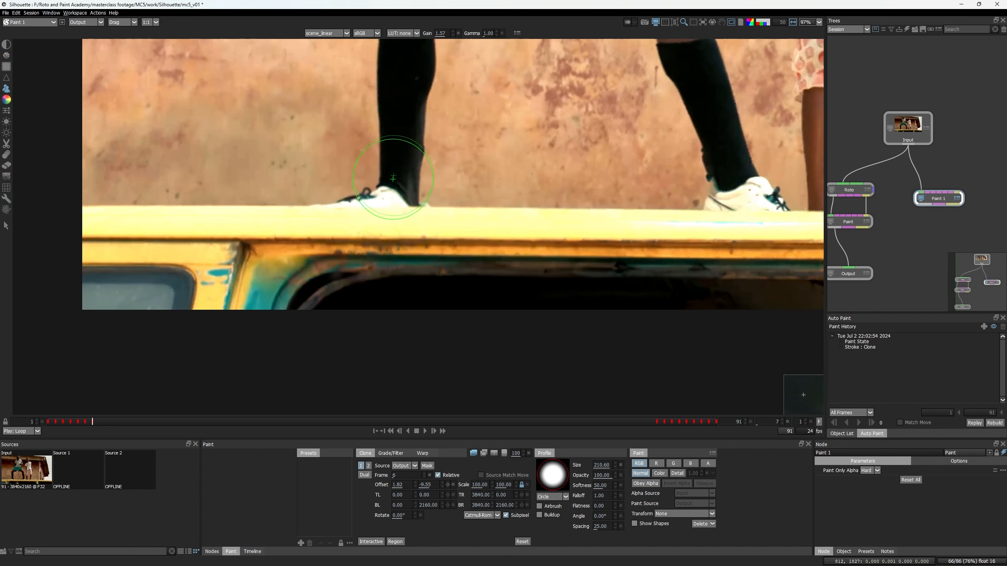
- Touch up the roof edge beside the heel on frame 7 with short clone strokes, comparing with the adjacent frame and the input
{"action": "scroll", "coordinate": [475, 253], "scroll_direction": "up", "scroll_amount": 5}
{"action": "left_click_drag", "start_coordinate": [448, 245], "coordinate": [410, 270]}
{"action": "left_click", "coordinate": [411, 269]}
{"action": "left_click", "coordinate": [418, 282]}
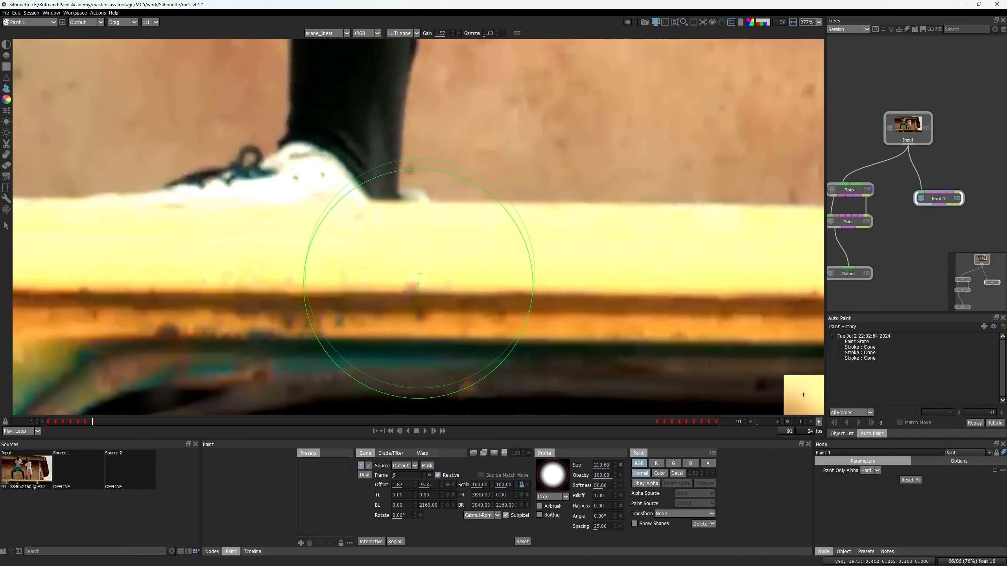
{"action": "left_click", "coordinate": [429, 280]}
{"action": "key", "text": "z"}
{"action": "key", "text": "x"}
{"action": "key", "text": "1"}
{"action": "key", "text": "2"}
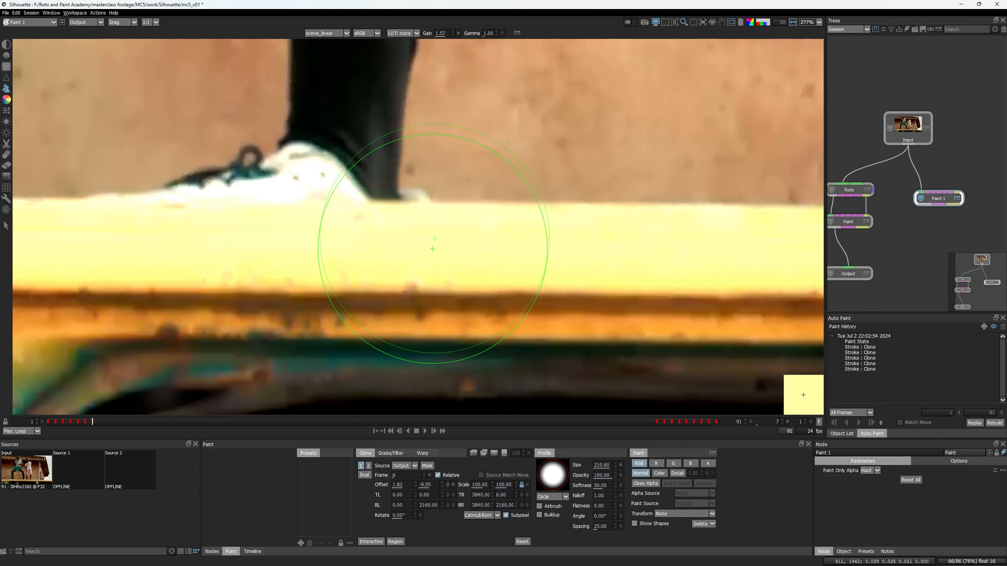
{"action": "key", "text": "1"}
{"action": "key", "text": "2"}
- Reshape the sock edge above the heel on frame 7 with a small Drag brush reduced to size 11.07, comparing with the input
{"action": "middle_click_drag", "start_coordinate": [423, 237], "coordinate": [411, 272]}
{"action": "key", "text": "d"}
{"action": "scroll", "coordinate": [379, 226], "scroll_direction": "up", "scroll_amount": 2}
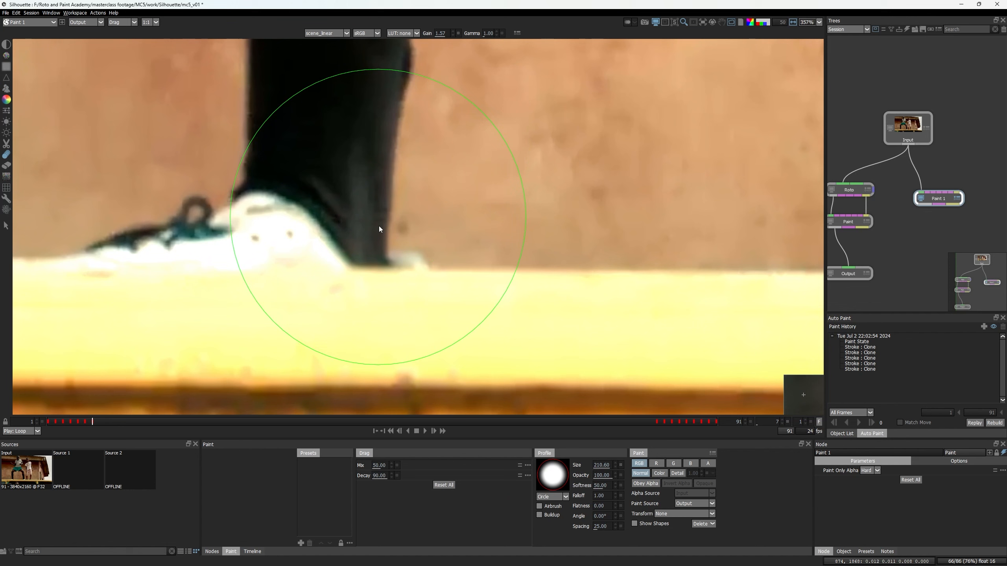
{"action": "scroll", "coordinate": [367, 264], "scroll_direction": "up", "scroll_amount": 1}
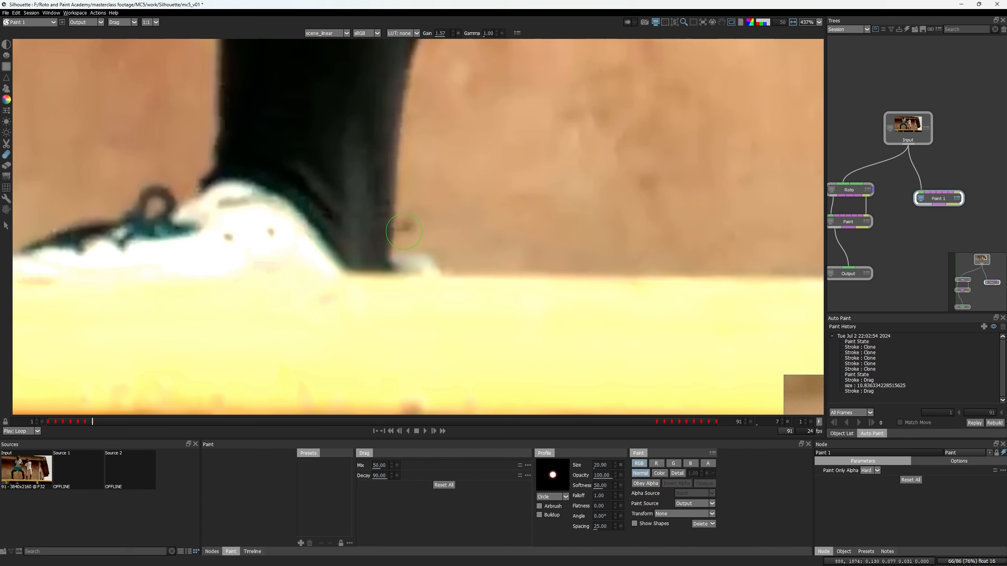
{"action": "left_click_drag", "start_coordinate": [398, 242], "coordinate": [384, 242], "text": "ctrl"}
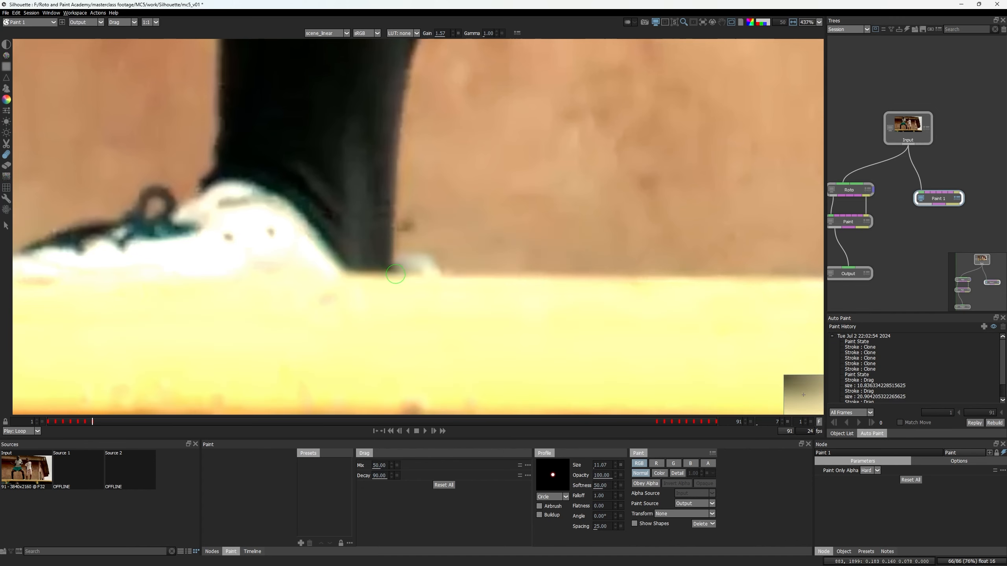
{"action": "key", "text": "grave"}
{"action": "key", "text": "grave"}
{"action": "key", "text": "grave"}
{"action": "key", "text": "grave"}
- Enlarge the Drag brush to size 57.51 and compare the corrected frame 7 sock with the input
{"action": "left_click_drag", "start_coordinate": [357, 207], "coordinate": [420, 207], "text": "ctrl"}
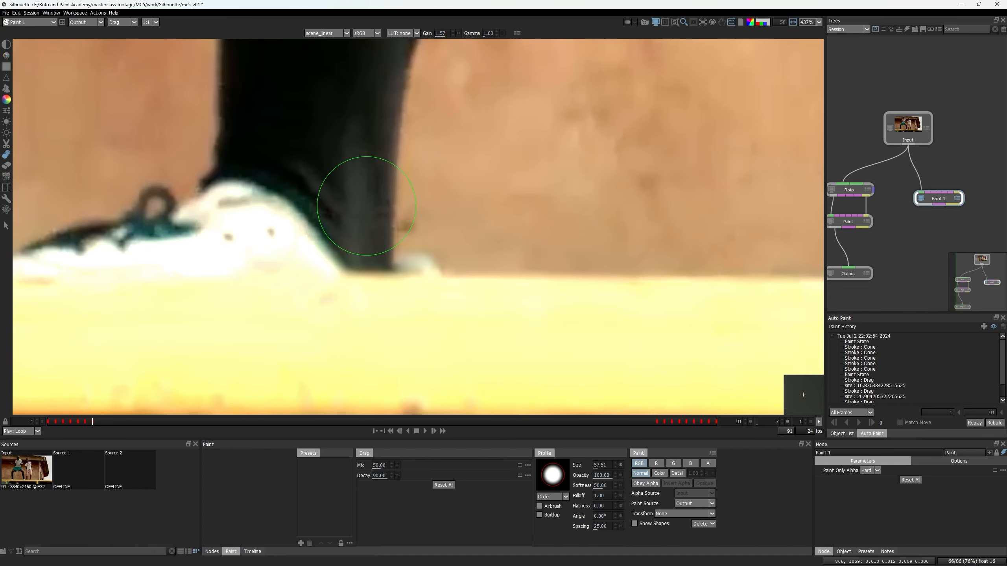
{"action": "key", "text": "grave"}
{"action": "key", "text": "grave"}
{"action": "scroll", "coordinate": [341, 201], "scroll_direction": "down", "scroll_amount": 10}
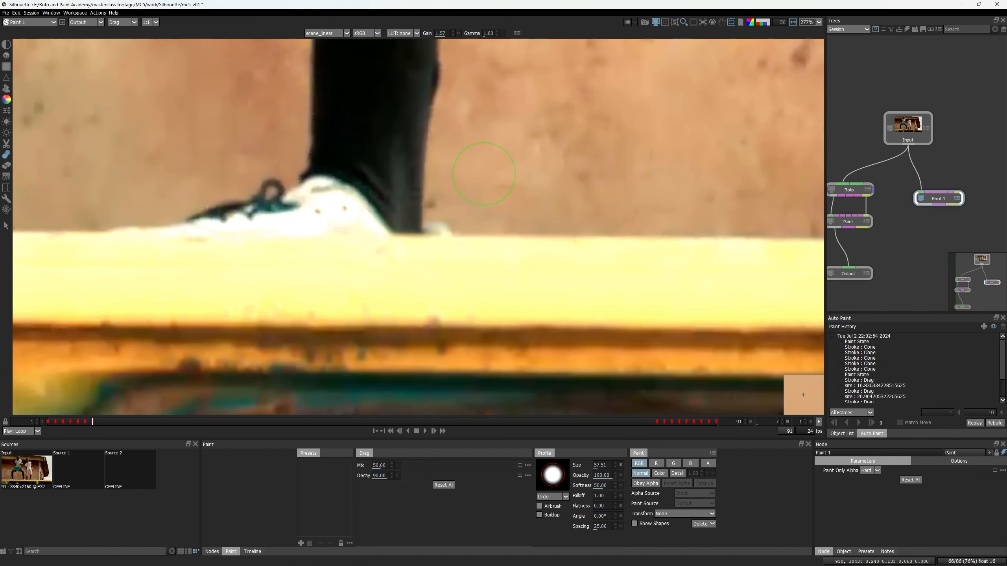
{"action": "scroll", "coordinate": [491, 186], "scroll_direction": "up", "scroll_amount": 3}
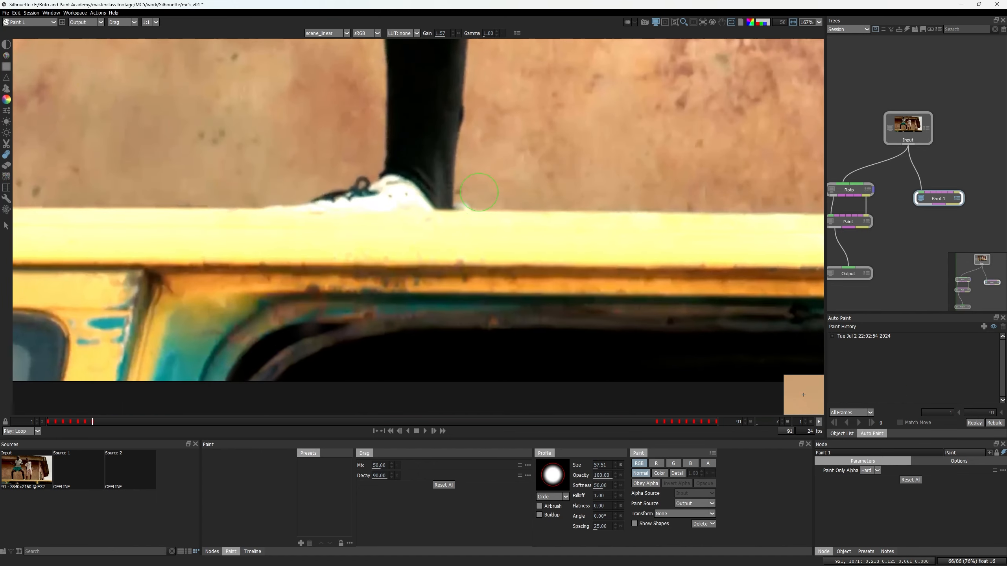
- Go back to frame 6 and reshape its sock edge with Drag strokes at sizes 57.51 and 13.75, comparing with the input
{"action": "key", "text": "Left"}
{"action": "scroll", "coordinate": [485, 183], "scroll_direction": "down", "scroll_amount": 3}
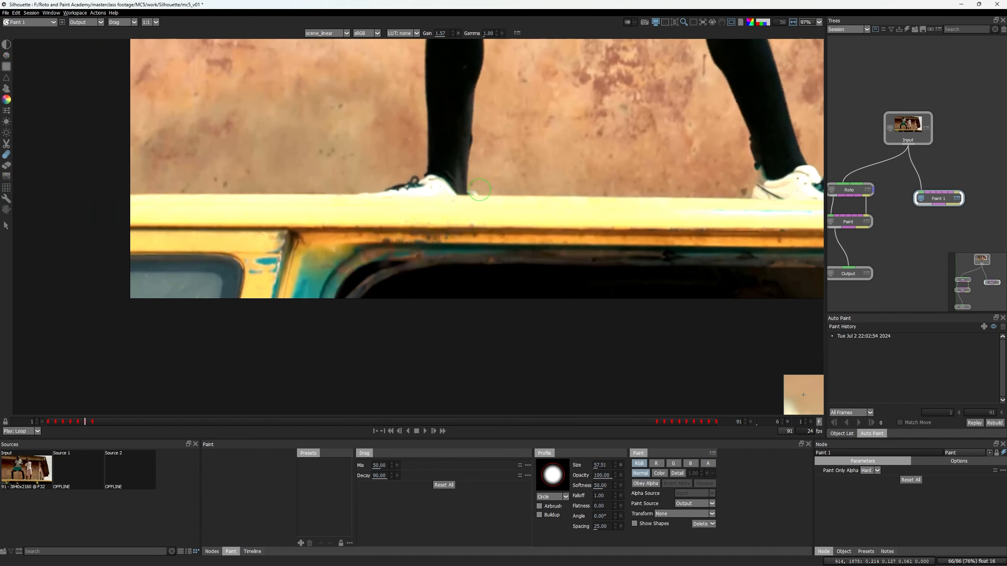
{"action": "scroll", "coordinate": [472, 175], "scroll_direction": "up", "scroll_amount": 4}
{"action": "key", "text": "grave"}
{"action": "key", "text": "grave"}
{"action": "scroll", "coordinate": [467, 174], "scroll_direction": "up", "scroll_amount": 3}
{"action": "key", "text": "grave"}
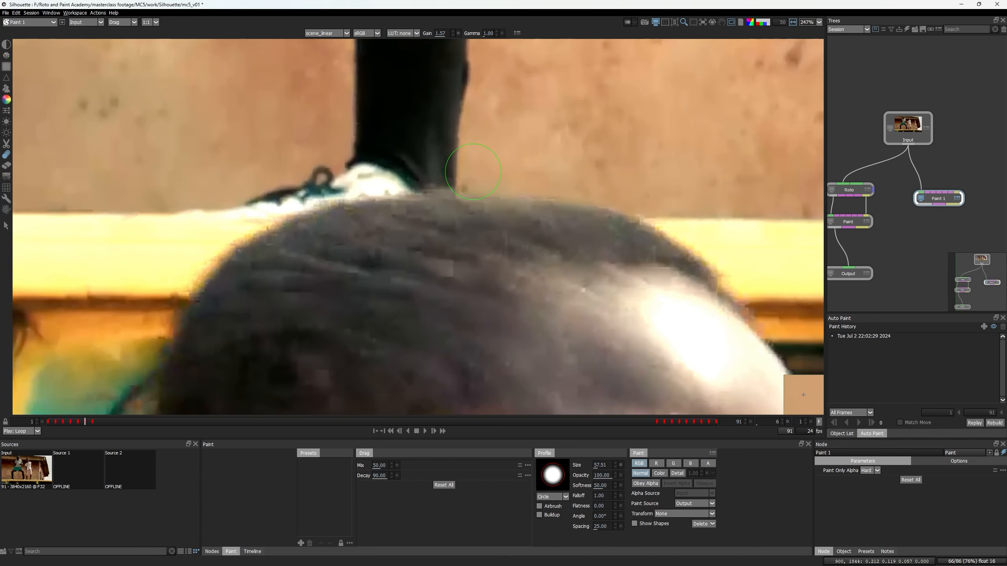
{"action": "scroll", "coordinate": [467, 175], "scroll_direction": "up", "scroll_amount": 2}
{"action": "key", "text": "grave"}
{"action": "mouse_move", "coordinate": [487, 178]}
{"action": "left_mouse_down", "text": "ctrl"}
{"action": "mouse_move", "coordinate": [453, 199]}
{"action": "mouse_move", "coordinate": [466, 188]}
{"action": "left_mouse_up", "text": "ctrl"}
{"action": "key", "text": "grave"}
{"action": "key", "text": "grave"}
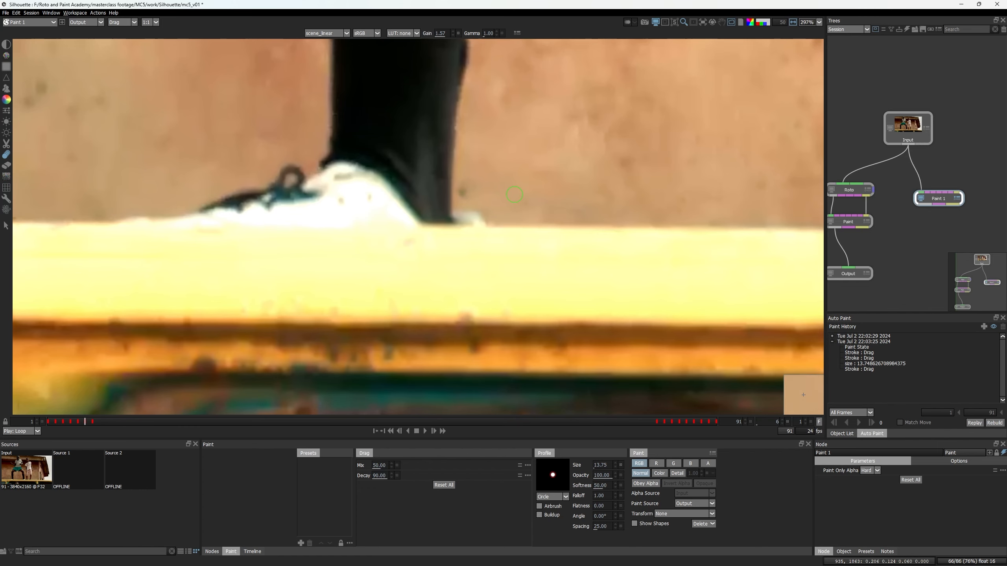
- On frame 8, set the frame 7 clone source's horizontal offset to 0.96 and clone the clean window over the head with a 252.14 brush
{"action": "key", "text": "z"}
{"action": "key", "text": "x"}
{"action": "key", "text": "x"}
{"action": "scroll", "coordinate": [528, 210], "scroll_direction": "down", "scroll_amount": 8}
{"action": "middle_click_drag", "start_coordinate": [473, 287], "coordinate": [332, 315]}
{"action": "scroll", "coordinate": [332, 316], "scroll_direction": "up", "scroll_amount": 3}
{"action": "key", "text": "x"}
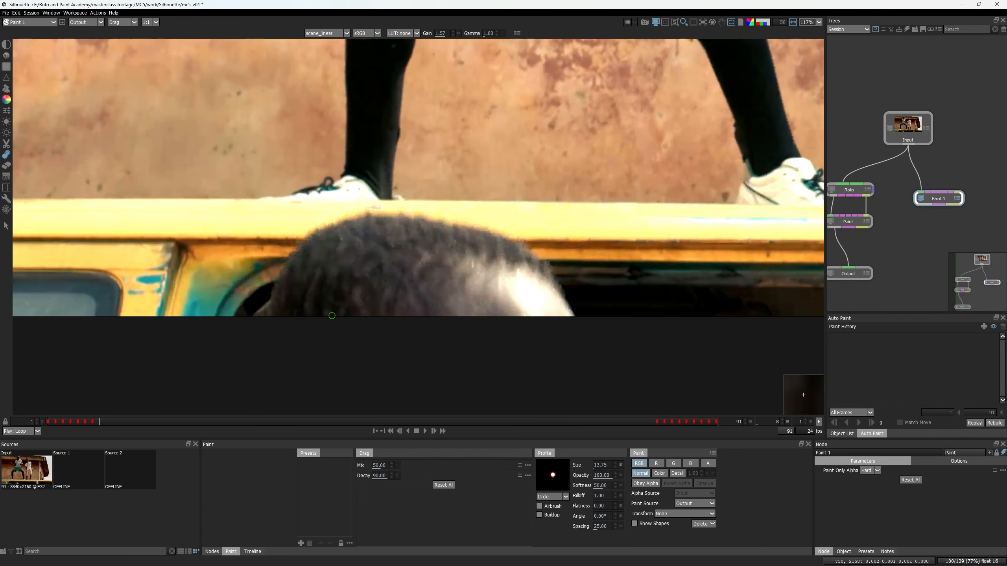
{"action": "key", "text": "c"}
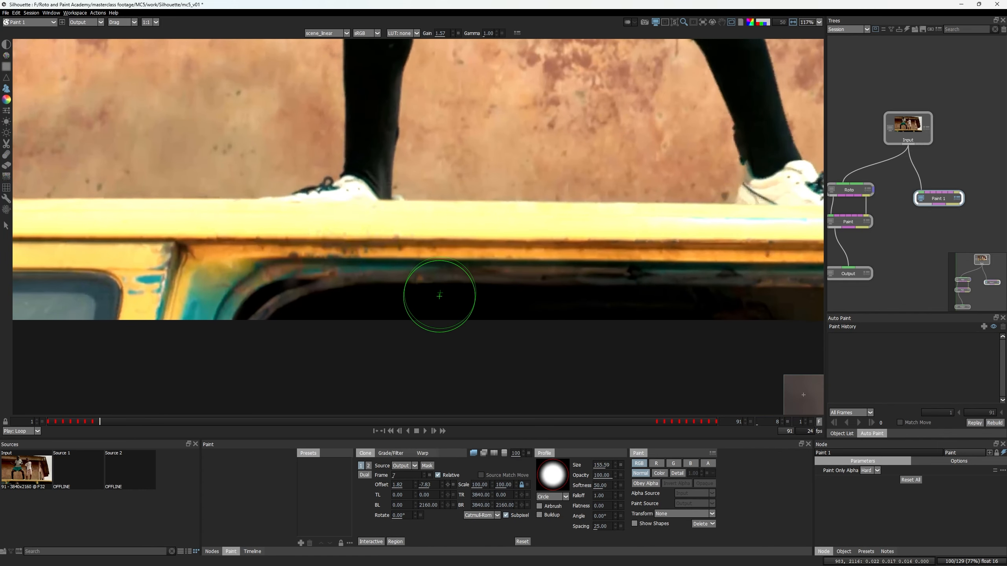
{"action": "key", "text": "o"}
{"action": "key", "text": "o"}
{"action": "key", "text": "Left"}
{"action": "key", "text": "o"}
{"action": "left_click_drag", "start_coordinate": [440, 295], "coordinate": [462, 295], "text": "ctrl"}
{"action": "mouse_move", "coordinate": [391, 260]}
{"action": "left_mouse_down"}
{"action": "mouse_move", "coordinate": [300, 326]}
{"action": "mouse_move", "coordinate": [426, 258]}
{"action": "mouse_move", "coordinate": [420, 293]}
{"action": "left_mouse_up"}
- Advance to frame 9 and check the frame 8 clone source's alignment by flickering the overlay
{"action": "key", "text": "x"}
{"action": "scroll", "coordinate": [479, 337], "scroll_direction": "down", "scroll_amount": 5}
{"action": "scroll", "coordinate": [483, 335], "scroll_direction": "up", "scroll_amount": 5}
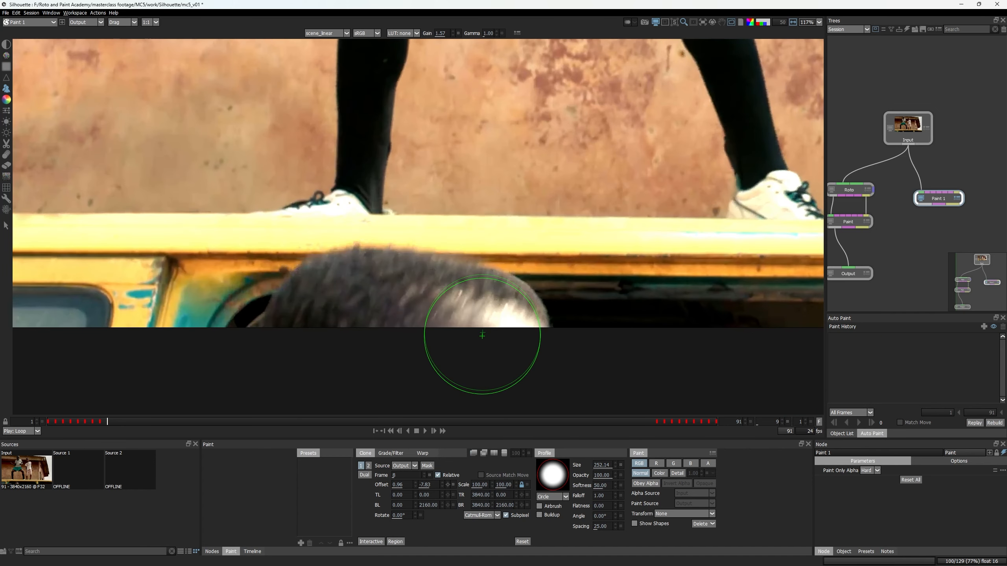
{"action": "key", "text": "o"}
{"action": "key", "text": "Right"}
{"action": "key", "text": "o"}
{"action": "key", "text": "o"}
{"action": "key", "text": "o"}
{"action": "key", "text": "o"}
- Set the clone source's vertical offset to -6.63 and clone the clean window edge over the heads on frames 9 and 10
{"action": "key", "text": "Left"}
{"action": "key", "text": "Down"}
{"action": "key", "text": "o"}
{"action": "mouse_move", "coordinate": [418, 284]}
{"action": "left_mouse_down"}
{"action": "mouse_move", "coordinate": [354, 282]}
{"action": "mouse_move", "coordinate": [490, 303]}
{"action": "mouse_move", "coordinate": [547, 335]}
{"action": "mouse_move", "coordinate": [390, 332]}
{"action": "left_mouse_up"}
{"action": "scroll", "coordinate": [547, 369], "scroll_direction": "down", "scroll_amount": 1}
{"action": "key", "text": "Right"}
{"action": "scroll", "coordinate": [488, 337], "scroll_direction": "down", "scroll_amount": 1}
{"action": "scroll", "coordinate": [490, 337], "scroll_direction": "up", "scroll_amount": 2}
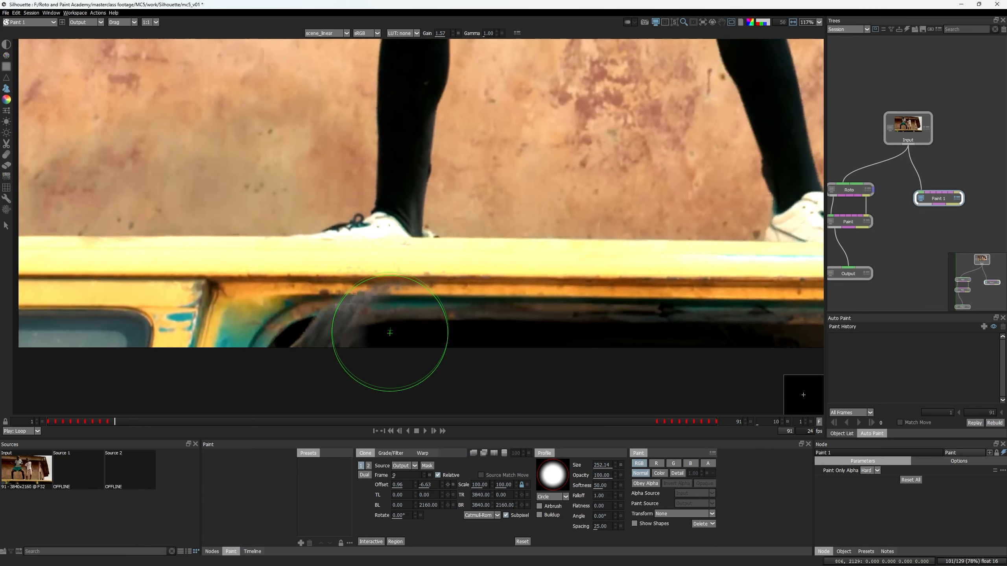
- Clone the clean window from frame 10 over the head on frame 11 and check the result
{"action": "key", "text": "Right"}
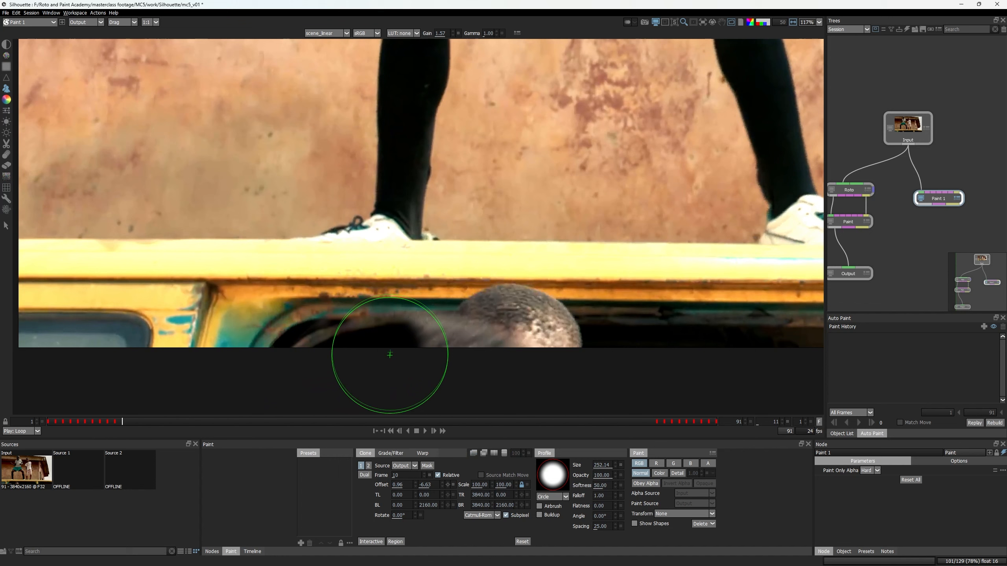
{"action": "scroll", "coordinate": [518, 322], "scroll_direction": "down", "scroll_amount": 1}
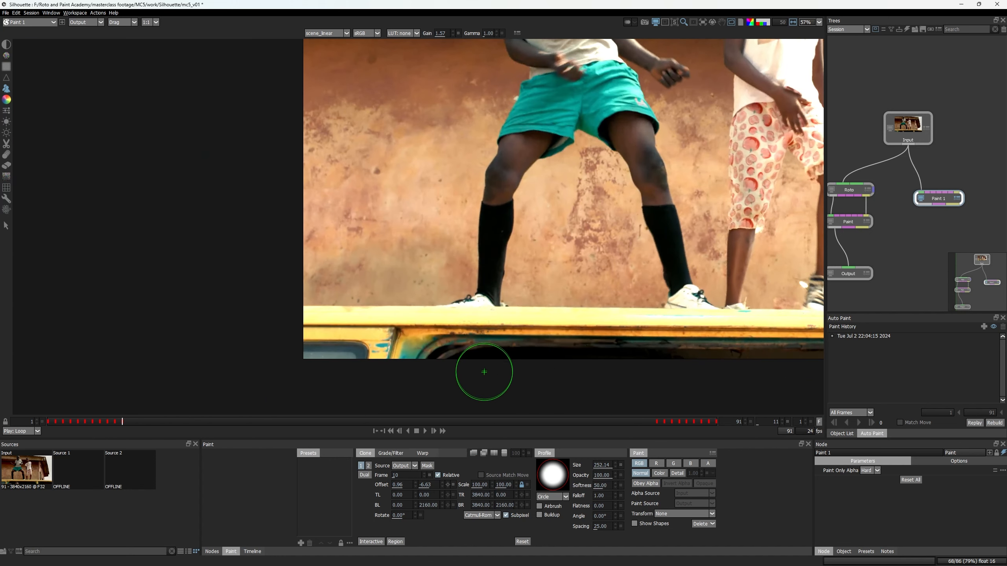
{"action": "scroll", "coordinate": [483, 371], "scroll_direction": "up", "scroll_amount": 1}
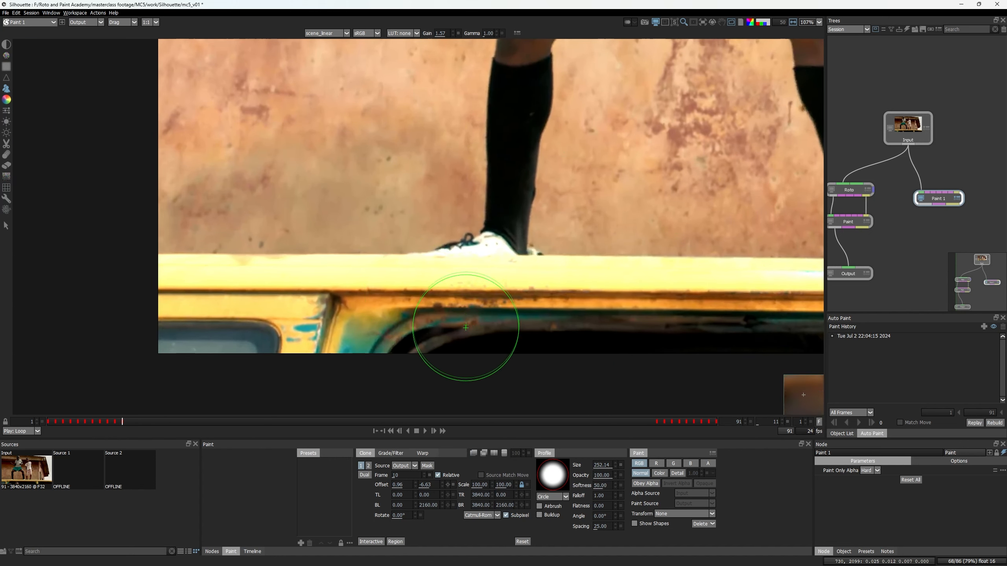
- Advance to frame 12, set the frame 11 clone source's vertical offset to -6.07 and clone the clean window over the head
{"action": "key", "text": "Right"}
{"action": "scroll", "coordinate": [422, 326], "scroll_direction": "up", "scroll_amount": 3}
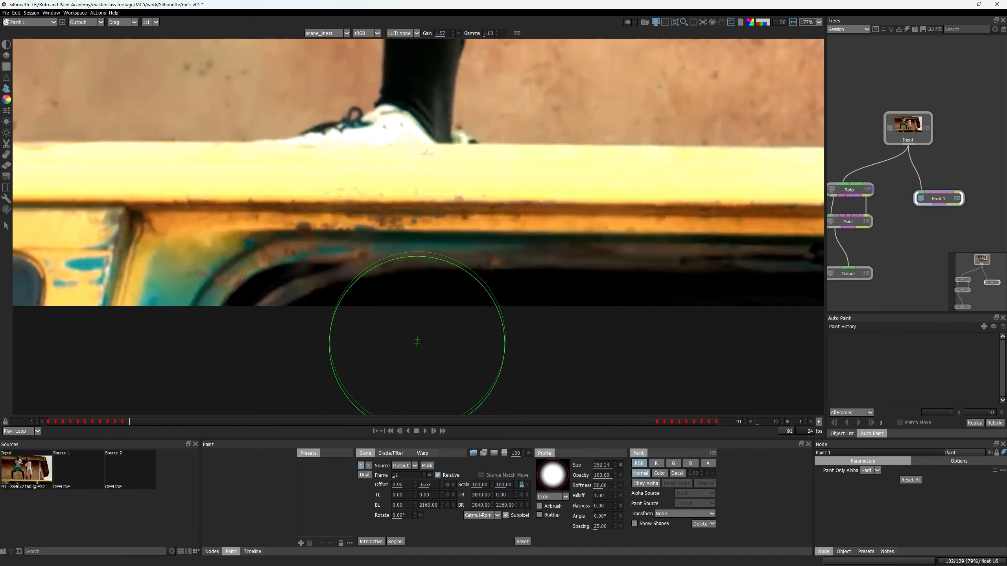
{"action": "key", "text": "o"}
{"action": "left_click_drag", "start_coordinate": [416, 344], "coordinate": [422, 347], "text": "shift"}
{"action": "key", "text": "o"}
{"action": "middle_click_drag", "start_coordinate": [499, 346], "coordinate": [405, 337]}
{"action": "key", "text": "o"}
{"action": "key", "text": "o"}
{"action": "key", "text": "o"}
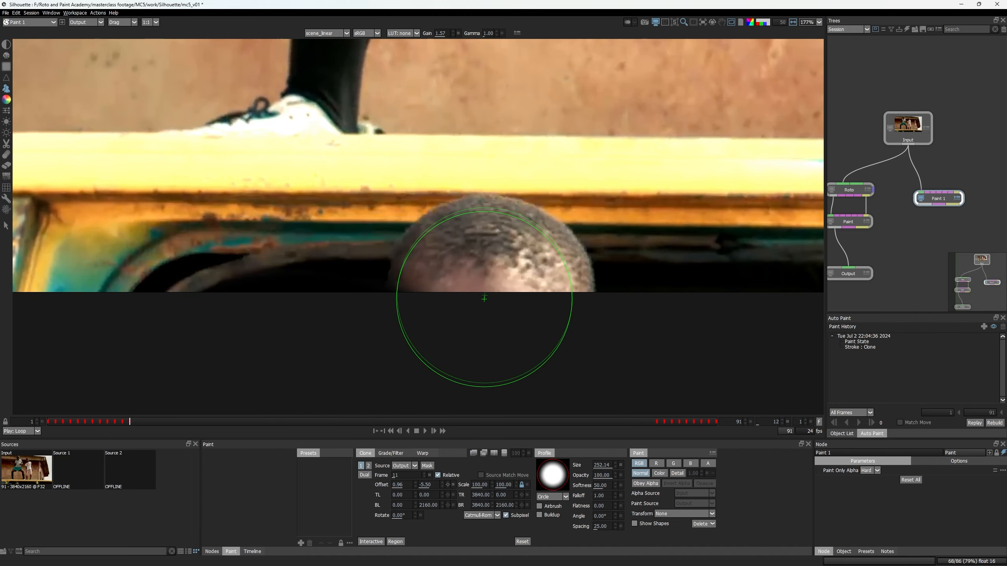
{"action": "key", "text": "o"}
{"action": "mouse_move", "coordinate": [485, 299]}
{"action": "left_mouse_down", "text": "shift"}
{"action": "mouse_move", "coordinate": [462, 286]}
{"action": "mouse_move", "coordinate": [463, 268]}
{"action": "mouse_move", "coordinate": [551, 316]}
{"action": "left_mouse_up", "text": "shift"}
{"action": "key", "text": "o"}
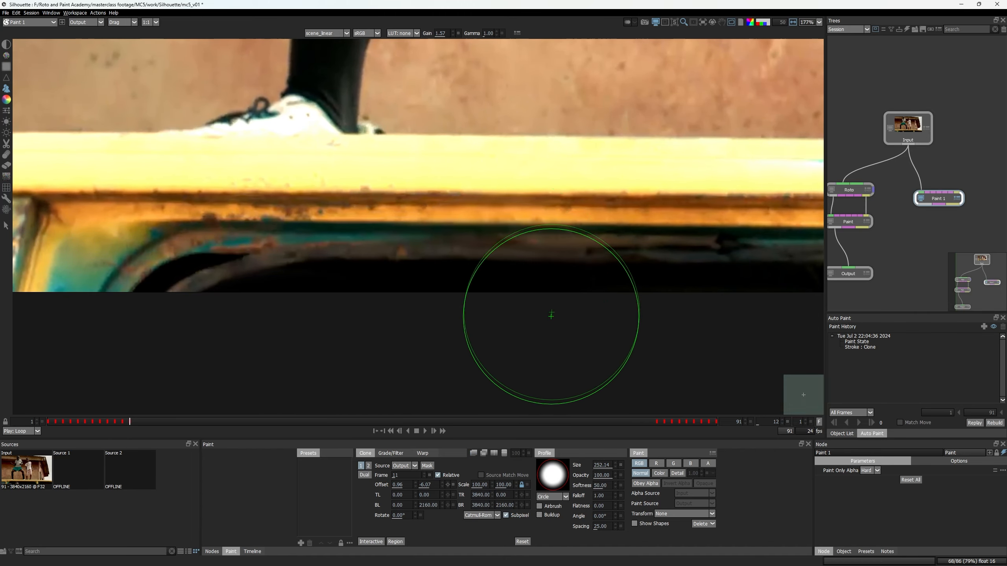
- Clone the clean window over the heads on frames 13 and 14, flickering the overlay to check alignment
{"action": "key", "text": "Right"}
{"action": "key", "text": "o"}
{"action": "key", "text": "o"}
{"action": "mouse_move", "coordinate": [445, 276]}
{"action": "left_mouse_down"}
{"action": "mouse_move", "coordinate": [544, 268]}
{"action": "mouse_move", "coordinate": [549, 296]}
{"action": "mouse_move", "coordinate": [436, 286]}
{"action": "mouse_move", "coordinate": [448, 305]}
{"action": "mouse_move", "coordinate": [459, 266]}
{"action": "mouse_move", "coordinate": [544, 331]}
{"action": "left_mouse_up"}
{"action": "key", "text": "Right"}
{"action": "key", "text": "o"}
{"action": "key", "text": "o"}
- Set the clone source offset to 0.40, -6.63 and clean the head from the window edge on frame 15
{"action": "key", "text": "Right"}
{"action": "key", "text": "o"}
{"action": "key", "text": "Down"}
{"action": "key", "text": "o"}
{"action": "key", "text": "o"}
{"action": "key", "text": "o"}
- Advance to frame 16 and clone the clean window edge from frame 15 over the head
{"action": "key", "text": "Right"}
{"action": "key", "text": "o"}
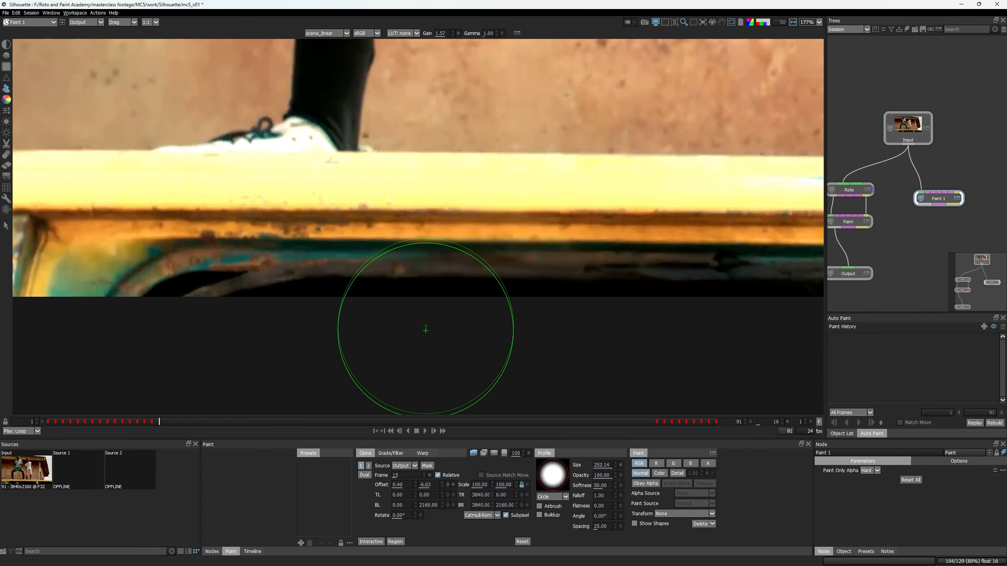
{"action": "key", "text": "o"}
{"action": "mouse_move", "coordinate": [431, 286]}
{"action": "left_mouse_down"}
{"action": "mouse_move", "coordinate": [438, 279]}
{"action": "mouse_move", "coordinate": [535, 314]}
{"action": "left_mouse_up"}
- Compare with the previous frame, advance to frame 17 and clone the clean window edge from frame 16 over the head
{"action": "key", "text": "z"}
{"action": "key", "text": "x"}
{"action": "key", "text": "x"}
{"action": "key", "text": "o"}
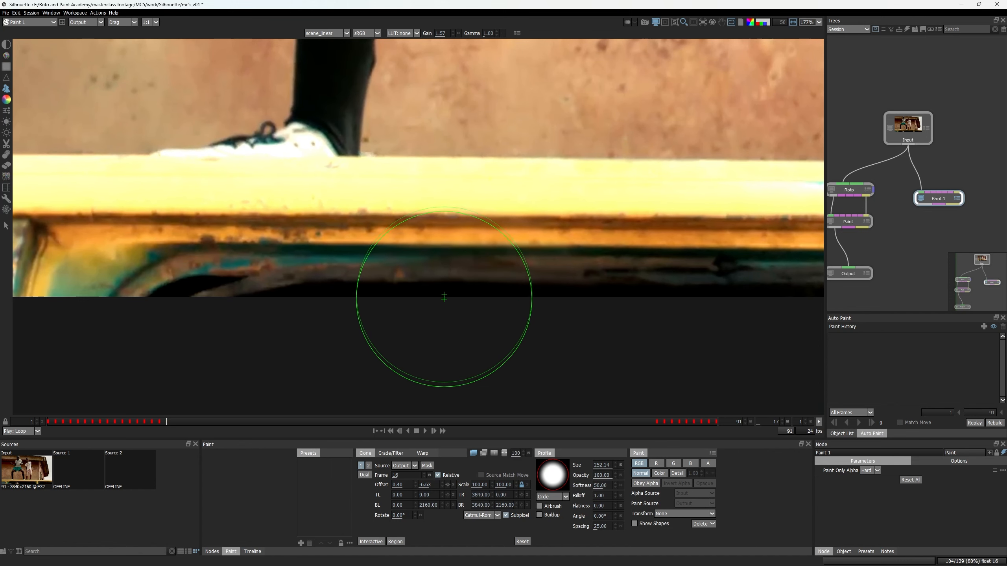
{"action": "key", "text": "o"}
{"action": "left_click_drag", "start_coordinate": [416, 299], "coordinate": [528, 326]}
- Advance to frame 18 and clone the clean window edge from frame 17 over the head
{"action": "key", "text": "Right"}
{"action": "key", "text": "o"}
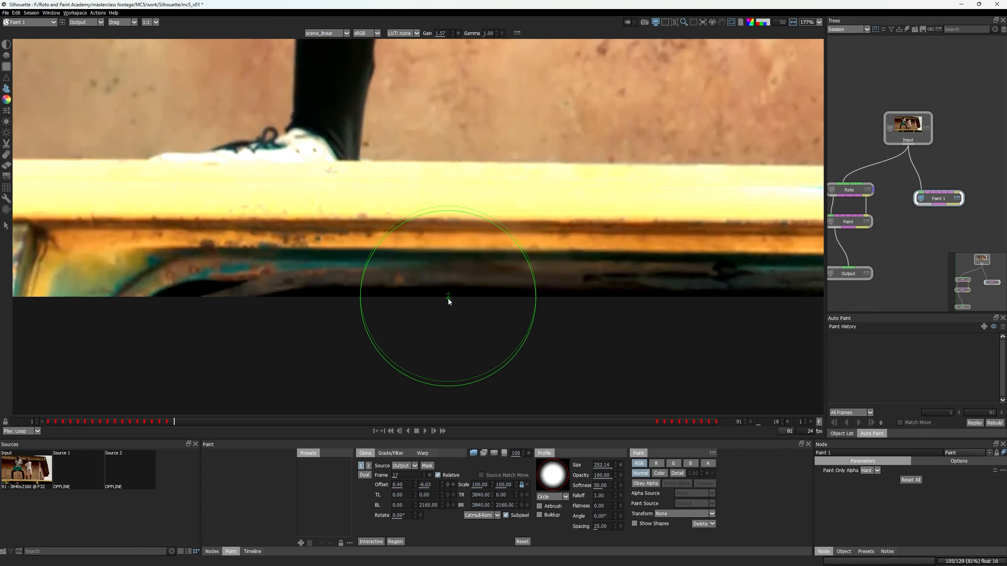
{"action": "key", "text": "o"}
{"action": "mouse_move", "coordinate": [400, 322]}
{"action": "left_mouse_down"}
{"action": "mouse_move", "coordinate": [511, 310]}
{"action": "mouse_move", "coordinate": [462, 309]}
{"action": "mouse_move", "coordinate": [502, 337]}
{"action": "left_mouse_up"}
- Advance to frame 19, set the frame 18 clone source's vertical offset to -7.31 and clean the head from the window edge
{"action": "key", "text": "x"}
{"action": "key", "text": "o"}
{"action": "key", "text": "Down"}
{"action": "key", "text": "o"}
{"action": "key", "text": "o"}
{"action": "key", "text": "o"}
- Advance to frame 20 and clone the clean window edge from frame 19 over the head
{"action": "key", "text": "x"}
{"action": "key", "text": "o"}
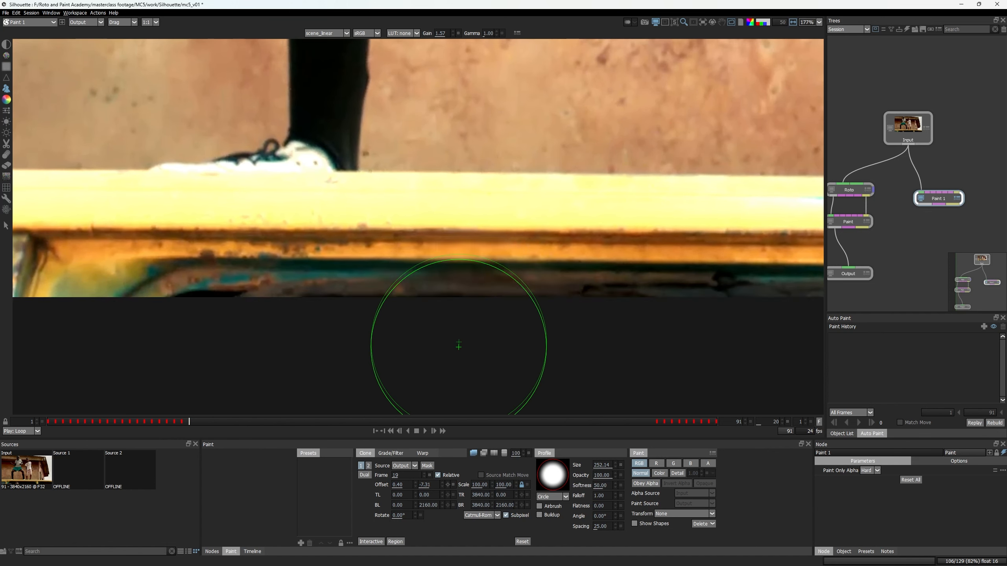
{"action": "key", "text": "o"}
- Advance to frame 21, set the frame 20 clone source offset to 0.40, -7.31 and clone the window edge over the head
{"action": "key", "text": "Right"}
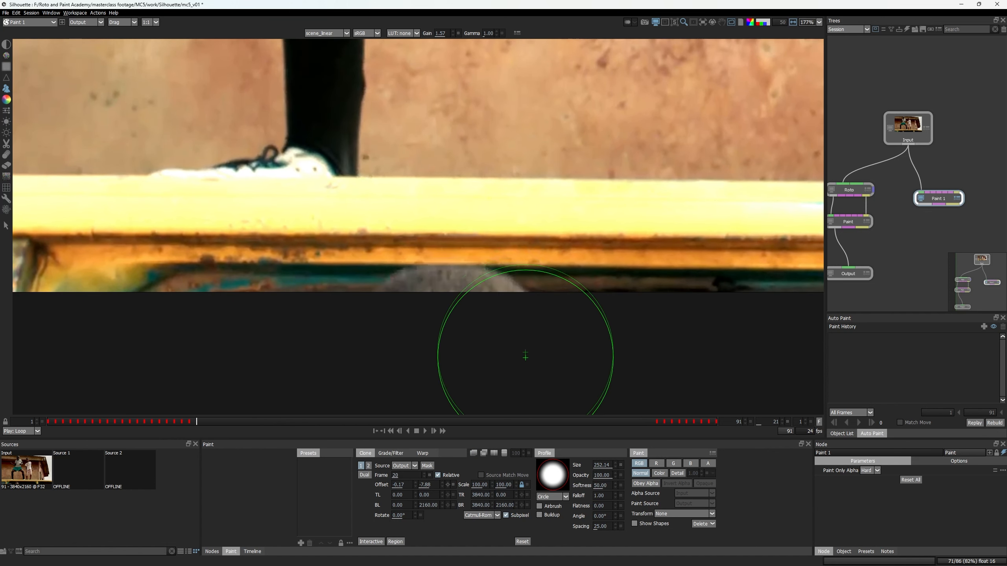
{"action": "key", "text": "o"}
{"action": "key", "text": "o"}
{"action": "key", "text": "o"}
{"action": "key", "text": "Up"}
{"action": "key", "text": "Left"}
{"action": "key", "text": "o"}
{"action": "key", "text": "o"}
{"action": "key", "text": "o"}
{"action": "mouse_move", "coordinate": [431, 341]}
{"action": "left_mouse_down"}
{"action": "mouse_move", "coordinate": [422, 329]}
{"action": "mouse_move", "coordinate": [512, 342]}
{"action": "left_mouse_up"}
- Advance to frame 22 and clone the window edge from frame 21 over the sliver of head at the image's lower edge
{"action": "key", "text": "x"}
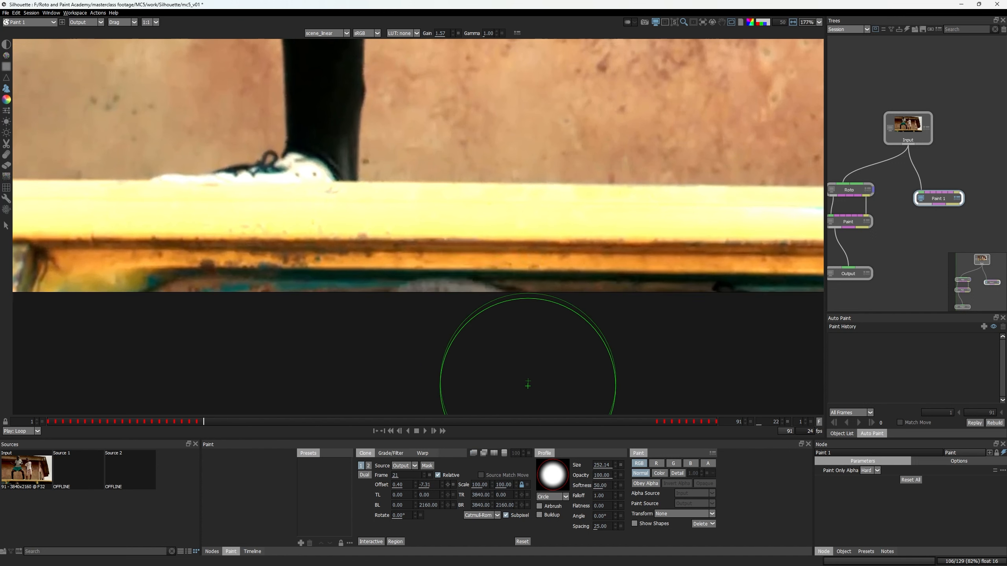
{"action": "key", "text": "o"}
{"action": "key", "text": "o"}
{"action": "key", "text": "o"}
{"action": "key", "text": "o"}
{"action": "left_click_drag", "start_coordinate": [441, 337], "coordinate": [459, 323]}
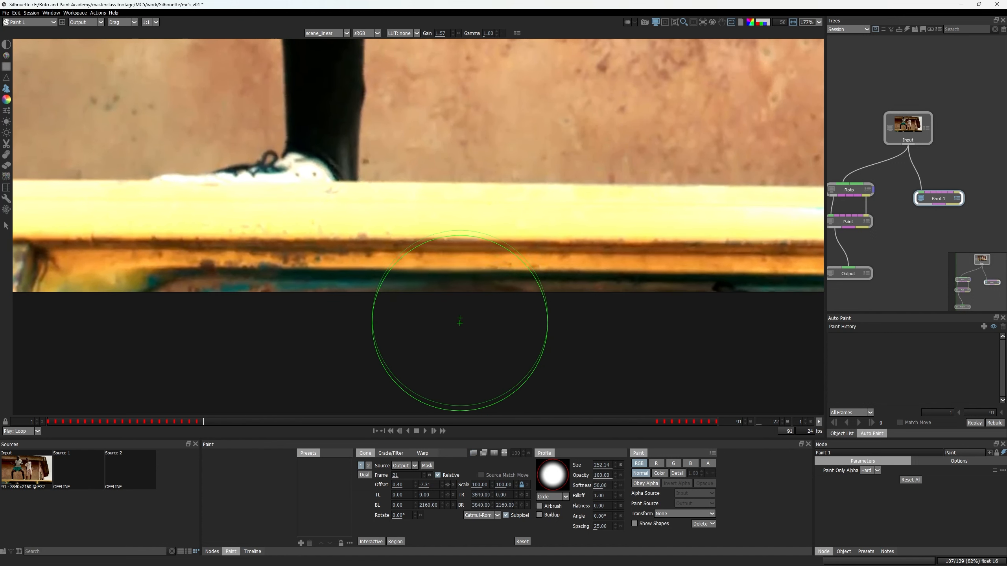
- Clean the lower image edge on frames 23 and 24 with vertical clone offsets of -6.18 and -5.61, reducing the brush size to 75.34
{"action": "key", "text": "Right"}
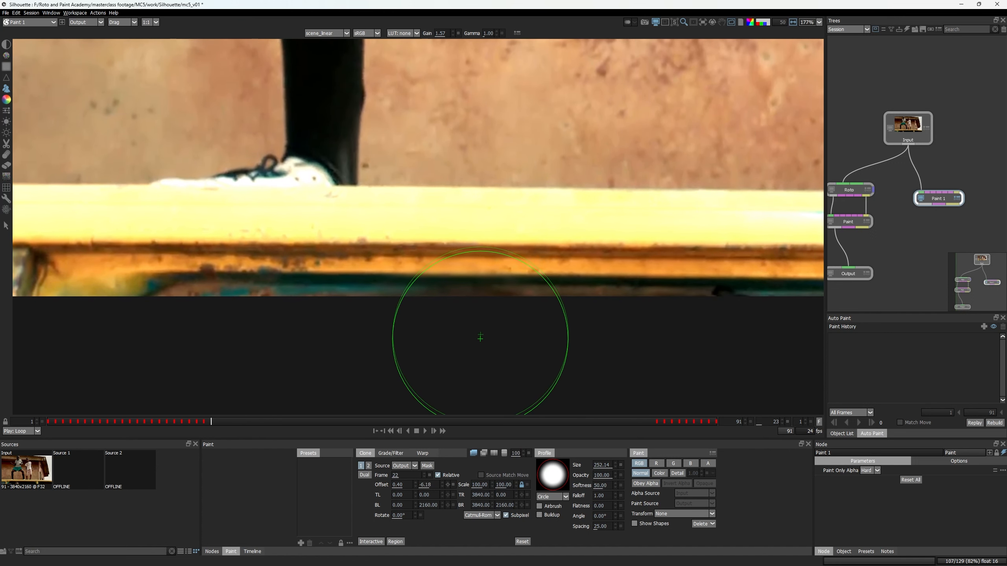
{"action": "left_click_drag", "start_coordinate": [493, 319], "coordinate": [443, 301], "text": "ctrl"}
{"action": "key", "text": "Right"}
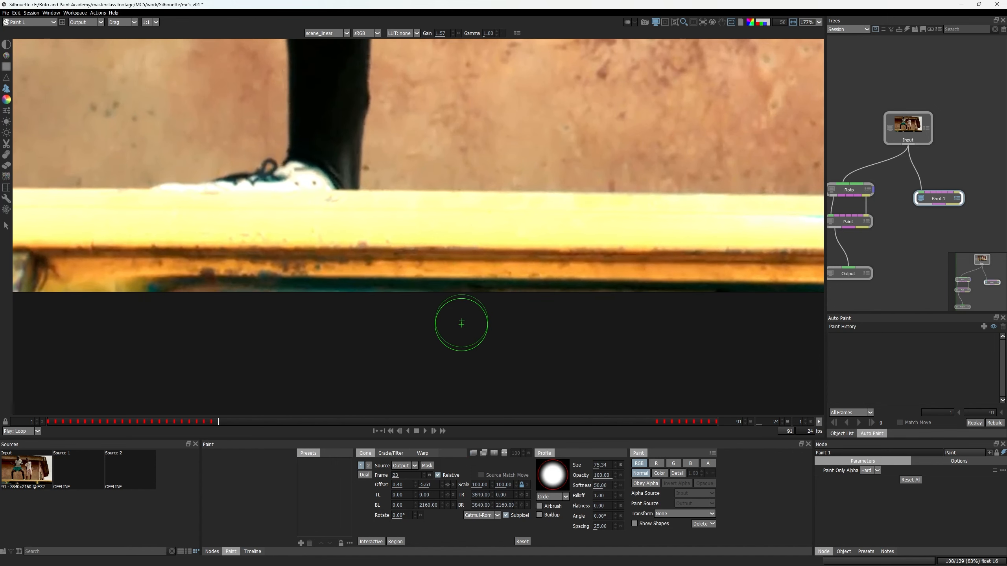
{"action": "left_click", "coordinate": [462, 312]}
- Step forward to frame 29 and back to frame 25 to examine where the next head enters the shot
{"action": "key", "text": "Right"}
{"action": "key", "text": "Right"}
{"action": "key", "text": "Right"}
{"action": "key", "text": "Right"}
{"action": "scroll", "coordinate": [427, 281], "scroll_direction": "down", "scroll_amount": 4}
{"action": "mouse_move", "coordinate": [560, 356]}
{"action": "middle_mouse_down"}
{"action": "mouse_move", "coordinate": [427, 281]}
{"action": "mouse_move", "coordinate": [353, 281]}
{"action": "middle_mouse_up"}
{"action": "key", "text": "Left"}
{"action": "scroll", "coordinate": [376, 269], "scroll_direction": "down", "scroll_amount": 2}
{"action": "key", "text": "Right"}
{"action": "key", "text": "Right"}
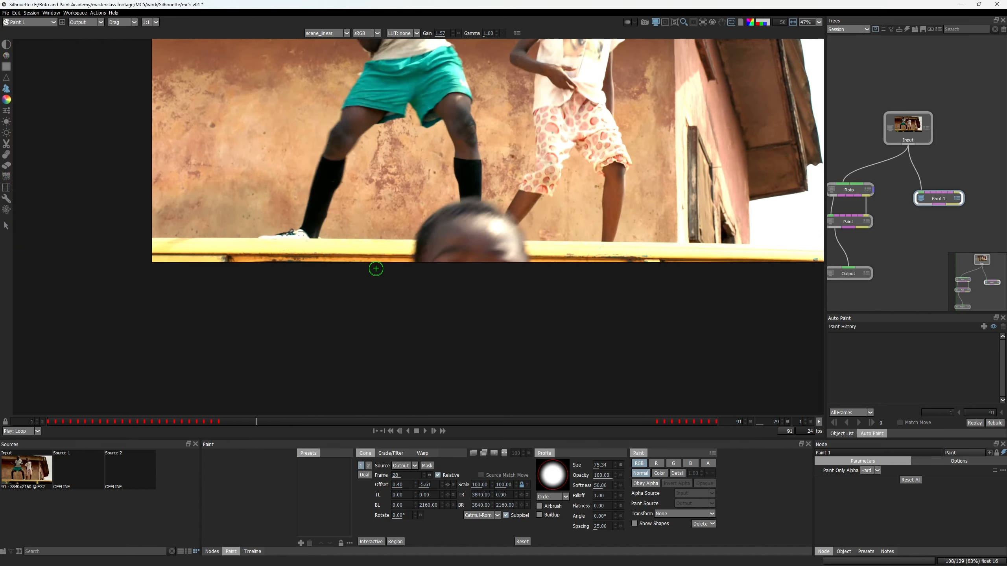
{"action": "key", "text": "Left"}
{"action": "key", "text": "Left"}
{"action": "key", "text": "Left"}
{"action": "key", "text": "Left"}
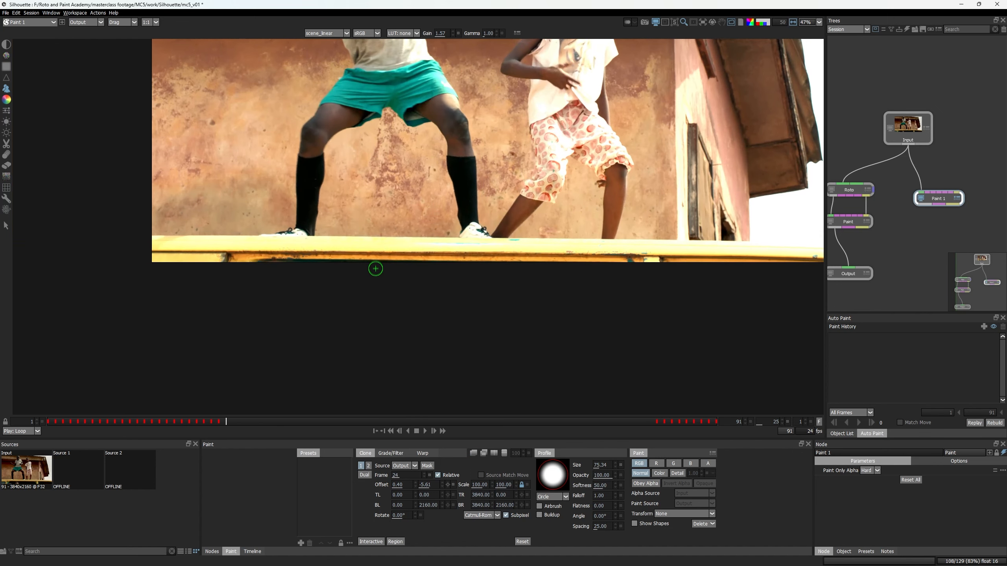
- Return to frame 1 and play the cleaned section through to frame 29 to review the paint work
{"action": "scroll", "coordinate": [362, 296], "scroll_direction": "up", "scroll_amount": 2}
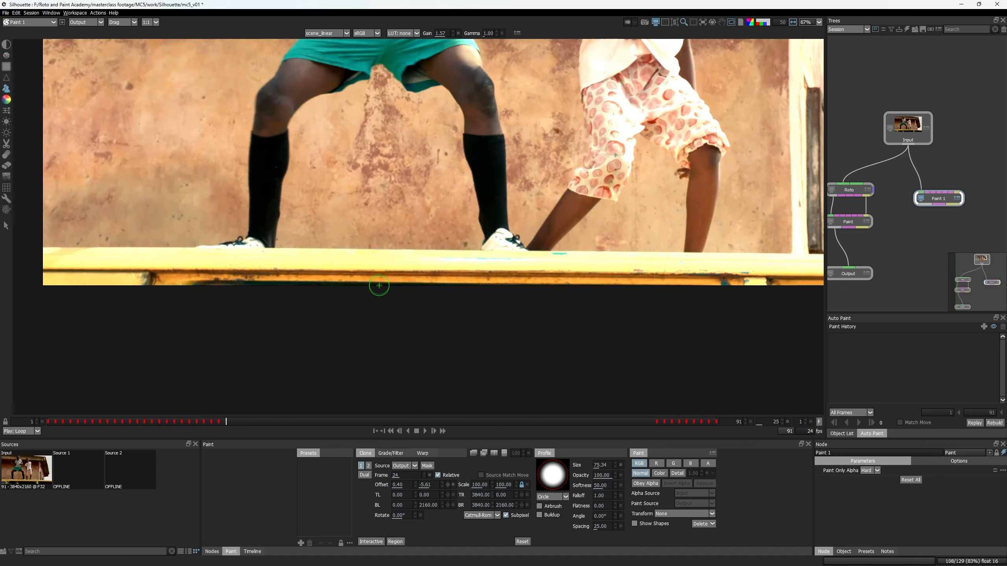
{"action": "key", "text": "Left"}
{"action": "key", "text": "Left"}
{"action": "key", "text": "Left"}
{"action": "key", "text": "Left"}
{"action": "key", "text": "j"}
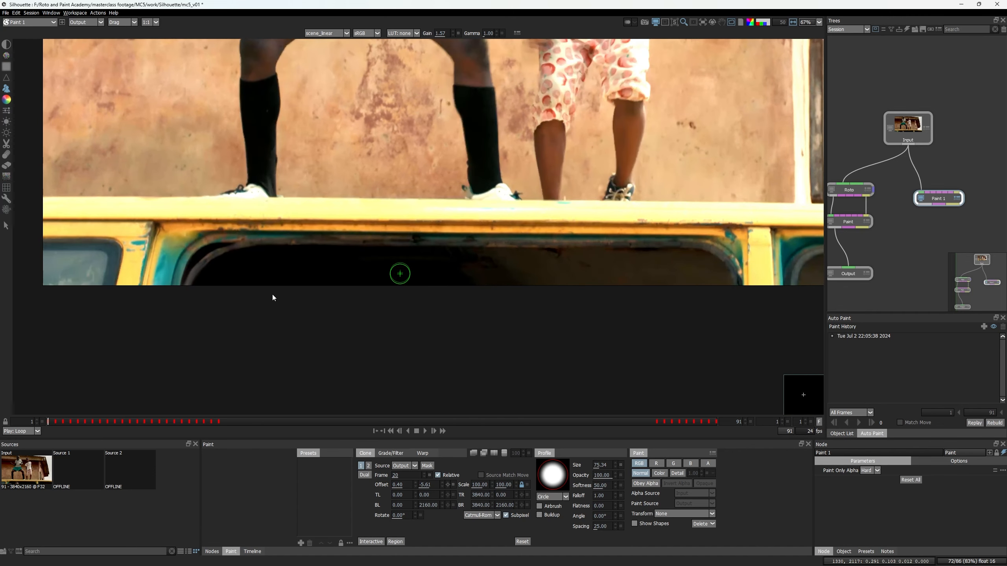
{"action": "key", "text": "l"}
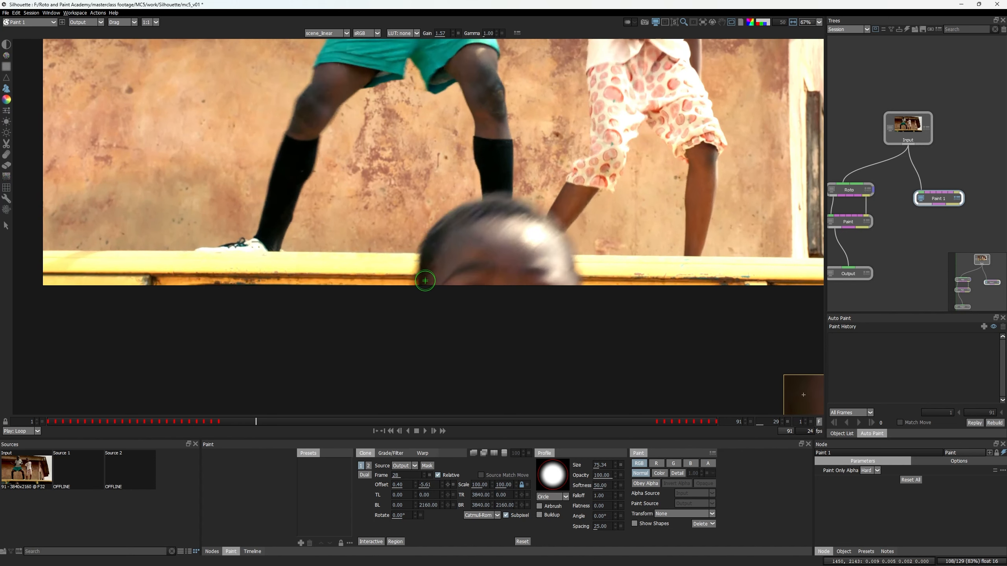
- Step back and forth around frame 26 to examine how the next head rises over the roof edge
{"action": "key", "text": "Right"}
{"action": "key", "text": "Left"}
{"action": "key", "text": "Left"}
{"action": "key", "text": "Left"}
{"action": "key", "text": "Left"}
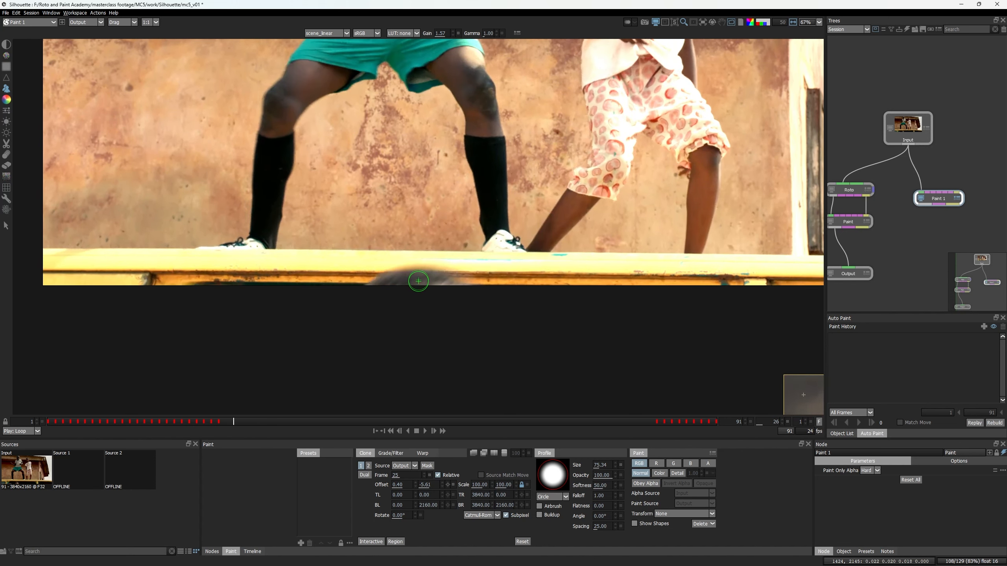
{"action": "key", "text": "Left"}
{"action": "key", "text": "Right"}
{"action": "key", "text": "Right"}
{"action": "key", "text": "Left"}
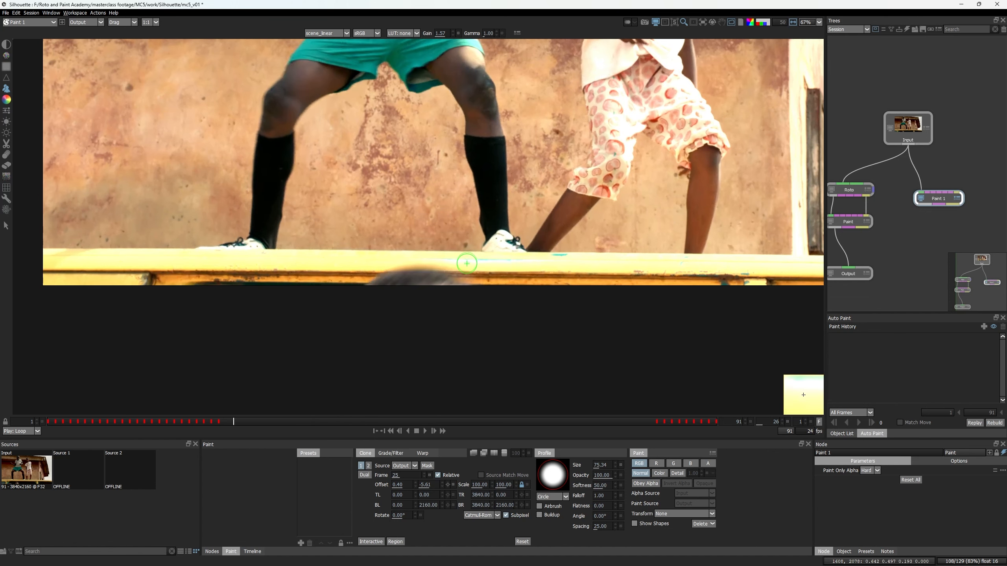
- Compare frames 24, 25 and 26 up close to examine how the roof edge shifts where the head enters
{"action": "scroll", "coordinate": [462, 264], "scroll_direction": "up", "scroll_amount": 4}
{"action": "key", "text": "Left"}
{"action": "key", "text": "Left"}
{"action": "key", "text": "Right"}
{"action": "scroll", "coordinate": [437, 275], "scroll_direction": "up", "scroll_amount": 3}
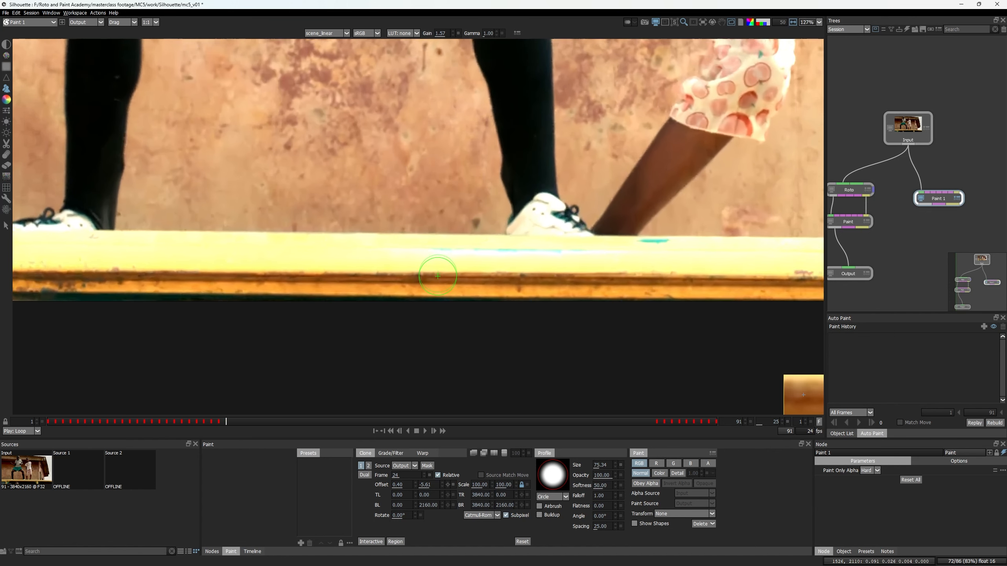
{"action": "key", "text": "Left"}
{"action": "key", "text": "Right"}
{"action": "key", "text": "Right"}
{"action": "key", "text": "Left"}
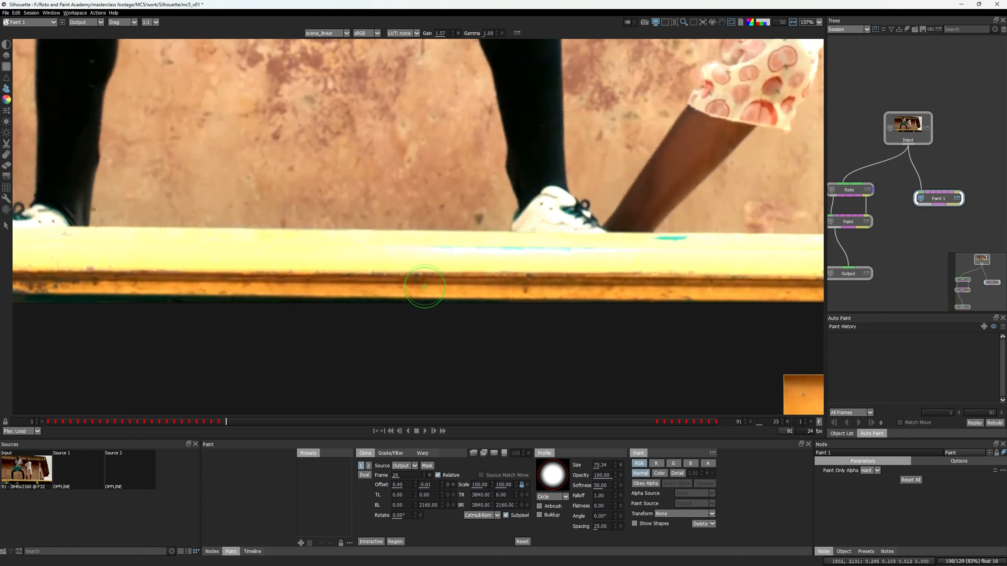
{"action": "key", "text": "Right"}
- Align cleaned frame 25 with frame 26 by setting the clone offset to -0.33, -4.15, comparing the overlay along the roof edge
{"action": "key", "text": "o"}
{"action": "key", "text": "o"}
{"action": "key", "text": "o"}
{"action": "key", "text": "o"}
{"action": "key", "text": "o"}
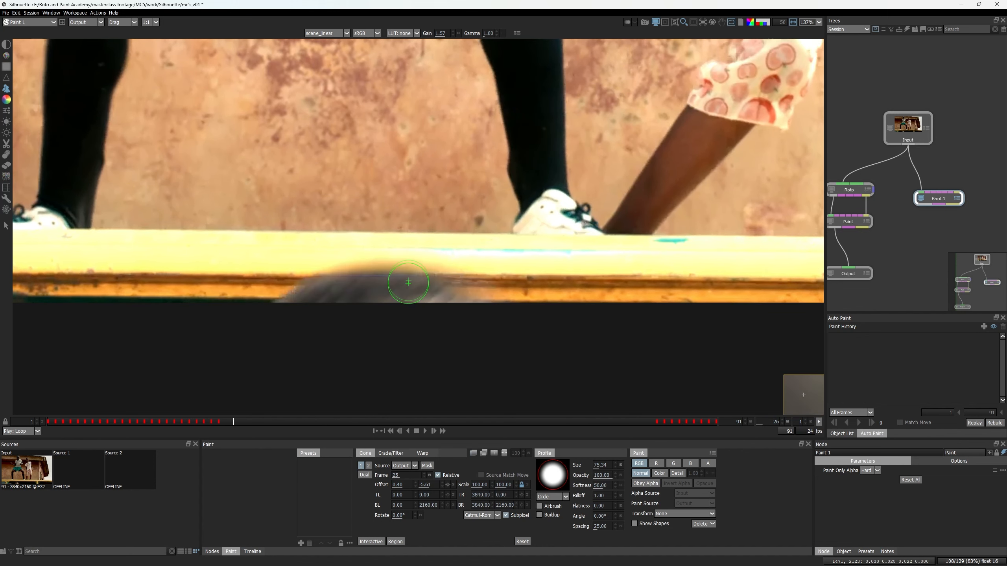
{"action": "key", "text": "KP_8"}
{"action": "key", "text": "KP_6"}
{"action": "key", "text": "KP_8"}
{"action": "key", "text": "o"}
{"action": "key", "text": "o"}
{"action": "key", "text": "o"}
{"action": "key", "text": "o"}
{"action": "key", "text": "o"}
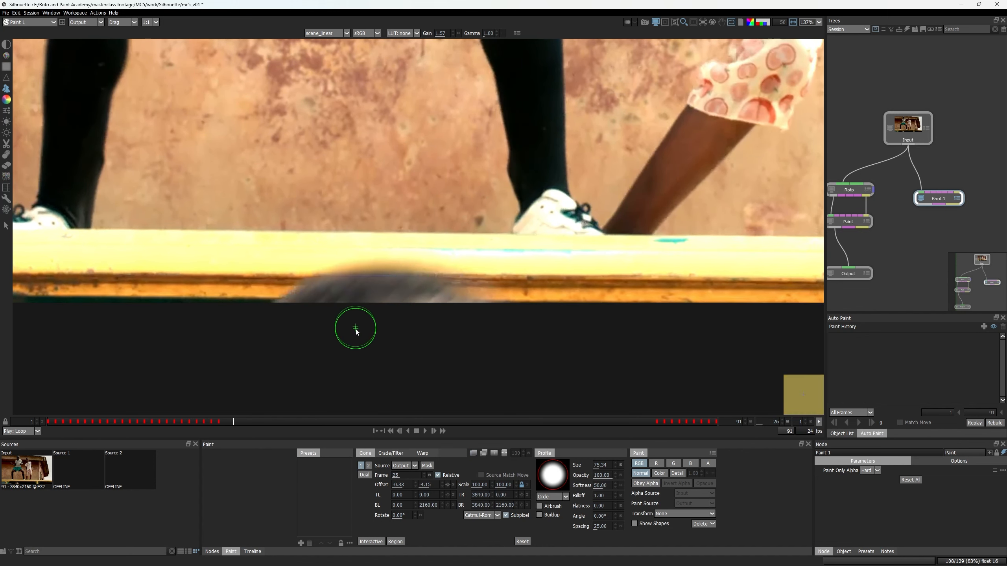
- Enlarge the brush to 134.45 and clone frame 25 over the head at frame 26's lower edge
{"action": "left_click_drag", "start_coordinate": [356, 329], "coordinate": [371, 330], "text": "ctrl"}
{"action": "key", "text": "o"}
{"action": "key", "text": "o"}
{"action": "left_click_drag", "start_coordinate": [394, 290], "coordinate": [326, 294]}
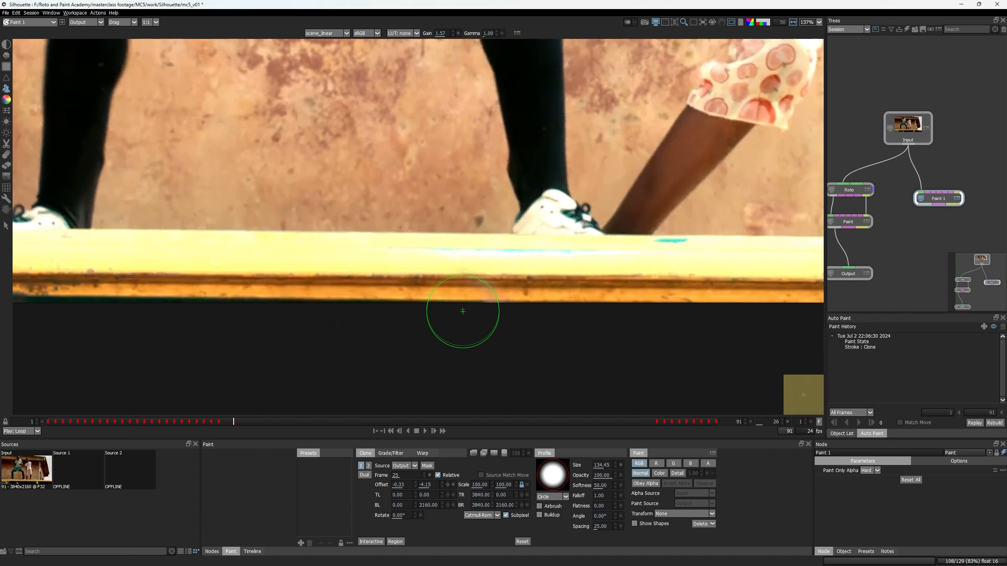
- Paint out the larger head on frame 27 by cloning from cleaned frame 26 with the same offset
{"action": "key", "text": "Right"}
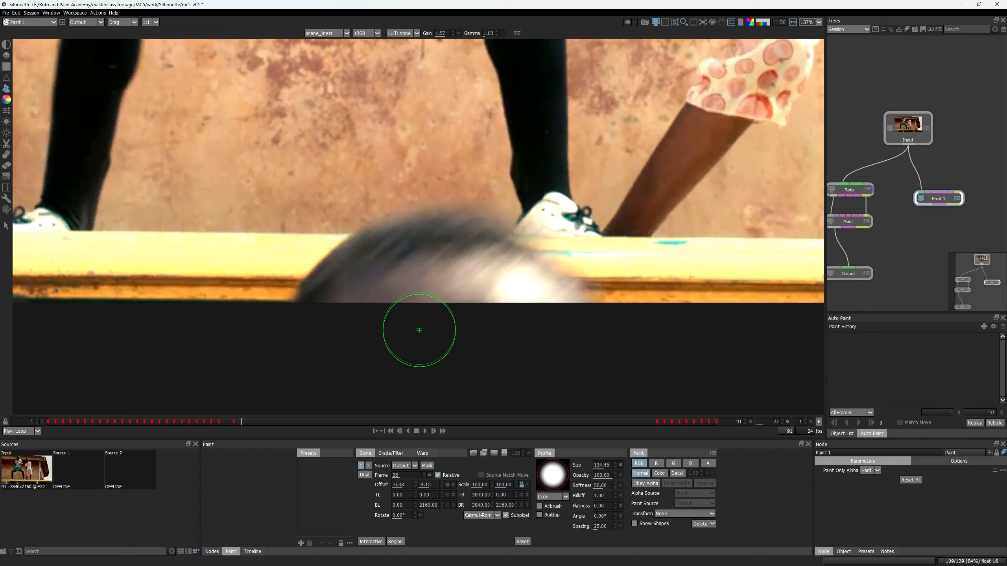
{"action": "key", "text": "o"}
{"action": "key", "text": "o"}
{"action": "key", "text": "o"}
{"action": "key", "text": "o"}
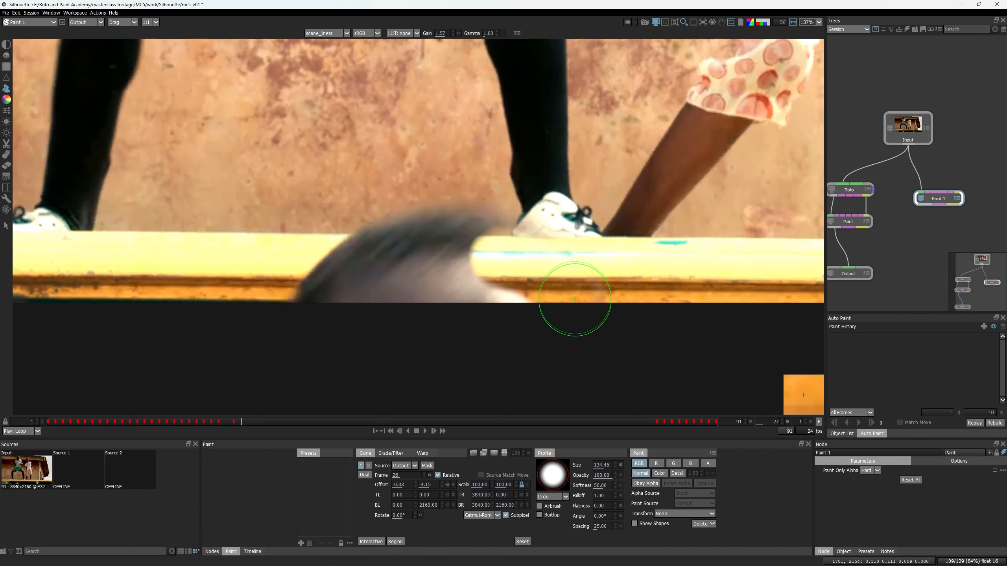
{"action": "mouse_move", "coordinate": [499, 315]}
{"action": "left_mouse_down"}
{"action": "mouse_move", "coordinate": [478, 240]}
{"action": "mouse_move", "coordinate": [483, 251]}
{"action": "mouse_move", "coordinate": [441, 234]}
{"action": "mouse_move", "coordinate": [330, 270]}
{"action": "mouse_move", "coordinate": [321, 309]}
{"action": "mouse_move", "coordinate": [445, 292]}
{"action": "mouse_move", "coordinate": [474, 316]}
{"action": "left_mouse_up"}
- Review the cleaned frames 26 and 27, return to frame 1 and save the project
{"action": "key", "text": "Right"}
{"action": "scroll", "coordinate": [474, 316], "scroll_direction": "down", "scroll_amount": 10}
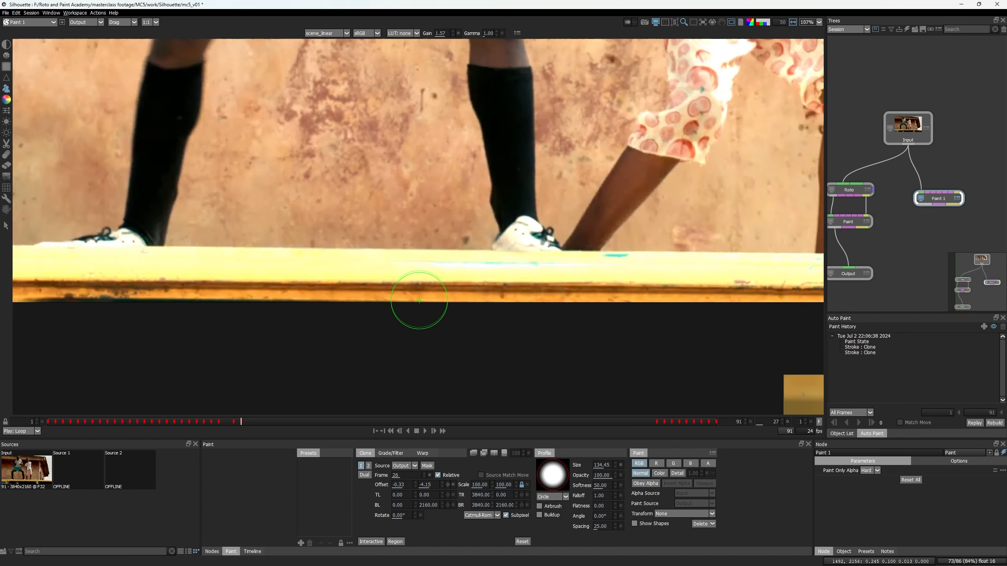
{"action": "key", "text": "Left"}
{"action": "scroll", "coordinate": [445, 307], "scroll_direction": "up", "scroll_amount": 6}
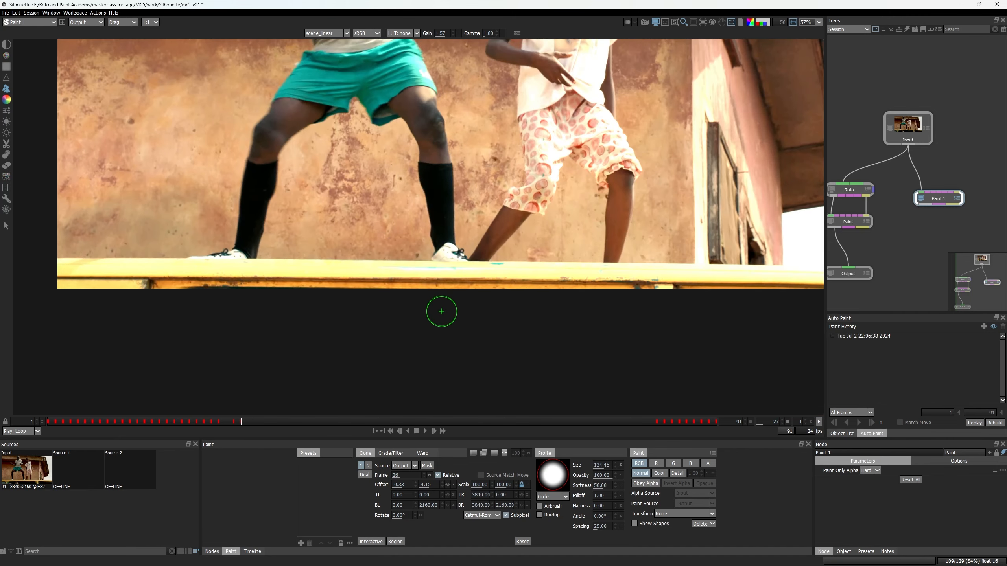
{"action": "key", "text": "Right"}
{"action": "key", "text": "Right"}
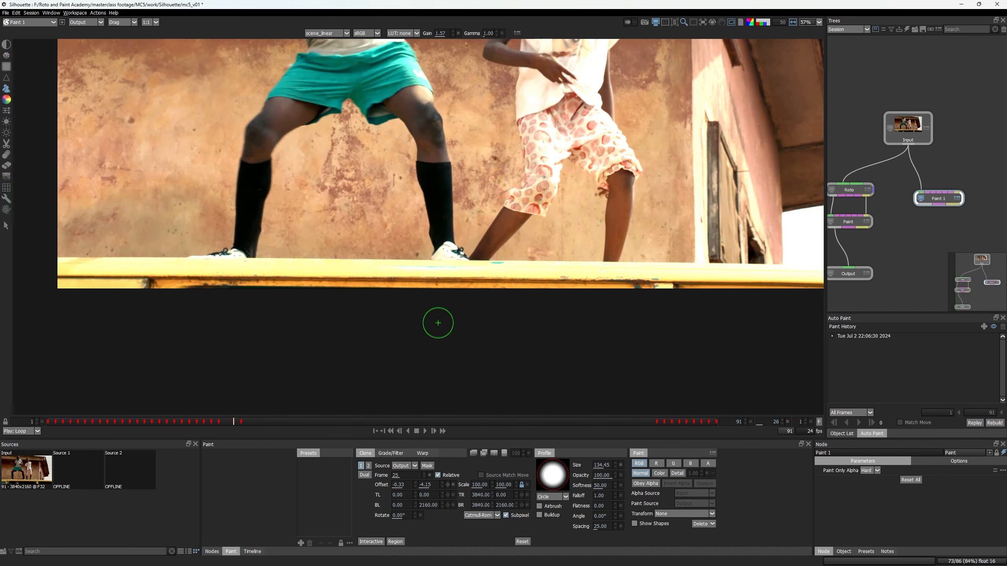
{"action": "key", "text": "Home"}
{"action": "scroll", "coordinate": [436, 325], "scroll_direction": "down", "scroll_amount": 2}
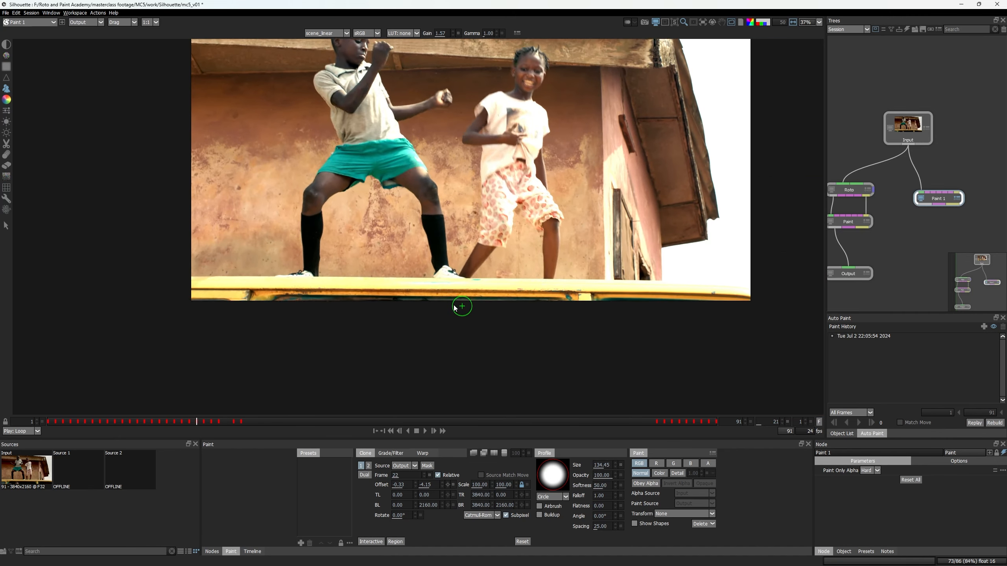
{"action": "mouse_move", "coordinate": [331, 308]}
{"action": "left_mouse_down"}
{"action": "mouse_move", "coordinate": [425, 281]}
{"action": "mouse_move", "coordinate": [798, 269]}
{"action": "mouse_move", "coordinate": [341, 305]}
{"action": "left_mouse_up"}
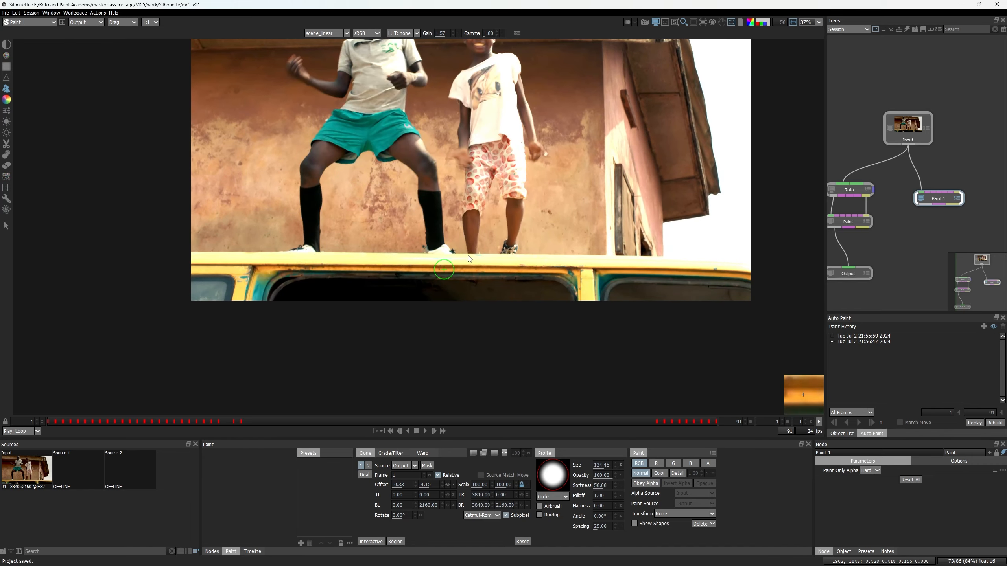
- Add an Output node below the Paint 1 node and connect it to that node's output
{"action": "middle_click_drag", "start_coordinate": [931, 234], "coordinate": [910, 196]}
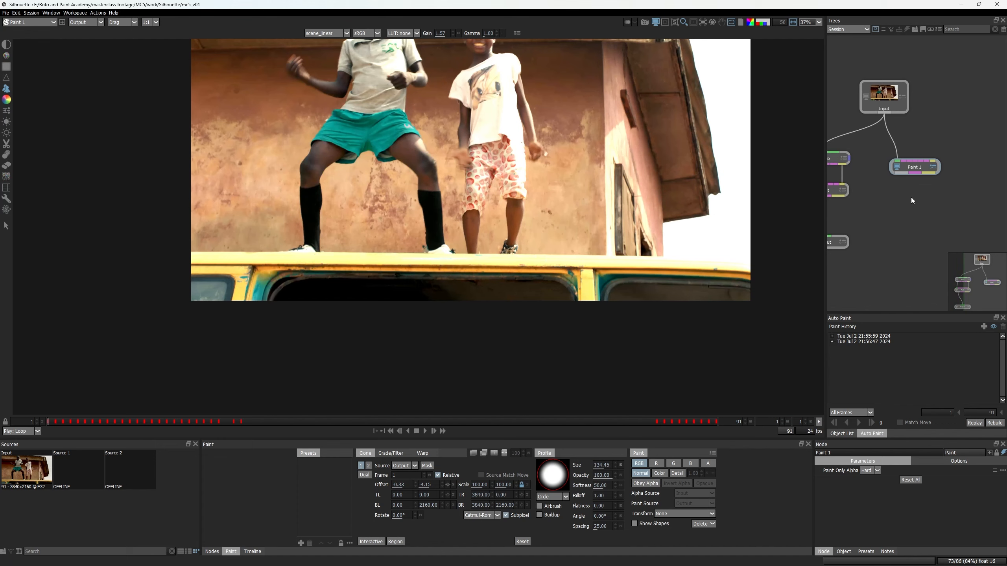
{"action": "key", "text": "Tab"}
{"action": "type", "text": "out"}
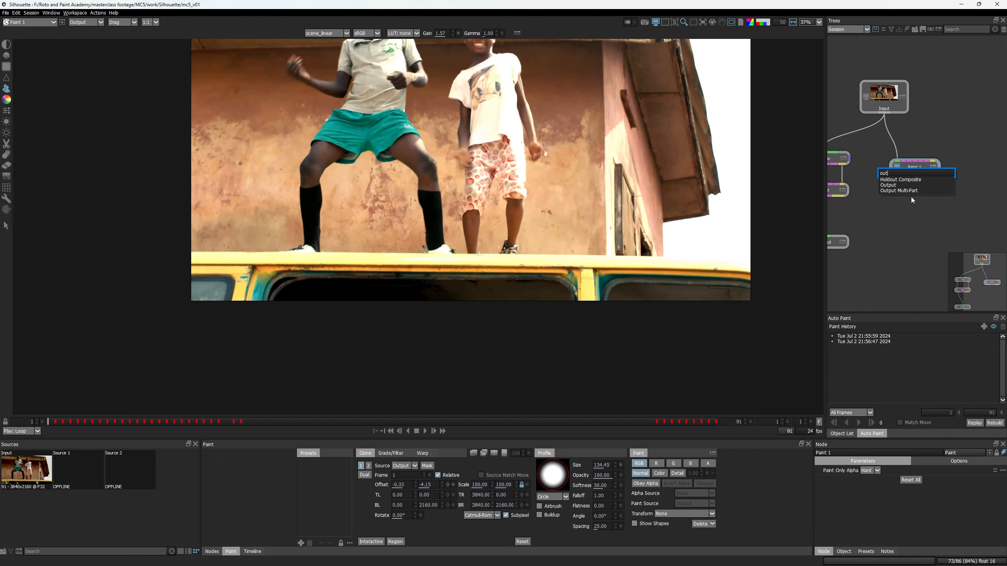
{"action": "key", "text": "Down"}
{"action": "key", "text": "Down"}
{"action": "key", "text": "Return"}
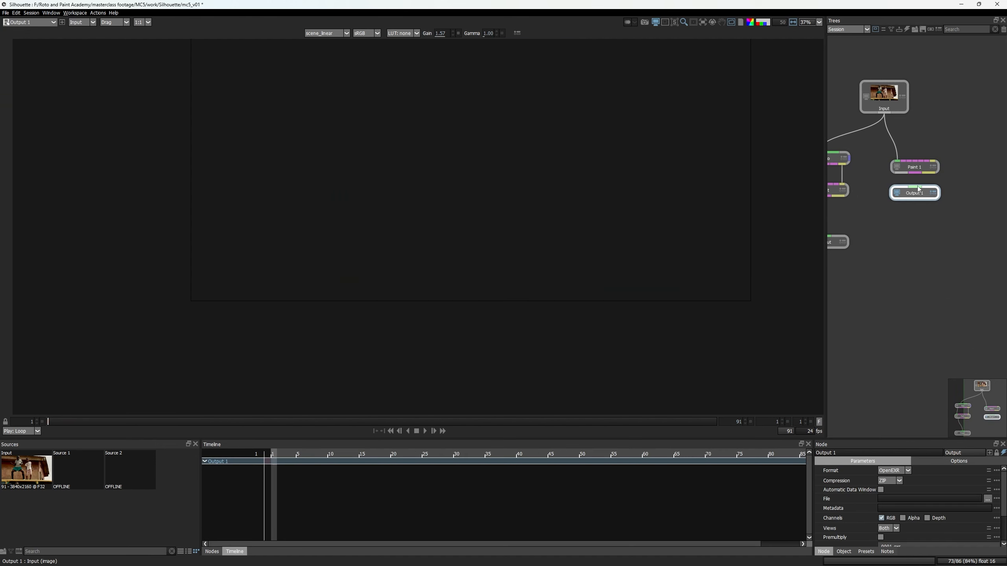
{"action": "left_click_drag", "start_coordinate": [902, 178], "coordinate": [917, 209]}
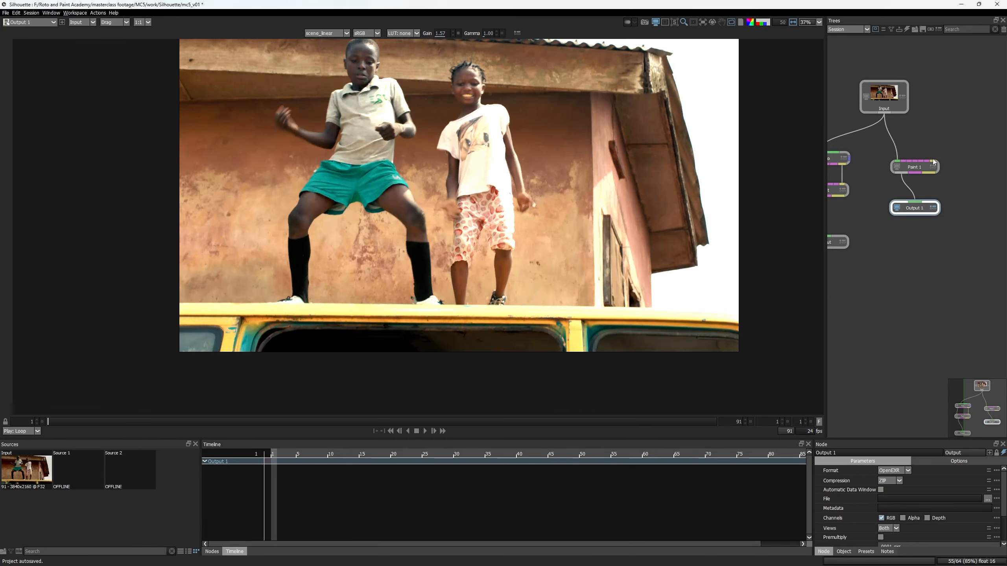
- Feed Paint 1's Paint Only output into the new Output node and view the painted patch on frame 15
{"action": "left_click", "coordinate": [927, 169]}
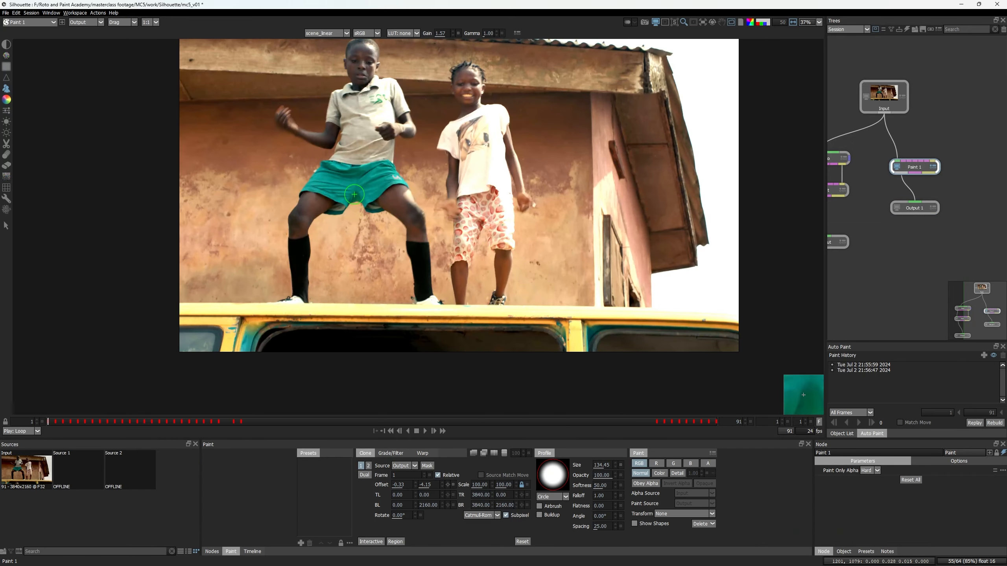
{"action": "left_click", "coordinate": [152, 421]}
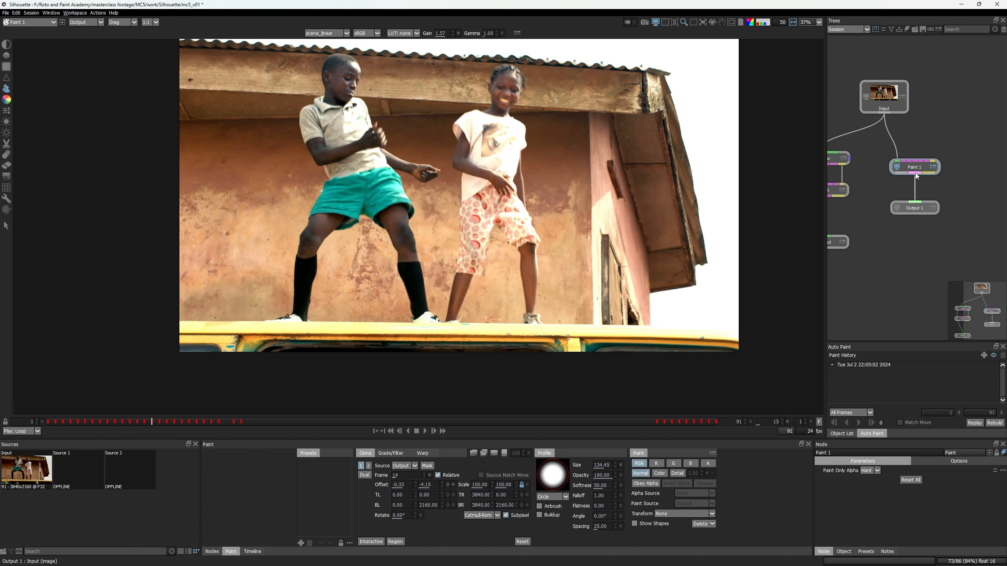
{"action": "left_click", "coordinate": [918, 206]}
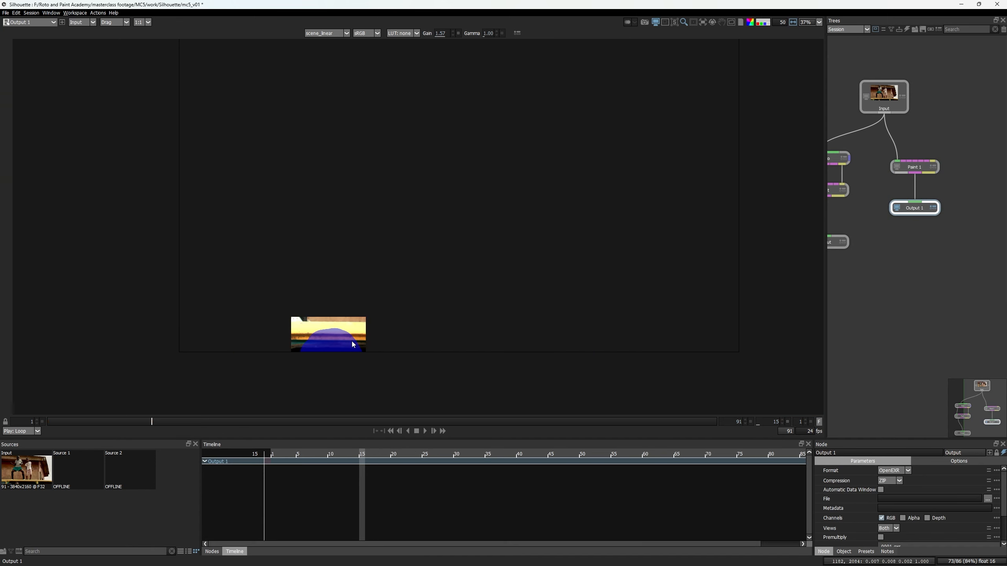
{"action": "middle_click_drag", "start_coordinate": [352, 344], "coordinate": [360, 298]}
{"action": "scroll", "coordinate": [357, 273], "scroll_direction": "up", "scroll_amount": 4}
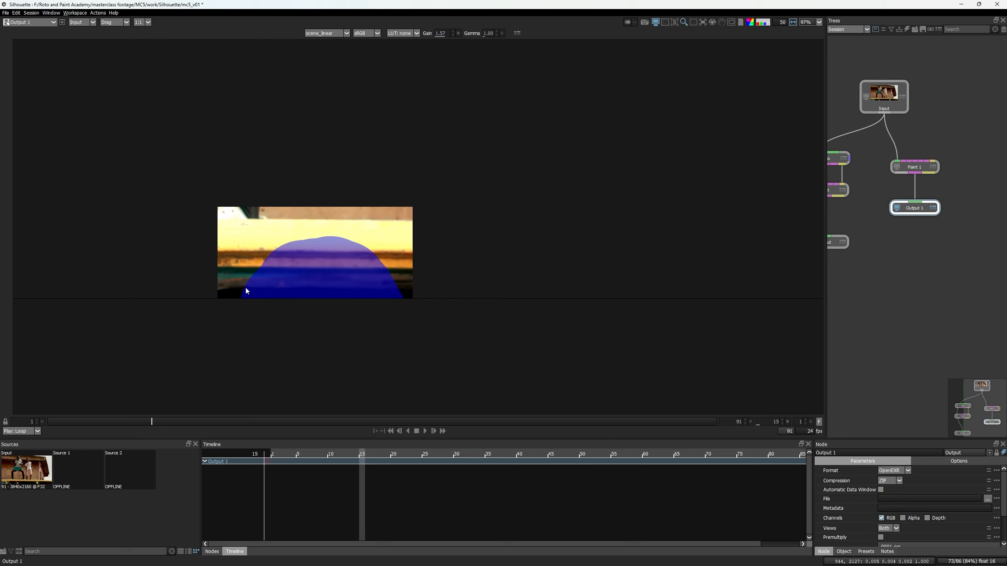
- Toggle the alpha overlay and alpha channel on frame 15 to examine the matte of the painted patch
{"action": "key", "text": "a"}
{"action": "key", "text": "a"}
{"action": "key", "text": "a"}
{"action": "key", "text": "a"}
{"action": "key", "text": "a"}
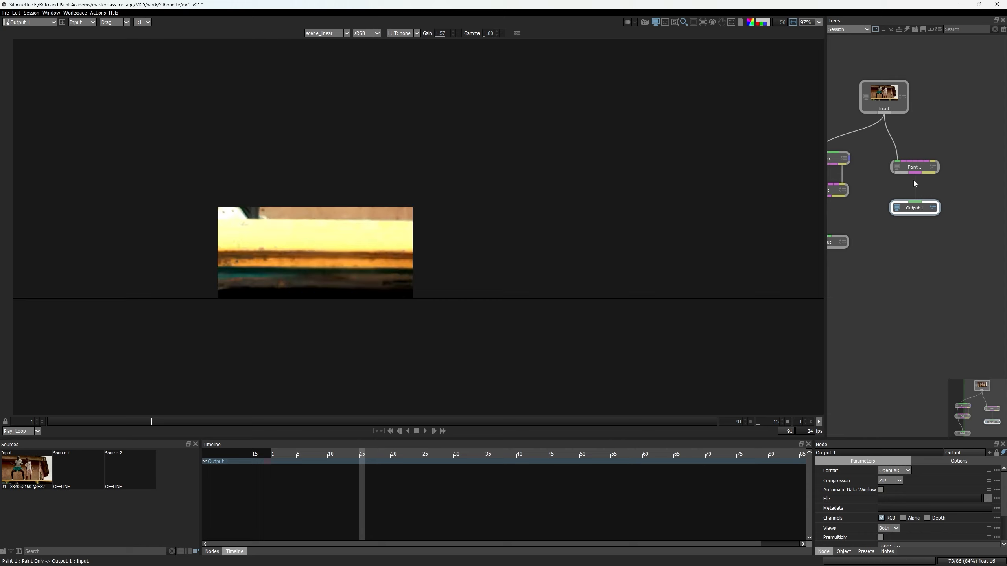
{"action": "mouse_move", "coordinate": [914, 184]}
{"action": "left_mouse_down"}
{"action": "mouse_move", "coordinate": [898, 189]}
{"action": "mouse_move", "coordinate": [902, 168]}
{"action": "mouse_move", "coordinate": [911, 186]}
{"action": "mouse_move", "coordinate": [914, 174]}
{"action": "left_mouse_up"}
{"action": "key", "text": "a"}
{"action": "key", "text": "a"}
{"action": "key", "text": "a"}
{"action": "key", "text": "a"}
{"action": "key", "text": "a"}
{"action": "key", "text": "a"}
{"action": "key", "text": "a"}
{"action": "key", "text": "a"}
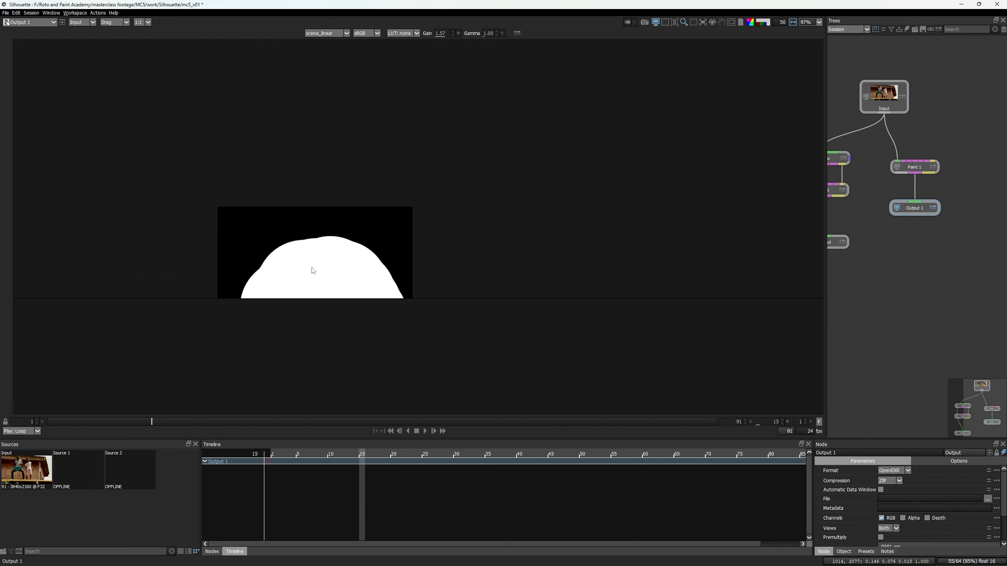
{"action": "key", "text": "a"}
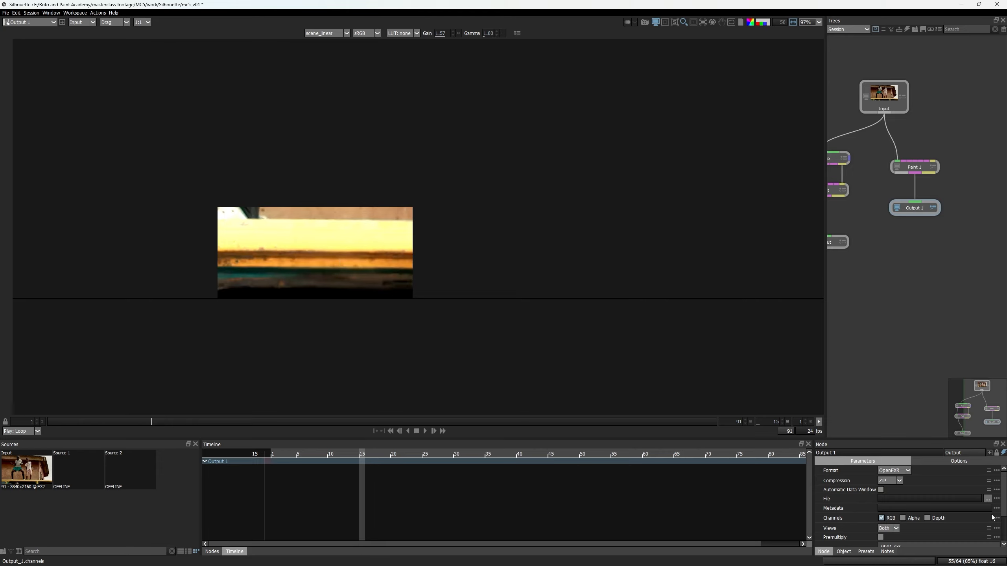
- Copy the export path from the first Output node and reopen the file chooser for Output 1
{"action": "left_click", "coordinate": [987, 499]}
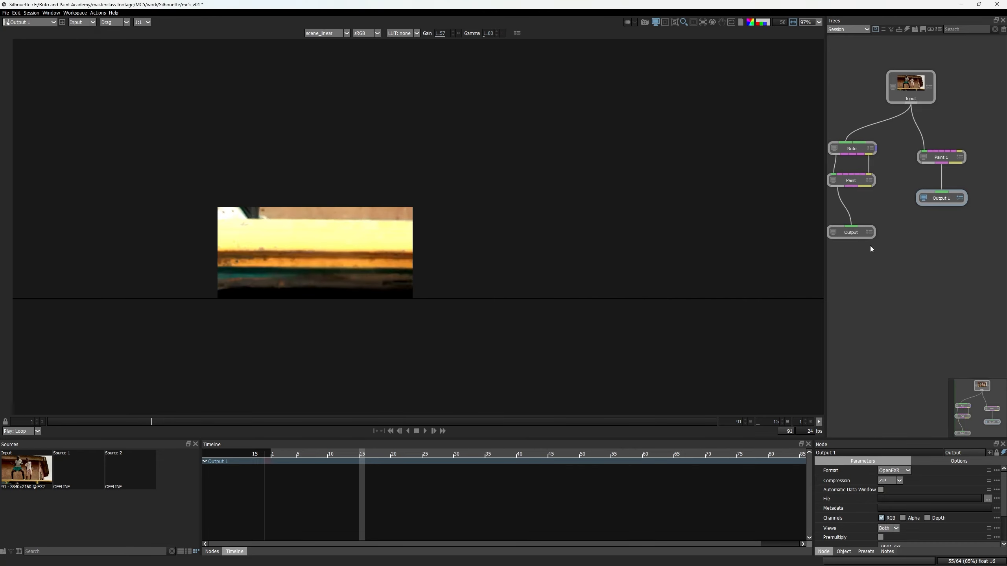
{"action": "left_click", "coordinate": [860, 238]}
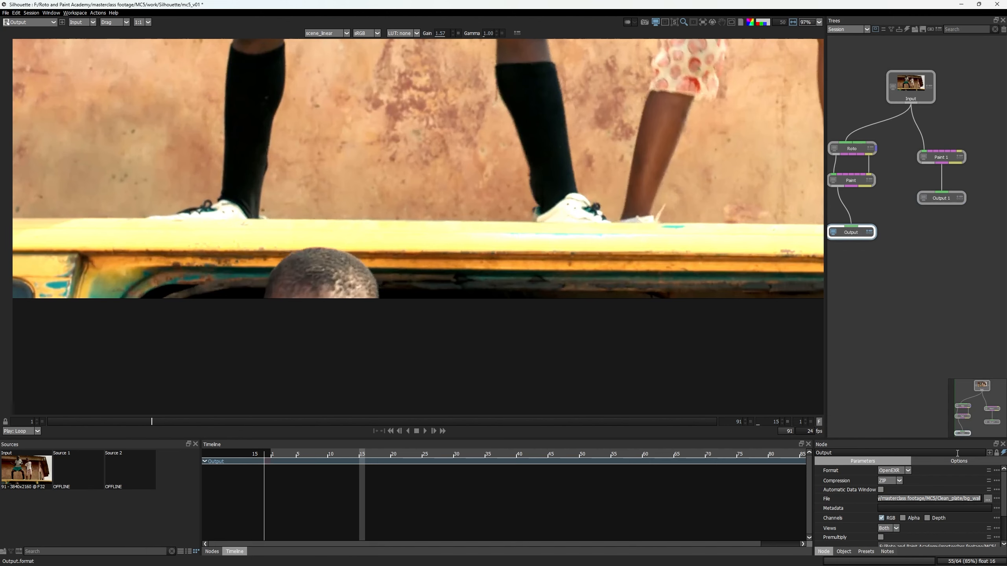
{"action": "left_click", "coordinate": [940, 199]}
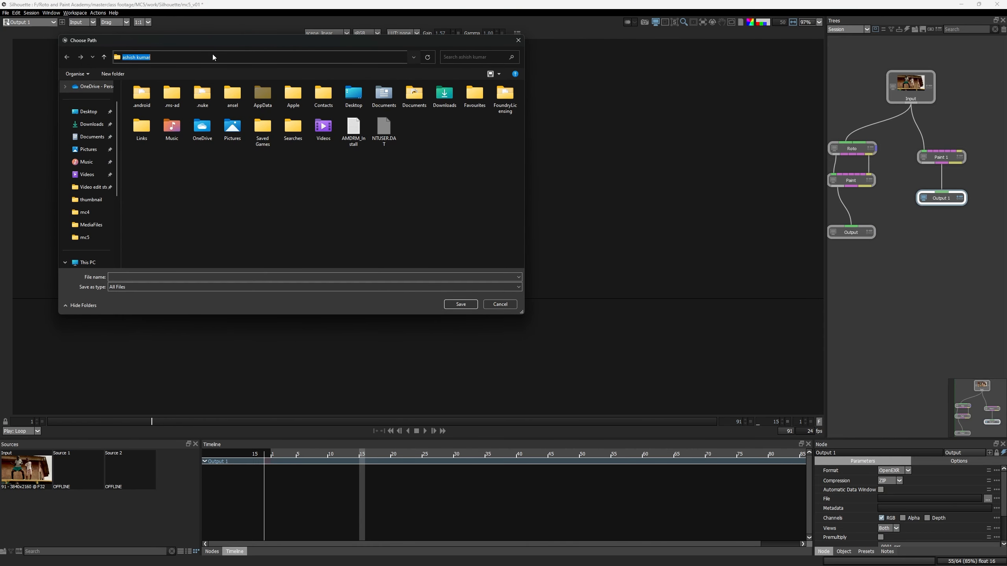
- Browse to F:/Roto and Paint Academy/masterclass footage/MC5/Clean_plate as the export location, dropping bg_wall from the pasted path
{"action": "type", "text": "F:/Roto and Paint Academy/masterclass footage/MC5/Clean_plate/bg_wall"}
{"action": "key", "text": "Return"}
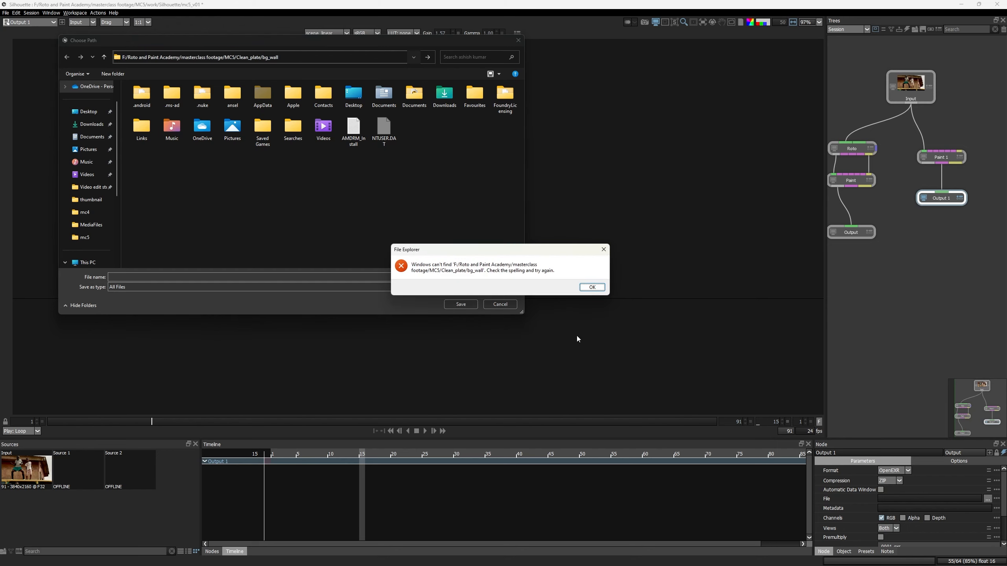
{"action": "left_click", "coordinate": [598, 287]}
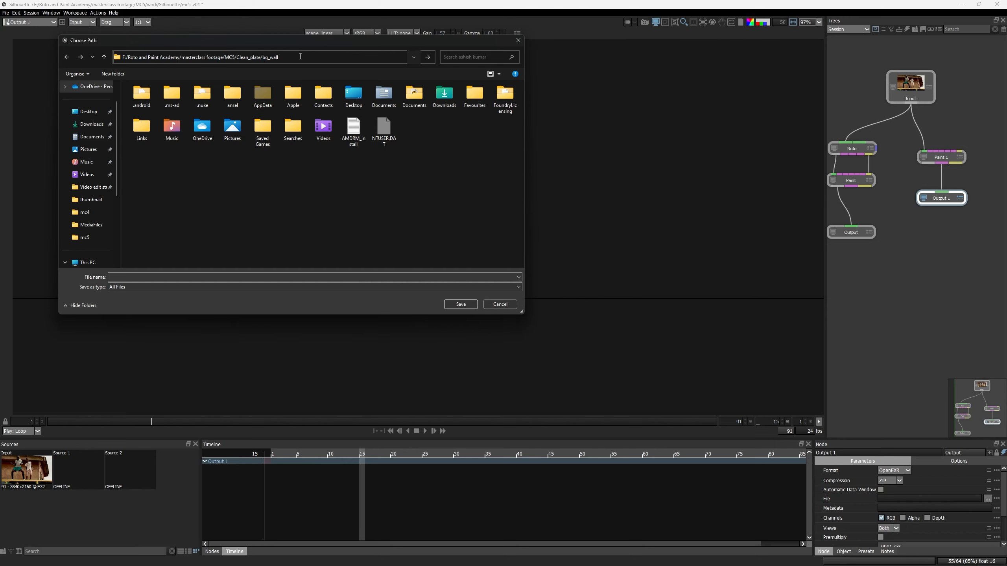
{"action": "key", "text": "Return"}
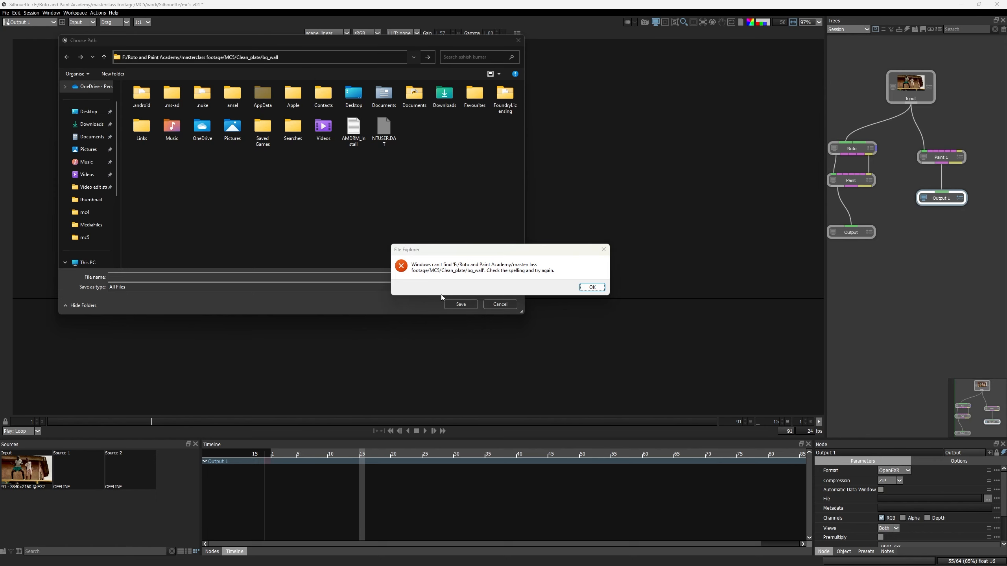
{"action": "left_click", "coordinate": [591, 287]}
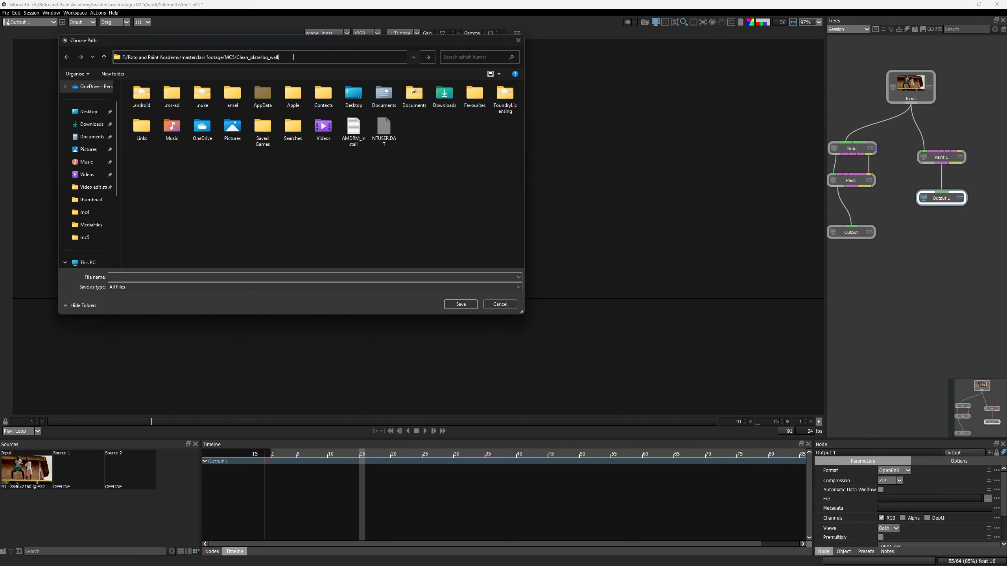
{"action": "key", "text": "Return"}
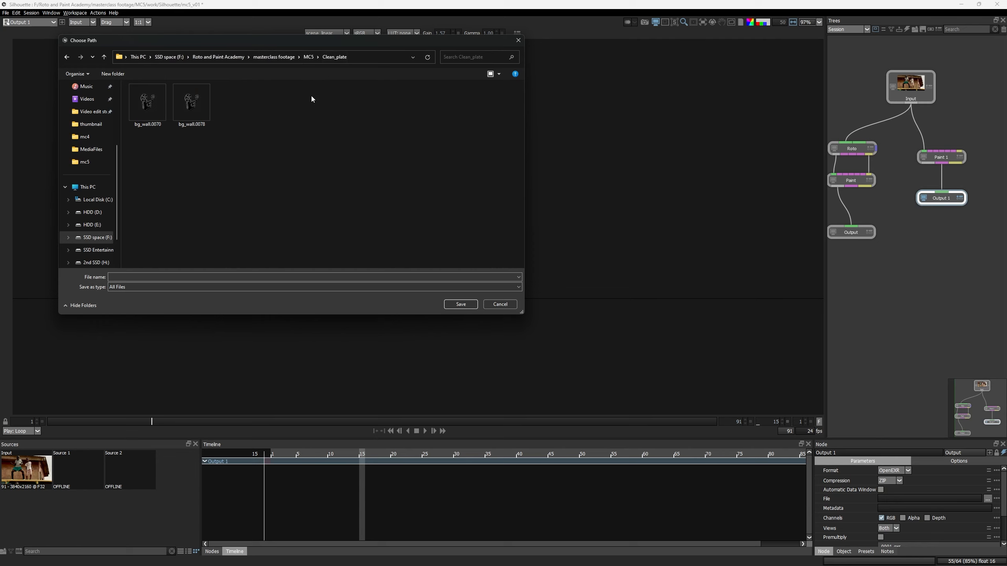
- Create a new folder inside the MC5/Clean_plate folder from Output 1's file chooser
{"action": "left_click", "coordinate": [310, 56]}
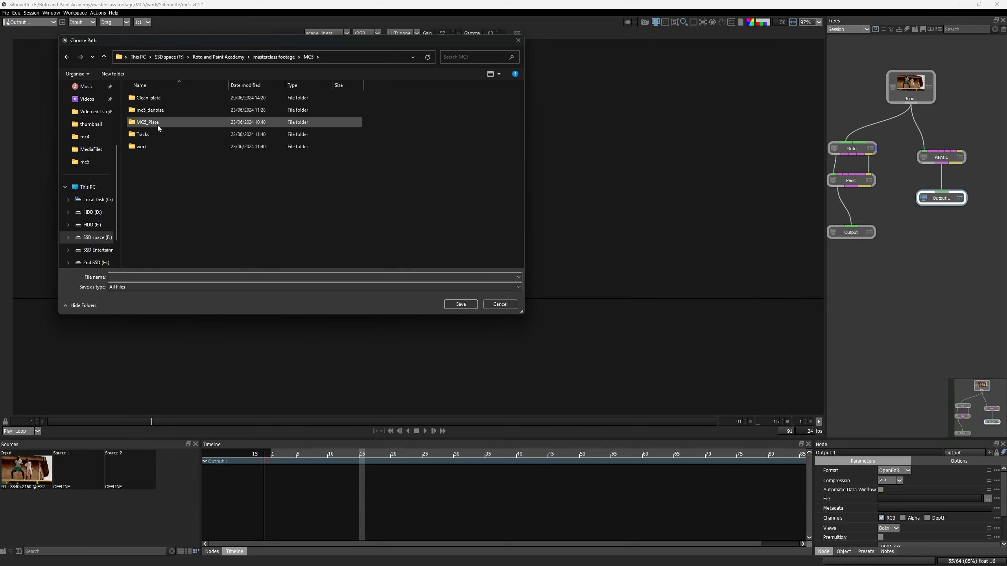
{"action": "double_click", "coordinate": [154, 101]}
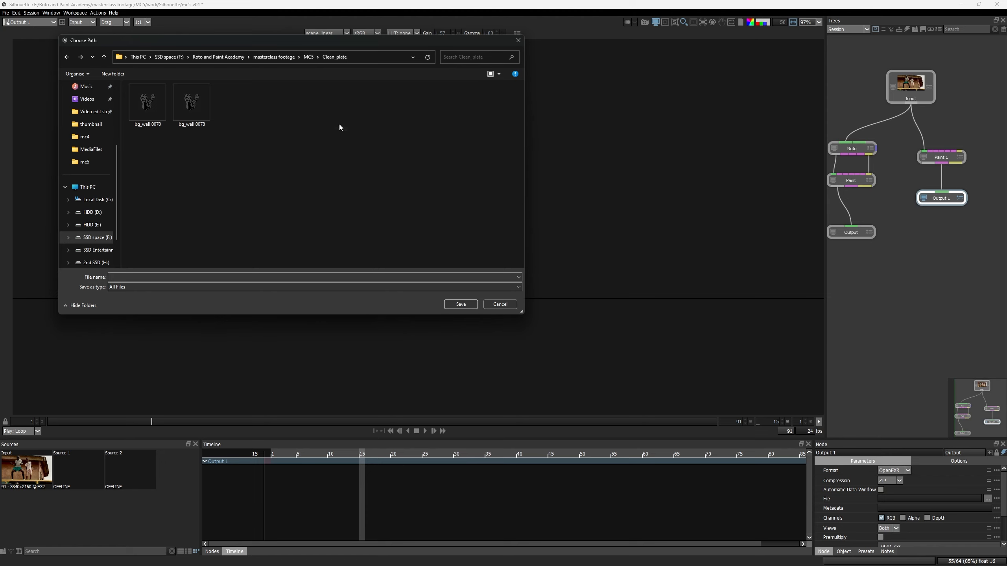
{"action": "key", "text": "ctrl+shift+n"}
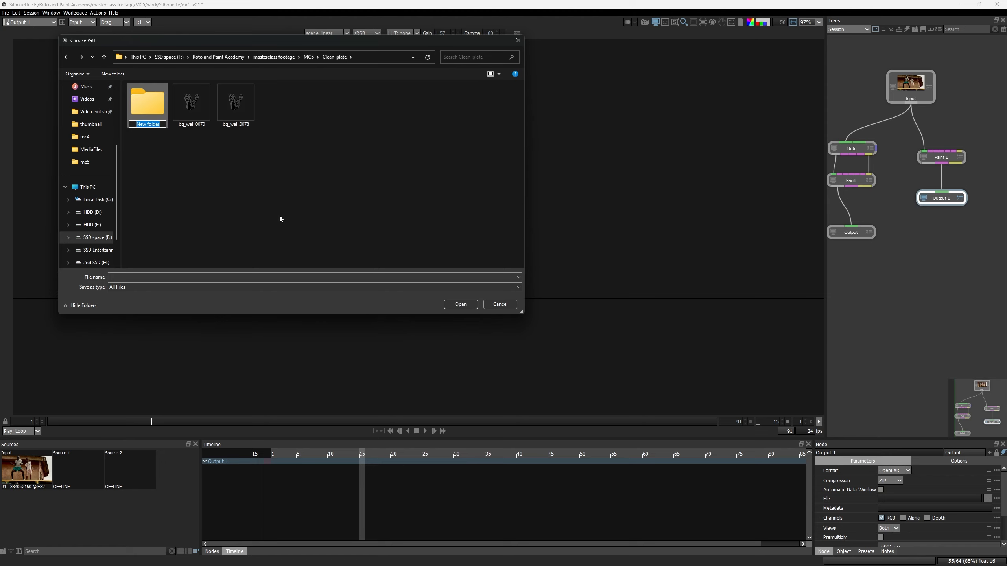
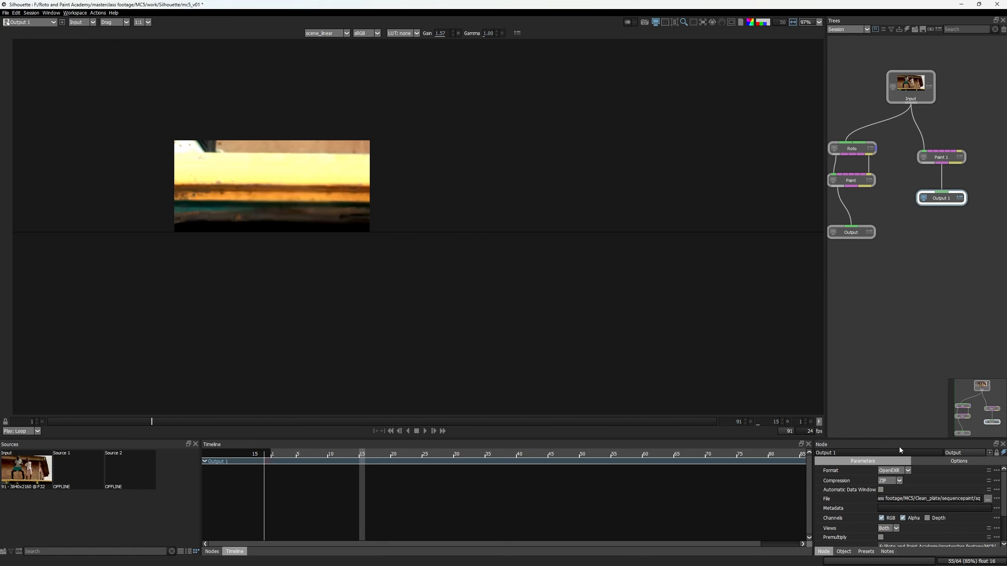
- Copy the sample export path of Output 1, and close the saved Silhouette project to return to NukeX
{"action": "left_click_drag", "start_coordinate": [900, 438], "coordinate": [899, 353]}
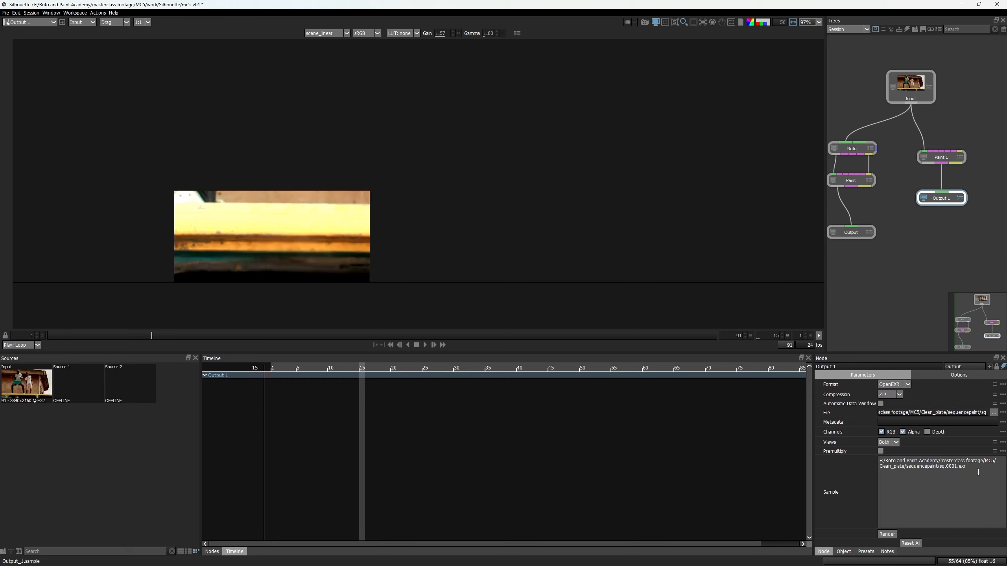
{"action": "left_click_drag", "start_coordinate": [977, 472], "coordinate": [940, 458]}
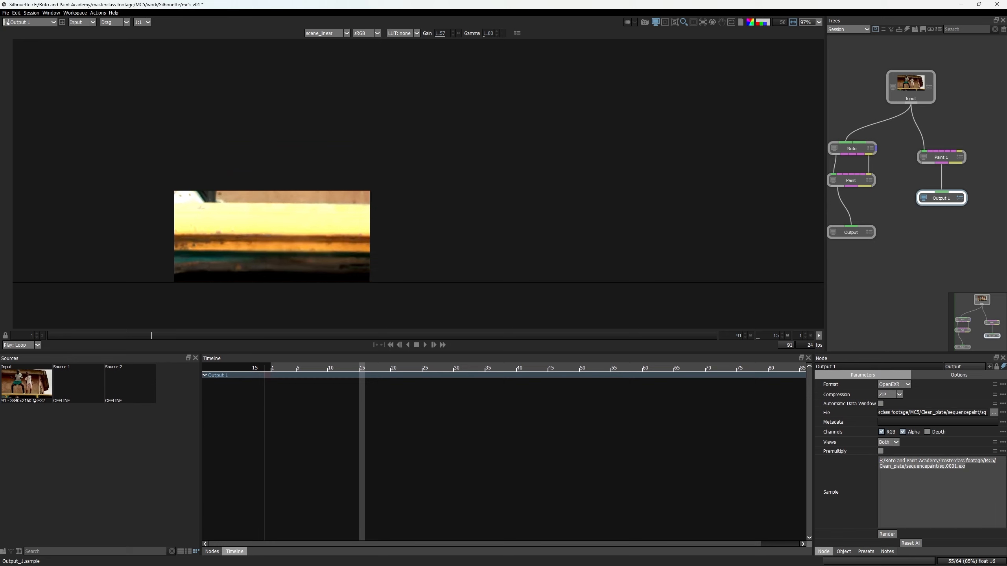
{"action": "left_click", "coordinate": [904, 247]}
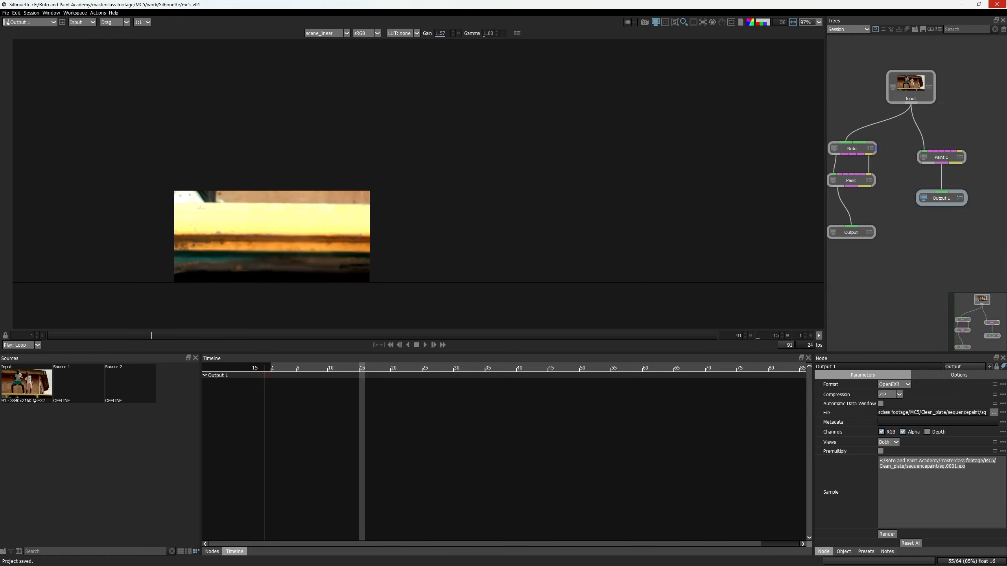
{"action": "left_click", "coordinate": [996, 4]}
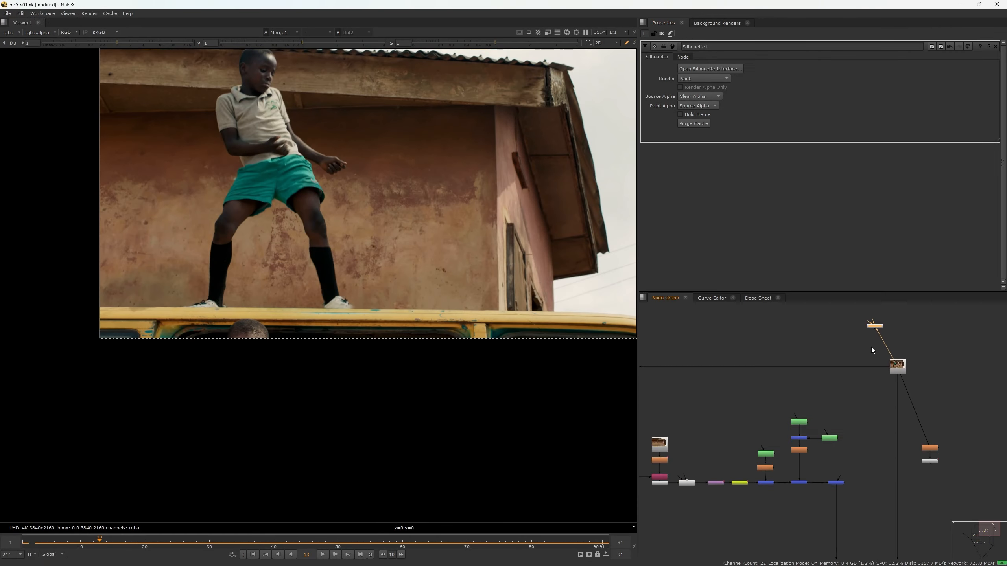
{"action": "scroll", "coordinate": [871, 347], "scroll_direction": "down", "scroll_amount": 1}
{"action": "middle_click_drag", "start_coordinate": [848, 396], "coordinate": [876, 318]}
{"action": "scroll", "coordinate": [825, 464], "scroll_direction": "down", "scroll_amount": 4}
{"action": "middle_click_drag", "start_coordinate": [821, 486], "coordinate": [829, 367]}
{"action": "scroll", "coordinate": [805, 397], "scroll_direction": "up", "scroll_amount": 4}
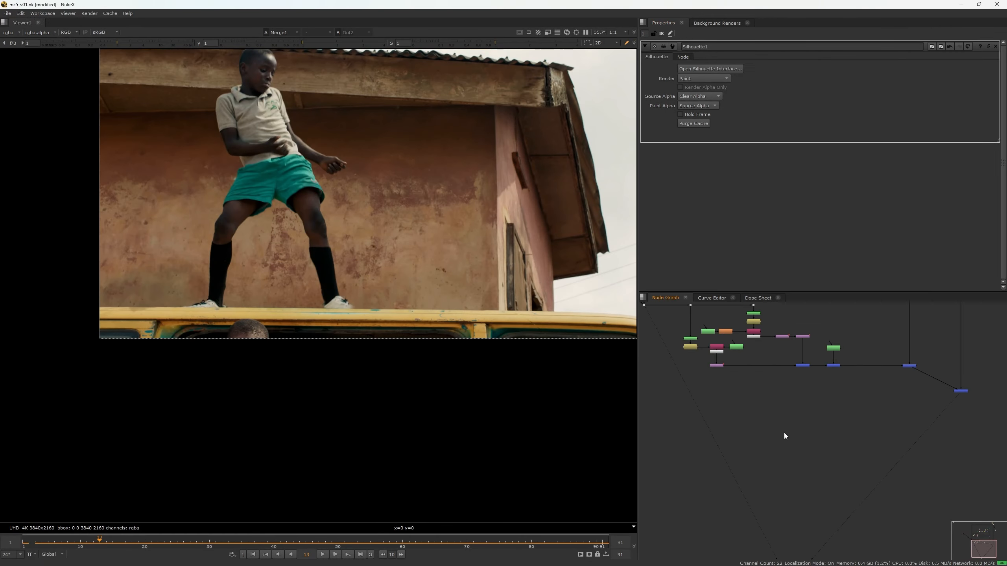
{"action": "key", "text": "r"}
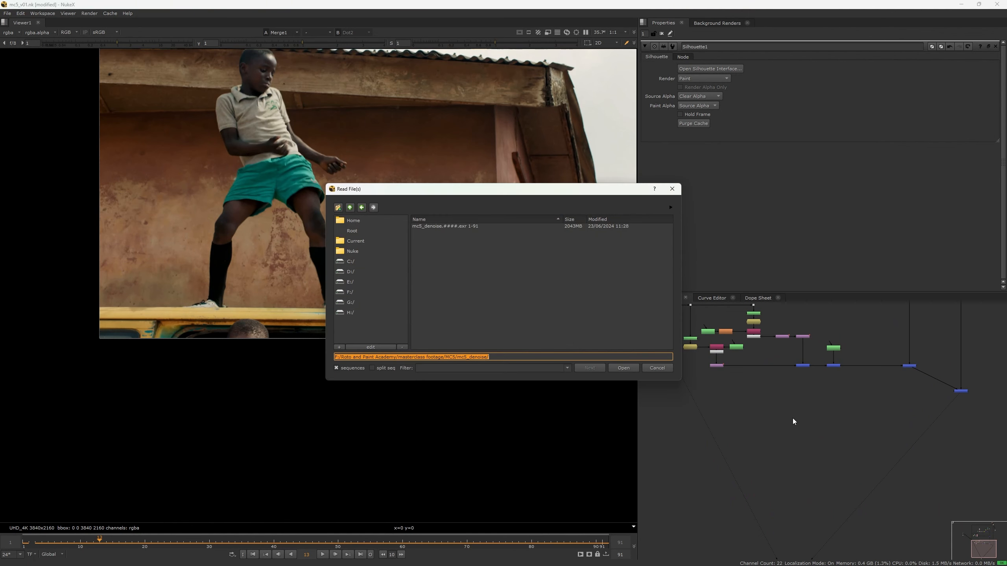
{"action": "key", "text": "BackSpace"}
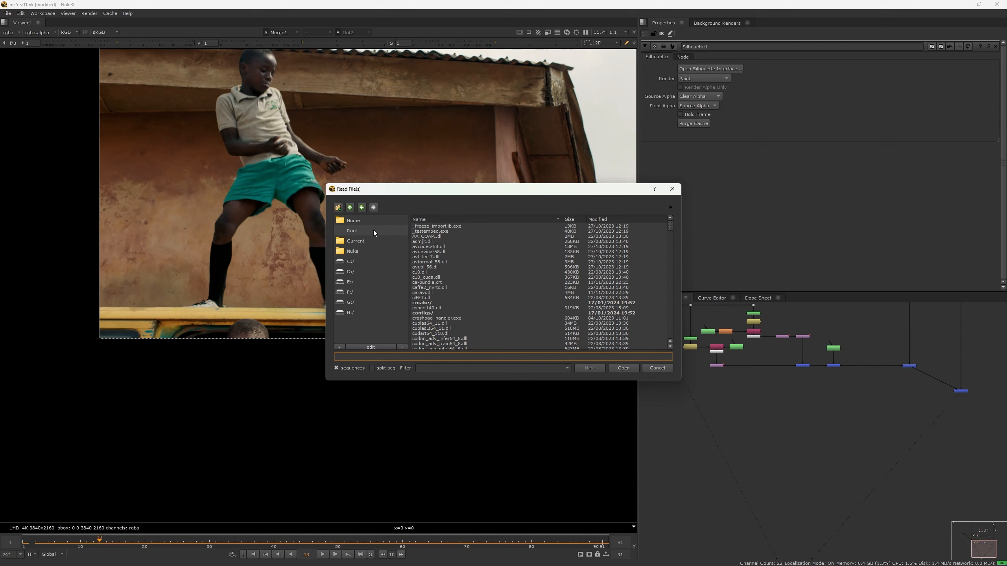
{"action": "left_click", "coordinate": [348, 208]}
{"action": "left_click", "coordinate": [348, 209]}
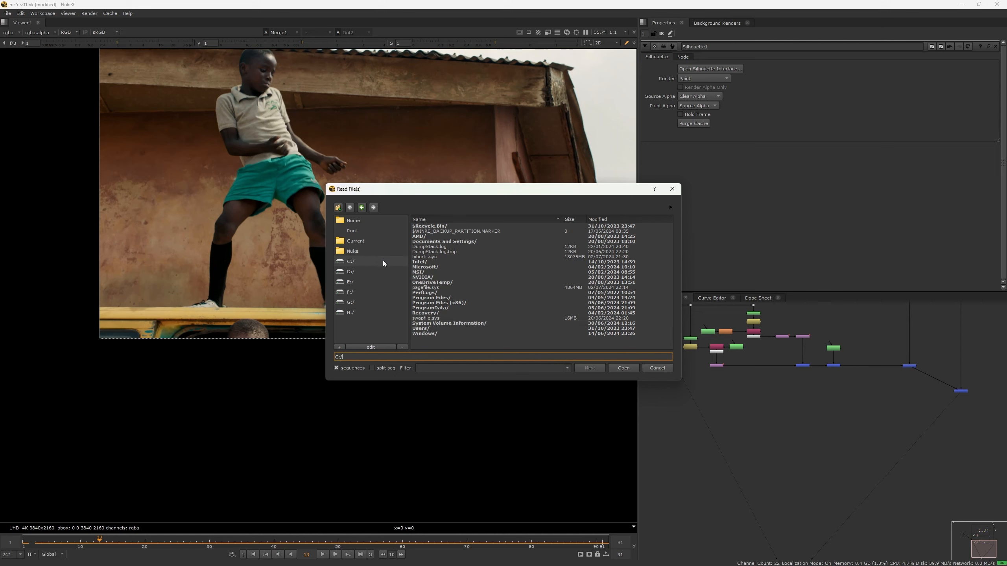
{"action": "left_click", "coordinate": [669, 368]}
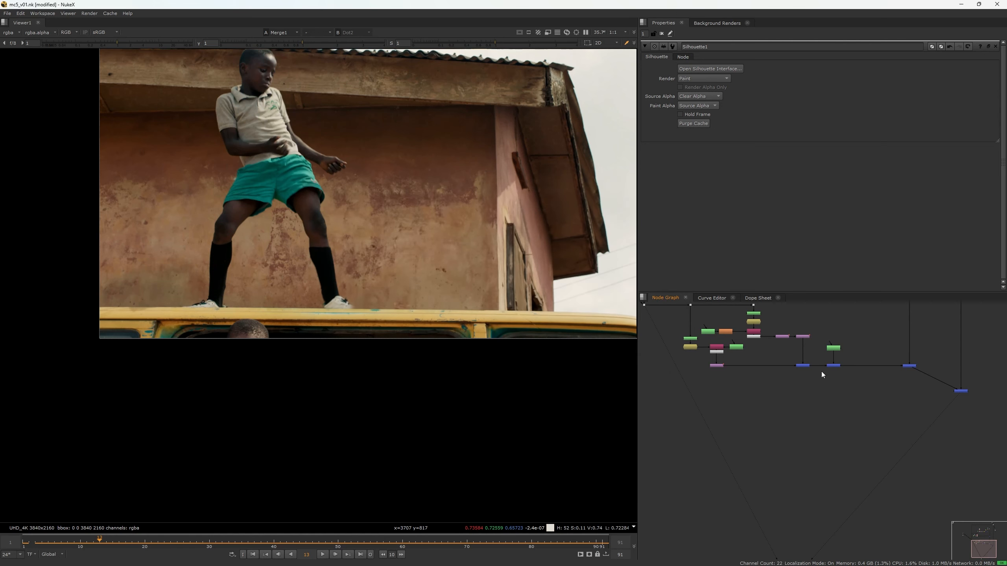
- Copy the Clean_plate path of the bg_wall image from the Read2 node's file chooser and close it
{"action": "middle_click_drag", "start_coordinate": [821, 372], "coordinate": [827, 490]}
{"action": "middle_click_drag", "start_coordinate": [685, 375], "coordinate": [692, 481]}
{"action": "scroll", "coordinate": [761, 392], "scroll_direction": "up", "scroll_amount": 3}
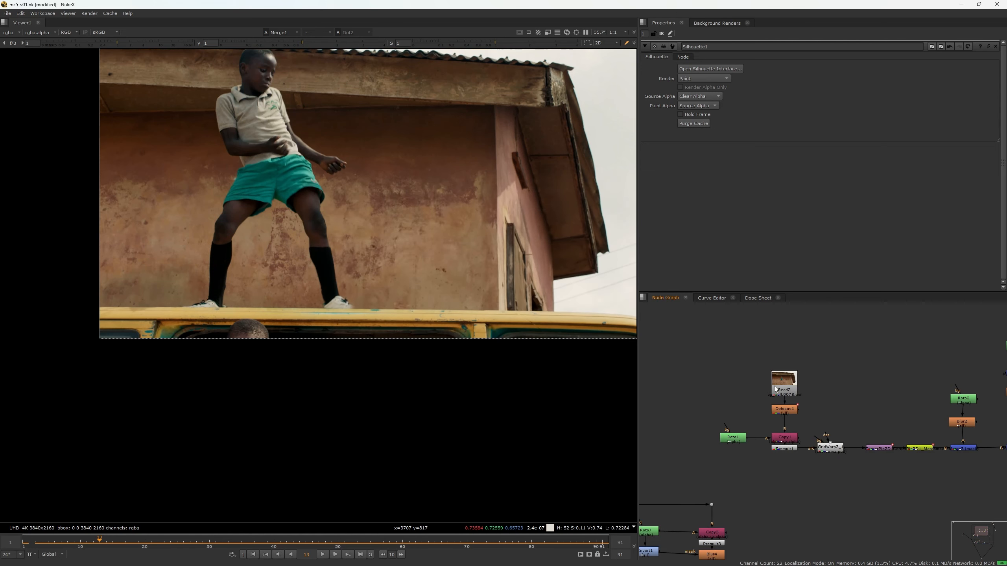
{"action": "key", "text": "r"}
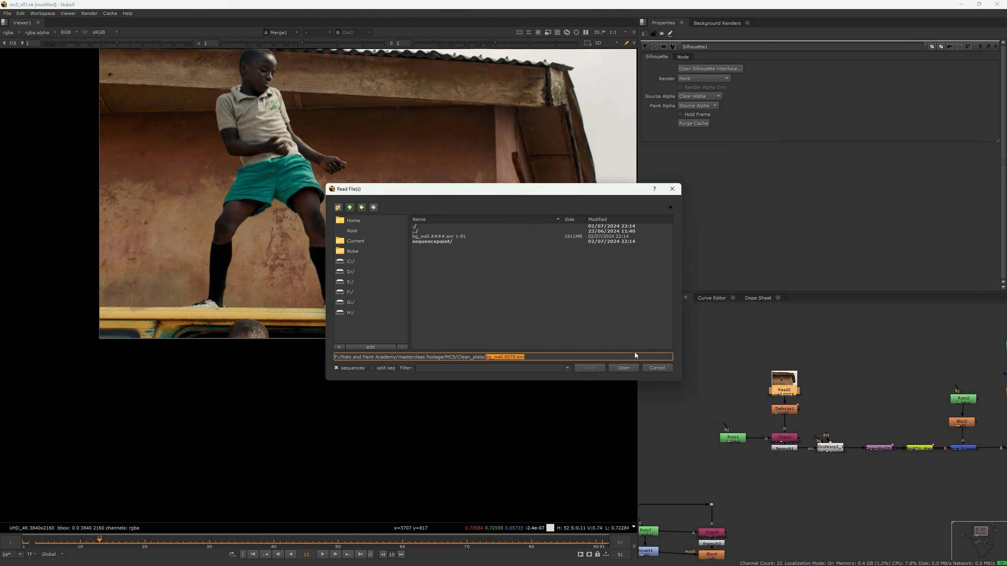
{"action": "left_click_drag", "start_coordinate": [522, 359], "coordinate": [346, 359]}
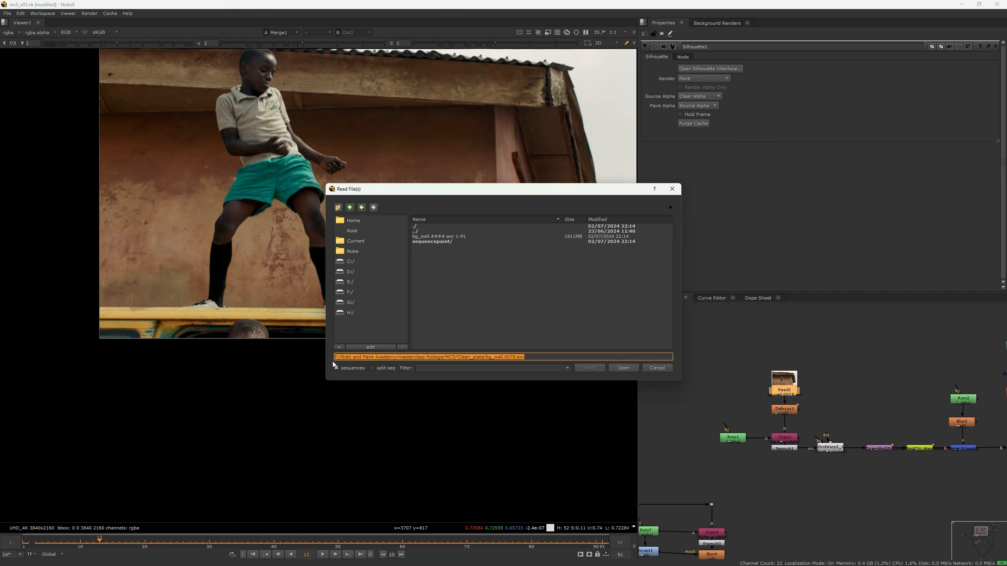
{"action": "right_click", "coordinate": [350, 357]}
{"action": "left_click", "coordinate": [392, 389]}
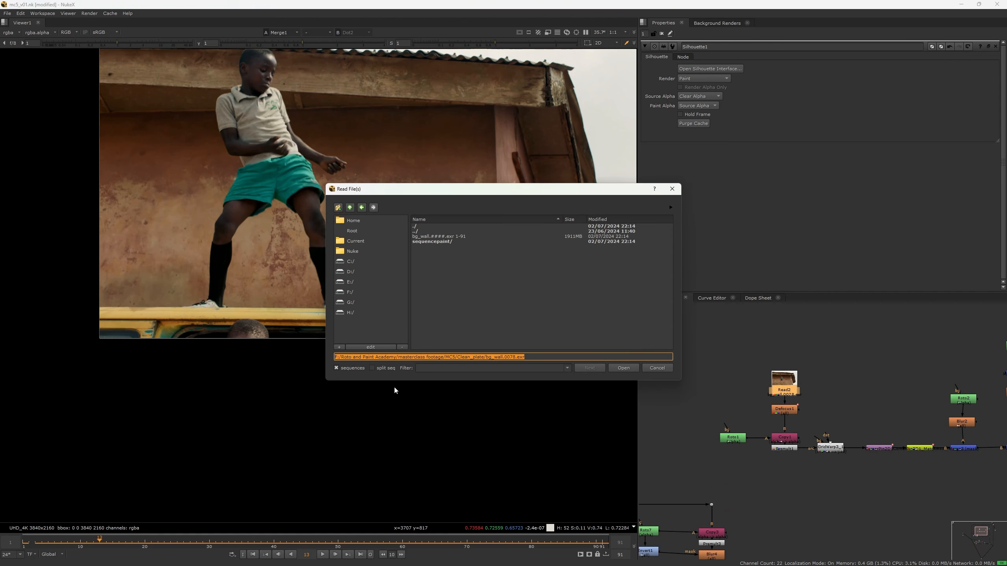
{"action": "left_click", "coordinate": [654, 369]}
- Read in the sq.####.exr 1-91 sequence from Clean_plate/sequencepaint below the existing comp nodes and view it
{"action": "scroll", "coordinate": [772, 460], "scroll_direction": "down", "scroll_amount": 3}
{"action": "middle_click_drag", "start_coordinate": [776, 462], "coordinate": [808, 320]}
{"action": "scroll", "coordinate": [796, 462], "scroll_direction": "down", "scroll_amount": 2}
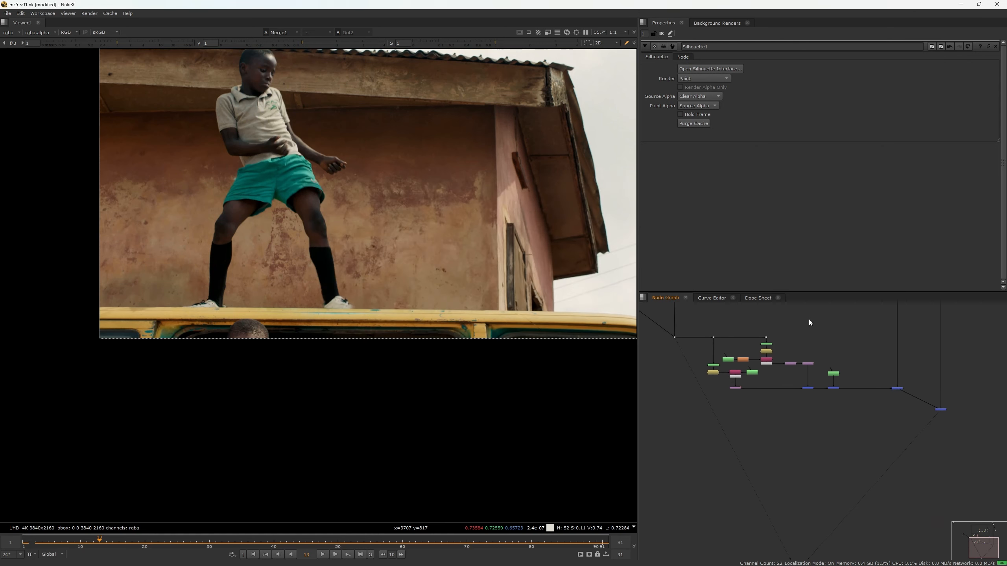
{"action": "scroll", "coordinate": [744, 425], "scroll_direction": "up", "scroll_amount": 2}
{"action": "key", "text": "r"}
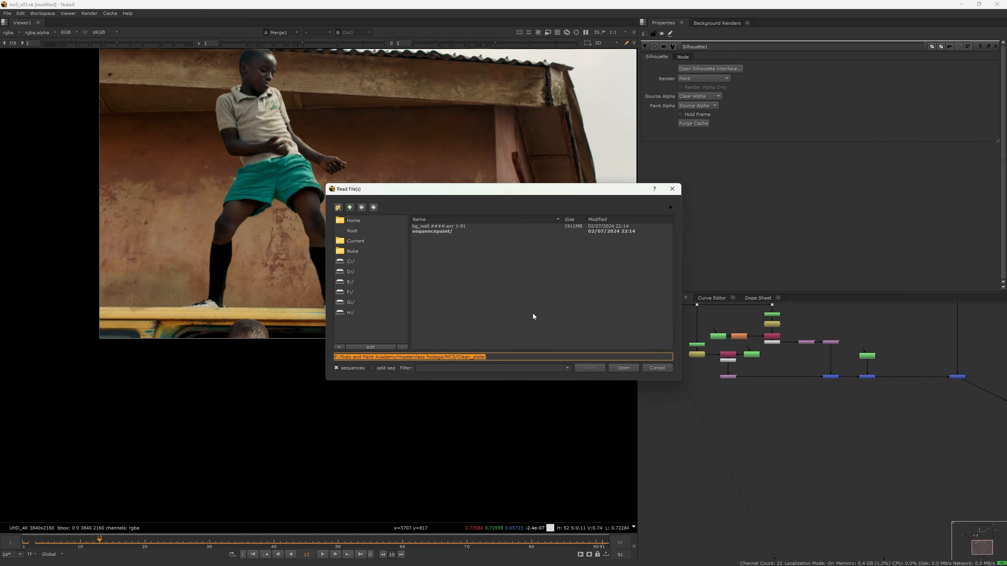
{"action": "double_click", "coordinate": [450, 232]}
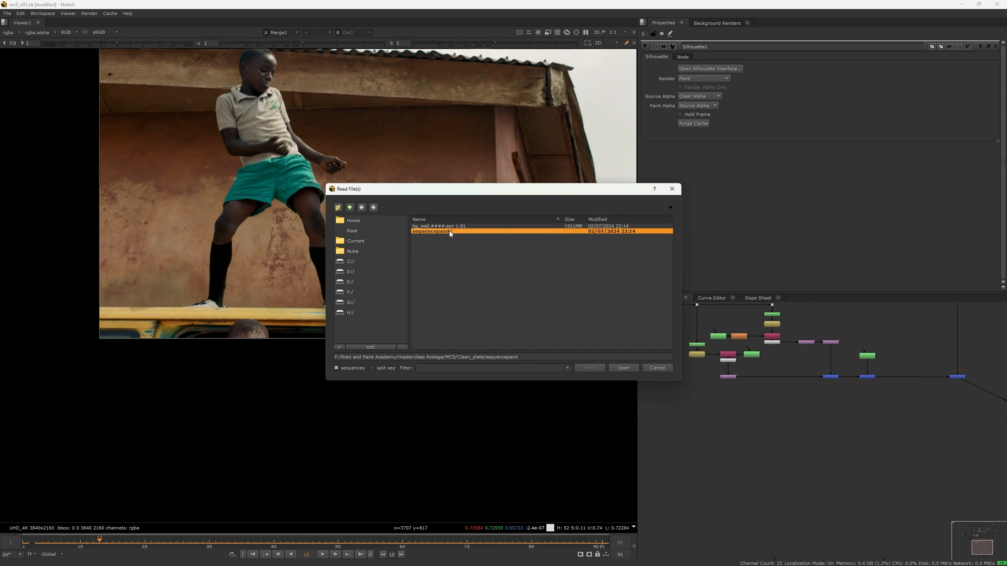
{"action": "left_click", "coordinate": [449, 227]}
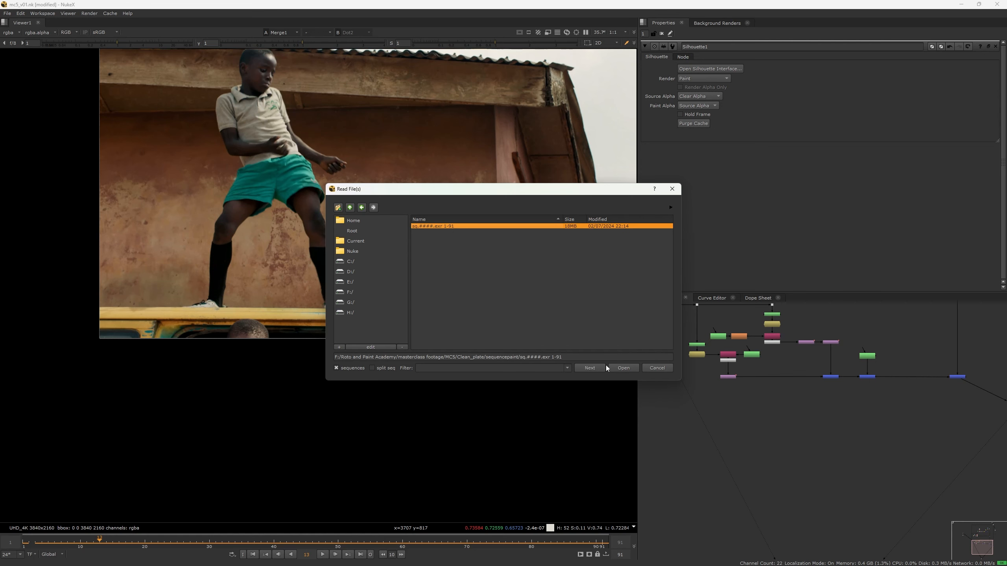
{"action": "left_click", "coordinate": [621, 369]}
{"action": "key", "text": "1"}
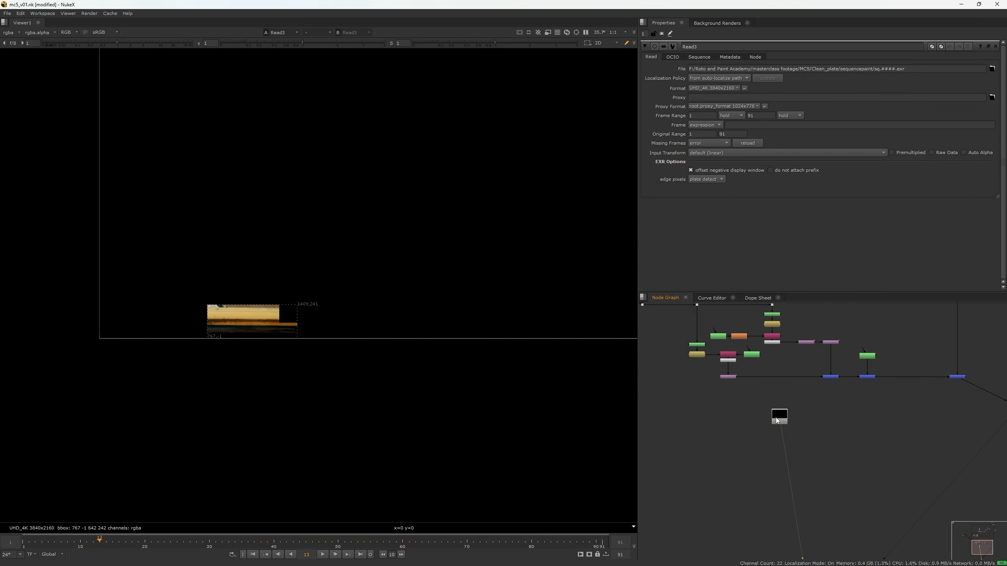
- Play the imported paint sequence in the viewer to check the patch across the shot
{"action": "middle_click_drag", "start_coordinate": [332, 302], "coordinate": [231, 303]}
{"action": "scroll", "coordinate": [269, 287], "scroll_direction": "up", "scroll_amount": 1}
{"action": "key", "text": "l"}
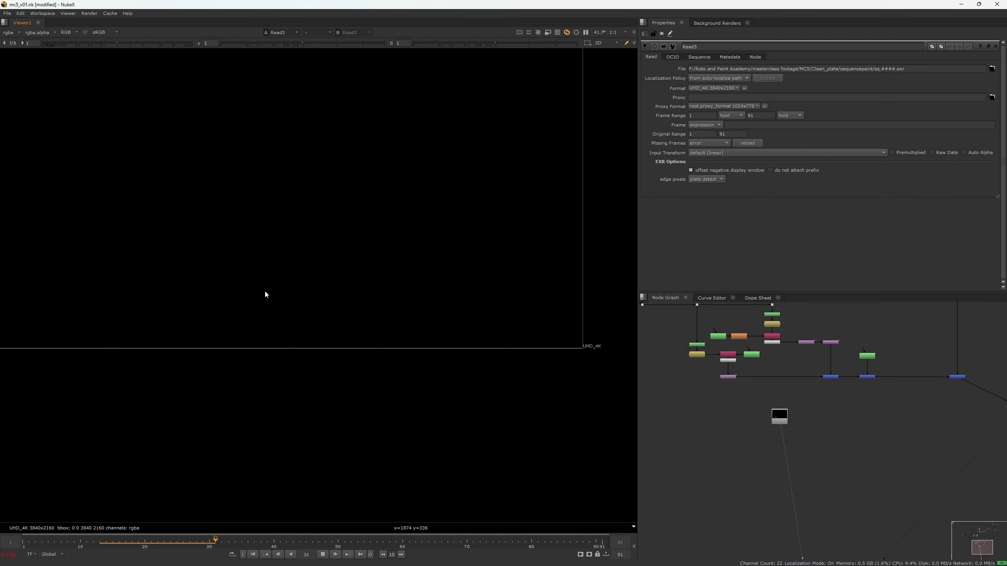
{"action": "scroll", "coordinate": [288, 305], "scroll_direction": "down", "scroll_amount": 2}
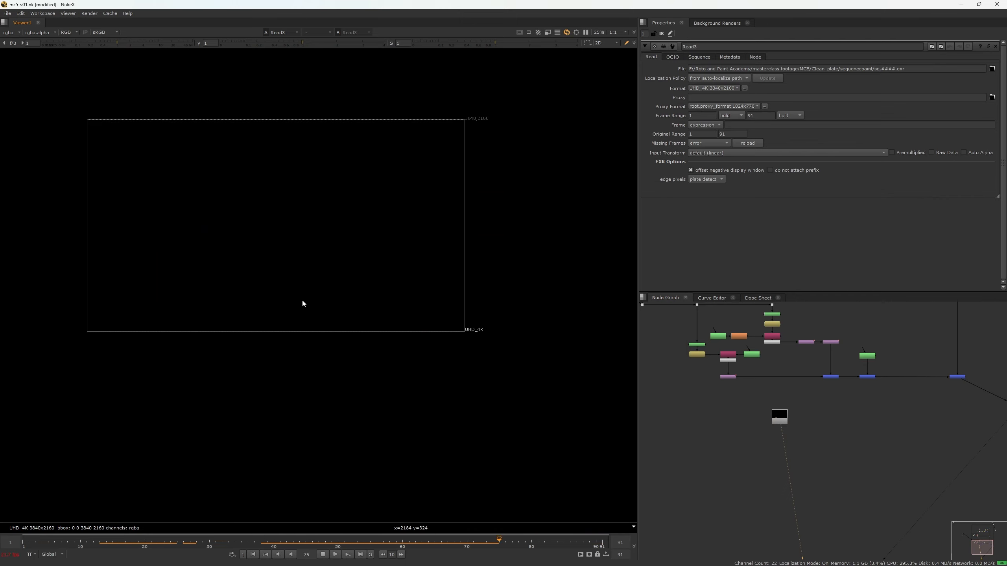
{"action": "key", "text": "k"}
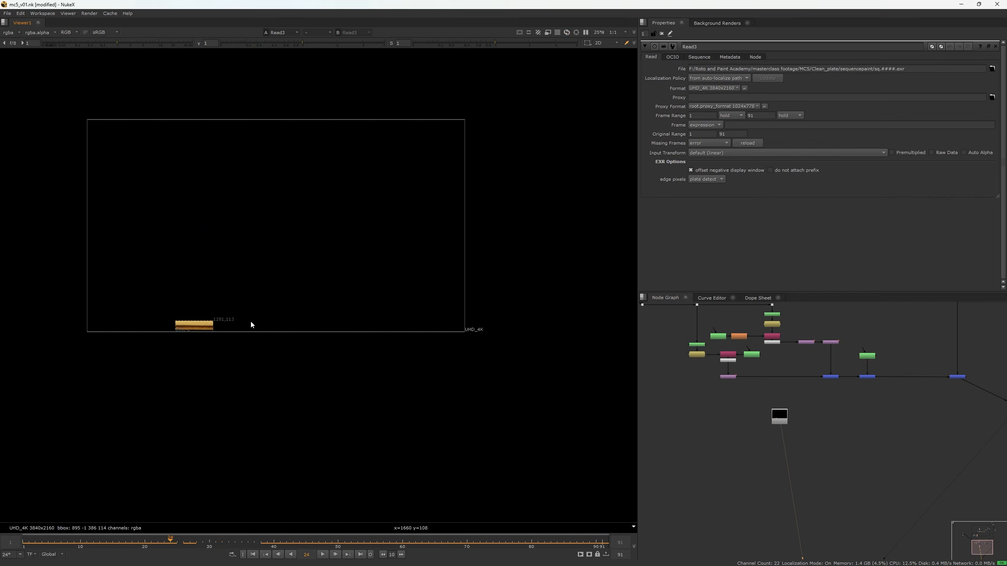
- Examine the painted patch on frame 24 up close and toggle its alpha channel
{"action": "scroll", "coordinate": [273, 333], "scroll_direction": "up", "scroll_amount": 1}
{"action": "middle_click_drag", "start_coordinate": [192, 324], "coordinate": [237, 290]}
{"action": "scroll", "coordinate": [240, 290], "scroll_direction": "up", "scroll_amount": 1}
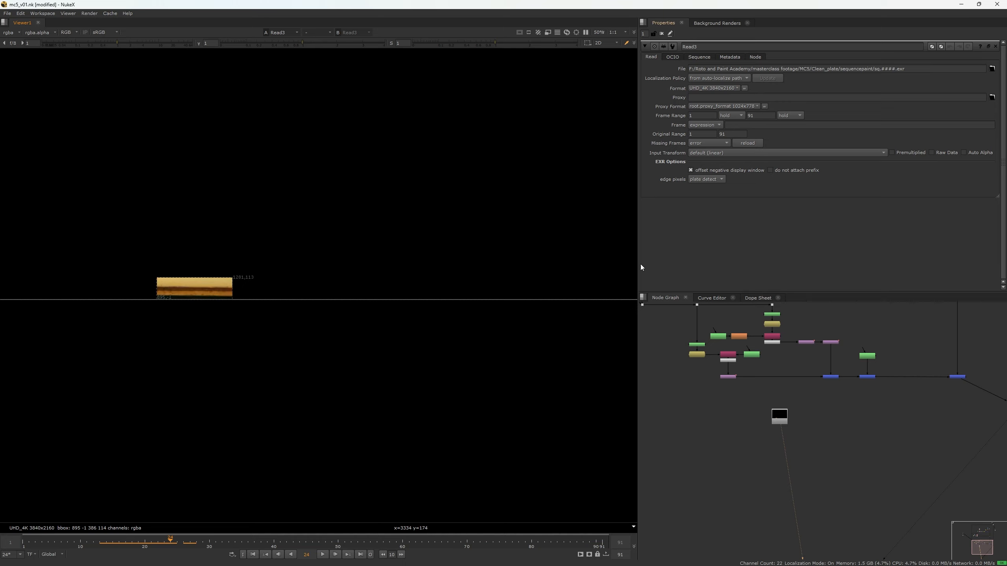
{"action": "key", "text": "a"}
{"action": "key", "text": "a"}
{"action": "scroll", "coordinate": [202, 310], "scroll_direction": "up", "scroll_amount": 2}
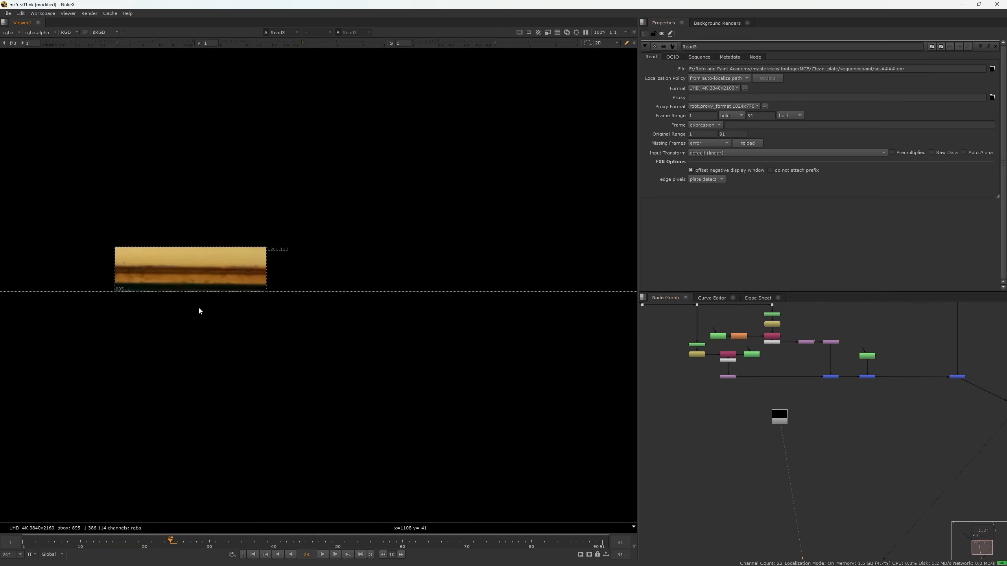
- Move the Read3 node nearer the final merges and add a Premult node to it
{"action": "scroll", "coordinate": [741, 375], "scroll_direction": "up", "scroll_amount": 3}
{"action": "left_click_drag", "start_coordinate": [816, 445], "coordinate": [892, 450]}
{"action": "scroll", "coordinate": [734, 373], "scroll_direction": "down", "scroll_amount": 5}
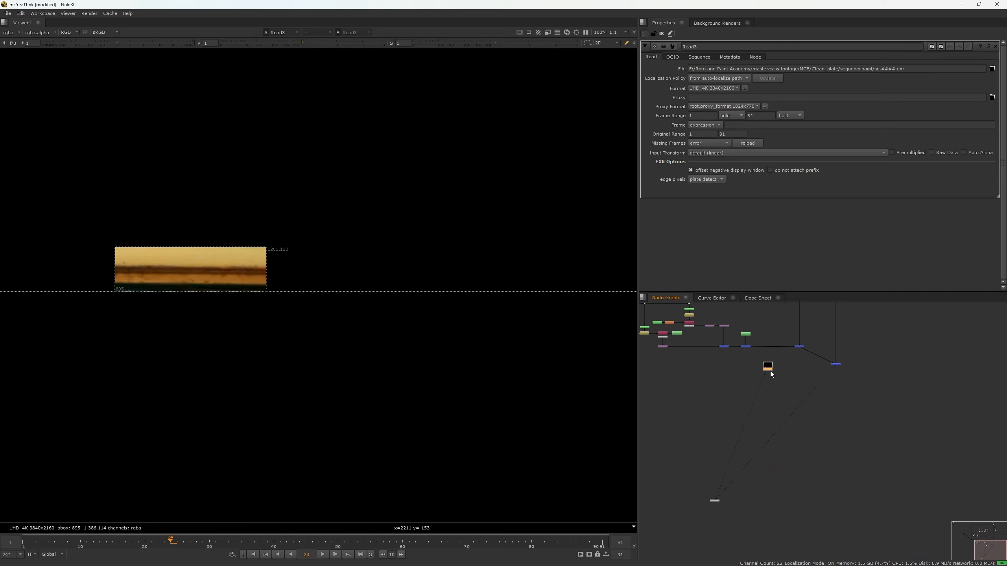
{"action": "key", "text": "Tab"}
{"action": "type", "text": "pre"}
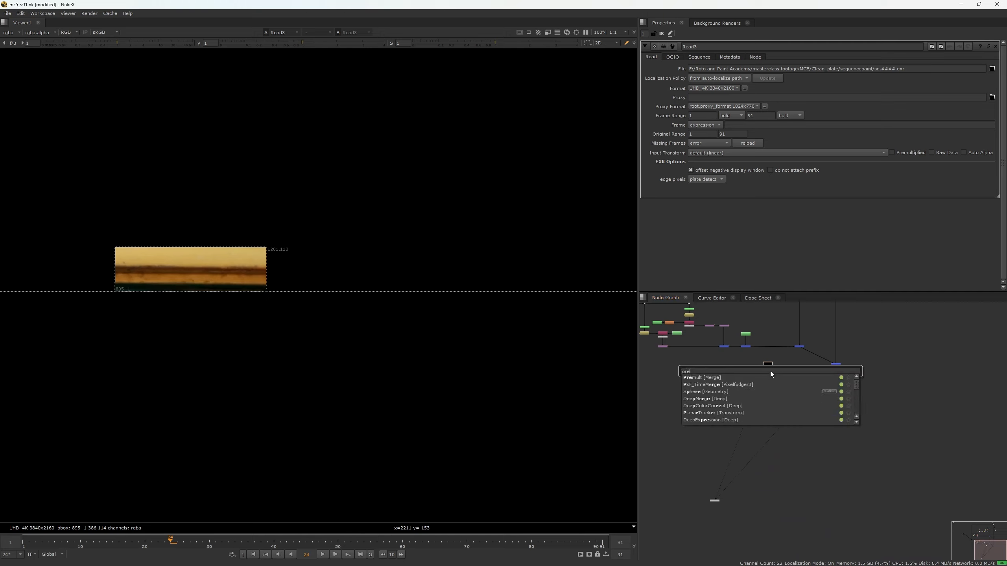
{"action": "key", "text": "Return"}
{"action": "scroll", "coordinate": [771, 372], "scroll_direction": "up", "scroll_amount": 3}
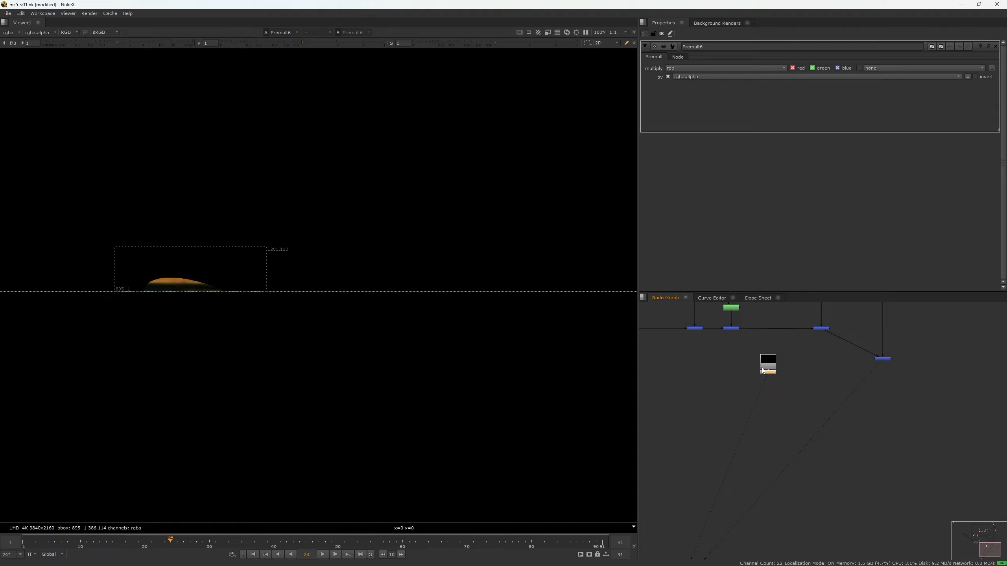
{"action": "left_click", "coordinate": [726, 380]}
- Inspect the premultiplied patch on frame 24 by toggling between its colour and alpha channels
{"action": "scroll", "coordinate": [97, 292], "scroll_direction": "up", "scroll_amount": 4}
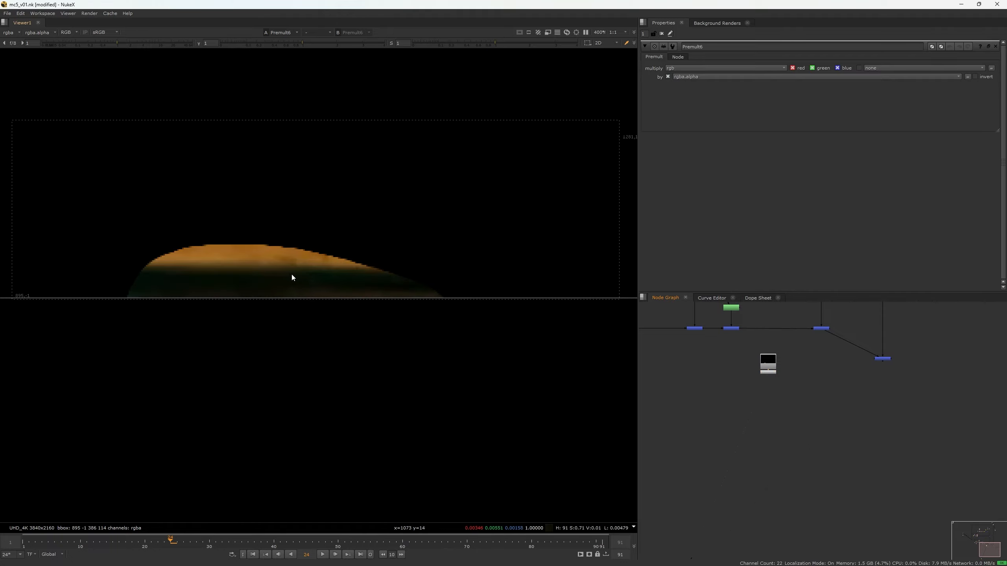
{"action": "key", "text": "a"}
{"action": "key", "text": "a"}
{"action": "scroll", "coordinate": [242, 261], "scroll_direction": "down", "scroll_amount": 2}
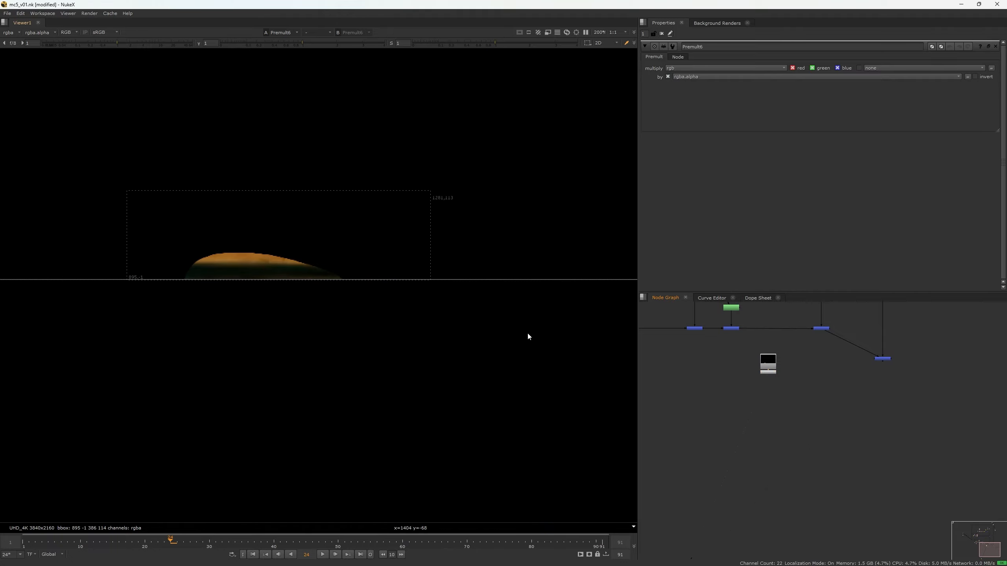
{"action": "key", "text": "a"}
{"action": "key", "text": "a"}
- Insert a Merge node before the final merge and connect the premultiplied paint sequence to its A input
{"action": "scroll", "coordinate": [785, 370], "scroll_direction": "up", "scroll_amount": 4}
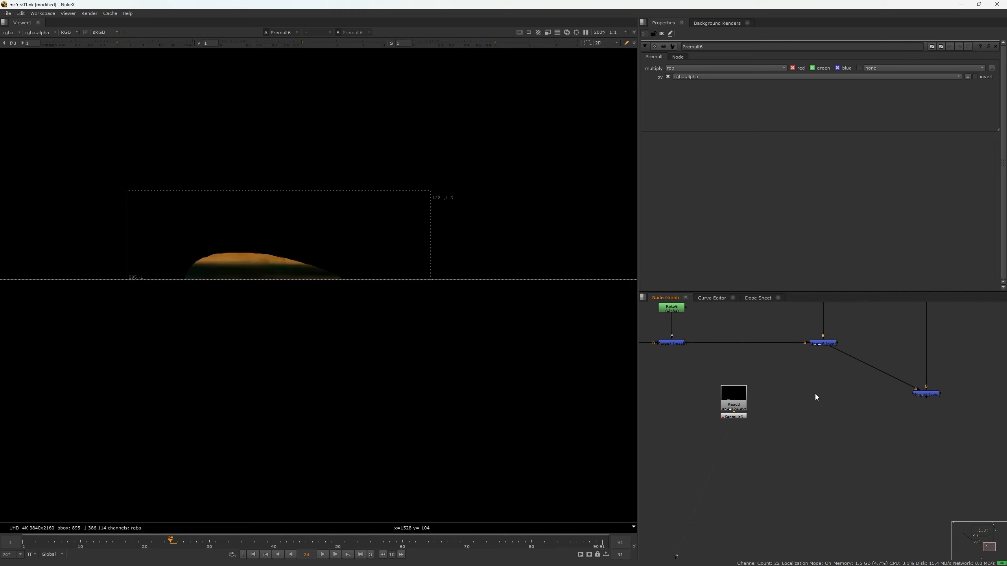
{"action": "middle_click_drag", "start_coordinate": [815, 393], "coordinate": [813, 398]}
{"action": "key", "text": "m"}
{"action": "left_click_drag", "start_coordinate": [827, 397], "coordinate": [733, 421]}
{"action": "scroll", "coordinate": [888, 396], "scroll_direction": "down", "scroll_amount": 3}
- View the final Merge1 result and align that node level with the new Merge
{"action": "left_click", "coordinate": [904, 397]}
{"action": "key", "text": "1"}
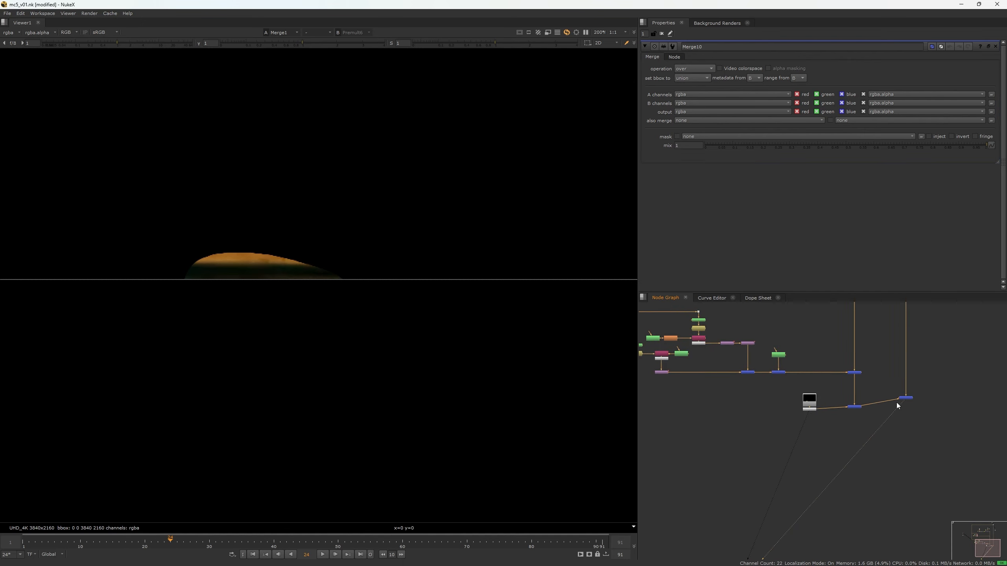
{"action": "left_click_drag", "start_coordinate": [910, 398], "coordinate": [909, 410]}
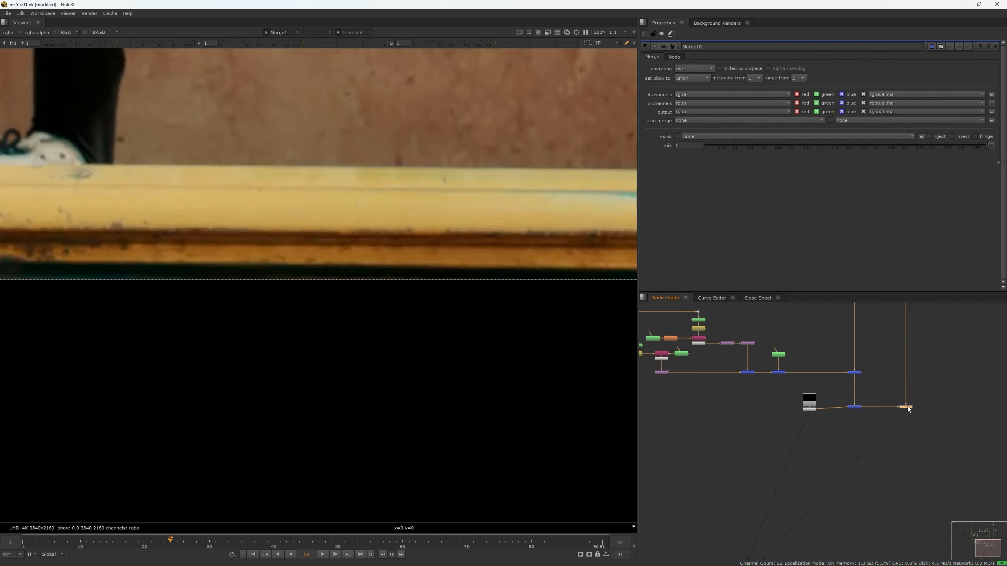
- View the original plate from Dot1 in the second viewer input and compare it with the Merge1 result on frame 24
{"action": "scroll", "coordinate": [877, 439], "scroll_direction": "down", "scroll_amount": 5}
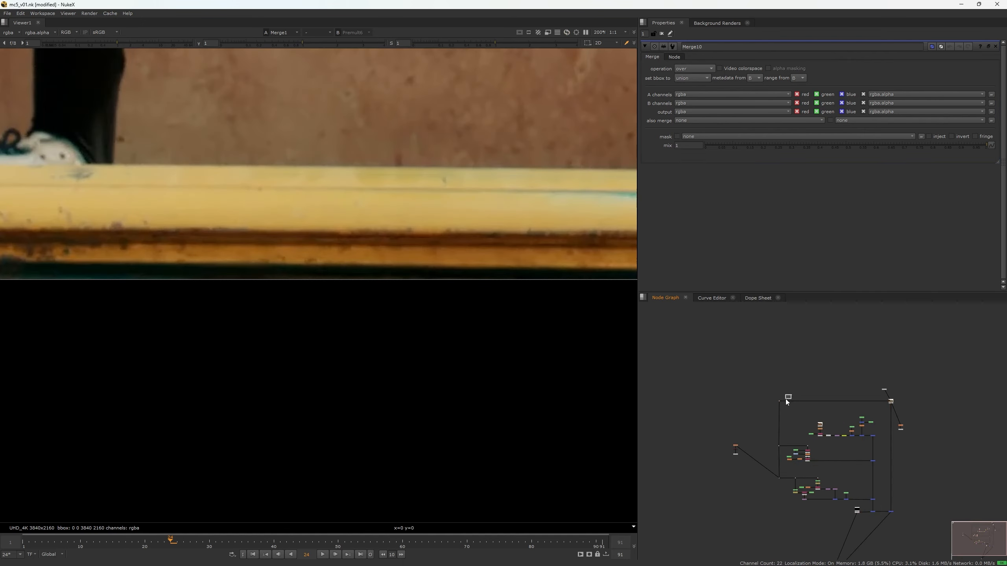
{"action": "left_click", "coordinate": [779, 401]}
{"action": "key", "text": "2"}
{"action": "middle_click_drag", "start_coordinate": [239, 249], "coordinate": [307, 257]}
{"action": "key", "text": "1"}
{"action": "scroll", "coordinate": [307, 256], "scroll_direction": "down", "scroll_amount": 5}
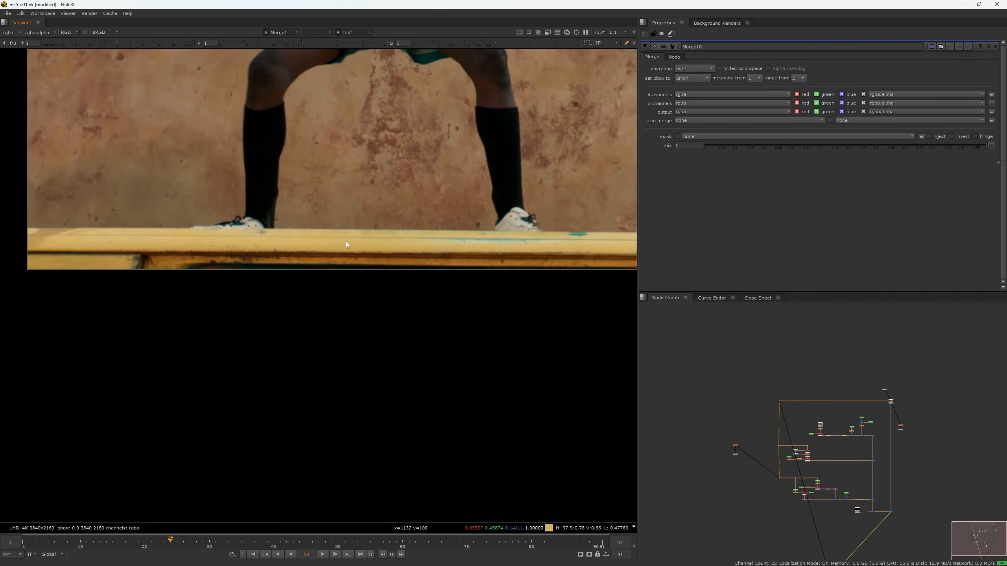
{"action": "scroll", "coordinate": [350, 239], "scroll_direction": "down", "scroll_amount": 4}
{"action": "key", "text": "2"}
{"action": "middle_click_drag", "start_coordinate": [468, 250], "coordinate": [442, 310]}
{"action": "key", "text": "1"}
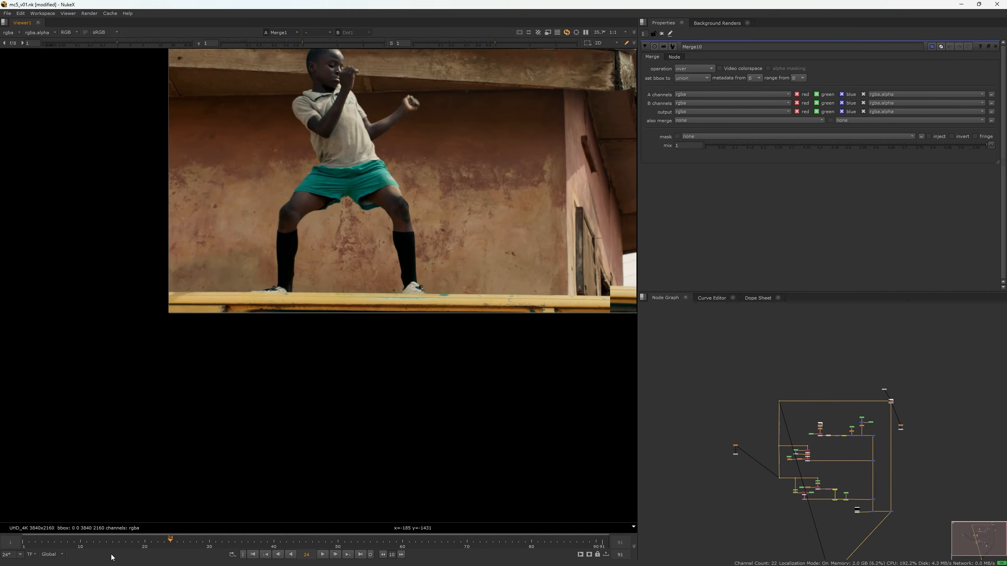
- Compare the cleaned Merge1 result with the original plate on frame 7, checking the head removal along the van roof
{"action": "left_click", "coordinate": [61, 540]}
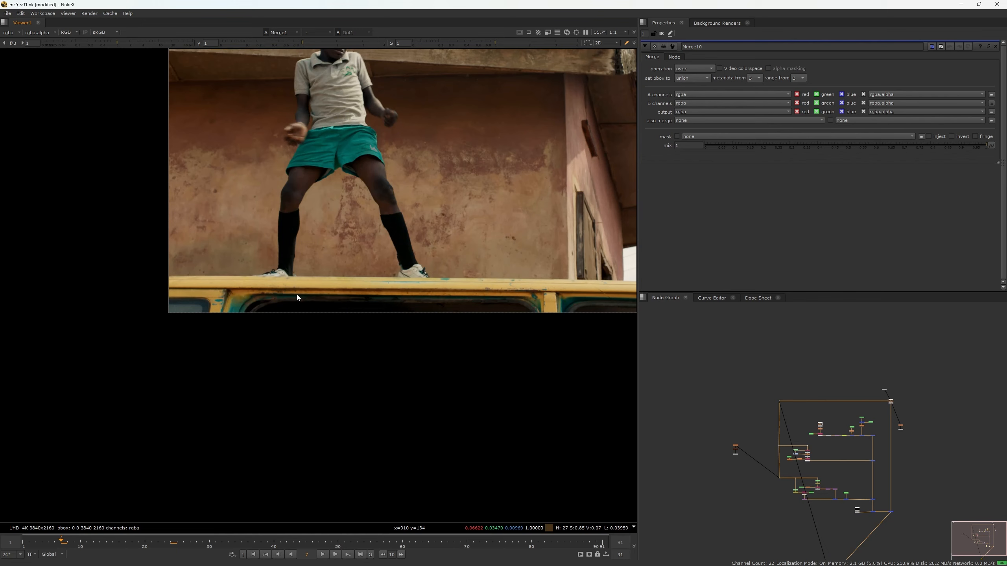
{"action": "key", "text": "2"}
{"action": "key", "text": "1"}
{"action": "middle_click_drag", "start_coordinate": [405, 306], "coordinate": [269, 348]}
{"action": "scroll", "coordinate": [316, 335], "scroll_direction": "down", "scroll_amount": 3}
{"action": "key", "text": "2"}
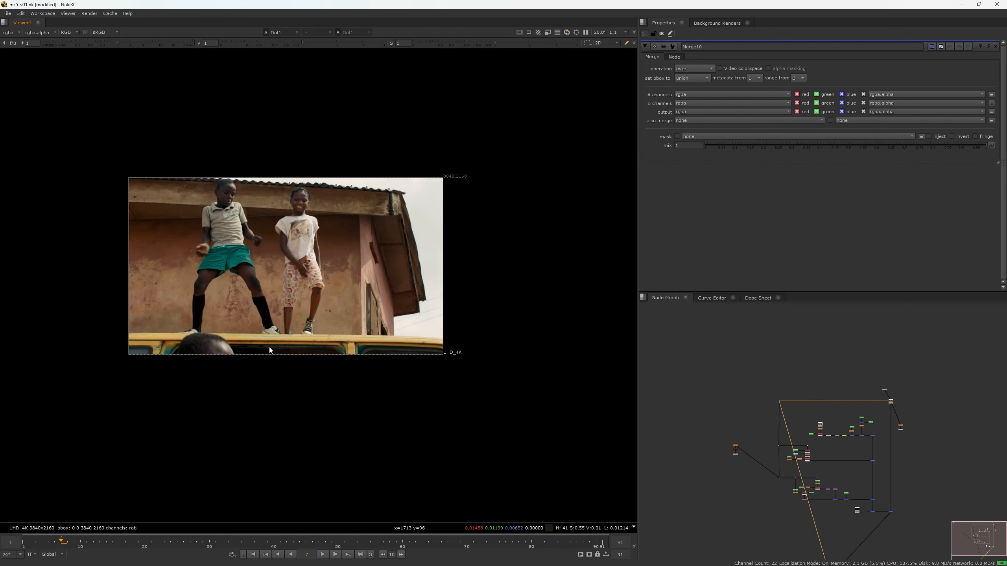
{"action": "key", "text": "1"}
{"action": "scroll", "coordinate": [269, 347], "scroll_direction": "up", "scroll_amount": 3}
{"action": "key", "text": "2"}
{"action": "key", "text": "1"}
{"action": "scroll", "coordinate": [222, 348], "scroll_direction": "down", "scroll_amount": 1}
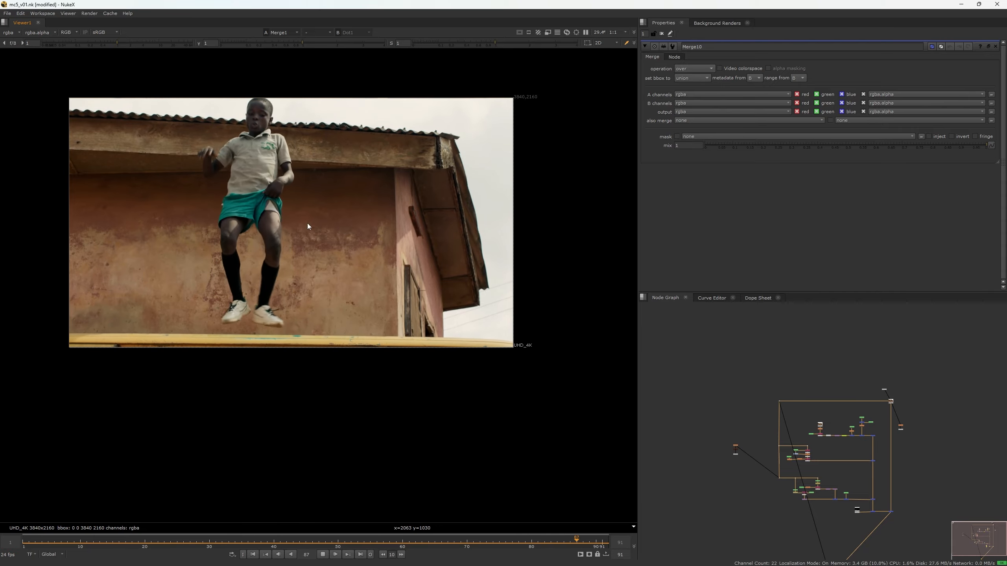
- Compare the Merge1 result with the original plate close up around the boy, including the last frame, 91
{"action": "scroll", "coordinate": [299, 203], "scroll_direction": "up", "scroll_amount": 4}
{"action": "key", "text": "Left"}
{"action": "middle_click_drag", "start_coordinate": [236, 219], "coordinate": [299, 288]}
{"action": "scroll", "coordinate": [257, 203], "scroll_direction": "up", "scroll_amount": 2}
{"action": "scroll", "coordinate": [257, 203], "scroll_direction": "up", "scroll_amount": 1}
{"action": "key", "text": "2"}
{"action": "key", "text": "1"}
{"action": "scroll", "coordinate": [286, 274], "scroll_direction": "down", "scroll_amount": 3}
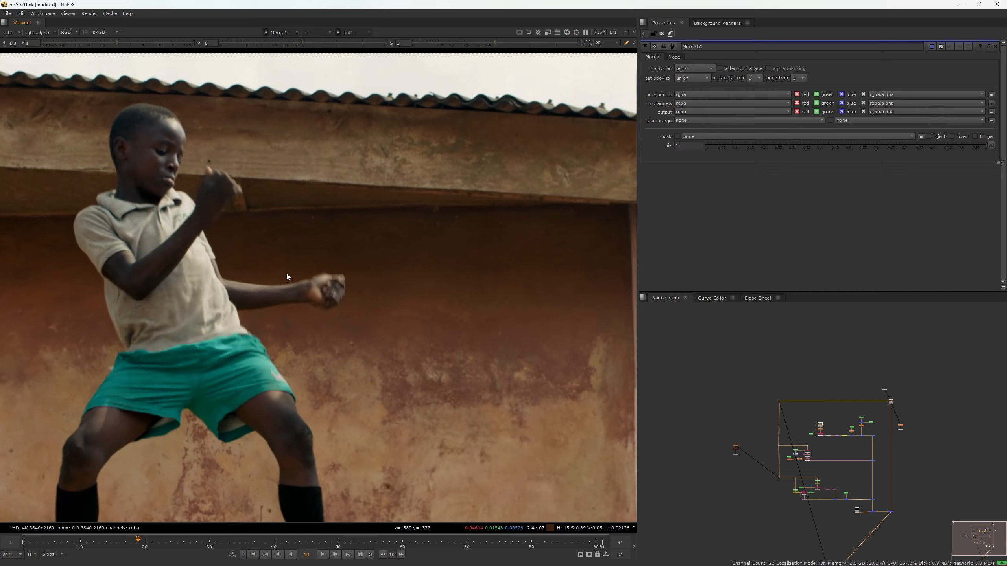
{"action": "left_click_drag", "start_coordinate": [428, 536], "coordinate": [601, 544]}
{"action": "key", "text": "2"}
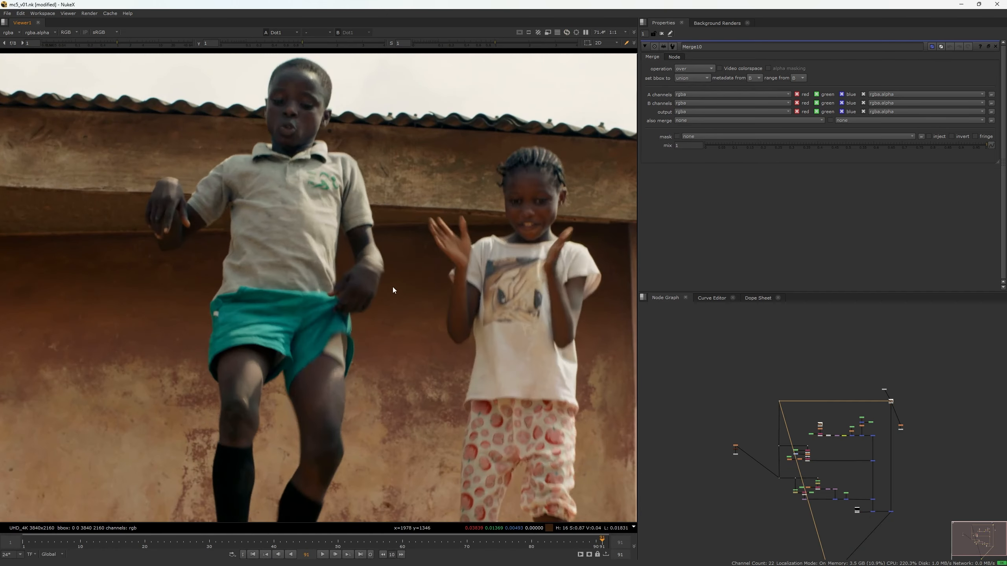
- Compare the merged result with the original plate around both children at frame 91, and play the shot
{"action": "key", "text": "1"}
{"action": "scroll", "coordinate": [386, 291], "scroll_direction": "up", "scroll_amount": 3}
{"action": "key", "text": "2"}
{"action": "key", "text": "1"}
{"action": "middle_click_drag", "start_coordinate": [442, 270], "coordinate": [320, 349]}
{"action": "scroll", "coordinate": [381, 296], "scroll_direction": "up", "scroll_amount": 5}
{"action": "key", "text": "2"}
{"action": "key", "text": "1"}
{"action": "scroll", "coordinate": [375, 275], "scroll_direction": "down", "scroll_amount": 2}
{"action": "key", "text": "l"}
{"action": "scroll", "coordinate": [317, 335], "scroll_direction": "down", "scroll_amount": 4}
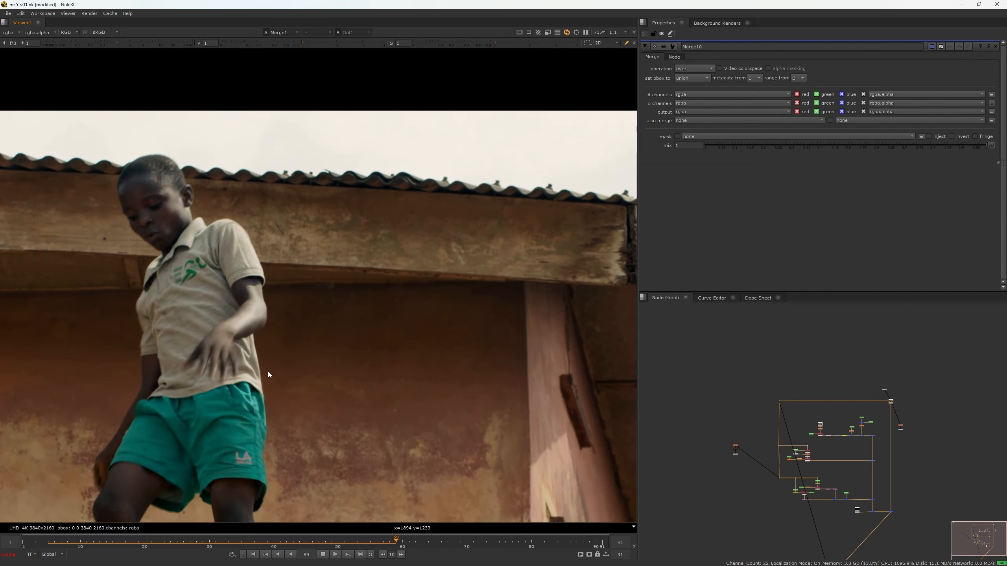
- Stop playback at frame 63 and compare the brightness of the patched wall beside the boy's arm with the original plate
{"action": "key", "text": "Left"}
{"action": "scroll", "coordinate": [322, 323], "scroll_direction": "up", "scroll_amount": 5}
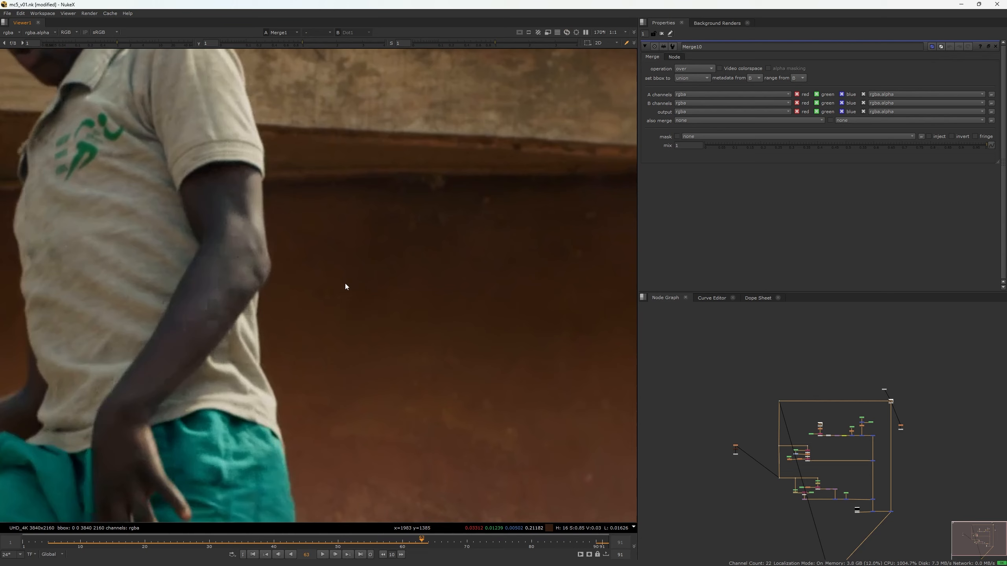
{"action": "key", "text": "2"}
{"action": "key", "text": "1"}
{"action": "scroll", "coordinate": [351, 268], "scroll_direction": "down", "scroll_amount": 3}
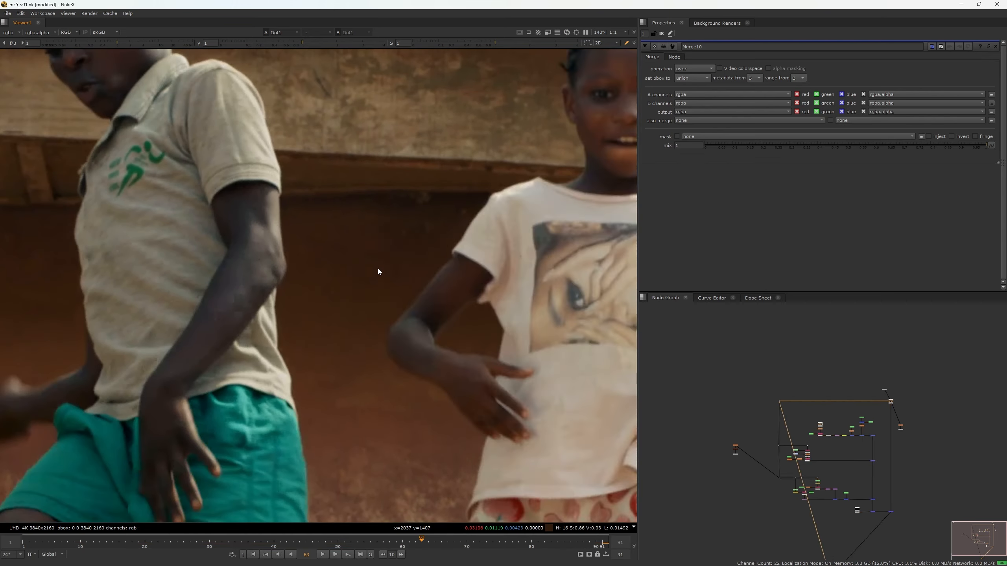
{"action": "scroll", "coordinate": [318, 257], "scroll_direction": "up", "scroll_amount": 2}
{"action": "scroll", "coordinate": [321, 258], "scroll_direction": "down", "scroll_amount": 3}
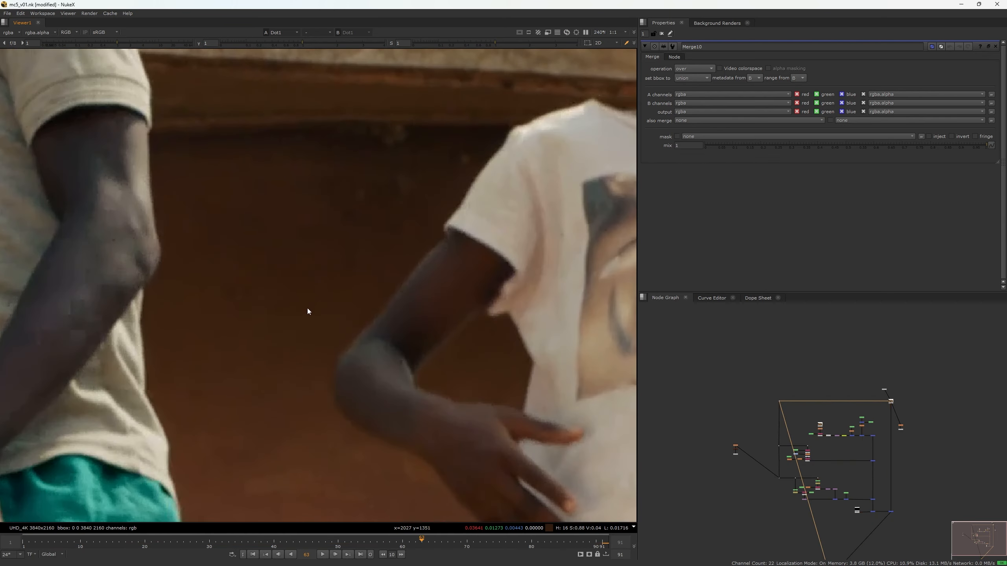
{"action": "scroll", "coordinate": [325, 277], "scroll_direction": "up", "scroll_amount": 5}
{"action": "scroll", "coordinate": [240, 352], "scroll_direction": "down", "scroll_amount": 6}
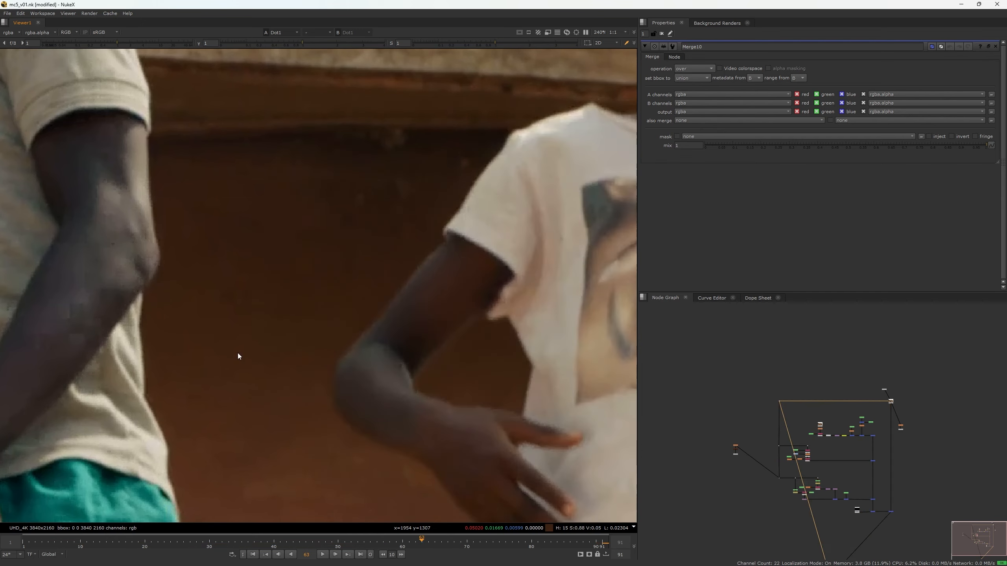
{"action": "scroll", "coordinate": [412, 284], "scroll_direction": "up", "scroll_amount": 3}
{"action": "scroll", "coordinate": [795, 460], "scroll_direction": "up", "scroll_amount": 9}
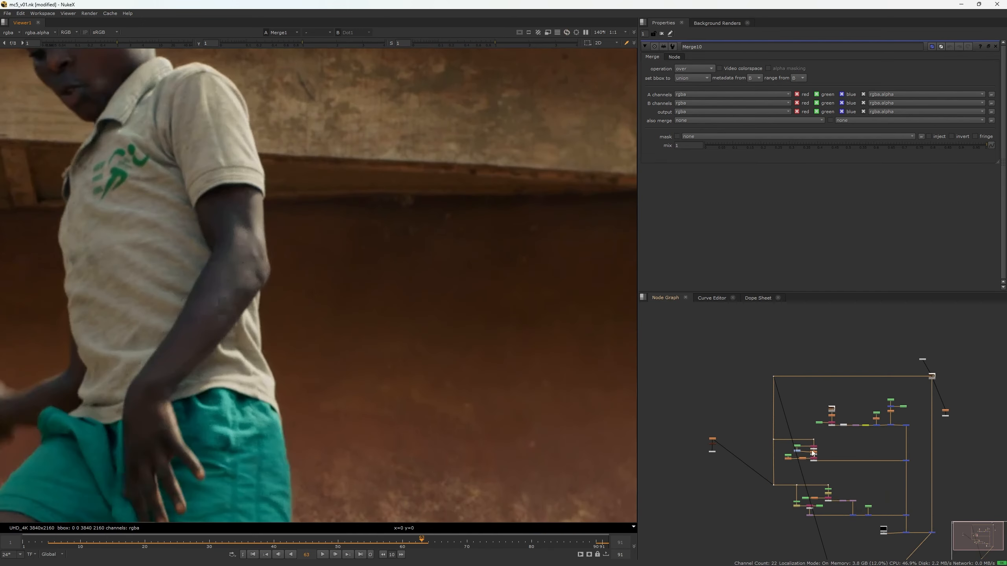
- Toggle the merge at the end of the upper wall-patch branch off and on to check its contribution
{"action": "middle_click_drag", "start_coordinate": [887, 386], "coordinate": [739, 401]}
{"action": "scroll", "coordinate": [929, 418], "scroll_direction": "up", "scroll_amount": 1}
{"action": "scroll", "coordinate": [865, 430], "scroll_direction": "down", "scroll_amount": 3}
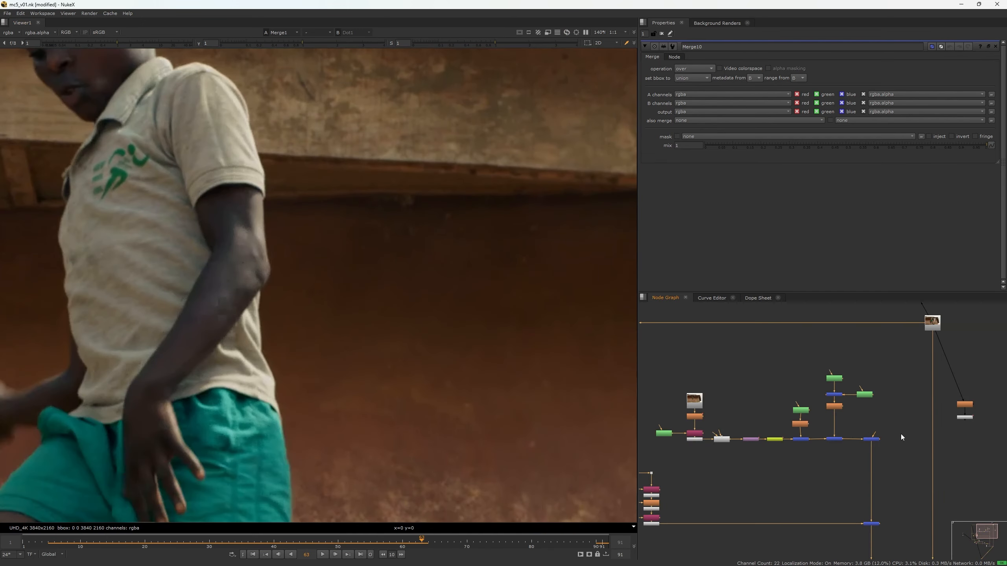
{"action": "left_click_drag", "start_coordinate": [896, 426], "coordinate": [857, 461]}
{"action": "key", "text": "d"}
{"action": "key", "text": "d"}
{"action": "key", "text": "d"}
{"action": "key", "text": "d"}
{"action": "key", "text": "d"}
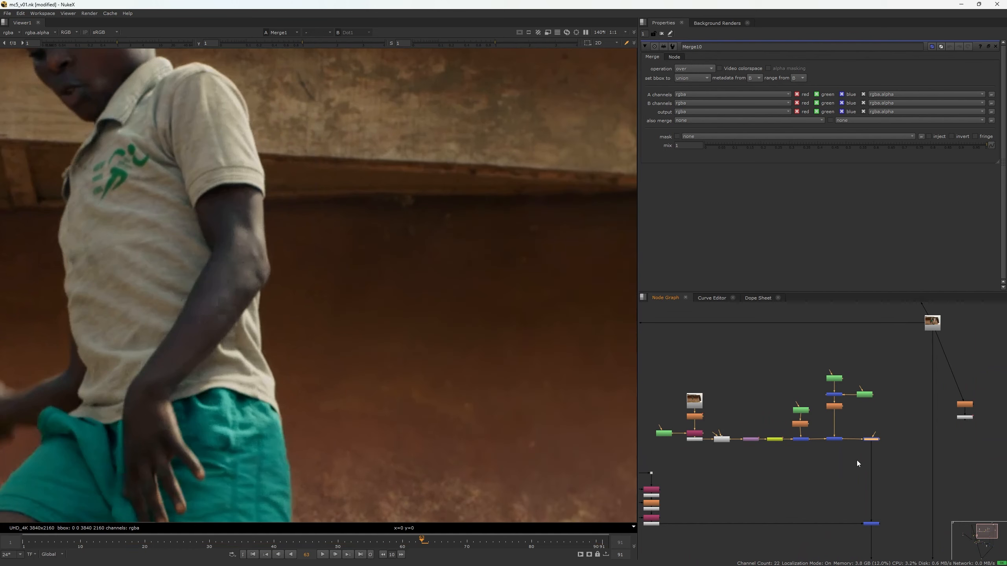
{"action": "scroll", "coordinate": [776, 446], "scroll_direction": "up", "scroll_amount": 3}
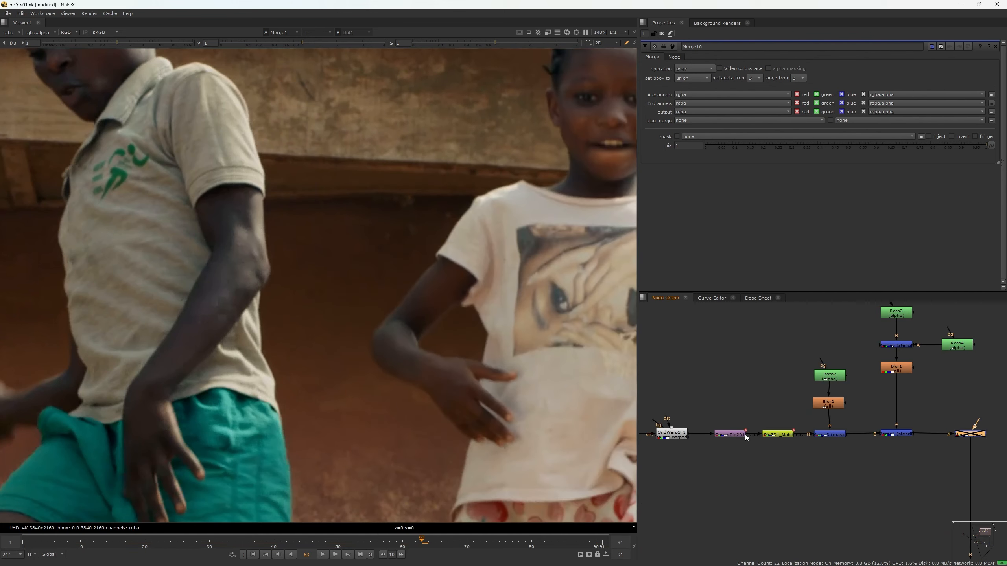
- Move Copy1 and its inputs up to make room, and insert a Grade node between Copy1 and Premult1
{"action": "middle_click_drag", "start_coordinate": [745, 434], "coordinate": [751, 475]}
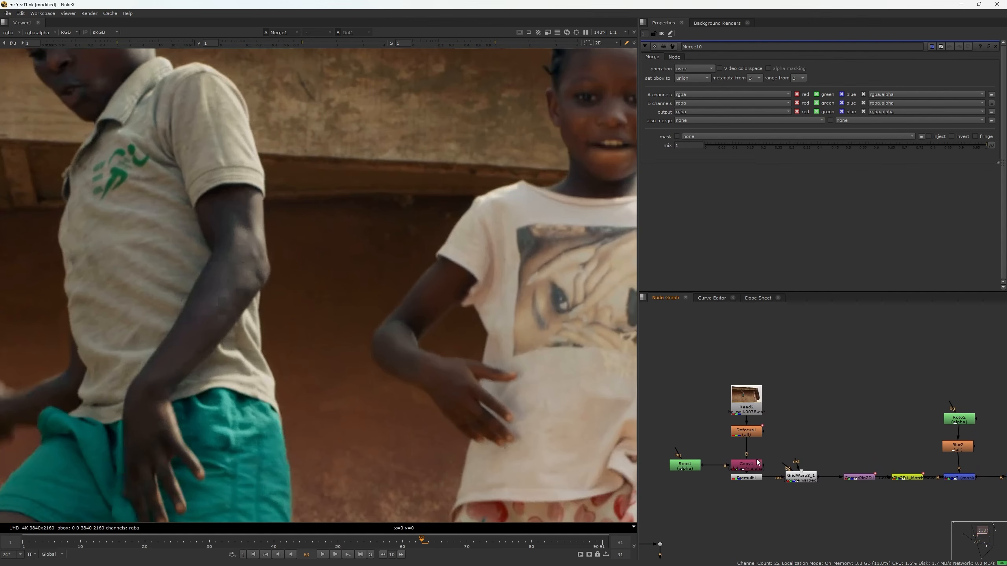
{"action": "left_click_drag", "start_coordinate": [697, 477], "coordinate": [657, 479]}
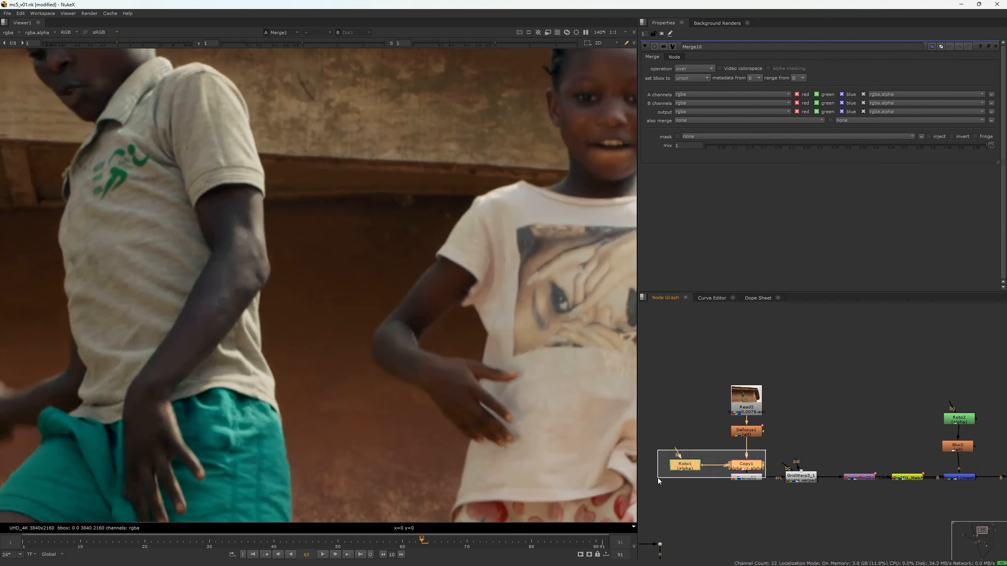
{"action": "left_click_drag", "start_coordinate": [749, 466], "coordinate": [752, 389]}
{"action": "left_click", "coordinate": [755, 457]}
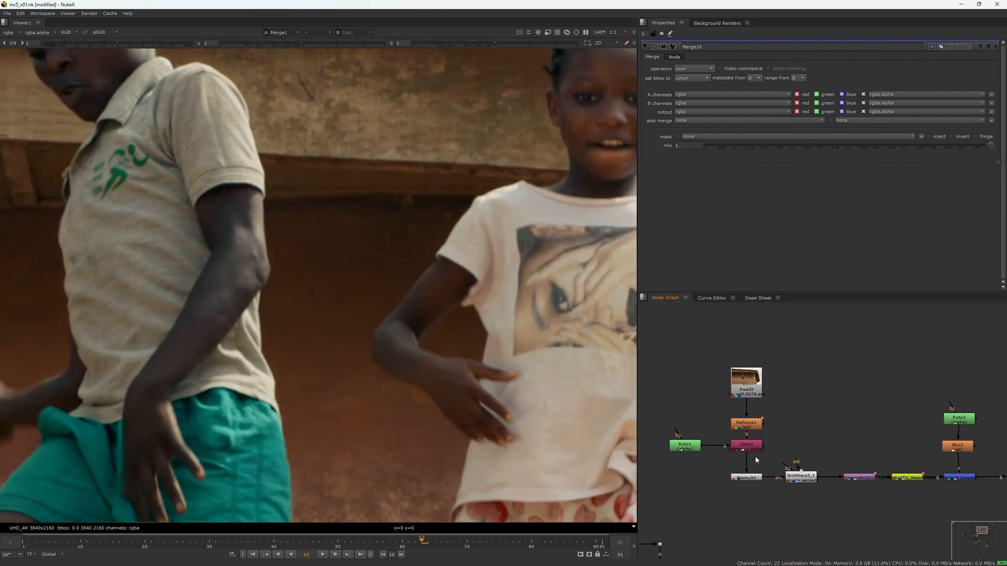
{"action": "key", "text": "g"}
{"action": "left_click_drag", "start_coordinate": [755, 456], "coordinate": [745, 466]}
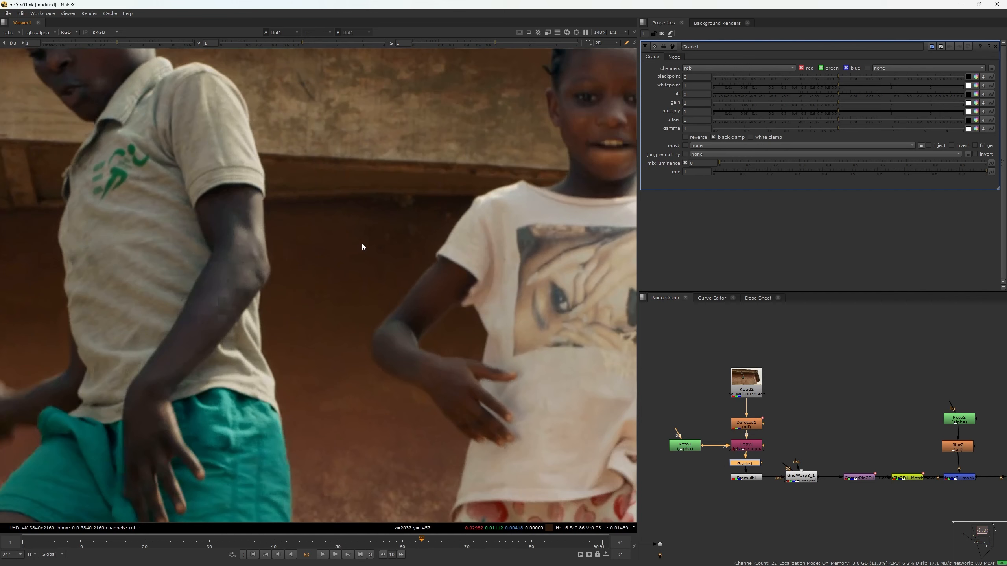
- Compare the dark wall under the beam in the patched result with the original plate at frame 63
{"action": "scroll", "coordinate": [362, 247], "scroll_direction": "up", "scroll_amount": 2}
{"action": "scroll", "coordinate": [749, 427], "scroll_direction": "down", "scroll_amount": 4}
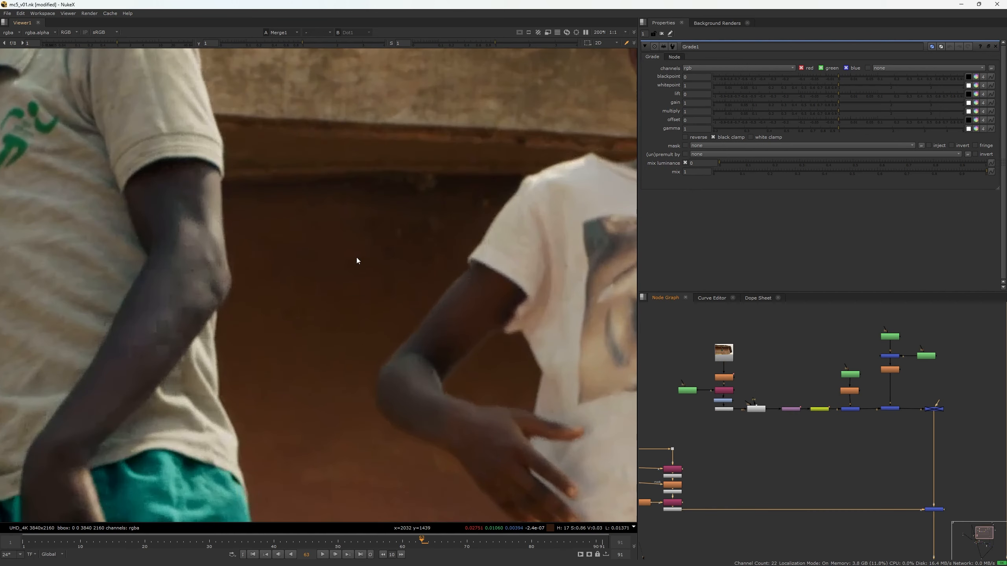
{"action": "scroll", "coordinate": [840, 335], "scroll_direction": "down", "scroll_amount": 3}
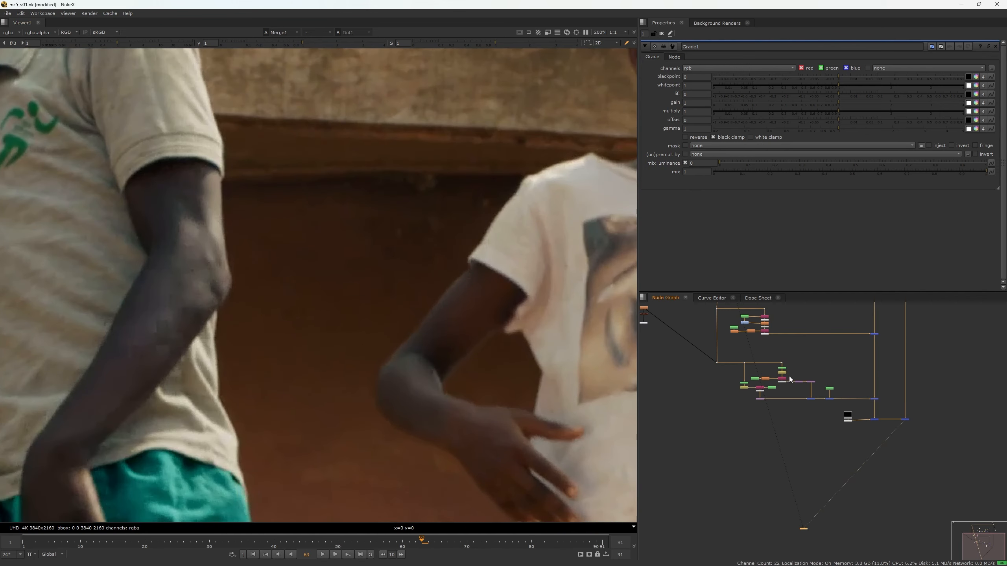
{"action": "key", "text": "2"}
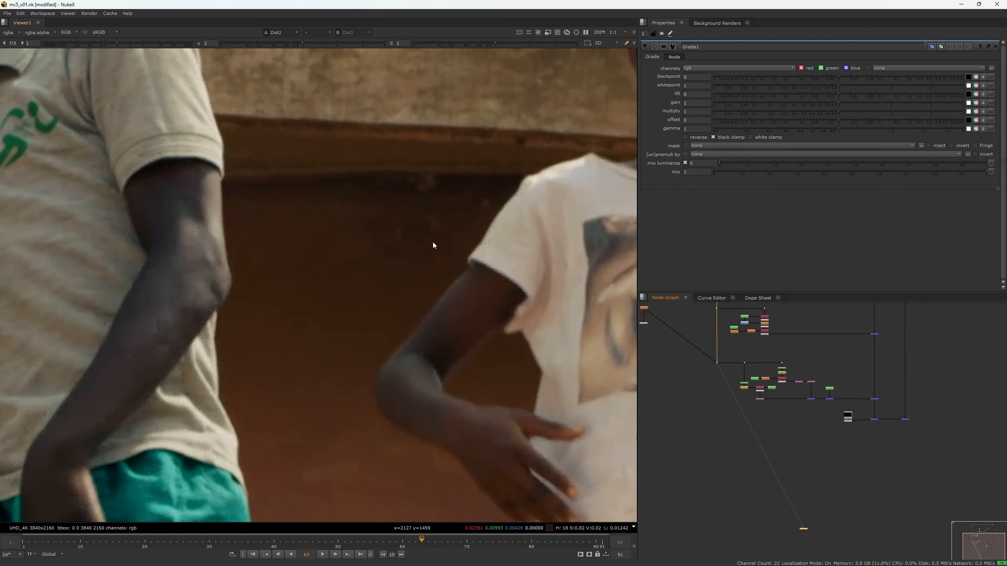
{"action": "key", "text": "1"}
{"action": "middle_click_drag", "start_coordinate": [433, 248], "coordinate": [431, 349]}
{"action": "scroll", "coordinate": [401, 338], "scroll_direction": "up", "scroll_amount": 3}
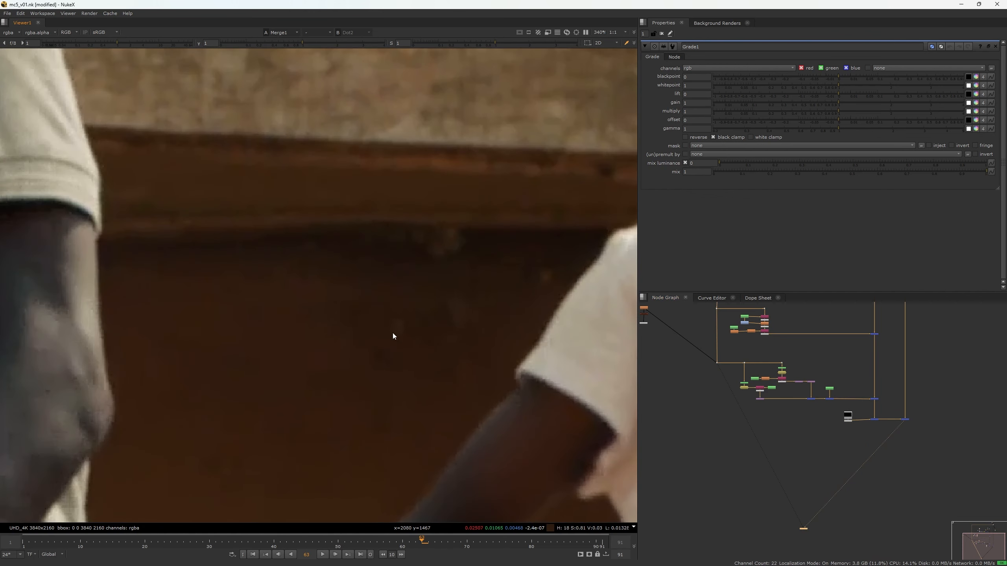
{"action": "middle_click_drag", "start_coordinate": [864, 411], "coordinate": [823, 484]}
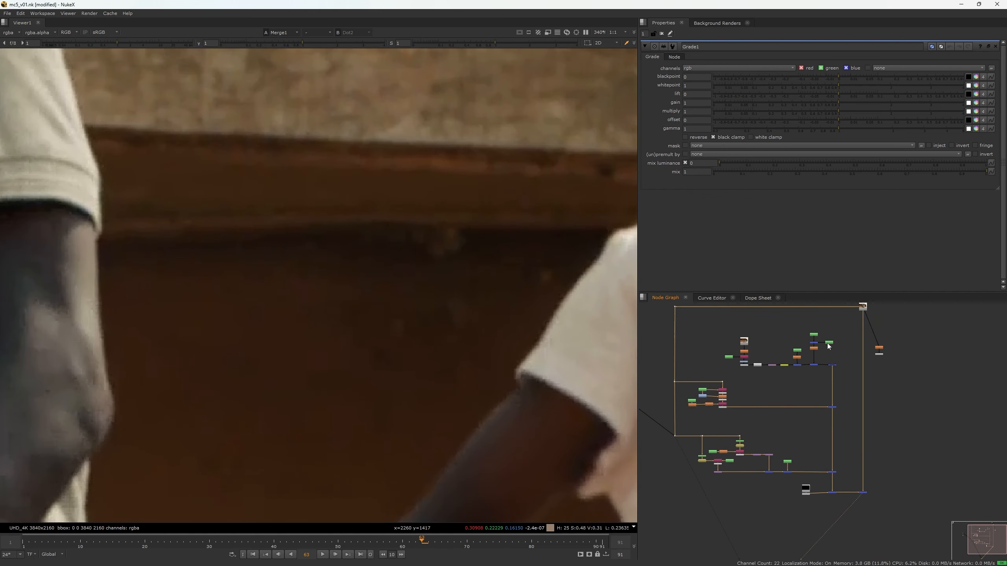
{"action": "scroll", "coordinate": [828, 346], "scroll_direction": "up", "scroll_amount": 2}
- Select the upper branch's final merge and examine the wall beside the boy's elbow close up, alternating between the patch and the original
{"action": "left_click_drag", "start_coordinate": [850, 354], "coordinate": [817, 396]}
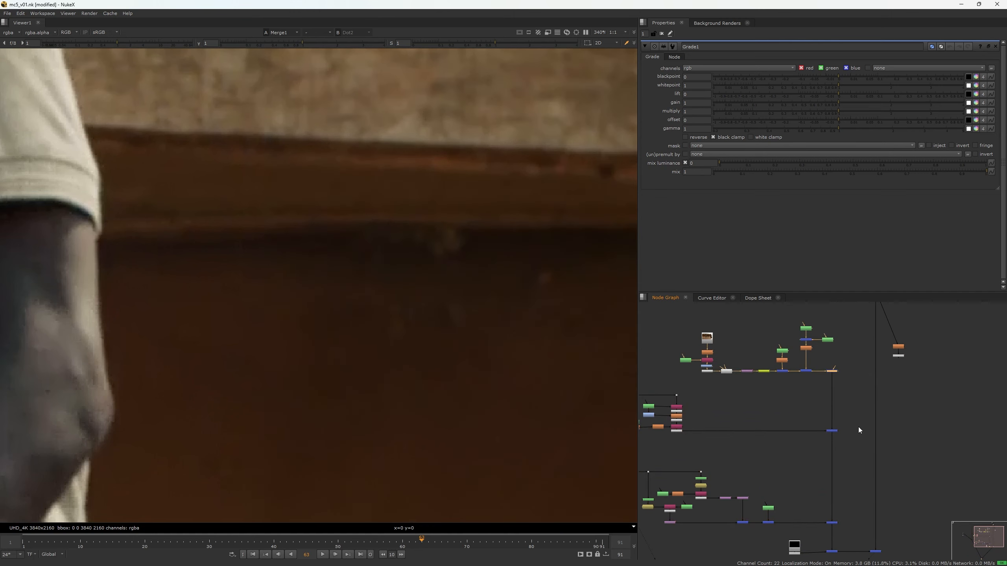
{"action": "middle_click_drag", "start_coordinate": [858, 427], "coordinate": [860, 403]}
{"action": "key", "text": "2"}
{"action": "key", "text": "1"}
{"action": "scroll", "coordinate": [319, 327], "scroll_direction": "up", "scroll_amount": 1}
{"action": "middle_click_drag", "start_coordinate": [320, 344], "coordinate": [340, 231]}
{"action": "key", "text": "2"}
{"action": "key", "text": "1"}
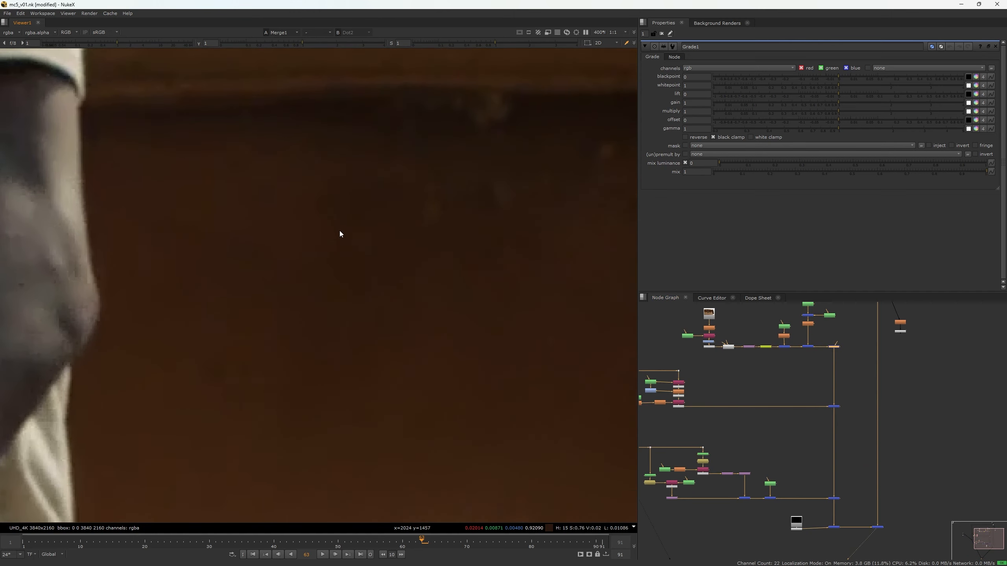
{"action": "key", "text": "2"}
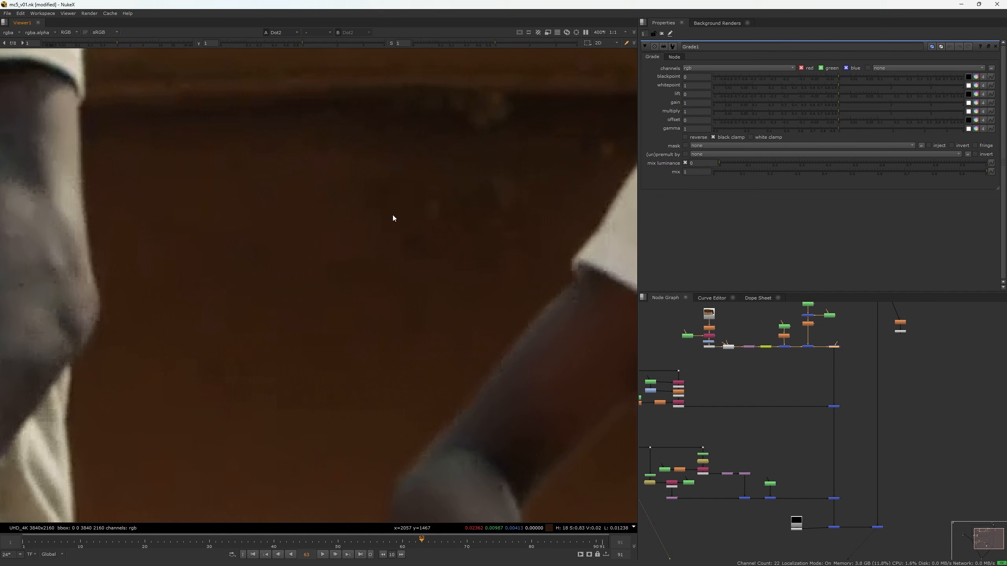
{"action": "key", "text": "1"}
{"action": "scroll", "coordinate": [748, 400], "scroll_direction": "up", "scroll_amount": 5}
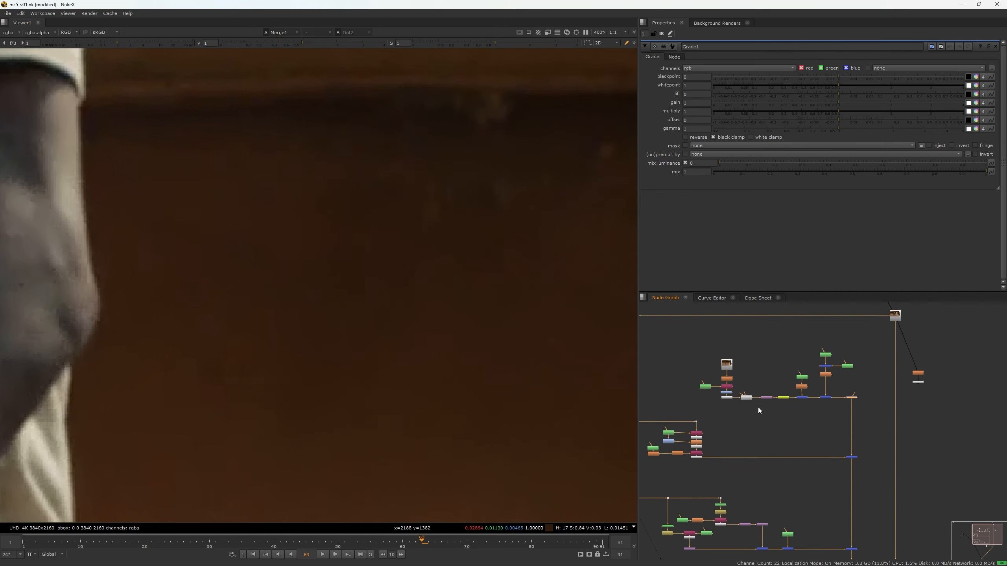
- Set Grade1's gain to 1.2 and check the brightened wall patch against the original plate
{"action": "left_click", "coordinate": [712, 388]}
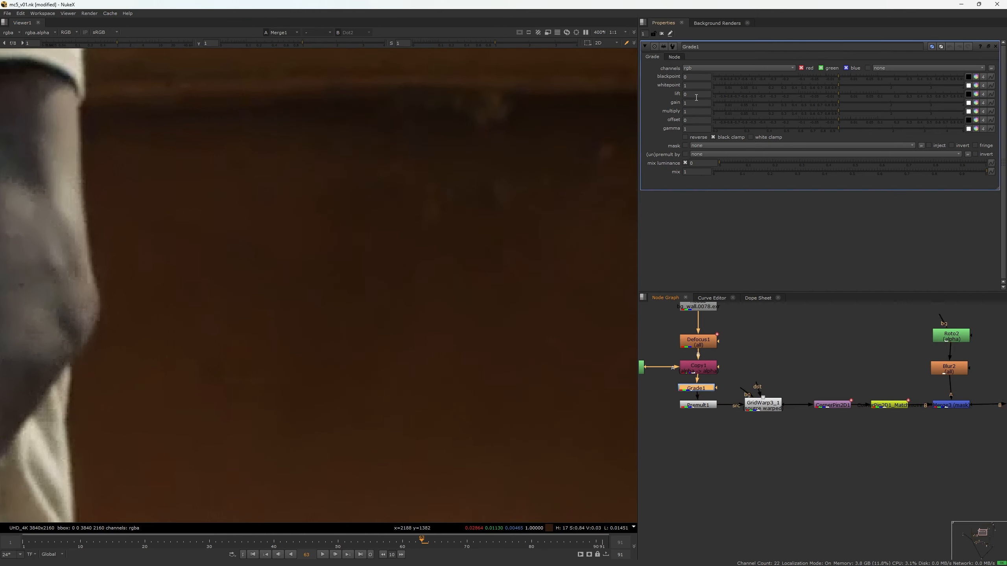
{"action": "type", "text": ".1"}
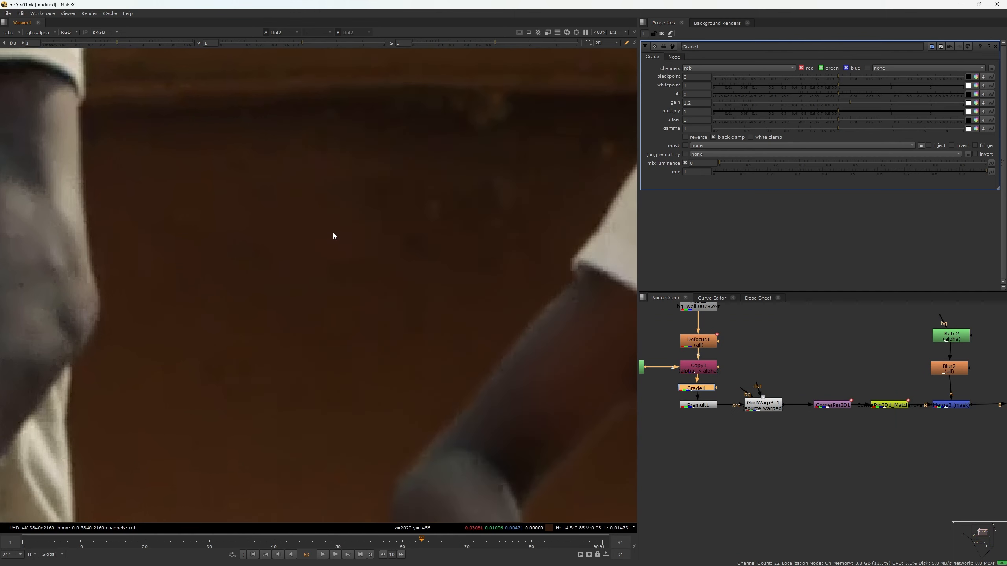
{"action": "scroll", "coordinate": [354, 246], "scroll_direction": "down", "scroll_amount": 1}
{"action": "scroll", "coordinate": [355, 245], "scroll_direction": "down", "scroll_amount": 3}
{"action": "scroll", "coordinate": [733, 375], "scroll_direction": "up", "scroll_amount": 5}
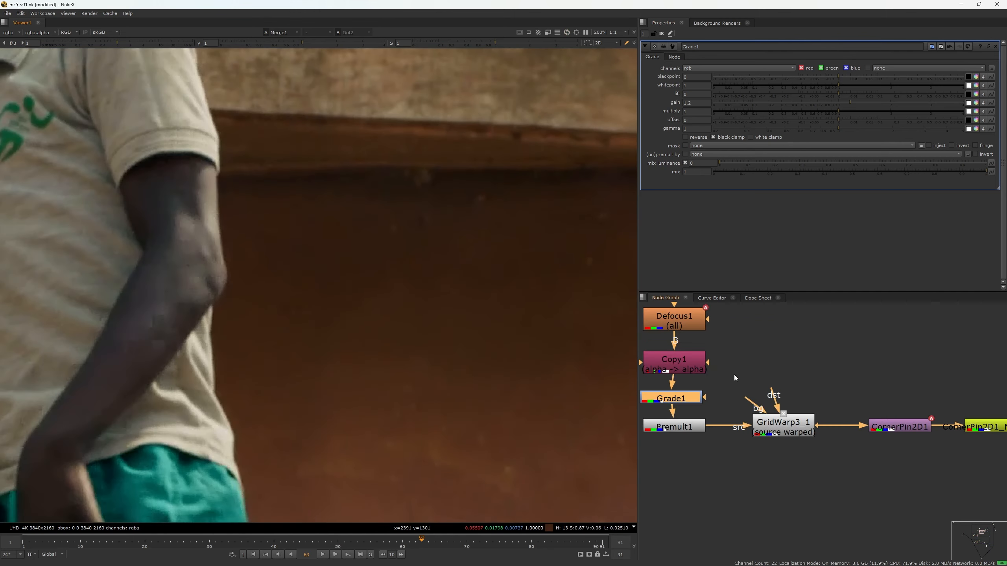
- Go to frame 78, matching the Read2 wall plate, and compare the graded patch with the original
{"action": "middle_click_drag", "start_coordinate": [829, 417], "coordinate": [816, 507]}
{"action": "scroll", "coordinate": [810, 427], "scroll_direction": "up", "scroll_amount": 4}
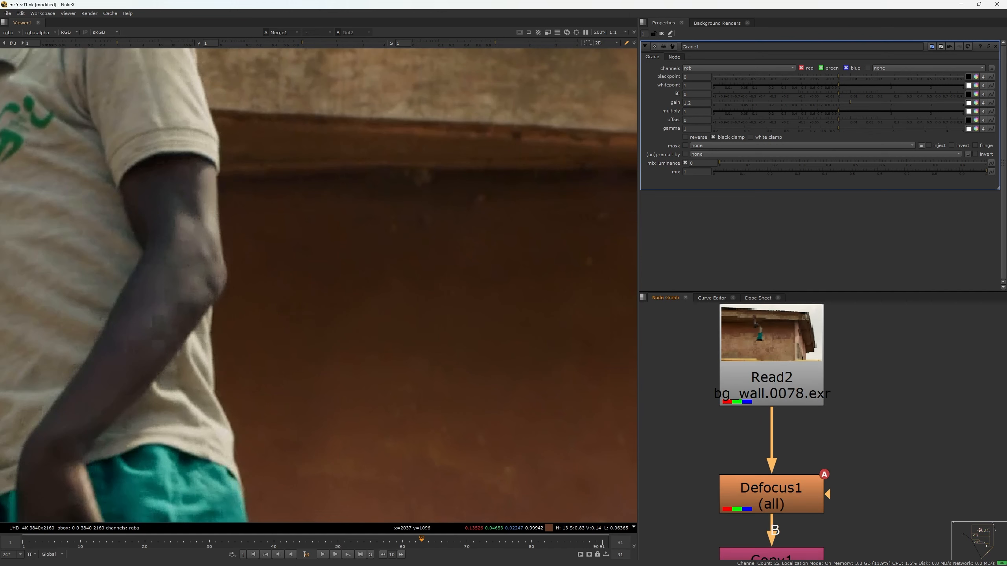
{"action": "key", "text": "Return"}
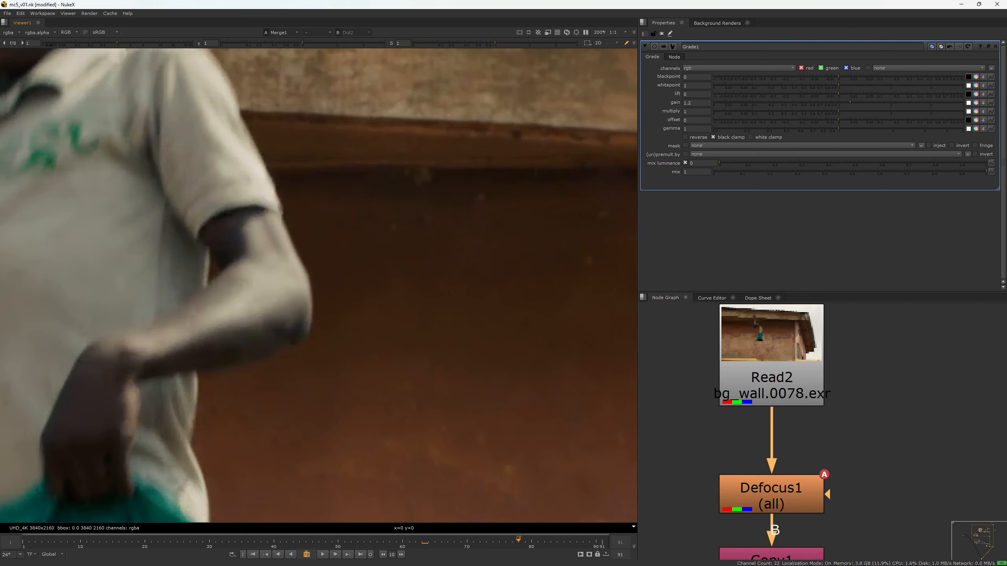
{"action": "scroll", "coordinate": [415, 246], "scroll_direction": "down", "scroll_amount": 4}
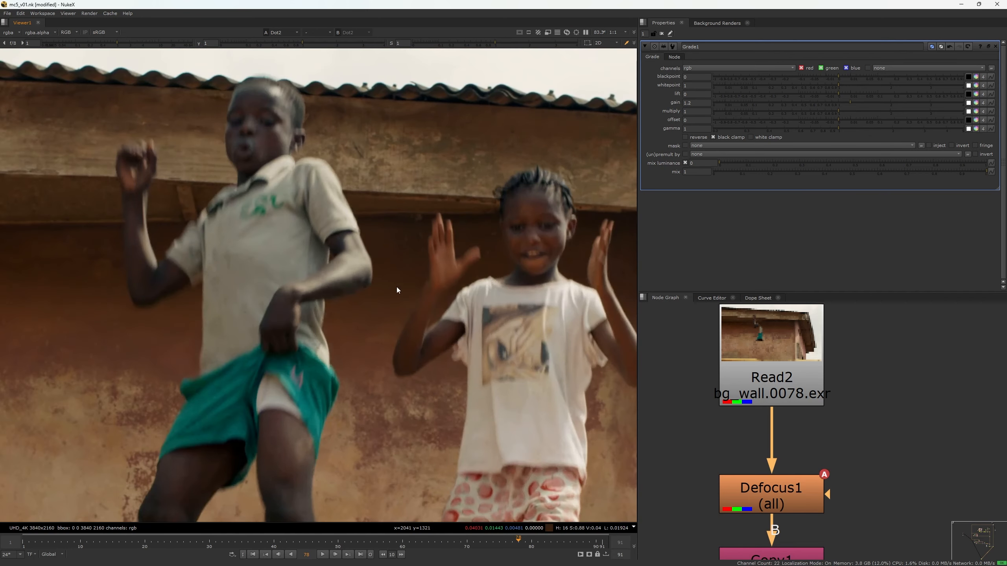
{"action": "key", "text": "2"}
{"action": "scroll", "coordinate": [424, 265], "scroll_direction": "up", "scroll_amount": 3}
{"action": "key", "text": "1"}
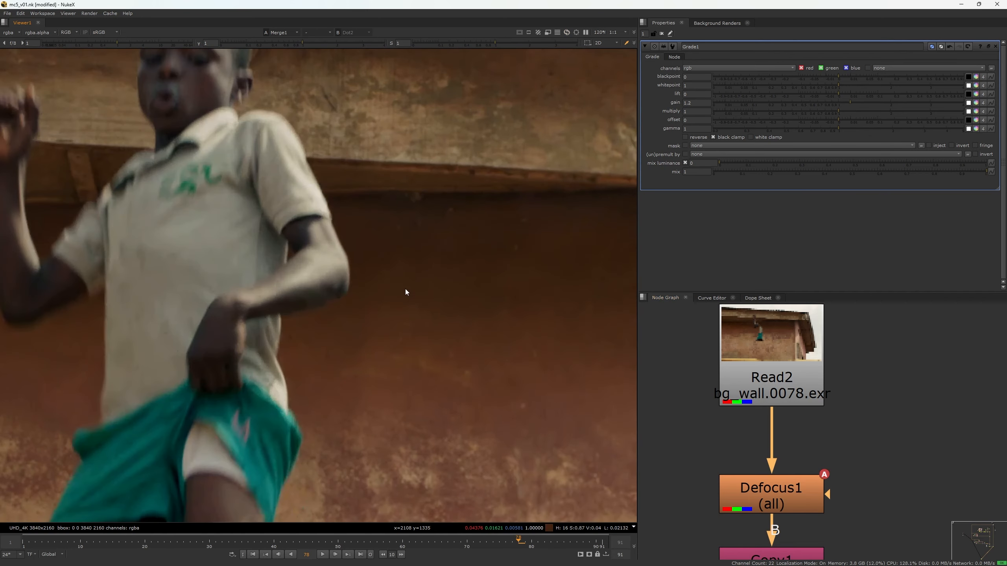
- Add a Roto node beside Copy1 and connect it to Grade1's mask input
{"action": "scroll", "coordinate": [834, 470], "scroll_direction": "down", "scroll_amount": 3}
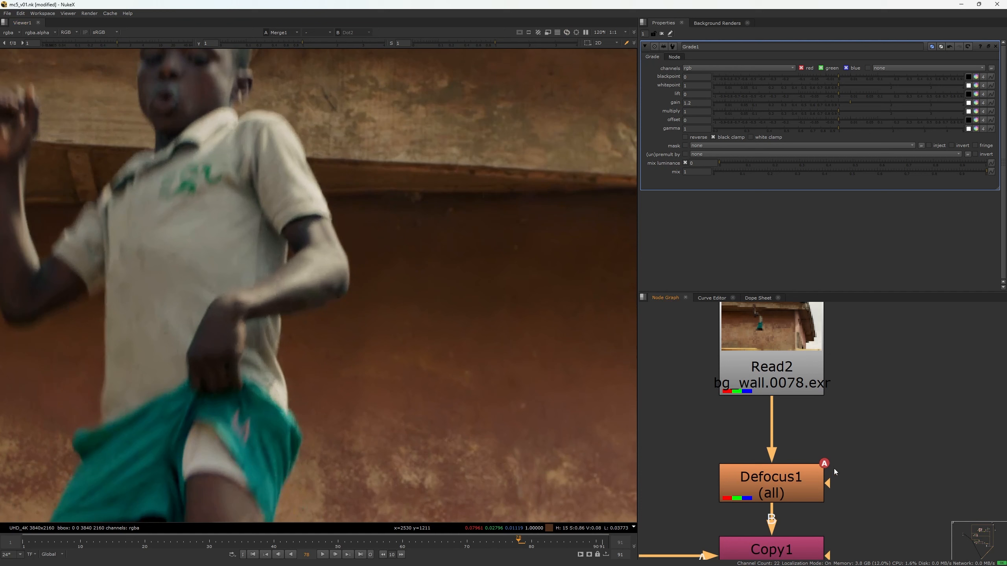
{"action": "scroll", "coordinate": [819, 365], "scroll_direction": "up", "scroll_amount": 2}
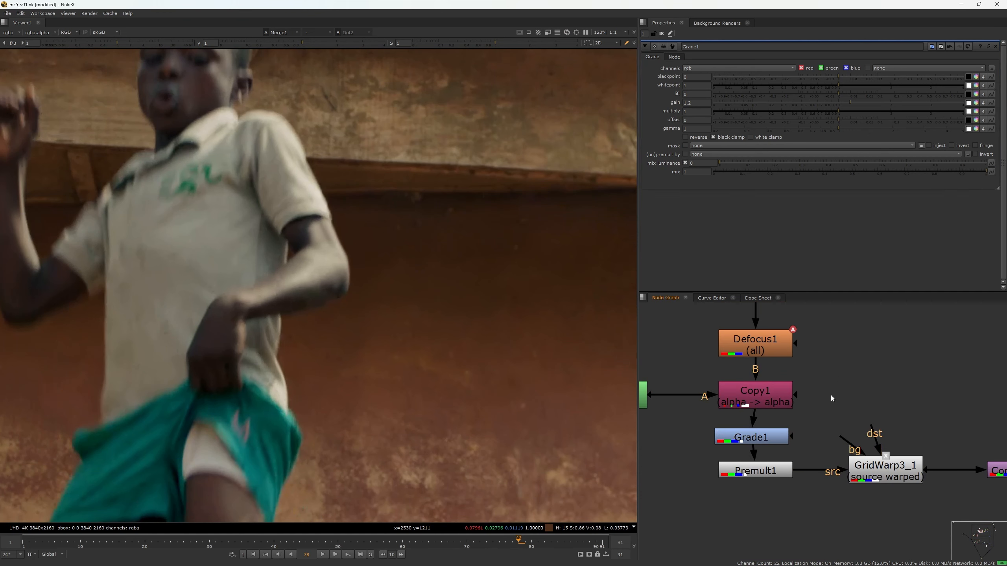
{"action": "key", "text": "o"}
{"action": "left_click_drag", "start_coordinate": [832, 390], "coordinate": [835, 387]}
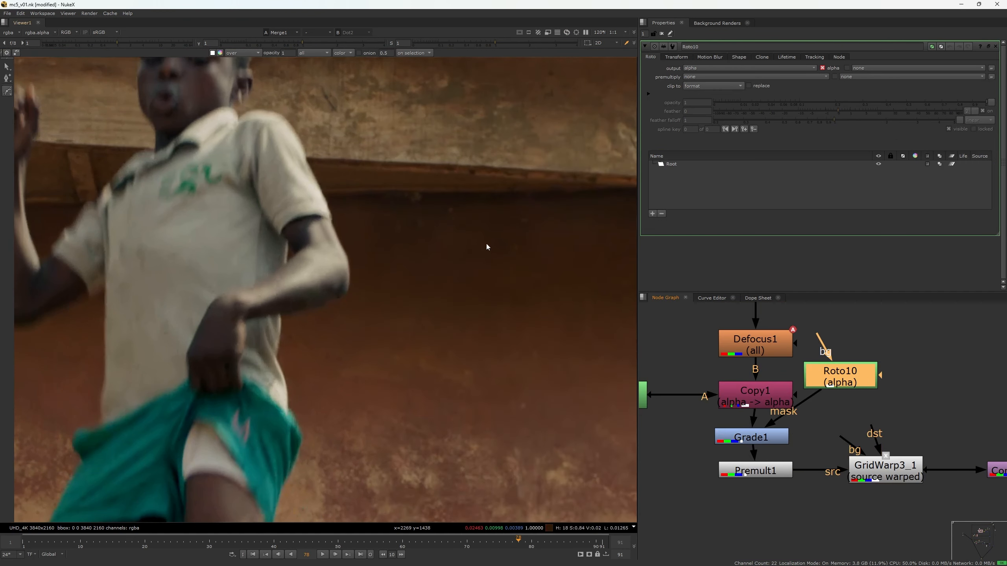
- Draw a closed B-Spline shape over the dark wall area beneath the beam, beside the boy's arm
{"action": "right_click", "coordinate": [6, 91]}
{"action": "left_click", "coordinate": [28, 106]}
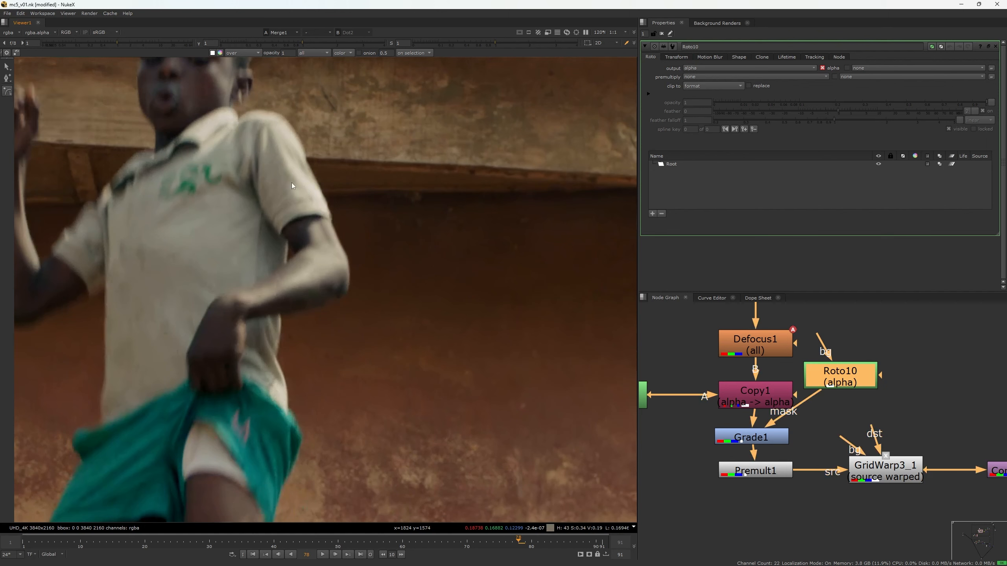
{"action": "left_click", "coordinate": [372, 192]}
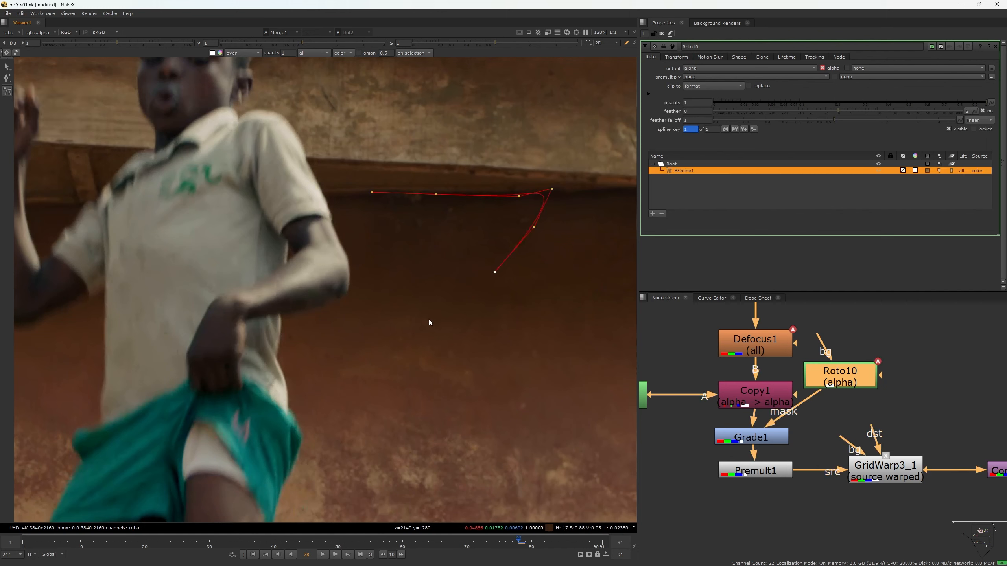
{"action": "left_click", "coordinate": [370, 193]}
- Insert a Blur node between Roto10 and Grade1's mask input and set its size to 3
{"action": "left_click_drag", "start_coordinate": [881, 377], "coordinate": [883, 375]}
{"action": "key", "text": "b"}
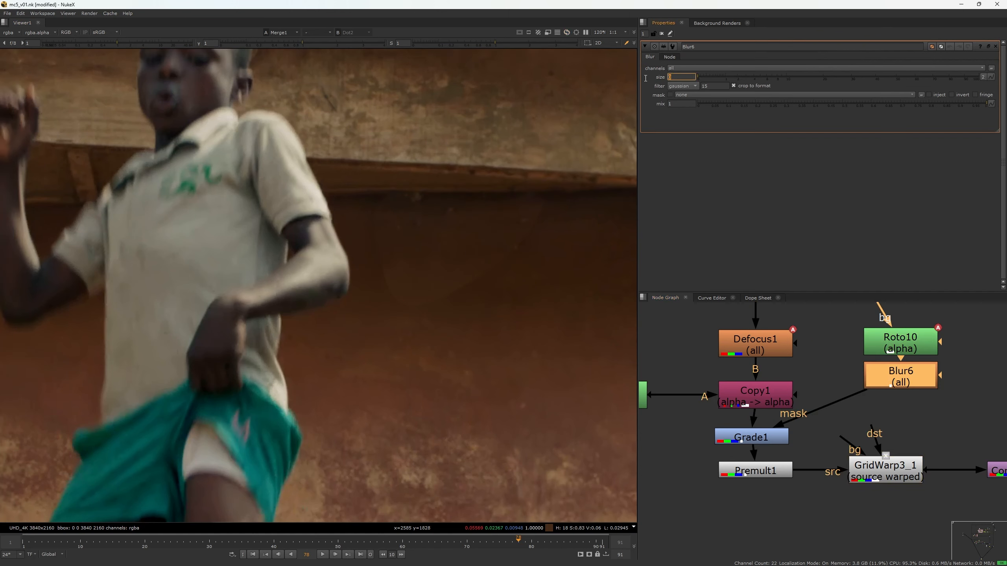
{"action": "type", "text": "3"}
{"action": "key", "text": "Return"}
{"action": "left_click", "coordinate": [841, 384]}
{"action": "middle_click_drag", "start_coordinate": [841, 384], "coordinate": [820, 344]}
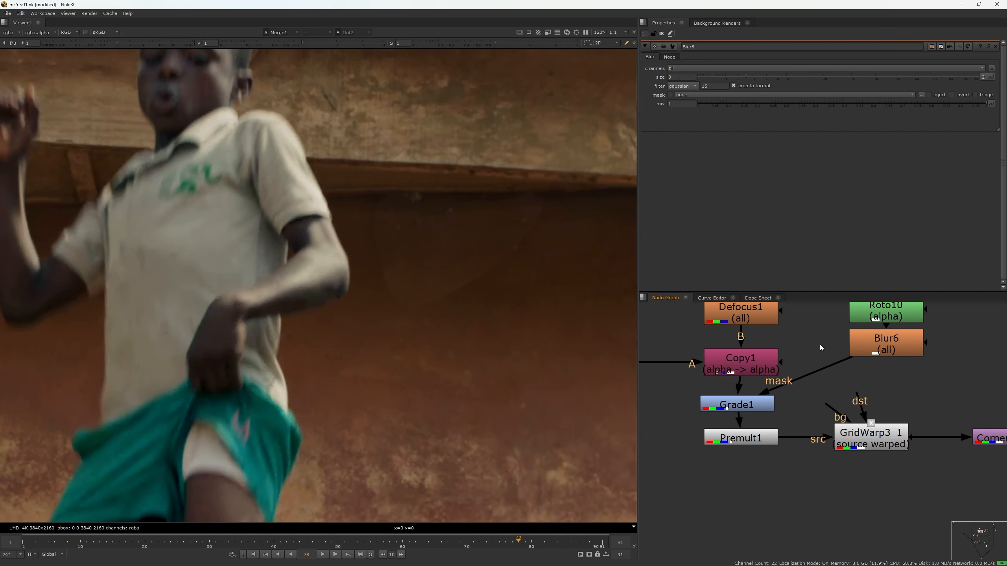
- Reset Grade1's gain to 1 and compare the wall patch with the original plate beside the boy's arm
{"action": "double_click", "coordinate": [740, 403]}
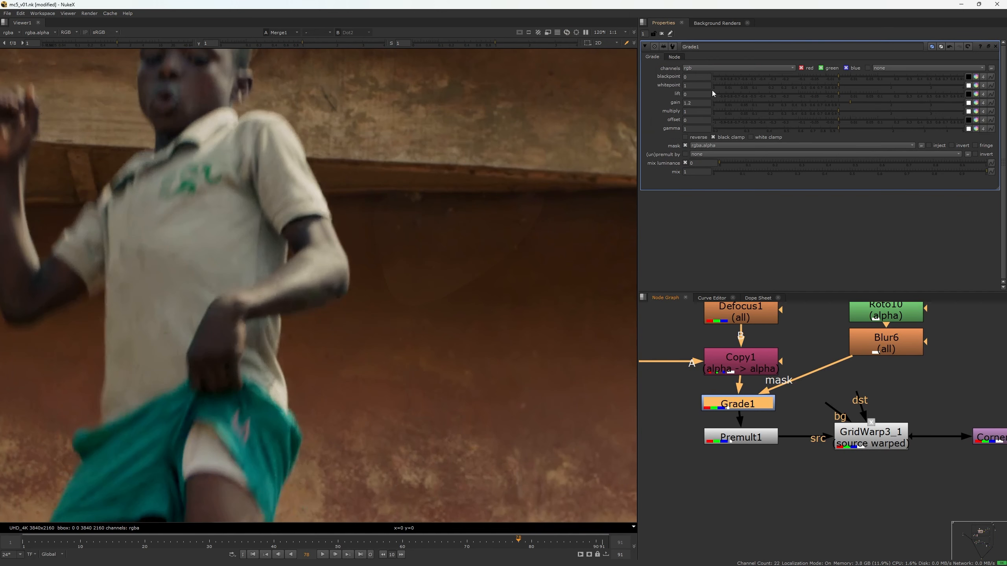
{"action": "right_click", "coordinate": [707, 104]}
{"action": "left_click", "coordinate": [724, 109]}
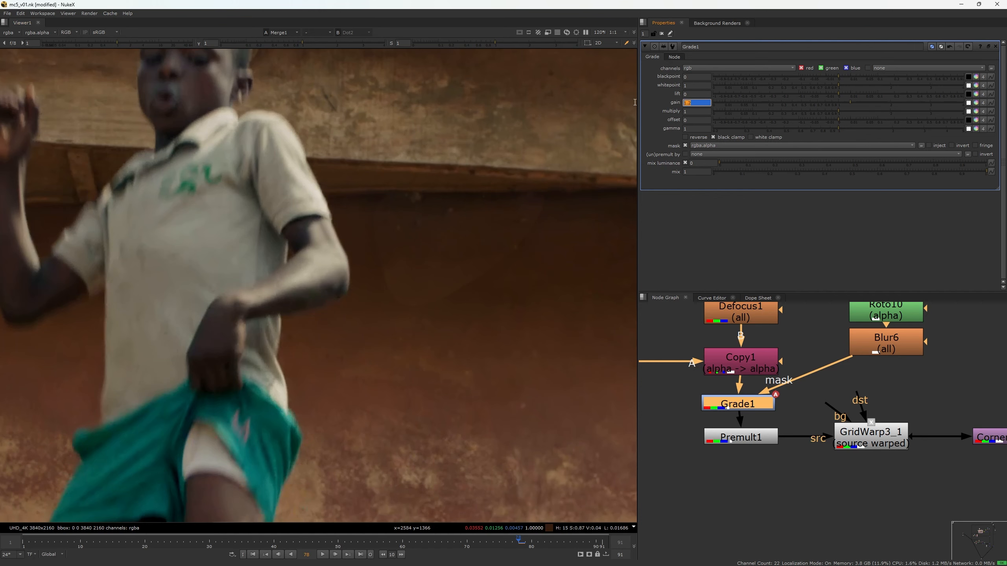
{"action": "key", "text": "2"}
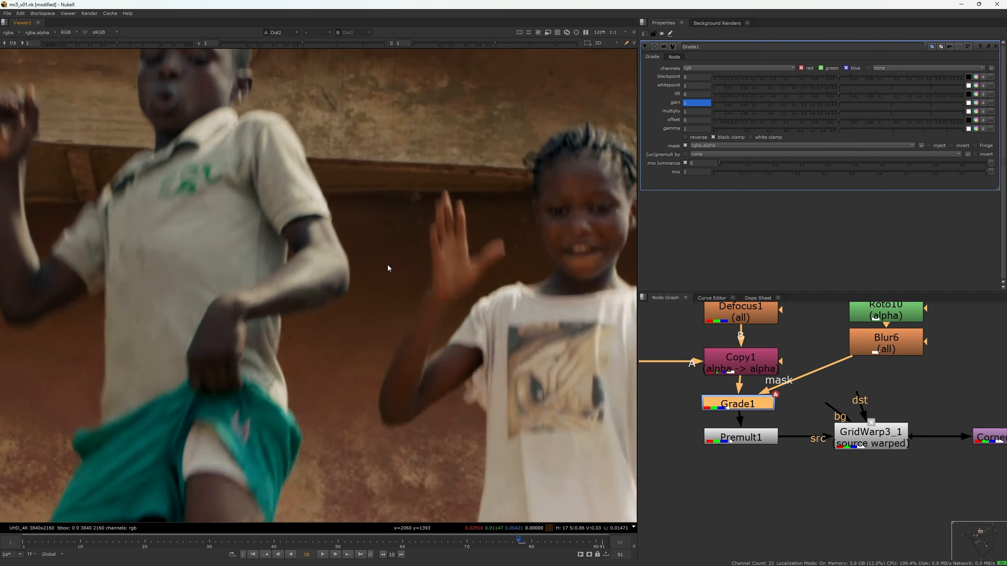
{"action": "scroll", "coordinate": [376, 261], "scroll_direction": "up", "scroll_amount": 3}
{"action": "key", "text": "1"}
{"action": "key", "text": "2"}
{"action": "scroll", "coordinate": [365, 248], "scroll_direction": "up", "scroll_amount": 2}
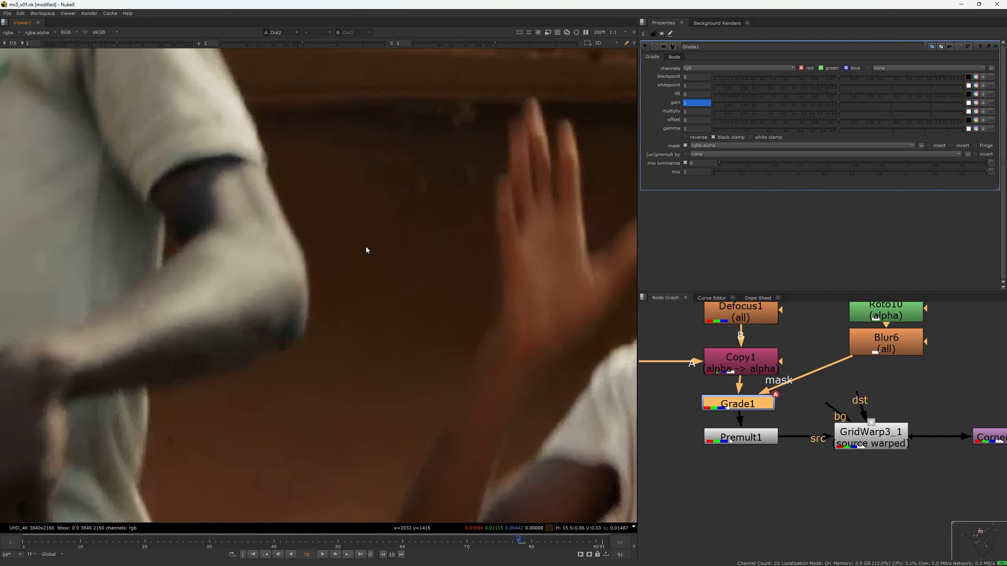
{"action": "key", "text": "1"}
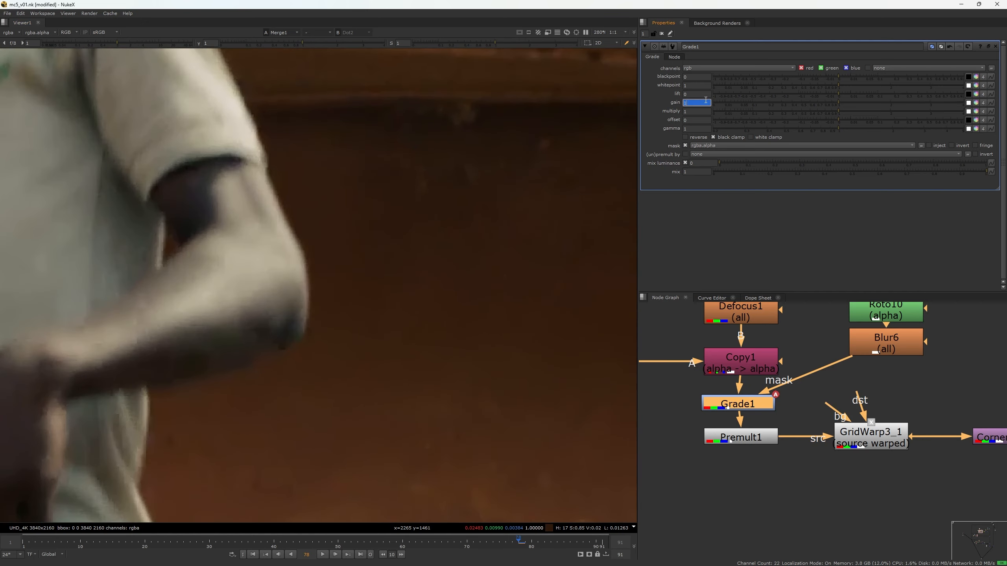
- Try Grade1 gain values of 1.1 and 1.05 on the wall patch, and set the gain back to 1
{"action": "type", "text": "1.1"}
{"action": "key", "text": "Return"}
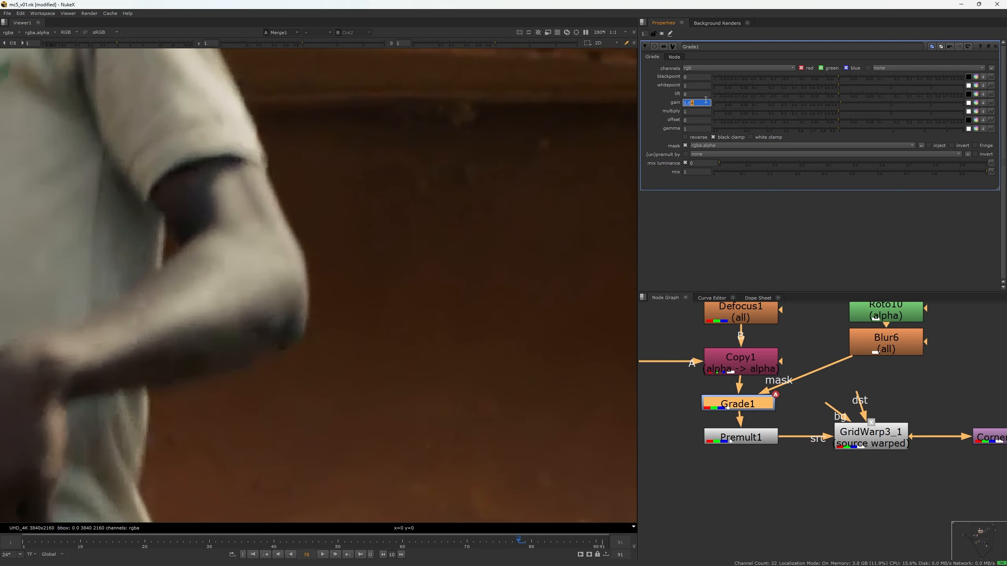
{"action": "key", "text": "Return"}
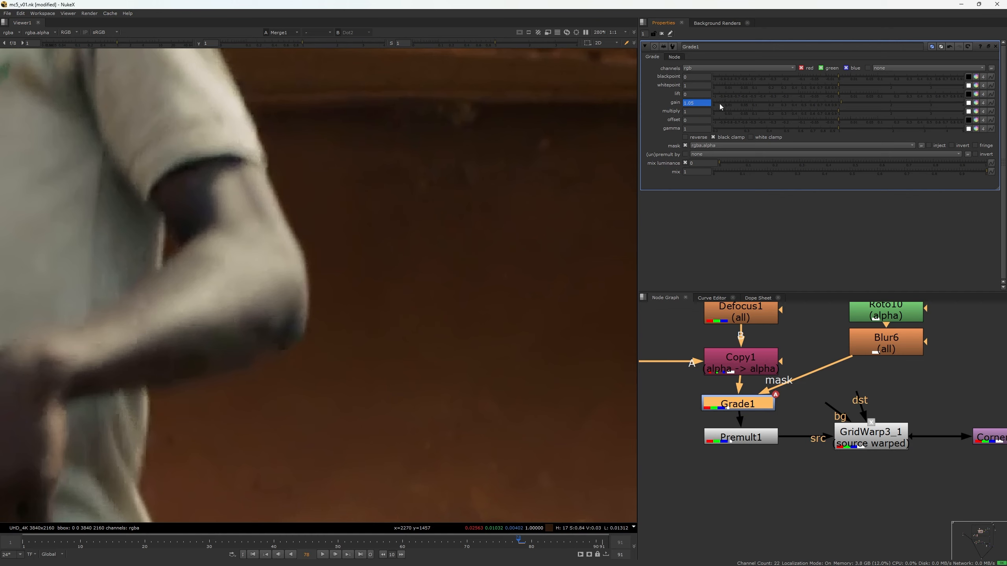
{"action": "type", "text": "1"}
{"action": "key", "text": "Return"}
- Compare the composited wall patch with the original plate, examining the dark wall beneath the beam near the boy's arm
{"action": "key", "text": "2"}
{"action": "key", "text": "1"}
{"action": "key", "text": "2"}
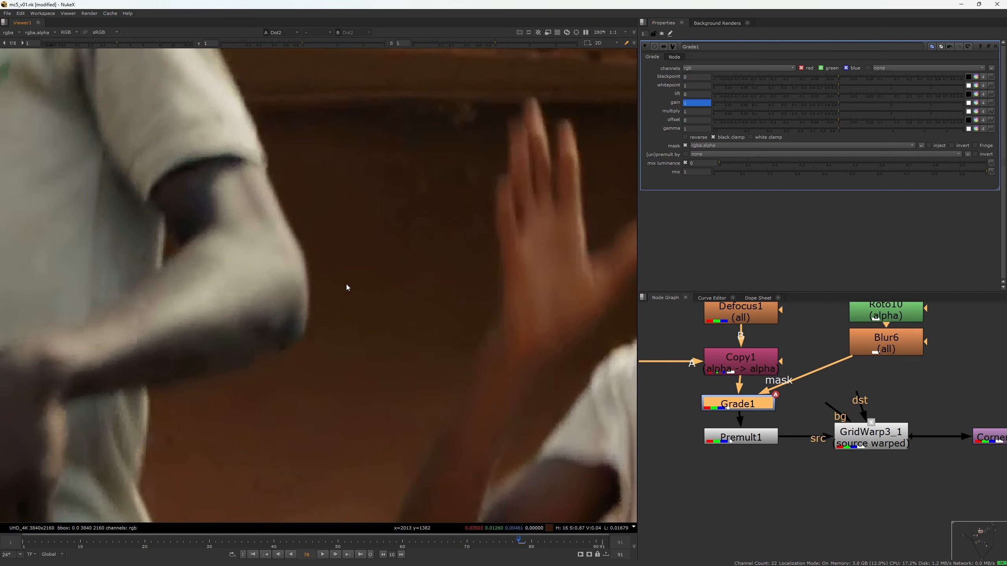
{"action": "scroll", "coordinate": [350, 283], "scroll_direction": "down", "scroll_amount": 4}
{"action": "scroll", "coordinate": [370, 264], "scroll_direction": "up", "scroll_amount": 5}
{"action": "key", "text": "1"}
{"action": "scroll", "coordinate": [370, 264], "scroll_direction": "down", "scroll_amount": 6}
{"action": "key", "text": "2"}
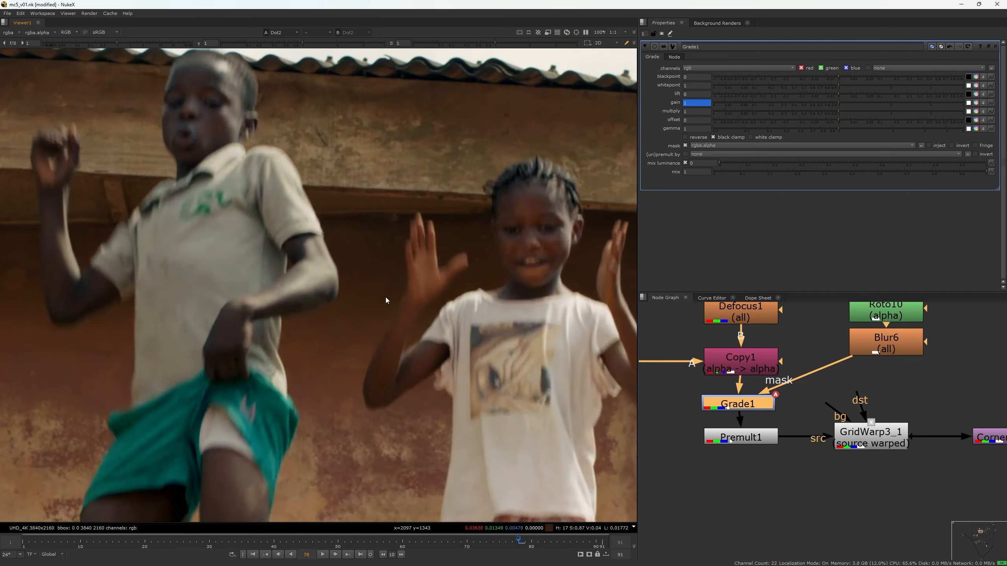
{"action": "key", "text": "1"}
{"action": "key", "text": "2"}
{"action": "scroll", "coordinate": [371, 244], "scroll_direction": "up", "scroll_amount": 2}
{"action": "key", "text": "1"}
{"action": "key", "text": "2"}
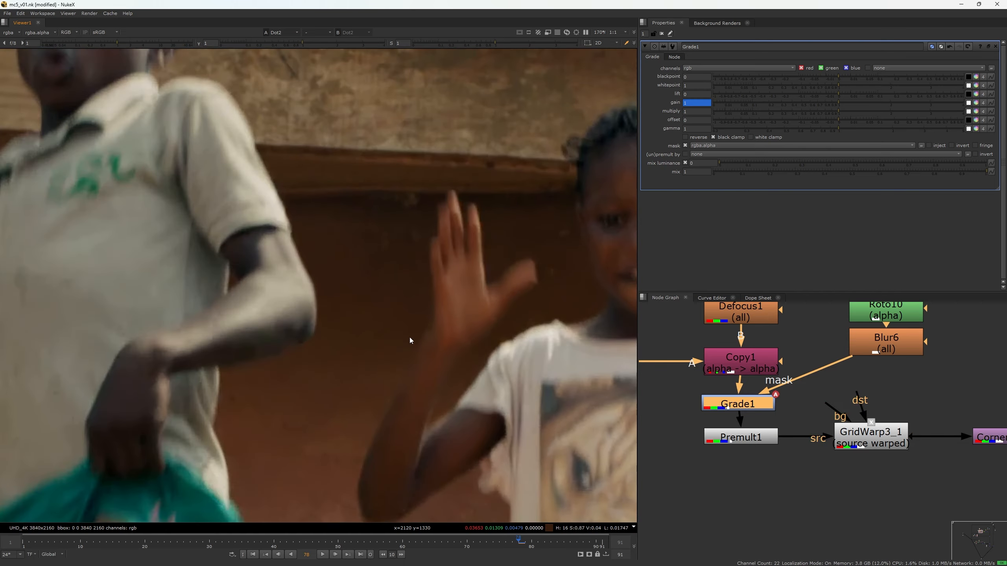
{"action": "key", "text": "1"}
{"action": "scroll", "coordinate": [339, 245], "scroll_direction": "down", "scroll_amount": 3}
{"action": "key", "text": "2"}
{"action": "key", "text": "1"}
{"action": "scroll", "coordinate": [362, 261], "scroll_direction": "up", "scroll_amount": 3}
{"action": "key", "text": "2"}
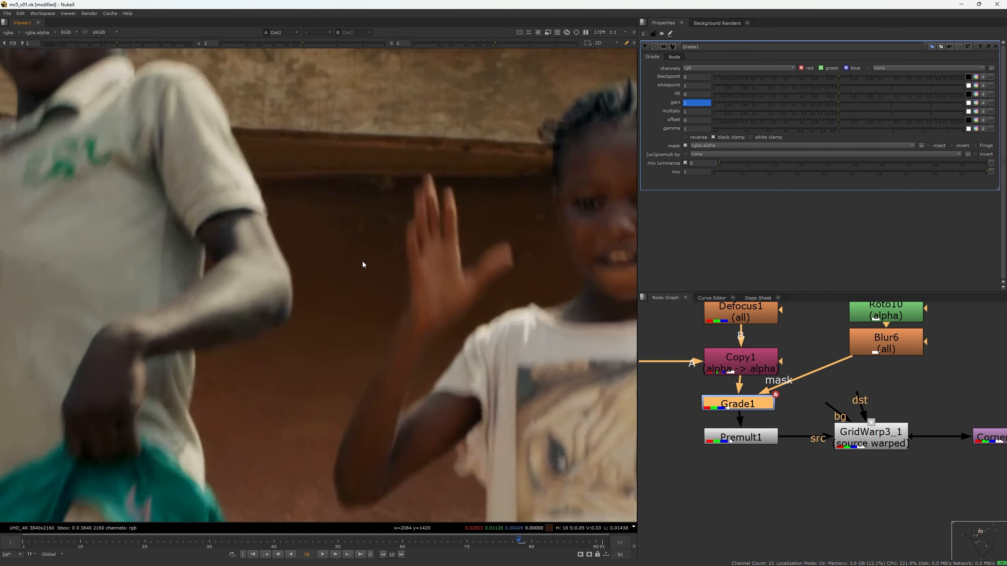
{"action": "key", "text": "1"}
{"action": "key", "text": "2"}
{"action": "key", "text": "1"}
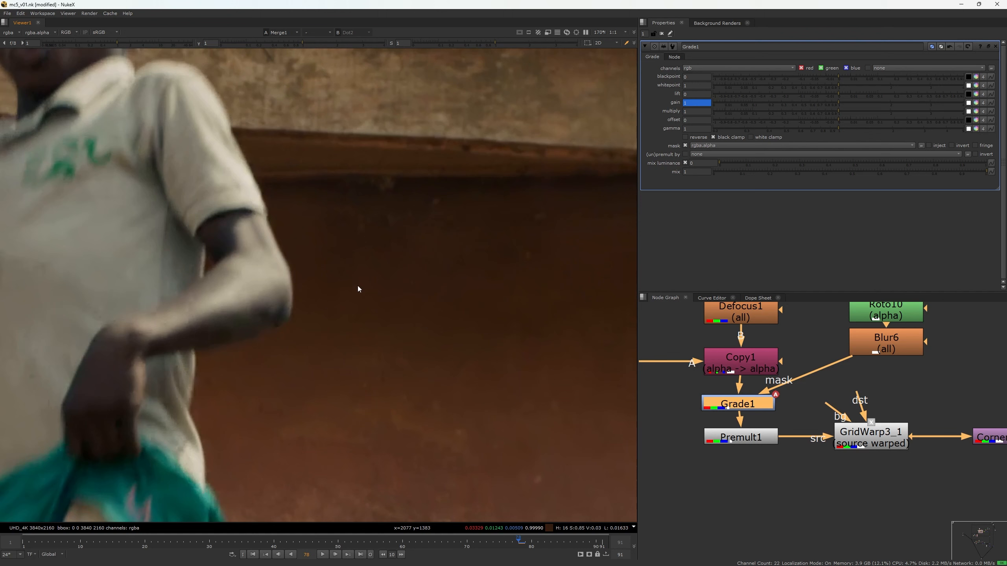
{"action": "key", "text": "2"}
{"action": "key", "text": "1"}
- Load the original plate and the Read2 clean wall plate into the viewer's first and second inputs
{"action": "scroll", "coordinate": [817, 412], "scroll_direction": "down", "scroll_amount": 3}
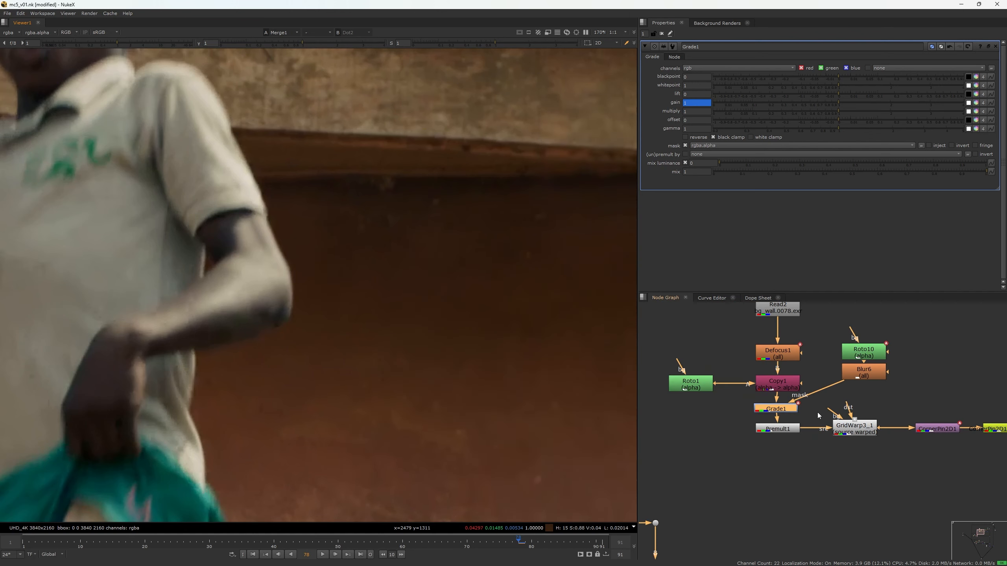
{"action": "scroll", "coordinate": [798, 356], "scroll_direction": "up", "scroll_amount": 2}
{"action": "middle_click_drag", "start_coordinate": [798, 356], "coordinate": [782, 434]}
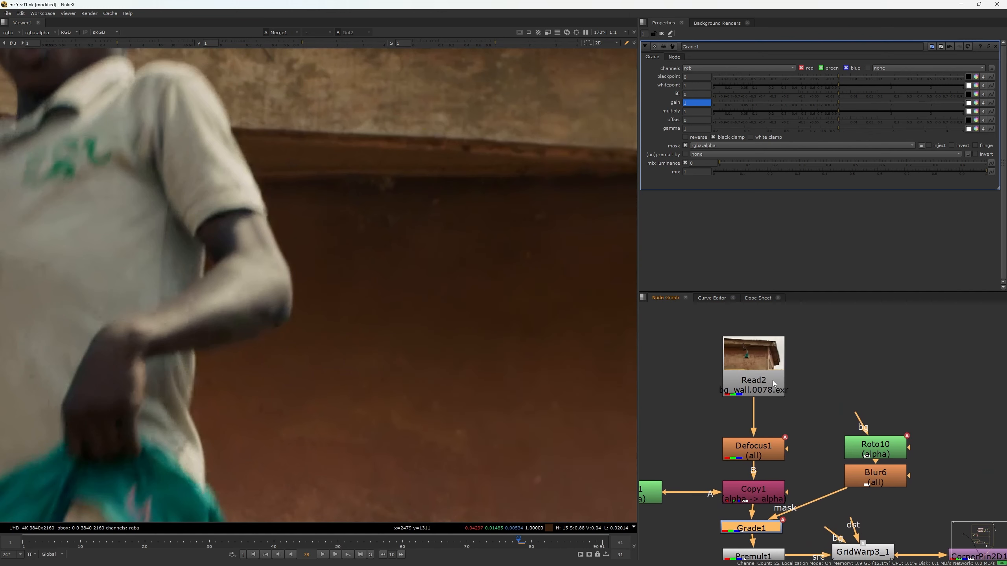
{"action": "left_click", "coordinate": [765, 362]}
{"action": "key", "text": "1"}
{"action": "scroll", "coordinate": [763, 377], "scroll_direction": "down", "scroll_amount": 2}
{"action": "middle_click_drag", "start_coordinate": [756, 471], "coordinate": [850, 388]}
{"action": "scroll", "coordinate": [801, 417], "scroll_direction": "down", "scroll_amount": 3}
{"action": "left_click_drag", "start_coordinate": [772, 398], "coordinate": [717, 447]}
{"action": "key", "text": "1"}
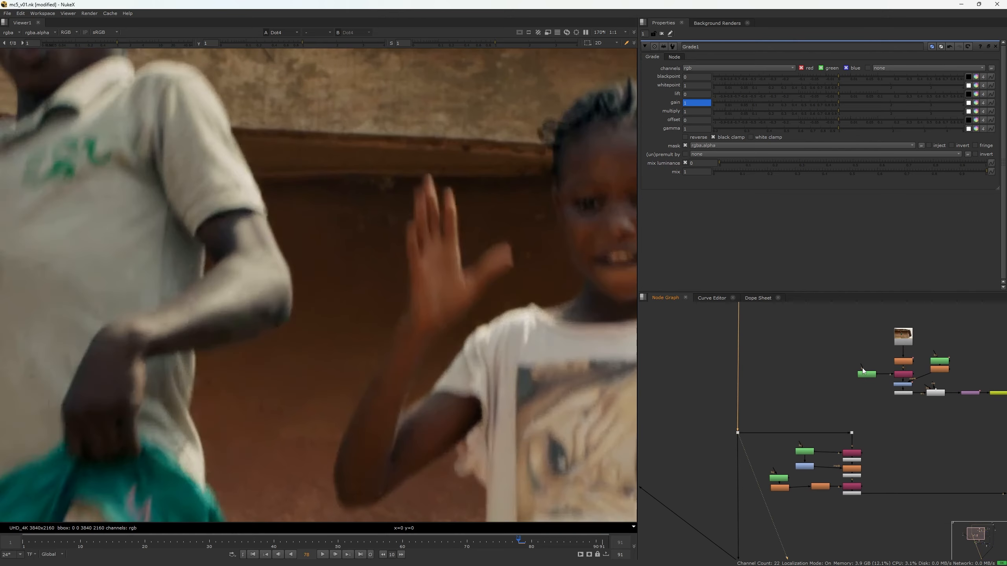
{"action": "left_click", "coordinate": [899, 343]}
{"action": "key", "text": "2"}
- Compare the original plate with the Read2 clean wall plate, examining the dark wall tones and texture beneath the beam
{"action": "key", "text": "1"}
{"action": "key", "text": "2"}
{"action": "middle_click_drag", "start_coordinate": [325, 226], "coordinate": [328, 265]}
{"action": "key", "text": "1"}
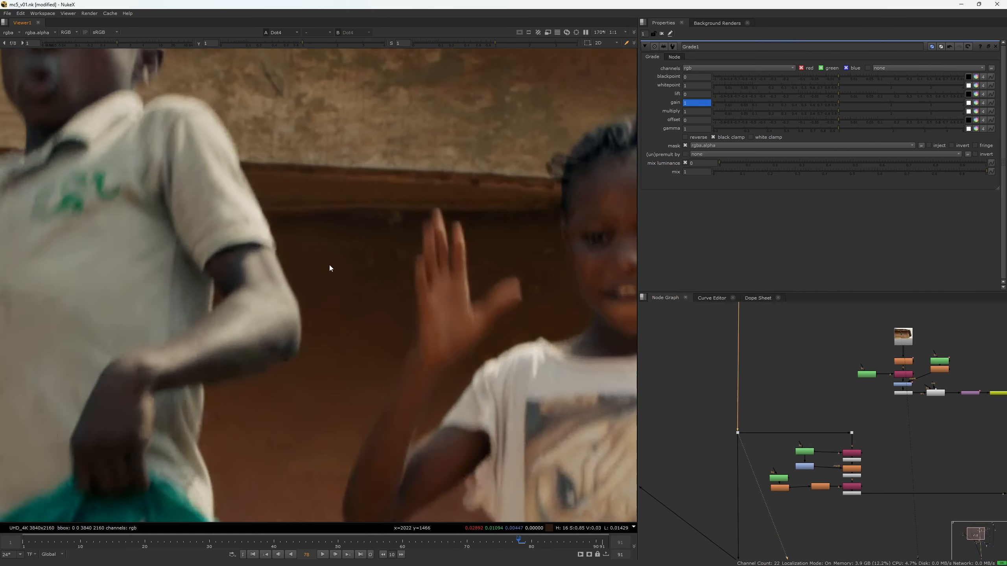
{"action": "scroll", "coordinate": [329, 264], "scroll_direction": "down", "scroll_amount": 2}
{"action": "key", "text": "2"}
{"action": "scroll", "coordinate": [325, 265], "scroll_direction": "up", "scroll_amount": 2}
{"action": "key", "text": "1"}
{"action": "key", "text": "2"}
{"action": "key", "text": "1"}
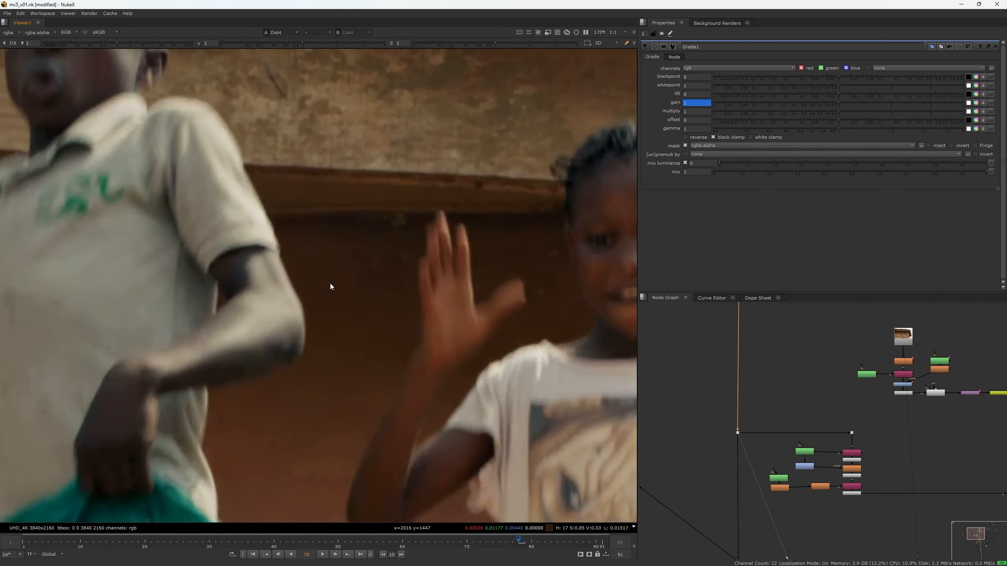
{"action": "key", "text": "2"}
{"action": "key", "text": "1"}
{"action": "key", "text": "2"}
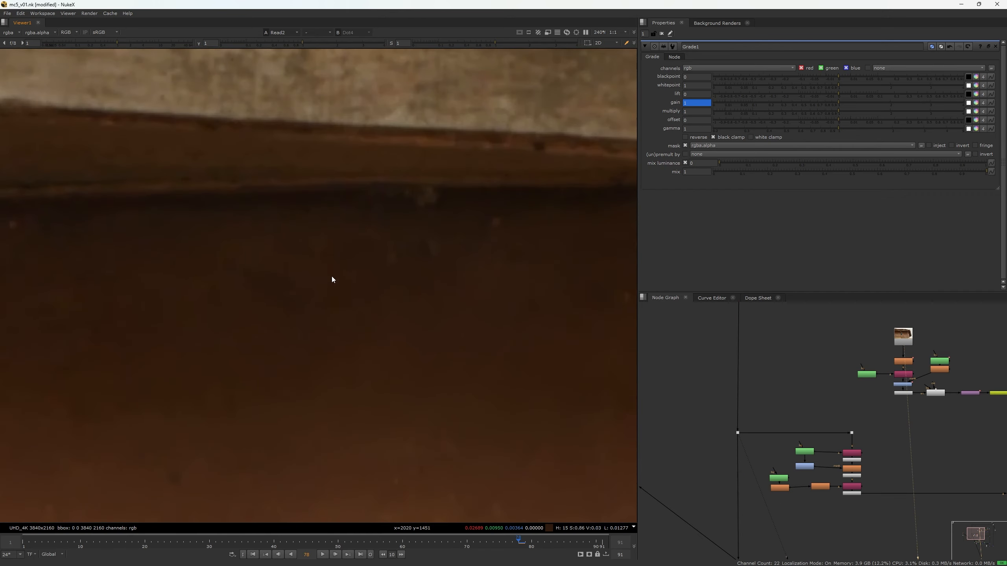
{"action": "key", "text": "1"}
{"action": "scroll", "coordinate": [324, 265], "scroll_direction": "up", "scroll_amount": 2}
{"action": "key", "text": "2"}
{"action": "key", "text": "1"}
{"action": "key", "text": "2"}
{"action": "scroll", "coordinate": [359, 286], "scroll_direction": "down", "scroll_amount": 3}
{"action": "key", "text": "1"}
{"action": "key", "text": "2"}
{"action": "key", "text": "1"}
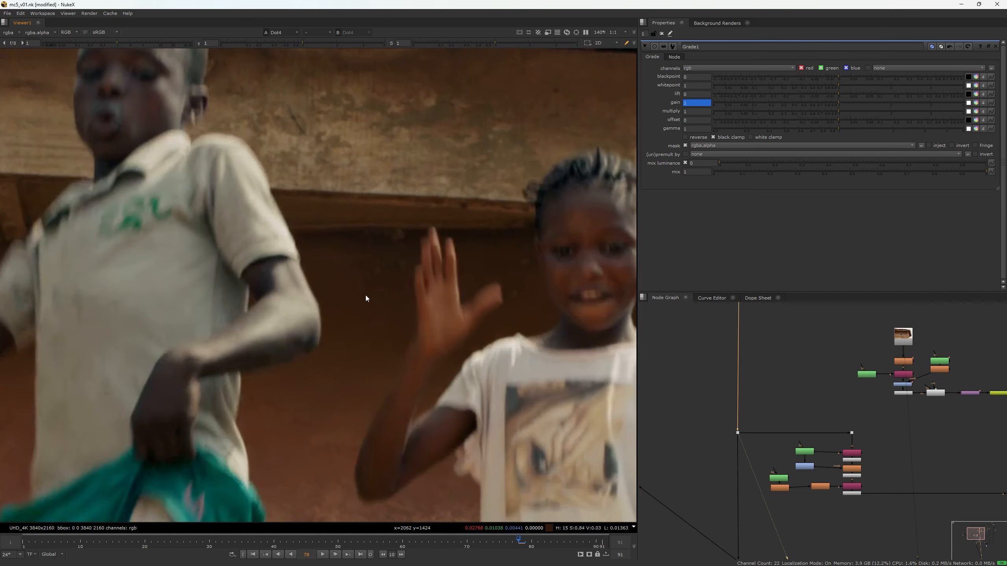
{"action": "key", "text": "2"}
{"action": "key", "text": "1"}
{"action": "key", "text": "2"}
{"action": "scroll", "coordinate": [361, 296], "scroll_direction": "up", "scroll_amount": 2}
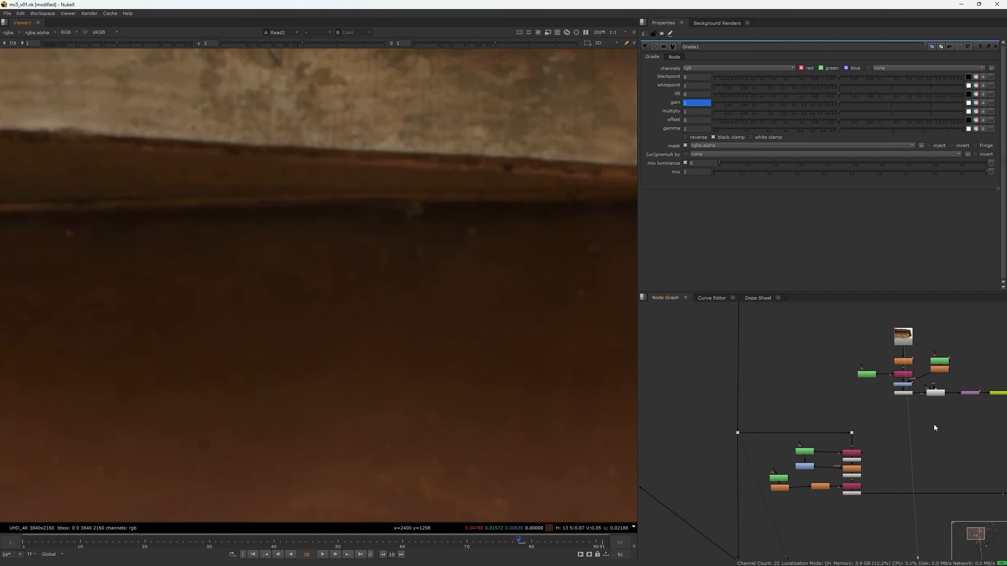
- Add a RotoPaint node and insert it between Read2 and Defocus1
{"action": "middle_click_drag", "start_coordinate": [934, 425], "coordinate": [886, 474]}
{"action": "scroll", "coordinate": [858, 439], "scroll_direction": "up", "scroll_amount": 3}
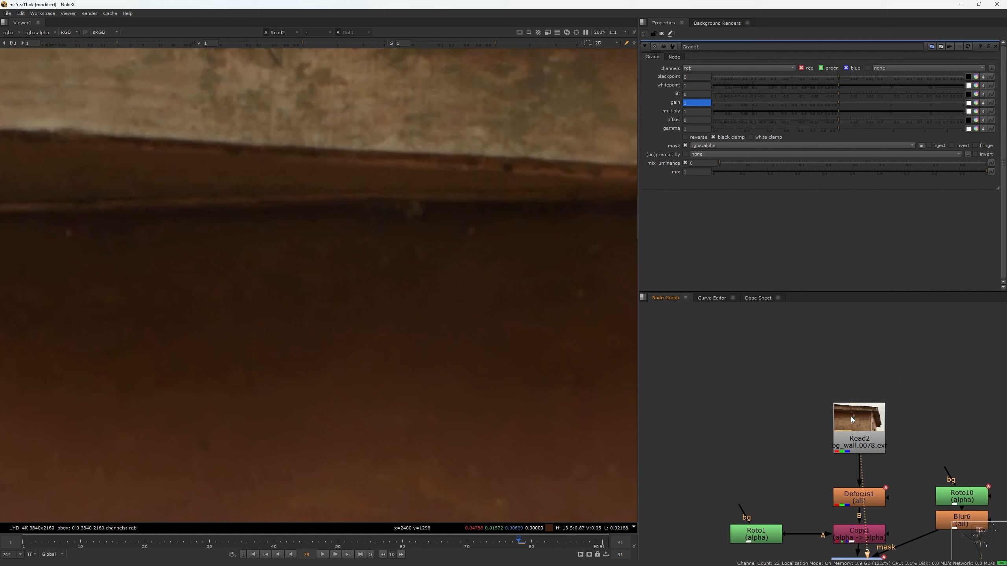
{"action": "left_click_drag", "start_coordinate": [851, 417], "coordinate": [851, 384]}
{"action": "middle_click_drag", "start_coordinate": [840, 420], "coordinate": [857, 386]}
{"action": "left_click", "coordinate": [821, 452]}
{"action": "key", "text": "p"}
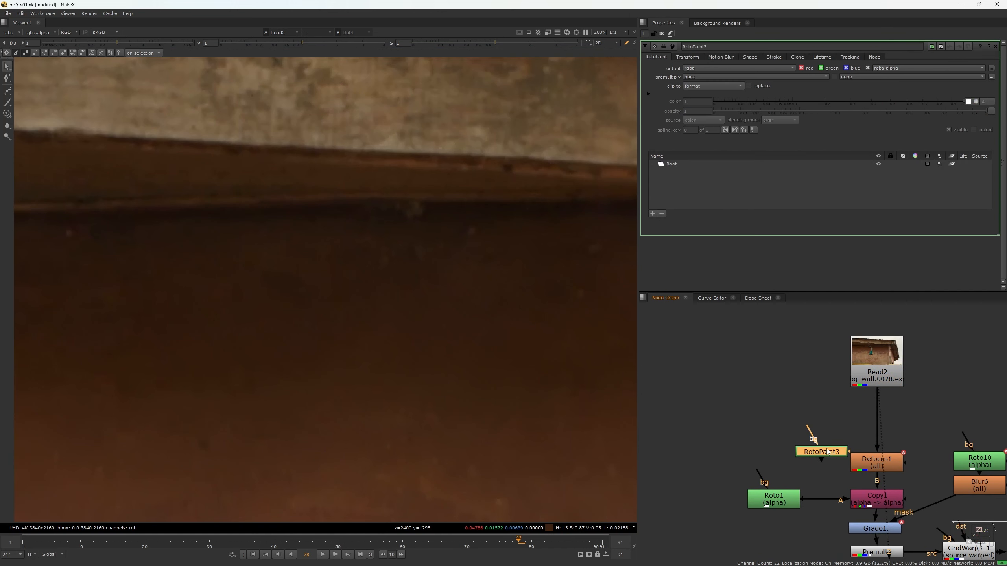
{"action": "left_click_drag", "start_coordinate": [827, 449], "coordinate": [878, 411]}
- Connect the RotoPaint node's bg1 input to the original plate's Dot and view the RotoPaint output
{"action": "scroll", "coordinate": [852, 417], "scroll_direction": "down", "scroll_amount": 2}
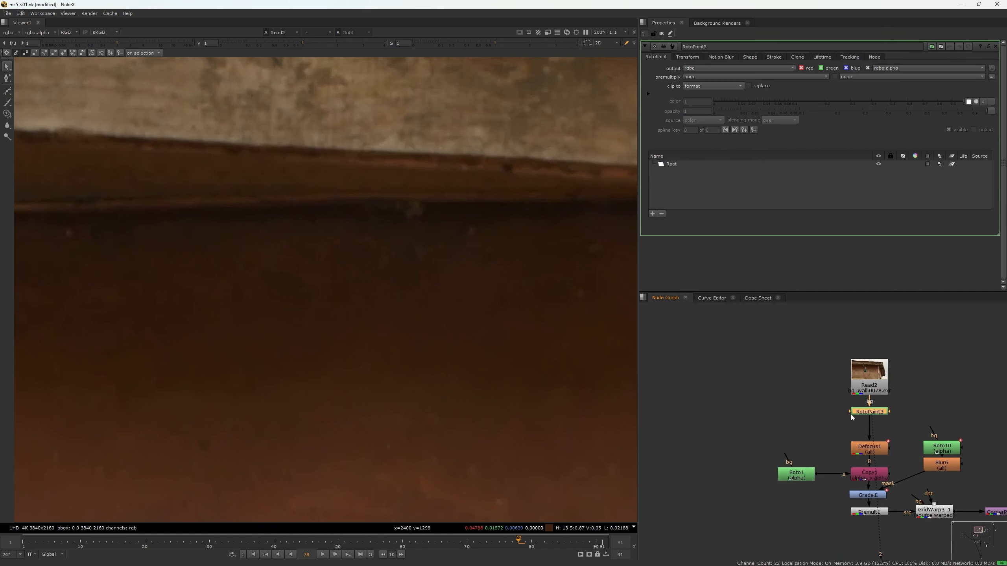
{"action": "scroll", "coordinate": [844, 415], "scroll_direction": "down", "scroll_amount": 4}
{"action": "middle_click_drag", "start_coordinate": [841, 415], "coordinate": [857, 439]}
{"action": "left_click_drag", "start_coordinate": [861, 437], "coordinate": [708, 349]}
{"action": "key", "text": "1"}
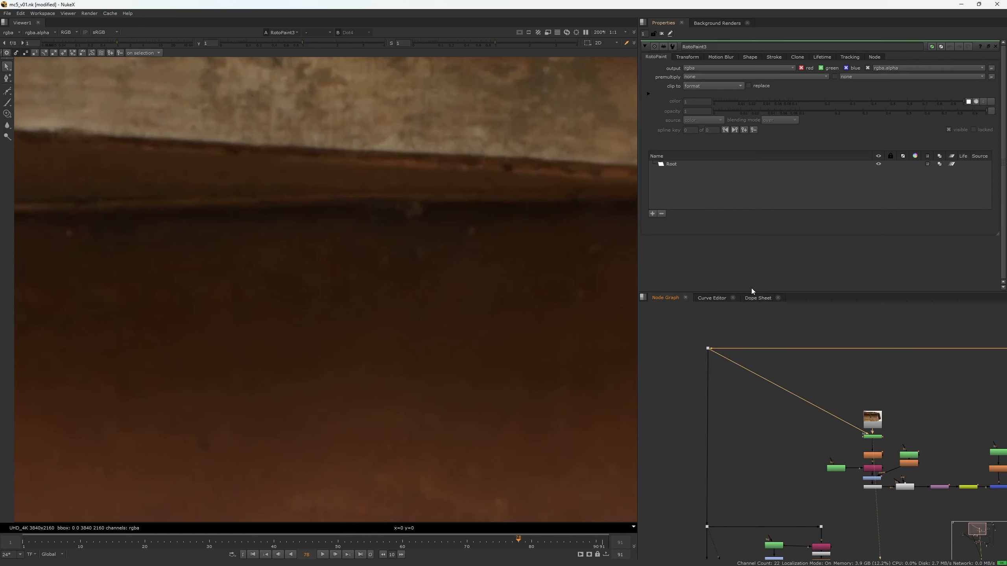
- Delete Grade1, Roto10 and Blur6, and move Read2 and the RotoPaint node up to free space above Defocus1
{"action": "scroll", "coordinate": [872, 467], "scroll_direction": "up", "scroll_amount": 4}
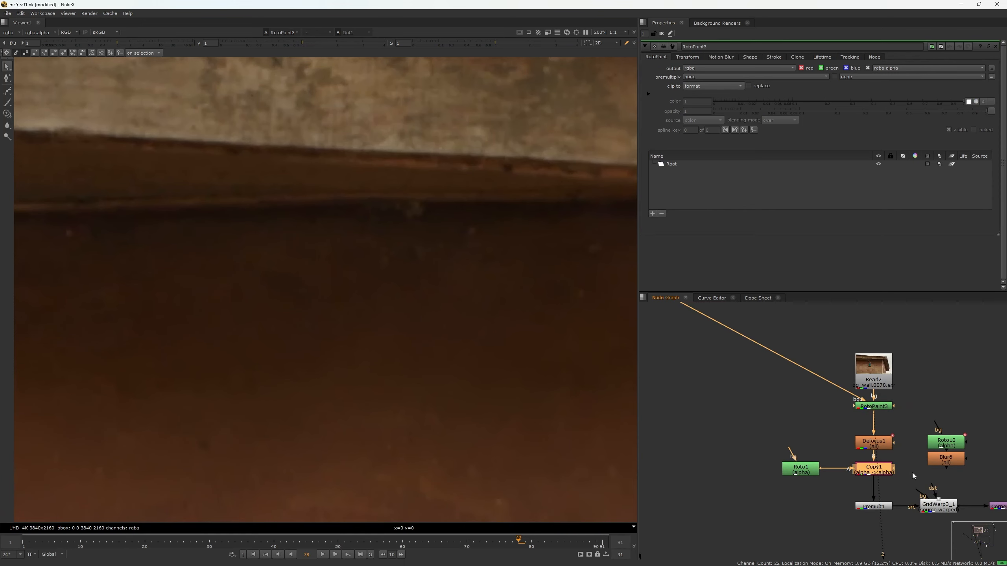
{"action": "left_click", "coordinate": [954, 441]}
{"action": "left_click", "coordinate": [883, 406]}
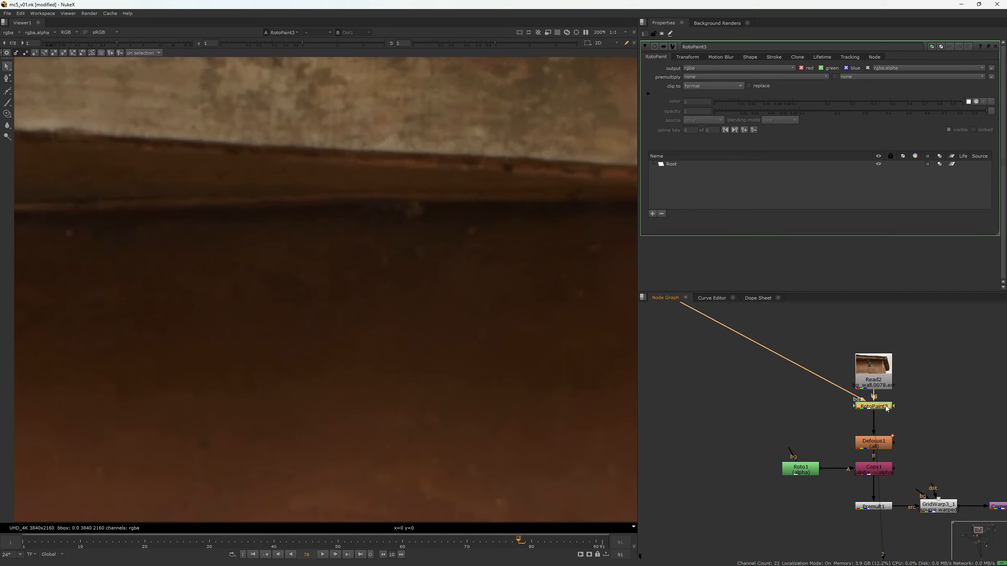
{"action": "left_click_drag", "start_coordinate": [889, 382], "coordinate": [889, 363]}
{"action": "left_click_drag", "start_coordinate": [876, 408], "coordinate": [876, 403]}
{"action": "left_click", "coordinate": [887, 366]}
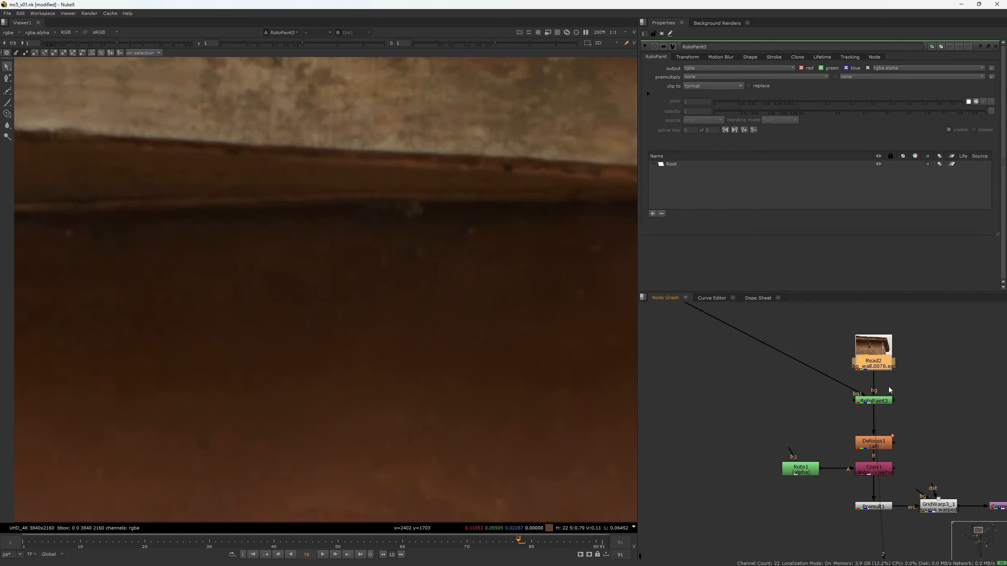
- Add a FrameHold node at frame 78 and insert it between the RotoPaint node and Defocus1
{"action": "key", "text": "Tab"}
{"action": "type", "text": "fr"}
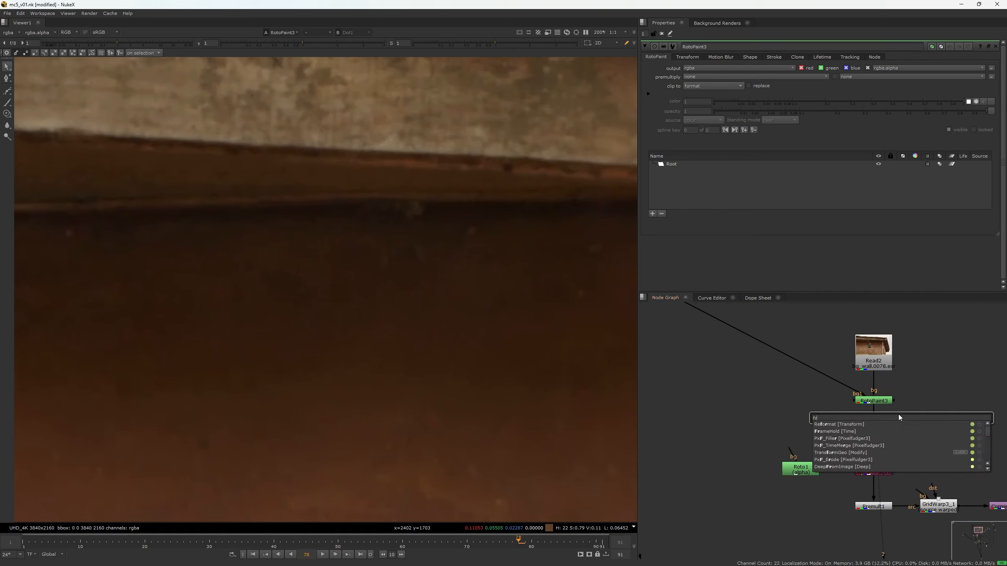
{"action": "type", "text": "am"}
{"action": "key", "text": "Down"}
{"action": "key", "text": "Return"}
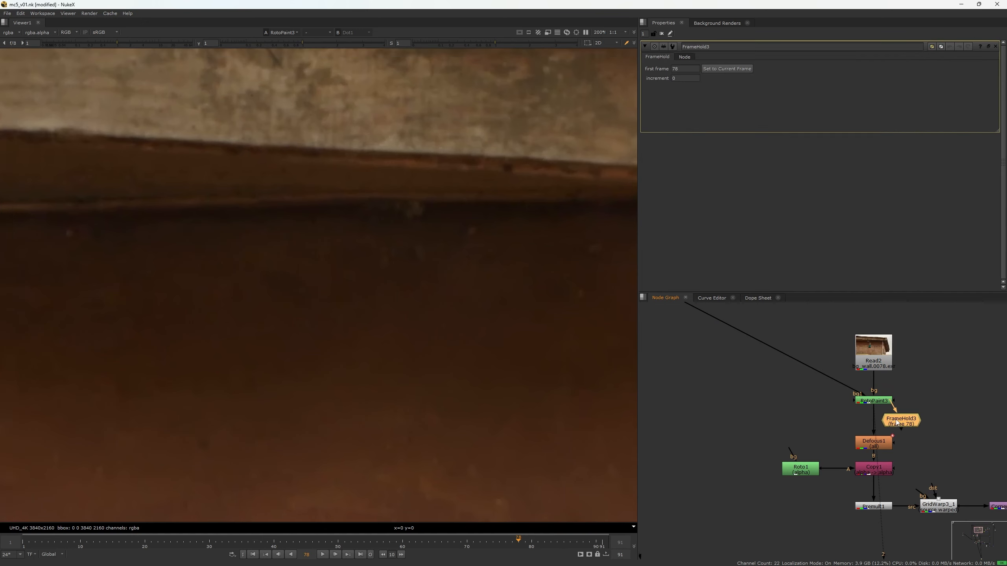
{"action": "left_click_drag", "start_coordinate": [896, 419], "coordinate": [845, 421]}
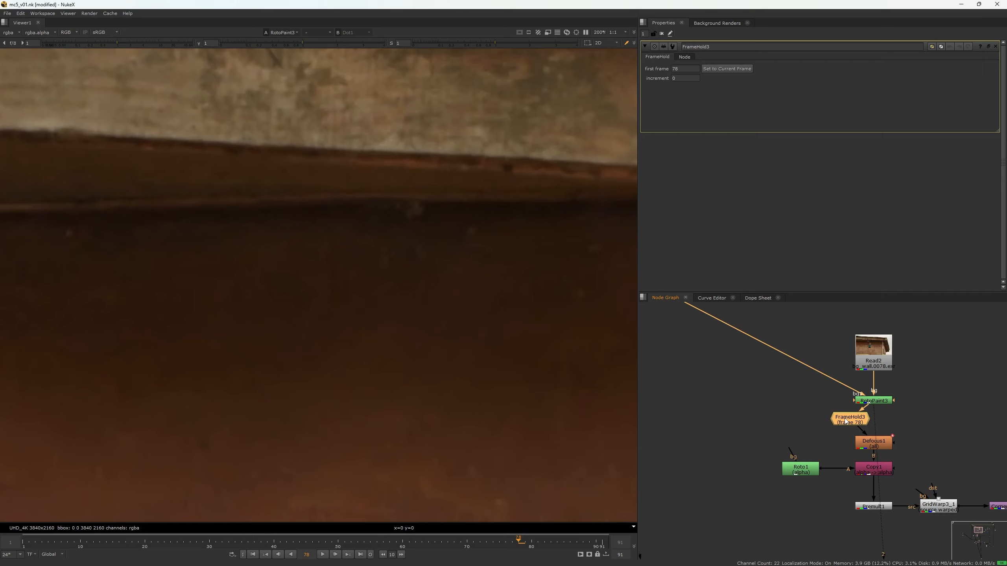
- Open the RotoPaint node, choose the Reveal tool with bg 1 as source, and set the brush size to about 100
{"action": "double_click", "coordinate": [874, 401]}
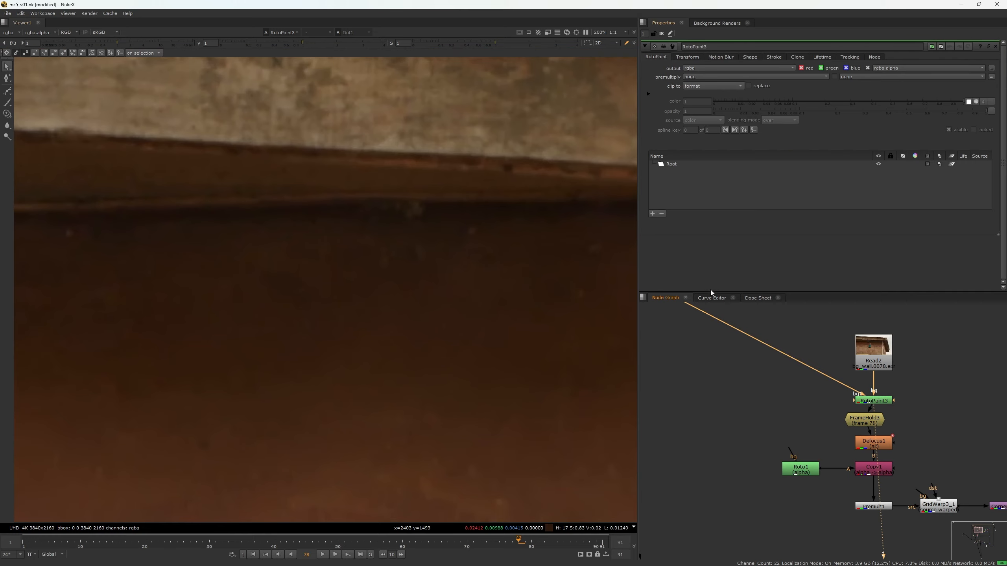
{"action": "middle_click_drag", "start_coordinate": [721, 357], "coordinate": [769, 442]}
{"action": "left_click", "coordinate": [8, 114]}
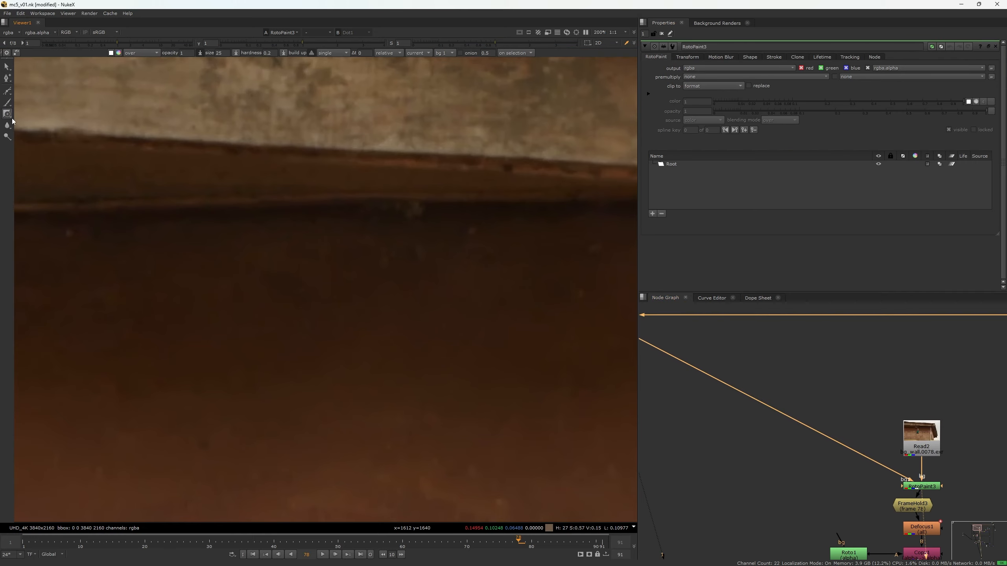
{"action": "scroll", "coordinate": [144, 225], "scroll_direction": "down", "scroll_amount": 3}
{"action": "key", "text": "2"}
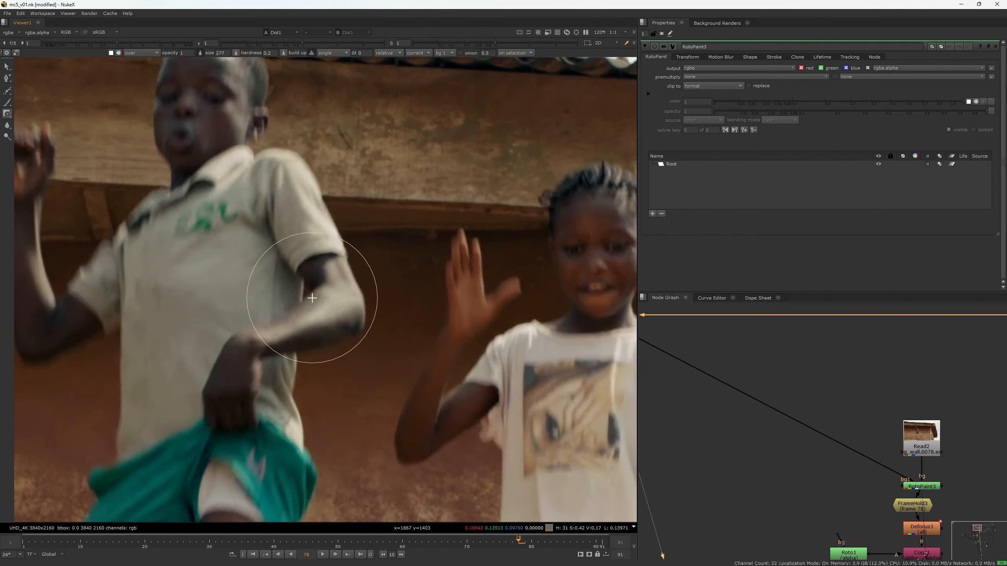
{"action": "key", "text": "1"}
{"action": "scroll", "coordinate": [381, 285], "scroll_direction": "up", "scroll_amount": 4}
{"action": "key", "text": "2"}
{"action": "key", "text": "1"}
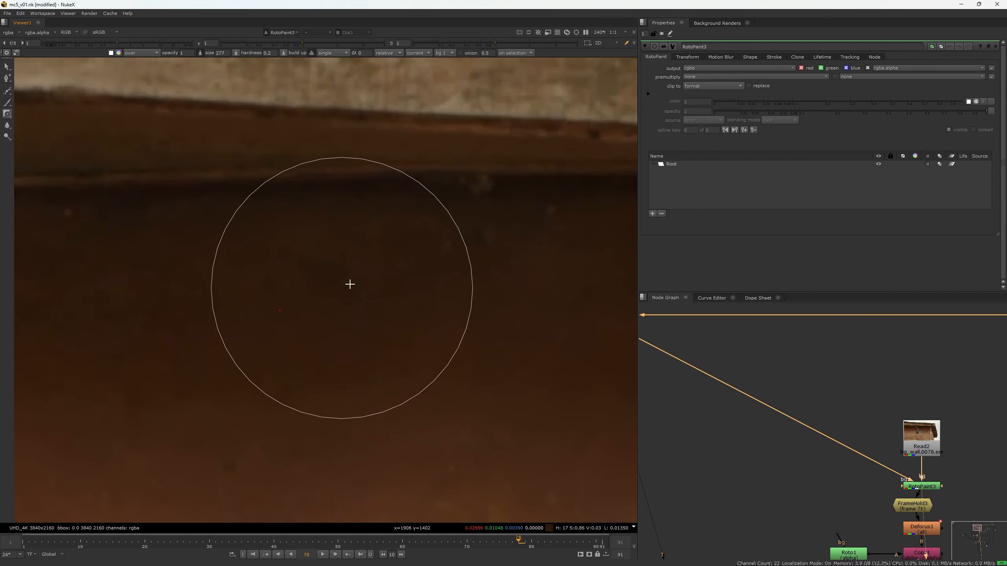
{"action": "left_click_drag", "start_coordinate": [348, 283], "coordinate": [265, 320], "text": "shift"}
- Reveal the original plate along the roof beam edge and down the dark wall beside the boy's sleeve, comparing against the plate
{"action": "key", "text": "2"}
{"action": "key", "text": "1"}
{"action": "key", "text": "2"}
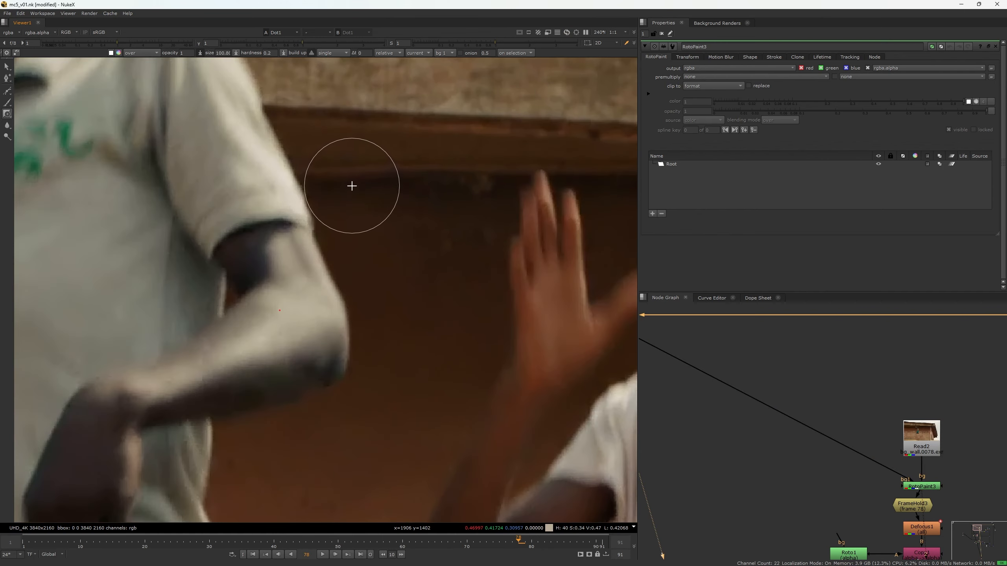
{"action": "key", "text": "1"}
{"action": "key", "text": "2"}
{"action": "key", "text": "1"}
{"action": "left_click_drag", "start_coordinate": [318, 115], "coordinate": [344, 161]}
{"action": "key", "text": "2"}
{"action": "middle_click_drag", "start_coordinate": [344, 163], "coordinate": [358, 216]}
{"action": "key", "text": "1"}
{"action": "left_click_drag", "start_coordinate": [358, 216], "coordinate": [383, 315]}
{"action": "key", "text": "2"}
{"action": "middle_click_drag", "start_coordinate": [389, 302], "coordinate": [389, 251]}
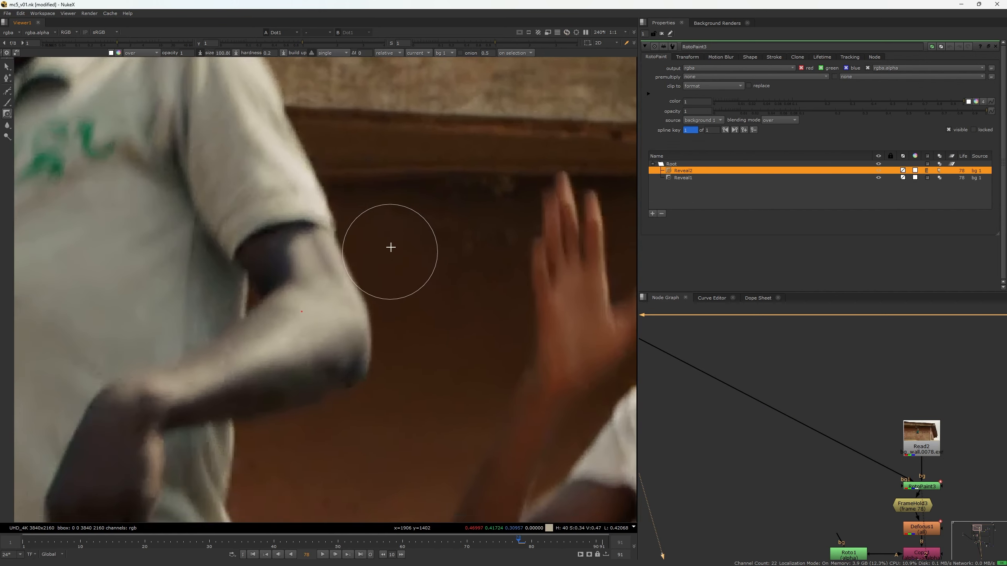
- Extend the revealed plate area further along the dark wall between the boy's arm and the girl's hand, checking against the plate
{"action": "key", "text": "1"}
{"action": "left_click_drag", "start_coordinate": [398, 241], "coordinate": [409, 311]}
{"action": "key", "text": "2"}
{"action": "key", "text": "1"}
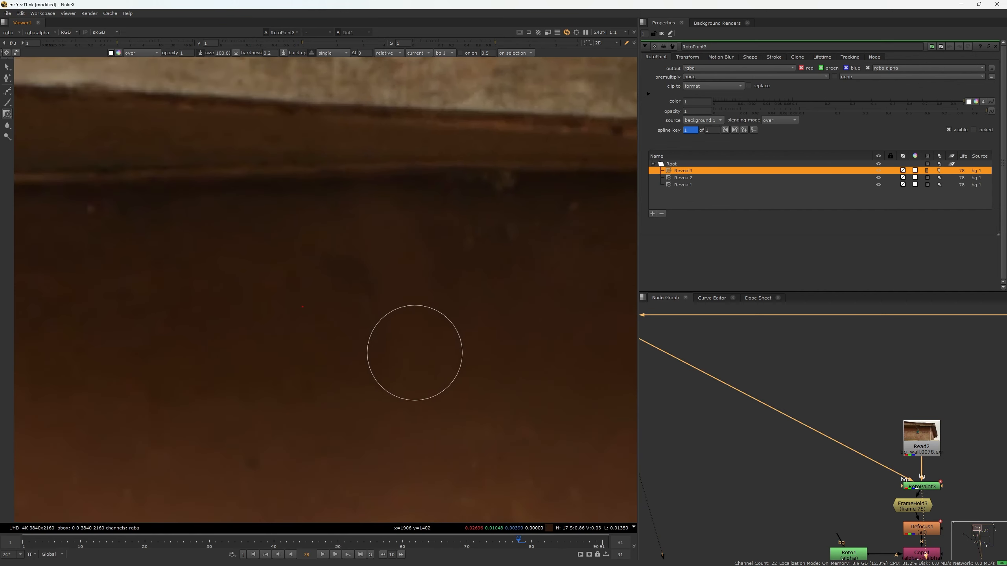
{"action": "mouse_move", "coordinate": [392, 170]}
{"action": "left_mouse_down"}
{"action": "mouse_move", "coordinate": [438, 252]}
{"action": "mouse_move", "coordinate": [451, 303]}
{"action": "left_mouse_up"}
{"action": "middle_click_drag", "start_coordinate": [447, 334], "coordinate": [443, 360]}
{"action": "key", "text": "2"}
{"action": "key", "text": "1"}
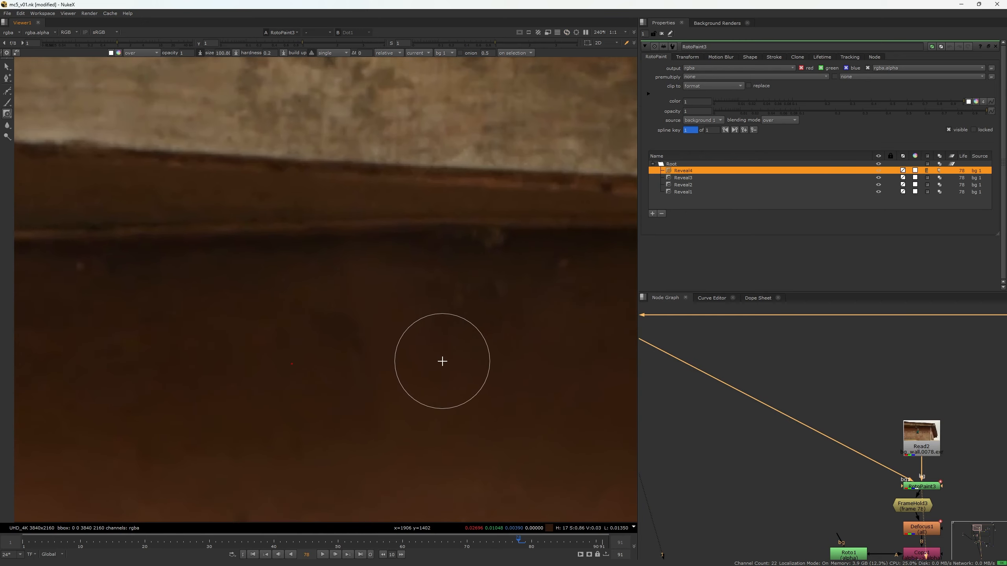
{"action": "key", "text": "2"}
{"action": "key", "text": "1"}
{"action": "left_click_drag", "start_coordinate": [386, 234], "coordinate": [435, 352]}
{"action": "middle_click_drag", "start_coordinate": [405, 400], "coordinate": [433, 283]}
- Reveal the original plate on the wall beside and below the boy's elbow
{"action": "key", "text": "2"}
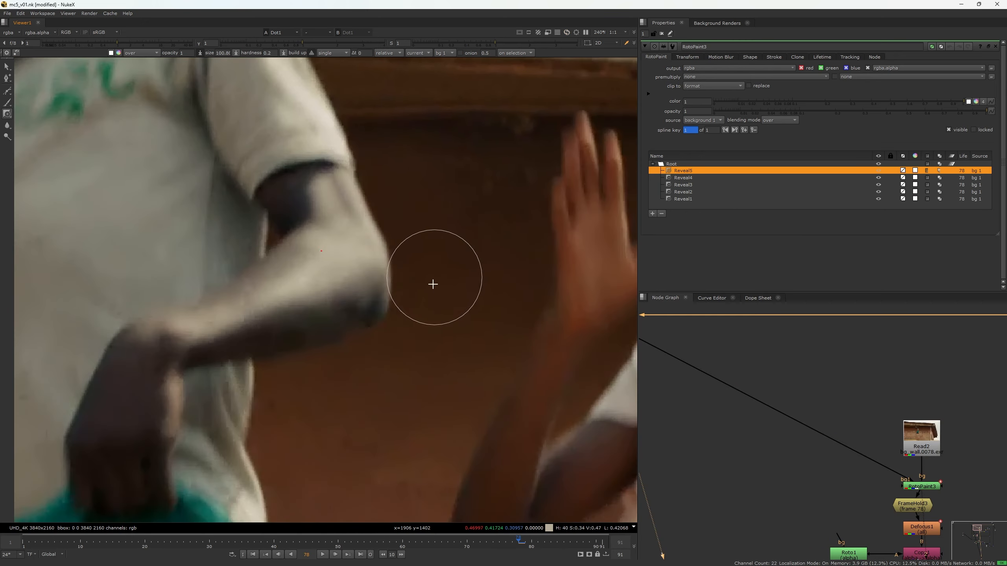
{"action": "key", "text": "1"}
{"action": "left_click_drag", "start_coordinate": [434, 311], "coordinate": [386, 378]}
{"action": "middle_click_drag", "start_coordinate": [386, 378], "coordinate": [451, 243]}
{"action": "key", "text": "2"}
{"action": "key", "text": "1"}
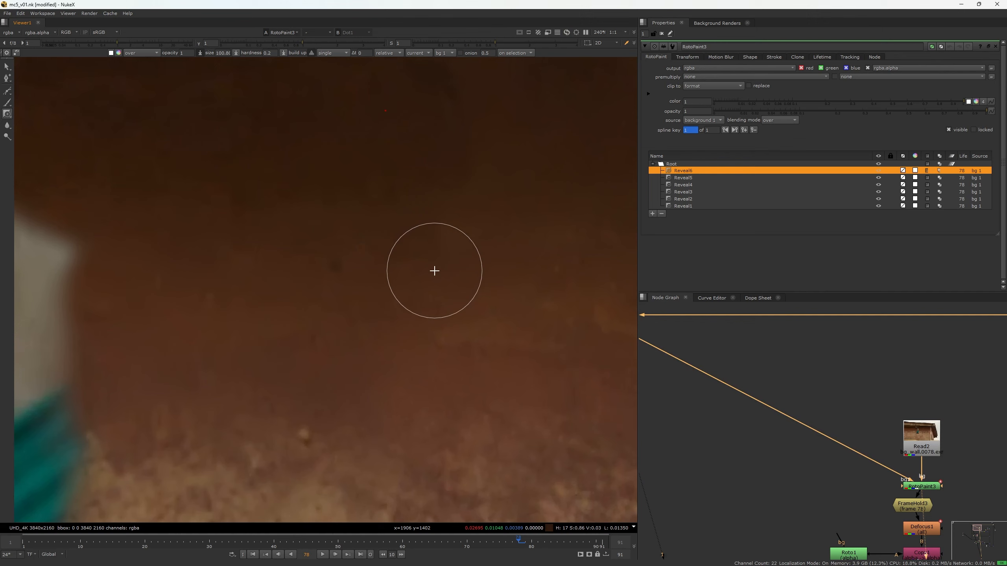
- Try a reveal stroke with the brush enlarged to about 185 on the reddish wall beside the boy, and undo it
{"action": "left_click_drag", "start_coordinate": [463, 254], "coordinate": [476, 241], "text": "shift"}
{"action": "key", "text": "2"}
{"action": "key", "text": "1"}
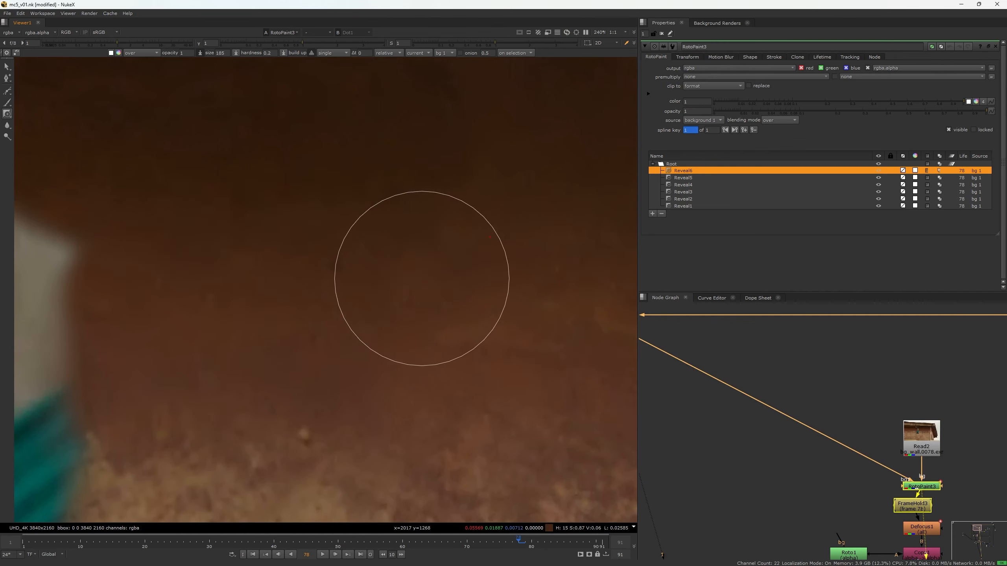
{"action": "left_click_drag", "start_coordinate": [380, 285], "coordinate": [390, 311]}
{"action": "key", "text": "ctrl+z"}
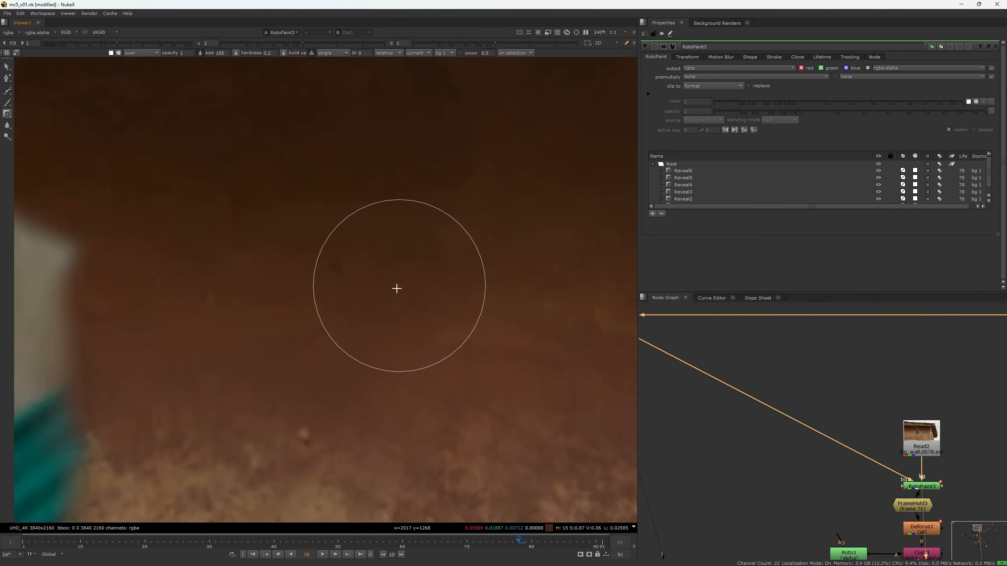
- Reduce the brush size to about 109 and reveal the original plate across the reddish-brown wall beside the boy's shorts
{"action": "key", "text": "2"}
{"action": "key", "text": "1"}
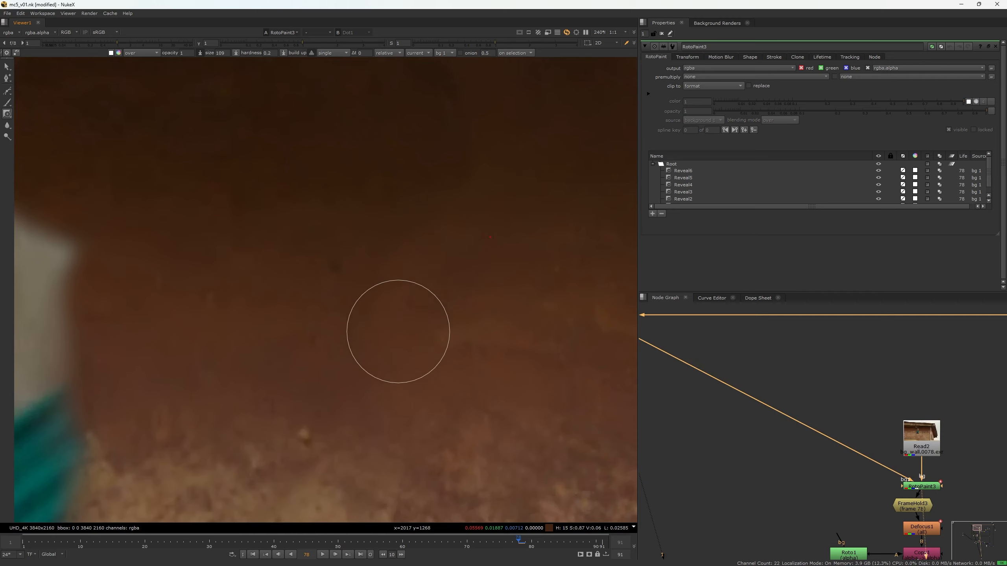
{"action": "middle_click_drag", "start_coordinate": [421, 323], "coordinate": [440, 236]}
{"action": "key", "text": "2"}
{"action": "key", "text": "1"}
{"action": "middle_click_drag", "start_coordinate": [418, 288], "coordinate": [446, 169]}
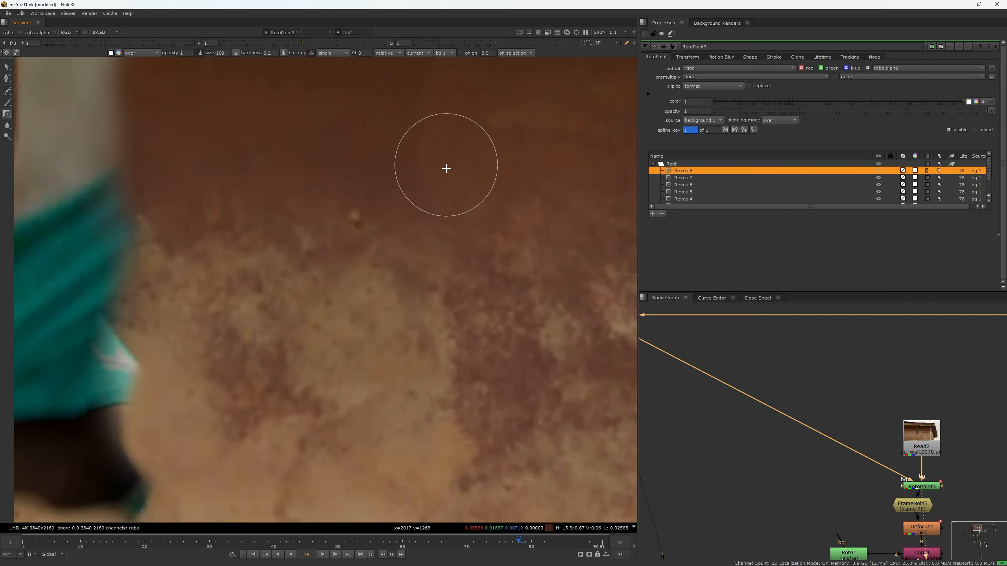
{"action": "key", "text": "2"}
- Reveal the original plate down over the blotchy lower plaster between the two children
{"action": "middle_click_drag", "start_coordinate": [442, 231], "coordinate": [459, 134]}
{"action": "key", "text": "1"}
{"action": "key", "text": "2"}
{"action": "key", "text": "1"}
{"action": "mouse_move", "coordinate": [440, 275]}
{"action": "left_mouse_down"}
{"action": "mouse_move", "coordinate": [424, 374]}
{"action": "mouse_move", "coordinate": [440, 348]}
{"action": "left_mouse_up"}
{"action": "key", "text": "2"}
{"action": "middle_click_drag", "start_coordinate": [459, 275], "coordinate": [467, 161]}
{"action": "key", "text": "1"}
{"action": "left_click_drag", "start_coordinate": [452, 187], "coordinate": [426, 292]}
{"action": "key", "text": "2"}
{"action": "mouse_move", "coordinate": [426, 292]}
{"action": "middle_mouse_down"}
{"action": "mouse_move", "coordinate": [429, 183]}
{"action": "mouse_move", "coordinate": [386, 456]}
{"action": "middle_mouse_up"}
- Compare the paint with the plate and touch up the wall below the roof beam with another reveal stroke
{"action": "scroll", "coordinate": [430, 186], "scroll_direction": "down", "scroll_amount": 2}
{"action": "key", "text": "1"}
{"action": "key", "text": "2"}
{"action": "scroll", "coordinate": [430, 185], "scroll_direction": "down", "scroll_amount": 1}
{"action": "key", "text": "1"}
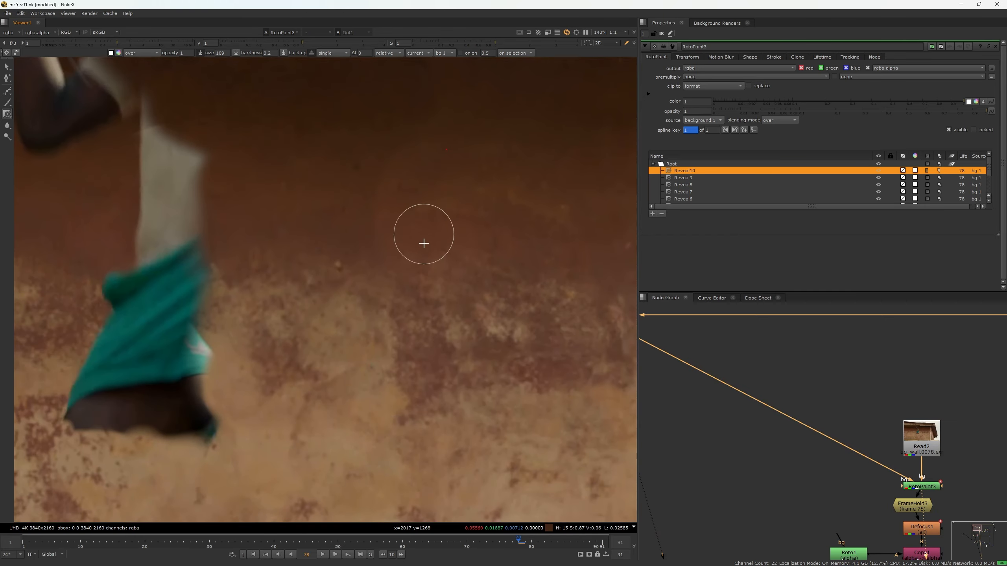
{"action": "middle_click_drag", "start_coordinate": [422, 243], "coordinate": [359, 444]}
{"action": "key", "text": "2"}
{"action": "key", "text": "1"}
{"action": "scroll", "coordinate": [359, 445], "scroll_direction": "up", "scroll_amount": 5}
{"action": "key", "text": "2"}
{"action": "key", "text": "1"}
{"action": "mouse_move", "coordinate": [352, 402]}
{"action": "left_mouse_down"}
{"action": "mouse_move", "coordinate": [322, 438]}
{"action": "mouse_move", "coordinate": [360, 391]}
{"action": "left_mouse_up"}
{"action": "scroll", "coordinate": [365, 388], "scroll_direction": "down", "scroll_amount": 4}
{"action": "scroll", "coordinate": [398, 204], "scroll_direction": "up", "scroll_amount": 4}
{"action": "key", "text": "2"}
{"action": "key", "text": "1"}
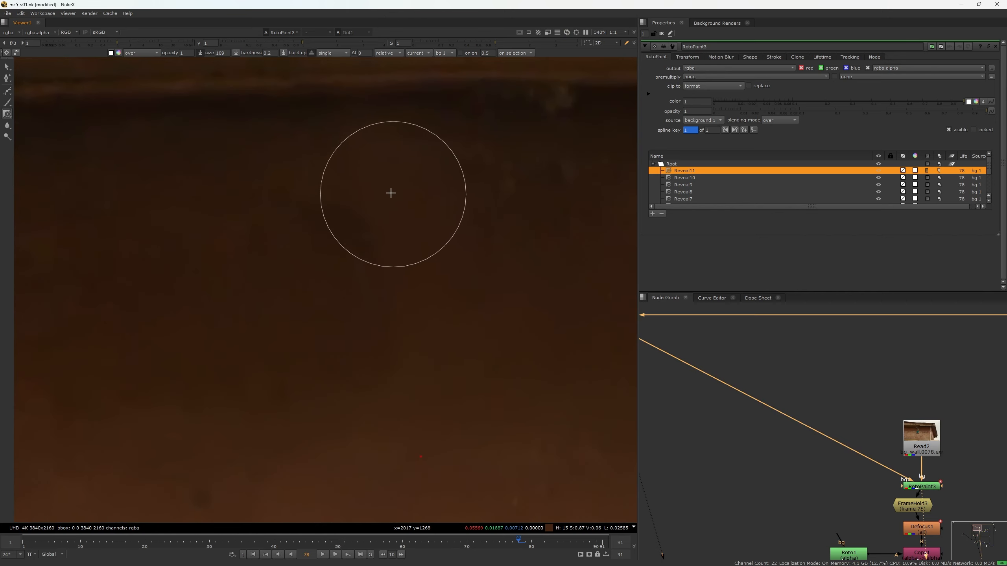
- Switch to the Smear tool with a brush size of about 196 and soften the visible paint edges on the dark wall
{"action": "scroll", "coordinate": [387, 202], "scroll_direction": "down", "scroll_amount": 5}
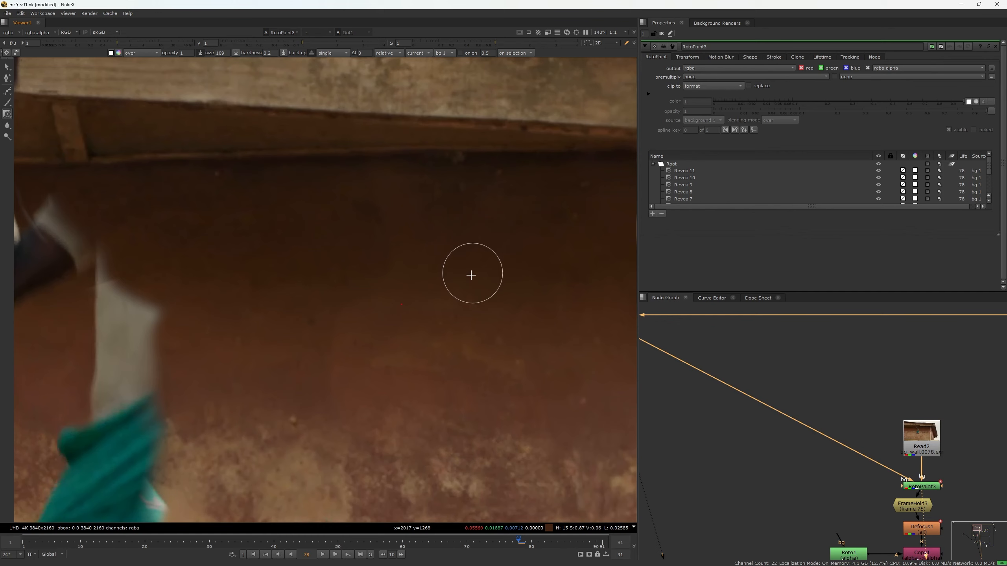
{"action": "left_click", "coordinate": [9, 114]}
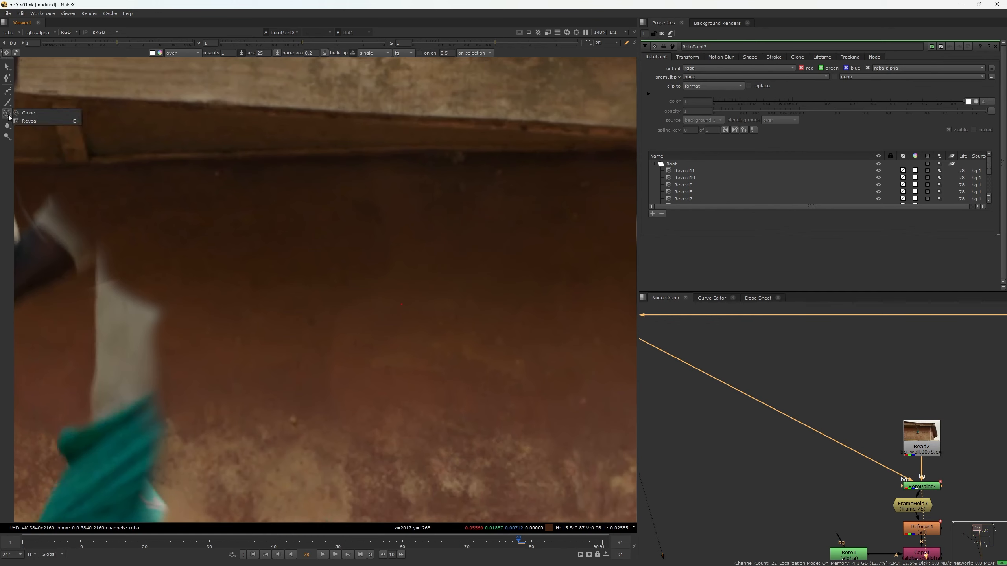
{"action": "left_click", "coordinate": [7, 127]}
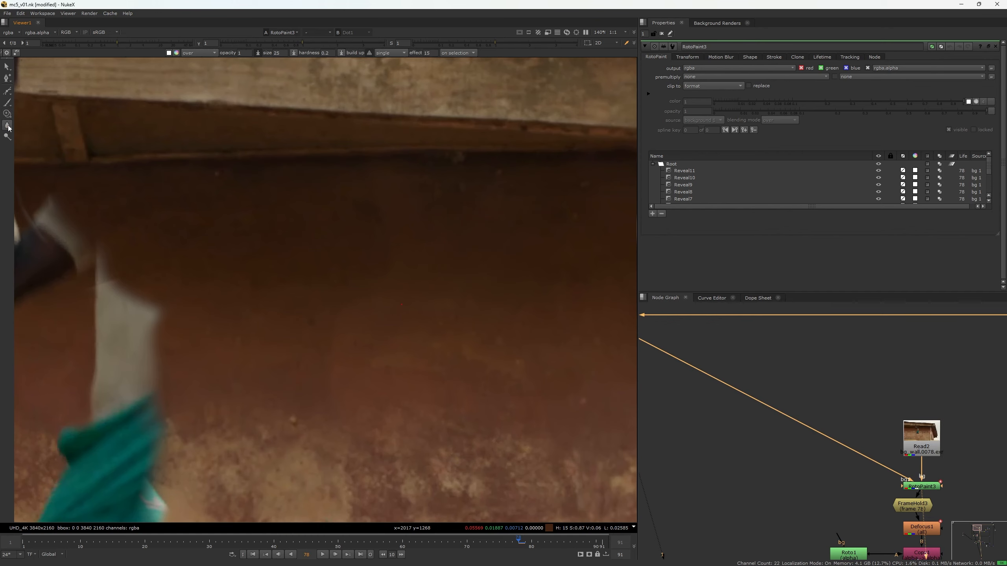
{"action": "left_click", "coordinate": [36, 143]}
{"action": "left_click_drag", "start_coordinate": [396, 230], "coordinate": [406, 220], "text": "shift"}
{"action": "scroll", "coordinate": [390, 229], "scroll_direction": "up", "scroll_amount": 4}
{"action": "left_click_drag", "start_coordinate": [361, 280], "coordinate": [422, 275]}
{"action": "mouse_move", "coordinate": [339, 316]}
{"action": "left_mouse_down"}
{"action": "mouse_move", "coordinate": [364, 317]}
{"action": "mouse_move", "coordinate": [326, 296]}
{"action": "left_mouse_up"}
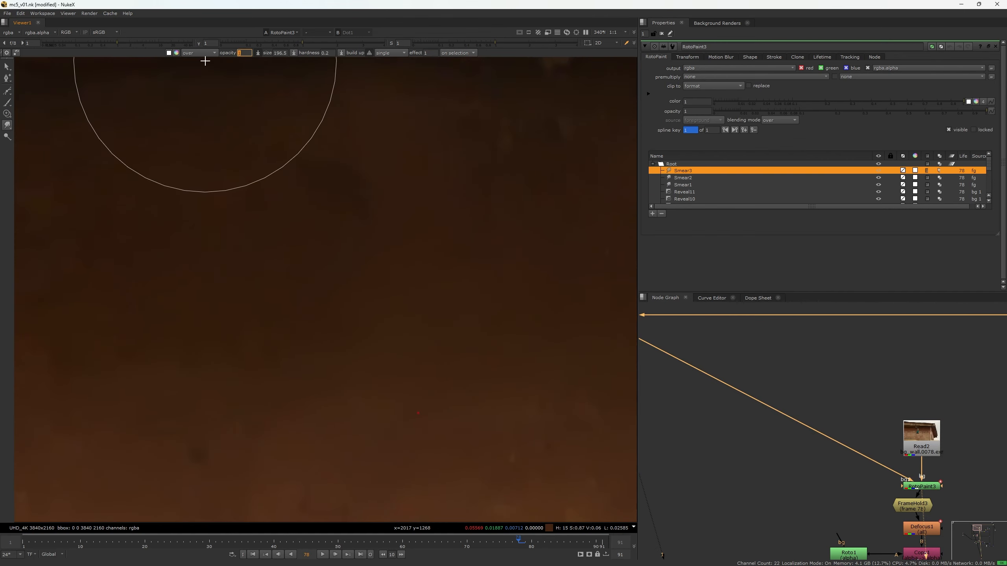
{"action": "scroll", "coordinate": [283, 158], "scroll_direction": "down", "scroll_amount": 2}
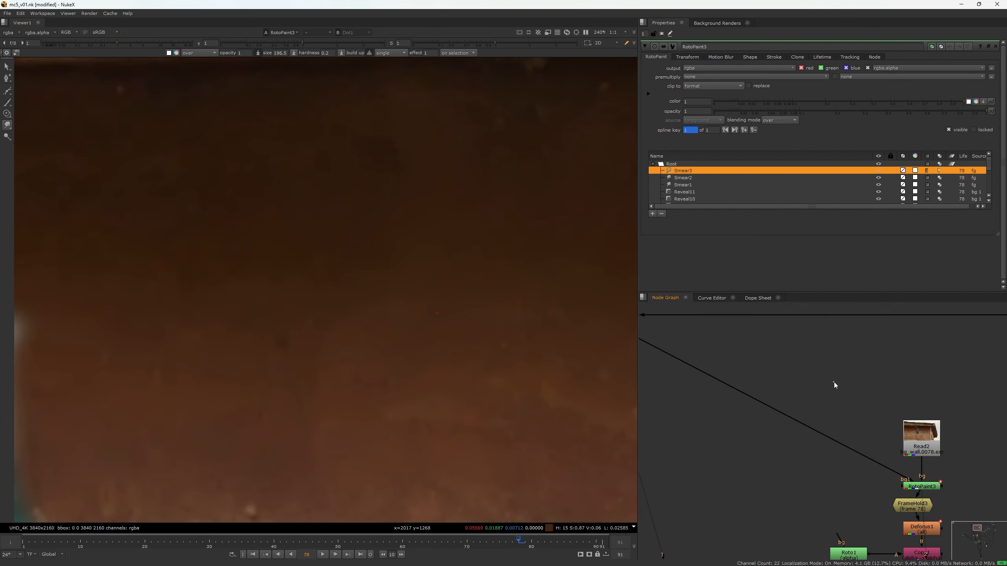
- Assign the original plate's Dot to viewer input 1 and the RotoPaint node to viewer input 2 for comparison
{"action": "left_click", "coordinate": [922, 488]}
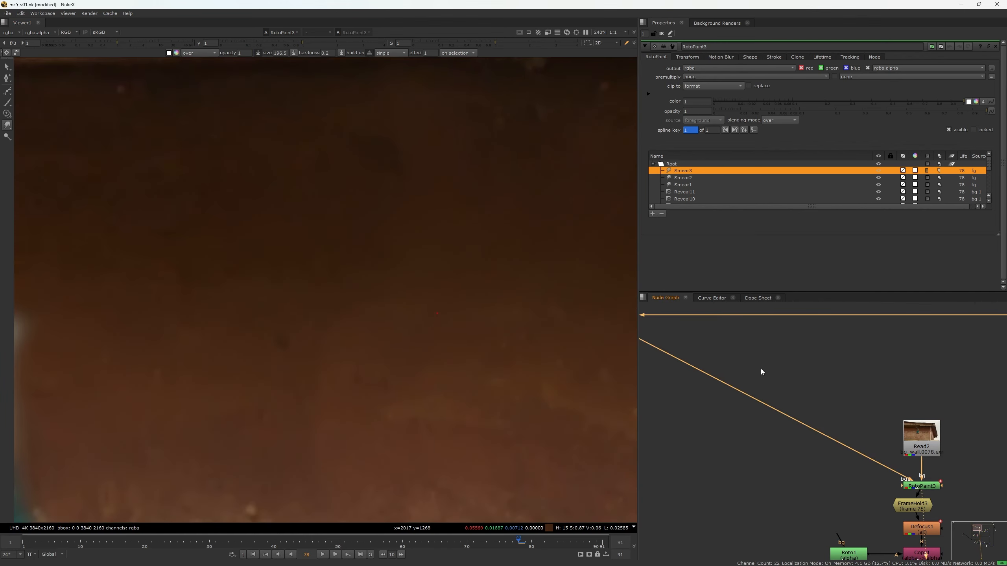
{"action": "middle_click_drag", "start_coordinate": [766, 358], "coordinate": [901, 435]}
{"action": "left_click", "coordinate": [728, 392]}
{"action": "key", "text": "1"}
{"action": "key", "text": "2"}
- Smear the dark wall just below the roof beam with repeated strokes to blend the revealed plate into the patch
{"action": "middle_click_drag", "start_coordinate": [403, 202], "coordinate": [404, 328]}
{"action": "mouse_move", "coordinate": [415, 254]}
{"action": "left_mouse_down"}
{"action": "mouse_move", "coordinate": [380, 274]}
{"action": "mouse_move", "coordinate": [352, 261]}
{"action": "left_mouse_up"}
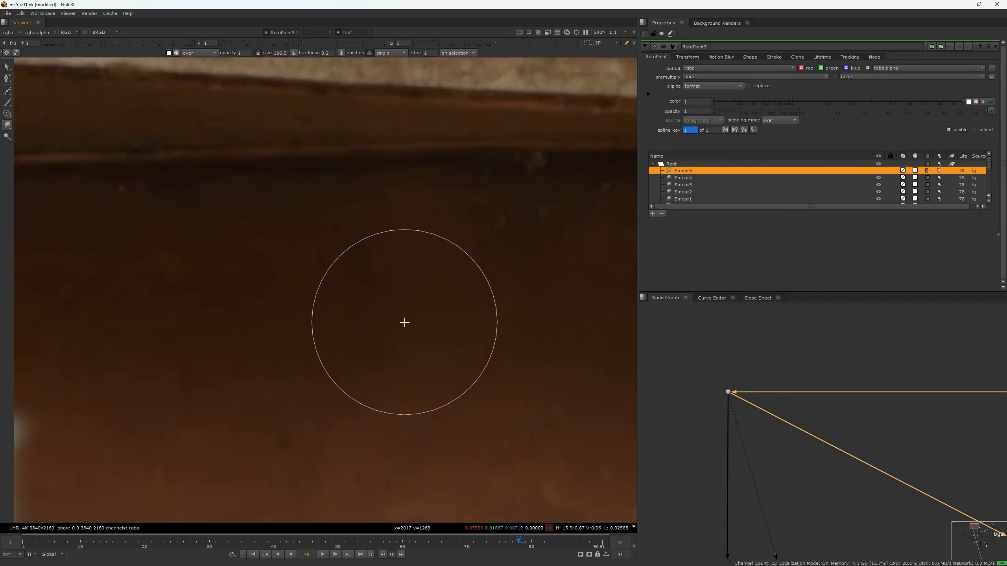
{"action": "left_click_drag", "start_coordinate": [405, 322], "coordinate": [332, 320]}
{"action": "mouse_move", "coordinate": [367, 283]}
{"action": "left_mouse_down"}
{"action": "mouse_move", "coordinate": [352, 244]}
{"action": "mouse_move", "coordinate": [380, 234]}
{"action": "left_mouse_up"}
{"action": "mouse_move", "coordinate": [385, 232]}
{"action": "left_mouse_down"}
{"action": "mouse_move", "coordinate": [336, 235]}
{"action": "mouse_move", "coordinate": [398, 196]}
{"action": "mouse_move", "coordinate": [429, 196]}
{"action": "left_mouse_up"}
{"action": "left_click_drag", "start_coordinate": [334, 190], "coordinate": [355, 185]}
{"action": "mouse_move", "coordinate": [345, 222]}
{"action": "left_mouse_down"}
{"action": "mouse_move", "coordinate": [362, 261]}
{"action": "mouse_move", "coordinate": [416, 304]}
{"action": "left_mouse_up"}
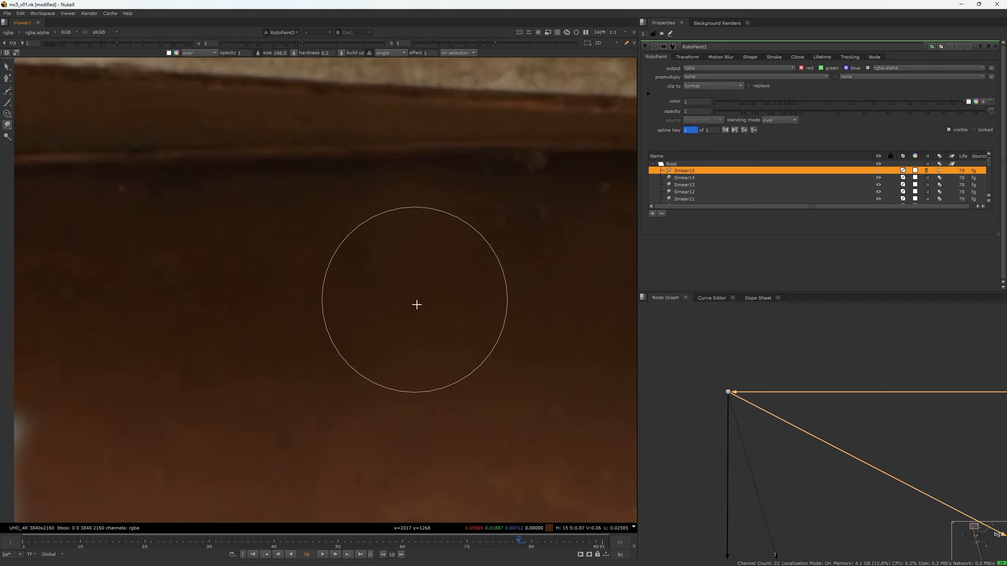
- Smear the vertical paint edge on the reddish wall lower down, right of the boy's shirt remnant
{"action": "mouse_move", "coordinate": [328, 330]}
{"action": "middle_mouse_down"}
{"action": "mouse_move", "coordinate": [404, 198]}
{"action": "mouse_move", "coordinate": [405, 254]}
{"action": "middle_mouse_up"}
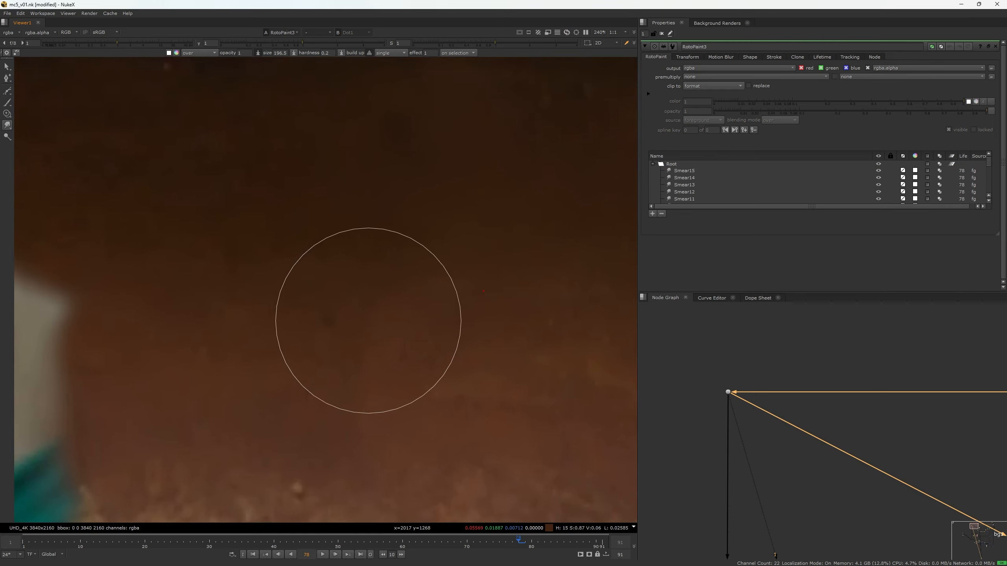
{"action": "mouse_move", "coordinate": [368, 321]}
{"action": "left_mouse_down"}
{"action": "mouse_move", "coordinate": [391, 295]}
{"action": "mouse_move", "coordinate": [417, 288]}
{"action": "mouse_move", "coordinate": [385, 305]}
{"action": "mouse_move", "coordinate": [361, 348]}
{"action": "left_mouse_up"}
{"action": "left_click_drag", "start_coordinate": [360, 348], "coordinate": [363, 419]}
{"action": "left_click_drag", "start_coordinate": [363, 419], "coordinate": [383, 373]}
- Compare the smeared patch with the original plate, both at full frame and close up under the roof beam
{"action": "key", "text": "1"}
{"action": "scroll", "coordinate": [403, 328], "scroll_direction": "down", "scroll_amount": 6}
{"action": "key", "text": "2"}
{"action": "scroll", "coordinate": [413, 320], "scroll_direction": "down", "scroll_amount": 4}
{"action": "key", "text": "1"}
{"action": "scroll", "coordinate": [415, 320], "scroll_direction": "up", "scroll_amount": 2}
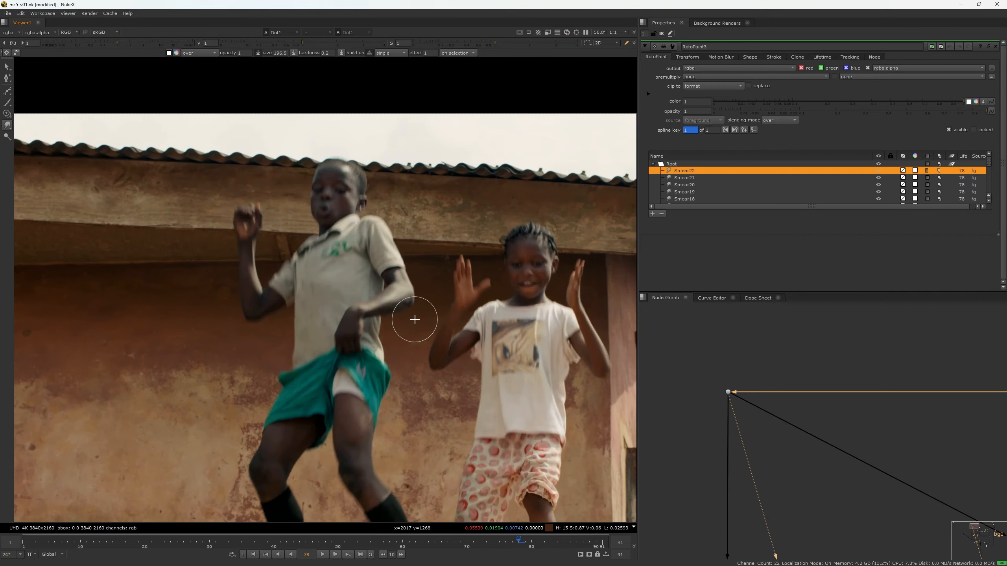
{"action": "key", "text": "2"}
{"action": "scroll", "coordinate": [483, 199], "scroll_direction": "up", "scroll_amount": 5}
{"action": "key", "text": "1"}
{"action": "key", "text": "2"}
{"action": "scroll", "coordinate": [316, 413], "scroll_direction": "up", "scroll_amount": 4}
{"action": "key", "text": "1"}
{"action": "key", "text": "2"}
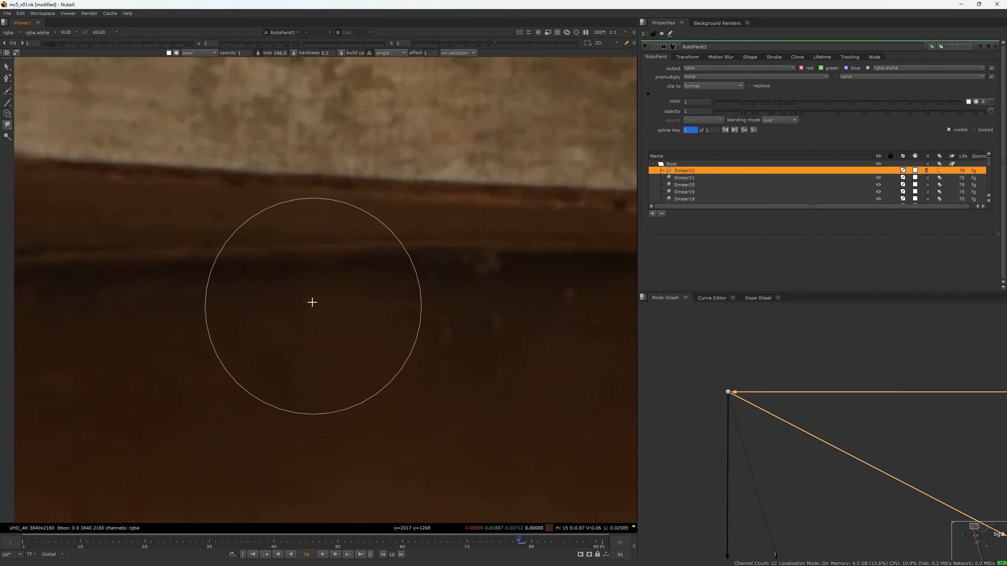
- Smear the dark patch directly under the beam's shadow line and check the whole painted frame against the plate
{"action": "mouse_move", "coordinate": [312, 302]}
{"action": "left_mouse_down"}
{"action": "mouse_move", "coordinate": [258, 305]}
{"action": "mouse_move", "coordinate": [286, 332]}
{"action": "mouse_move", "coordinate": [337, 306]}
{"action": "mouse_move", "coordinate": [297, 386]}
{"action": "left_mouse_up"}
{"action": "left_click_drag", "start_coordinate": [297, 386], "coordinate": [299, 392]}
{"action": "key", "text": "1"}
{"action": "scroll", "coordinate": [304, 389], "scroll_direction": "down", "scroll_amount": 8}
{"action": "key", "text": "2"}
{"action": "key", "text": "f"}
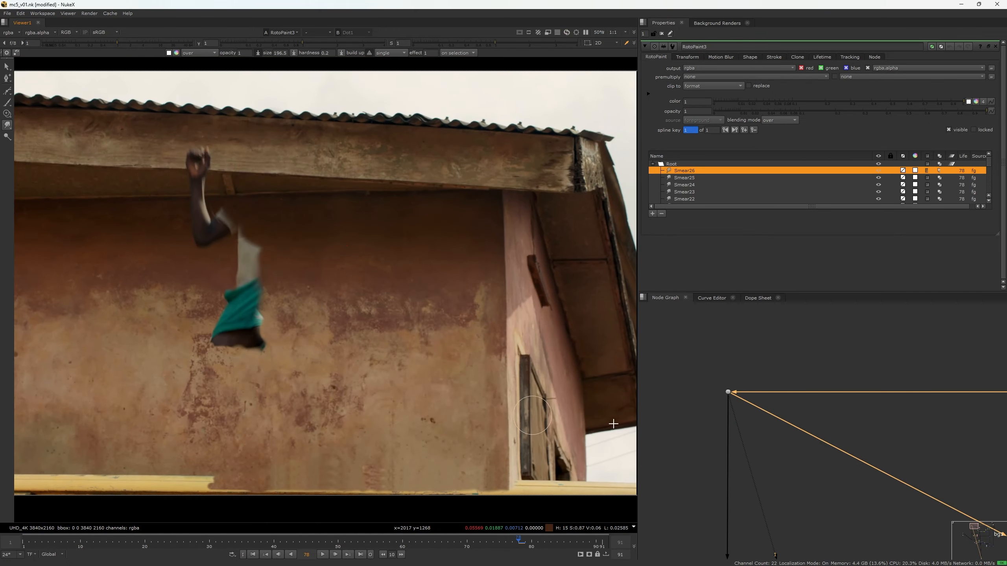
- Add a Dot on the vertical pipe running down from the original plate's Dot
{"action": "scroll", "coordinate": [815, 416], "scroll_direction": "down", "scroll_amount": 5}
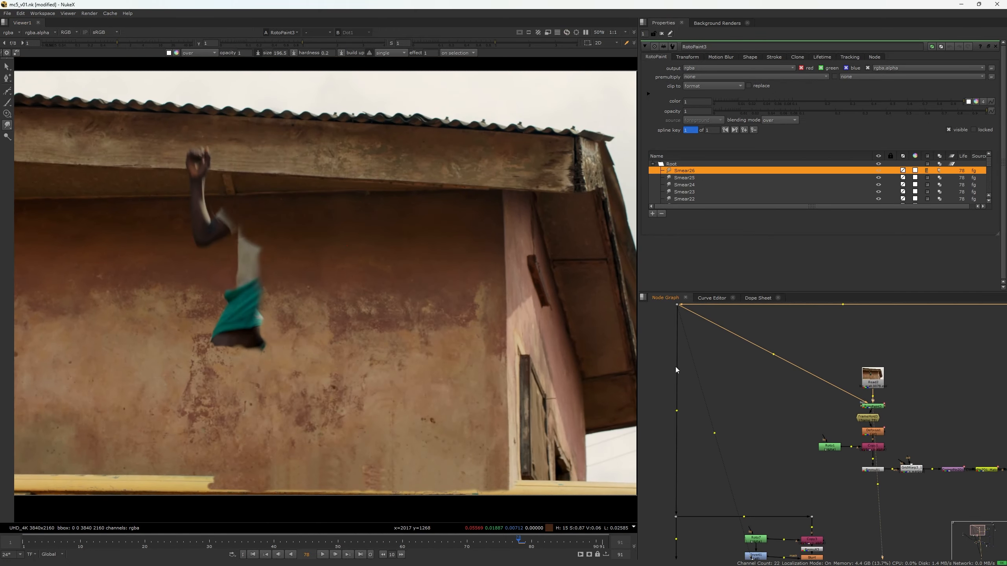
{"action": "mouse_move", "coordinate": [675, 412]}
{"action": "left_mouse_down", "text": "ctrl"}
{"action": "mouse_move", "coordinate": [676, 386]}
{"action": "mouse_move", "coordinate": [681, 412]}
{"action": "mouse_move", "coordinate": [677, 405]}
{"action": "left_mouse_up", "text": "ctrl"}
{"action": "scroll", "coordinate": [870, 425], "scroll_direction": "down", "scroll_amount": 4}
- Assign the final Merge1 to viewer input 1 and the plate's lower Dot to viewer input 2
{"action": "middle_click_drag", "start_coordinate": [870, 425], "coordinate": [776, 283]}
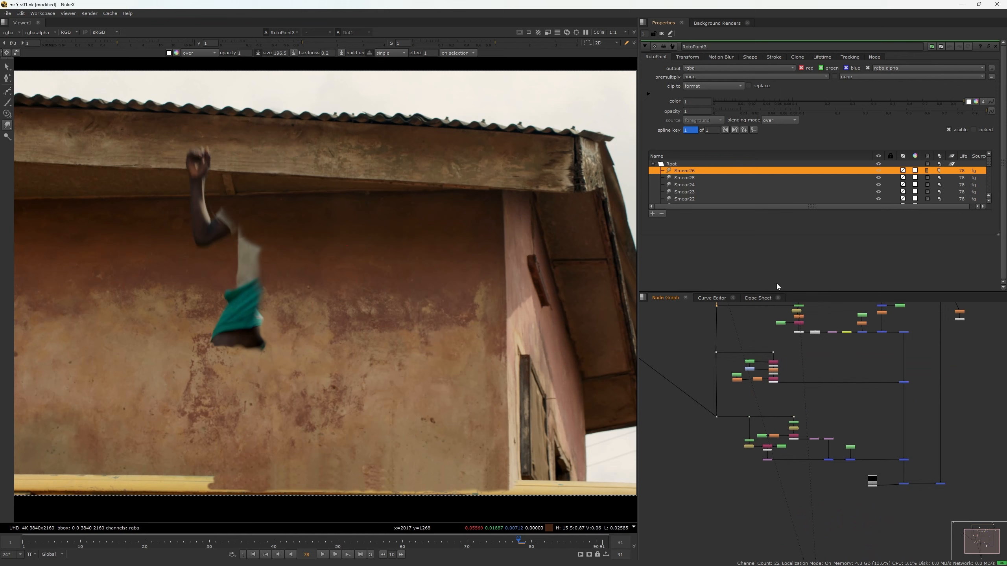
{"action": "middle_click_drag", "start_coordinate": [868, 495], "coordinate": [803, 423]}
{"action": "left_click", "coordinate": [874, 412]}
{"action": "key", "text": "1"}
{"action": "left_click", "coordinate": [650, 344]}
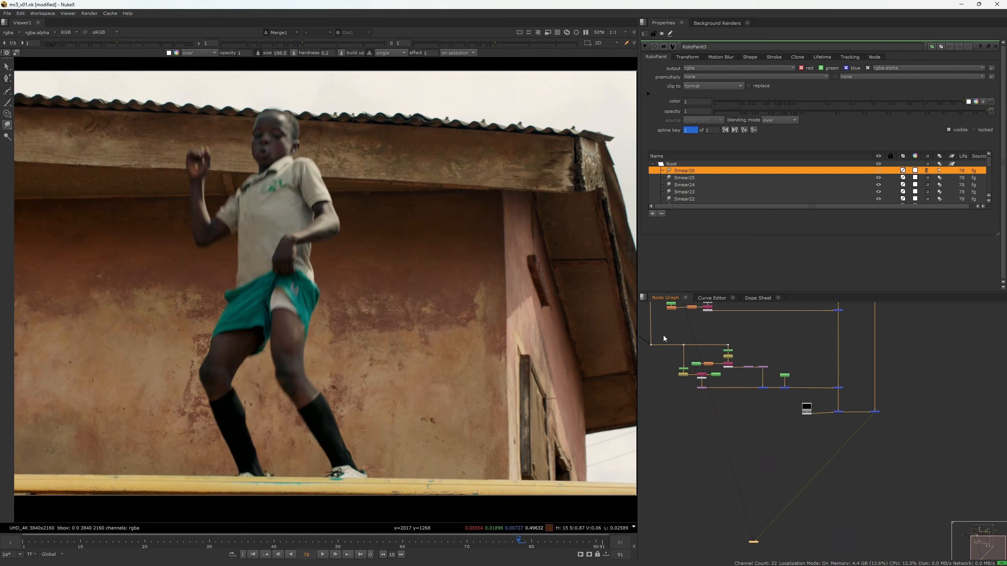
{"action": "key", "text": "2"}
- Close all node property panels, play back the final composite, and stop to inspect the boy's legs and the yellow ledge
{"action": "left_click", "coordinate": [661, 33]}
{"action": "key", "text": "l"}
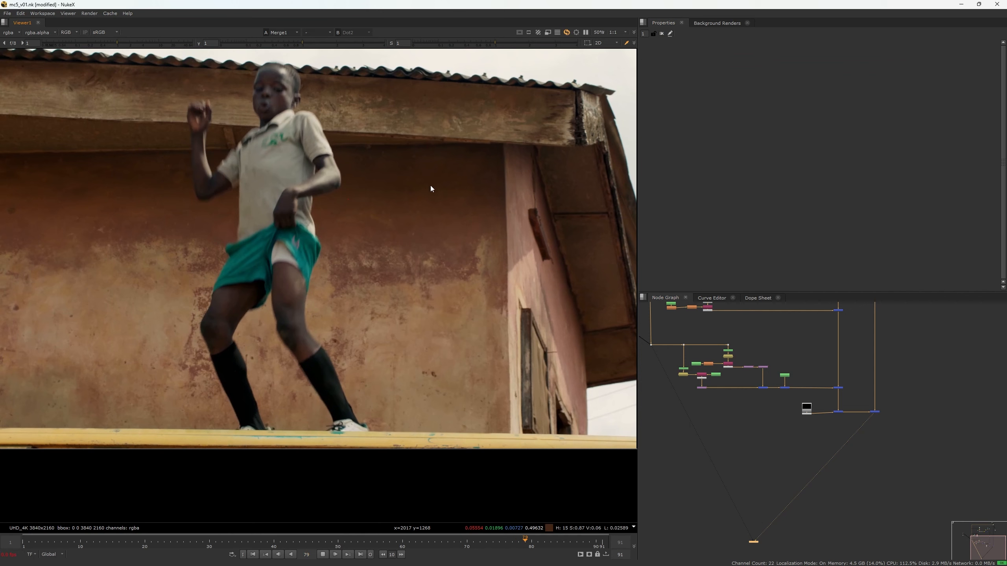
{"action": "scroll", "coordinate": [395, 200], "scroll_direction": "down", "scroll_amount": 2}
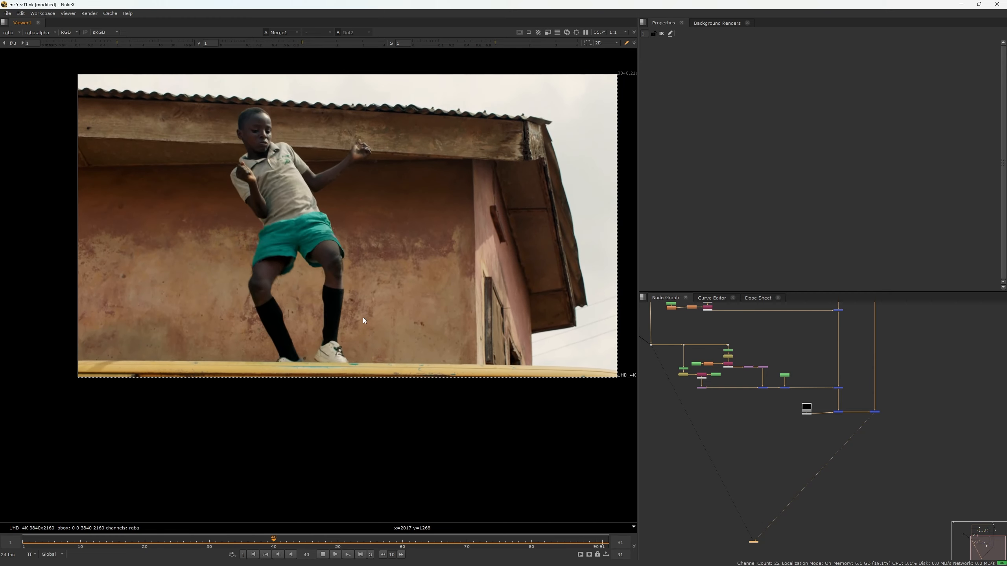
{"action": "key", "text": "k"}
{"action": "middle_click_drag", "start_coordinate": [366, 287], "coordinate": [365, 247]}
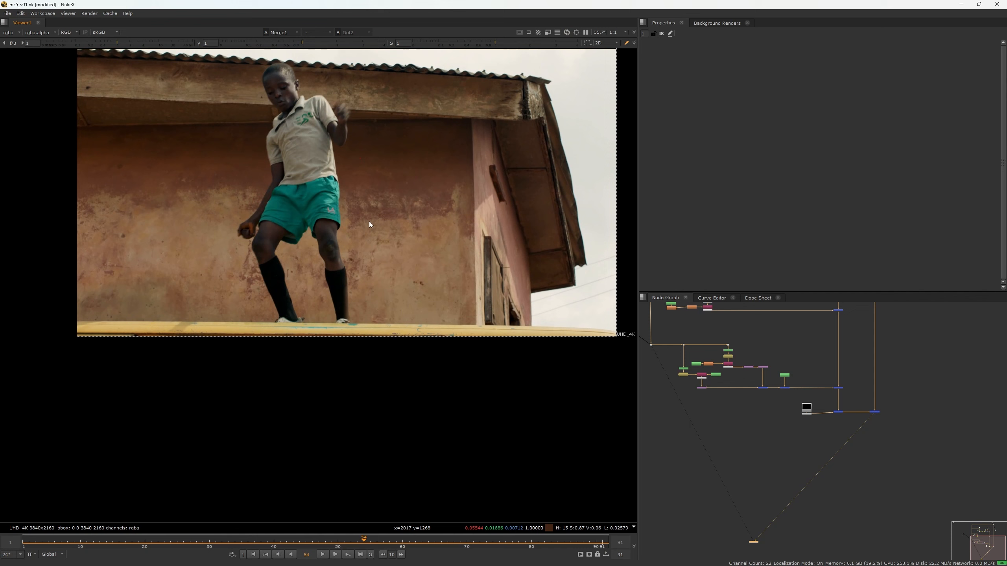
{"action": "scroll", "coordinate": [381, 310], "scroll_direction": "up", "scroll_amount": 2}
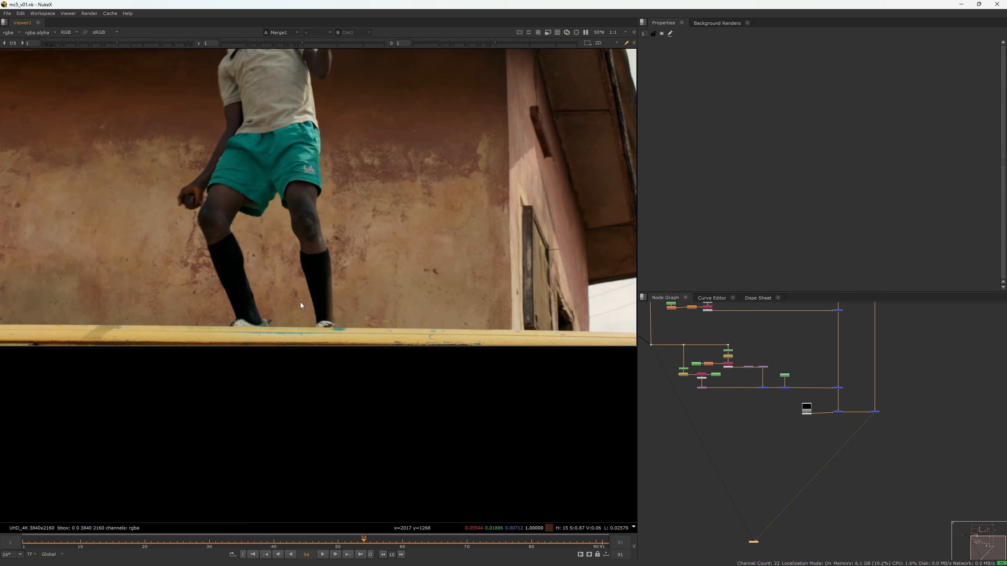
- Examine the lower end of the node graph around the final Merge chain, the Read node and the plate's Dot
{"action": "scroll", "coordinate": [875, 420], "scroll_direction": "up", "scroll_amount": 5}
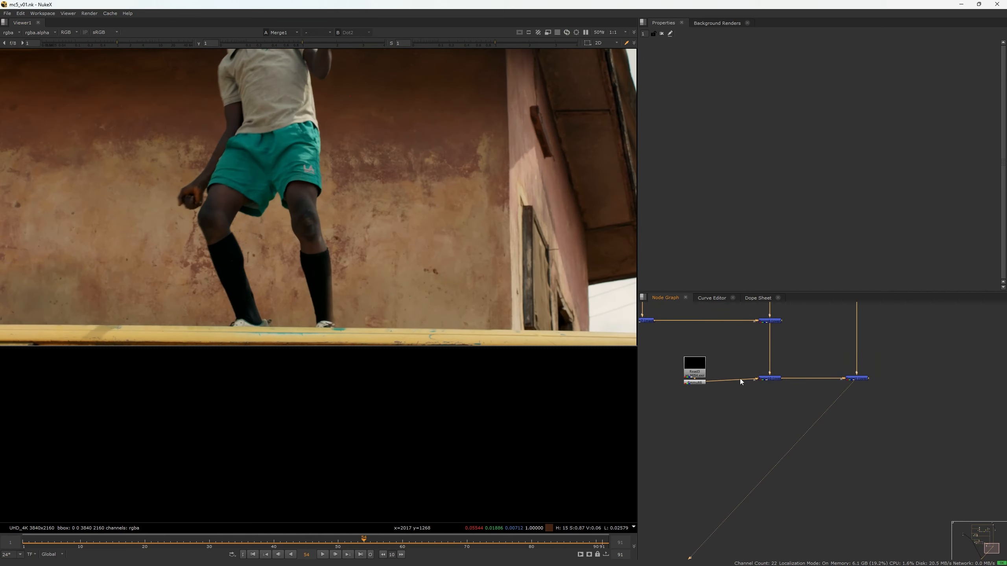
{"action": "left_click_drag", "start_coordinate": [715, 345], "coordinate": [673, 400]}
{"action": "scroll", "coordinate": [849, 375], "scroll_direction": "down", "scroll_amount": 3}
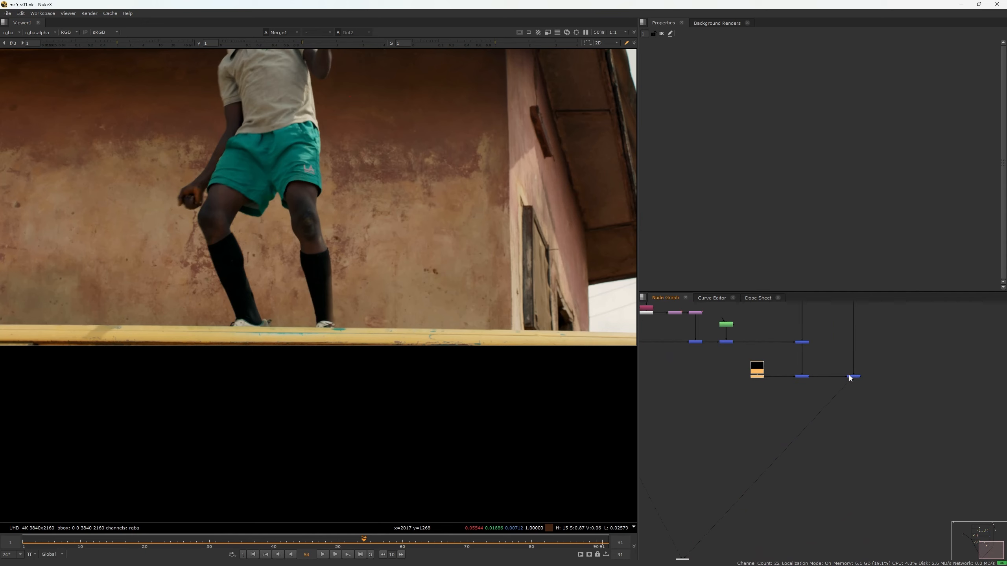
{"action": "scroll", "coordinate": [831, 417], "scroll_direction": "down", "scroll_amount": 4}
{"action": "middle_click_drag", "start_coordinate": [853, 385], "coordinate": [825, 431]}
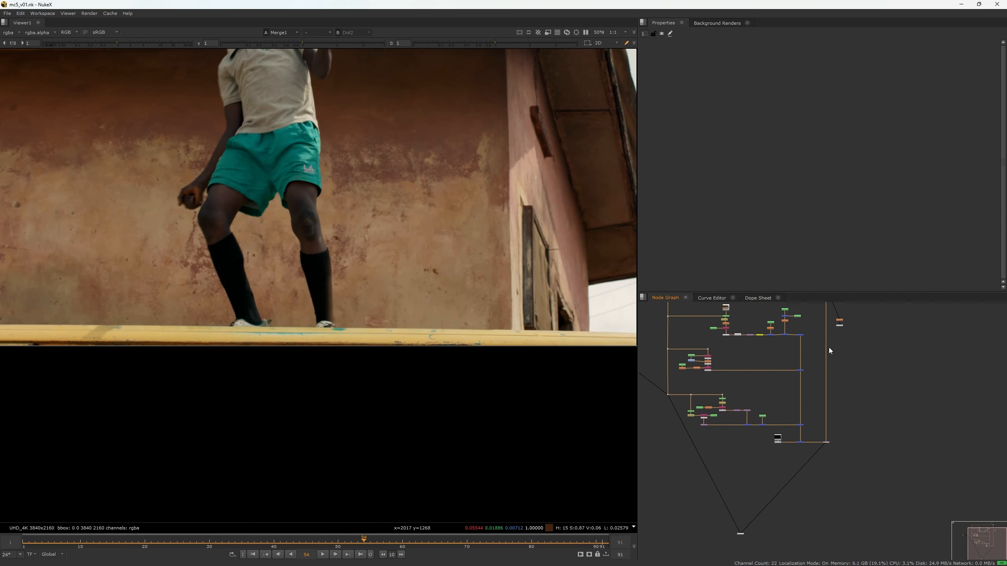
{"action": "scroll", "coordinate": [817, 377], "scroll_direction": "up", "scroll_amount": 3}
{"action": "left_click_drag", "start_coordinate": [870, 468], "coordinate": [823, 519]}
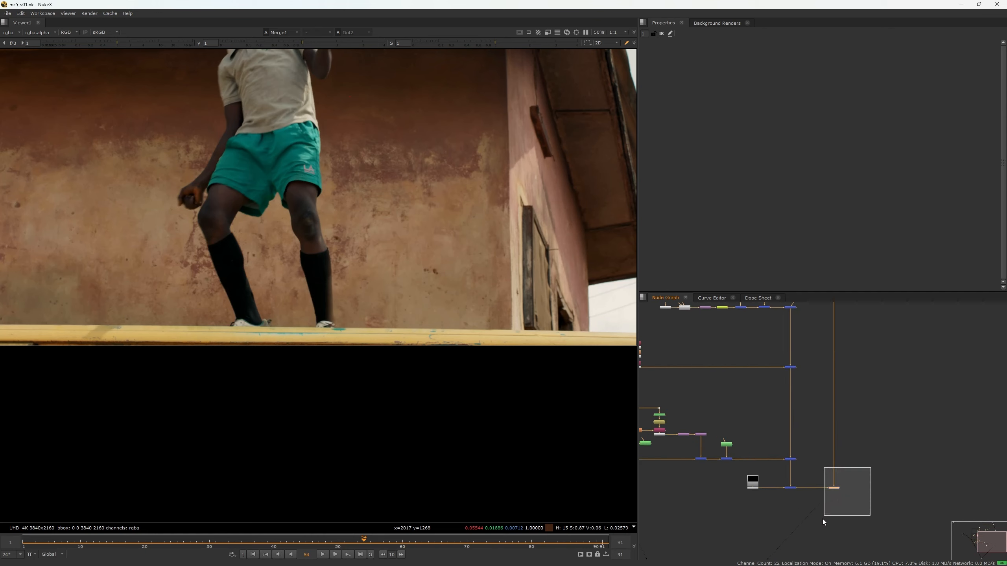
{"action": "middle_click_drag", "start_coordinate": [823, 519], "coordinate": [867, 471]}
{"action": "left_click_drag", "start_coordinate": [899, 418], "coordinate": [856, 485]}
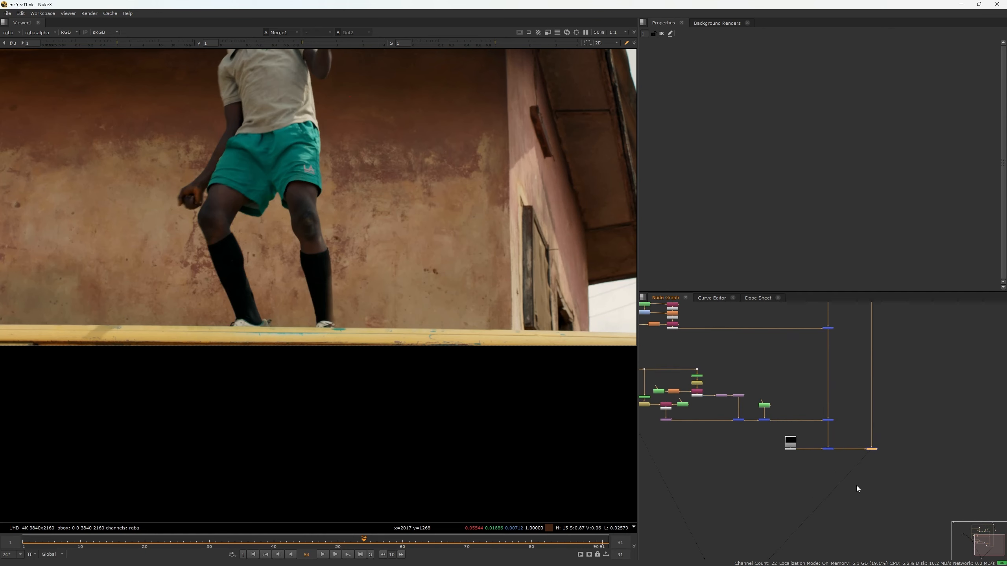
{"action": "middle_click_drag", "start_coordinate": [824, 501], "coordinate": [855, 426]}
{"action": "scroll", "coordinate": [844, 468], "scroll_direction": "down", "scroll_amount": 3}
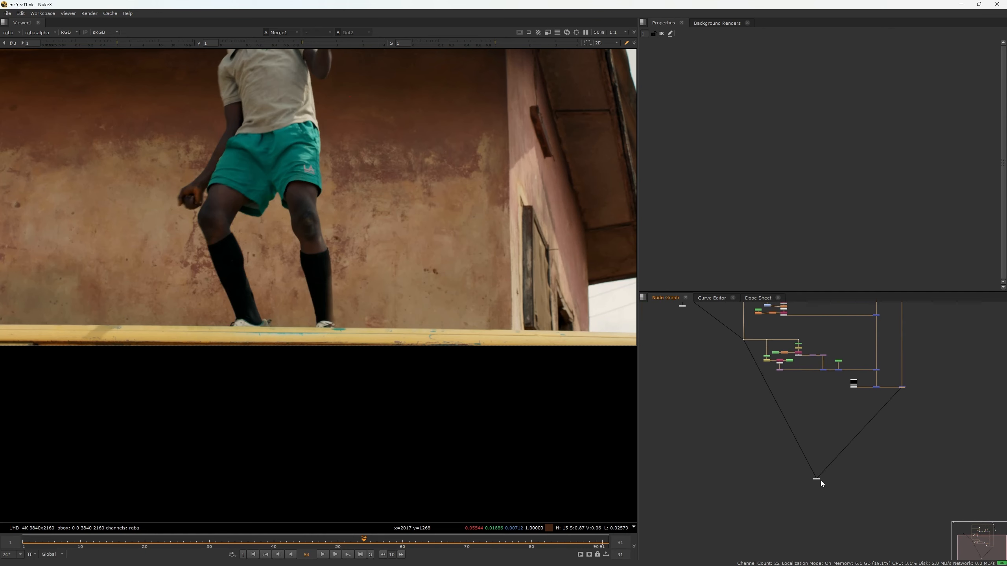
- Move the Viewer node clear of the tree and create an unconnected Merge node in the empty space below it
{"action": "left_click_drag", "start_coordinate": [820, 480], "coordinate": [688, 530]}
{"action": "scroll", "coordinate": [763, 396], "scroll_direction": "up", "scroll_amount": 3}
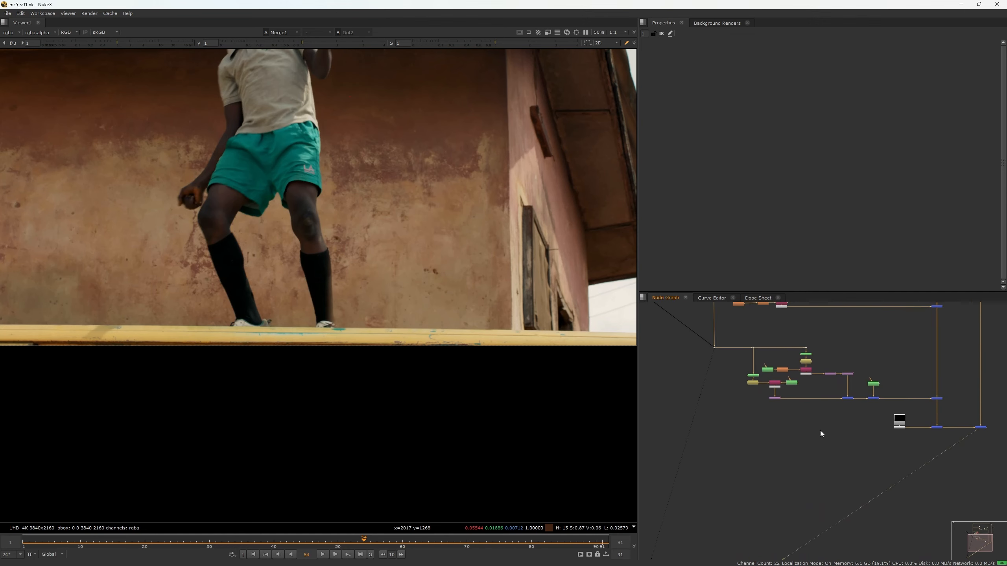
{"action": "middle_click_drag", "start_coordinate": [851, 444], "coordinate": [838, 376]}
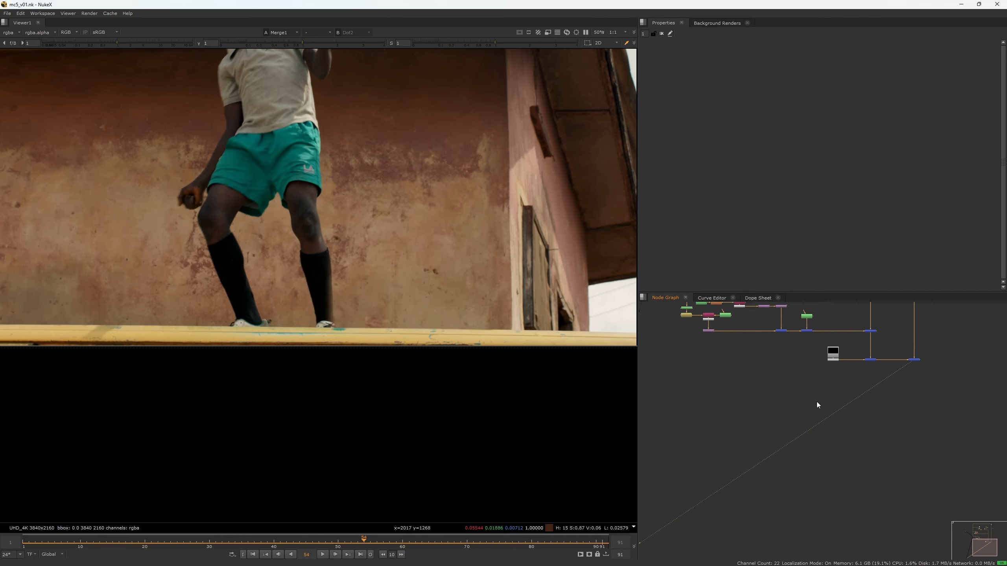
{"action": "key", "text": "m"}
{"action": "scroll", "coordinate": [802, 396], "scroll_direction": "up", "scroll_amount": 2}
{"action": "middle_click_drag", "start_coordinate": [940, 348], "coordinate": [901, 377]}
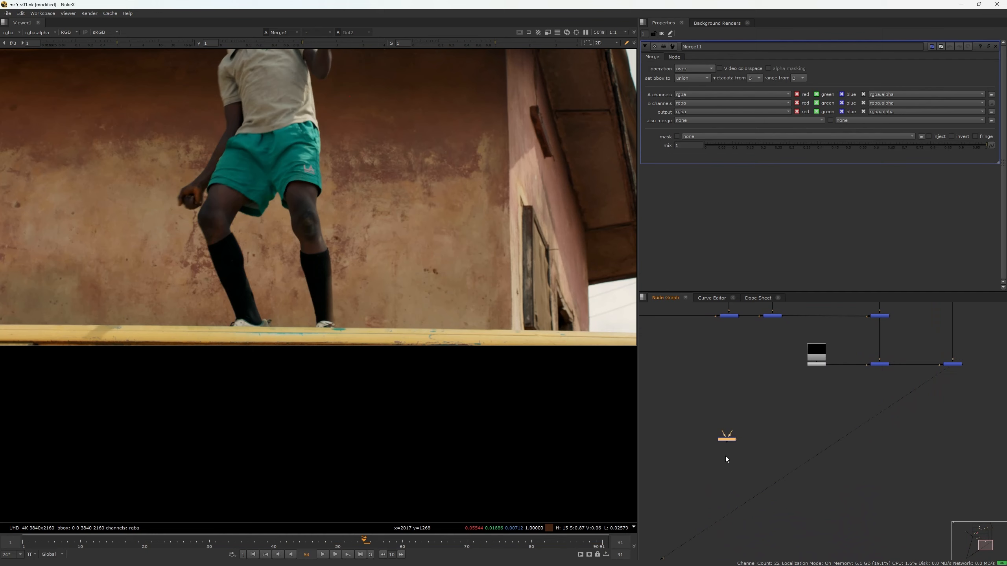
{"action": "middle_click_drag", "start_coordinate": [732, 439], "coordinate": [870, 482]}
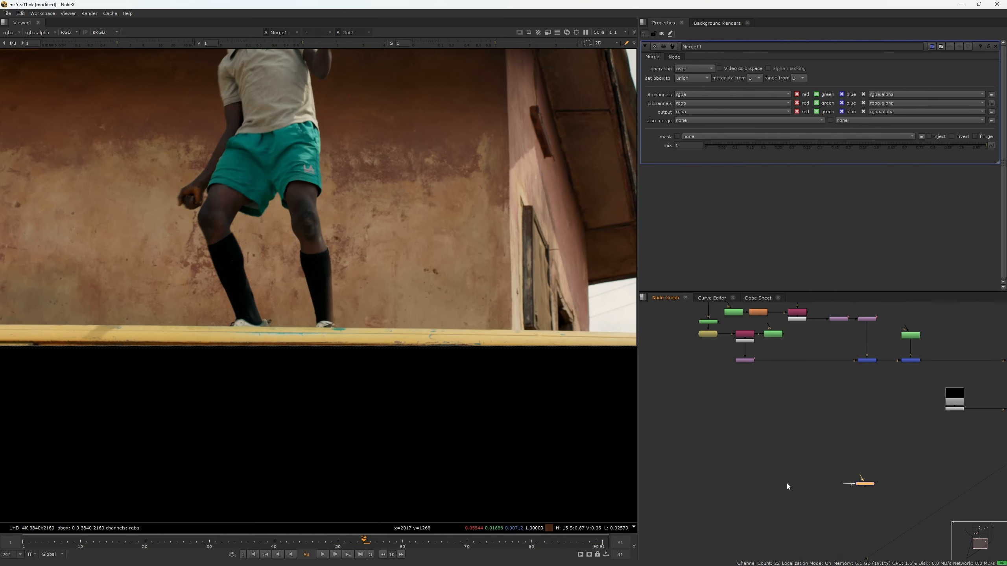
- Connect the new Merge's B input to the plate's lower Dot and its A input to the Merge fed by the Read node
{"action": "left_click_drag", "start_coordinate": [787, 483], "coordinate": [713, 333]}
{"action": "scroll", "coordinate": [735, 388], "scroll_direction": "down", "scroll_amount": 2}
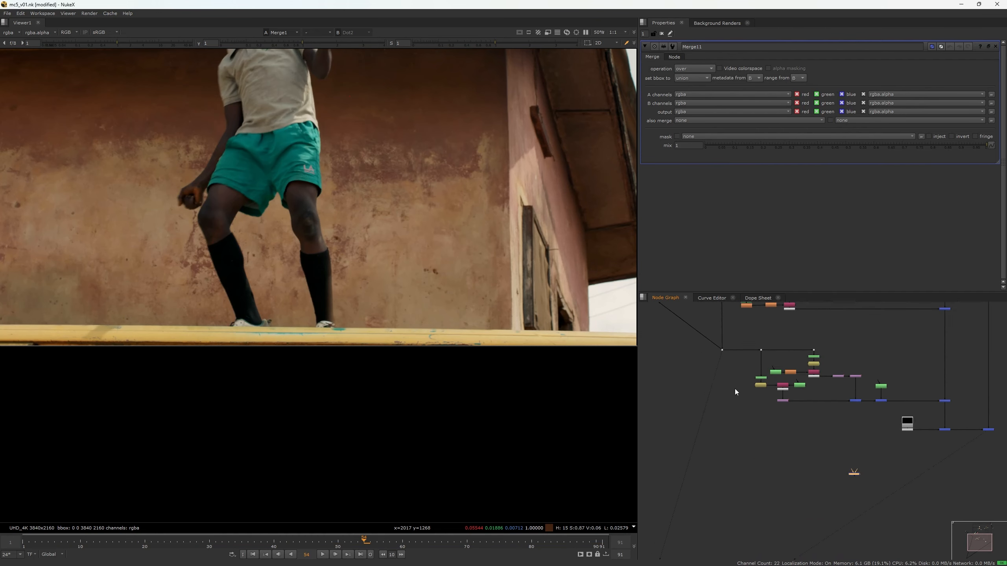
{"action": "middle_click_drag", "start_coordinate": [916, 466], "coordinate": [818, 495]}
{"action": "left_click_drag", "start_coordinate": [901, 437], "coordinate": [856, 353]}
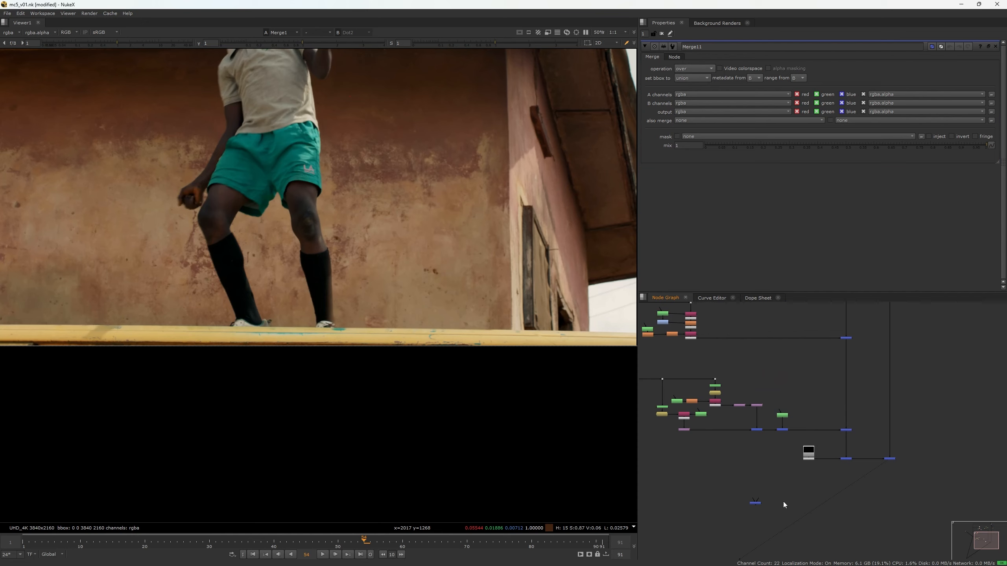
{"action": "middle_click_drag", "start_coordinate": [770, 501], "coordinate": [864, 464]}
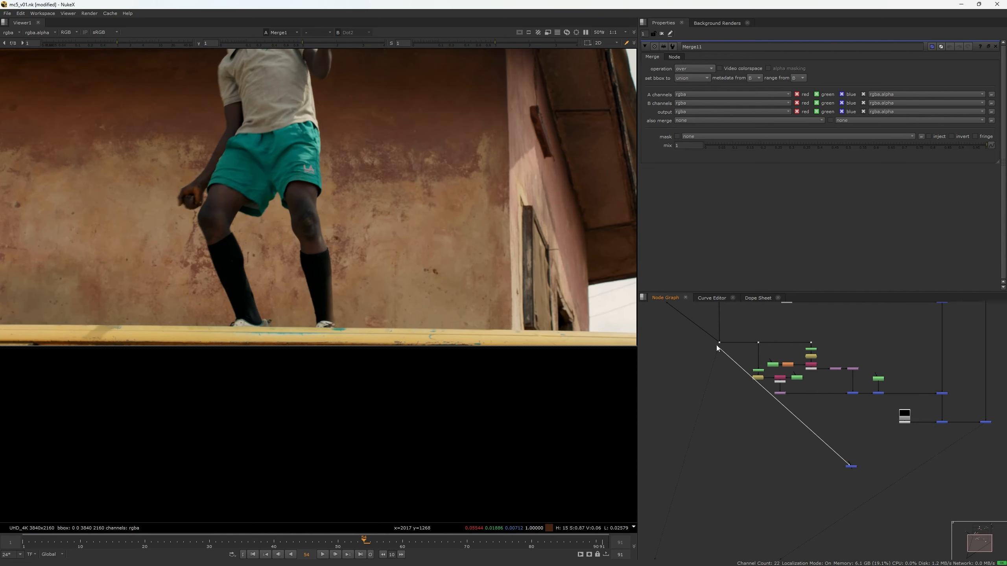
{"action": "scroll", "coordinate": [845, 461], "scroll_direction": "up", "scroll_amount": 5}
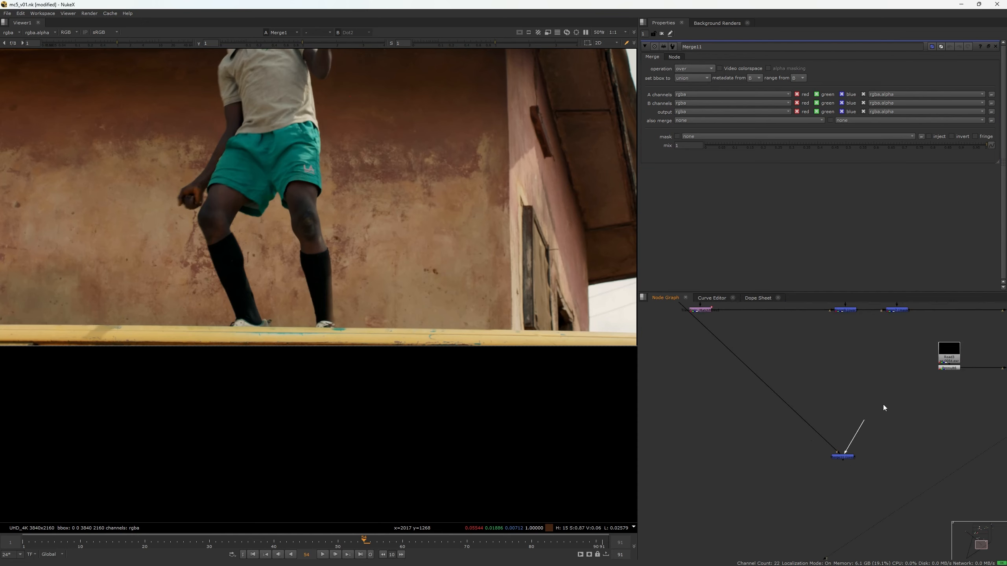
{"action": "left_click_drag", "start_coordinate": [949, 370], "coordinate": [958, 376]}
{"action": "middle_click_drag", "start_coordinate": [937, 380], "coordinate": [795, 420]}
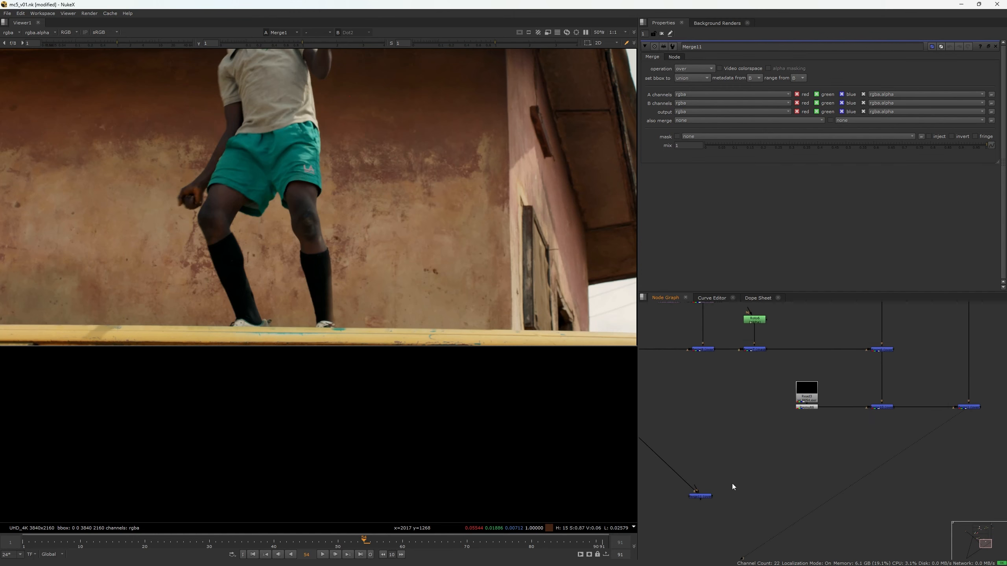
{"action": "left_click_drag", "start_coordinate": [900, 400], "coordinate": [891, 409]}
{"action": "middle_click_drag", "start_coordinate": [868, 438], "coordinate": [932, 379]}
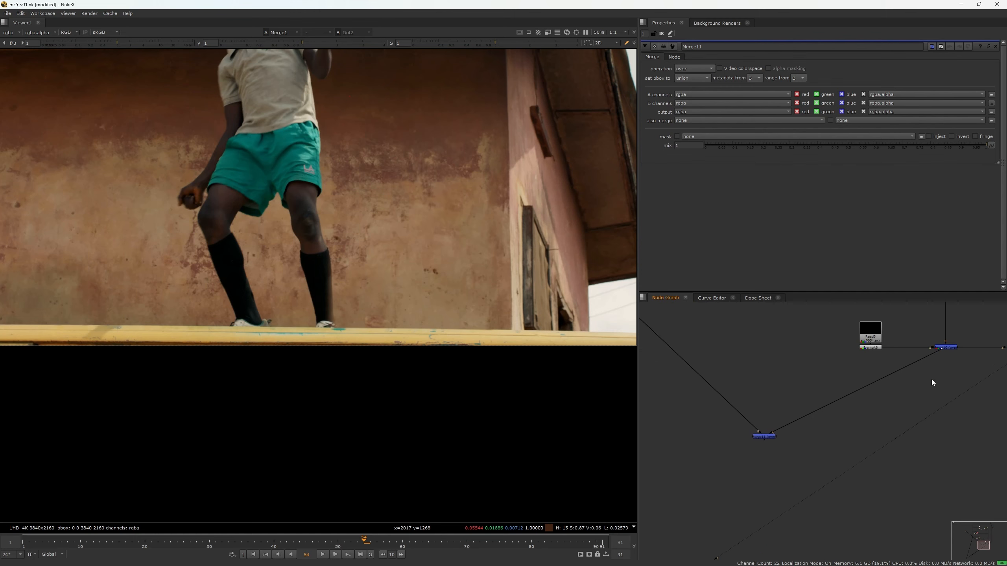
- View the new Merge's output and play back the composite over the original plate
{"action": "left_click", "coordinate": [765, 436]}
{"action": "key", "text": "1"}
{"action": "scroll", "coordinate": [308, 260], "scroll_direction": "down", "scroll_amount": 4}
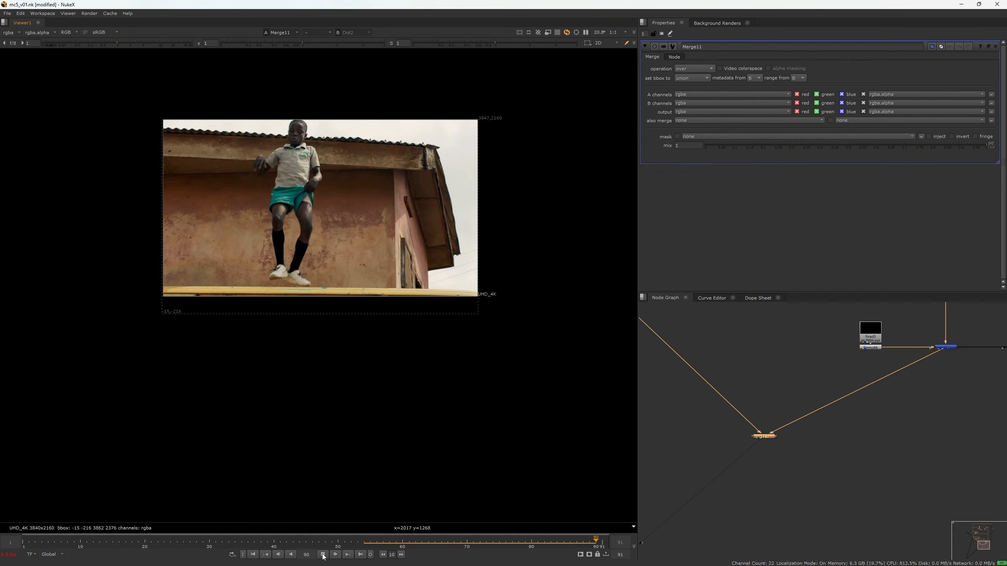
{"action": "left_click", "coordinate": [323, 555]}
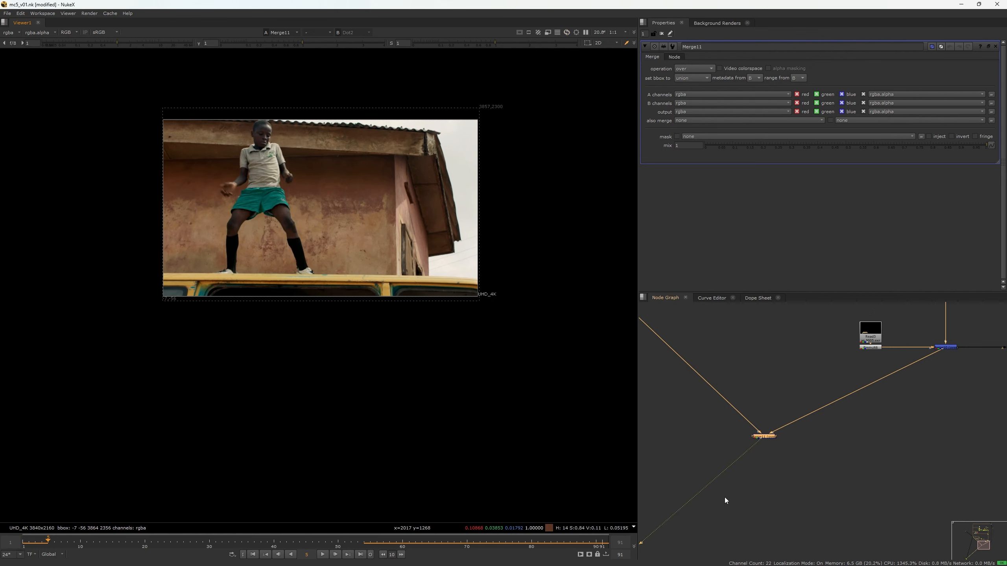
- Reposition the new Merge and add a Dot to its B pipe so the plate connection runs at right angles
{"action": "scroll", "coordinate": [725, 497], "scroll_direction": "up", "scroll_amount": 3}
{"action": "scroll", "coordinate": [762, 457], "scroll_direction": "down", "scroll_amount": 4}
{"action": "middle_click_drag", "start_coordinate": [806, 427], "coordinate": [831, 461]}
{"action": "scroll", "coordinate": [813, 469], "scroll_direction": "down", "scroll_amount": 3}
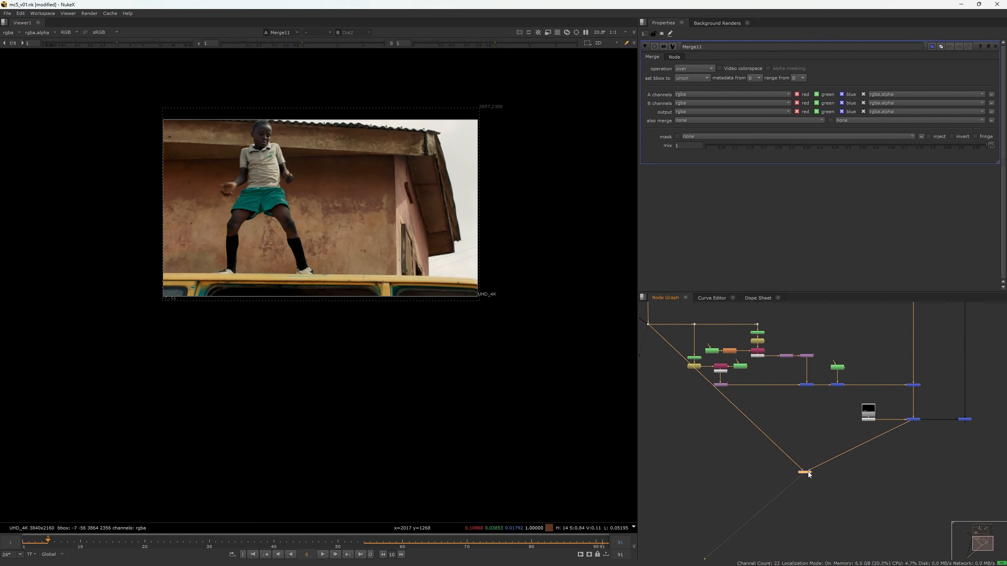
{"action": "left_click_drag", "start_coordinate": [807, 472], "coordinate": [661, 450]}
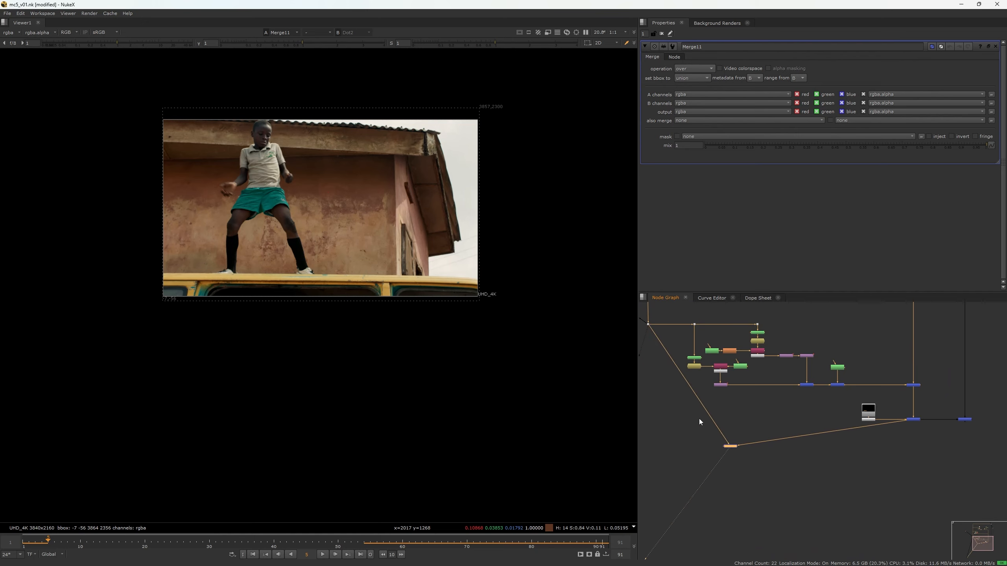
{"action": "left_click_drag", "start_coordinate": [689, 385], "coordinate": [651, 446], "text": "ctrl"}
{"action": "scroll", "coordinate": [733, 442], "scroll_direction": "up", "scroll_amount": 3}
{"action": "left_click_drag", "start_coordinate": [733, 444], "coordinate": [746, 449]}
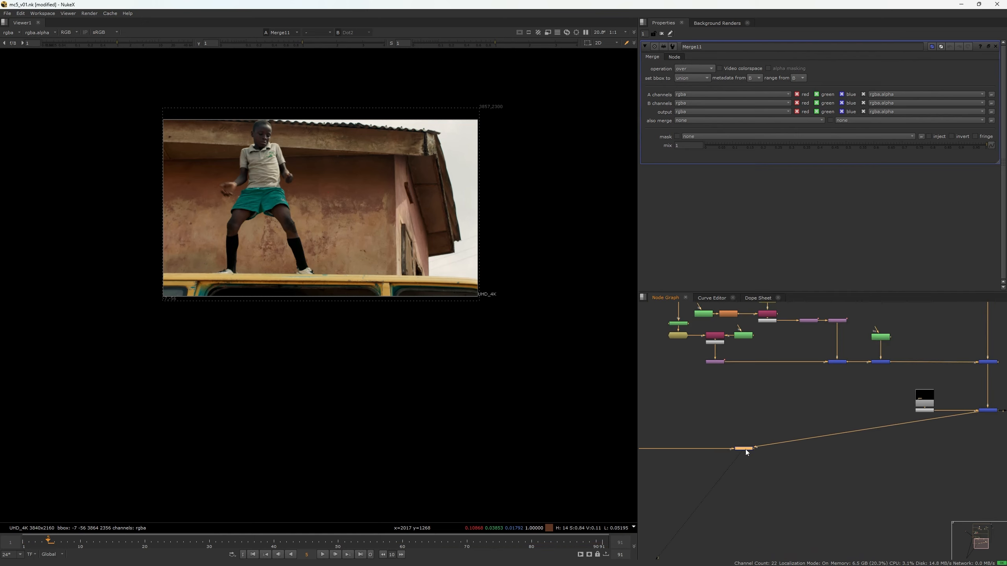
- Create a RotoPaint node below the new Dot, connect its bg input to that Dot and view its output
{"action": "middle_click_drag", "start_coordinate": [721, 447], "coordinate": [868, 434]}
{"action": "middle_click", "coordinate": [868, 434]}
{"action": "scroll", "coordinate": [802, 439], "scroll_direction": "up", "scroll_amount": 7}
{"action": "middle_click_drag", "start_coordinate": [772, 460], "coordinate": [802, 398]}
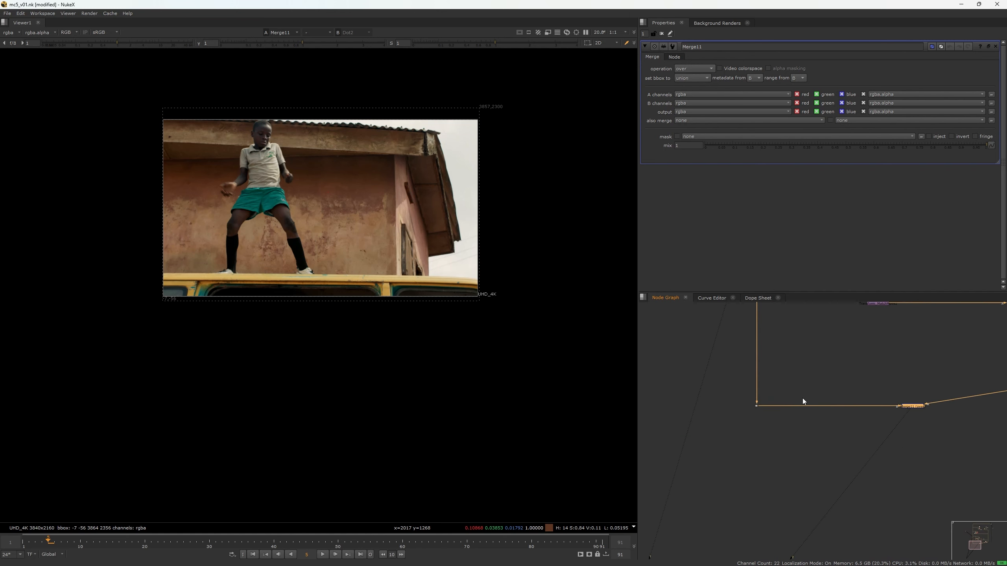
{"action": "left_click", "coordinate": [755, 448]}
{"action": "key", "text": "p"}
{"action": "left_click_drag", "start_coordinate": [755, 443], "coordinate": [755, 392]}
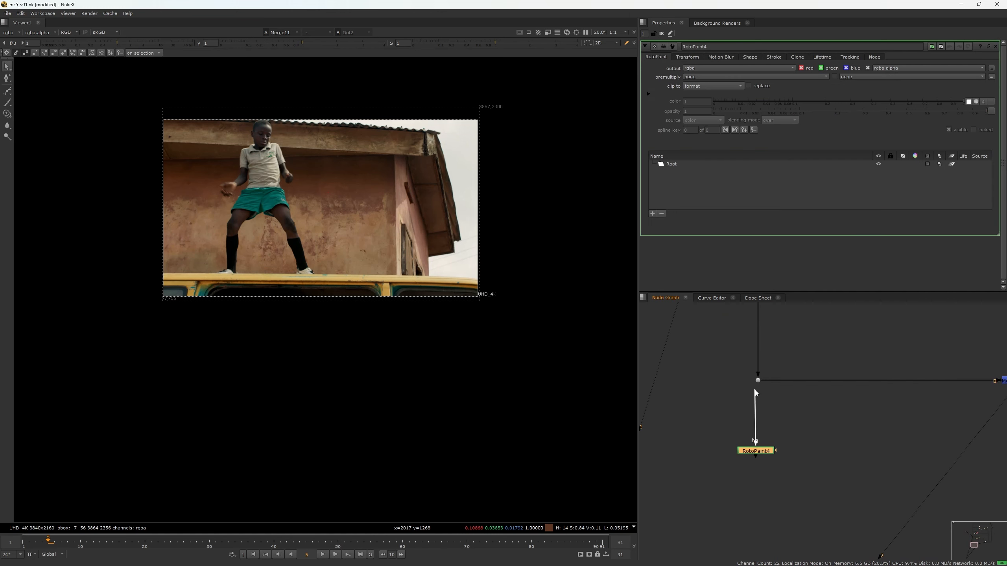
{"action": "left_click_drag", "start_coordinate": [807, 427], "coordinate": [729, 487]}
{"action": "key", "text": "1"}
{"action": "left_click", "coordinate": [729, 487]}
{"action": "scroll", "coordinate": [311, 246], "scroll_direction": "up", "scroll_amount": 3}
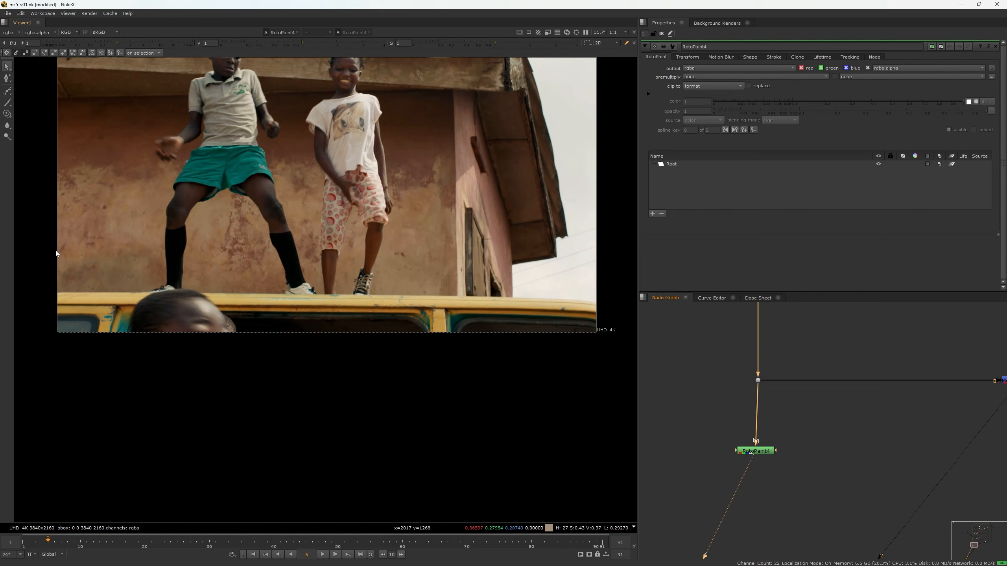
- Clone bare wall over the girl's arm and the edge of her shorts on frame 5, and check the RotoPaint's alpha channel
{"action": "left_click", "coordinate": [7, 114]}
{"action": "scroll", "coordinate": [384, 205], "scroll_direction": "up", "scroll_amount": 4}
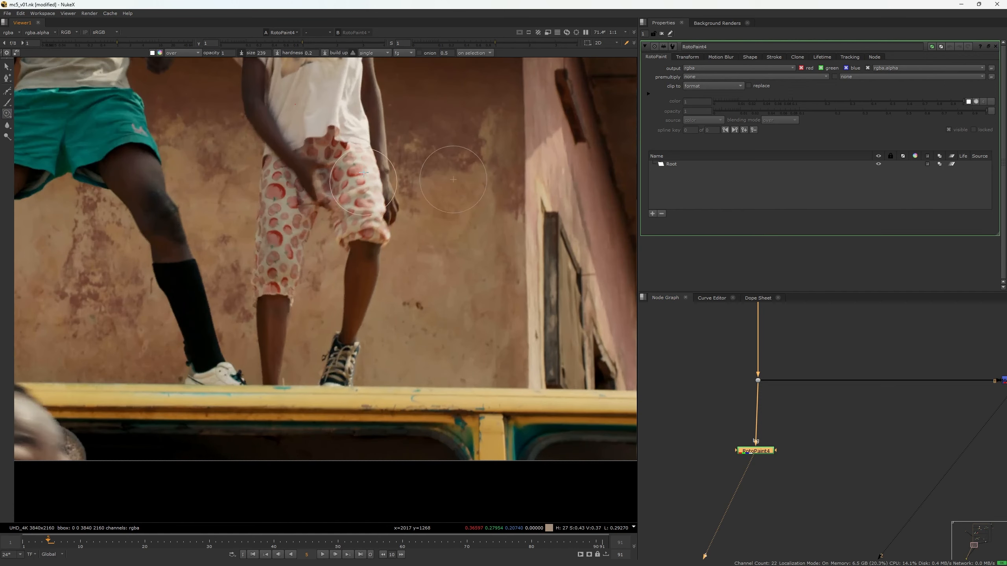
{"action": "mouse_move", "coordinate": [362, 131]}
{"action": "left_mouse_down"}
{"action": "mouse_move", "coordinate": [366, 171]}
{"action": "mouse_move", "coordinate": [372, 116]}
{"action": "mouse_move", "coordinate": [352, 150]}
{"action": "mouse_move", "coordinate": [381, 194]}
{"action": "mouse_move", "coordinate": [368, 107]}
{"action": "mouse_move", "coordinate": [377, 218]}
{"action": "left_mouse_up"}
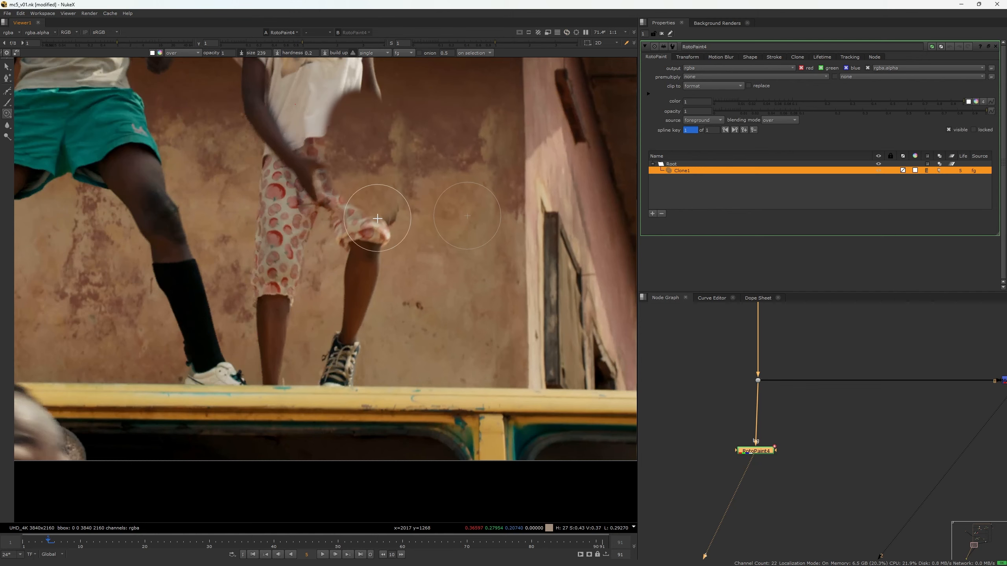
{"action": "key", "text": "a"}
{"action": "scroll", "coordinate": [376, 219], "scroll_direction": "down", "scroll_amount": 5}
{"action": "key", "text": "a"}
{"action": "key", "text": "a"}
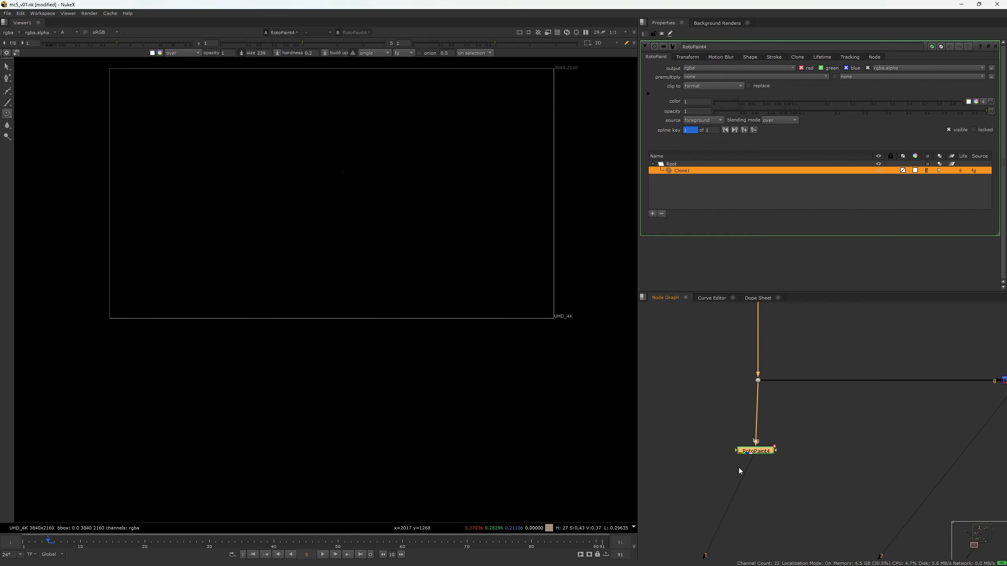
{"action": "key", "text": "a"}
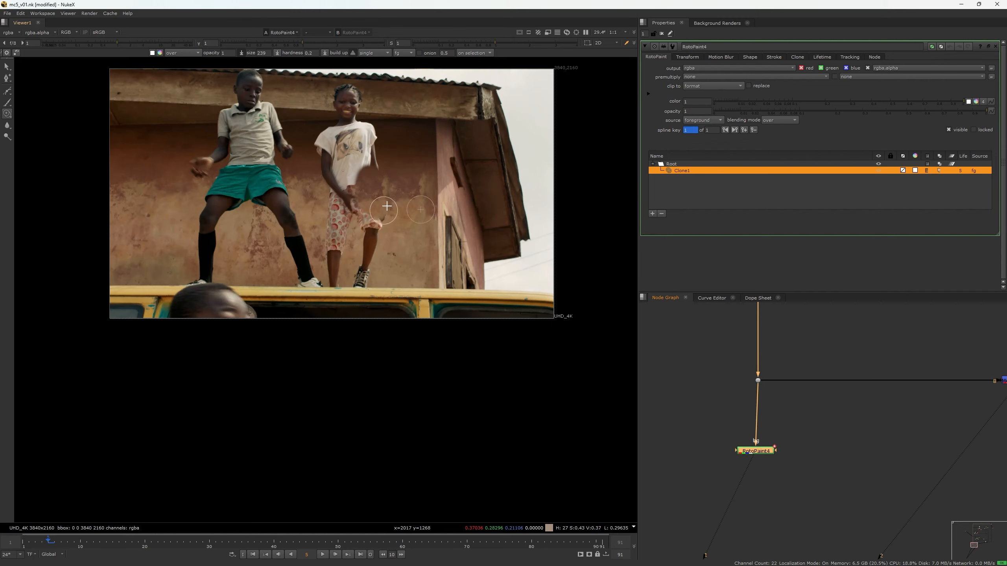
- Add a Premult node directly after the RotoPaint
{"action": "scroll", "coordinate": [769, 419], "scroll_direction": "up", "scroll_amount": 3}
{"action": "key", "text": "Tab"}
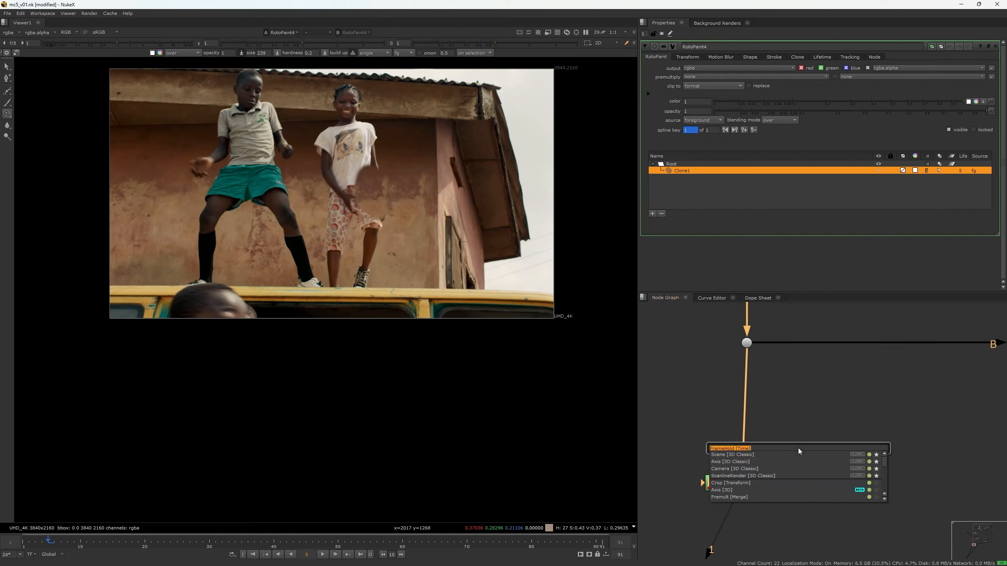
{"action": "type", "text": "prem"}
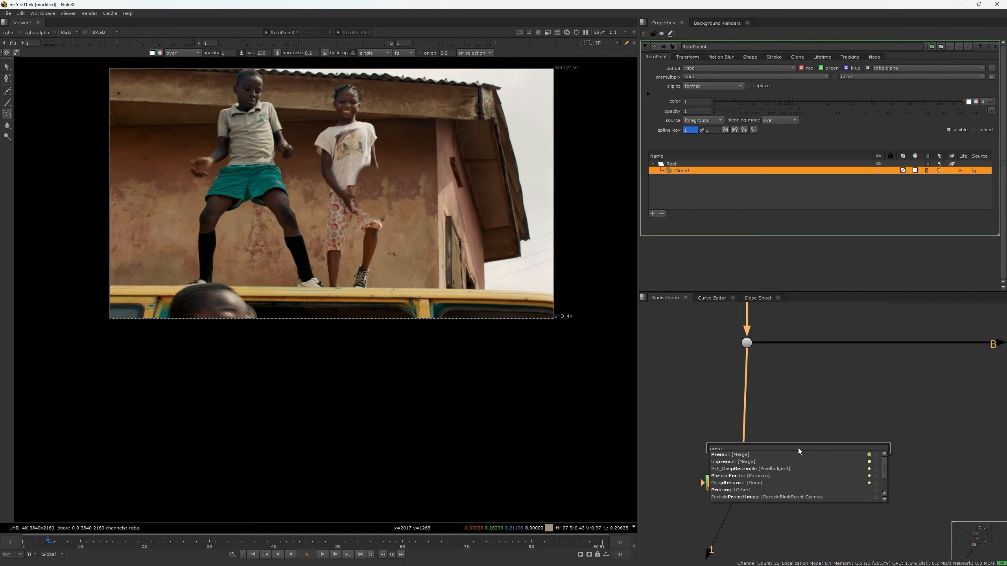
{"action": "key", "text": "Return"}
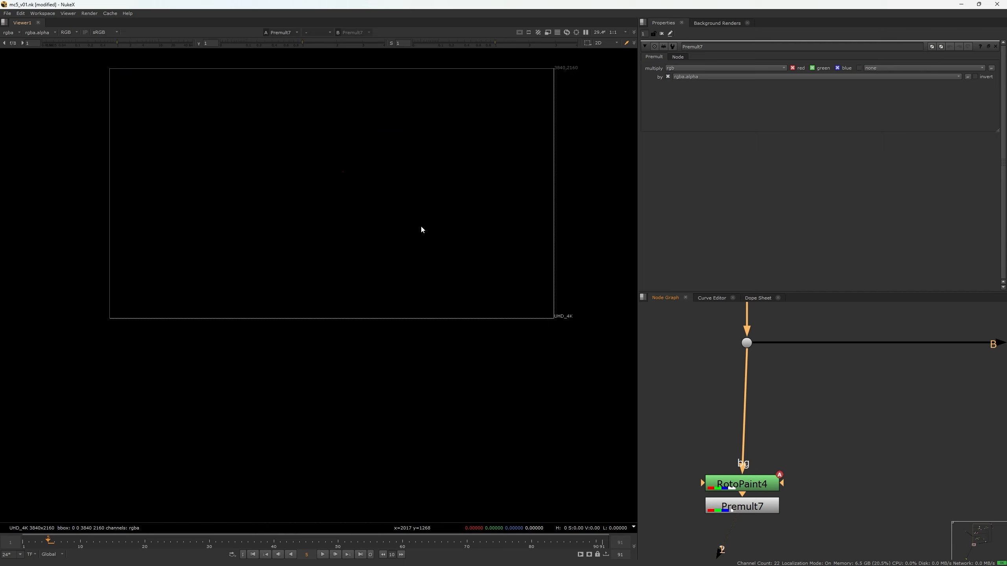
- Compare the Premult and RotoPaint outputs in the viewer and delete both nodes
{"action": "left_click_drag", "start_coordinate": [756, 318], "coordinate": [698, 405]}
{"action": "key", "text": "1"}
{"action": "left_click", "coordinate": [725, 484]}
{"action": "key", "text": "1"}
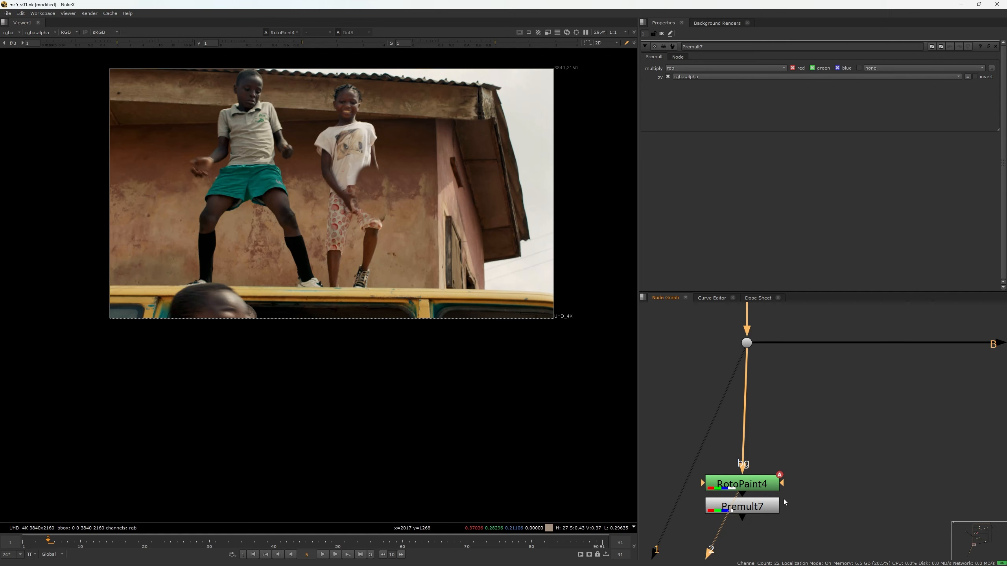
{"action": "key", "text": "Delete"}
{"action": "key", "text": "Delete"}
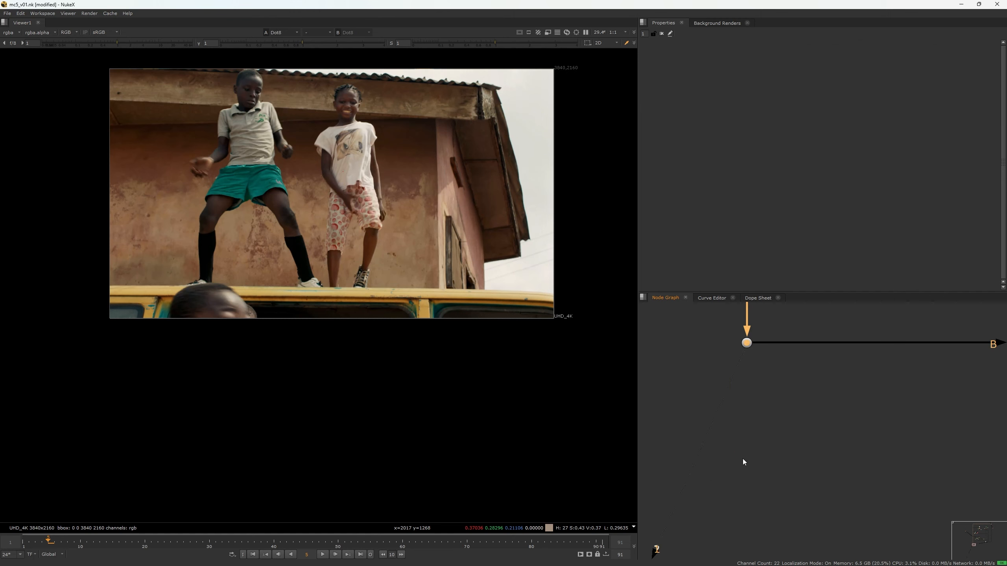
- Create a fresh RotoPaint node and connect its bg input to the Dot on the plate branch
{"action": "key", "text": "p"}
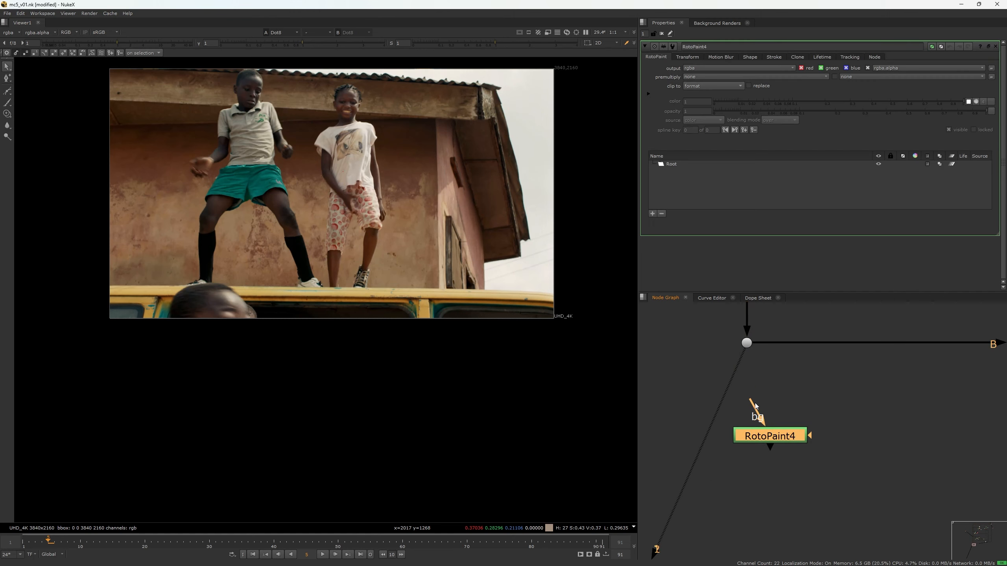
{"action": "left_click_drag", "start_coordinate": [770, 435], "coordinate": [792, 436]}
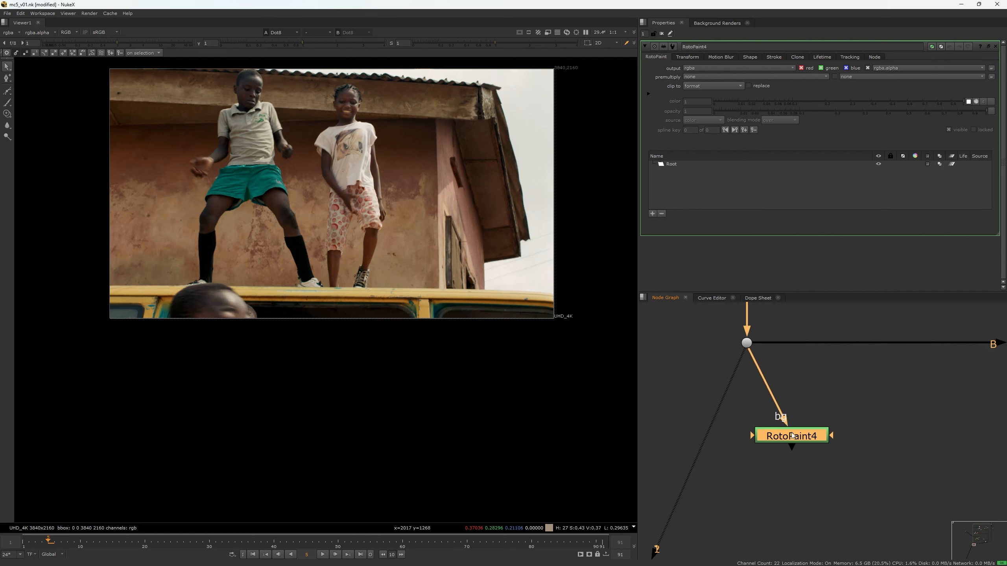
- Show the new RotoPaint node in the viewer and set its output mask to rgba.alpha
{"action": "key", "text": "2"}
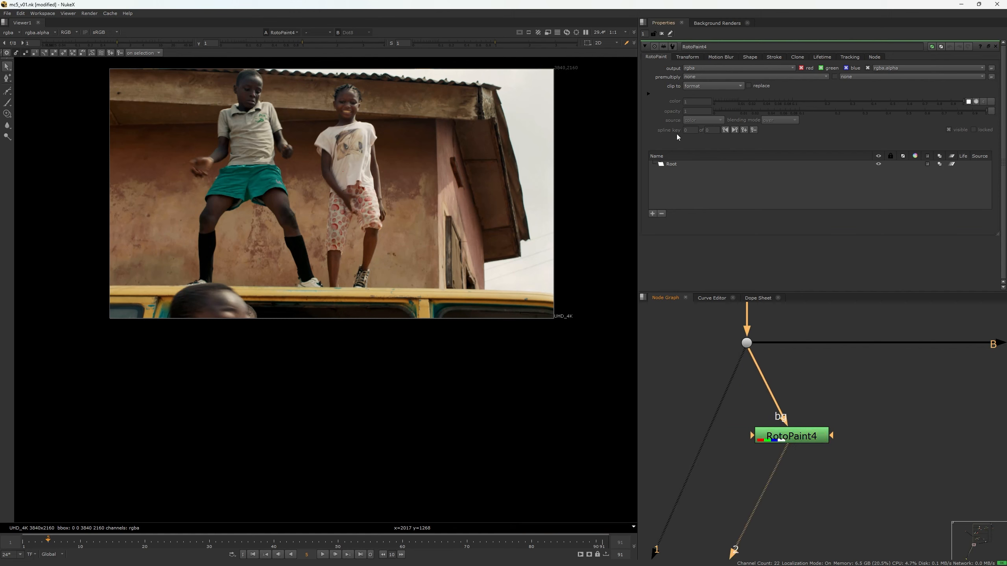
{"action": "left_click", "coordinate": [649, 94]}
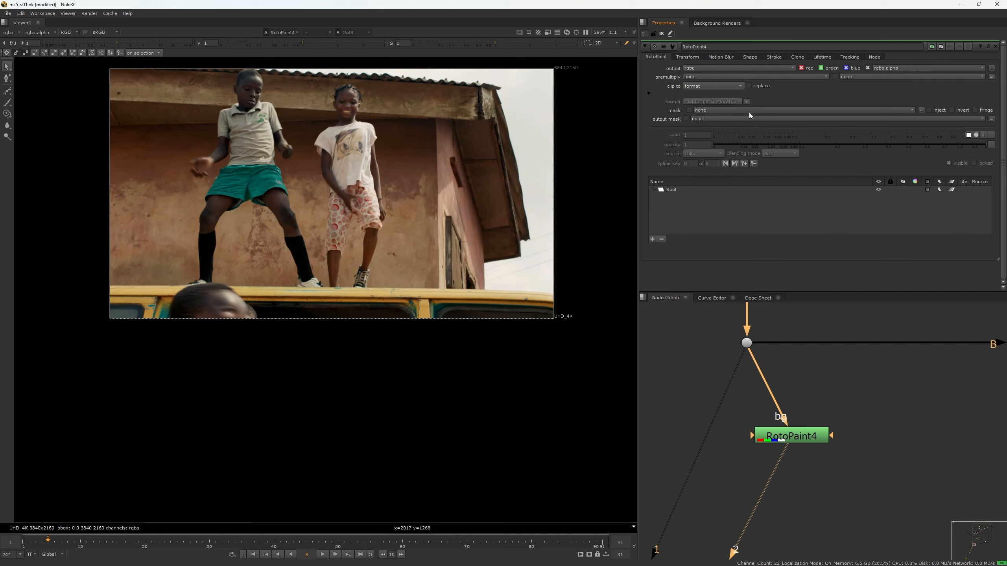
{"action": "left_click", "coordinate": [731, 120]}
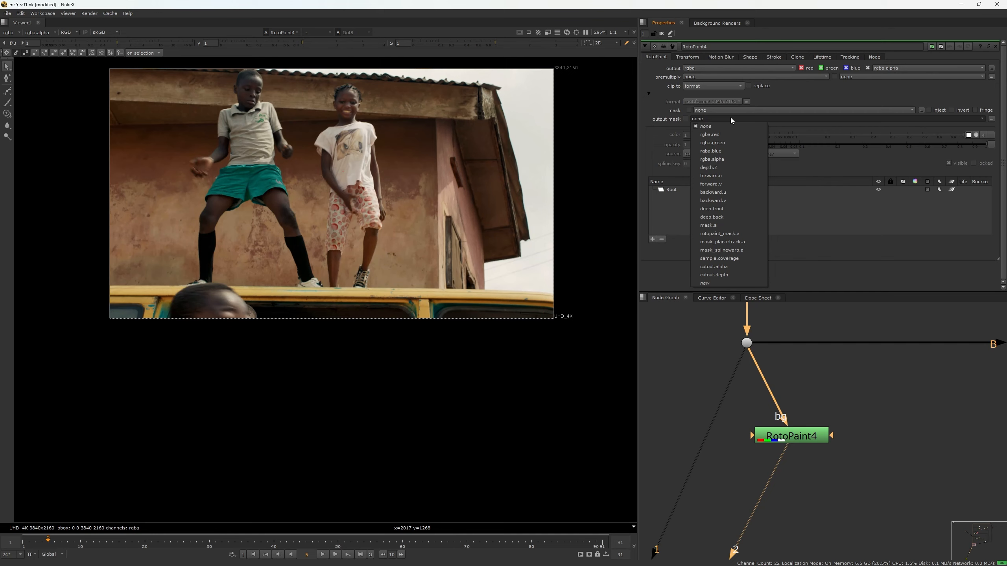
{"action": "left_click", "coordinate": [722, 156]}
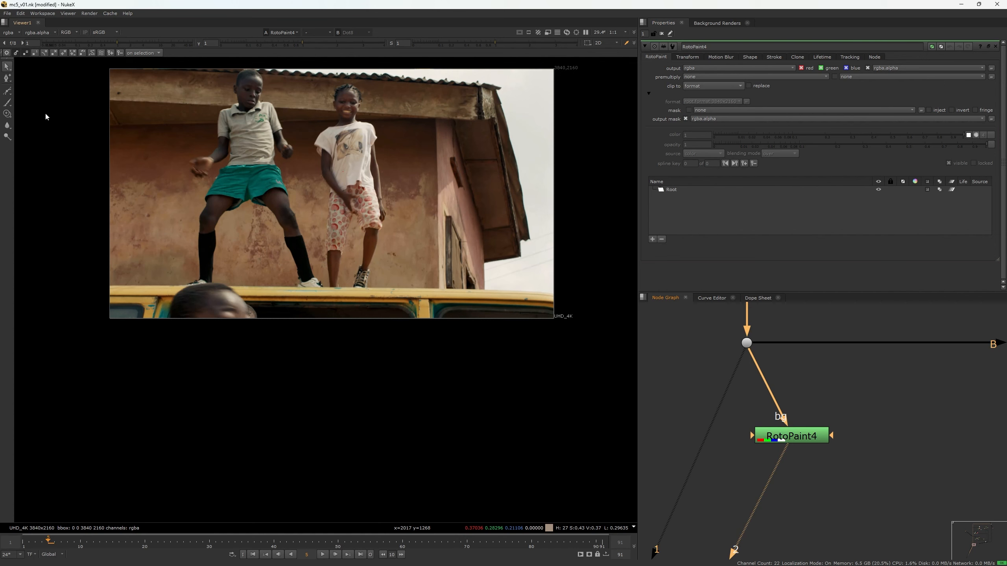
- Clone bare wall over the girl's arm and upper shorts on frame 5, and check the painted area in the alpha channel
{"action": "left_click", "coordinate": [5, 114]}
{"action": "scroll", "coordinate": [377, 186], "scroll_direction": "up", "scroll_amount": 2}
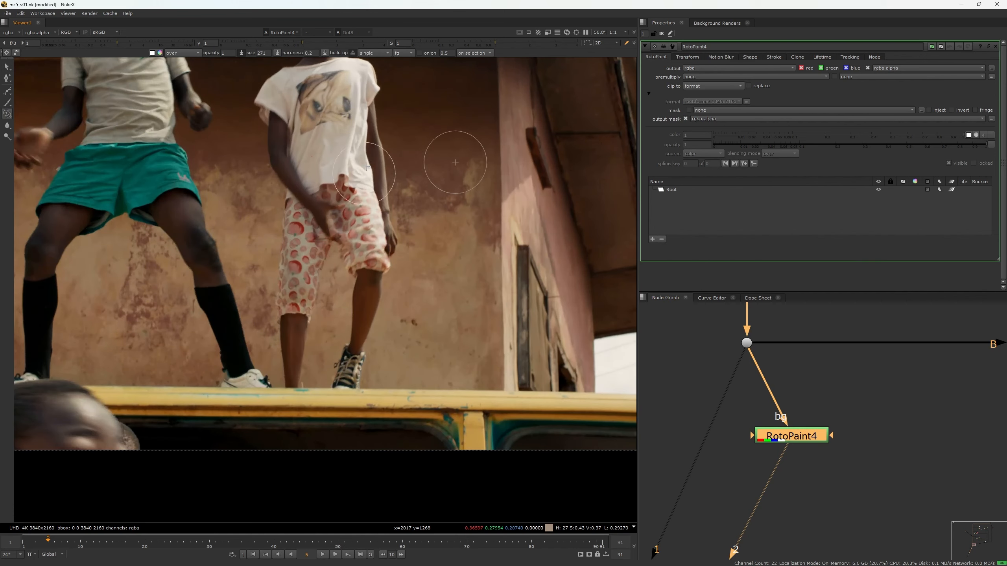
{"action": "mouse_move", "coordinate": [364, 173]}
{"action": "left_mouse_down"}
{"action": "mouse_move", "coordinate": [358, 185]}
{"action": "mouse_move", "coordinate": [385, 192]}
{"action": "left_mouse_up"}
{"action": "left_click_drag", "start_coordinate": [362, 200], "coordinate": [380, 206]}
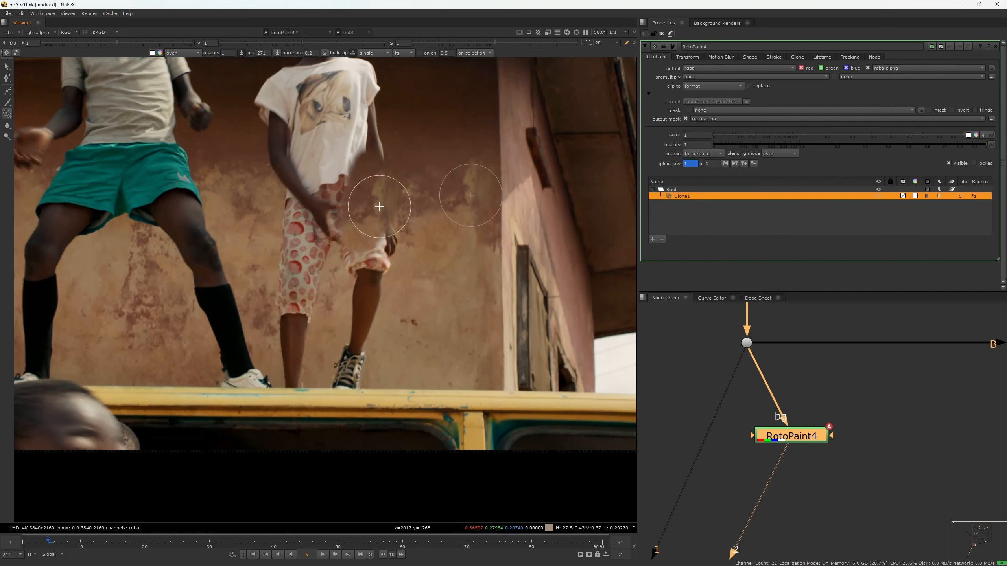
{"action": "key", "text": "a"}
{"action": "key", "text": "a"}
{"action": "key", "text": "a"}
{"action": "key", "text": "a"}
{"action": "left_click_drag", "start_coordinate": [357, 175], "coordinate": [352, 194]}
- Add a Premult node below the RotoPaint and view its isolated patch
{"action": "middle_click_drag", "start_coordinate": [844, 445], "coordinate": [843, 395]}
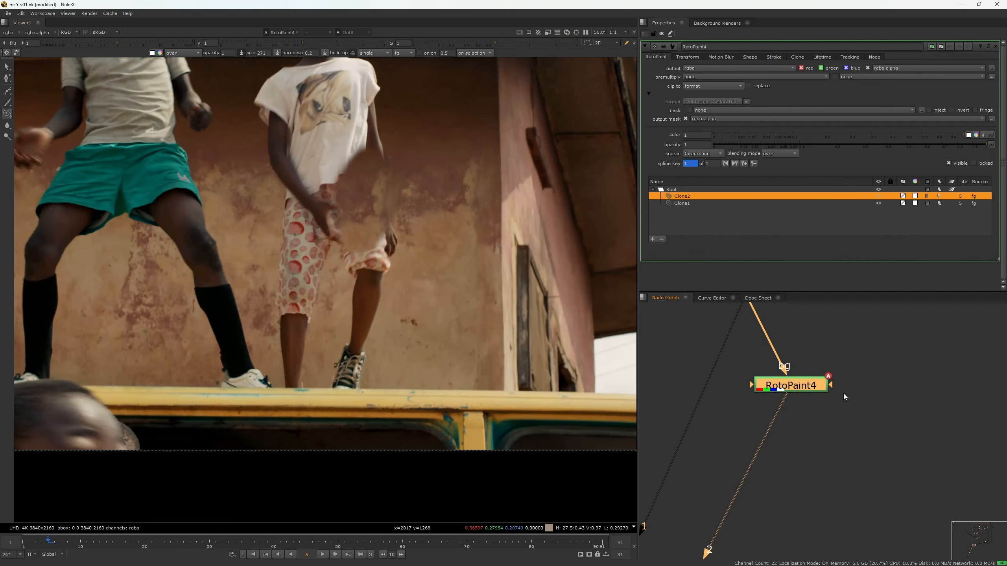
{"action": "left_click", "coordinate": [820, 452]}
{"action": "key", "text": "Tab"}
{"action": "type", "text": "pre"}
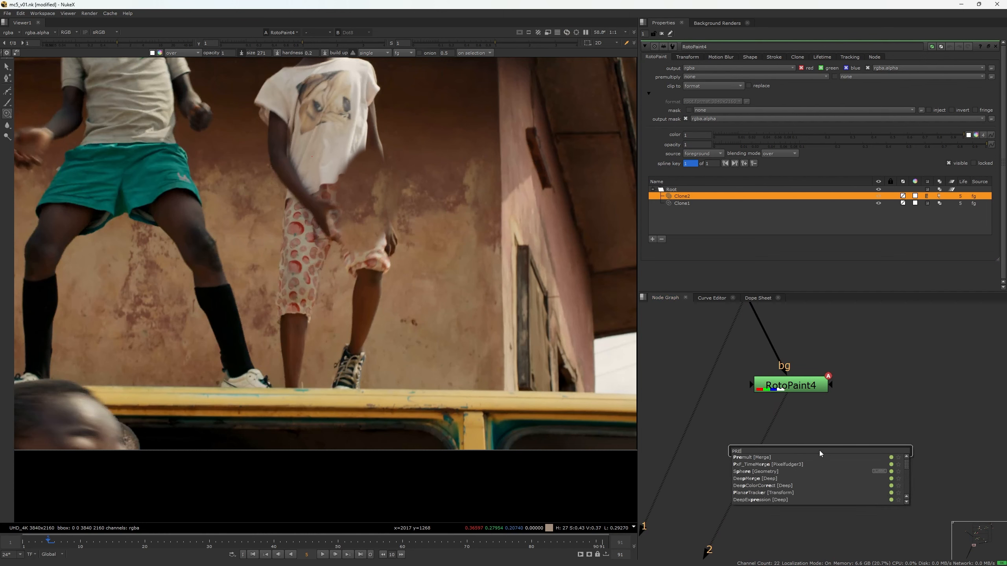
{"action": "key", "text": "Return"}
{"action": "left_click_drag", "start_coordinate": [819, 450], "coordinate": [800, 426]}
{"action": "left_click", "coordinate": [789, 468]}
{"action": "scroll", "coordinate": [423, 223], "scroll_direction": "down", "scroll_amount": 2}
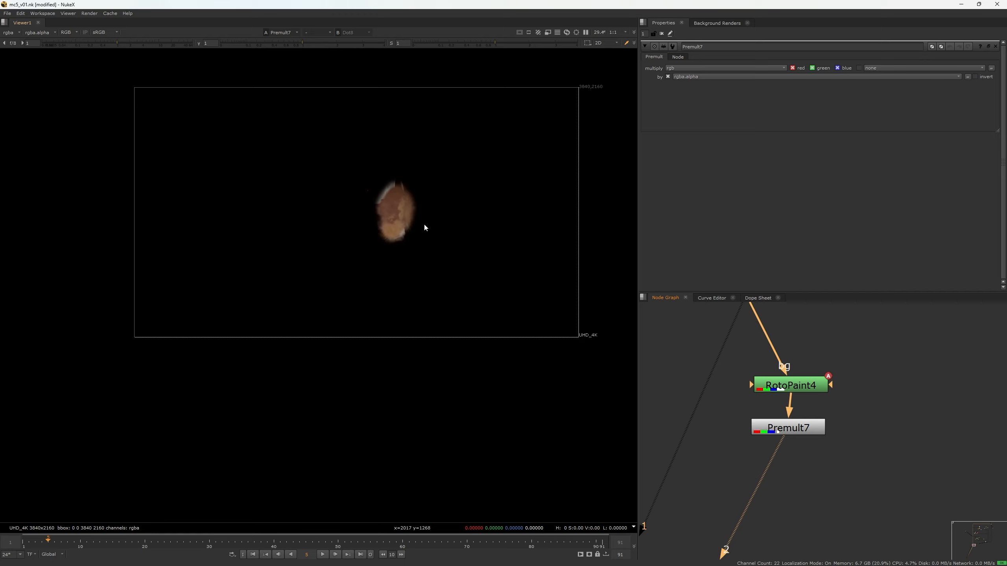
{"action": "middle_click_drag", "start_coordinate": [423, 223], "coordinate": [384, 273]}
- Merge the premultiplied patch over the plate, with the Merge's B input on the plate Dot, and inspect the result
{"action": "scroll", "coordinate": [724, 404], "scroll_direction": "down", "scroll_amount": 5}
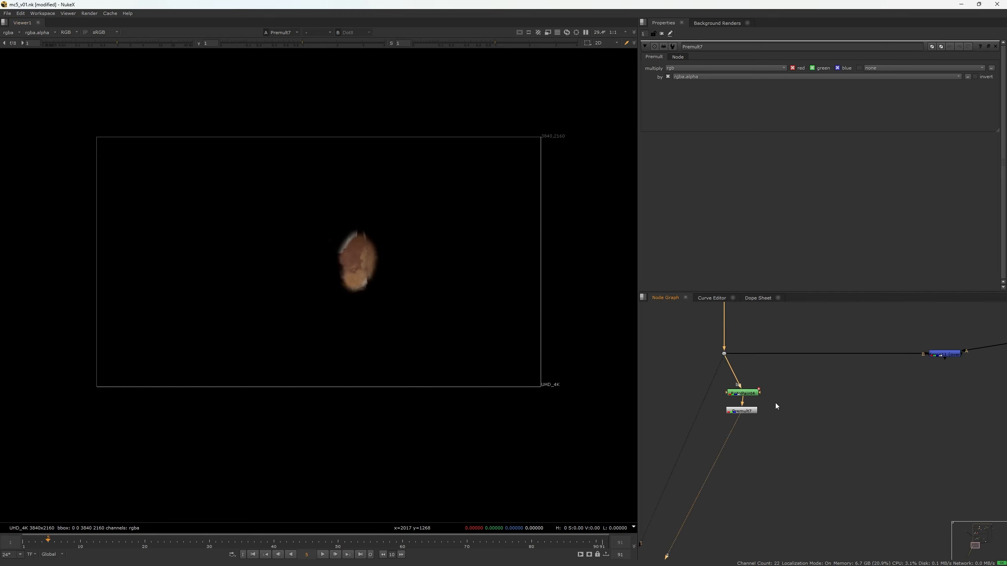
{"action": "key", "text": "m"}
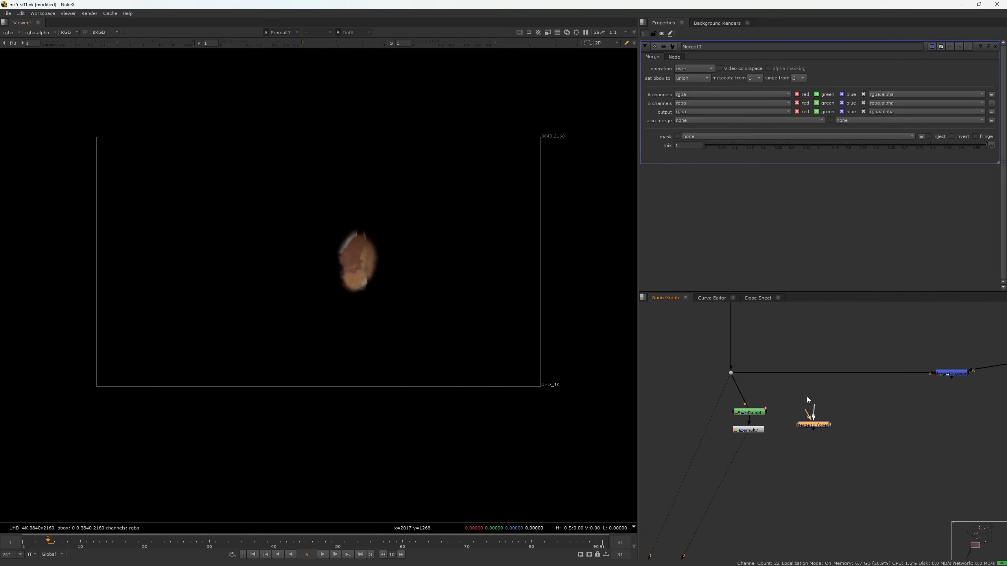
{"action": "left_click_drag", "start_coordinate": [808, 415], "coordinate": [754, 434]}
{"action": "key", "text": "1"}
{"action": "scroll", "coordinate": [337, 255], "scroll_direction": "up", "scroll_amount": 2}
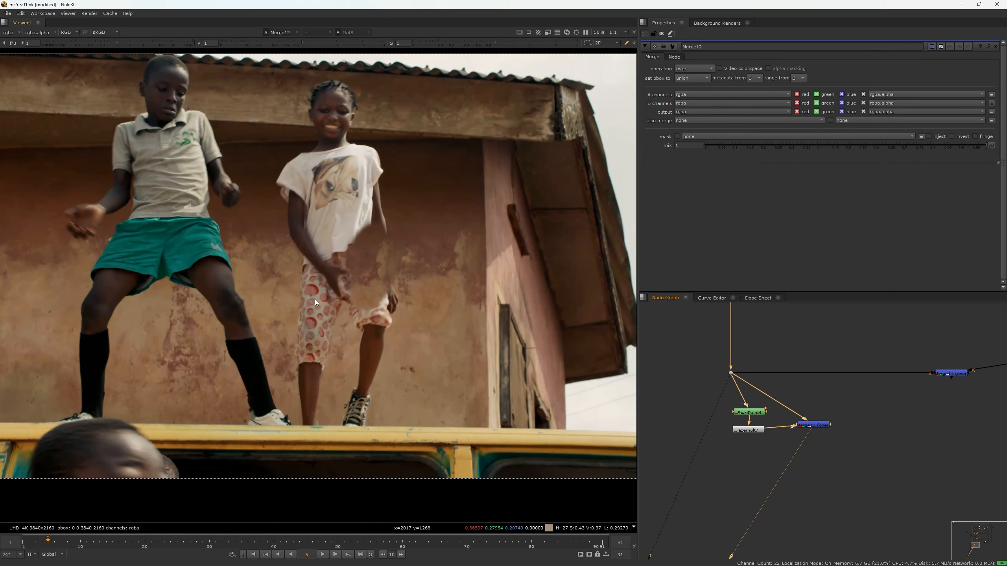
{"action": "scroll", "coordinate": [387, 263], "scroll_direction": "up", "scroll_amount": 2}
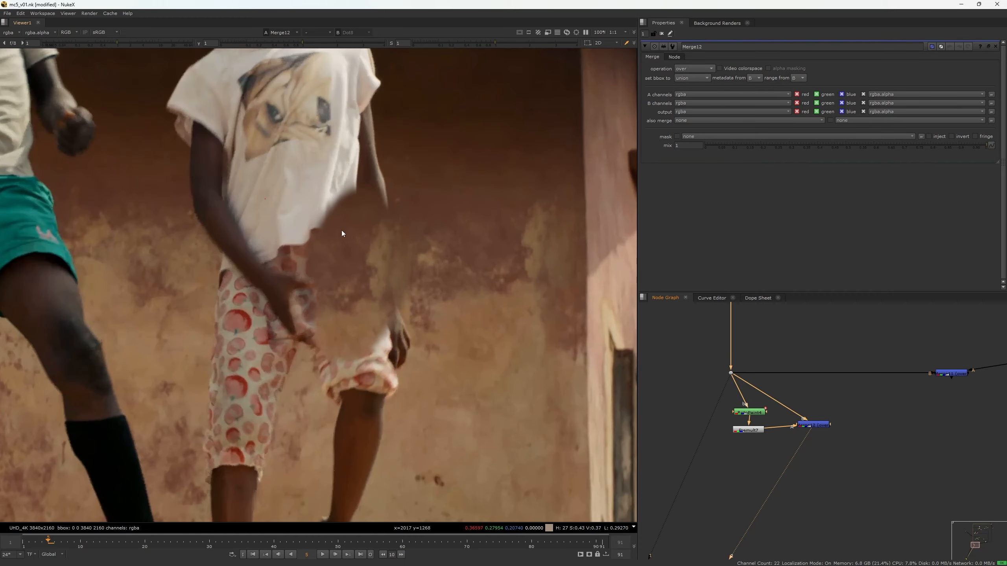
- Delete the test Merge, Premult and RotoPaint nodes
{"action": "left_click_drag", "start_coordinate": [826, 443], "coordinate": [791, 455]}
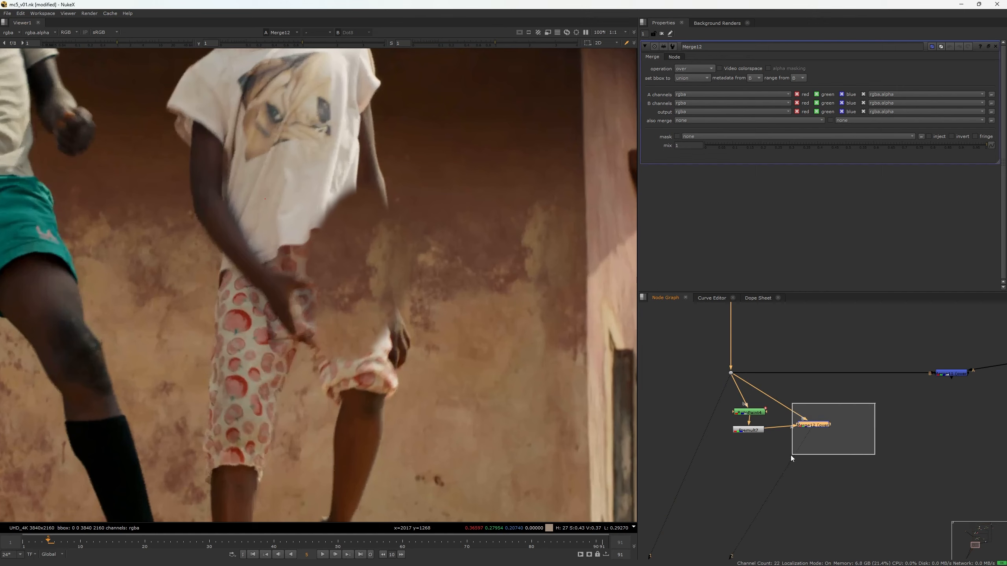
{"action": "key", "text": "Delete"}
{"action": "left_click_drag", "start_coordinate": [804, 406], "coordinate": [729, 444]}
{"action": "key", "text": "Delete"}
- Insert a Dot on the A connection of Merge11 and place it level with that merge
{"action": "middle_click_drag", "start_coordinate": [871, 397], "coordinate": [814, 406]}
{"action": "scroll", "coordinate": [814, 406], "scroll_direction": "up", "scroll_amount": 3}
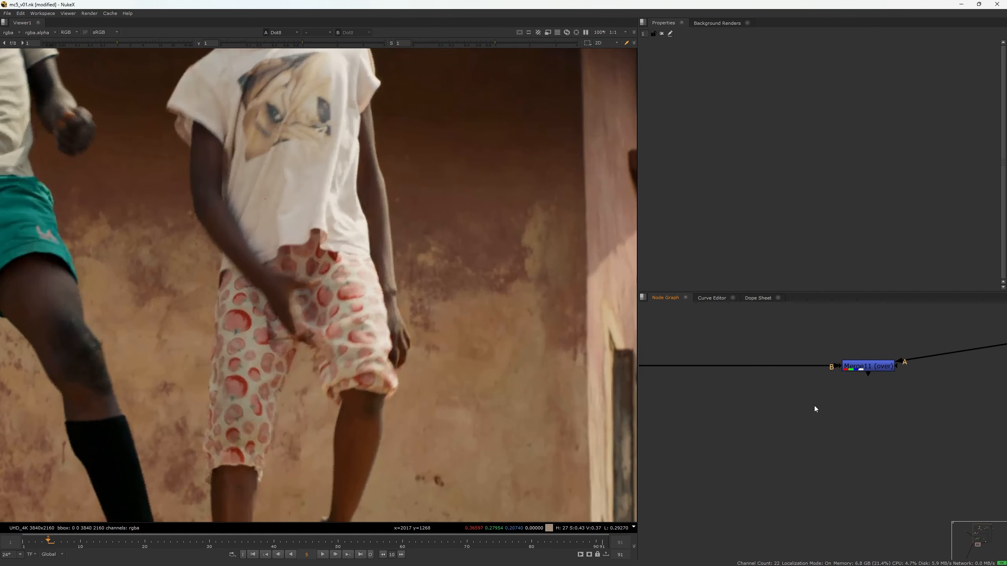
{"action": "middle_click_drag", "start_coordinate": [890, 348], "coordinate": [777, 412]}
{"action": "scroll", "coordinate": [773, 412], "scroll_direction": "down", "scroll_amount": 8}
{"action": "middle_click_drag", "start_coordinate": [915, 408], "coordinate": [888, 402]}
{"action": "scroll", "coordinate": [887, 402], "scroll_direction": "up", "scroll_amount": 3}
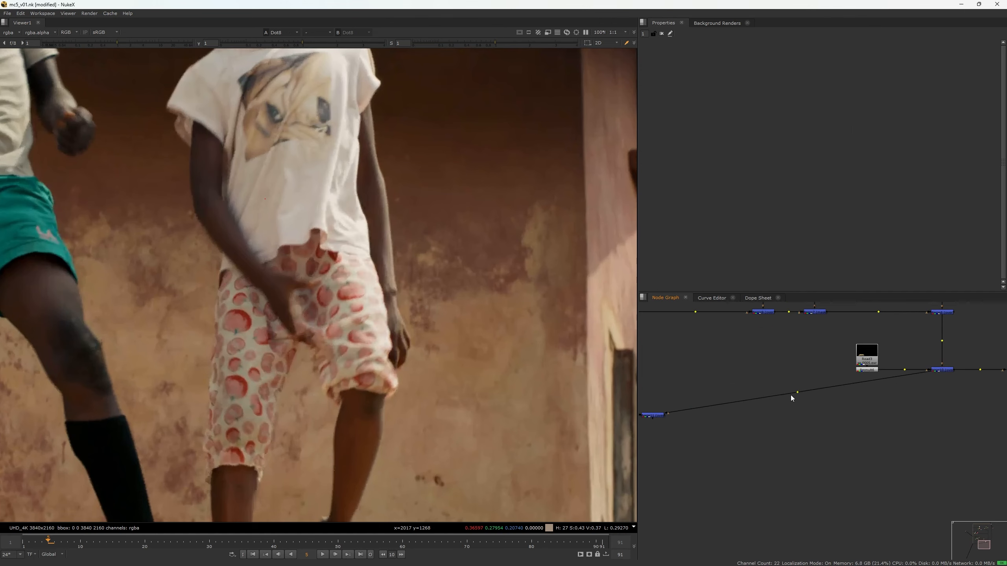
{"action": "left_click_drag", "start_coordinate": [797, 392], "coordinate": [743, 416]}
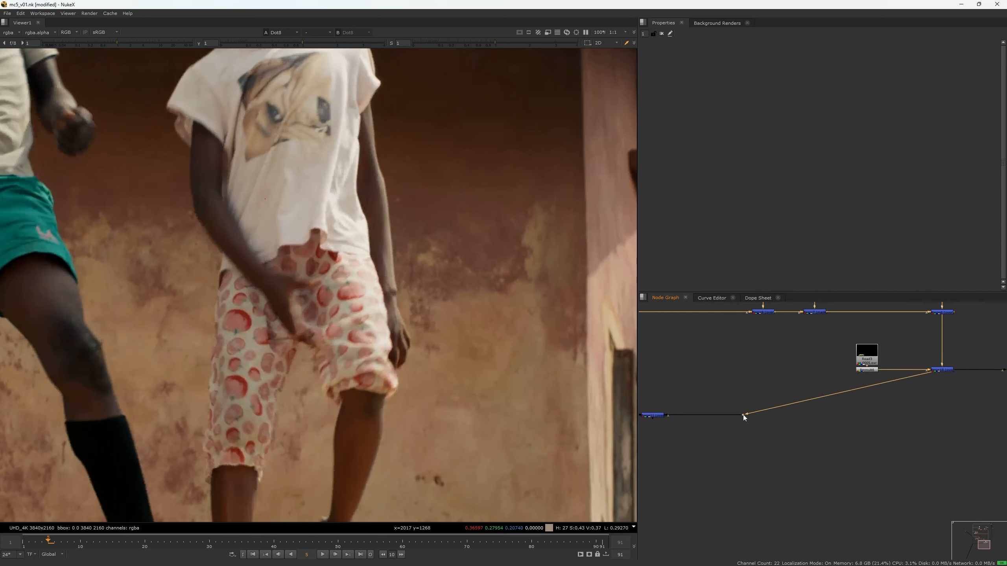
{"action": "middle_click_drag", "start_coordinate": [742, 415], "coordinate": [853, 362]}
{"action": "scroll", "coordinate": [788, 391], "scroll_direction": "up", "scroll_amount": 2}
{"action": "scroll", "coordinate": [770, 384], "scroll_direction": "down", "scroll_amount": 3}
{"action": "scroll", "coordinate": [755, 385], "scroll_direction": "up", "scroll_amount": 2}
{"action": "scroll", "coordinate": [795, 369], "scroll_direction": "down", "scroll_amount": 2}
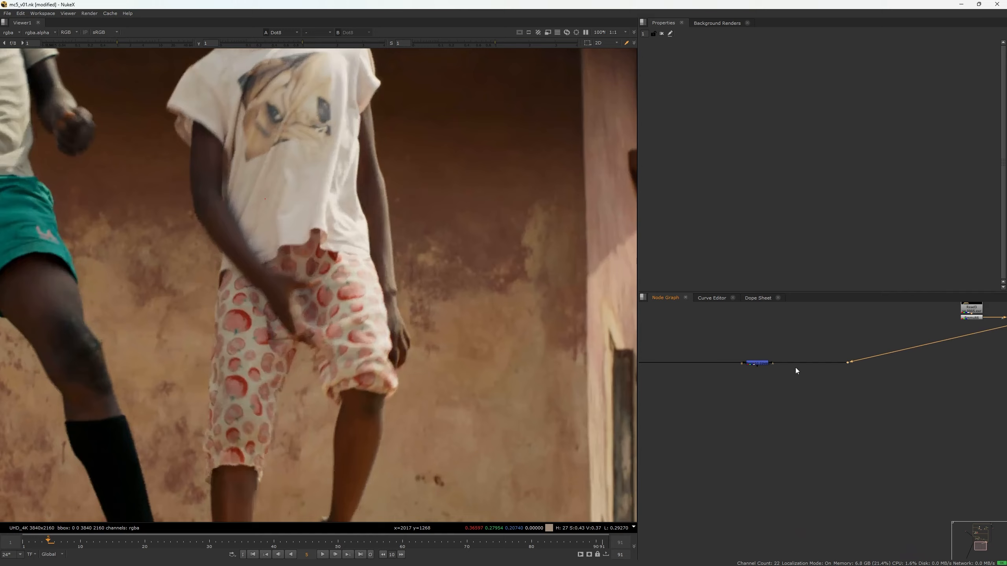
- Compare Merge11 with the original plate and play the composite from frame 5 to frame 18
{"action": "left_click_drag", "start_coordinate": [787, 326], "coordinate": [730, 400]}
{"action": "key", "text": "2"}
{"action": "scroll", "coordinate": [280, 337], "scroll_direction": "down", "scroll_amount": 5}
{"action": "key", "text": "1"}
{"action": "key", "text": "2"}
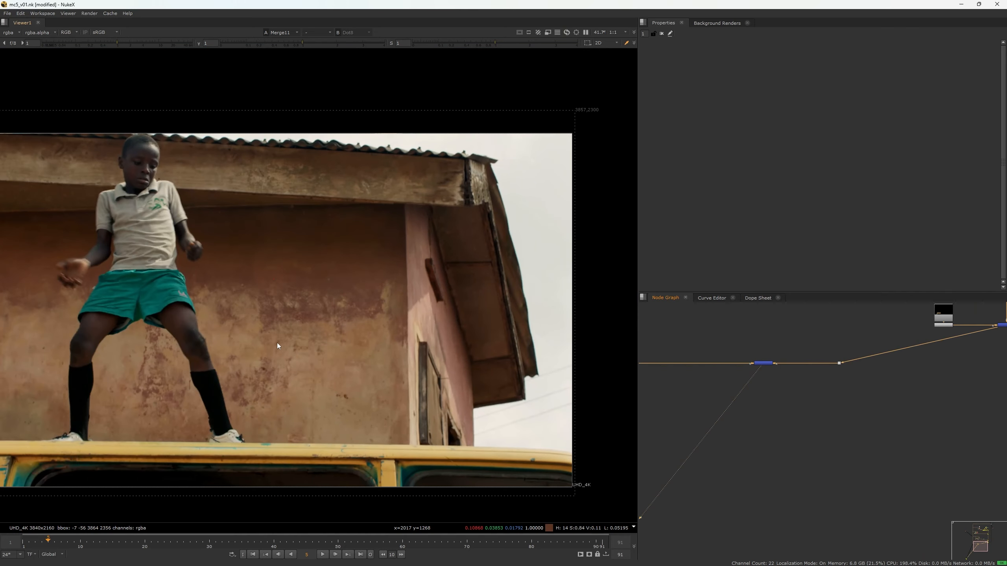
{"action": "scroll", "coordinate": [334, 286], "scroll_direction": "down", "scroll_amount": 2}
{"action": "key", "text": "l"}
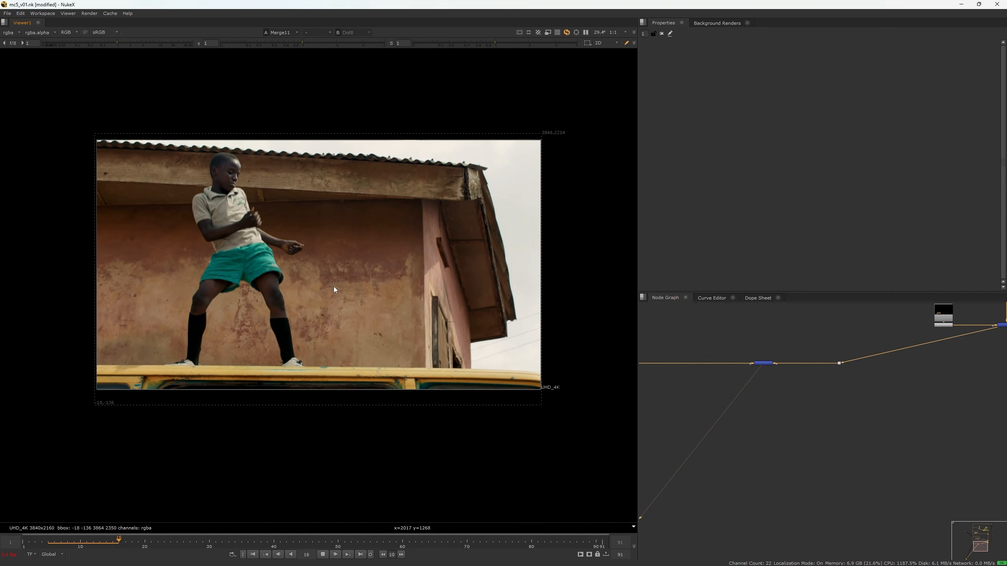
{"action": "key", "text": "k"}
- Add a RotoPaint node directly below Merge11 and set its output mask to rgba.alpha
{"action": "scroll", "coordinate": [777, 404], "scroll_direction": "up", "scroll_amount": 4}
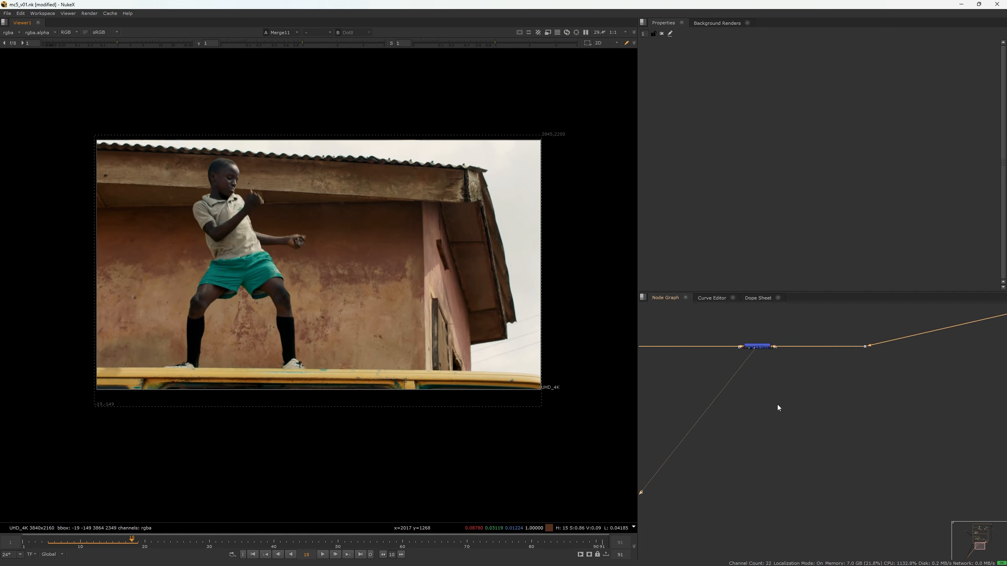
{"action": "key", "text": "p"}
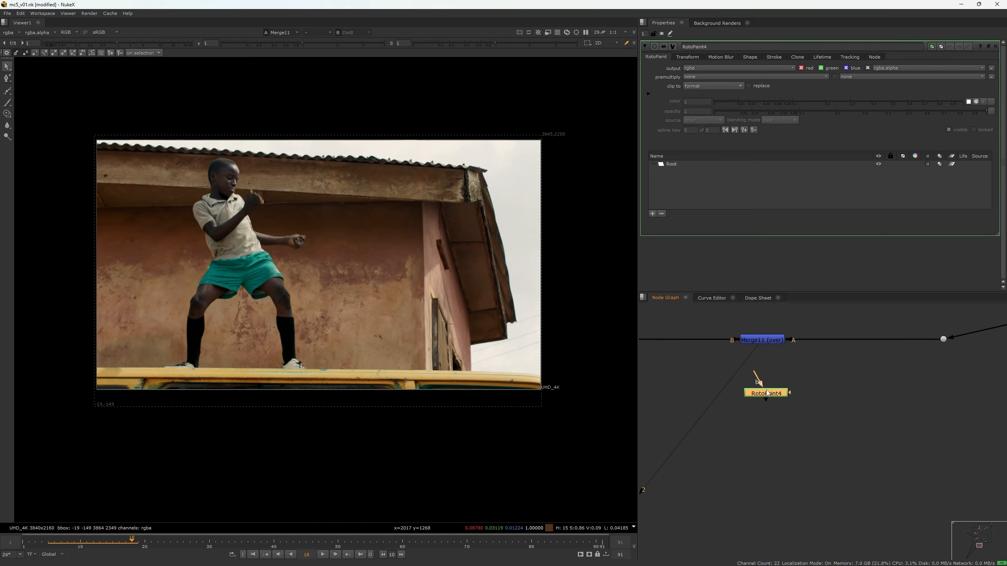
{"action": "mouse_move", "coordinate": [767, 392]}
{"action": "left_mouse_down"}
{"action": "mouse_move", "coordinate": [744, 370]}
{"action": "mouse_move", "coordinate": [766, 376]}
{"action": "left_mouse_up"}
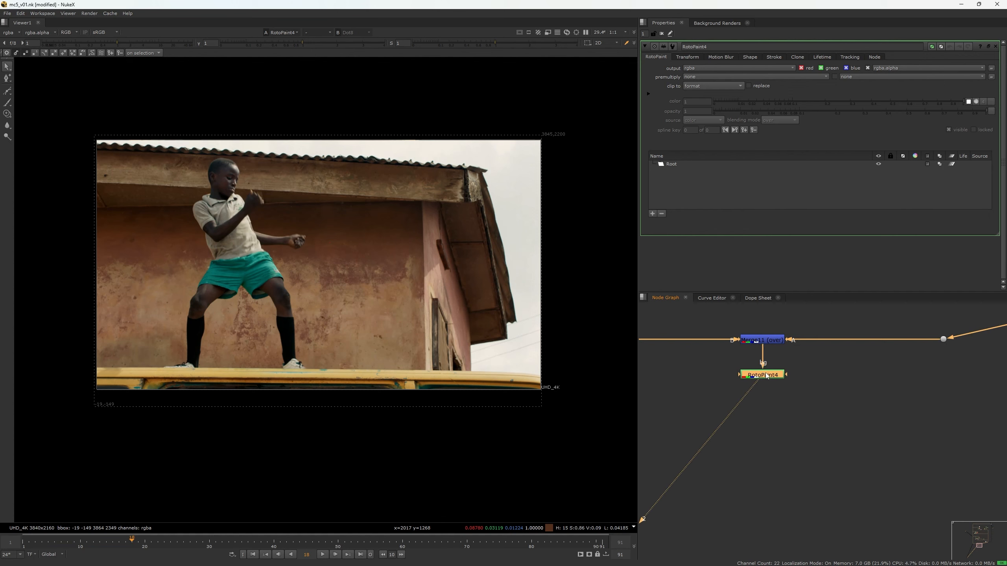
{"action": "scroll", "coordinate": [767, 377], "scroll_direction": "up", "scroll_amount": 2}
{"action": "left_click", "coordinate": [648, 94]}
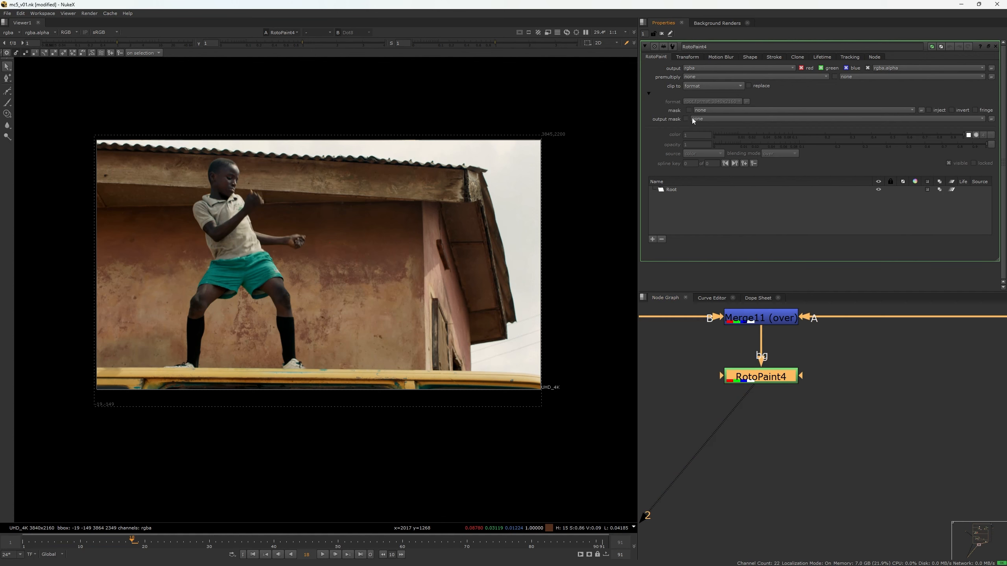
{"action": "left_click", "coordinate": [712, 119]}
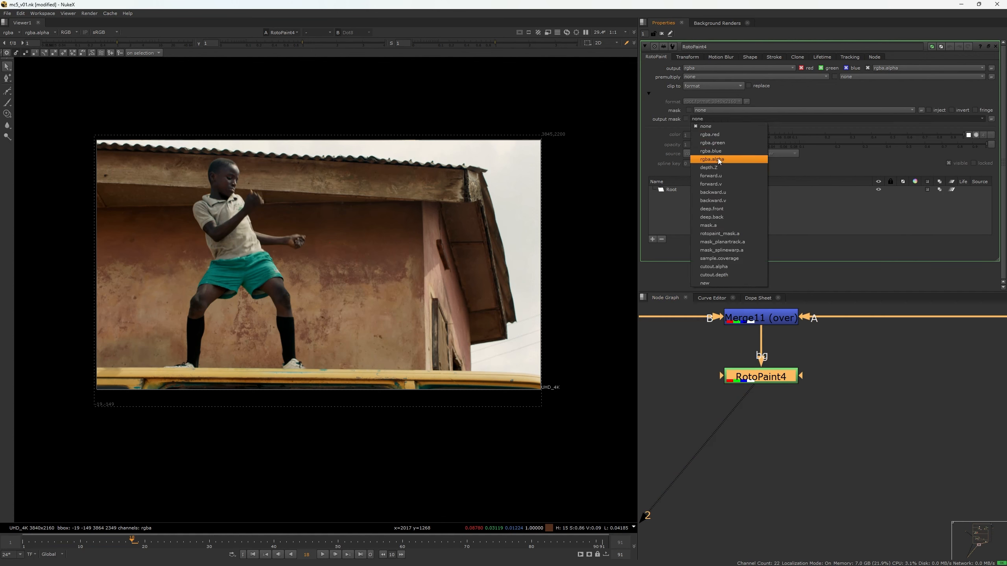
{"action": "left_click", "coordinate": [712, 159]}
- Connect the RotoPaint's bg1 input to the plate branch, routing the connection through a new Dot level with the RotoPaint
{"action": "middle_click_drag", "start_coordinate": [779, 457], "coordinate": [838, 452]}
{"action": "scroll", "coordinate": [820, 386], "scroll_direction": "down", "scroll_amount": 3}
{"action": "middle_click_drag", "start_coordinate": [820, 386], "coordinate": [879, 439]}
{"action": "scroll", "coordinate": [942, 427], "scroll_direction": "down", "scroll_amount": 3}
{"action": "scroll", "coordinate": [879, 438], "scroll_direction": "up", "scroll_amount": 3}
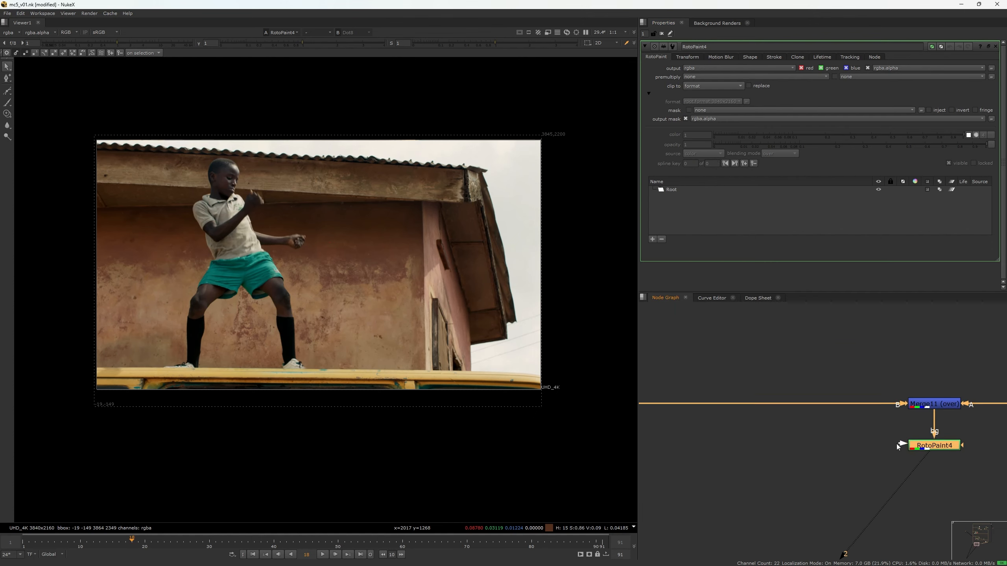
{"action": "left_click_drag", "start_coordinate": [825, 449], "coordinate": [827, 449]}
{"action": "middle_click_drag", "start_coordinate": [827, 449], "coordinate": [863, 435]}
{"action": "scroll", "coordinate": [863, 436], "scroll_direction": "down", "scroll_amount": 3}
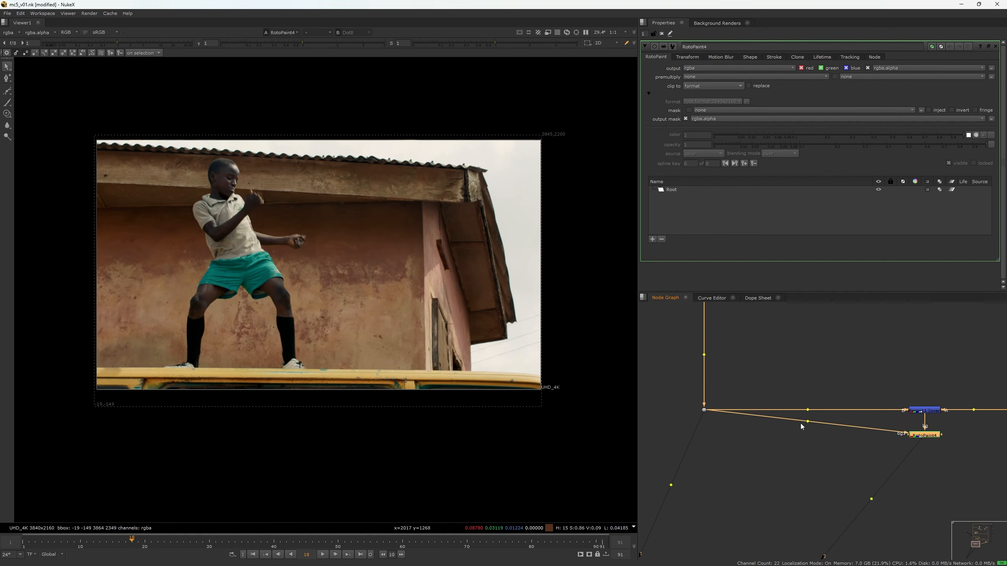
{"action": "left_click_drag", "start_coordinate": [801, 426], "coordinate": [703, 436], "text": "ctrl"}
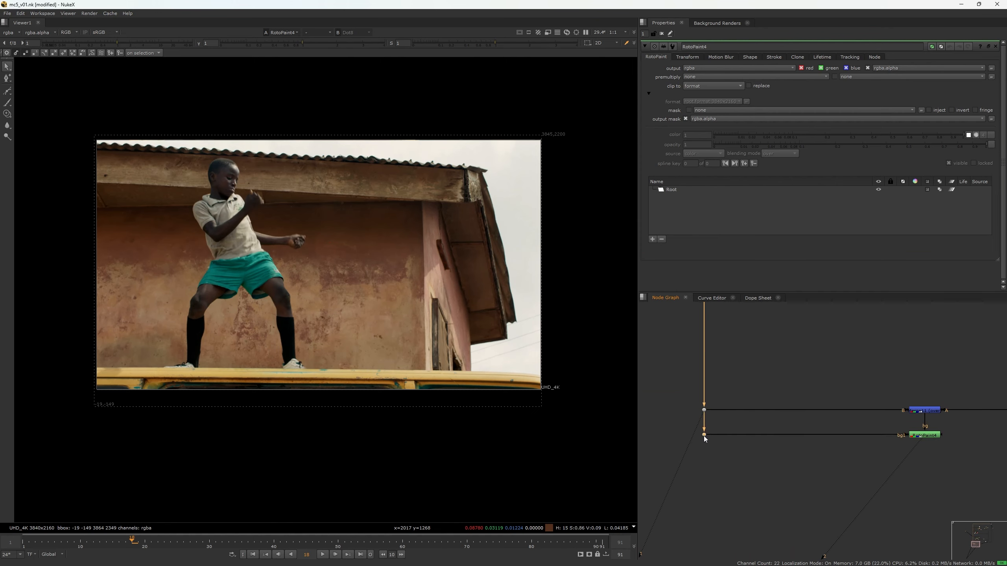
{"action": "middle_click_drag", "start_coordinate": [939, 427], "coordinate": [884, 382]}
{"action": "left_click", "coordinate": [798, 439]}
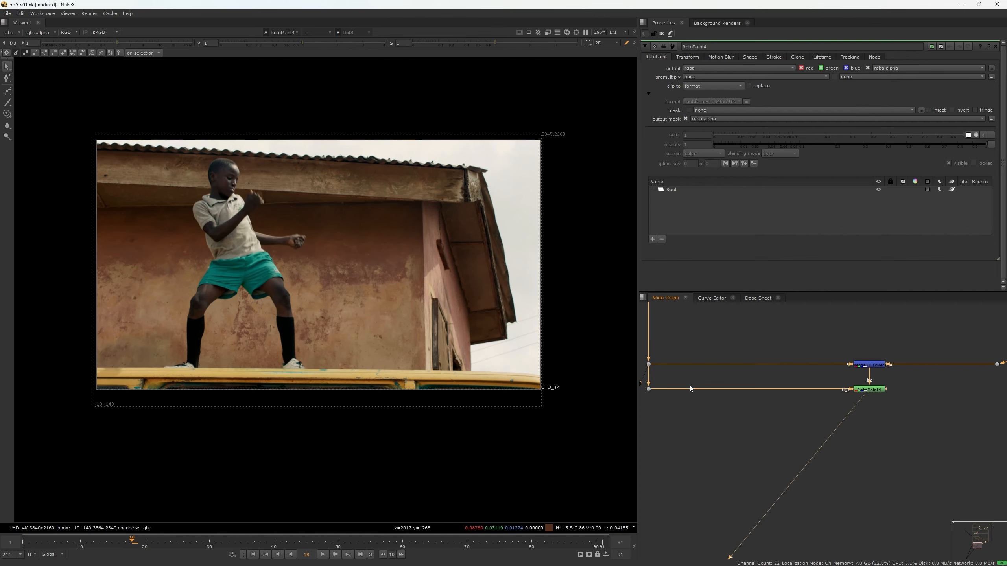
- Compare the plate Dot with the RotoPaint output on frame 18, examining the boy's shoes along the van roof
{"action": "left_click_drag", "start_coordinate": [644, 373], "coordinate": [649, 388]}
{"action": "key", "text": "1"}
{"action": "key", "text": "2"}
{"action": "key", "text": "1"}
{"action": "key", "text": "2"}
{"action": "scroll", "coordinate": [311, 337], "scroll_direction": "up", "scroll_amount": 3}
{"action": "key", "text": "1"}
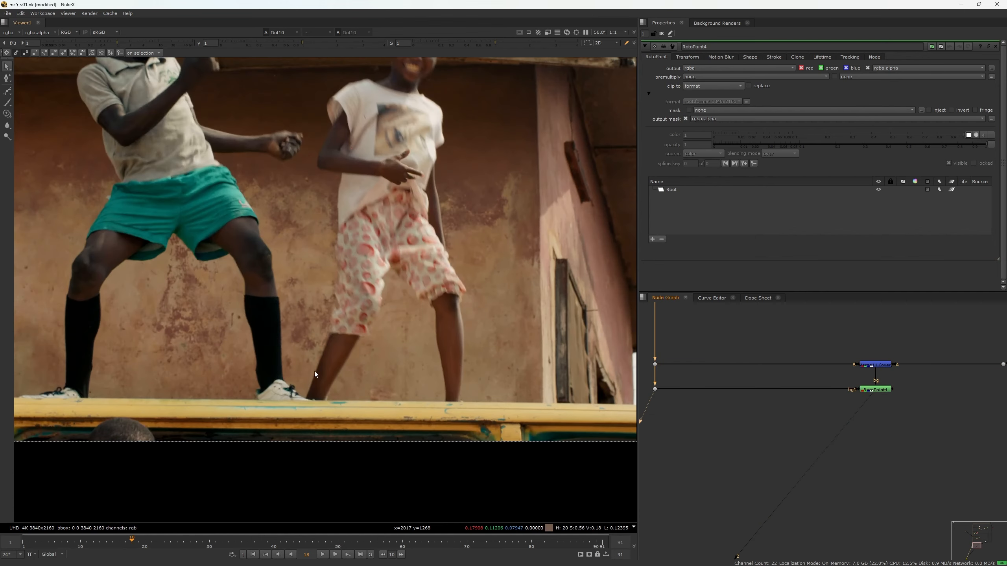
{"action": "key", "text": "2"}
{"action": "scroll", "coordinate": [315, 371], "scroll_direction": "up", "scroll_amount": 5}
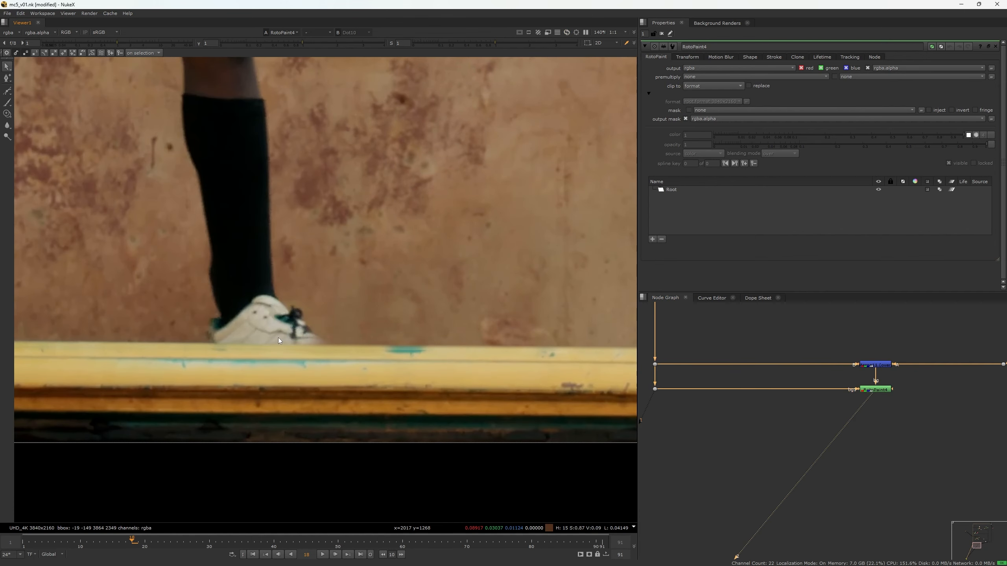
{"action": "scroll", "coordinate": [323, 318], "scroll_direction": "down", "scroll_amount": 3}
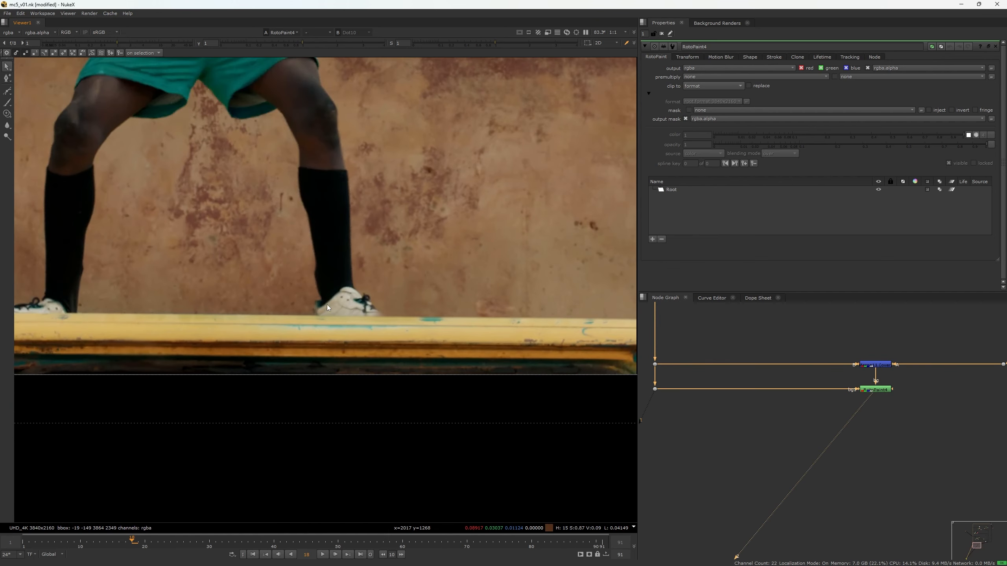
- Activate the Clone tool with bg1 as its source and set the brush size to 205
{"action": "left_click", "coordinate": [6, 114]}
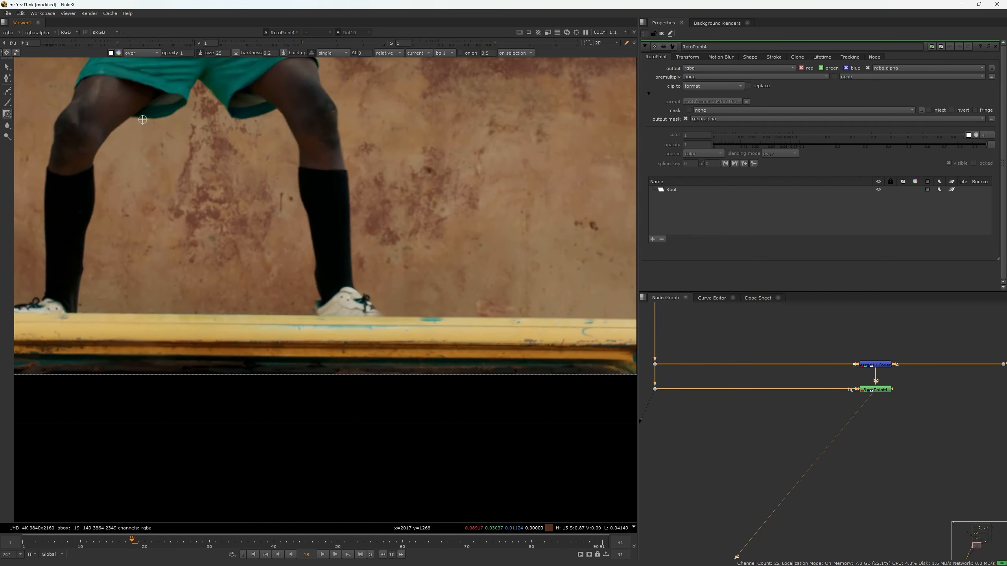
{"action": "left_click_drag", "start_coordinate": [293, 261], "coordinate": [327, 260], "text": "shift"}
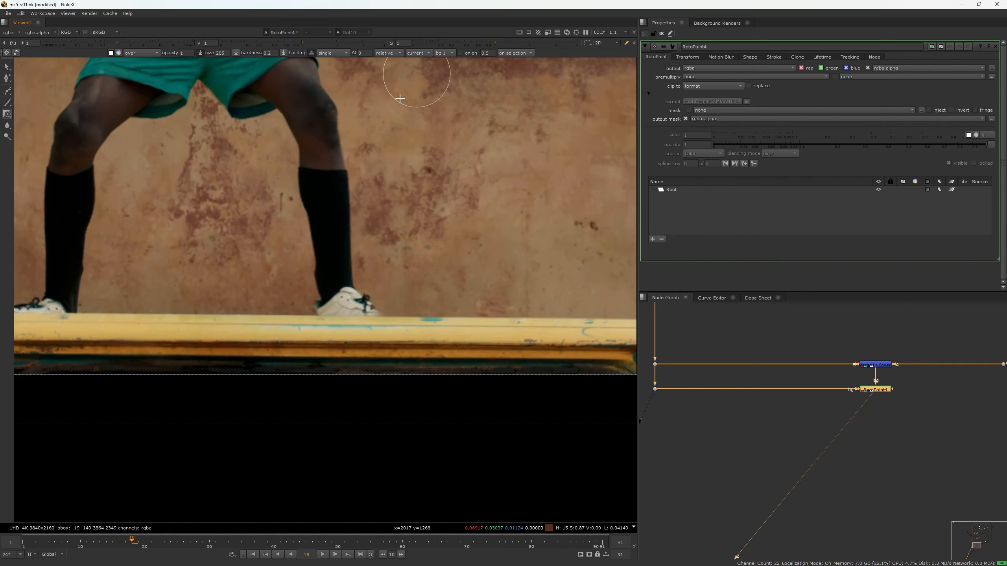
{"action": "middle_click_drag", "start_coordinate": [354, 223], "coordinate": [355, 257]}
- Compare the plate and RotoPaint output around the boy's shoe, and advance to frame 20
{"action": "key", "text": "1"}
{"action": "key", "text": "2"}
{"action": "key", "text": "1"}
{"action": "scroll", "coordinate": [344, 236], "scroll_direction": "down", "scroll_amount": 2}
{"action": "key", "text": "Right"}
{"action": "key", "text": "Right"}
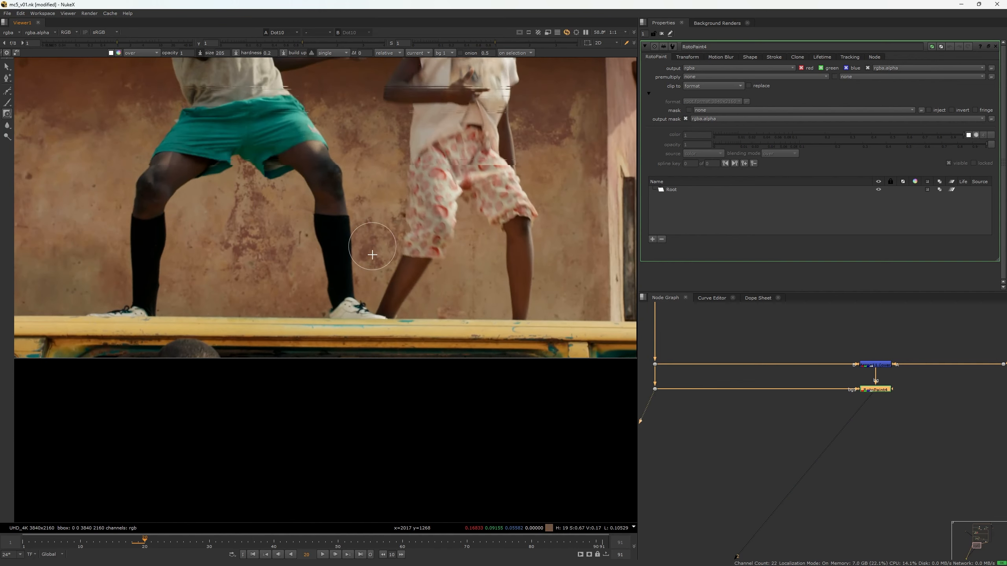
- Step through the frames from 20 to 29, comparing the plate with the RotoPaint output around the boy's shoes and socks
{"action": "key", "text": "Right"}
{"action": "key", "text": "Right"}
{"action": "key", "text": "Right"}
{"action": "key", "text": "2"}
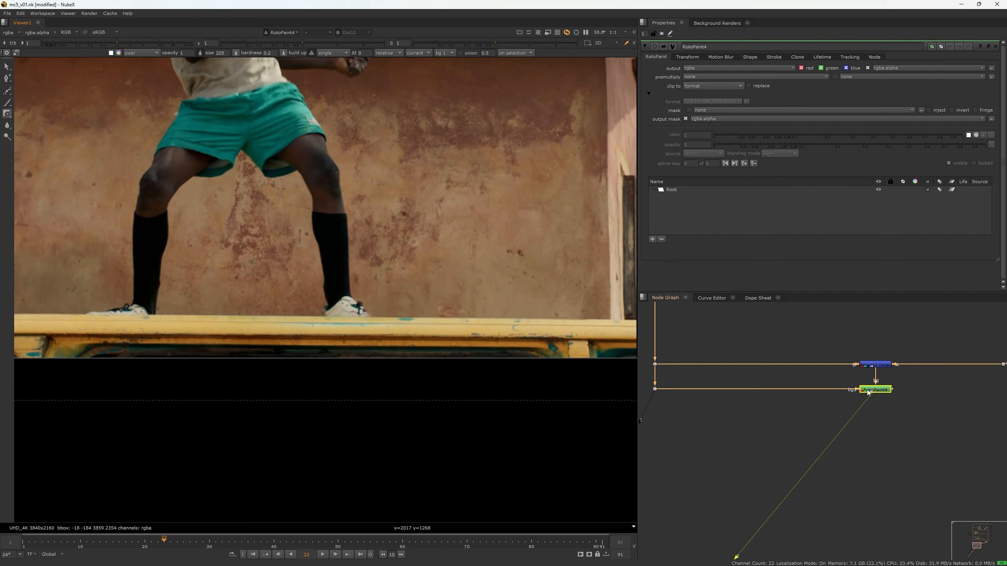
{"action": "key", "text": "Right"}
{"action": "key", "text": "Right"}
{"action": "key", "text": "Right"}
{"action": "key", "text": "Right"}
{"action": "key", "text": "Right"}
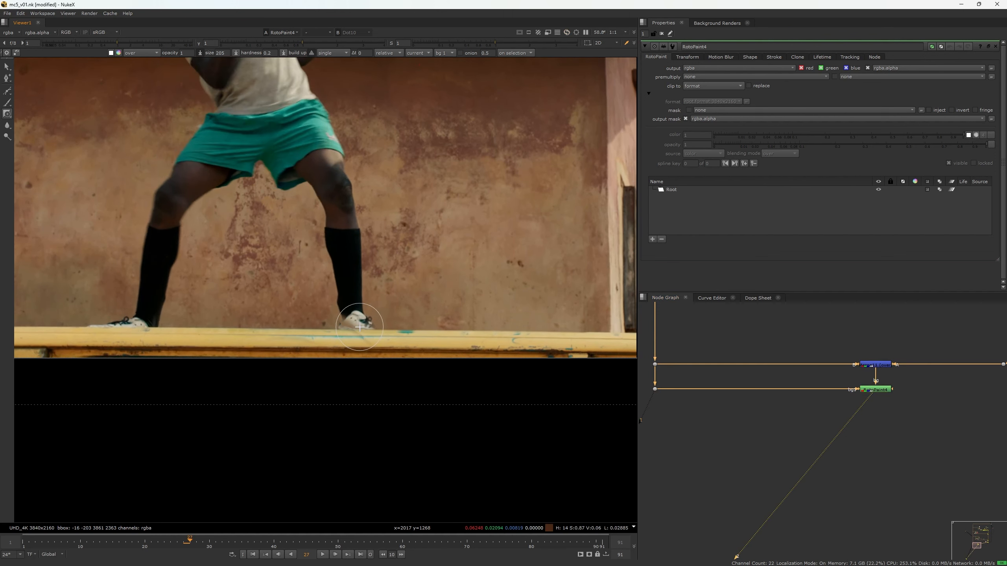
{"action": "key", "text": "Left"}
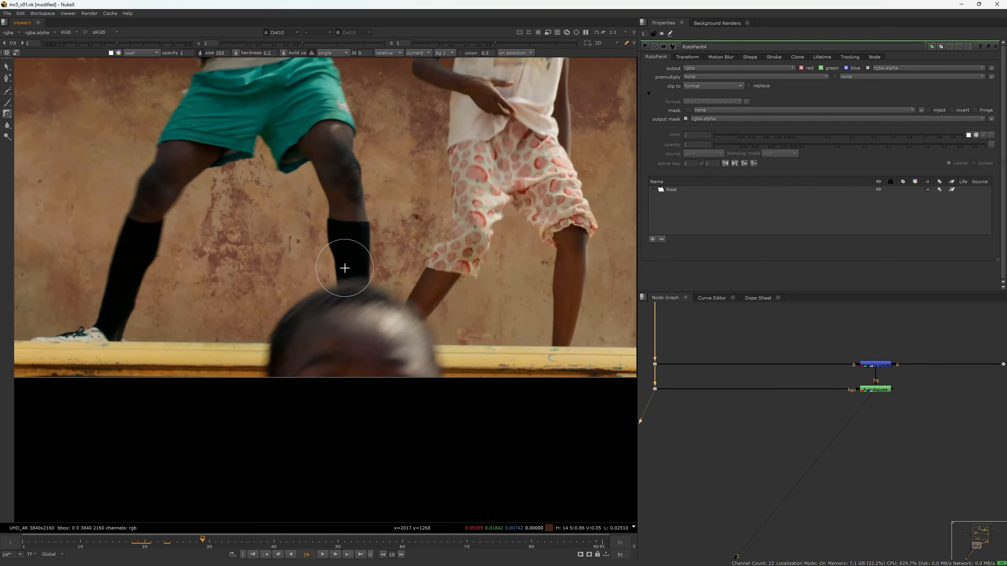
- Set the Clone brush size to 99.5 and paint the plate back over the cut-off end of the boy's sock on frame 29
{"action": "scroll", "coordinate": [373, 215], "scroll_direction": "up", "scroll_amount": 5}
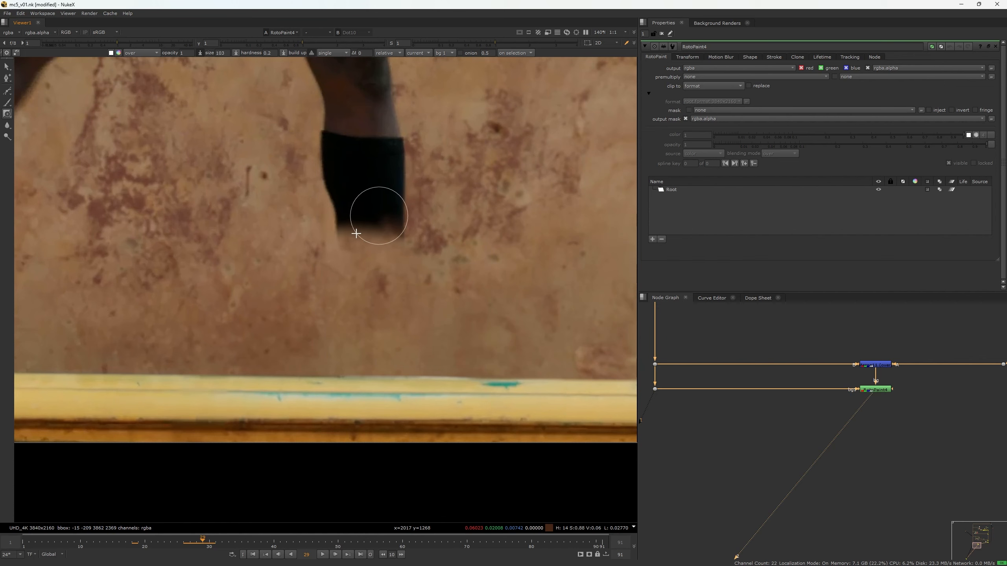
{"action": "key", "text": "1"}
{"action": "left_click_drag", "start_coordinate": [356, 234], "coordinate": [418, 237], "text": "shift"}
{"action": "key", "text": "2"}
{"action": "scroll", "coordinate": [418, 237], "scroll_direction": "down", "scroll_amount": 5}
{"action": "scroll", "coordinate": [418, 236], "scroll_direction": "up", "scroll_amount": 1}
{"action": "scroll", "coordinate": [418, 236], "scroll_direction": "down", "scroll_amount": 3}
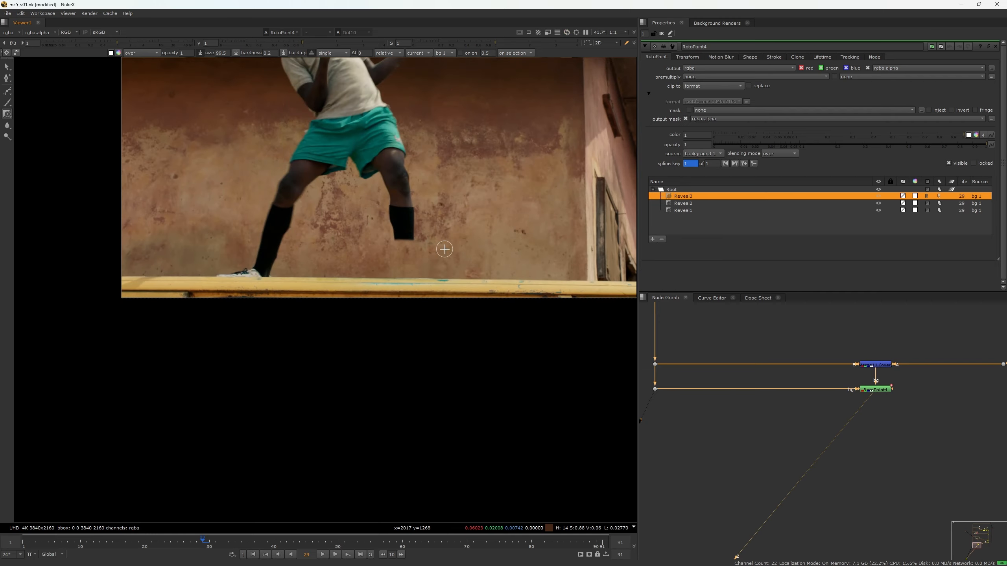
- Paint the plate's sock back over the lower end of the boy's leg on frame 28, and go to frame 27
{"action": "key", "text": "2"}
{"action": "key", "text": "Left"}
{"action": "scroll", "coordinate": [436, 247], "scroll_direction": "up", "scroll_amount": 6}
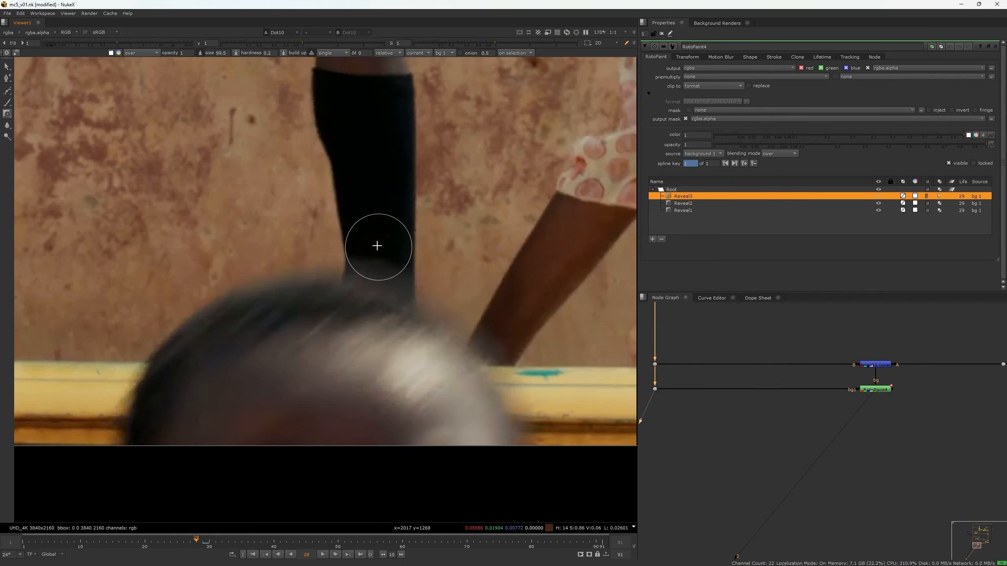
{"action": "key", "text": "1"}
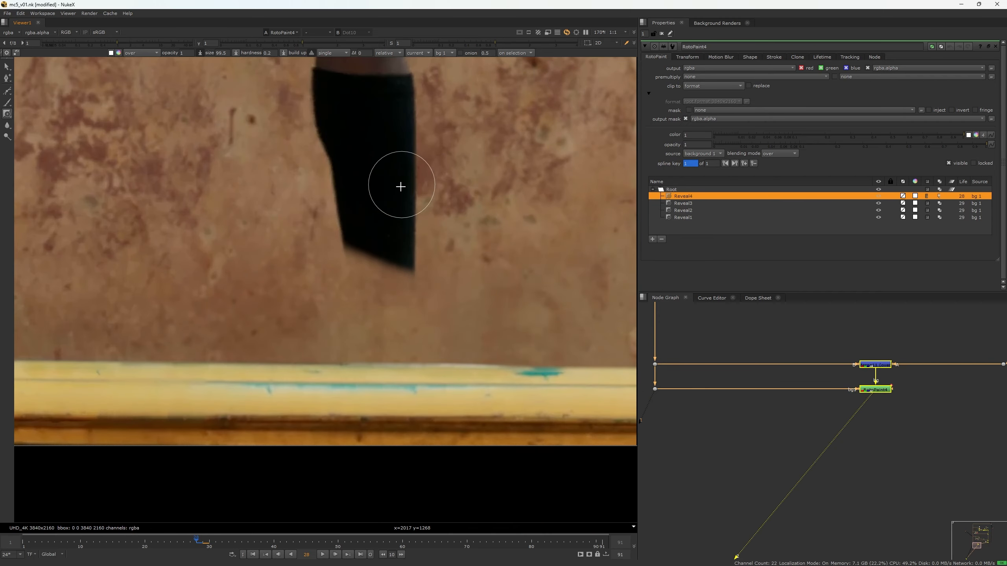
{"action": "left_click_drag", "start_coordinate": [373, 238], "coordinate": [391, 237]}
{"action": "scroll", "coordinate": [393, 237], "scroll_direction": "down", "scroll_amount": 5}
{"action": "key", "text": "Left"}
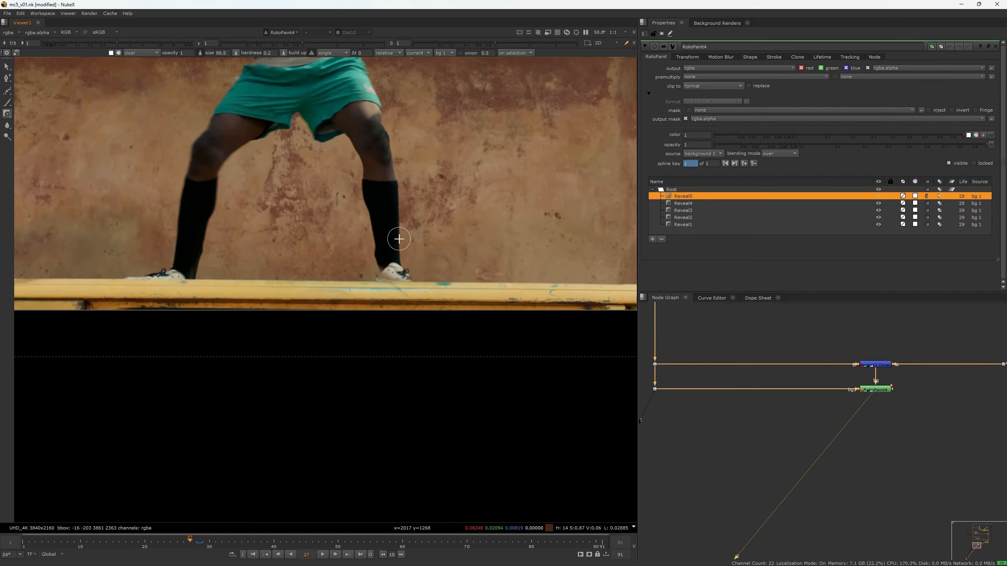
- Compare the boy's shoe with the plate on frame 27 and paint the plate back over the sock above his heel
{"action": "scroll", "coordinate": [397, 238], "scroll_direction": "up", "scroll_amount": 4}
{"action": "key", "text": "2"}
{"action": "key", "text": "1"}
{"action": "middle_click_drag", "start_coordinate": [397, 252], "coordinate": [391, 210]}
{"action": "key", "text": "1"}
{"action": "scroll", "coordinate": [360, 287], "scroll_direction": "up", "scroll_amount": 4}
{"action": "key", "text": "2"}
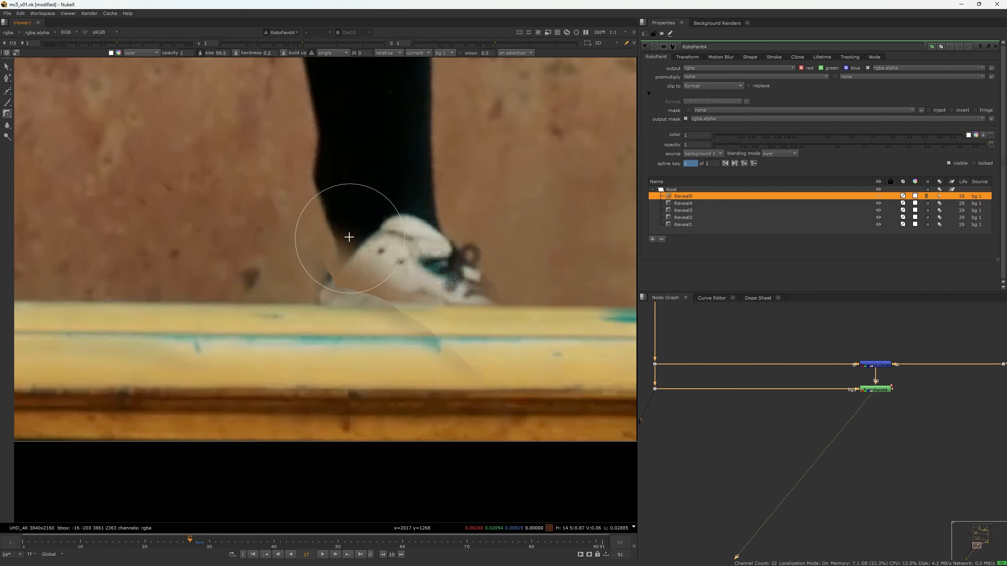
{"action": "key", "text": "1"}
{"action": "key", "text": "2"}
{"action": "left_click", "coordinate": [344, 228]}
- Reduce the brush size to about 80.7 and add another plate reveal stroke on the boy's shoe on frame 27
{"action": "key", "text": "1"}
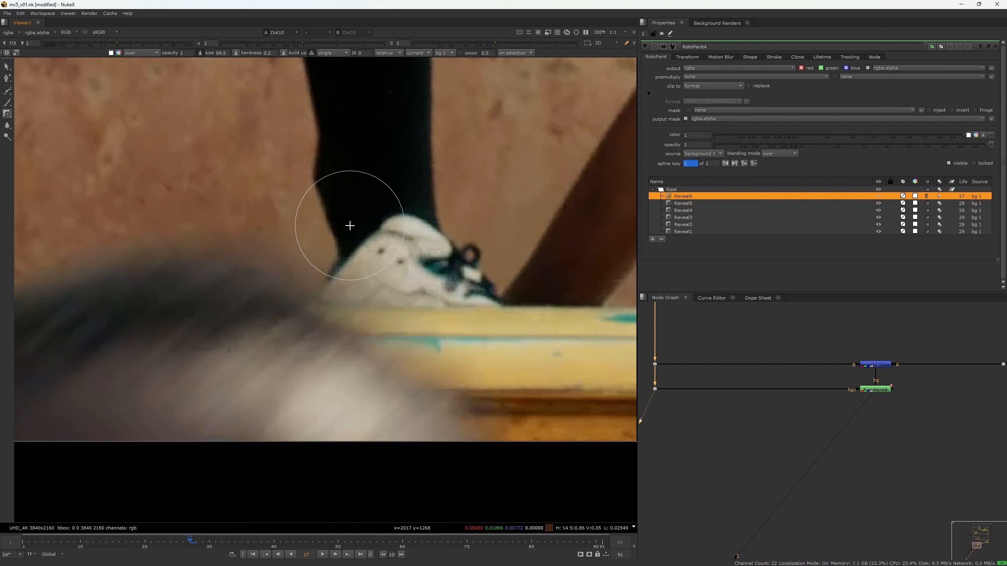
{"action": "key", "text": "2"}
{"action": "left_click_drag", "start_coordinate": [352, 241], "coordinate": [378, 251], "text": "shift"}
{"action": "key", "text": "1"}
{"action": "scroll", "coordinate": [378, 249], "scroll_direction": "down", "scroll_amount": 2}
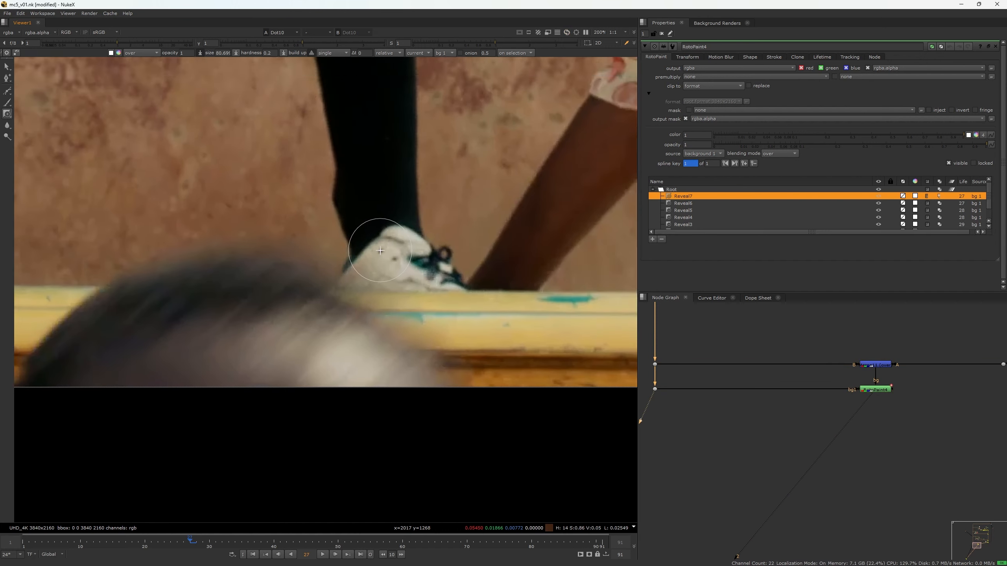
- Compare the plate with the RotoPaint output on frame 27, examining the shoe's heel and the seam along the van roof
{"action": "middle_click_drag", "start_coordinate": [378, 235], "coordinate": [377, 153]}
{"action": "key", "text": "2"}
{"action": "key", "text": "1"}
{"action": "key", "text": "2"}
{"action": "scroll", "coordinate": [380, 162], "scroll_direction": "up", "scroll_amount": 3}
{"action": "key", "text": "1"}
{"action": "scroll", "coordinate": [390, 173], "scroll_direction": "down", "scroll_amount": 5}
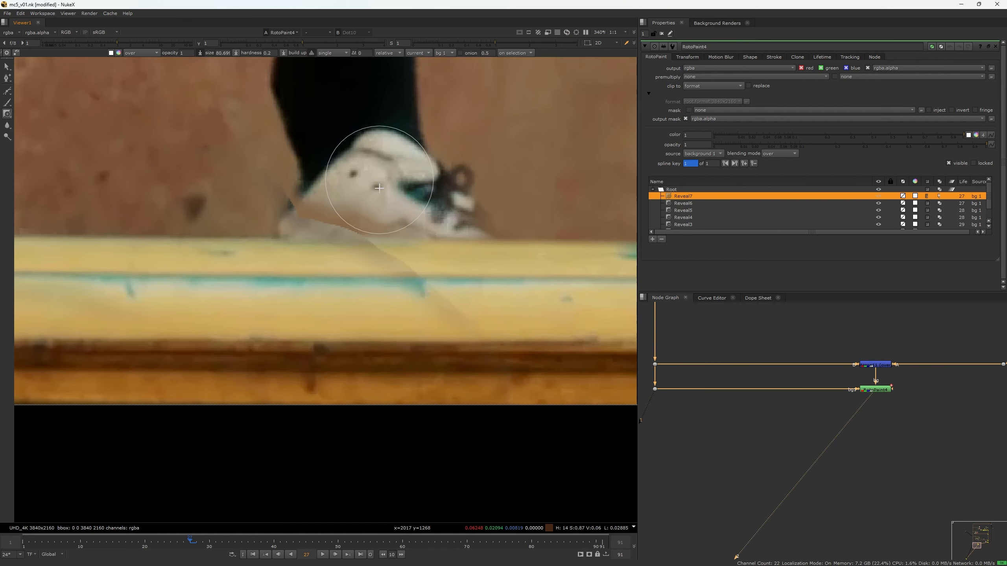
{"action": "key", "text": "2"}
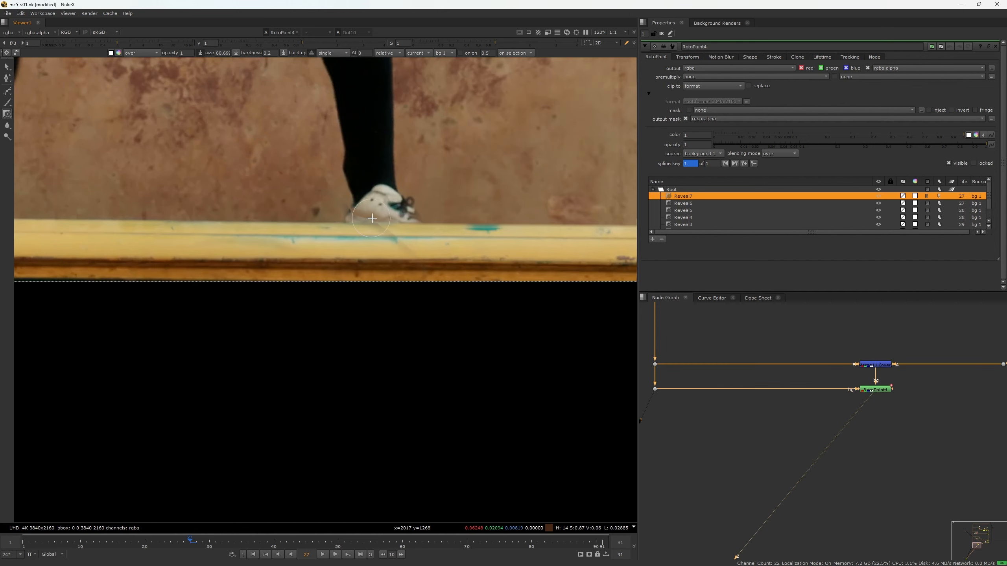
{"action": "key", "text": "1"}
{"action": "scroll", "coordinate": [374, 225], "scroll_direction": "up", "scroll_amount": 4}
{"action": "key", "text": "2"}
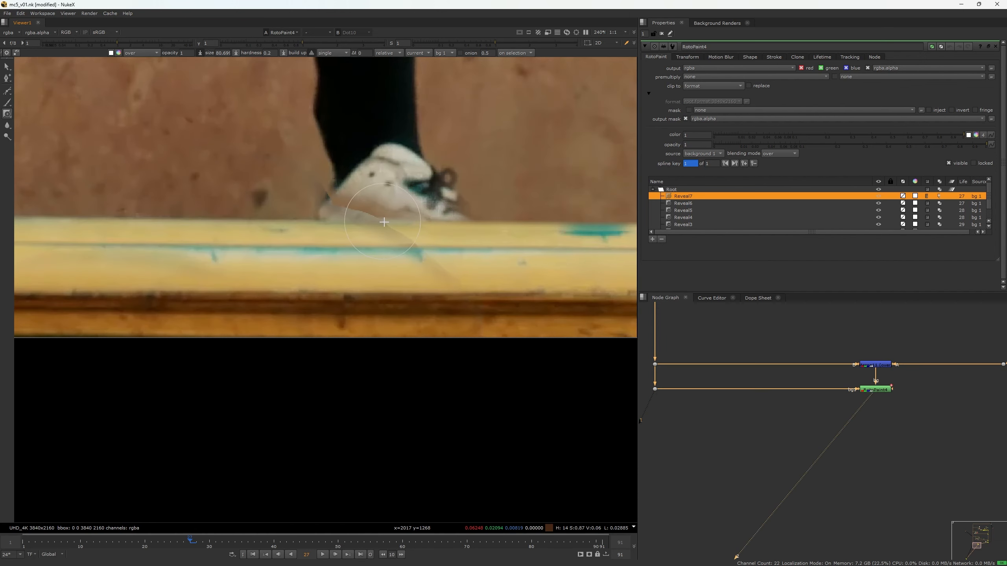
- Toggle Merge10 off and on to examine its effect on the boy's shoe and the van roof on frame 27
{"action": "scroll", "coordinate": [795, 368], "scroll_direction": "down", "scroll_amount": 4}
{"action": "middle_click_drag", "start_coordinate": [795, 368], "coordinate": [694, 455]}
{"action": "scroll", "coordinate": [977, 429], "scroll_direction": "up", "scroll_amount": 3}
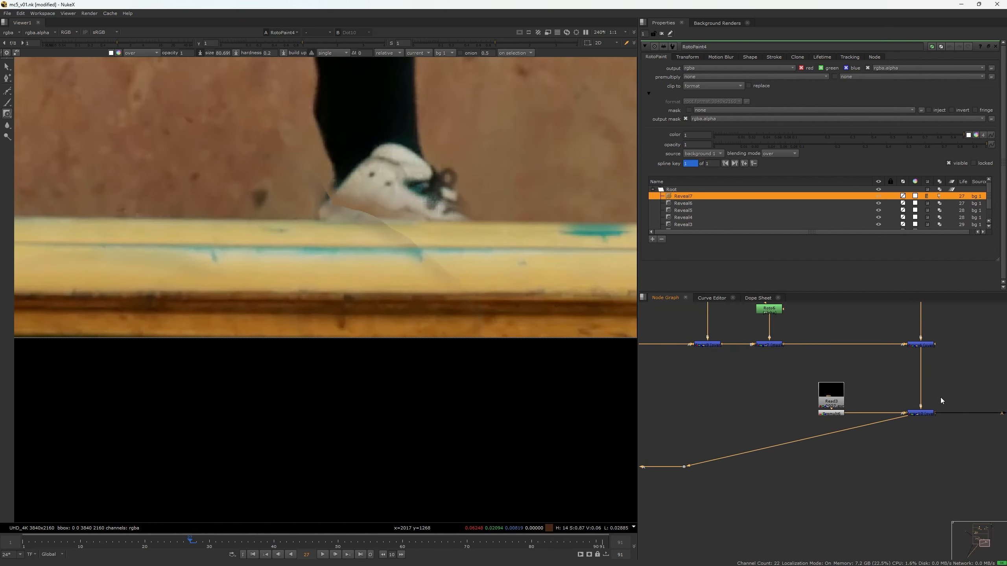
{"action": "left_click_drag", "start_coordinate": [953, 392], "coordinate": [900, 444]}
{"action": "key", "text": "d"}
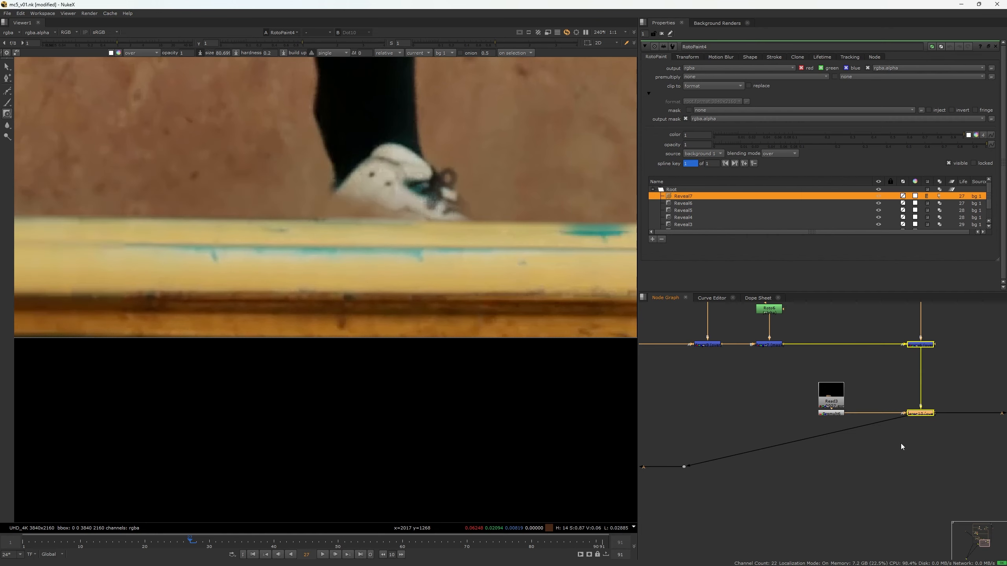
{"action": "key", "text": "d"}
{"action": "key", "text": "d"}
{"action": "key", "text": "d"}
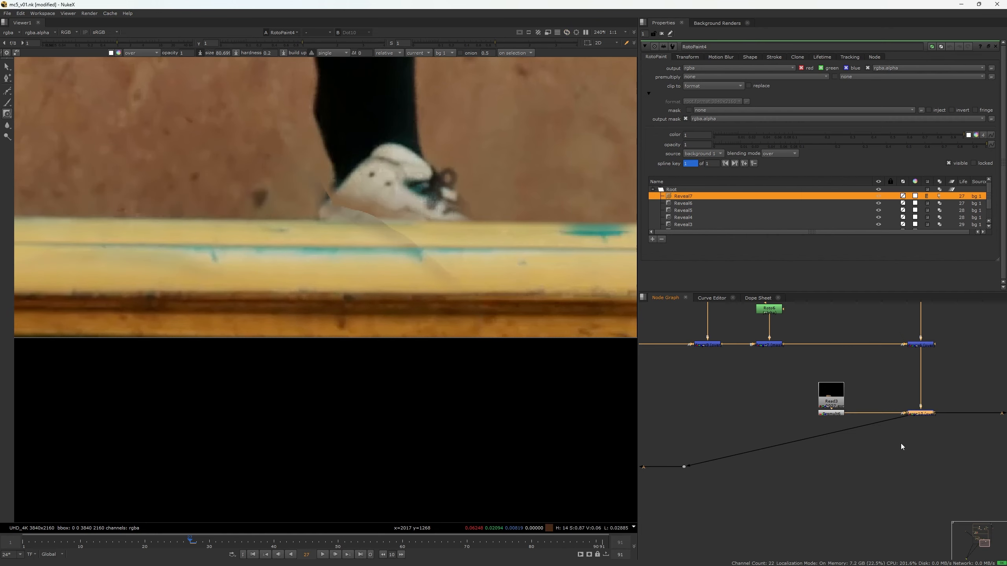
{"action": "scroll", "coordinate": [853, 414], "scroll_direction": "up", "scroll_amount": 1}
{"action": "scroll", "coordinate": [276, 333], "scroll_direction": "down", "scroll_amount": 4}
{"action": "middle_click_drag", "start_coordinate": [276, 332], "coordinate": [333, 309]}
{"action": "key", "text": "d"}
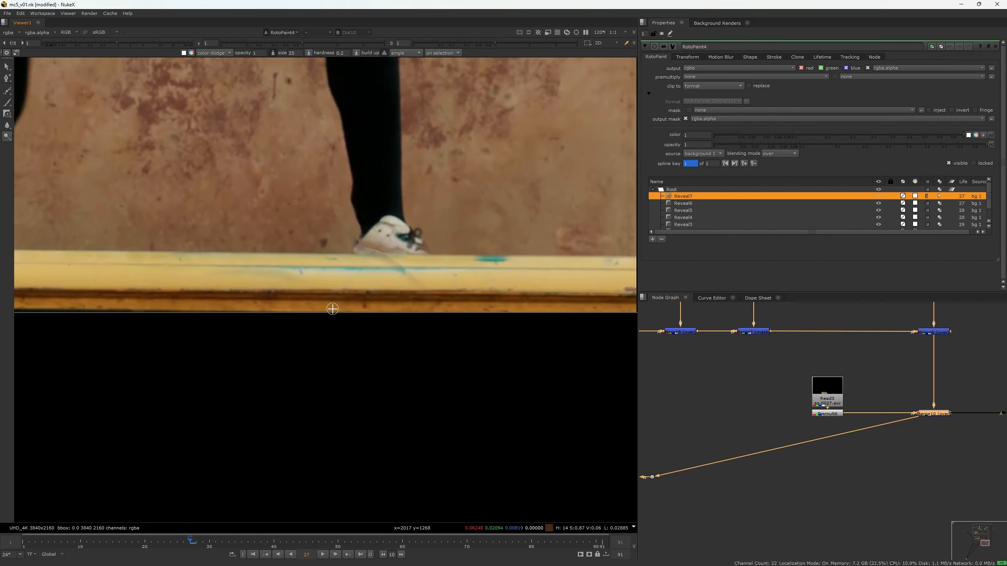
{"action": "left_click_drag", "start_coordinate": [972, 376], "coordinate": [879, 450]}
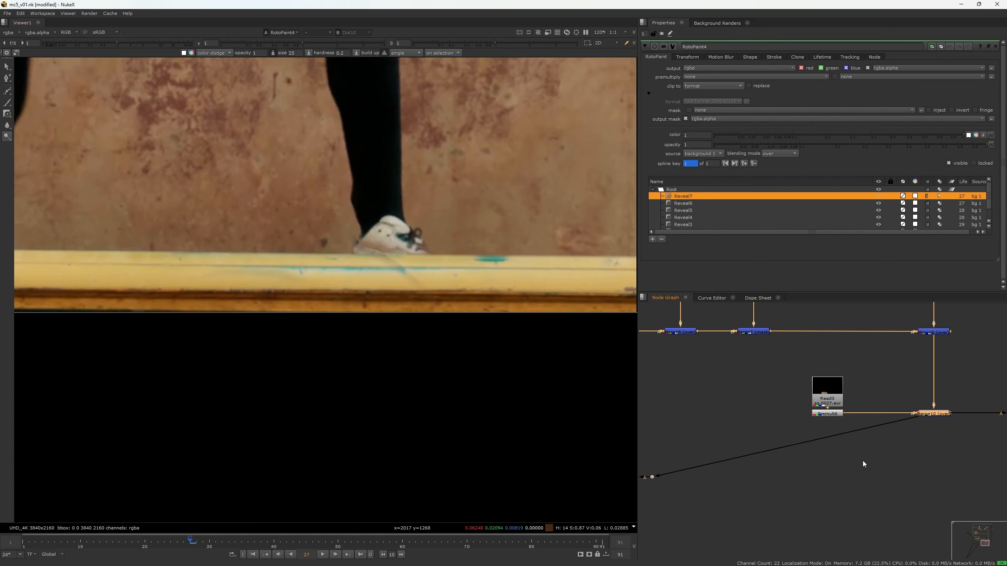
- Move the Read3 and Premult6 nodes away from Merge10 to make room on the branch
{"action": "scroll", "coordinate": [848, 420], "scroll_direction": "up", "scroll_amount": 3}
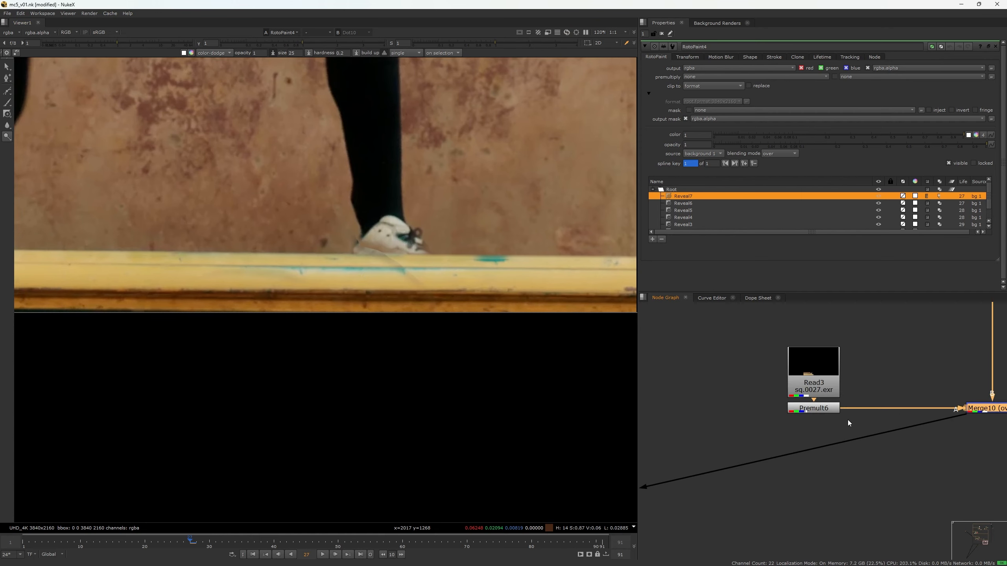
{"action": "left_click_drag", "start_coordinate": [821, 390], "coordinate": [815, 355]}
{"action": "left_click_drag", "start_coordinate": [818, 409], "coordinate": [793, 412]}
{"action": "left_click", "coordinate": [850, 390]}
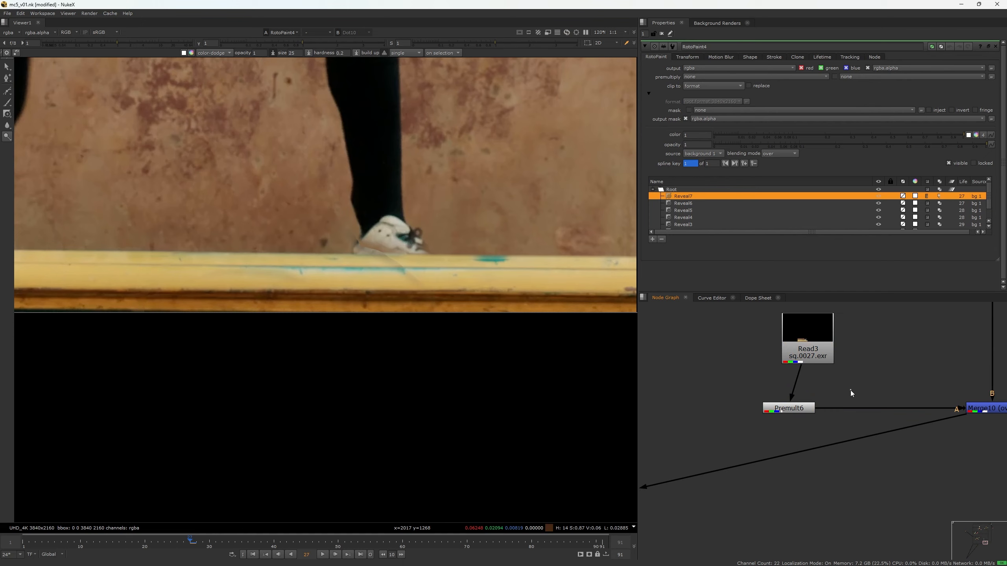
- Insert a Multiply (Math) node between Premult6 and Merge10
{"action": "key", "text": "Tab"}
{"action": "type", "text": "MU"}
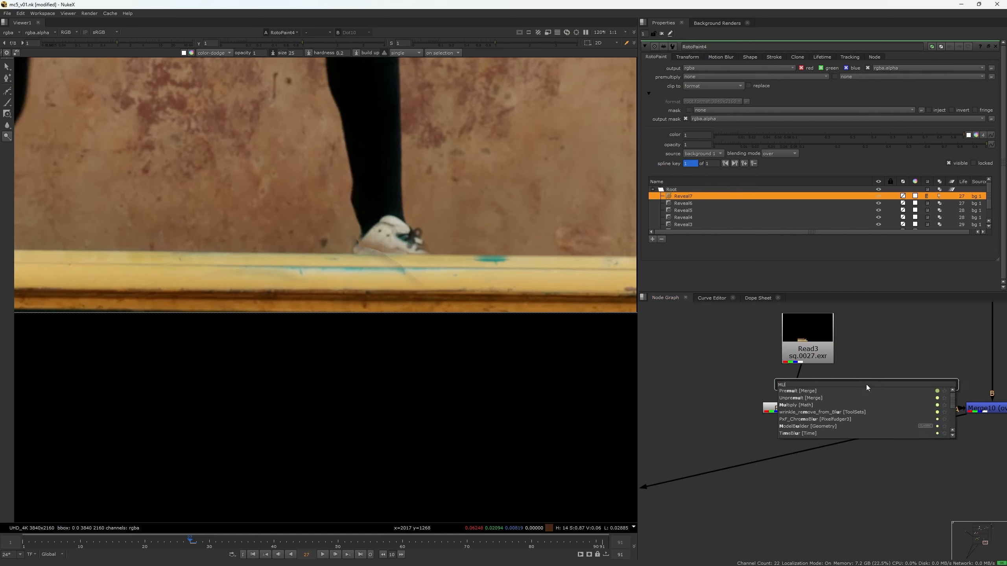
{"action": "type", "text": "LT"}
{"action": "key", "text": "Down"}
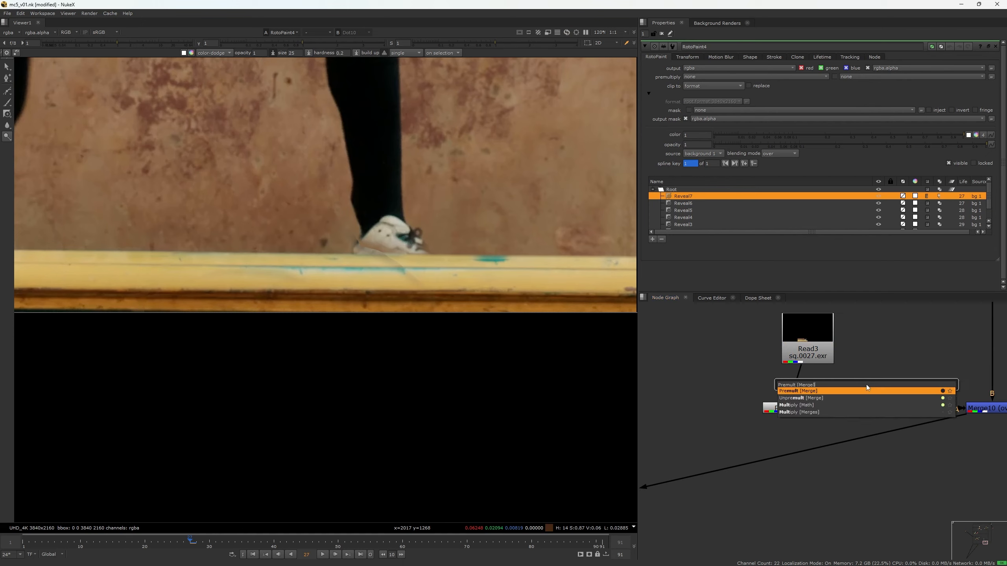
{"action": "key", "text": "Down"}
{"action": "key", "text": "Down"}
{"action": "key", "text": "Return"}
{"action": "left_click_drag", "start_coordinate": [866, 386], "coordinate": [884, 409]}
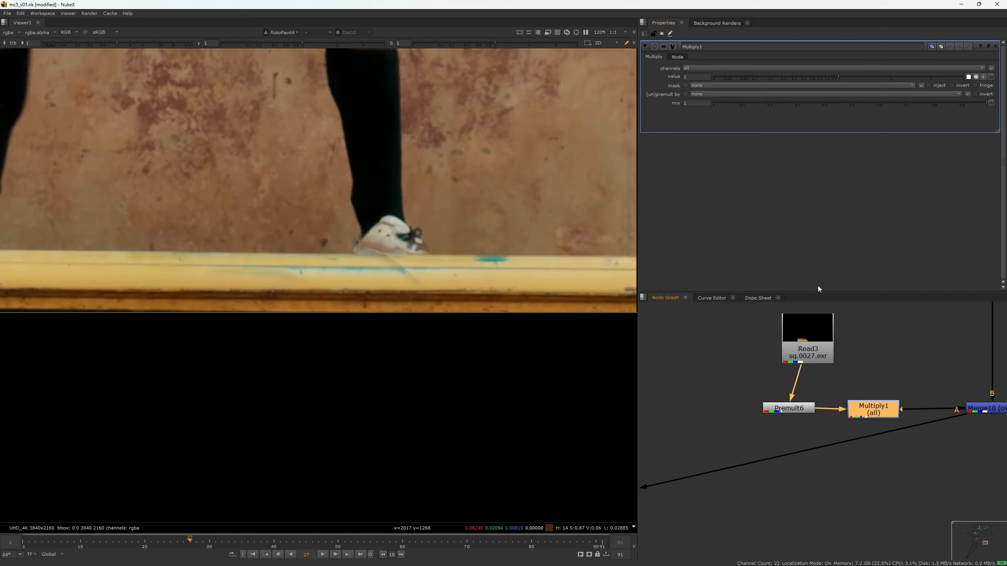
- Keyframe the Multiply value at 0 on frame 27 and at 1 on frame 26
{"action": "type", "text": "0"}
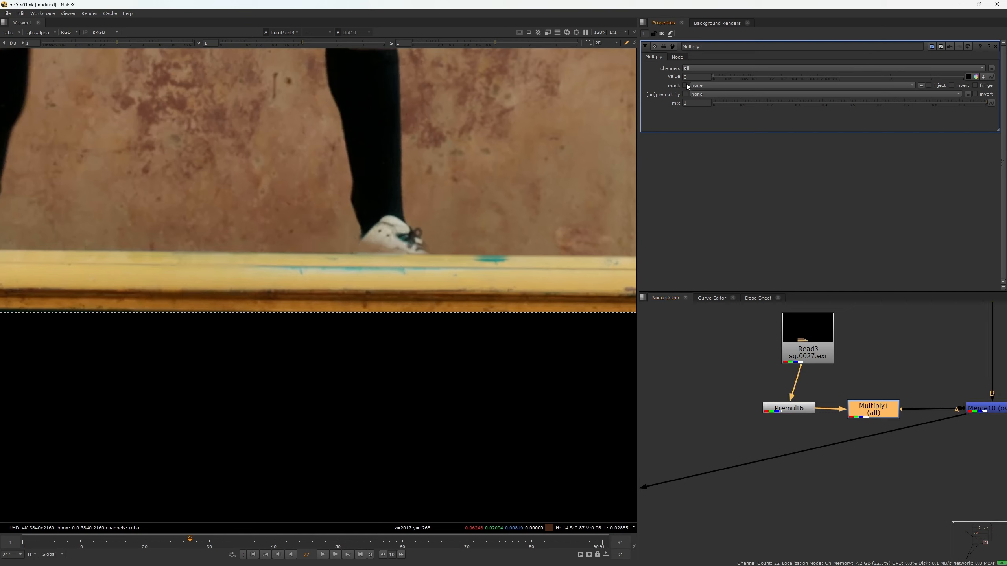
{"action": "right_click", "coordinate": [688, 78]}
{"action": "left_click", "coordinate": [697, 81]}
{"action": "key", "text": "Left"}
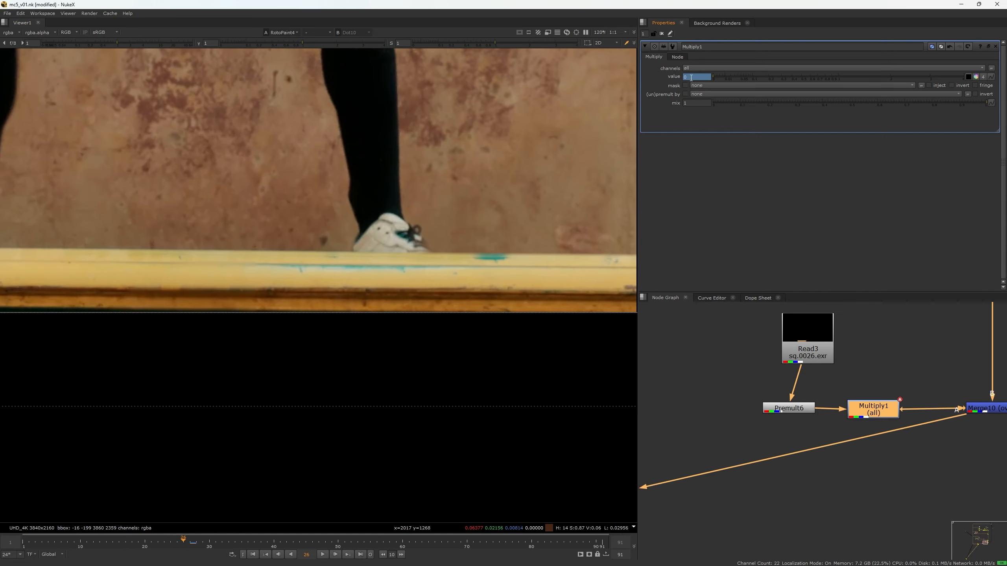
{"action": "key", "text": "Return"}
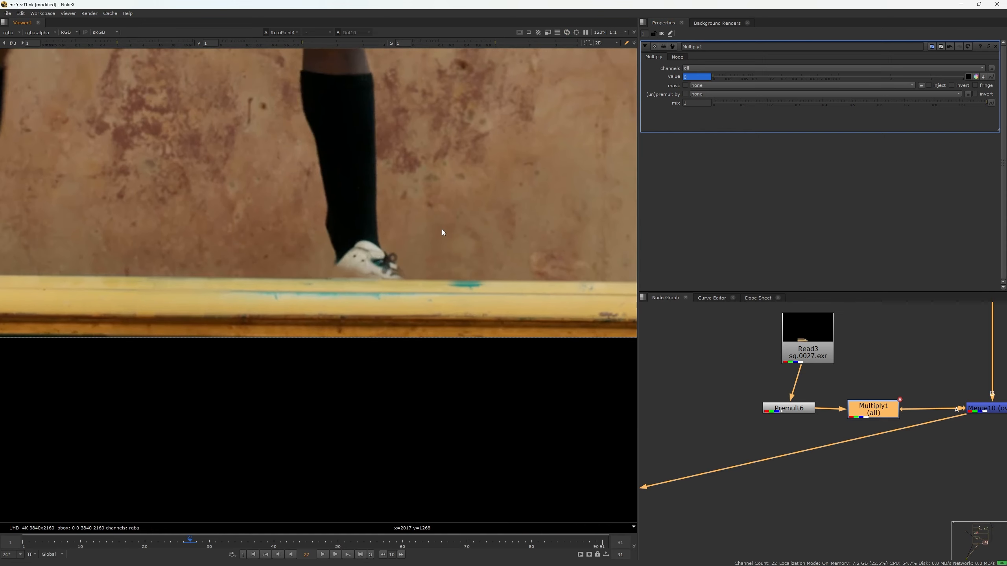
{"action": "key", "text": "Left"}
{"action": "key", "text": "Right"}
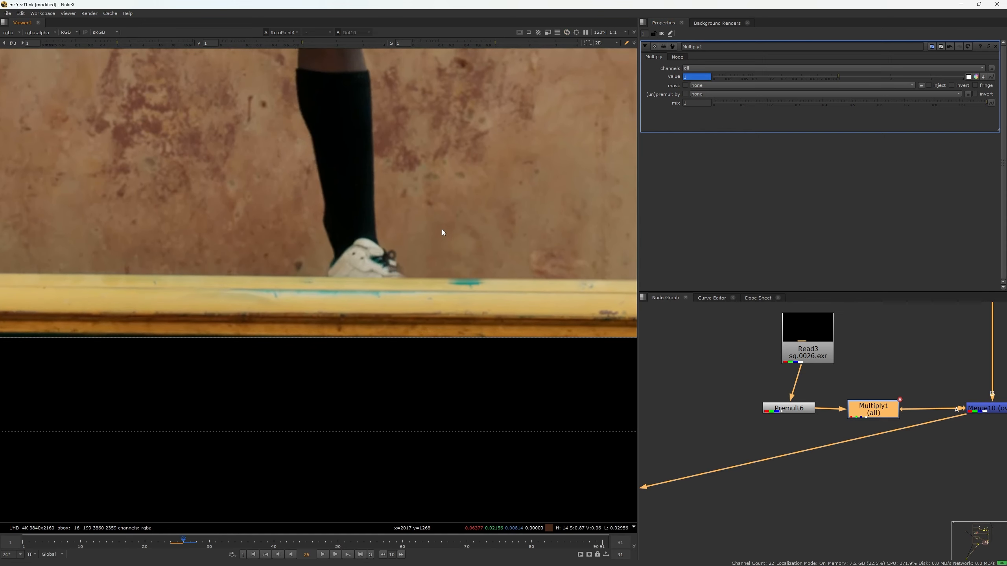
- Check the plate around frame 29 and keyframe the Multiply value at 1 on frame 31 and 0 on frame 30
{"action": "key", "text": "Right"}
{"action": "key", "text": "Right"}
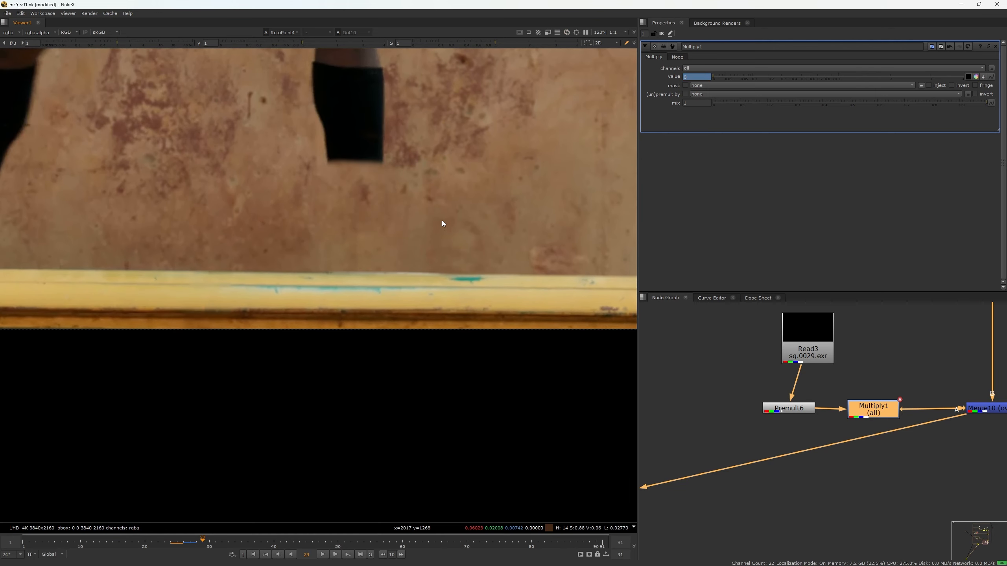
{"action": "key", "text": "1"}
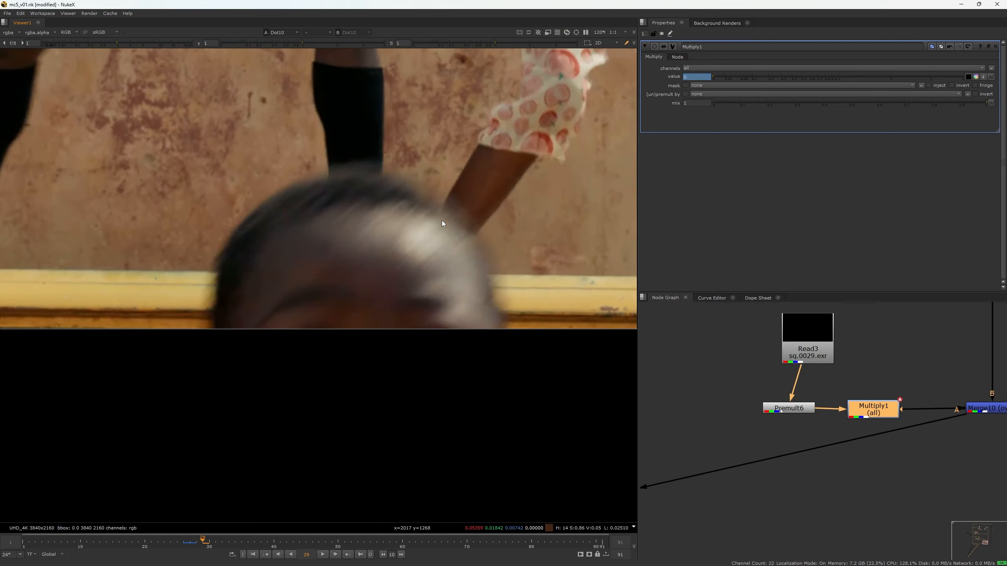
{"action": "scroll", "coordinate": [442, 221], "scroll_direction": "down", "scroll_amount": 2}
{"action": "key", "text": "Right"}
{"action": "key", "text": "Right"}
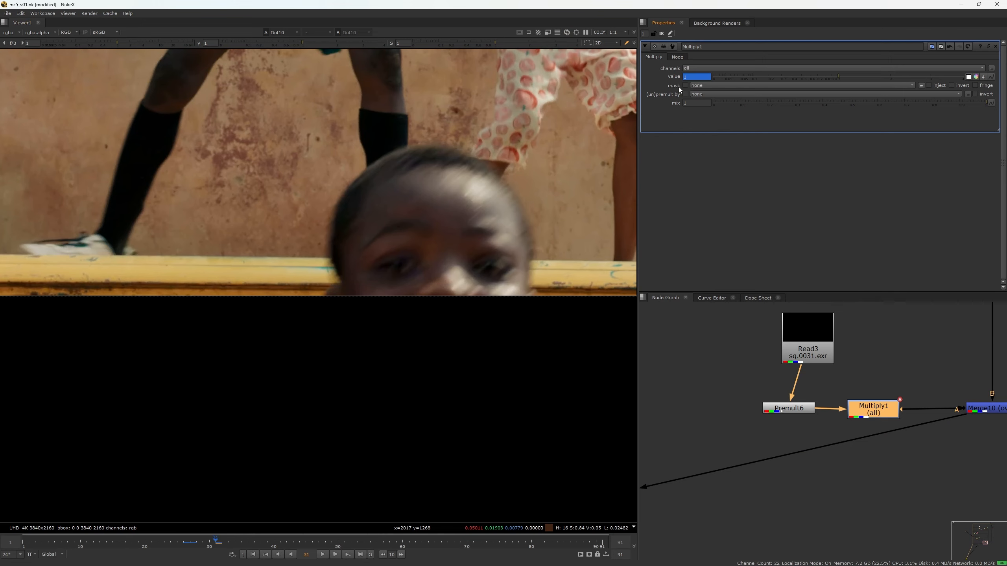
{"action": "key", "text": "Left"}
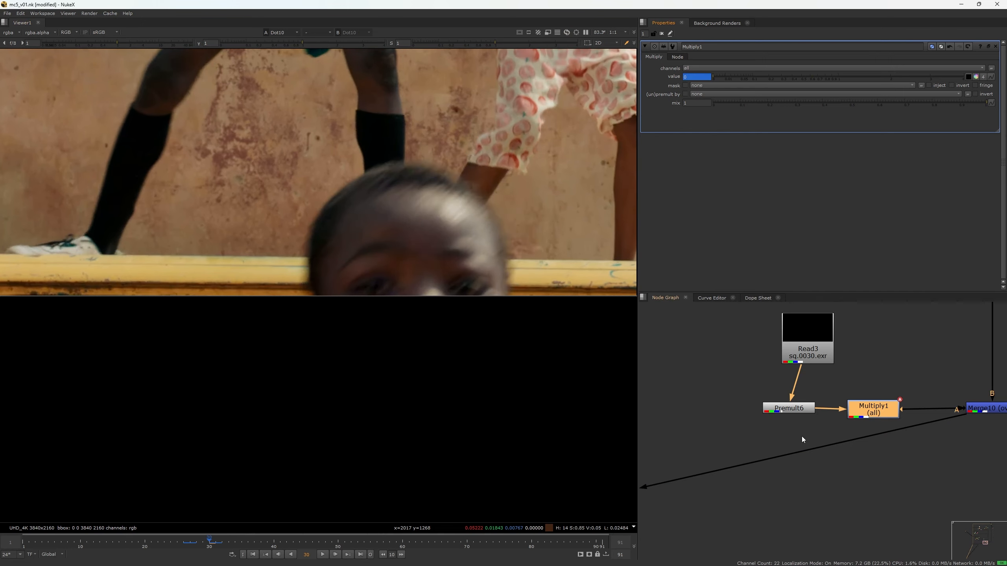
- Move the Read3 node so it lines up above Premult6
{"action": "middle_click_drag", "start_coordinate": [805, 426], "coordinate": [755, 370]}
{"action": "middle_click_drag", "start_coordinate": [766, 316], "coordinate": [768, 377]}
{"action": "left_click_drag", "start_coordinate": [761, 344], "coordinate": [743, 351]}
- View the RotoPaint output and step back to frame 27 to review the boy's shoe with the keyed Multiply
{"action": "middle_click_drag", "start_coordinate": [838, 436], "coordinate": [710, 394]}
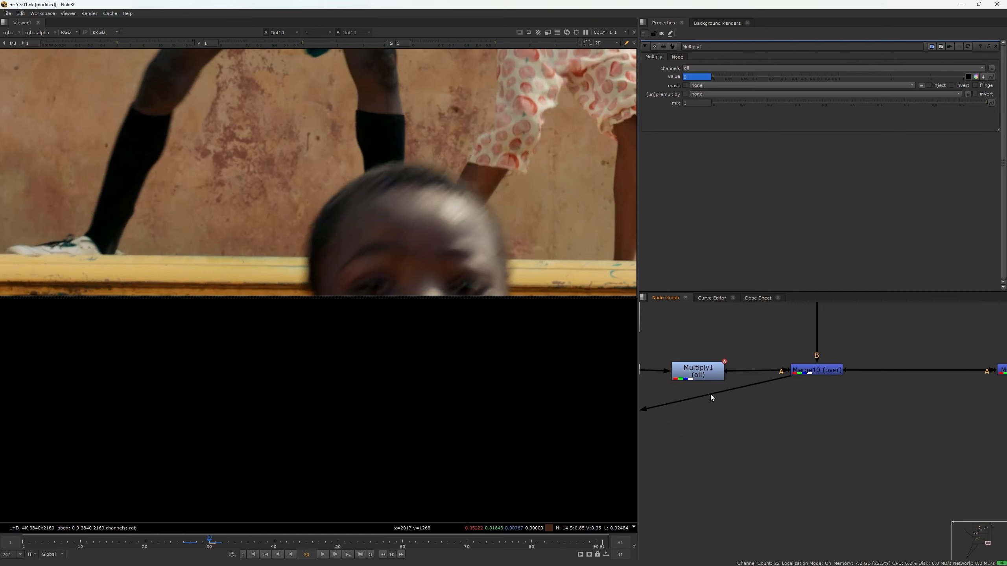
{"action": "scroll", "coordinate": [847, 395], "scroll_direction": "down", "scroll_amount": 5}
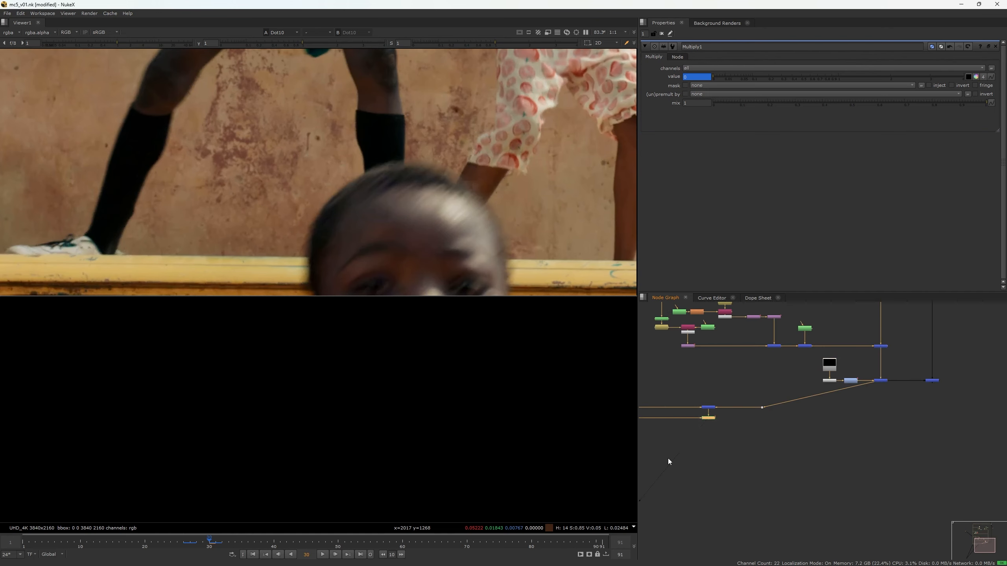
{"action": "key", "text": "1"}
{"action": "key", "text": "Left"}
{"action": "key", "text": "Left"}
{"action": "key", "text": "Left"}
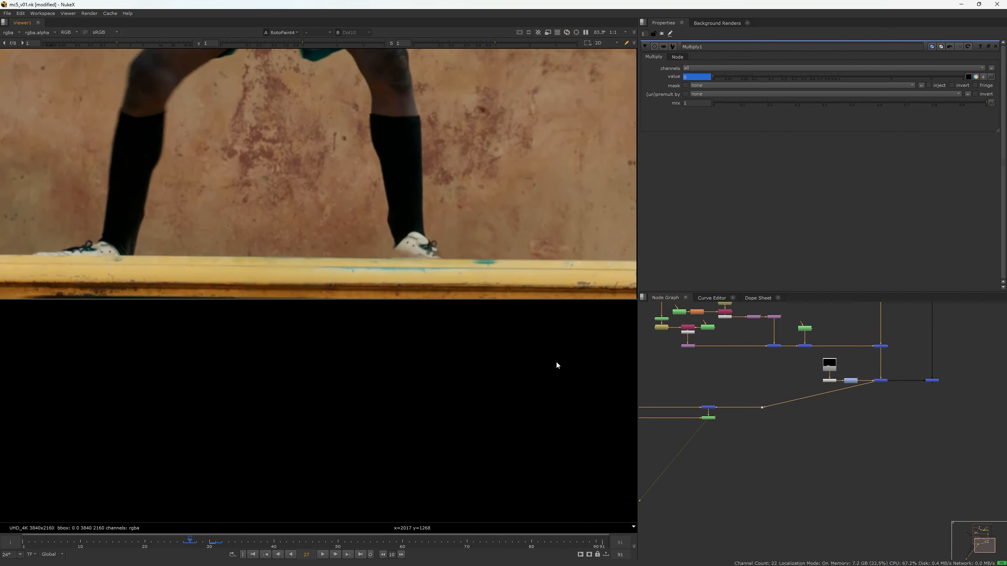
- Open RotoPaint4 and paint reveal strokes over the front of the boy's shoe on frame 27, comparing with the plate
{"action": "double_click", "coordinate": [709, 418]}
{"action": "scroll", "coordinate": [400, 266], "scroll_direction": "up", "scroll_amount": 4}
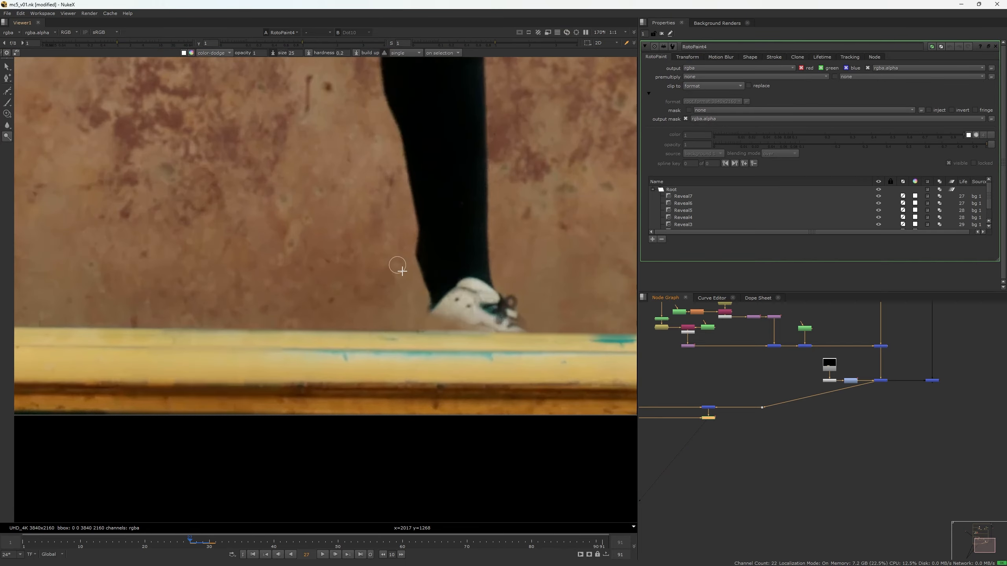
{"action": "scroll", "coordinate": [488, 295], "scroll_direction": "up", "scroll_amount": 3}
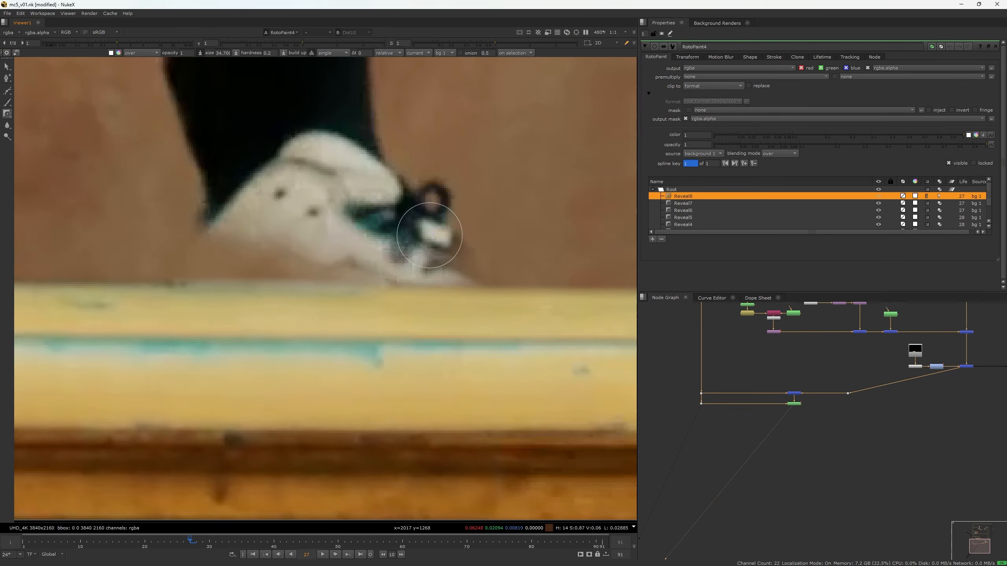
{"action": "key", "text": "2"}
{"action": "key", "text": "1"}
{"action": "mouse_move", "coordinate": [454, 232]}
{"action": "left_mouse_down"}
{"action": "mouse_move", "coordinate": [477, 238]}
{"action": "mouse_move", "coordinate": [474, 287]}
{"action": "left_mouse_up"}
{"action": "key", "text": "2"}
{"action": "key", "text": "1"}
{"action": "key", "text": "2"}
{"action": "scroll", "coordinate": [435, 288], "scroll_direction": "down", "scroll_amount": 6}
{"action": "key", "text": "1"}
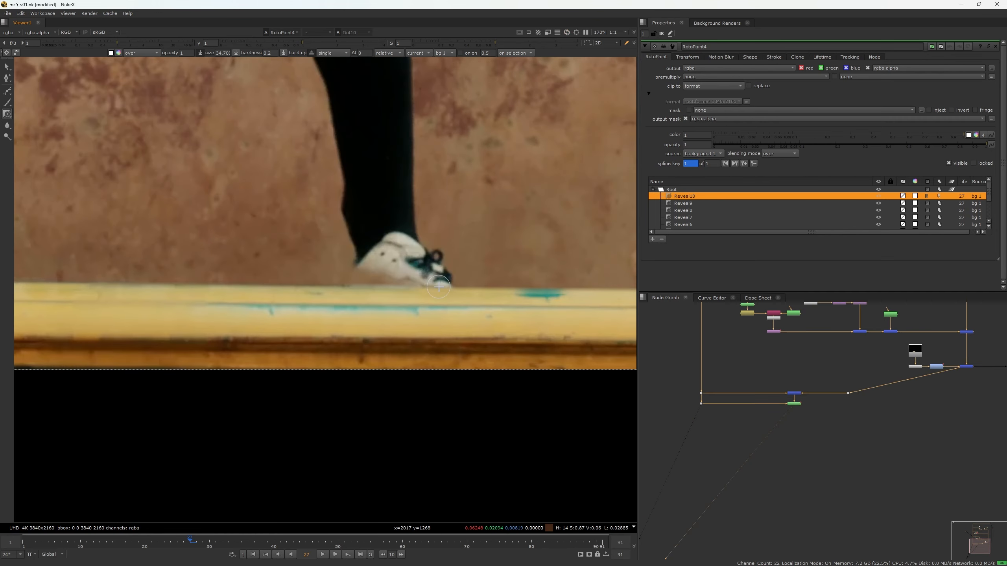
{"action": "scroll", "coordinate": [435, 288], "scroll_direction": "up", "scroll_amount": 5}
{"action": "key", "text": "2"}
{"action": "key", "text": "1"}
- Reveal the shoe's toe edge where it meets the yellow beam on frame 27, checking it against the plate
{"action": "scroll", "coordinate": [450, 288], "scroll_direction": "up", "scroll_amount": 3}
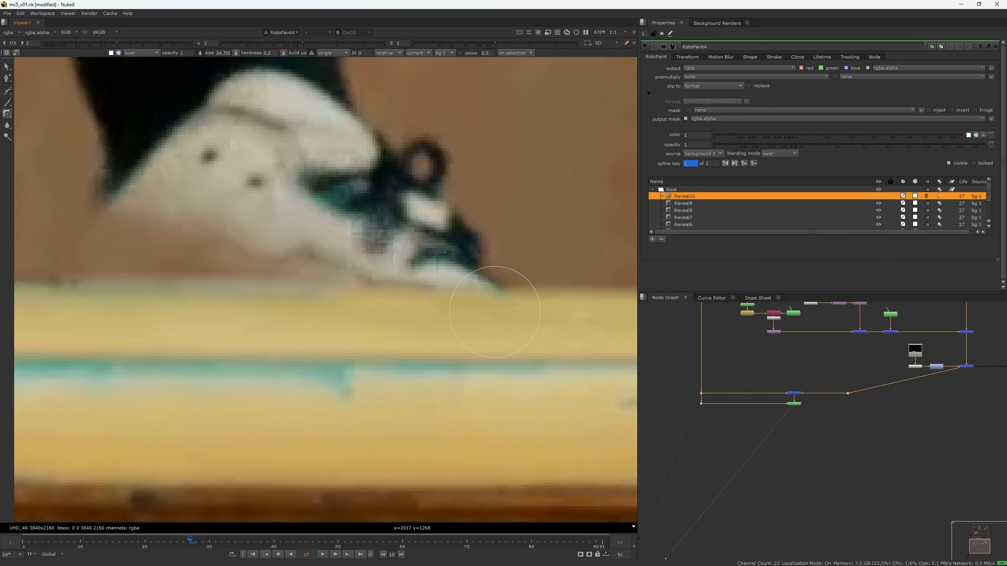
{"action": "key", "text": "2"}
{"action": "key", "text": "1"}
{"action": "left_click_drag", "start_coordinate": [467, 310], "coordinate": [454, 308]}
{"action": "key", "text": "2"}
{"action": "key", "text": "1"}
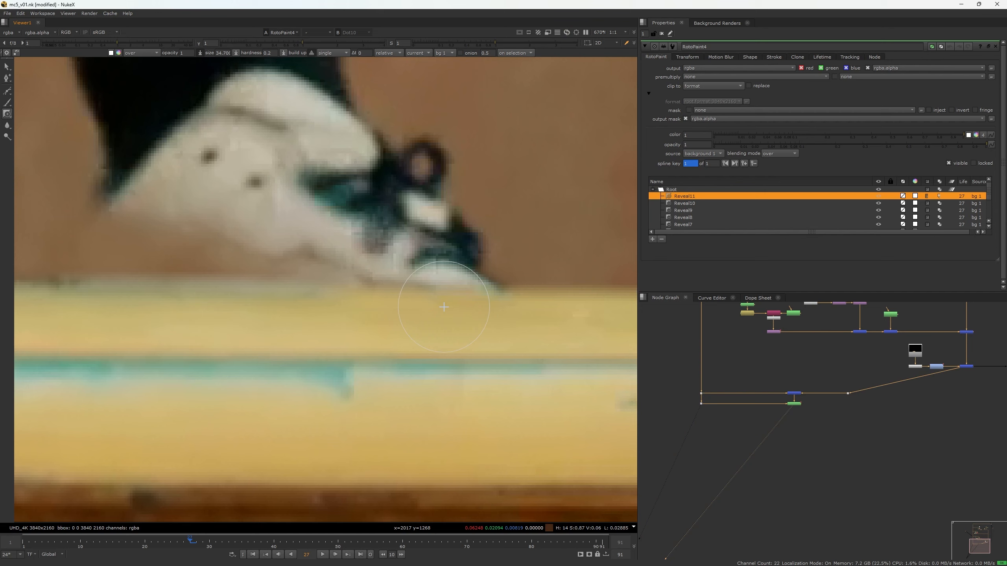
{"action": "key", "text": "2"}
{"action": "key", "text": "1"}
{"action": "key", "text": "2"}
{"action": "key", "text": "1"}
- Set the reveal brush size to about 51.5 and restore the shoe's heel and sole on frame 27
{"action": "scroll", "coordinate": [437, 307], "scroll_direction": "up", "scroll_amount": 2}
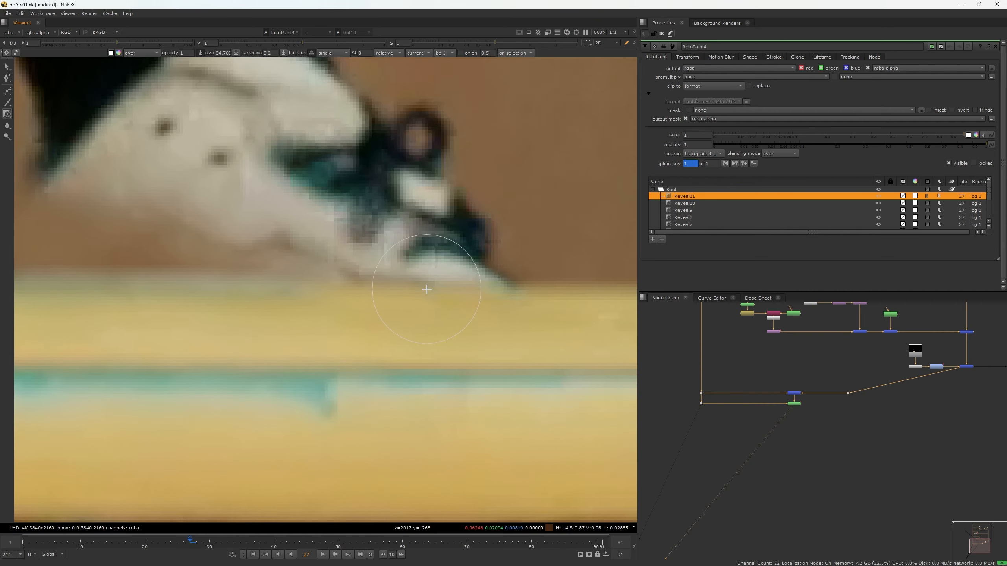
{"action": "scroll", "coordinate": [426, 289], "scroll_direction": "down", "scroll_amount": 6}
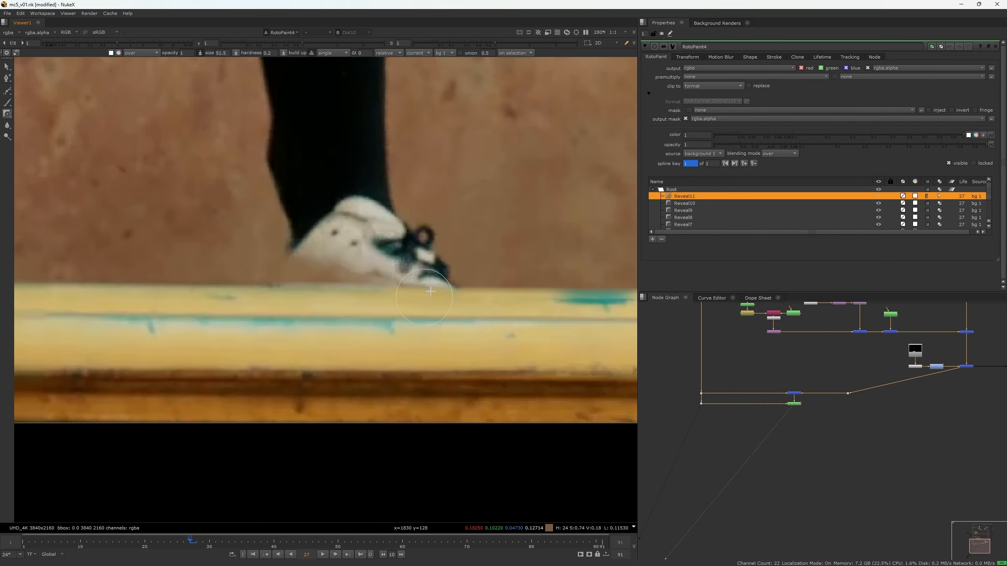
{"action": "key", "text": "2"}
{"action": "key", "text": "1"}
{"action": "key", "text": "2"}
{"action": "key", "text": "1"}
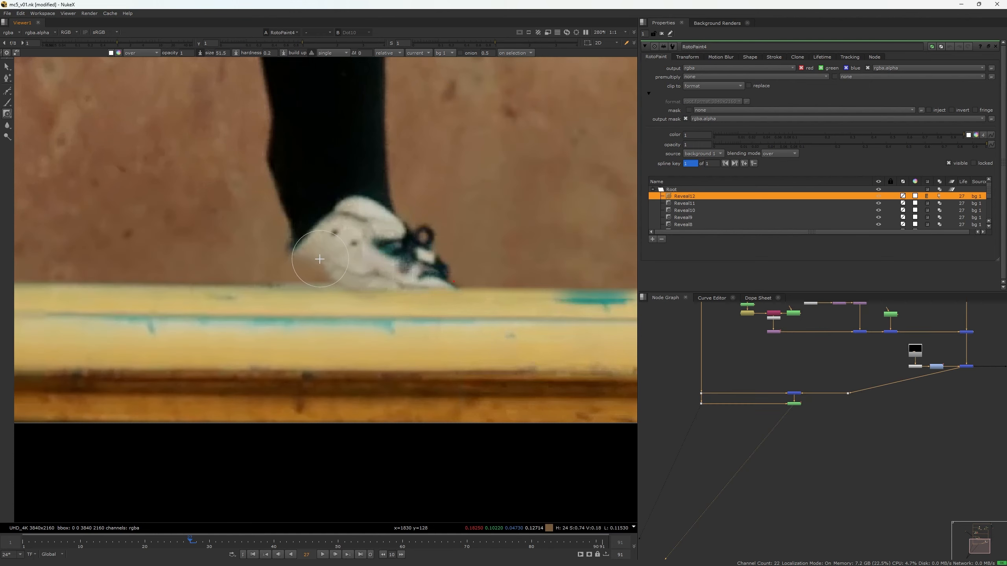
{"action": "mouse_move", "coordinate": [316, 257]}
{"action": "left_mouse_down"}
{"action": "mouse_move", "coordinate": [354, 288]}
{"action": "mouse_move", "coordinate": [408, 277]}
{"action": "left_mouse_up"}
{"action": "scroll", "coordinate": [389, 237], "scroll_direction": "down", "scroll_amount": 7}
{"action": "key", "text": "2"}
{"action": "key", "text": "1"}
{"action": "middle_click_drag", "start_coordinate": [395, 197], "coordinate": [404, 274]}
{"action": "key", "text": "2"}
{"action": "key", "text": "1"}
{"action": "key", "text": "2"}
{"action": "key", "text": "1"}
- Reveal the boy's shoe toe and laces from the plate on frame 26
{"action": "key", "text": "Left"}
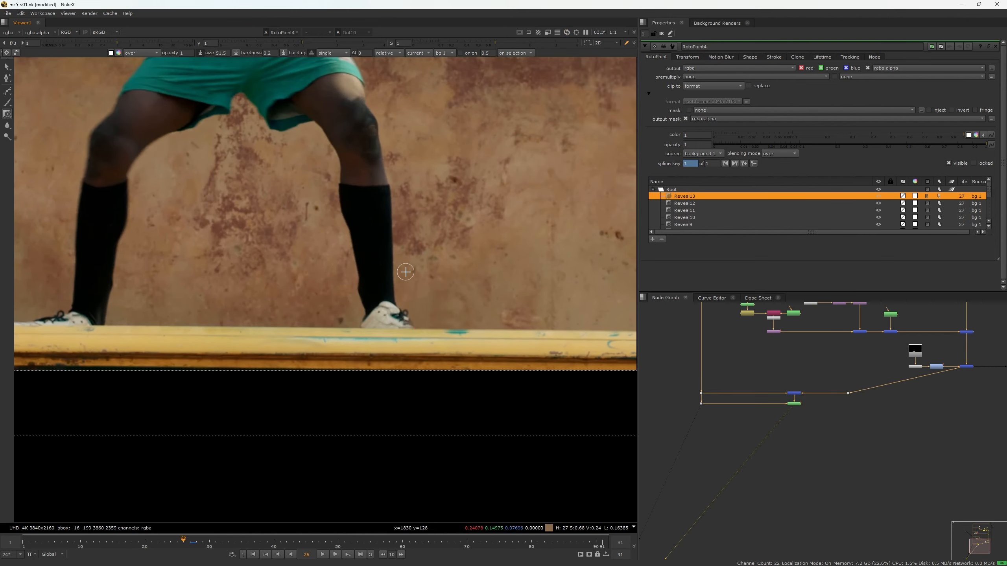
{"action": "key", "text": "2"}
{"action": "key", "text": "1"}
{"action": "scroll", "coordinate": [375, 315], "scroll_direction": "up", "scroll_amount": 6}
{"action": "key", "text": "2"}
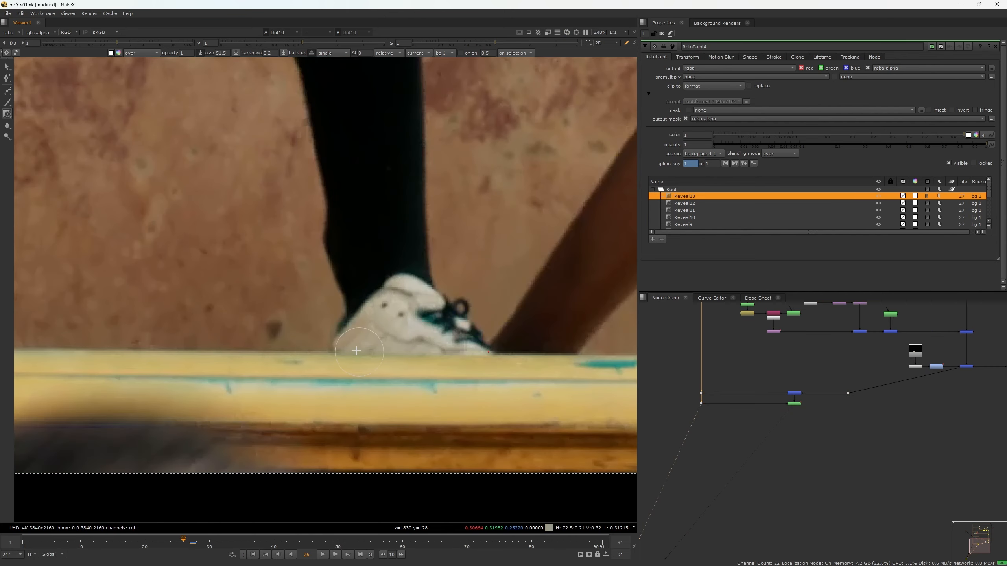
{"action": "key", "text": "1"}
{"action": "key", "text": "2"}
{"action": "key", "text": "1"}
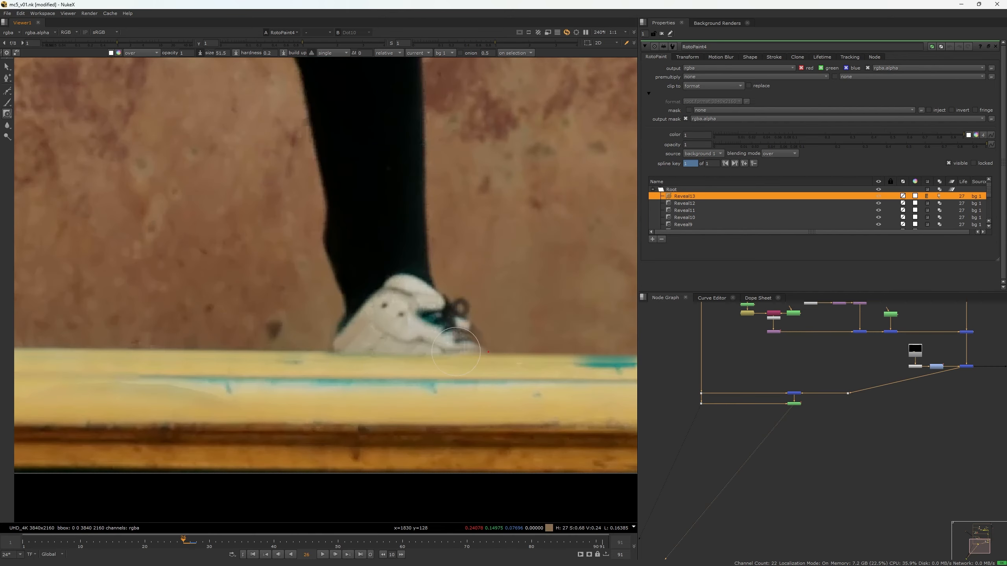
{"action": "left_click_drag", "start_coordinate": [456, 351], "coordinate": [464, 354]}
{"action": "key", "text": "2"}
{"action": "mouse_move", "coordinate": [429, 313]}
{"action": "left_mouse_down"}
{"action": "mouse_move", "coordinate": [456, 306]}
{"action": "mouse_move", "coordinate": [440, 314]}
{"action": "left_mouse_up"}
{"action": "key", "text": "1"}
{"action": "scroll", "coordinate": [432, 316], "scroll_direction": "down", "scroll_amount": 6}
- Paint reveal strokes along the toe, sole and heel of the boy's shoe on frame 25
{"action": "key", "text": "Left"}
{"action": "scroll", "coordinate": [446, 301], "scroll_direction": "up", "scroll_amount": 3}
{"action": "key", "text": "2"}
{"action": "scroll", "coordinate": [446, 301], "scroll_direction": "up", "scroll_amount": 3}
{"action": "key", "text": "1"}
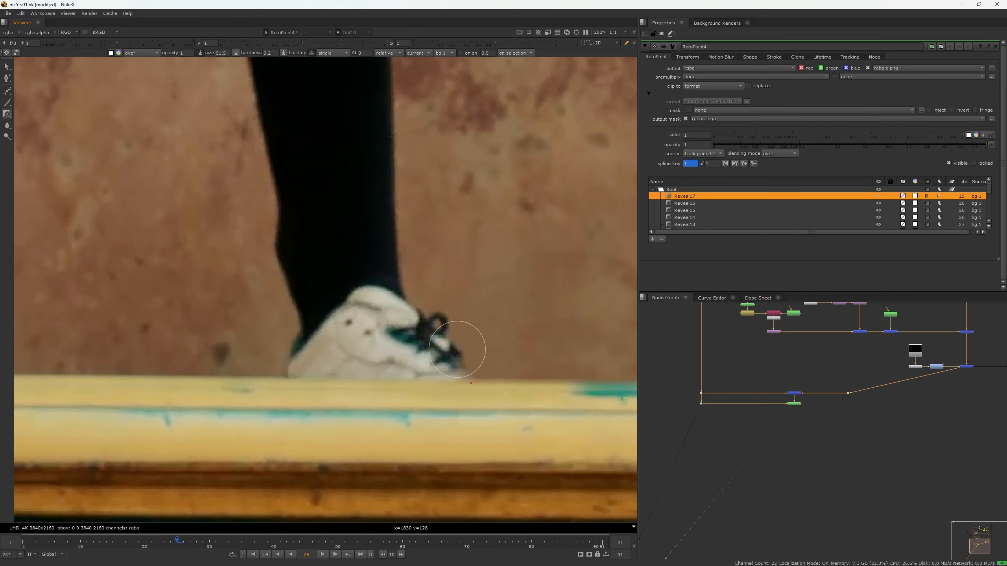
{"action": "left_click_drag", "start_coordinate": [461, 348], "coordinate": [455, 379]}
{"action": "left_click_drag", "start_coordinate": [380, 375], "coordinate": [292, 367]}
{"action": "scroll", "coordinate": [348, 318], "scroll_direction": "down", "scroll_amount": 4}
- Reveal the front of the boy's shoe from the plate on frames 24 and 23
{"action": "key", "text": "Left"}
{"action": "scroll", "coordinate": [384, 338], "scroll_direction": "up", "scroll_amount": 6}
{"action": "key", "text": "2"}
{"action": "key", "text": "1"}
{"action": "left_click_drag", "start_coordinate": [440, 337], "coordinate": [412, 349]}
{"action": "key", "text": "Left"}
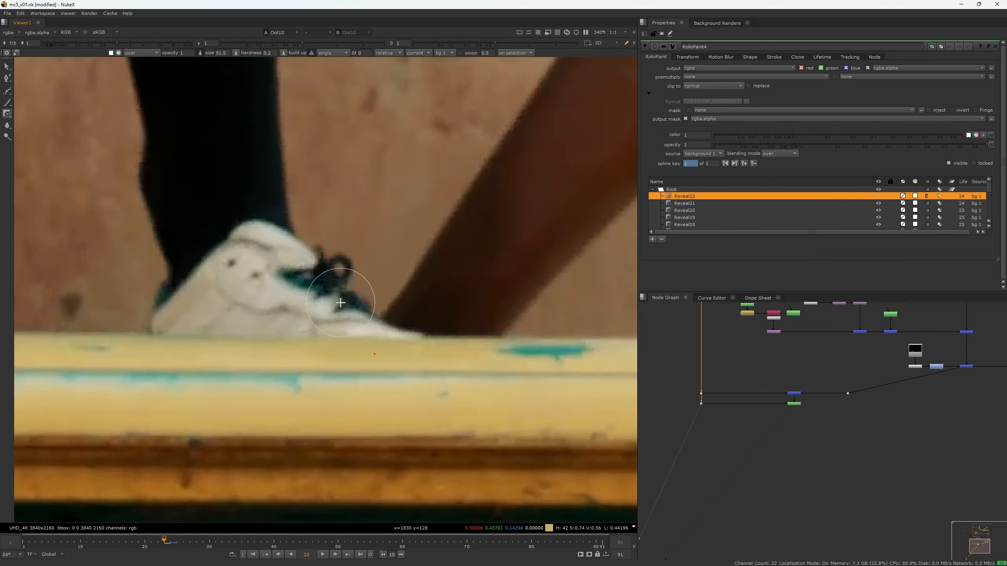
{"action": "key", "text": "1"}
{"action": "scroll", "coordinate": [214, 241], "scroll_direction": "down", "scroll_amount": 5}
- Restore the boy's shoe from the plate with reveal strokes on frame 22
{"action": "key", "text": "Left"}
{"action": "scroll", "coordinate": [234, 266], "scroll_direction": "up", "scroll_amount": 5}
{"action": "left_click_drag", "start_coordinate": [287, 220], "coordinate": [289, 244]}
{"action": "key", "text": "2"}
{"action": "key", "text": "1"}
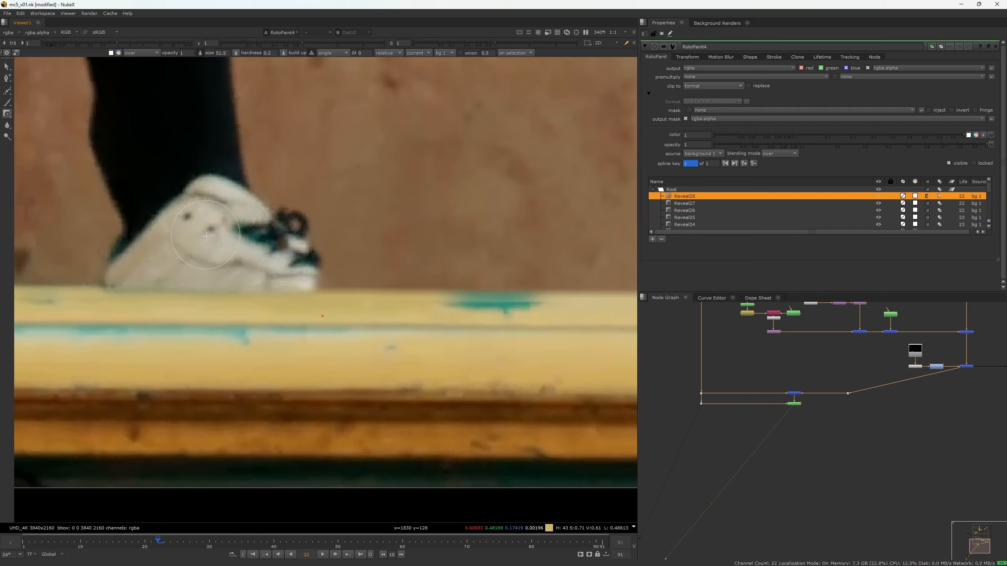
- Reveal the shoe's toe tip and laces on frame 21, comparing the result with the plate
{"action": "key", "text": "Left"}
{"action": "key", "text": "2"}
{"action": "key", "text": "1"}
{"action": "key", "text": "2"}
{"action": "key", "text": "1"}
{"action": "mouse_move", "coordinate": [353, 257]}
{"action": "left_mouse_down"}
{"action": "mouse_move", "coordinate": [291, 262]}
{"action": "mouse_move", "coordinate": [345, 254]}
{"action": "left_mouse_up"}
{"action": "left_click_drag", "start_coordinate": [267, 207], "coordinate": [260, 244]}
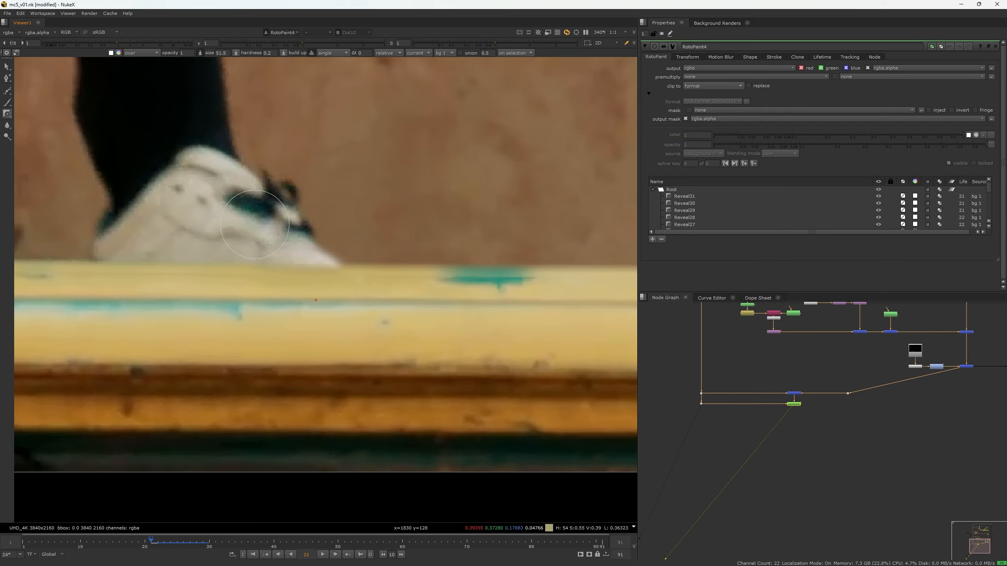
{"action": "scroll", "coordinate": [252, 218], "scroll_direction": "down", "scroll_amount": 3}
- Paint broad reveal strokes over the shoe's toe and sole on frame 20 and compare with the plate
{"action": "key", "text": "Left"}
{"action": "scroll", "coordinate": [393, 216], "scroll_direction": "up", "scroll_amount": 3}
{"action": "left_click_drag", "start_coordinate": [409, 293], "coordinate": [372, 307]}
{"action": "left_click_drag", "start_coordinate": [269, 314], "coordinate": [175, 295]}
{"action": "left_click_drag", "start_coordinate": [371, 307], "coordinate": [389, 275]}
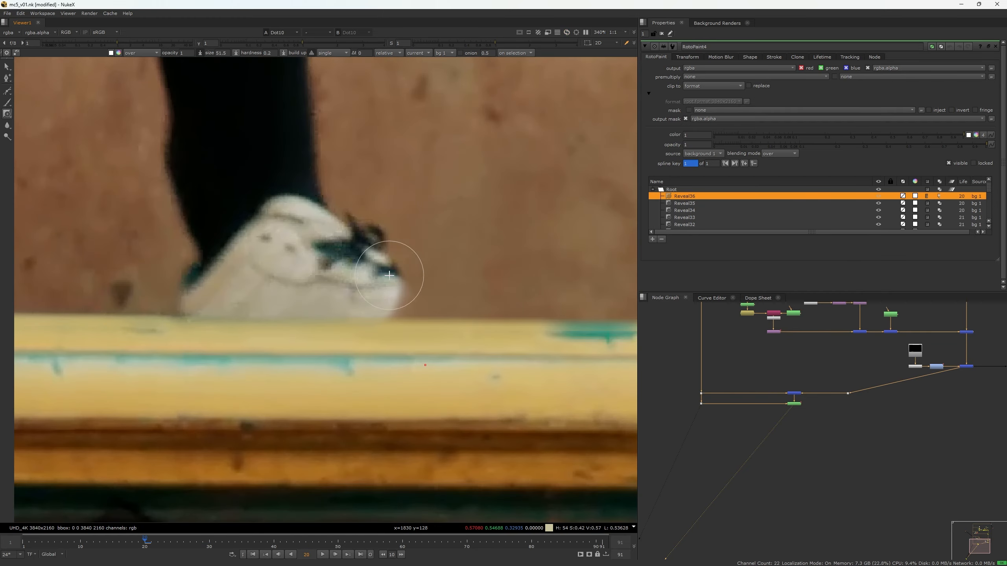
{"action": "key", "text": "2"}
{"action": "key", "text": "1"}
- Reduce the reveal brush size to about 15.3 and restore the laces and toe outline on frame 20
{"action": "scroll", "coordinate": [413, 305], "scroll_direction": "up", "scroll_amount": 5}
{"action": "left_click_drag", "start_coordinate": [456, 266], "coordinate": [420, 265], "text": "shift"}
{"action": "middle_click_drag", "start_coordinate": [456, 265], "coordinate": [330, 192]}
{"action": "left_click_drag", "start_coordinate": [353, 198], "coordinate": [553, 258]}
{"action": "left_click_drag", "start_coordinate": [467, 246], "coordinate": [531, 270]}
{"action": "middle_click_drag", "start_coordinate": [312, 172], "coordinate": [459, 250]}
{"action": "scroll", "coordinate": [458, 250], "scroll_direction": "down", "scroll_amount": 2}
{"action": "left_click_drag", "start_coordinate": [458, 250], "coordinate": [422, 245]}
{"action": "scroll", "coordinate": [365, 336], "scroll_direction": "down", "scroll_amount": 6}
- Enlarge the reveal brush to about 57.9 and restore the boy's shoe on frame 19
{"action": "key", "text": "Left"}
{"action": "key", "text": "2"}
{"action": "scroll", "coordinate": [337, 346], "scroll_direction": "up", "scroll_amount": 5}
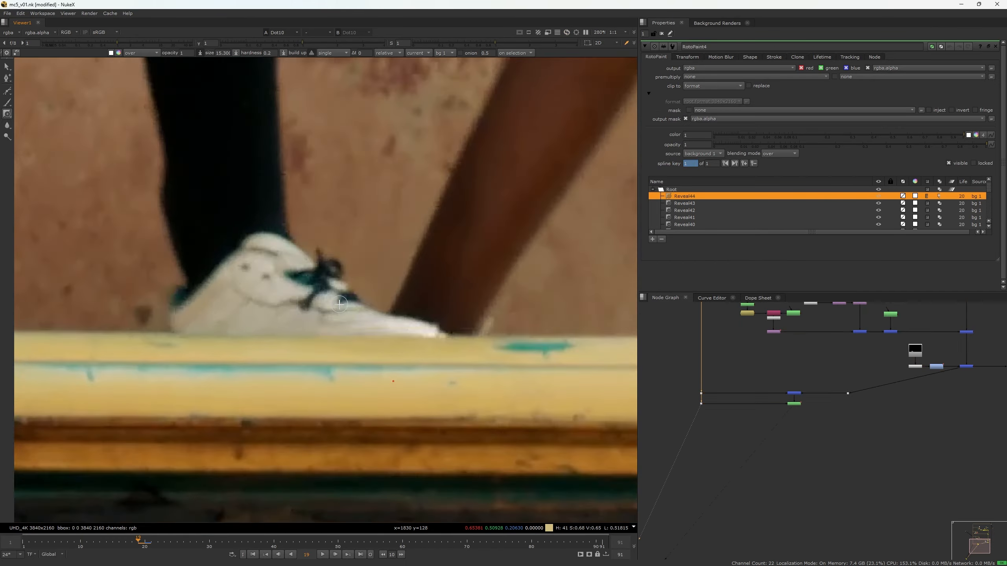
{"action": "key", "text": "1"}
{"action": "left_click_drag", "start_coordinate": [359, 295], "coordinate": [399, 294], "text": "shift"}
{"action": "scroll", "coordinate": [456, 345], "scroll_direction": "down", "scroll_amount": 3}
{"action": "scroll", "coordinate": [440, 353], "scroll_direction": "up", "scroll_amount": 2}
- Reveal the laces and toe of the boy's shoe frame by frame from 18 back to 15
{"action": "key", "text": "Left"}
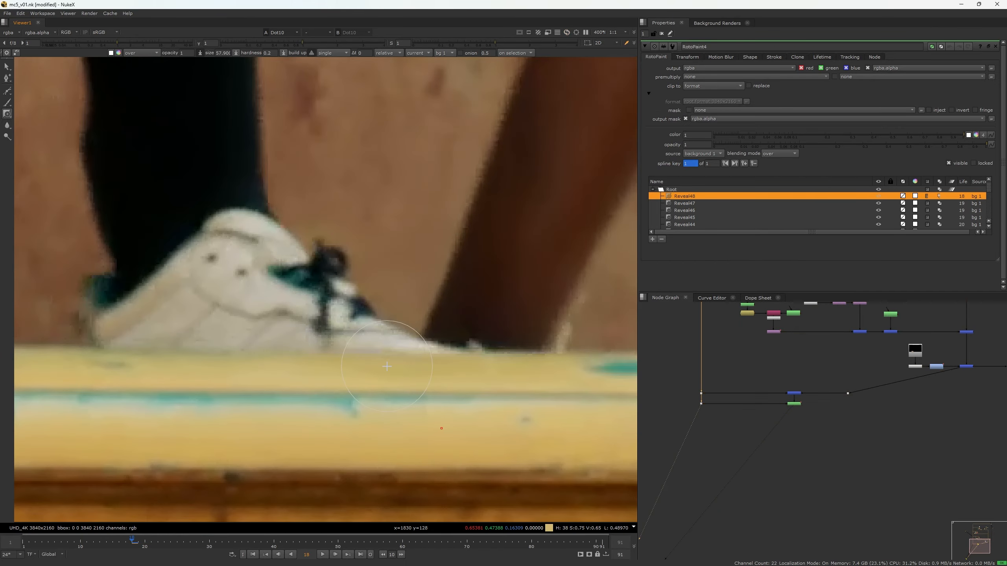
{"action": "key", "text": "1"}
{"action": "key", "text": "Left"}
{"action": "left_click_drag", "start_coordinate": [333, 273], "coordinate": [356, 353]}
{"action": "key", "text": "Left"}
{"action": "key", "text": "Left"}
{"action": "left_click_drag", "start_coordinate": [333, 256], "coordinate": [364, 345]}
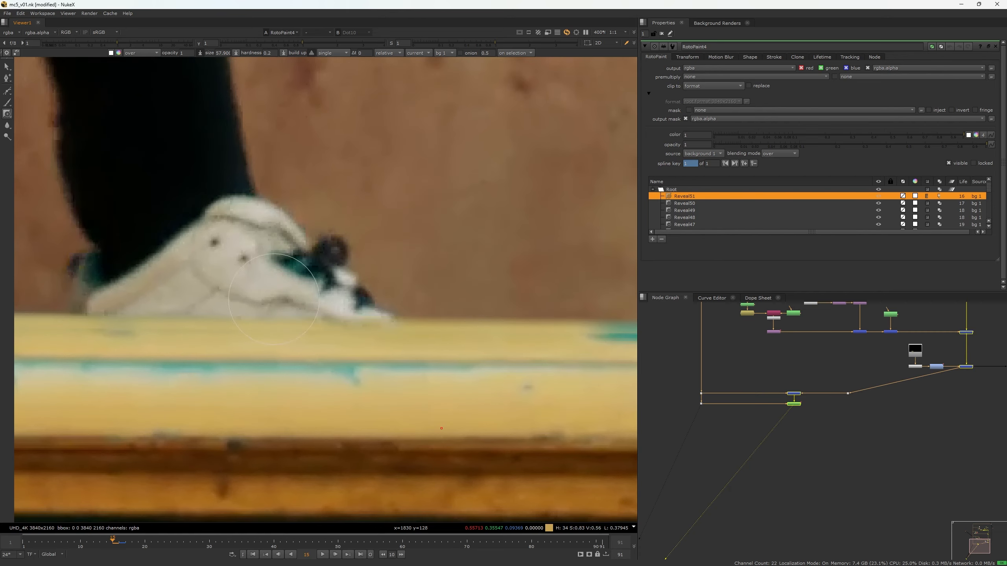
- Reveal the toe and sole of the boy's shoe frame by frame from 14 back to 12
{"action": "key", "text": "Left"}
{"action": "key", "text": "2"}
{"action": "key", "text": "1"}
{"action": "key", "text": "Left"}
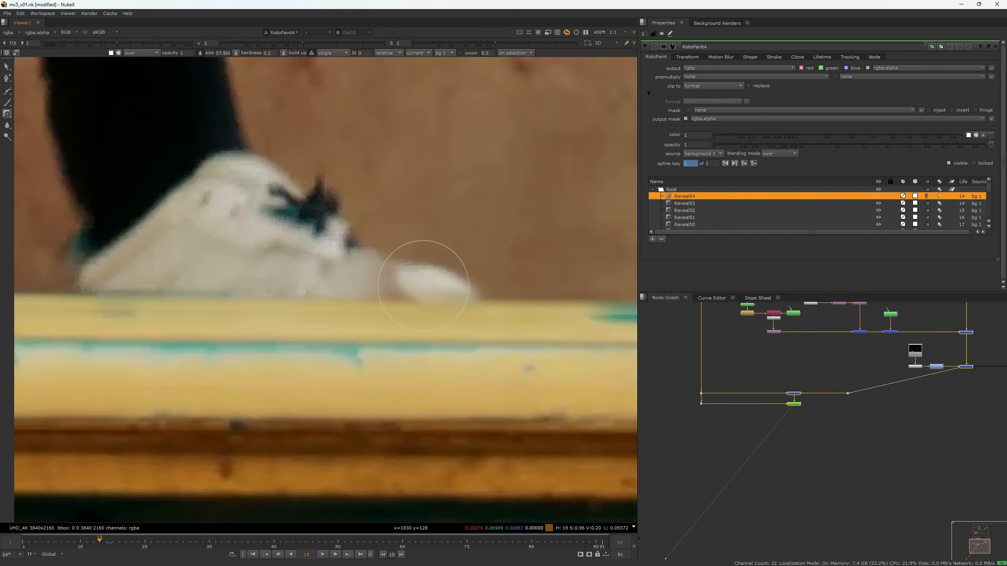
{"action": "mouse_move", "coordinate": [427, 277]}
{"action": "left_mouse_down"}
{"action": "mouse_move", "coordinate": [452, 303]}
{"action": "mouse_move", "coordinate": [432, 286]}
{"action": "left_mouse_up"}
{"action": "key", "text": "Left"}
{"action": "left_click_drag", "start_coordinate": [200, 278], "coordinate": [127, 280]}
- Reveal the lower edge of the boy's shoe frame by frame from 11 back to 8
{"action": "key", "text": "Left"}
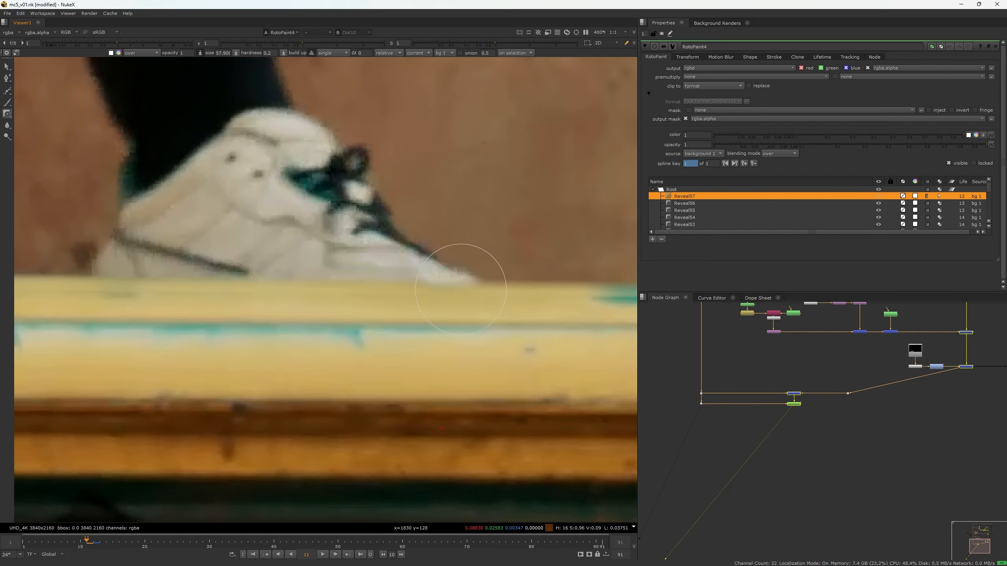
{"action": "key", "text": "Left"}
{"action": "mouse_move", "coordinate": [467, 270]}
{"action": "left_mouse_down"}
{"action": "mouse_move", "coordinate": [198, 284]}
{"action": "mouse_move", "coordinate": [178, 274]}
{"action": "mouse_move", "coordinate": [337, 277]}
{"action": "mouse_move", "coordinate": [325, 271]}
{"action": "left_mouse_up"}
{"action": "key", "text": "Left"}
{"action": "scroll", "coordinate": [336, 278], "scroll_direction": "down", "scroll_amount": 5}
{"action": "key", "text": "Left"}
{"action": "scroll", "coordinate": [343, 271], "scroll_direction": "up", "scroll_amount": 2}
{"action": "scroll", "coordinate": [396, 248], "scroll_direction": "down", "scroll_amount": 5}
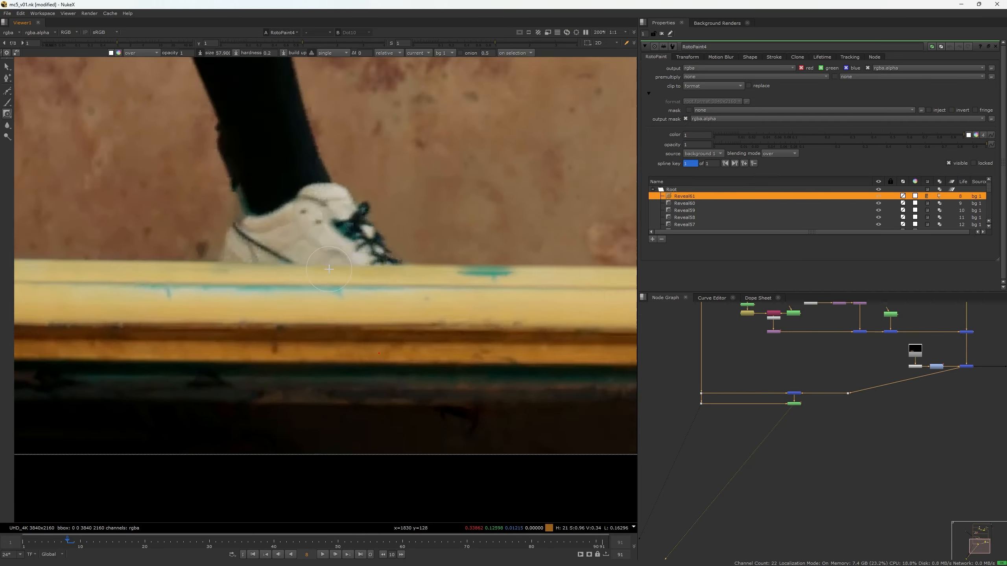
- Step back to frame 5, then forward to frame 22, to review the restored shoe in the wider shot
{"action": "key", "text": "Left"}
{"action": "key", "text": "Left"}
{"action": "key", "text": "Left"}
{"action": "middle_click_drag", "start_coordinate": [399, 251], "coordinate": [418, 351]}
{"action": "key", "text": "Right"}
{"action": "key", "text": "Right"}
{"action": "key", "text": "Right"}
{"action": "key", "text": "Right"}
{"action": "key", "text": "Right"}
{"action": "key", "text": "Right"}
{"action": "key", "text": "Right"}
{"action": "key", "text": "Right"}
{"action": "key", "text": "Right"}
{"action": "key", "text": "Right"}
{"action": "key", "text": "Right"}
{"action": "key", "text": "Right"}
{"action": "key", "text": "Right"}
{"action": "key", "text": "Right"}
{"action": "key", "text": "Right"}
{"action": "key", "text": "Right"}
{"action": "key", "text": "Right"}
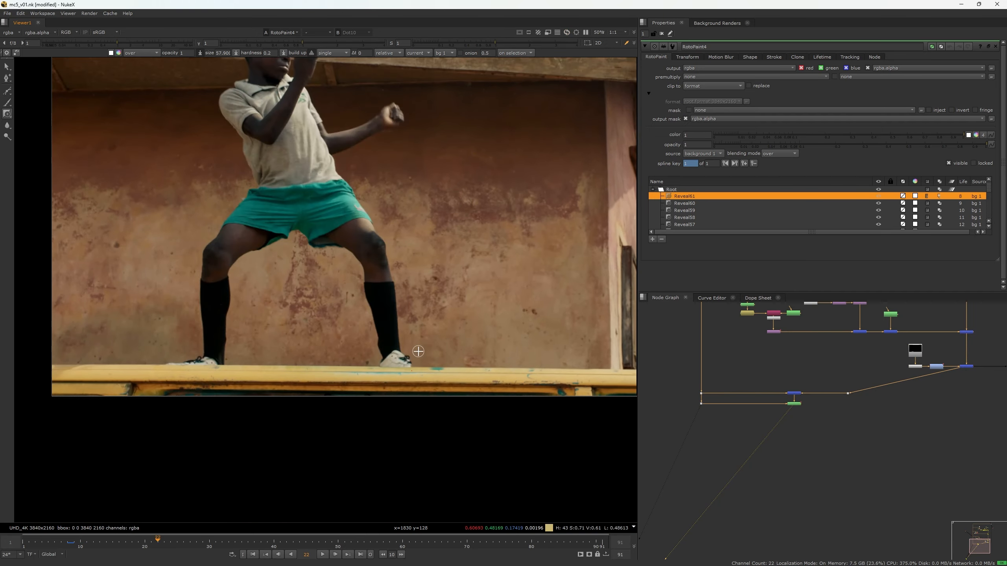
- Step forward from frame 22 to frame 38 and compare the comp with the plate around the boy's shoe
{"action": "key", "text": "Right"}
{"action": "key", "text": "Right"}
{"action": "key", "text": "Right"}
{"action": "key", "text": "Right"}
{"action": "key", "text": "Right"}
{"action": "key", "text": "Right"}
{"action": "key", "text": "Right"}
{"action": "key", "text": "Right"}
{"action": "key", "text": "Right"}
{"action": "key", "text": "Right"}
{"action": "key", "text": "Right"}
{"action": "key", "text": "Right"}
{"action": "key", "text": "Right"}
{"action": "key", "text": "2"}
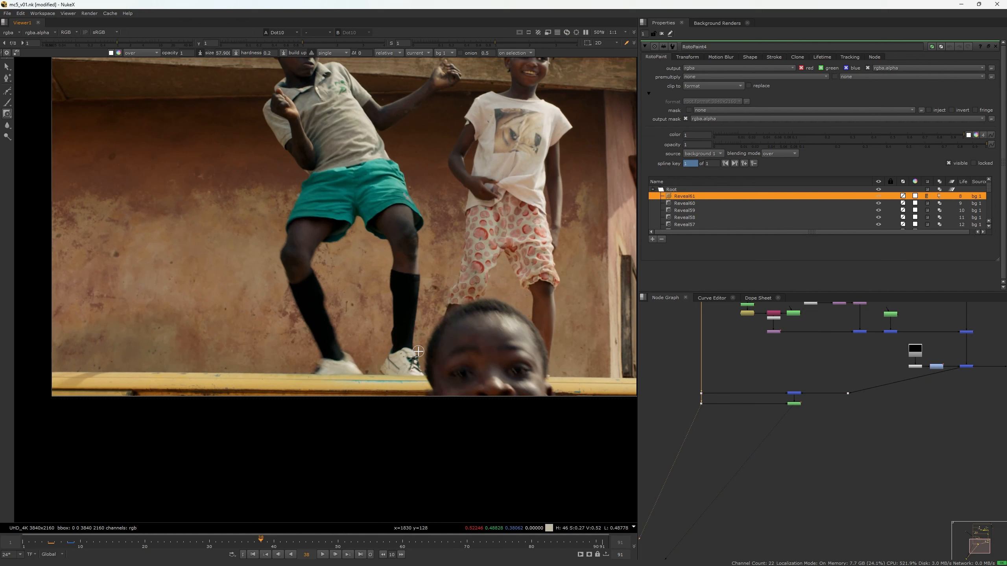
{"action": "scroll", "coordinate": [418, 351], "scroll_direction": "up", "scroll_amount": 5}
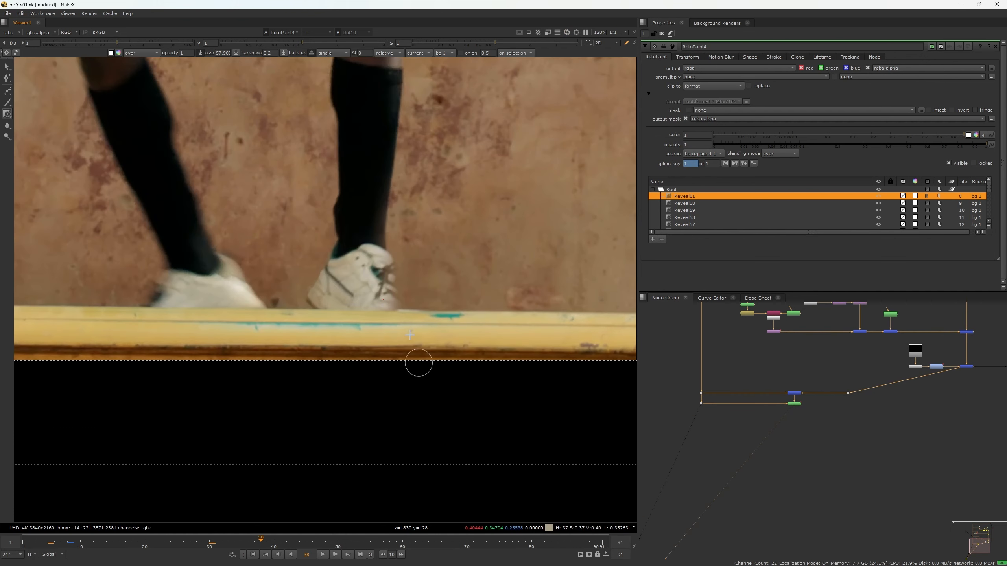
{"action": "key", "text": "1"}
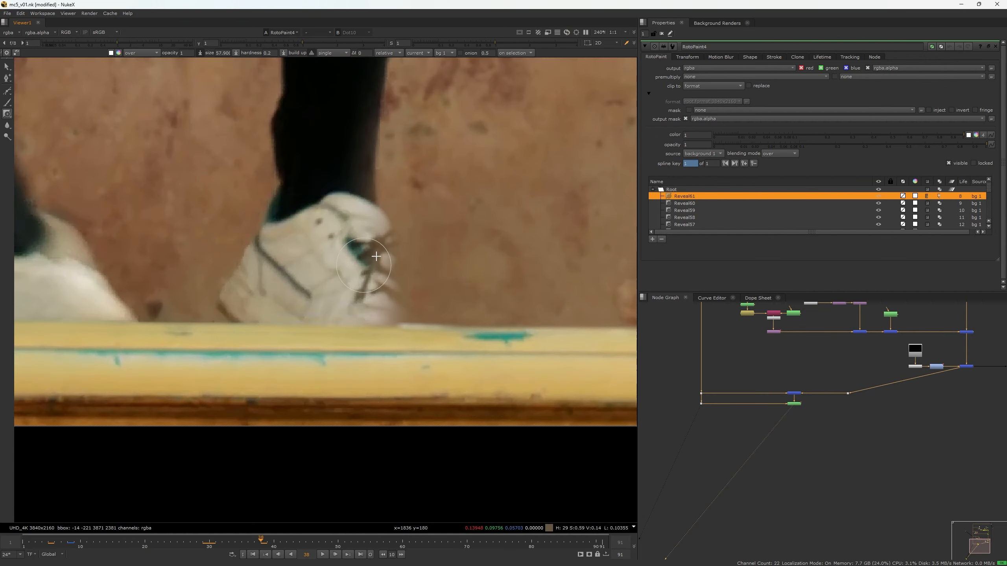
{"action": "key", "text": "2"}
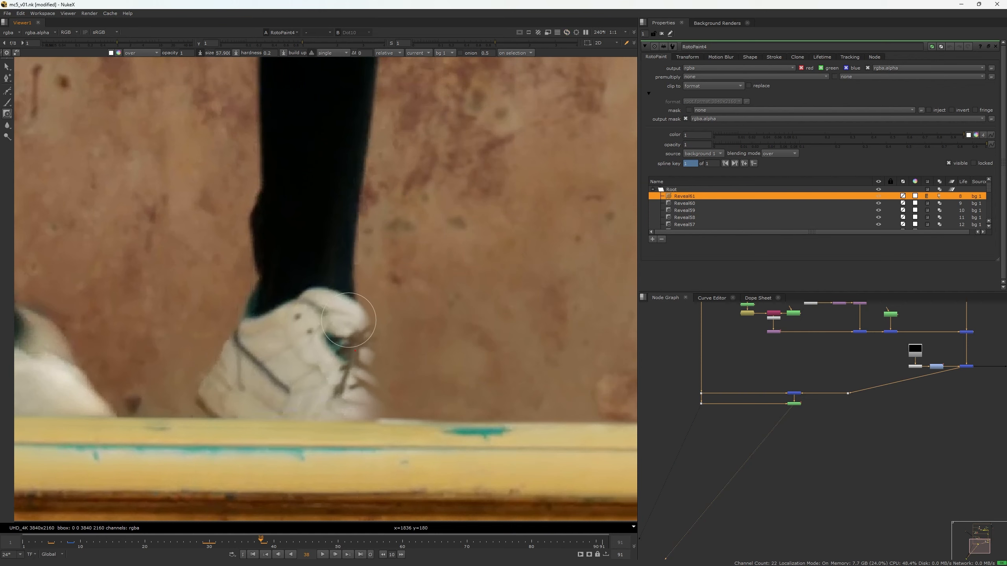
- Reveal the sock edge, laces and toe of the boy's shoe at frame 38
{"action": "left_click", "coordinate": [349, 320]}
{"action": "middle_click_drag", "start_coordinate": [359, 311], "coordinate": [359, 211]}
{"action": "left_click_drag", "start_coordinate": [372, 295], "coordinate": [360, 245]}
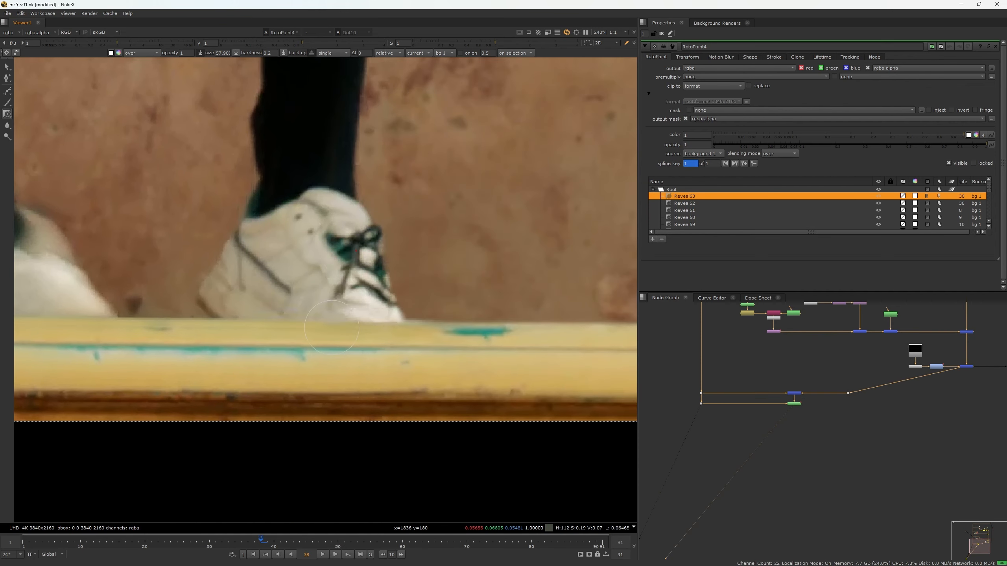
{"action": "left_click_drag", "start_coordinate": [346, 302], "coordinate": [347, 300]}
{"action": "scroll", "coordinate": [347, 300], "scroll_direction": "down", "scroll_amount": 4}
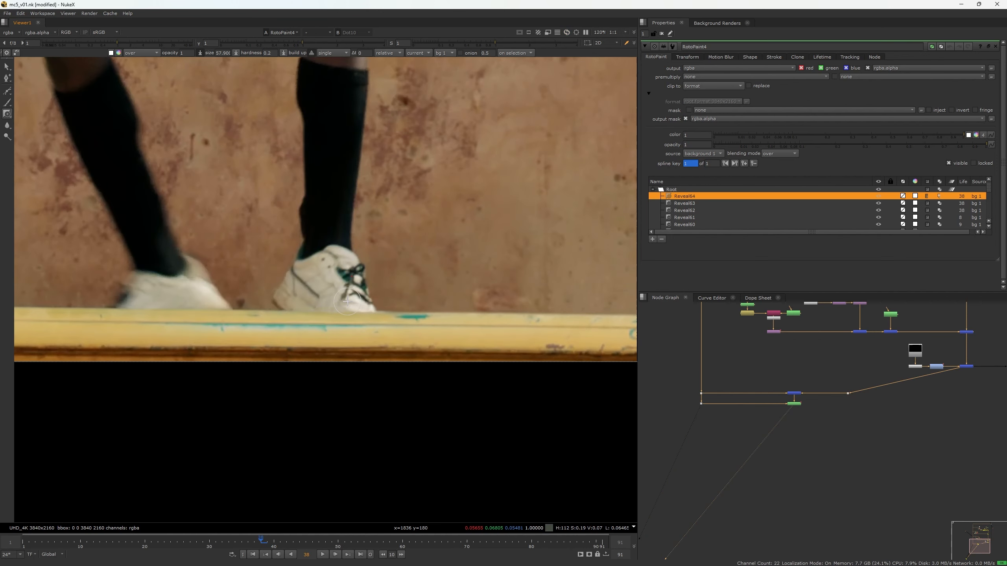
- Reveal the outer edge of the boy's sock and the laces and toe of his shoe at frame 37
{"action": "scroll", "coordinate": [347, 300], "scroll_direction": "up", "scroll_amount": 3}
{"action": "key", "text": "Left"}
{"action": "key", "text": "2"}
{"action": "key", "text": "1"}
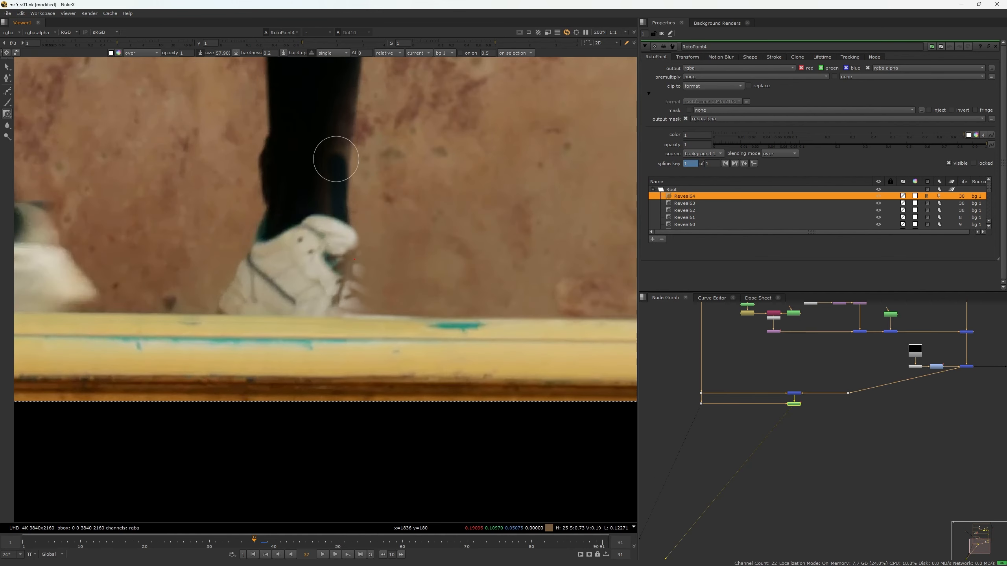
{"action": "left_click", "coordinate": [345, 147]}
{"action": "middle_click_drag", "start_coordinate": [345, 147], "coordinate": [332, 286]}
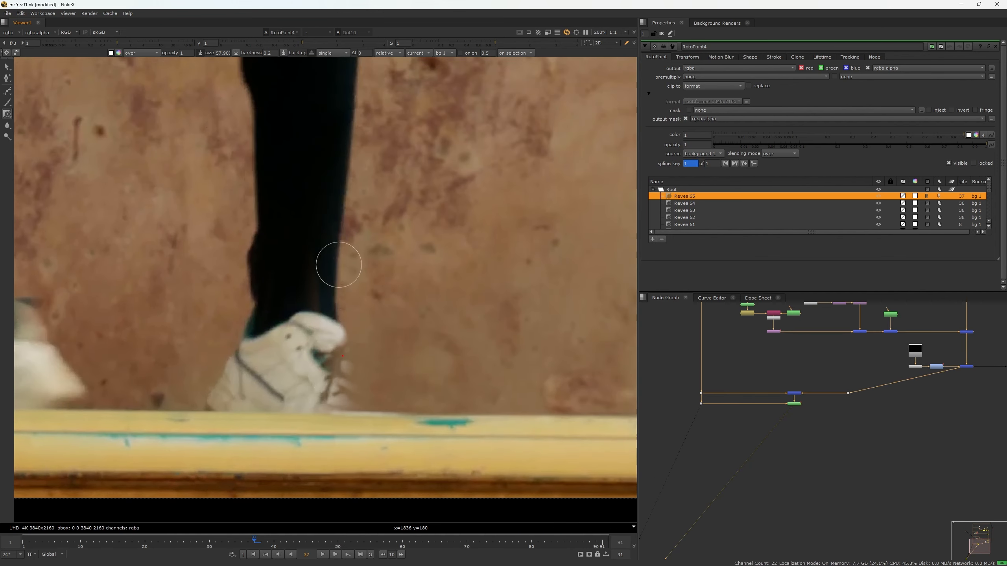
{"action": "left_click_drag", "start_coordinate": [339, 264], "coordinate": [320, 327]}
{"action": "middle_click_drag", "start_coordinate": [317, 263], "coordinate": [319, 133]}
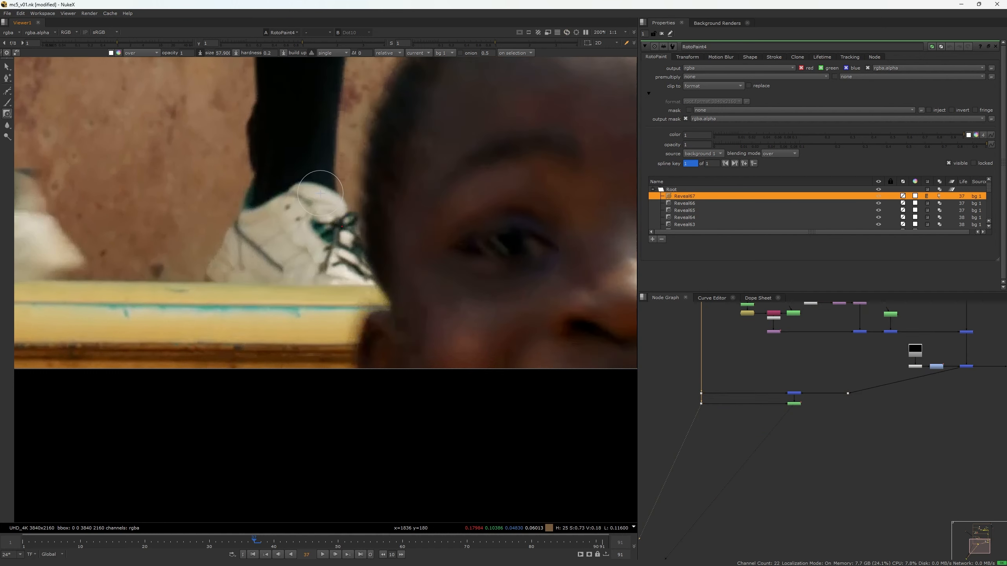
{"action": "left_click_drag", "start_coordinate": [328, 205], "coordinate": [332, 211]}
{"action": "left_click_drag", "start_coordinate": [340, 256], "coordinate": [345, 248]}
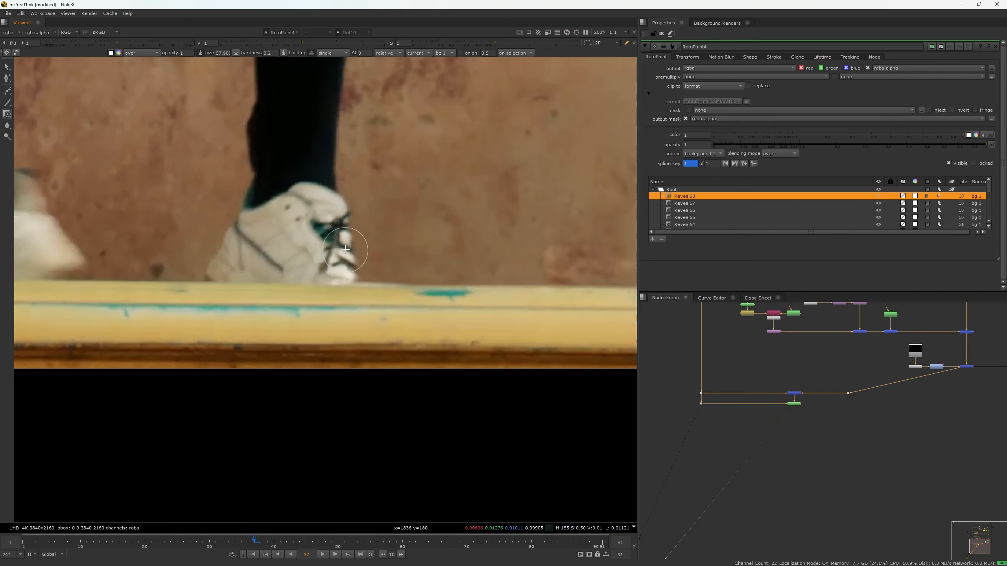
{"action": "left_click_drag", "start_coordinate": [174, 277], "coordinate": [187, 278]}
- Reveal the outer edge of the boy's sock and the front of his shoe at frame 36
{"action": "key", "text": "Left"}
{"action": "scroll", "coordinate": [462, 292], "scroll_direction": "down", "scroll_amount": 3}
{"action": "scroll", "coordinate": [412, 76], "scroll_direction": "up", "scroll_amount": 5}
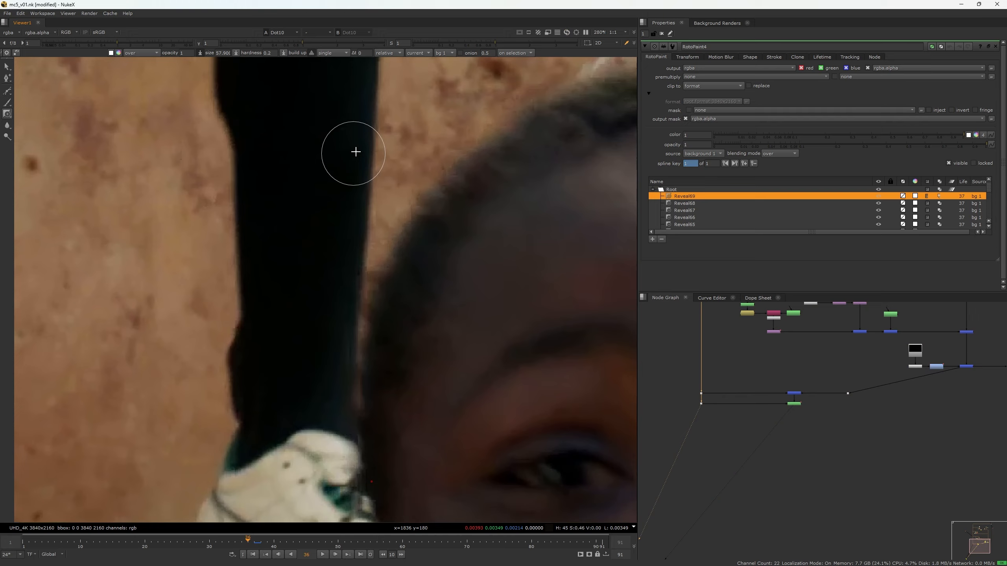
{"action": "left_click_drag", "start_coordinate": [355, 153], "coordinate": [329, 296]}
{"action": "middle_click_drag", "start_coordinate": [328, 145], "coordinate": [329, 101]}
{"action": "middle_click_drag", "start_coordinate": [308, 315], "coordinate": [329, 207]}
{"action": "left_click_drag", "start_coordinate": [337, 233], "coordinate": [342, 371]}
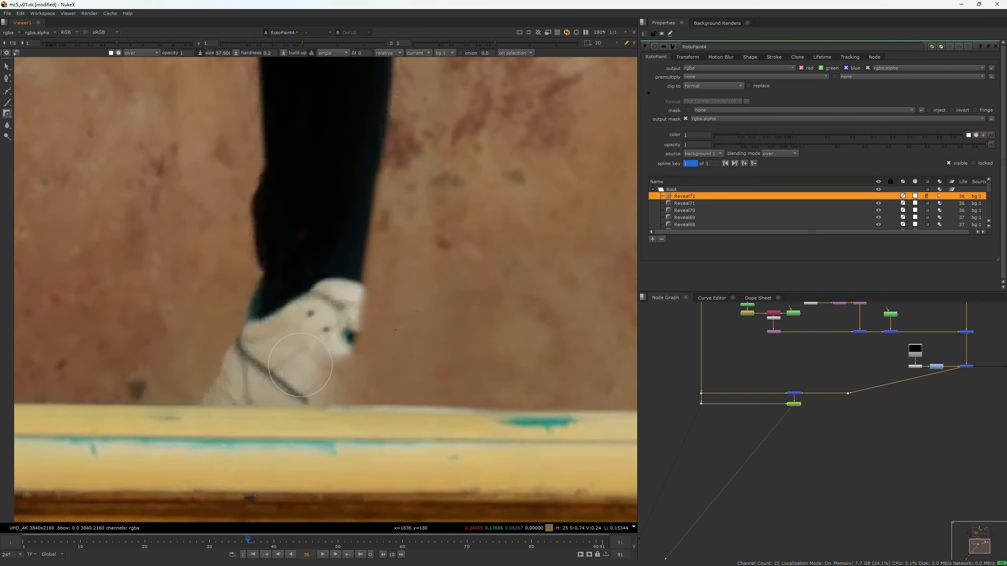
{"action": "middle_click_drag", "start_coordinate": [341, 372], "coordinate": [342, 295]}
- Reveal the outer edge of the boy's sock down to his shoe at frame 35, then fill the gap inside the sock
{"action": "scroll", "coordinate": [235, 334], "scroll_direction": "down", "scroll_amount": 5}
{"action": "key", "text": "Left"}
{"action": "scroll", "coordinate": [304, 234], "scroll_direction": "up", "scroll_amount": 5}
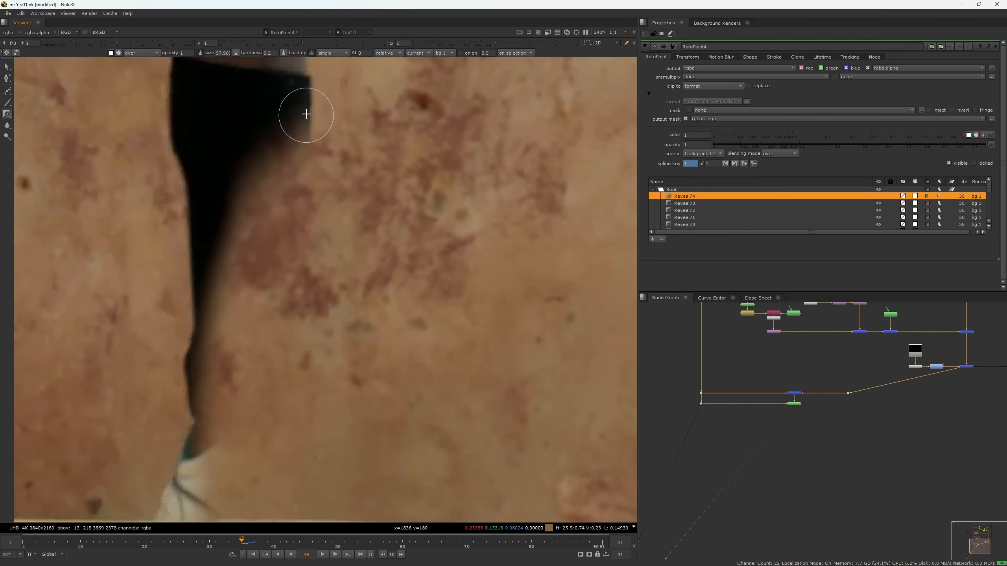
{"action": "left_click_drag", "start_coordinate": [306, 113], "coordinate": [297, 198]}
{"action": "key", "text": "2"}
{"action": "key", "text": "1"}
{"action": "mouse_move", "coordinate": [201, 350]}
{"action": "left_mouse_down"}
{"action": "mouse_move", "coordinate": [281, 190]}
{"action": "mouse_move", "coordinate": [217, 289]}
{"action": "left_mouse_up"}
{"action": "middle_click_drag", "start_coordinate": [248, 261], "coordinate": [318, 80]}
{"action": "left_click_drag", "start_coordinate": [312, 107], "coordinate": [289, 258]}
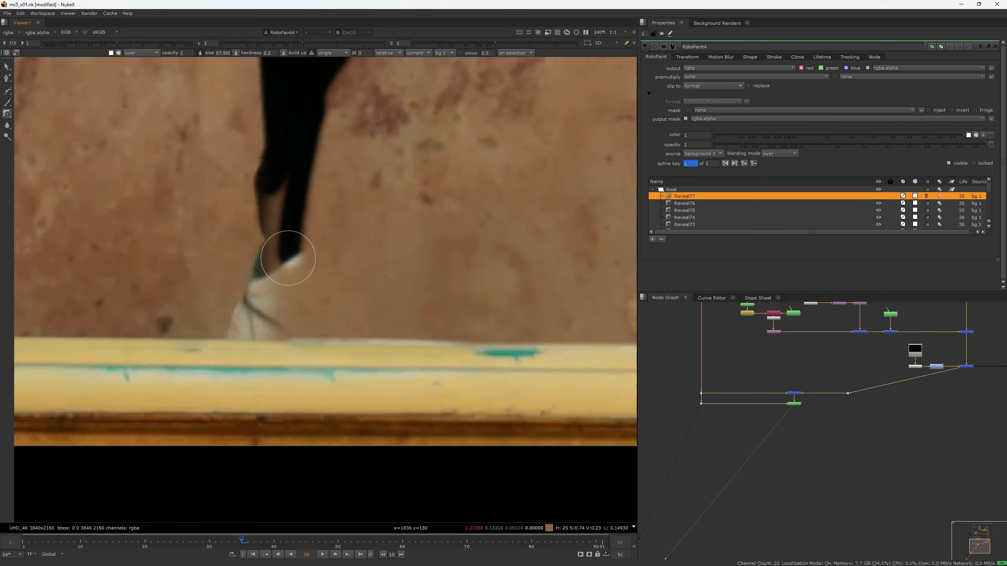
{"action": "left_click_drag", "start_coordinate": [275, 116], "coordinate": [292, 310]}
{"action": "scroll", "coordinate": [274, 321], "scroll_direction": "down", "scroll_amount": 5}
{"action": "key", "text": "2"}
{"action": "key", "text": "1"}
- Reveal the boy's sock and the visible part of his shoe along the foreground head at frame 34
{"action": "key", "text": "Left"}
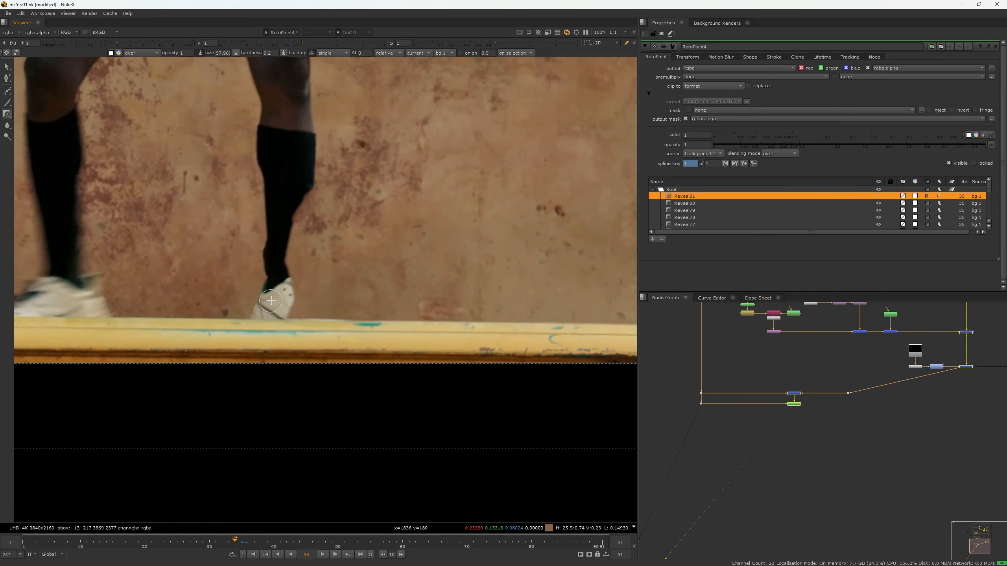
{"action": "scroll", "coordinate": [286, 127], "scroll_direction": "up", "scroll_amount": 4}
{"action": "left_click_drag", "start_coordinate": [329, 92], "coordinate": [333, 232]}
{"action": "middle_click_drag", "start_coordinate": [333, 234], "coordinate": [366, 115]}
{"action": "left_click_drag", "start_coordinate": [366, 114], "coordinate": [311, 207]}
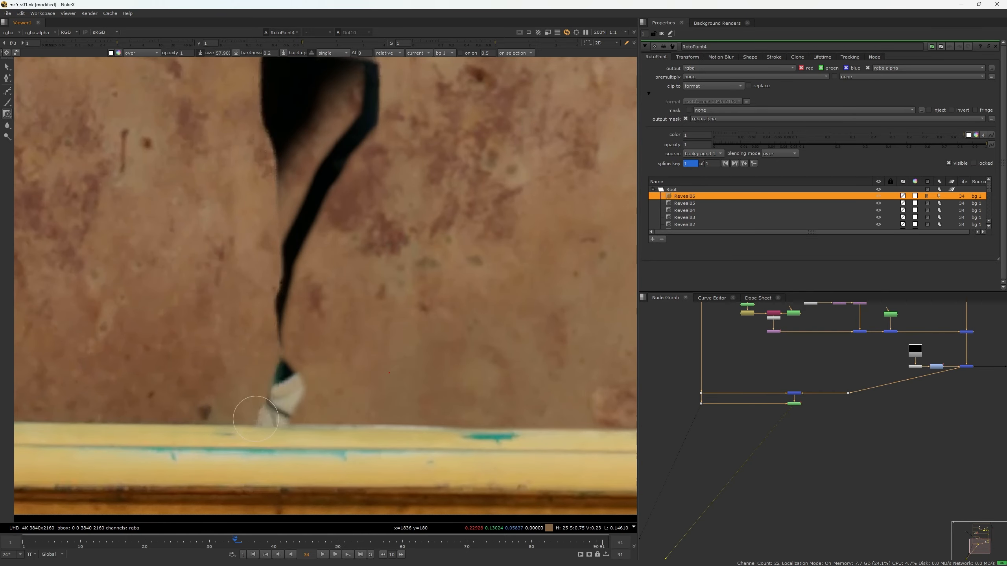
{"action": "middle_click_drag", "start_coordinate": [336, 99], "coordinate": [304, 186]}
{"action": "left_click_drag", "start_coordinate": [328, 136], "coordinate": [274, 278]}
- Reveal the missing part of the boy's sock above the foreground head at frame 33
{"action": "scroll", "coordinate": [274, 292], "scroll_direction": "down", "scroll_amount": 5}
{"action": "key", "text": "Left"}
{"action": "scroll", "coordinate": [260, 333], "scroll_direction": "up", "scroll_amount": 5}
{"action": "key", "text": "2"}
{"action": "key", "text": "1"}
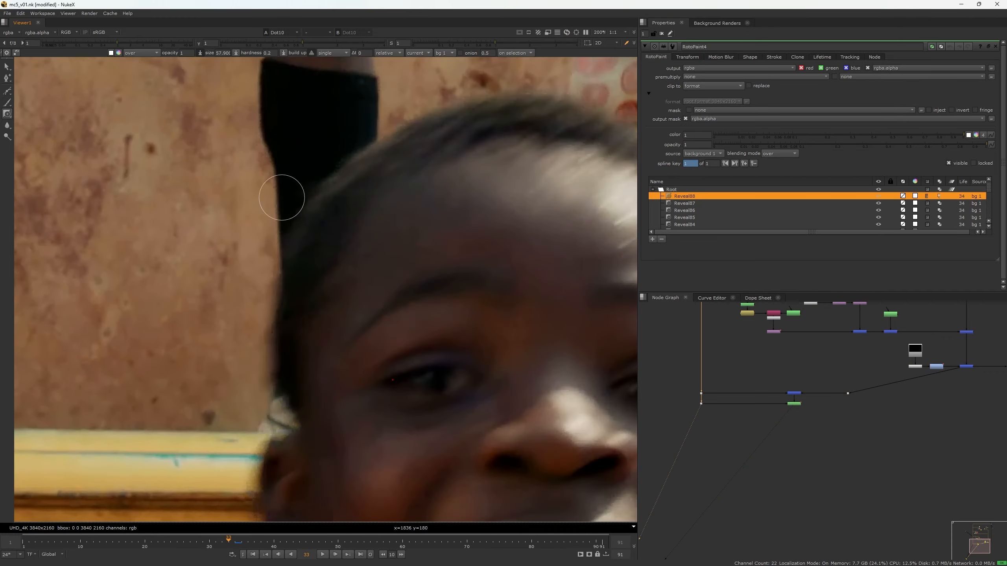
{"action": "mouse_move", "coordinate": [313, 214]}
{"action": "left_mouse_down"}
{"action": "mouse_move", "coordinate": [372, 78]}
{"action": "mouse_move", "coordinate": [281, 202]}
{"action": "left_mouse_up"}
- Reveal the missing part of the boy's sock above the foreground head at frame 32
{"action": "scroll", "coordinate": [279, 204], "scroll_direction": "down", "scroll_amount": 4}
{"action": "key", "text": "Left"}
{"action": "scroll", "coordinate": [289, 190], "scroll_direction": "up", "scroll_amount": 4}
{"action": "key", "text": "2"}
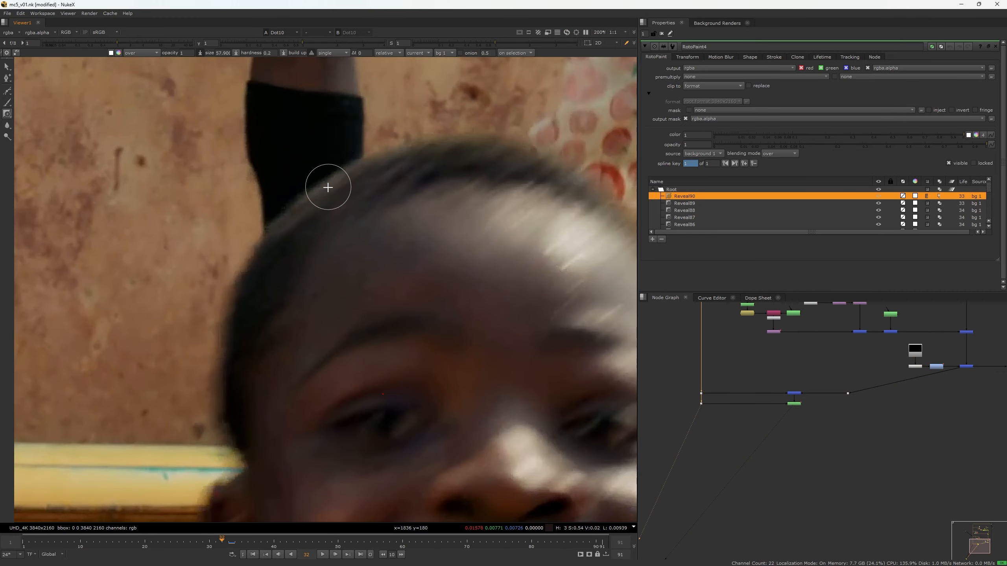
{"action": "key", "text": "1"}
{"action": "left_click_drag", "start_coordinate": [327, 129], "coordinate": [322, 172]}
{"action": "left_click_drag", "start_coordinate": [354, 100], "coordinate": [342, 123]}
- Reveal the lower part of the boy's visible sock at frames 31 and 30
{"action": "key", "text": "Left"}
{"action": "scroll", "coordinate": [313, 180], "scroll_direction": "up", "scroll_amount": 4}
{"action": "mouse_move", "coordinate": [365, 167]}
{"action": "left_mouse_down"}
{"action": "mouse_move", "coordinate": [234, 241]}
{"action": "mouse_move", "coordinate": [225, 214]}
{"action": "left_mouse_up"}
{"action": "key", "text": "Left"}
{"action": "mouse_move", "coordinate": [368, 202]}
{"action": "left_mouse_down"}
{"action": "mouse_move", "coordinate": [356, 218]}
{"action": "mouse_move", "coordinate": [274, 209]}
{"action": "mouse_move", "coordinate": [214, 234]}
{"action": "left_mouse_up"}
{"action": "key", "text": "Left"}
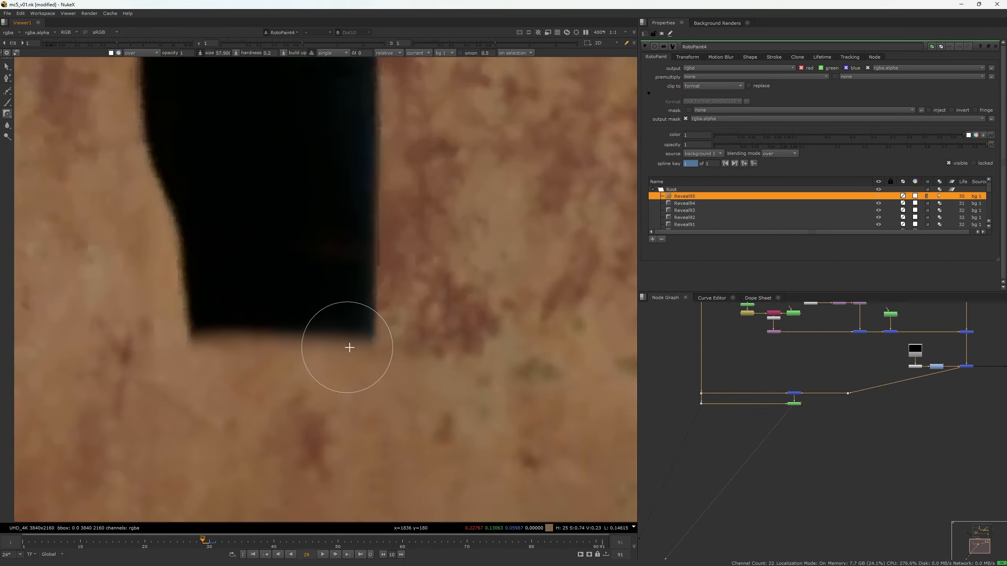
- Step forward through the original plate from frame 29 to frame 51 to examine the boy's leg beside the girl
{"action": "scroll", "coordinate": [363, 343], "scroll_direction": "down", "scroll_amount": 10}
{"action": "key", "text": "2"}
{"action": "key", "text": "Right"}
{"action": "key", "text": "Right"}
{"action": "key", "text": "Right"}
{"action": "key", "text": "Right"}
{"action": "key", "text": "Right"}
{"action": "key", "text": "Right"}
{"action": "key", "text": "Right"}
{"action": "key", "text": "Right"}
{"action": "key", "text": "Right"}
{"action": "key", "text": "Right"}
{"action": "key", "text": "Right"}
{"action": "key", "text": "Right"}
{"action": "key", "text": "Right"}
{"action": "key", "text": "Right"}
{"action": "key", "text": "Right"}
{"action": "key", "text": "Right"}
{"action": "key", "text": "Right"}
{"action": "key", "text": "Right"}
{"action": "key", "text": "Right"}
{"action": "key", "text": "Right"}
- Reveal the outer edge of the boy's sock from the knee down to his shoe at frame 51
{"action": "key", "text": "1"}
{"action": "scroll", "coordinate": [371, 327], "scroll_direction": "up", "scroll_amount": 6}
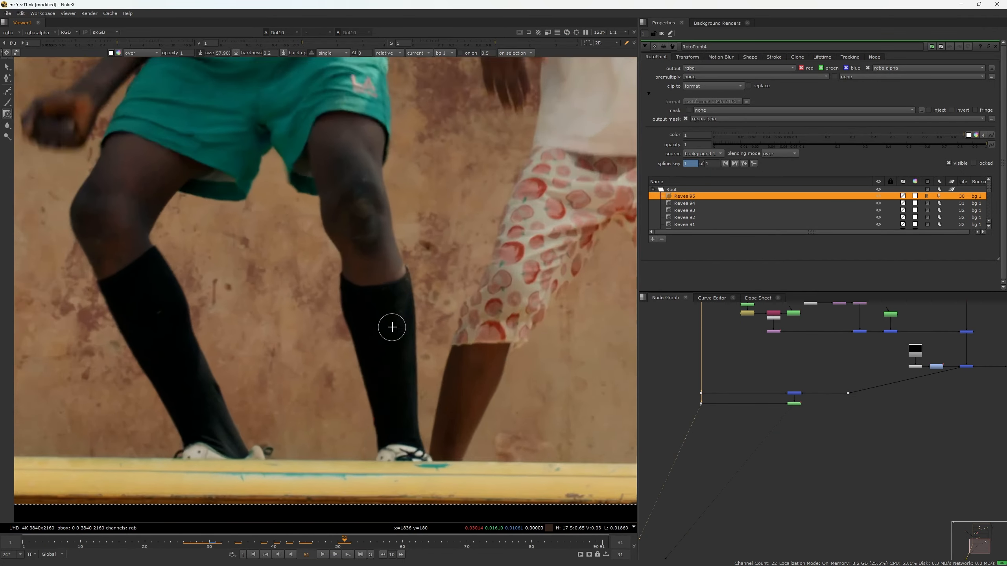
{"action": "scroll", "coordinate": [359, 175], "scroll_direction": "up", "scroll_amount": 2}
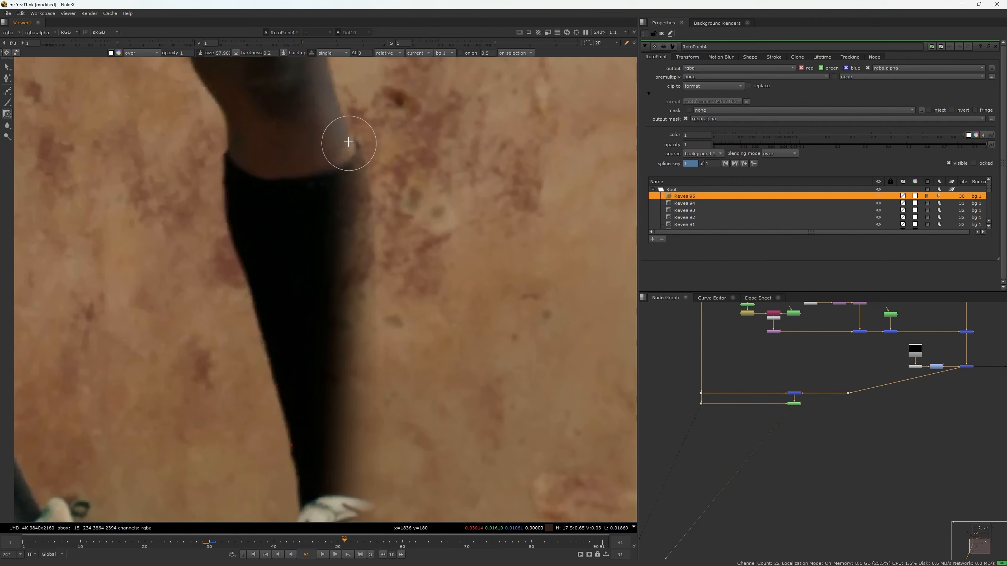
{"action": "left_click", "coordinate": [369, 252]}
{"action": "scroll", "coordinate": [382, 257], "scroll_direction": "down", "scroll_amount": 4}
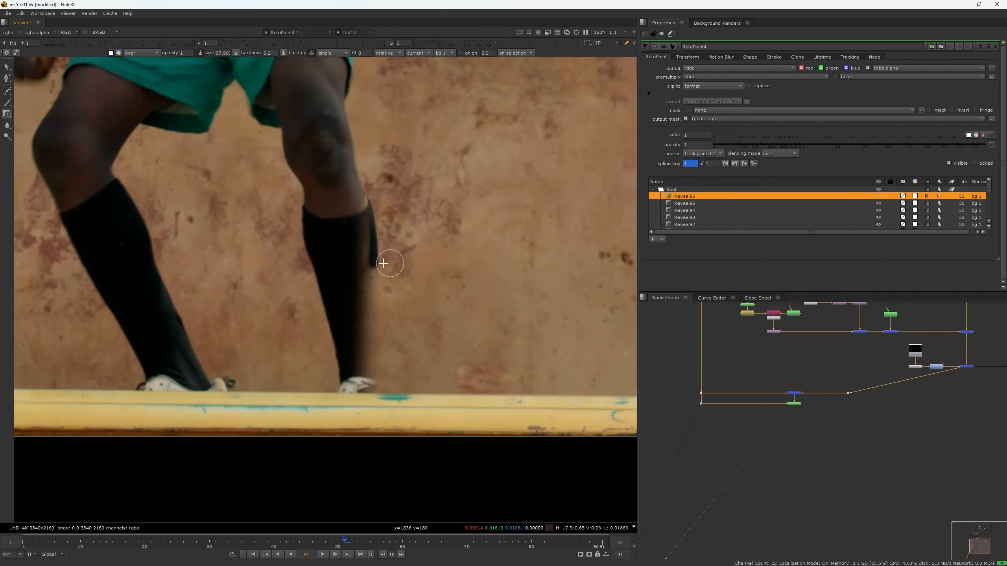
{"action": "scroll", "coordinate": [366, 206], "scroll_direction": "up", "scroll_amount": 2}
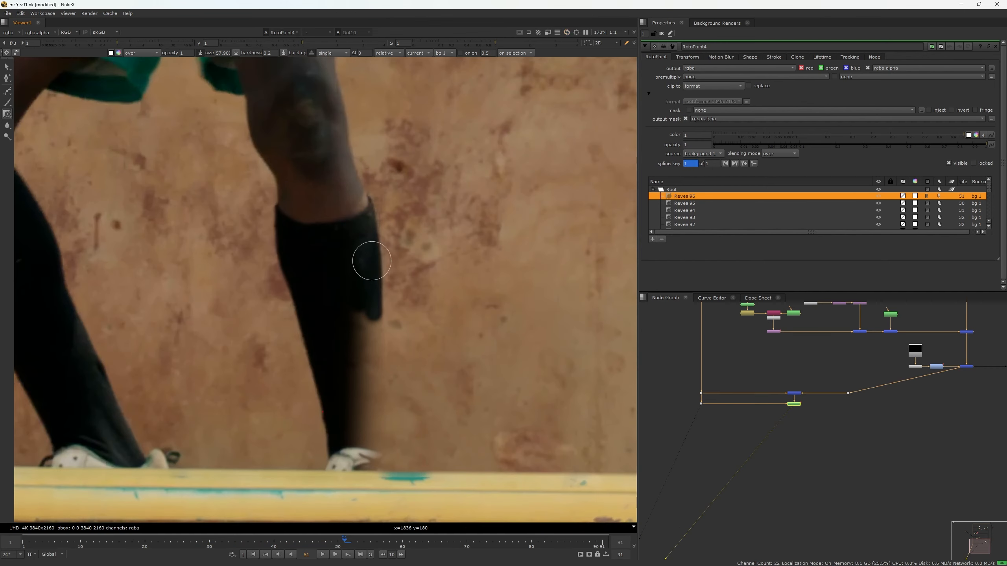
{"action": "left_click", "coordinate": [382, 352]}
{"action": "scroll", "coordinate": [349, 206], "scroll_direction": "down", "scroll_amount": 3}
{"action": "scroll", "coordinate": [349, 255], "scroll_direction": "up", "scroll_amount": 5}
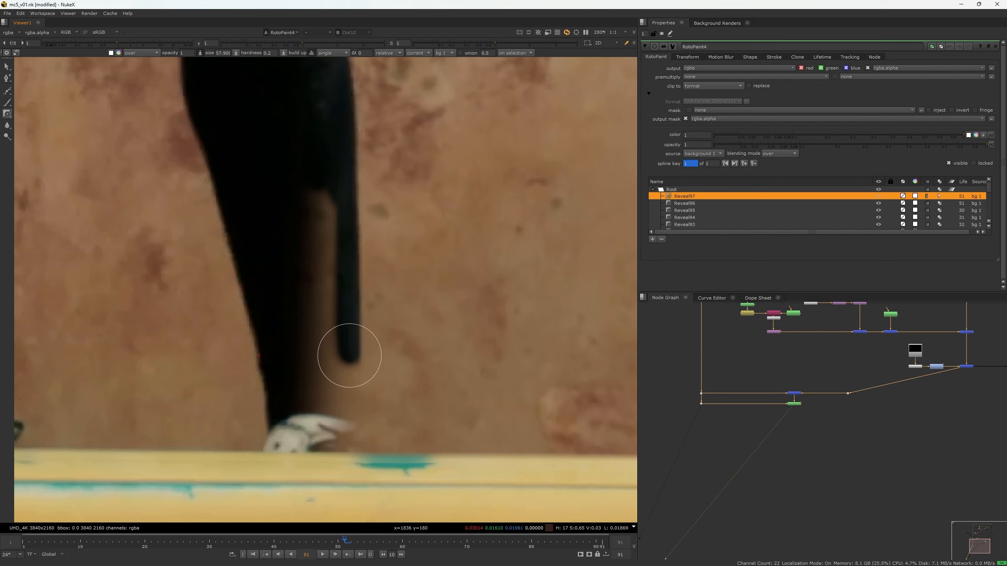
{"action": "left_click_drag", "start_coordinate": [349, 356], "coordinate": [350, 369]}
{"action": "middle_click_drag", "start_coordinate": [345, 329], "coordinate": [333, 171]}
{"action": "key", "text": "2"}
{"action": "key", "text": "1"}
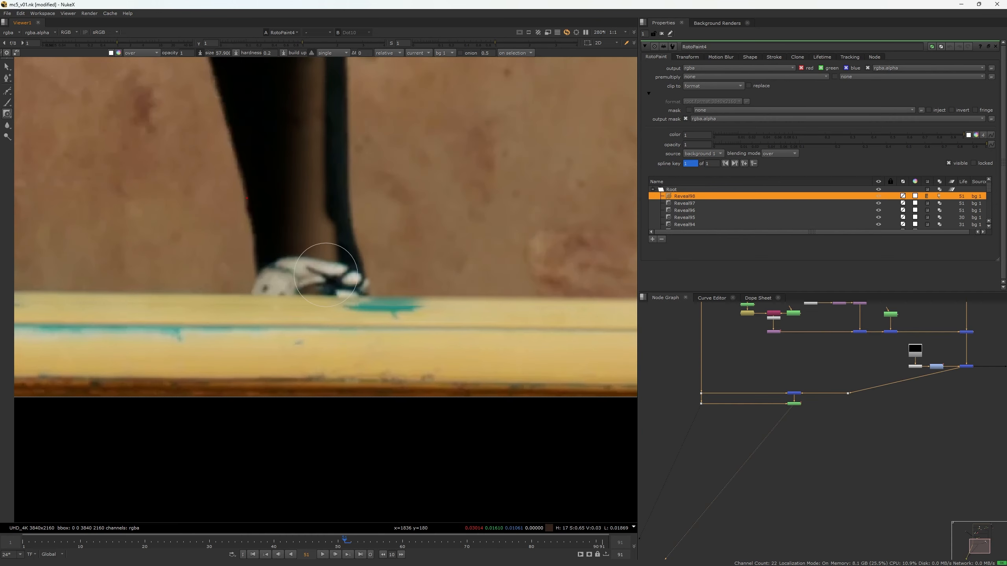
- Fill the gap inside the boy's sock and reveal the remaining shoe details with a smaller brush at frame 51
{"action": "left_click", "coordinate": [316, 123]}
{"action": "middle_click_drag", "start_coordinate": [316, 123], "coordinate": [299, 331]}
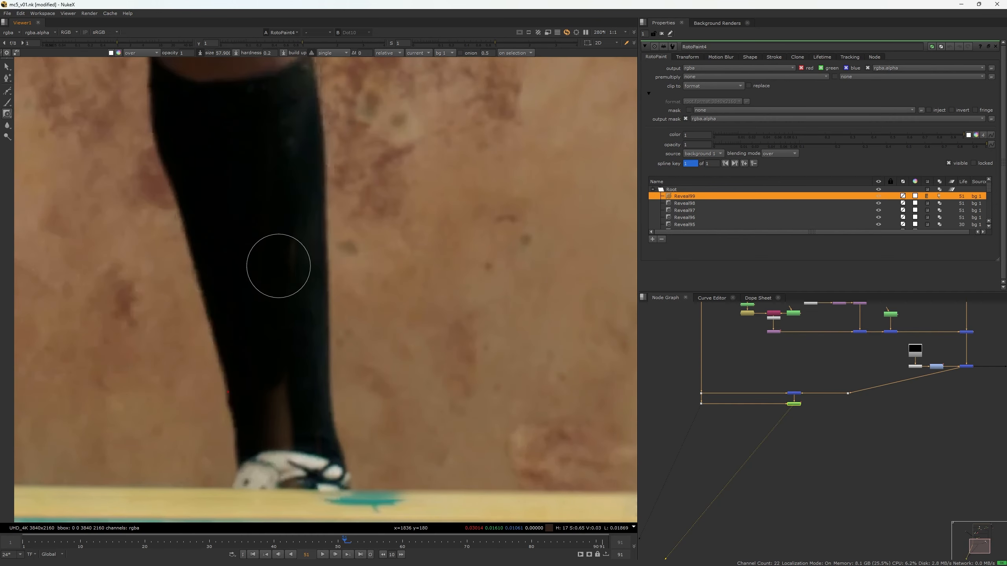
{"action": "middle_click_drag", "start_coordinate": [287, 420], "coordinate": [273, 276]}
{"action": "scroll", "coordinate": [333, 349], "scroll_direction": "up", "scroll_amount": 8}
{"action": "left_click", "coordinate": [333, 350]}
{"action": "scroll", "coordinate": [328, 301], "scroll_direction": "down", "scroll_amount": 10}
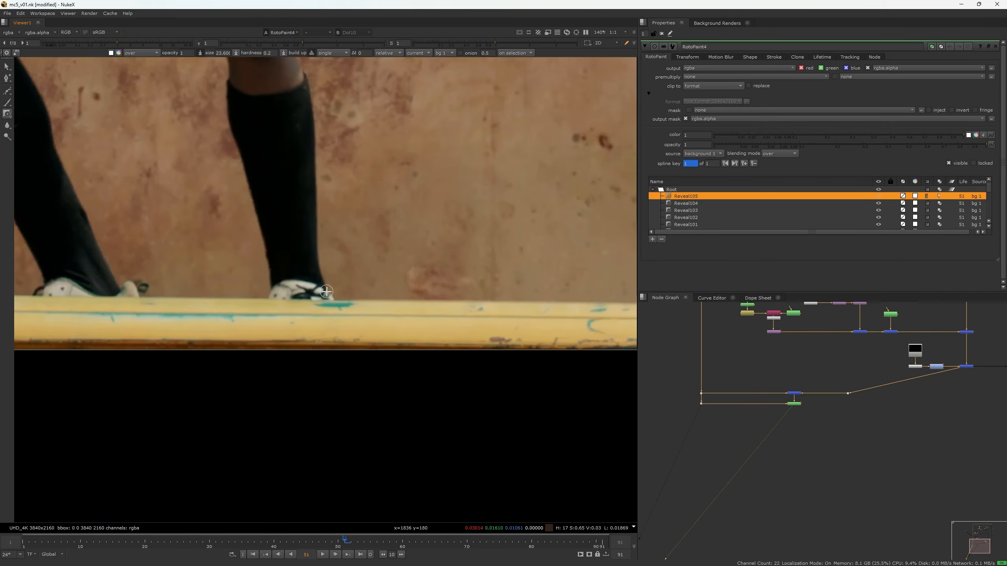
- Reveal the outer edge of the boy's sock and his shoe at frame 52, adjusting the brush size
{"action": "key", "text": "Right"}
{"action": "scroll", "coordinate": [317, 101], "scroll_direction": "up", "scroll_amount": 3}
{"action": "left_click_drag", "start_coordinate": [271, 101], "coordinate": [294, 100], "text": "shift"}
{"action": "scroll", "coordinate": [304, 384], "scroll_direction": "up", "scroll_amount": 6}
{"action": "middle_click_drag", "start_coordinate": [304, 385], "coordinate": [306, 189]}
{"action": "left_click_drag", "start_coordinate": [306, 189], "coordinate": [366, 263]}
{"action": "scroll", "coordinate": [277, 286], "scroll_direction": "down", "scroll_amount": 5}
{"action": "left_click_drag", "start_coordinate": [236, 236], "coordinate": [249, 225], "text": "shift"}
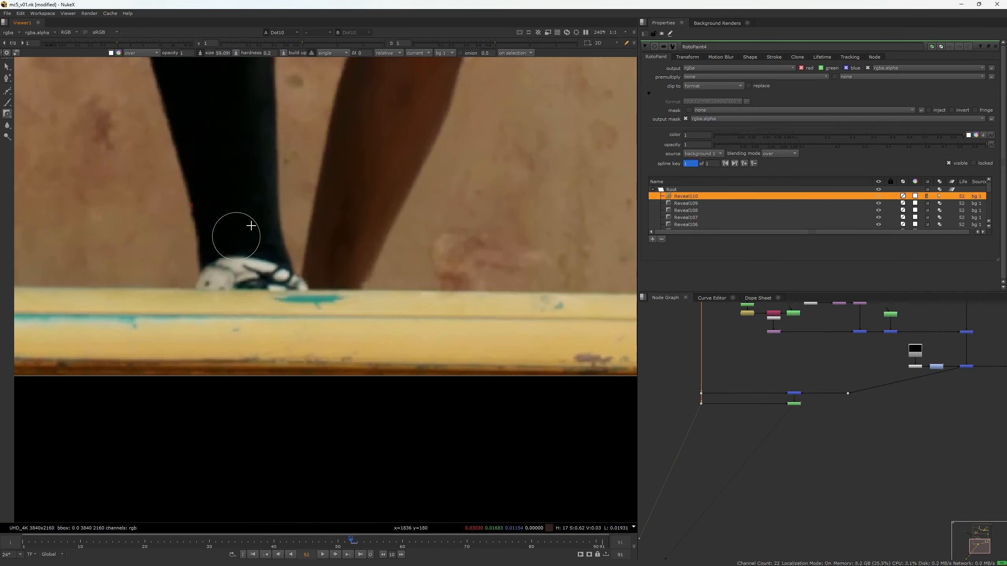
- Reveal the outer edge of the boy's sock and his shoe at frame 53, adjusting the brush size
{"action": "key", "text": "Right"}
{"action": "scroll", "coordinate": [260, 262], "scroll_direction": "down", "scroll_amount": 2}
{"action": "left_click_drag", "start_coordinate": [222, 167], "coordinate": [228, 301]}
{"action": "middle_click_drag", "start_coordinate": [193, 270], "coordinate": [330, 123]}
{"action": "scroll", "coordinate": [331, 124], "scroll_direction": "up", "scroll_amount": 5}
{"action": "mouse_move", "coordinate": [405, 281]}
{"action": "left_mouse_down", "text": "shift"}
{"action": "mouse_move", "coordinate": [386, 281]}
{"action": "mouse_move", "coordinate": [415, 320]}
{"action": "left_mouse_up", "text": "shift"}
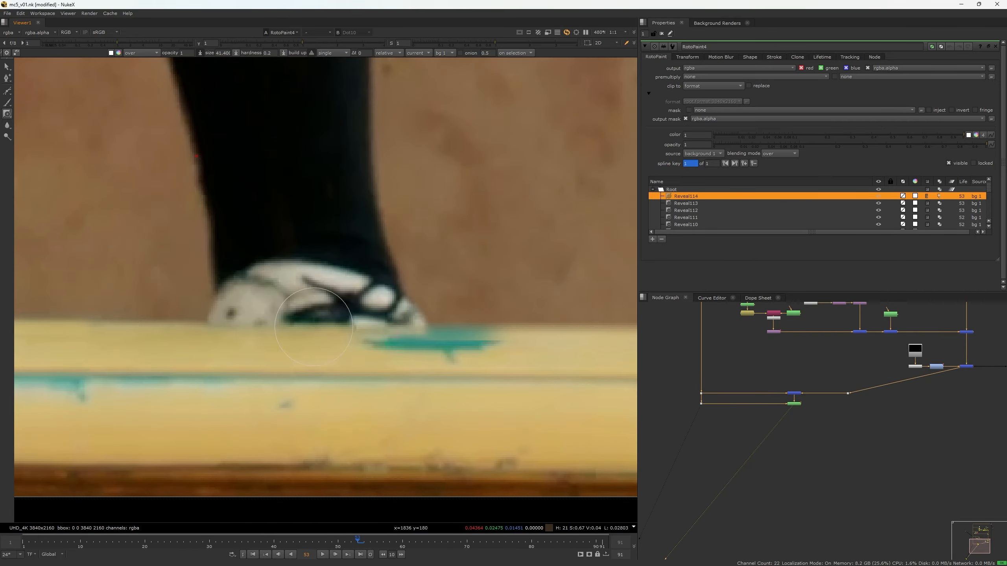
- Reveal the outer edge of the boy's sock and the toe of his shoe at frame 54
{"action": "key", "text": "Right"}
{"action": "middle_click_drag", "start_coordinate": [337, 88], "coordinate": [306, 259]}
{"action": "key", "text": "2"}
{"action": "key", "text": "1"}
{"action": "middle_click_drag", "start_coordinate": [276, 387], "coordinate": [267, 101]}
{"action": "mouse_move", "coordinate": [267, 101]}
{"action": "left_mouse_down"}
{"action": "mouse_move", "coordinate": [277, 301]}
{"action": "mouse_move", "coordinate": [292, 341]}
{"action": "mouse_move", "coordinate": [335, 342]}
{"action": "left_mouse_up"}
- Reveal the outer edge of the boy's sock and shoe frame by frame at frames 55 and 56
{"action": "key", "text": "Right"}
{"action": "scroll", "coordinate": [295, 256], "scroll_direction": "down", "scroll_amount": 5}
{"action": "scroll", "coordinate": [294, 256], "scroll_direction": "up", "scroll_amount": 4}
{"action": "key", "text": "Right"}
{"action": "scroll", "coordinate": [305, 171], "scroll_direction": "up", "scroll_amount": 4}
{"action": "left_click_drag", "start_coordinate": [276, 249], "coordinate": [296, 369]}
- Reveal the remaining edge of the boy's lower leg and shoe frame by frame from 57 to 59
{"action": "key", "text": "Right"}
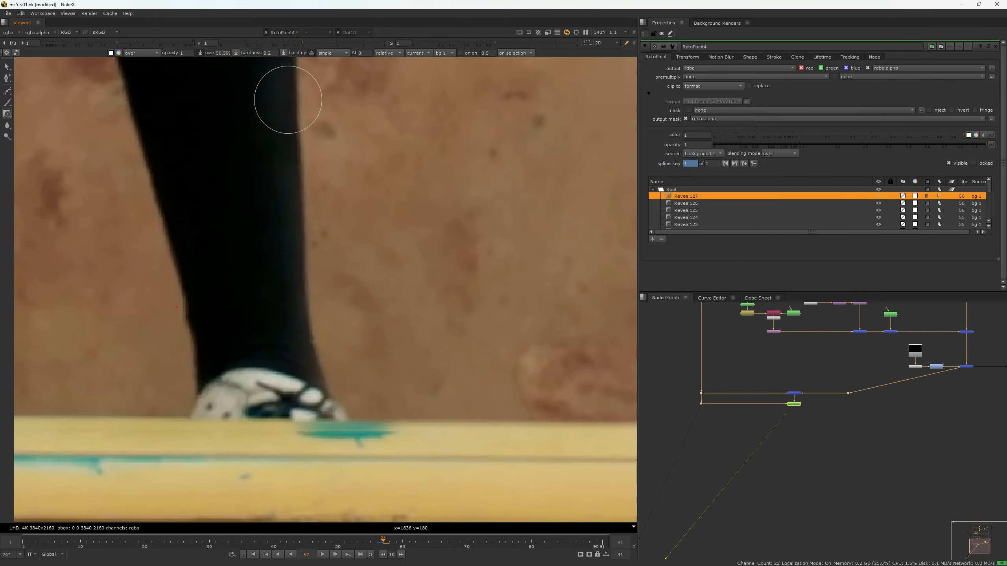
{"action": "scroll", "coordinate": [351, 330], "scroll_direction": "down", "scroll_amount": 5}
{"action": "key", "text": "Right"}
{"action": "key", "text": "2"}
{"action": "key", "text": "1"}
{"action": "left_click_drag", "start_coordinate": [352, 330], "coordinate": [357, 381]}
{"action": "key", "text": "Right"}
{"action": "left_click_drag", "start_coordinate": [349, 333], "coordinate": [361, 380]}
{"action": "key", "text": "Right"}
- Play back the sequence in a wider framing to review the boy's restored leg and shoe
{"action": "scroll", "coordinate": [382, 312], "scroll_direction": "down", "scroll_amount": 6}
{"action": "key", "text": "l"}
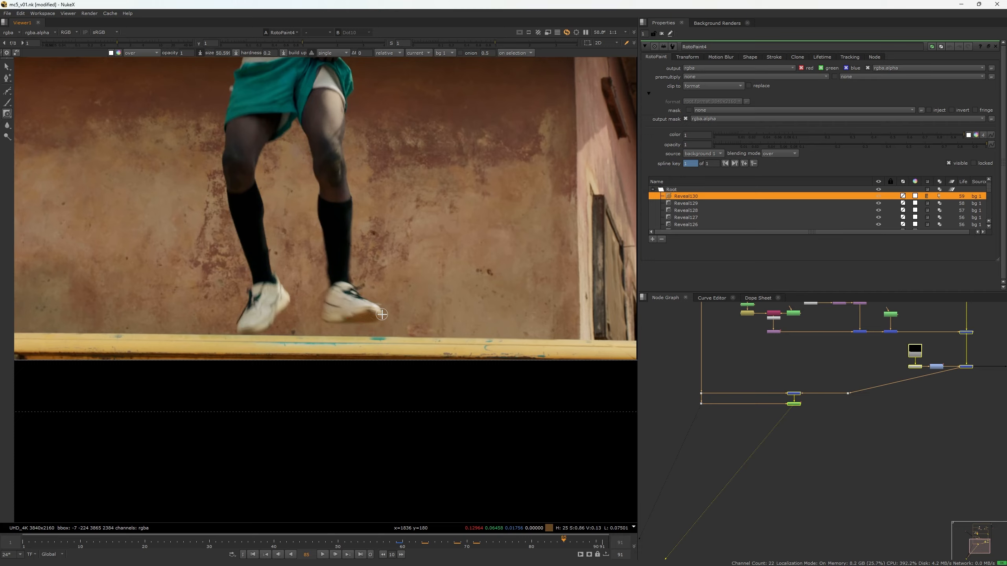
{"action": "middle_click_drag", "start_coordinate": [440, 261], "coordinate": [499, 380]}
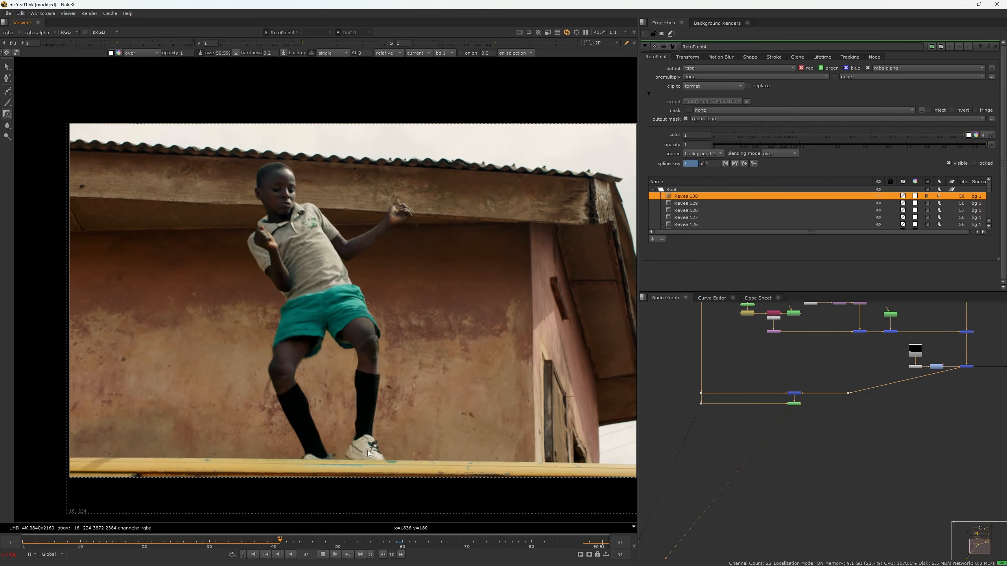
- Stop playback and reveal the outer edge of the boy's lower leg, sock and shoe from the plate
{"action": "key", "text": "k"}
{"action": "scroll", "coordinate": [392, 432], "scroll_direction": "up", "scroll_amount": 8}
{"action": "left_click_drag", "start_coordinate": [352, 173], "coordinate": [348, 357]}
{"action": "middle_click_drag", "start_coordinate": [319, 319], "coordinate": [335, 185]}
{"action": "scroll", "coordinate": [345, 369], "scroll_direction": "up", "scroll_amount": 4}
{"action": "left_click_drag", "start_coordinate": [335, 185], "coordinate": [349, 369]}
{"action": "scroll", "coordinate": [337, 396], "scroll_direction": "up", "scroll_amount": 6}
{"action": "mouse_move", "coordinate": [405, 346]}
{"action": "left_mouse_down", "text": "shift"}
{"action": "mouse_move", "coordinate": [369, 366]}
{"action": "mouse_move", "coordinate": [449, 366]}
{"action": "left_mouse_up", "text": "shift"}
{"action": "scroll", "coordinate": [449, 367], "scroll_direction": "down", "scroll_amount": 2}
{"action": "scroll", "coordinate": [397, 349], "scroll_direction": "down", "scroll_amount": 8}
- Reveal the outer edge of the boy's sock and shoe at frame 49
{"action": "key", "text": "Left"}
{"action": "scroll", "coordinate": [294, 310], "scroll_direction": "up", "scroll_amount": 6}
{"action": "mouse_move", "coordinate": [244, 326]}
{"action": "left_mouse_down", "text": "shift"}
{"action": "mouse_move", "coordinate": [289, 301]}
{"action": "mouse_move", "coordinate": [338, 117]}
{"action": "mouse_move", "coordinate": [339, 447]}
{"action": "left_mouse_up", "text": "shift"}
{"action": "key", "text": "2"}
{"action": "key", "text": "1"}
{"action": "middle_click_drag", "start_coordinate": [293, 456], "coordinate": [326, 206]}
{"action": "scroll", "coordinate": [325, 238], "scroll_direction": "down", "scroll_amount": 5}
- Reveal the edge of the boy's sock down to the shoe at frame 48
{"action": "key", "text": "Left"}
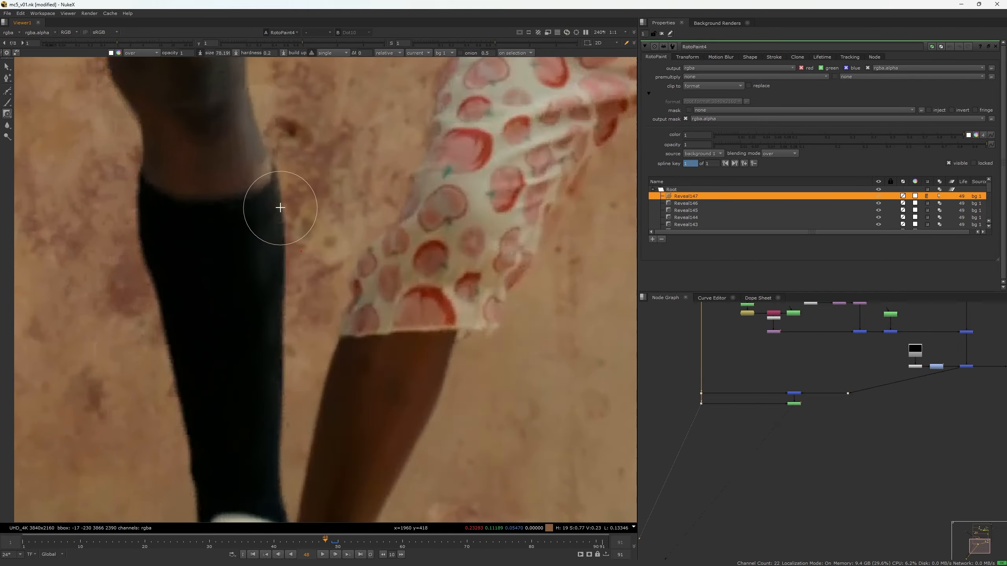
{"action": "scroll", "coordinate": [279, 206], "scroll_direction": "up", "scroll_amount": 5}
{"action": "left_click_drag", "start_coordinate": [300, 151], "coordinate": [244, 369]}
{"action": "middle_click_drag", "start_coordinate": [244, 369], "coordinate": [241, 203]}
{"action": "left_click_drag", "start_coordinate": [241, 218], "coordinate": [222, 218], "text": "shift"}
{"action": "scroll", "coordinate": [328, 303], "scroll_direction": "up", "scroll_amount": 4}
{"action": "scroll", "coordinate": [262, 348], "scroll_direction": "down", "scroll_amount": 8}
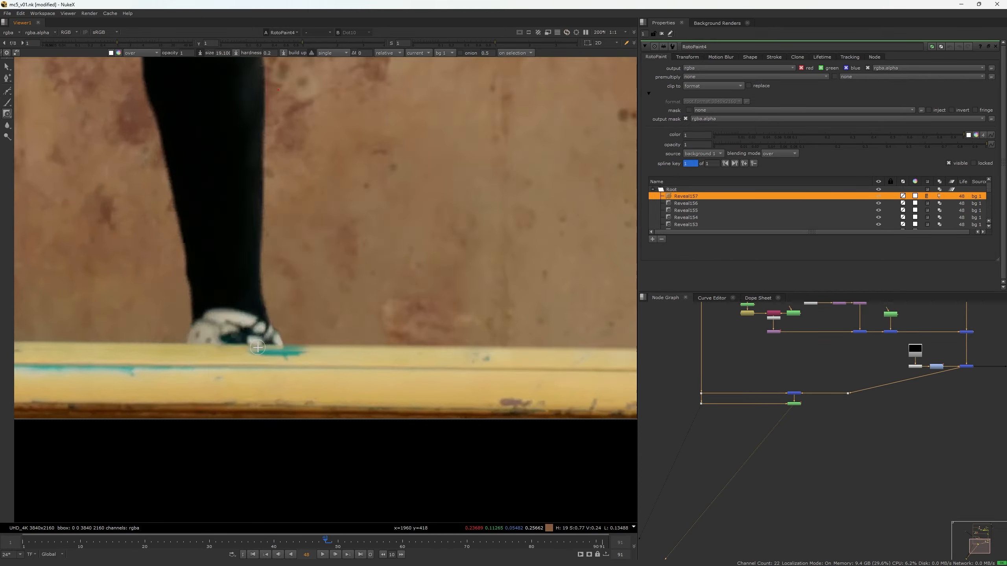
- Reveal the outer edge of the boy's sock and the front of his shoe at frame 47
{"action": "key", "text": "Left"}
{"action": "middle_click_drag", "start_coordinate": [258, 158], "coordinate": [254, 278]}
{"action": "scroll", "coordinate": [253, 238], "scroll_direction": "up", "scroll_amount": 4}
{"action": "left_click_drag", "start_coordinate": [242, 496], "coordinate": [234, 376]}
{"action": "middle_click_drag", "start_coordinate": [246, 491], "coordinate": [246, 119]}
{"action": "scroll", "coordinate": [296, 281], "scroll_direction": "up", "scroll_amount": 4}
{"action": "left_click_drag", "start_coordinate": [380, 254], "coordinate": [404, 290]}
{"action": "scroll", "coordinate": [297, 281], "scroll_direction": "down", "scroll_amount": 4}
- Reveal the shoe and the outer edge of the boy's sock at frame 46, comparing with the plate
{"action": "key", "text": "Left"}
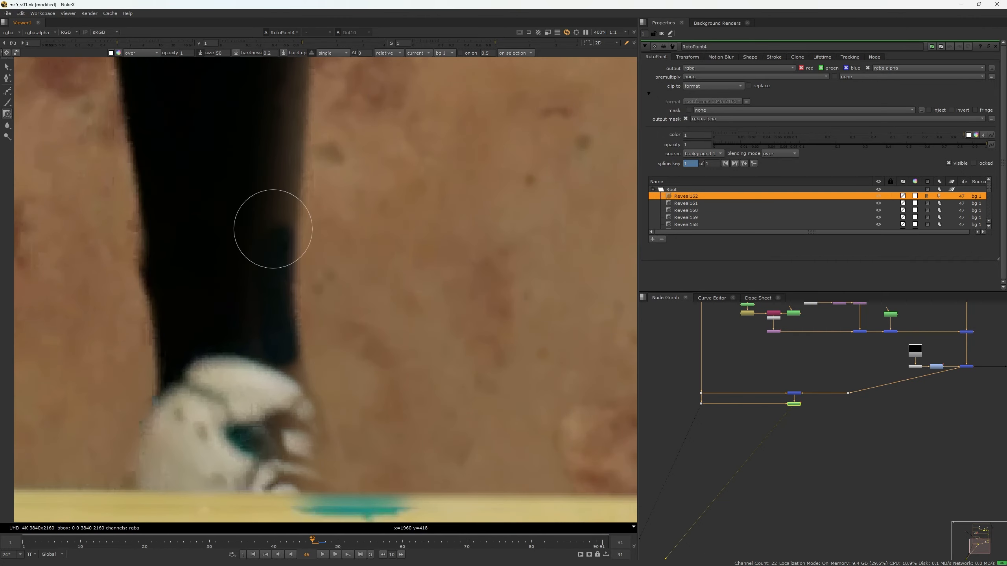
{"action": "middle_click_drag", "start_coordinate": [278, 416], "coordinate": [282, 215]}
{"action": "scroll", "coordinate": [298, 277], "scroll_direction": "up", "scroll_amount": 4}
{"action": "key", "text": "2"}
{"action": "key", "text": "1"}
{"action": "left_click_drag", "start_coordinate": [448, 333], "coordinate": [409, 258]}
{"action": "scroll", "coordinate": [397, 254], "scroll_direction": "down", "scroll_amount": 3}
{"action": "middle_click_drag", "start_coordinate": [285, 182], "coordinate": [276, 362]}
{"action": "left_click_drag", "start_coordinate": [276, 362], "coordinate": [285, 159]}
{"action": "scroll", "coordinate": [281, 331], "scroll_direction": "down", "scroll_amount": 8}
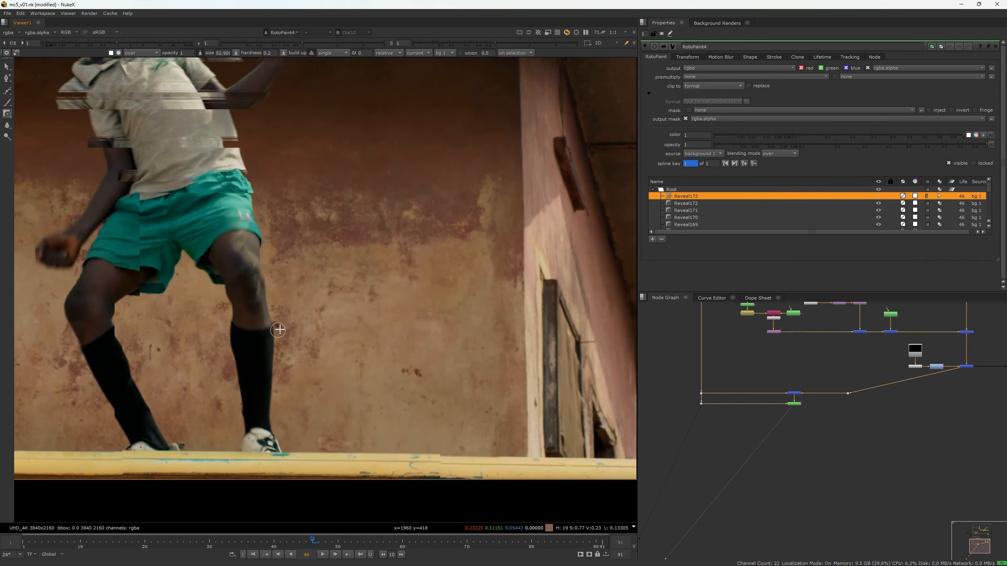
- Reveal the boy's sock edge and the whole shoe down to the beam at frame 45
{"action": "key", "text": "Left"}
{"action": "scroll", "coordinate": [279, 448], "scroll_direction": "up", "scroll_amount": 8}
{"action": "middle_click_drag", "start_coordinate": [282, 344], "coordinate": [264, 239]}
{"action": "mouse_move", "coordinate": [296, 289]}
{"action": "left_mouse_down", "text": "shift"}
{"action": "mouse_move", "coordinate": [313, 289]}
{"action": "mouse_move", "coordinate": [341, 337]}
{"action": "left_mouse_up", "text": "shift"}
{"action": "scroll", "coordinate": [342, 337], "scroll_direction": "down", "scroll_amount": 3}
{"action": "middle_click_drag", "start_coordinate": [277, 317], "coordinate": [388, 293]}
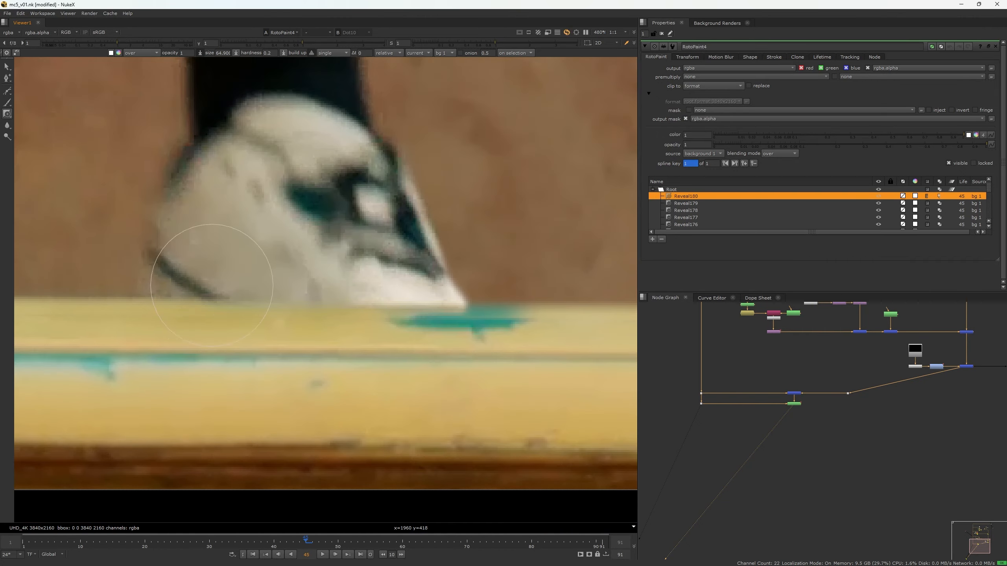
{"action": "left_click_drag", "start_coordinate": [213, 282], "coordinate": [238, 289]}
{"action": "scroll", "coordinate": [310, 294], "scroll_direction": "down", "scroll_amount": 4}
- Reveal the front and toe of the boy's shoe at frame 44
{"action": "key", "text": "Left"}
{"action": "left_click_drag", "start_coordinate": [311, 294], "coordinate": [352, 292]}
{"action": "scroll", "coordinate": [386, 293], "scroll_direction": "up", "scroll_amount": 7}
{"action": "left_click_drag", "start_coordinate": [385, 293], "coordinate": [435, 375]}
{"action": "left_click_drag", "start_coordinate": [440, 305], "coordinate": [368, 289]}
{"action": "scroll", "coordinate": [262, 310], "scroll_direction": "down", "scroll_amount": 8}
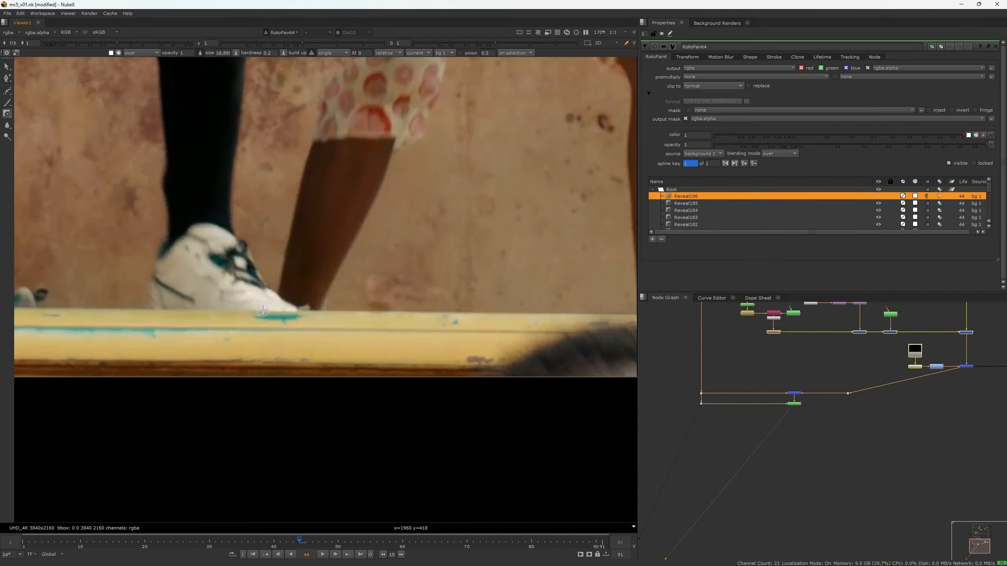
- Reveal the front and toe of the boy's shoe frame by frame at frames 43 and 42
{"action": "key", "text": "Left"}
{"action": "scroll", "coordinate": [261, 299], "scroll_direction": "up", "scroll_amount": 3}
{"action": "left_click_drag", "start_coordinate": [253, 273], "coordinate": [341, 308]}
{"action": "middle_click_drag", "start_coordinate": [117, 308], "coordinate": [288, 310]}
{"action": "key", "text": "Left"}
{"action": "middle_click_drag", "start_coordinate": [432, 270], "coordinate": [342, 296]}
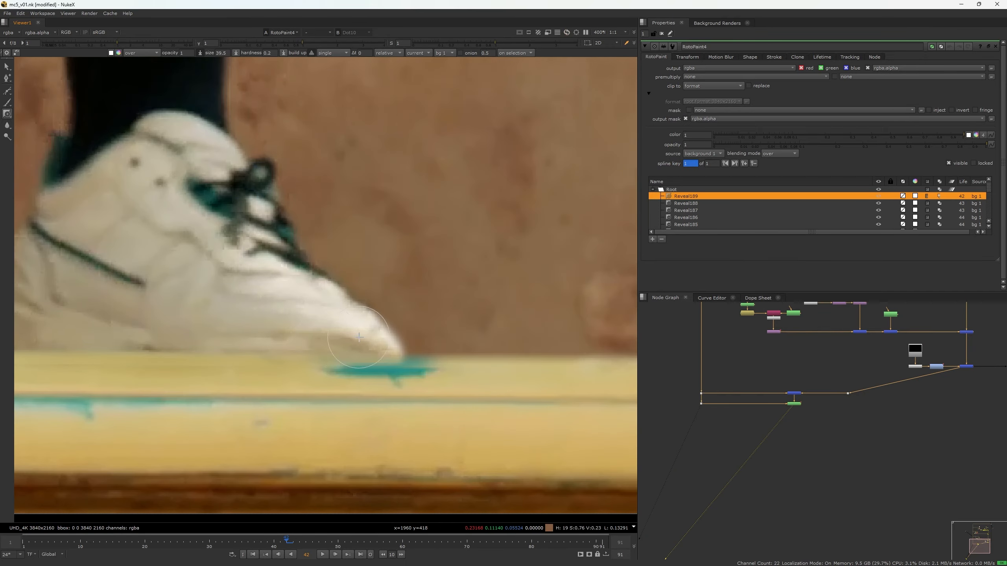
{"action": "left_click_drag", "start_coordinate": [359, 337], "coordinate": [380, 345]}
{"action": "scroll", "coordinate": [366, 286], "scroll_direction": "down", "scroll_amount": 3}
- Reveal the toe of the boy's shoe at frame 41 and compare it with frame 42
{"action": "key", "text": "Left"}
{"action": "scroll", "coordinate": [428, 396], "scroll_direction": "up", "scroll_amount": 5}
{"action": "left_click_drag", "start_coordinate": [420, 381], "coordinate": [440, 400]}
{"action": "scroll", "coordinate": [381, 404], "scroll_direction": "down", "scroll_amount": 6}
{"action": "scroll", "coordinate": [322, 399], "scroll_direction": "down", "scroll_amount": 3}
{"action": "key", "text": "Right"}
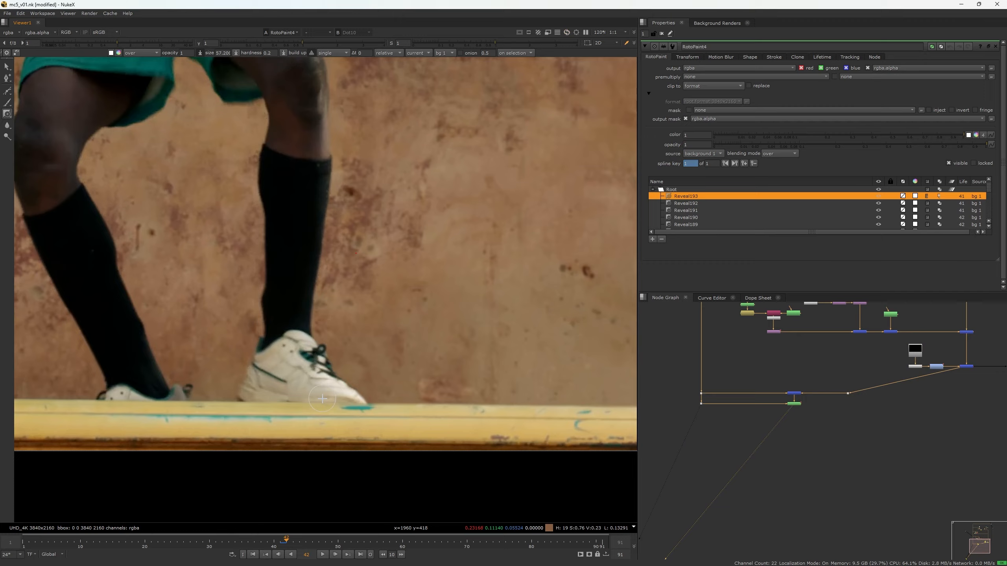
{"action": "scroll", "coordinate": [322, 398], "scroll_direction": "up", "scroll_amount": 5}
- Reveal the toe of the boy's shoe frame by frame from 40 back to 38
{"action": "key", "text": "Left"}
{"action": "key", "text": "Left"}
{"action": "key", "text": "Left"}
{"action": "key", "text": "2"}
{"action": "key", "text": "1"}
{"action": "left_click_drag", "start_coordinate": [301, 357], "coordinate": [337, 397]}
{"action": "key", "text": "Left"}
- Check the plate at frame 37 and examine the merge outputs that rebuild the wall and beam
{"action": "key", "text": "Left"}
{"action": "key", "text": "2"}
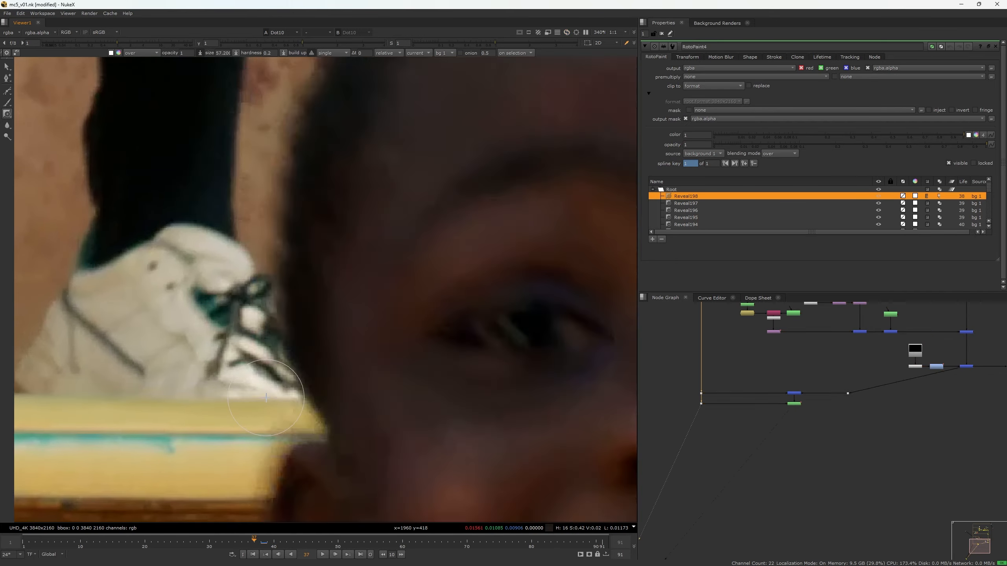
{"action": "scroll", "coordinate": [266, 398], "scroll_direction": "down", "scroll_amount": 10}
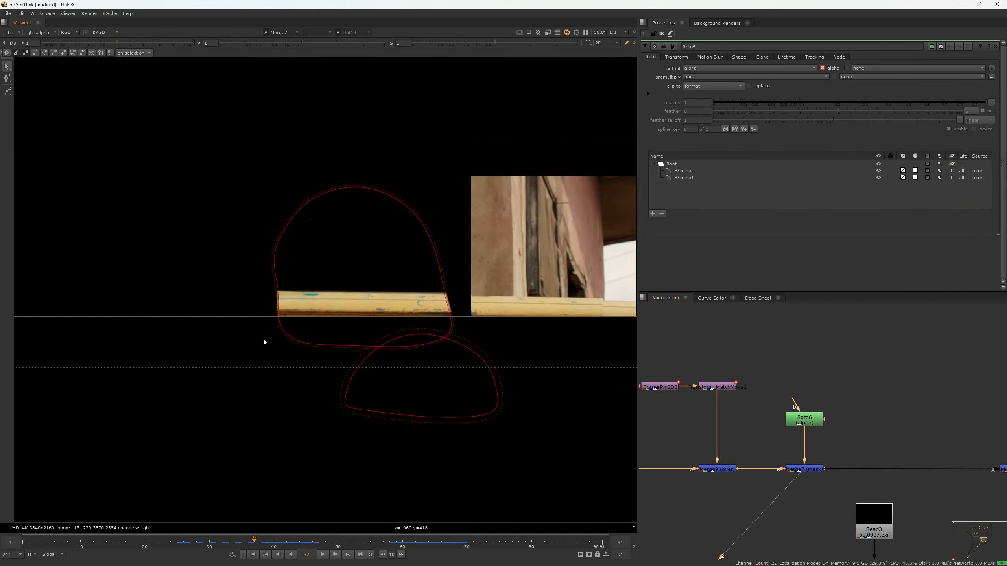
{"action": "scroll", "coordinate": [263, 339], "scroll_direction": "up", "scroll_amount": 3}
{"action": "scroll", "coordinate": [775, 416], "scroll_direction": "up", "scroll_amount": 3}
{"action": "left_click_drag", "start_coordinate": [879, 456], "coordinate": [805, 505]}
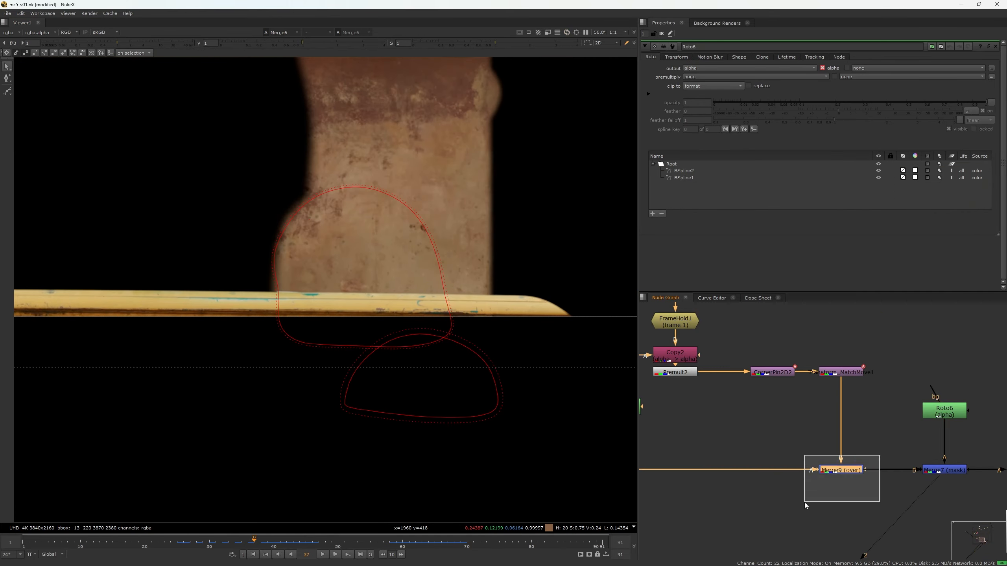
{"action": "key", "text": "2"}
{"action": "scroll", "coordinate": [817, 419], "scroll_direction": "down", "scroll_amount": 6}
{"action": "key", "text": "1"}
- Examine the beam patch stage by stage through its Copy, Premult and Blur nodes, up to Premult4
{"action": "scroll", "coordinate": [818, 427], "scroll_direction": "up", "scroll_amount": 5}
{"action": "left_click", "coordinate": [794, 362]}
{"action": "key", "text": "1"}
{"action": "left_click", "coordinate": [790, 366]}
{"action": "key", "text": "2"}
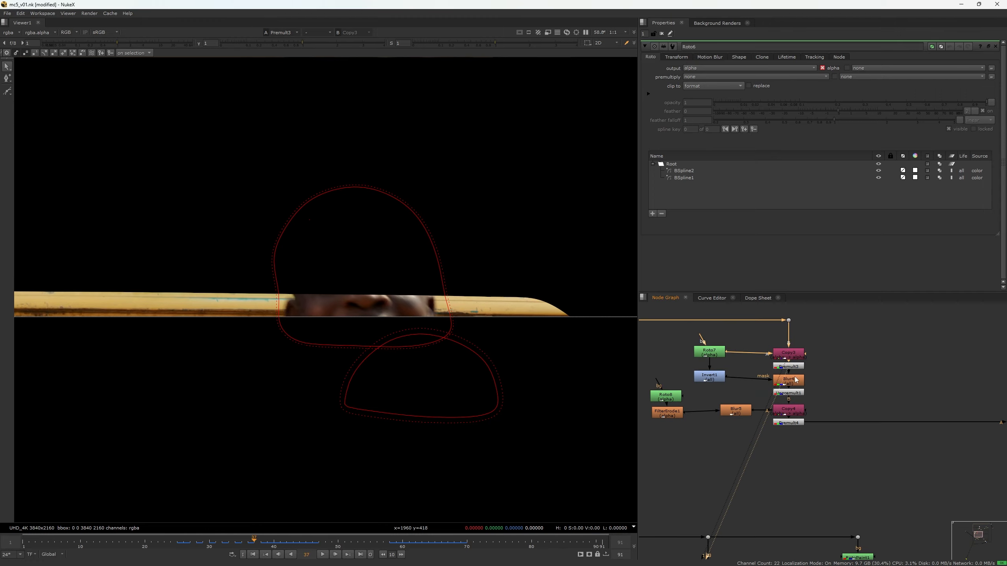
{"action": "left_click", "coordinate": [792, 393]}
{"action": "key", "text": "2"}
{"action": "scroll", "coordinate": [346, 295], "scroll_direction": "up", "scroll_amount": 6}
{"action": "left_click", "coordinate": [847, 427]}
{"action": "key", "text": "2"}
{"action": "scroll", "coordinate": [834, 436], "scroll_direction": "down", "scroll_amount": 5}
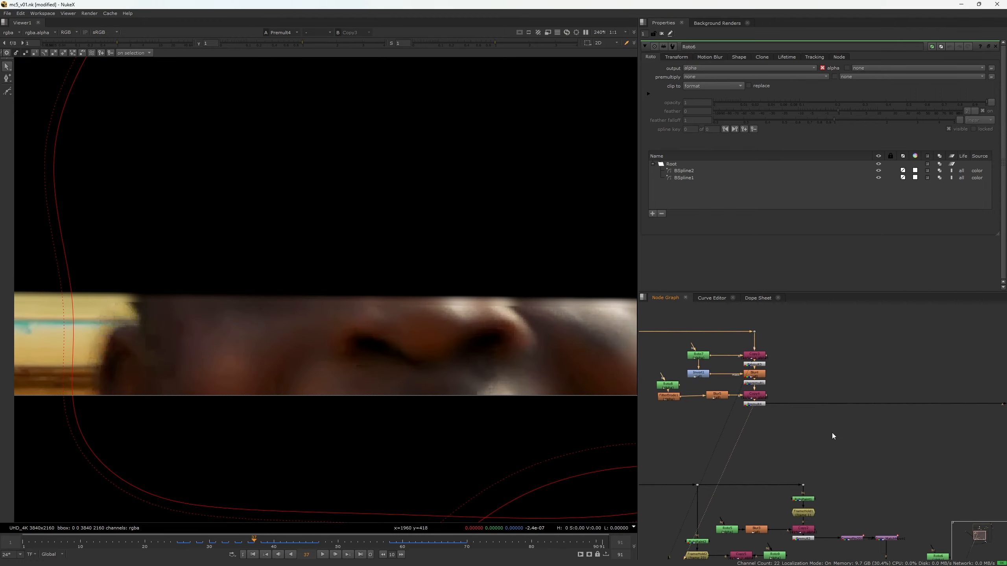
{"action": "left_click", "coordinate": [832, 451]}
{"action": "key", "text": "2"}
{"action": "scroll", "coordinate": [749, 425], "scroll_direction": "up", "scroll_amount": 3}
{"action": "middle_click_drag", "start_coordinate": [789, 431], "coordinate": [771, 528]}
{"action": "left_click", "coordinate": [727, 405]}
{"action": "key", "text": "1"}
{"action": "scroll", "coordinate": [455, 317], "scroll_direction": "down", "scroll_amount": 7}
{"action": "left_click", "coordinate": [679, 456]}
{"action": "key", "text": "2"}
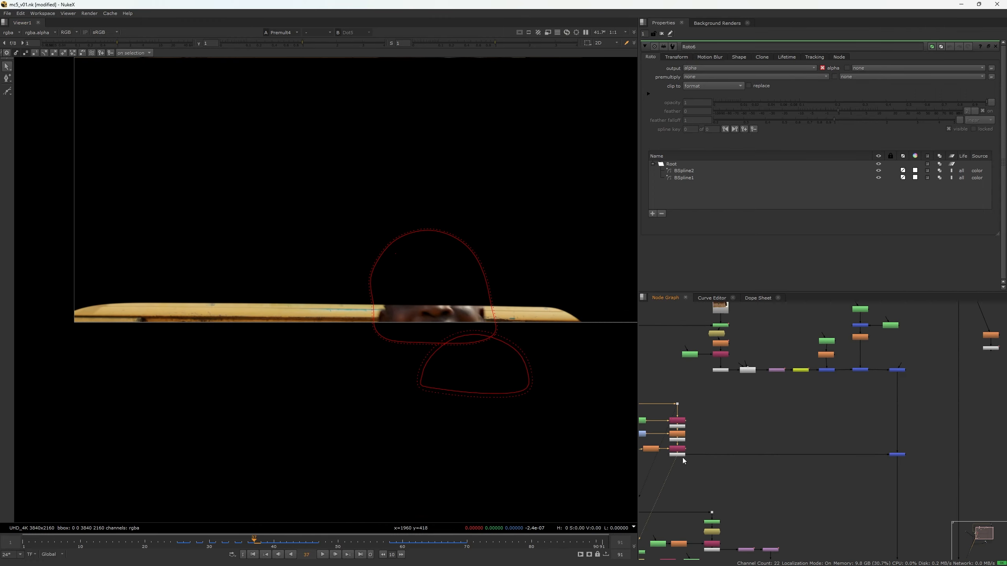
- Play back the Premult4 beam patch, then return to frame 42
{"action": "left_click", "coordinate": [325, 554]}
{"action": "scroll", "coordinate": [679, 448], "scroll_direction": "up", "scroll_amount": 5}
{"action": "middle_click_drag", "start_coordinate": [679, 448], "coordinate": [755, 434]}
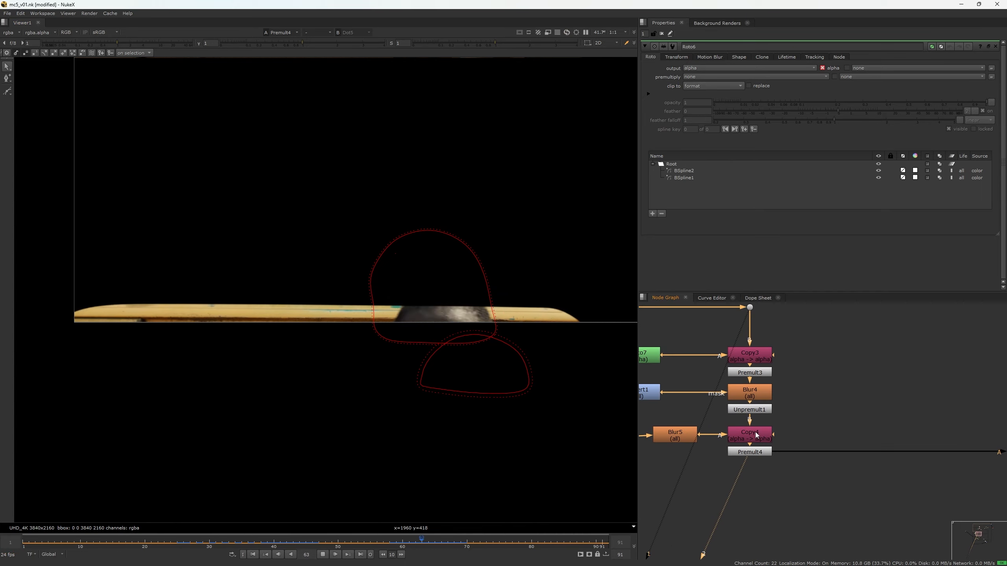
{"action": "left_click", "coordinate": [328, 555]}
{"action": "left_click_drag", "start_coordinate": [390, 543], "coordinate": [286, 541]}
- View the merge outputs along the main branch of the comp and examine the area around the boy's shoe
{"action": "scroll", "coordinate": [442, 298], "scroll_direction": "up", "scroll_amount": 4}
{"action": "scroll", "coordinate": [906, 461], "scroll_direction": "down", "scroll_amount": 2}
{"action": "middle_click_drag", "start_coordinate": [905, 460], "coordinate": [796, 416]}
{"action": "scroll", "coordinate": [845, 391], "scroll_direction": "down", "scroll_amount": 4}
{"action": "left_click", "coordinate": [935, 547]}
{"action": "key", "text": "2"}
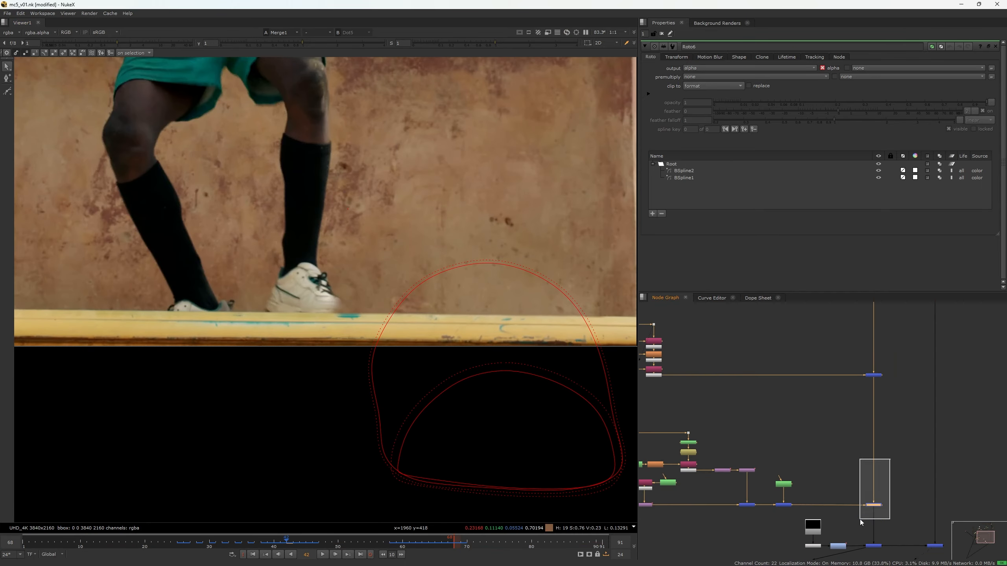
{"action": "key", "text": "1"}
{"action": "scroll", "coordinate": [884, 455], "scroll_direction": "down", "scroll_amount": 1}
{"action": "middle_click_drag", "start_coordinate": [884, 455], "coordinate": [922, 418]}
{"action": "left_click_drag", "start_coordinate": [902, 353], "coordinate": [896, 390]}
{"action": "left_click", "coordinate": [964, 498]}
{"action": "key", "text": "1"}
{"action": "scroll", "coordinate": [397, 393], "scroll_direction": "up", "scroll_amount": 1}
{"action": "middle_click_drag", "start_coordinate": [905, 352], "coordinate": [895, 434]}
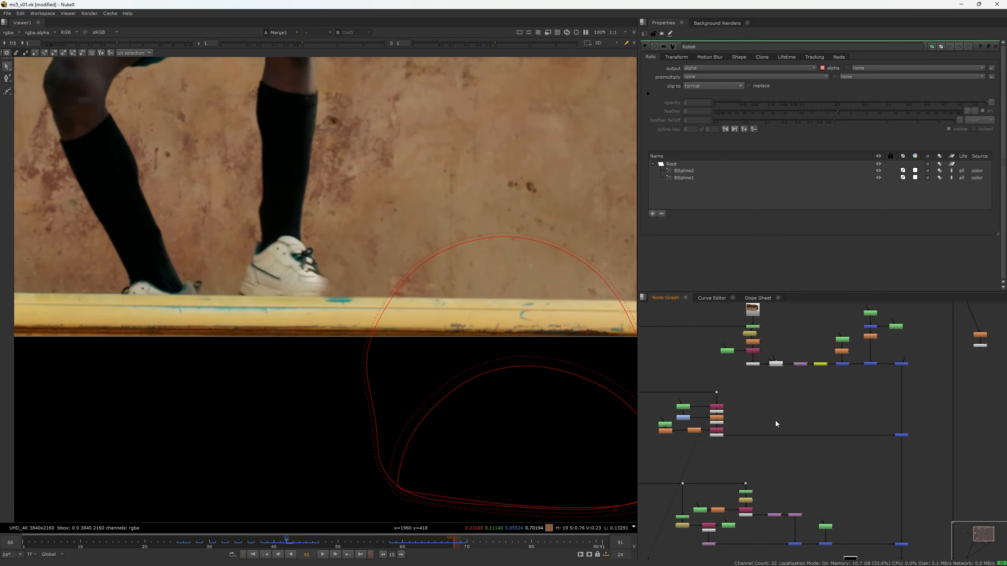
- Compare the original plate with the Merge1 result around the boy's shoe at frame 42
{"action": "scroll", "coordinate": [721, 425], "scroll_direction": "up", "scroll_amount": 4}
{"action": "middle_click_drag", "start_coordinate": [722, 425], "coordinate": [758, 427]}
{"action": "scroll", "coordinate": [759, 442], "scroll_direction": "up", "scroll_amount": 2}
{"action": "left_click_drag", "start_coordinate": [749, 452], "coordinate": [811, 461]}
{"action": "middle_click_drag", "start_coordinate": [346, 280], "coordinate": [363, 296]}
{"action": "scroll", "coordinate": [832, 416], "scroll_direction": "down", "scroll_amount": 6}
{"action": "key", "text": "1"}
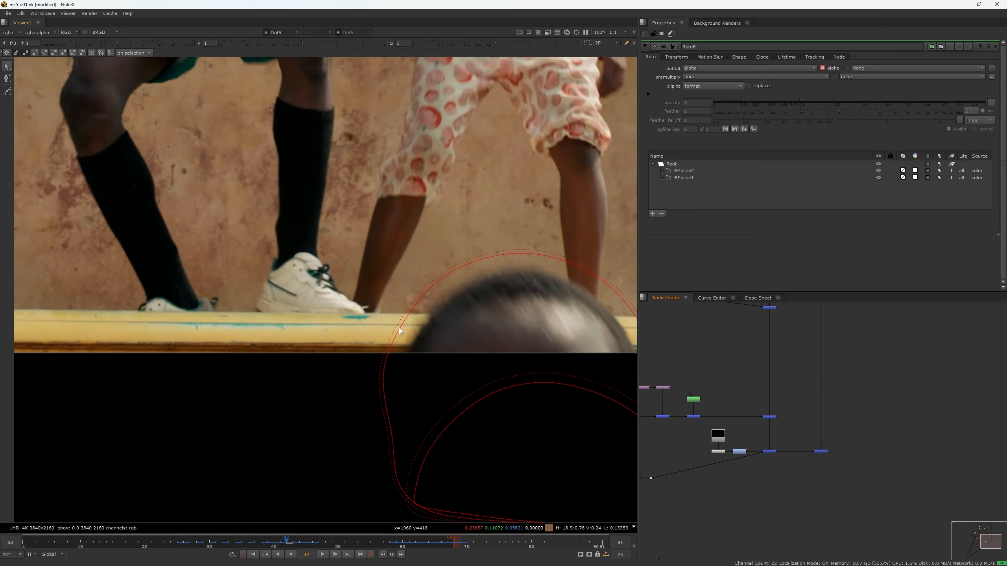
{"action": "scroll", "coordinate": [213, 314], "scroll_direction": "up", "scroll_amount": 2}
{"action": "key", "text": "2"}
{"action": "scroll", "coordinate": [899, 452], "scroll_direction": "down", "scroll_amount": 2}
{"action": "scroll", "coordinate": [831, 471], "scroll_direction": "up", "scroll_amount": 5}
{"action": "left_click", "coordinate": [781, 496]}
{"action": "middle_click_drag", "start_coordinate": [782, 498], "coordinate": [963, 387]}
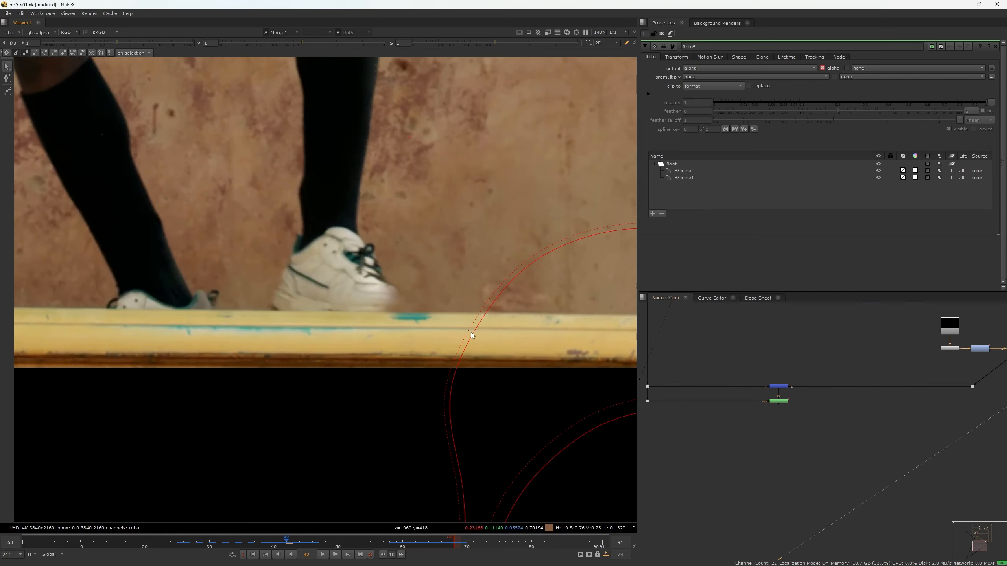
- View RotoPaint4, close all open node properties and inspect the alpha of the shoe reveal strokes
{"action": "left_click", "coordinate": [789, 459]}
{"action": "key", "text": "1"}
{"action": "scroll", "coordinate": [212, 247], "scroll_direction": "down", "scroll_amount": 3}
{"action": "key", "text": "a"}
{"action": "key", "text": "a"}
{"action": "left_click", "coordinate": [661, 33]}
{"action": "key", "text": "a"}
{"action": "key", "text": "a"}
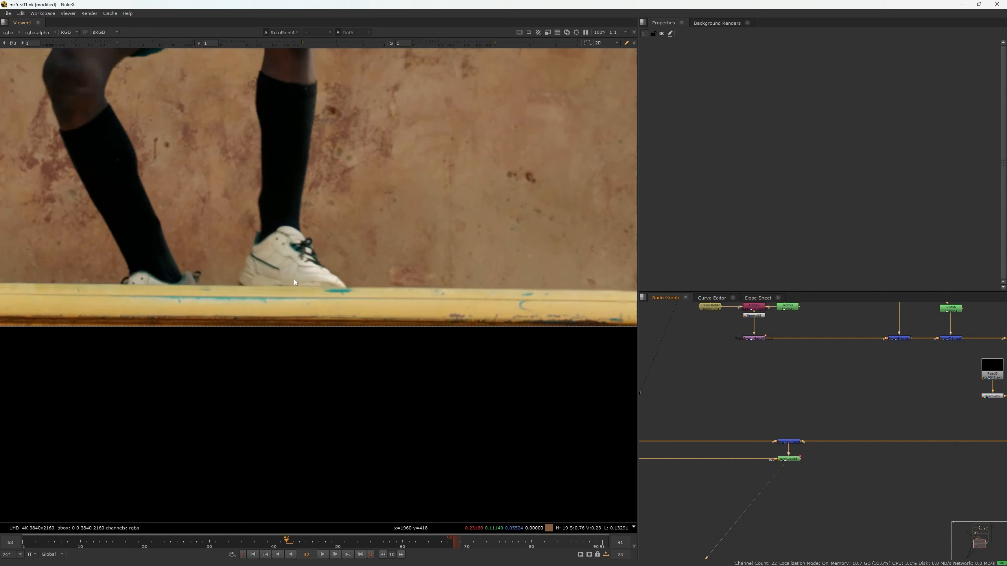
{"action": "scroll", "coordinate": [312, 282], "scroll_direction": "up", "scroll_amount": 3}
{"action": "key", "text": "a"}
{"action": "scroll", "coordinate": [369, 274], "scroll_direction": "up", "scroll_amount": 1}
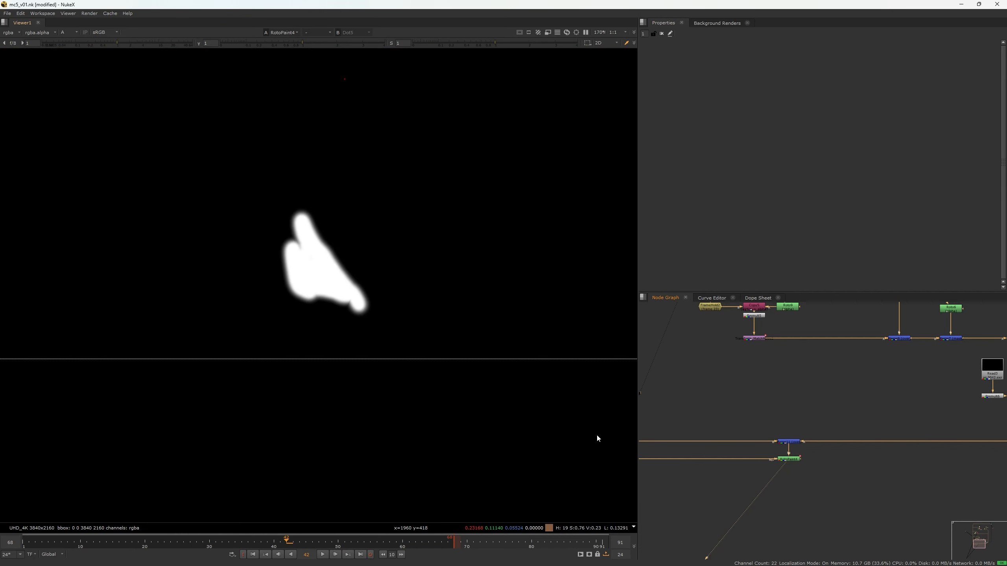
{"action": "key", "text": "a"}
{"action": "scroll", "coordinate": [715, 517], "scroll_direction": "up", "scroll_amount": 3}
{"action": "scroll", "coordinate": [847, 457], "scroll_direction": "up", "scroll_amount": 1}
- Add a Premult node after RotoPaint4 and play back its output
{"action": "key", "text": "Tab"}
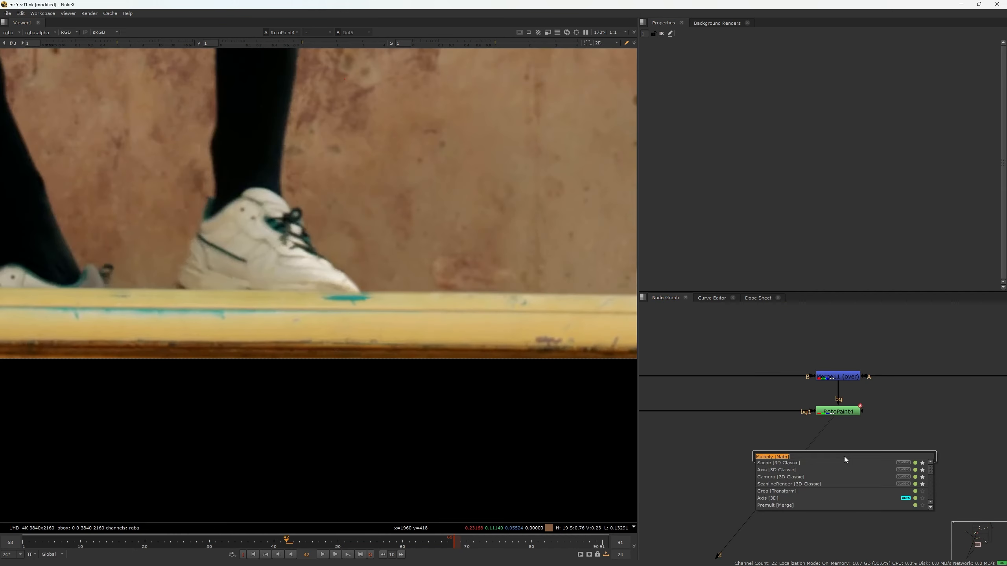
{"action": "type", "text": "PRE"}
{"action": "key", "text": "Return"}
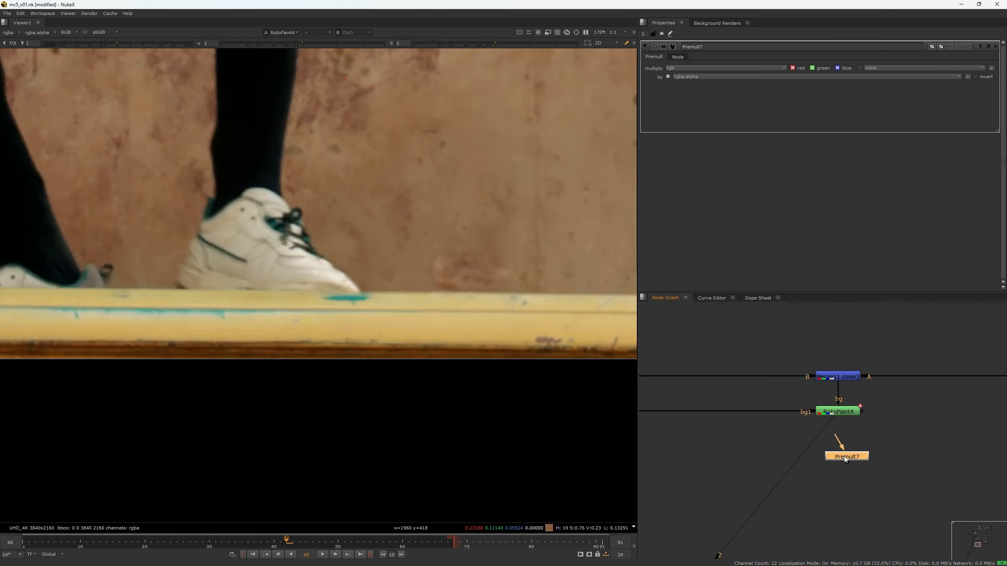
{"action": "left_click", "coordinate": [818, 438]}
{"action": "key", "text": "1"}
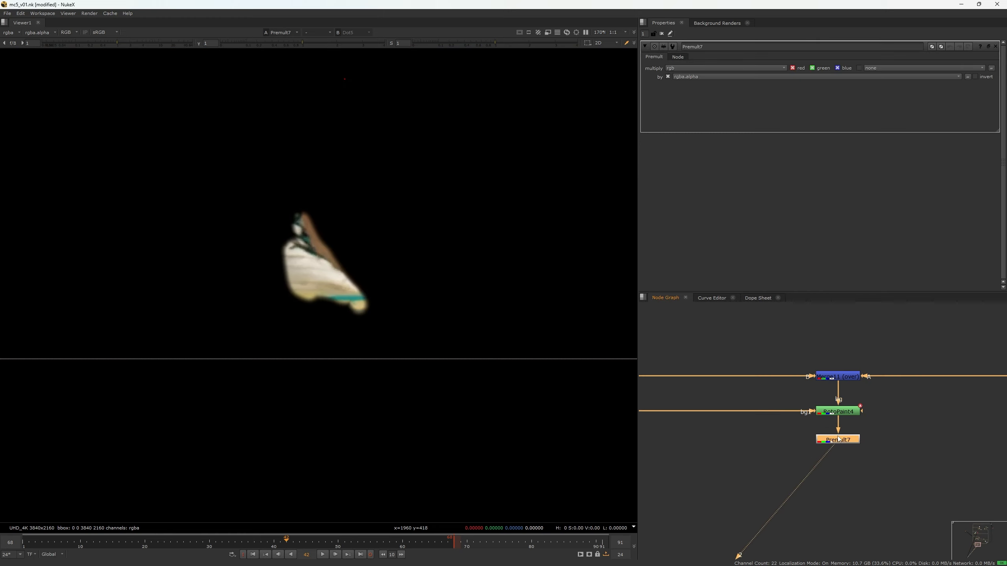
{"action": "scroll", "coordinate": [395, 326], "scroll_direction": "down", "scroll_amount": 8}
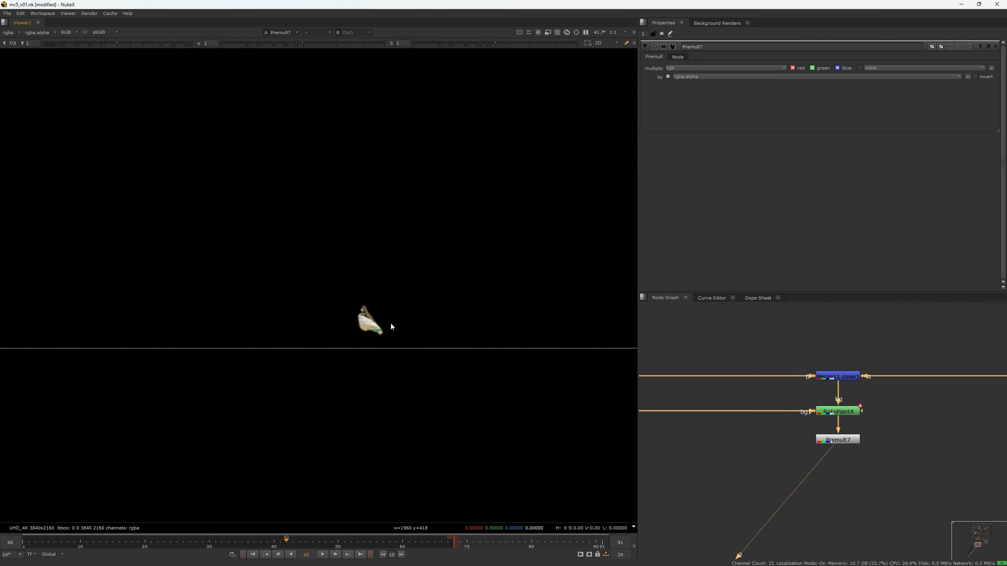
{"action": "key", "text": "l"}
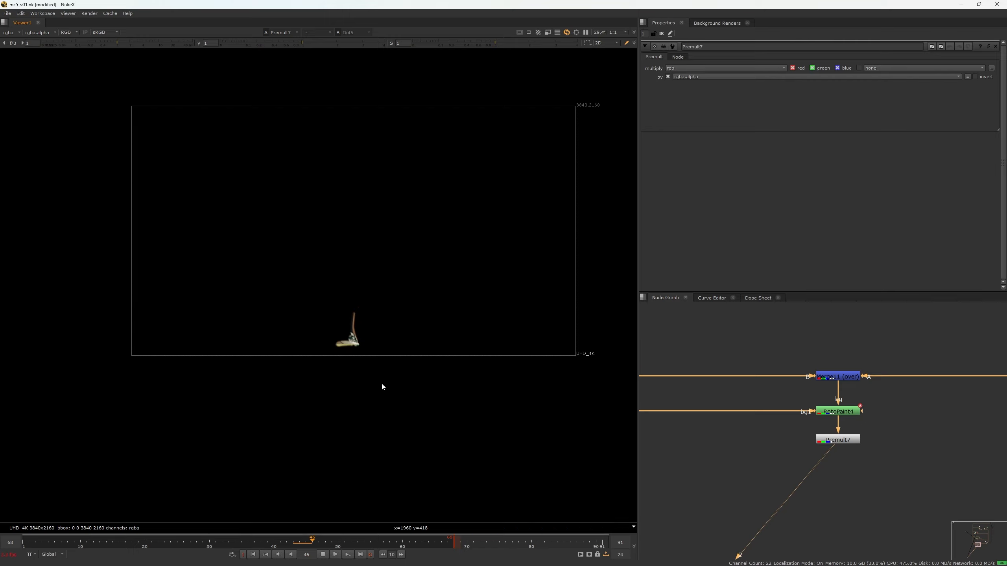
- Stop playback and add a Merge node below the last merge of the main branch, with Premult7 as its A input
{"action": "key", "text": "k"}
{"action": "middle_click_drag", "start_coordinate": [413, 375], "coordinate": [354, 361]}
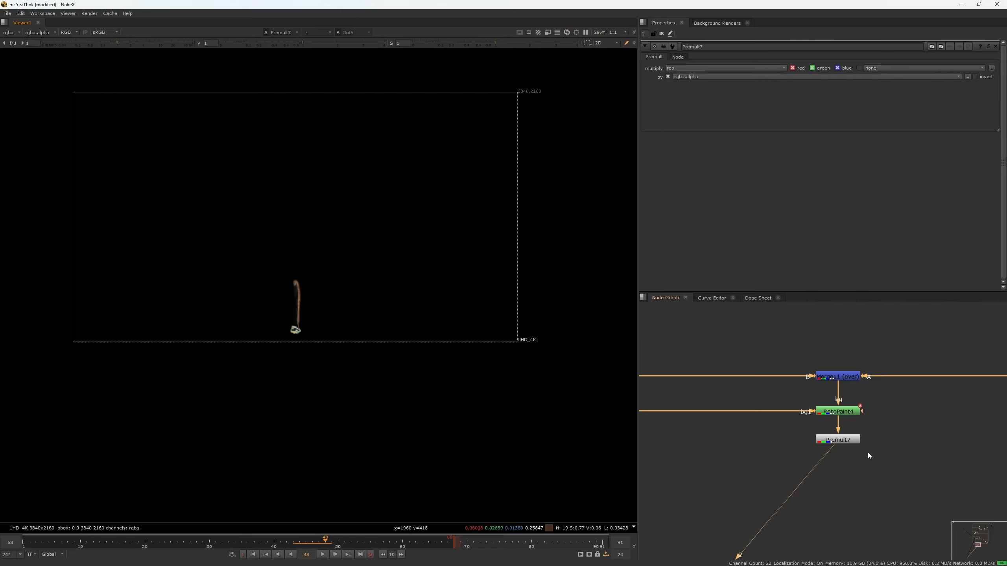
{"action": "middle_click_drag", "start_coordinate": [868, 455], "coordinate": [676, 447]}
{"action": "scroll", "coordinate": [886, 436], "scroll_direction": "down", "scroll_amount": 5}
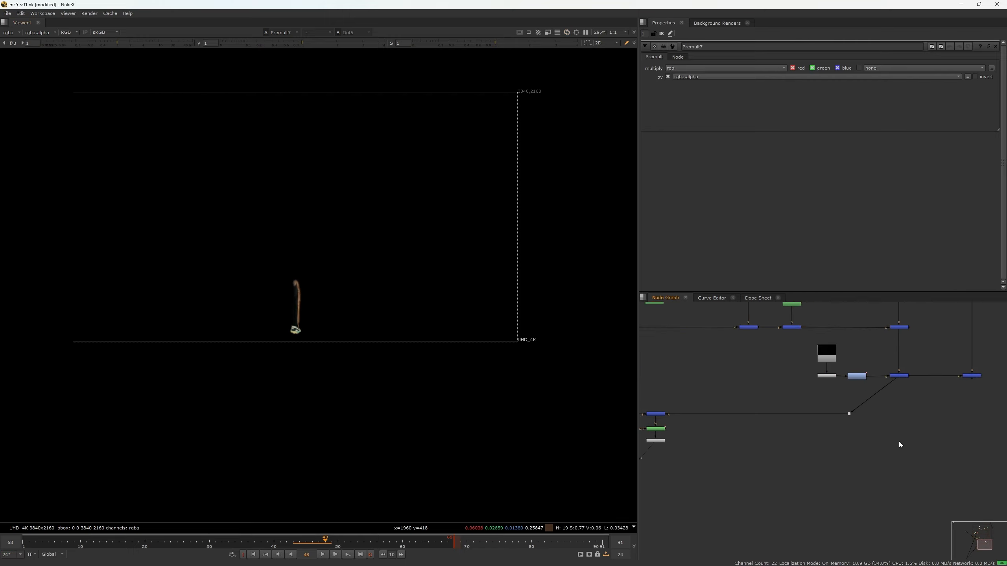
{"action": "key", "text": "m"}
{"action": "left_click_drag", "start_coordinate": [898, 436], "coordinate": [900, 387]}
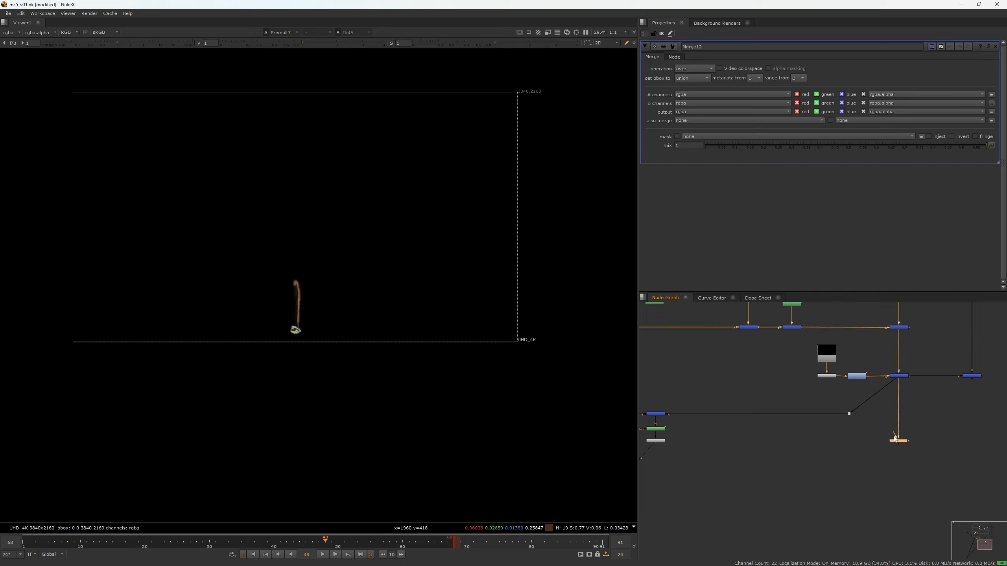
{"action": "left_click_drag", "start_coordinate": [797, 443], "coordinate": [649, 442]}
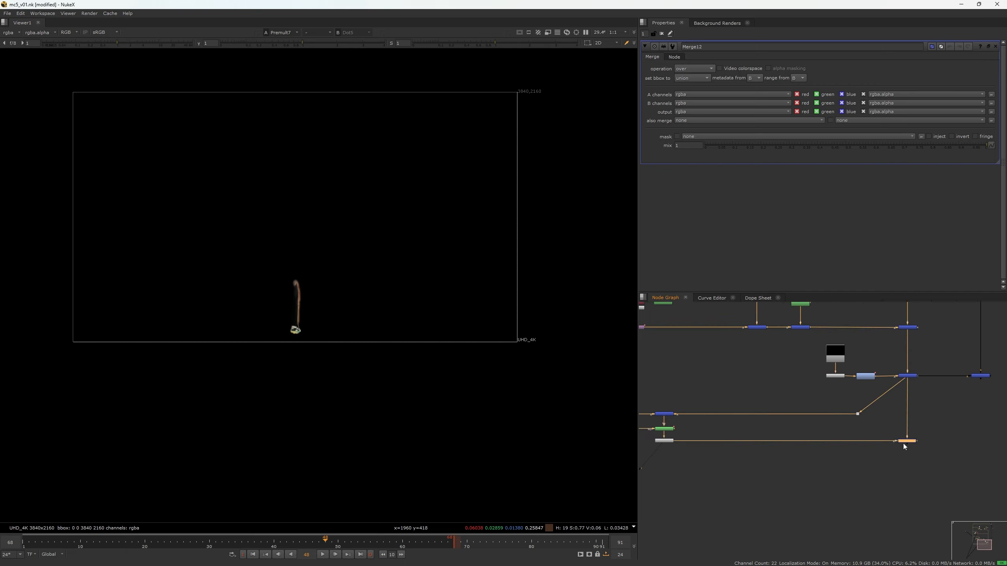
- Reconnect the final Merge1 input to the new Merge12, align Merge1 level with it, and view the Merge1 output
{"action": "middle_click_drag", "start_coordinate": [984, 378], "coordinate": [915, 396]}
{"action": "key", "text": "f"}
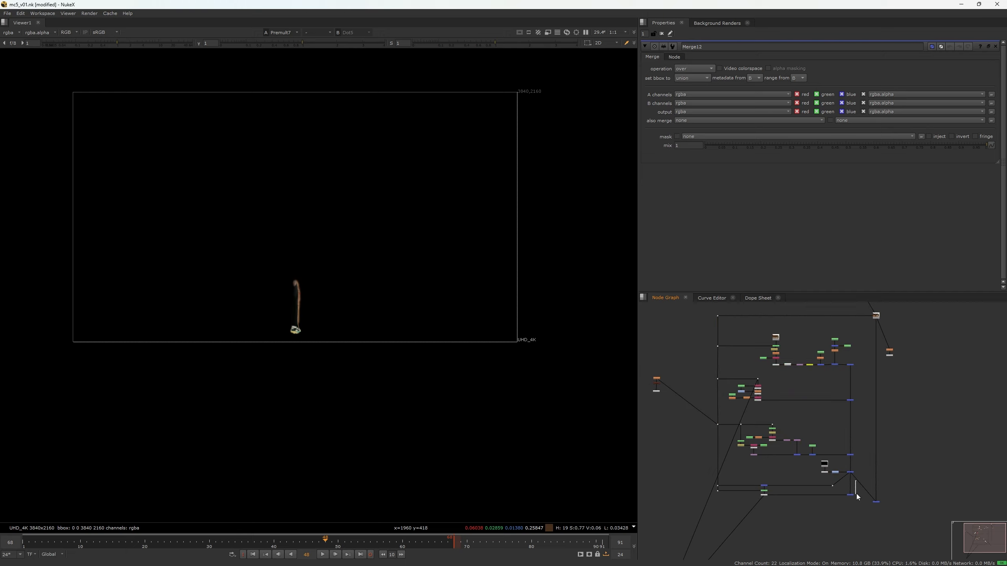
{"action": "scroll", "coordinate": [853, 499], "scroll_direction": "up", "scroll_amount": 3}
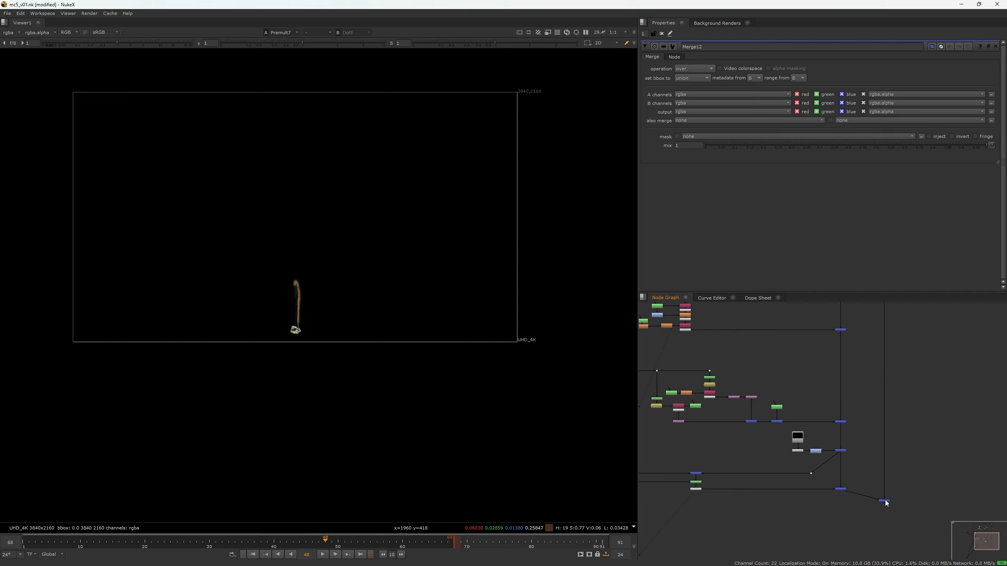
{"action": "left_click_drag", "start_coordinate": [887, 504], "coordinate": [886, 496]}
{"action": "left_click", "coordinate": [867, 517]}
{"action": "scroll", "coordinate": [381, 291], "scroll_direction": "down", "scroll_amount": 1}
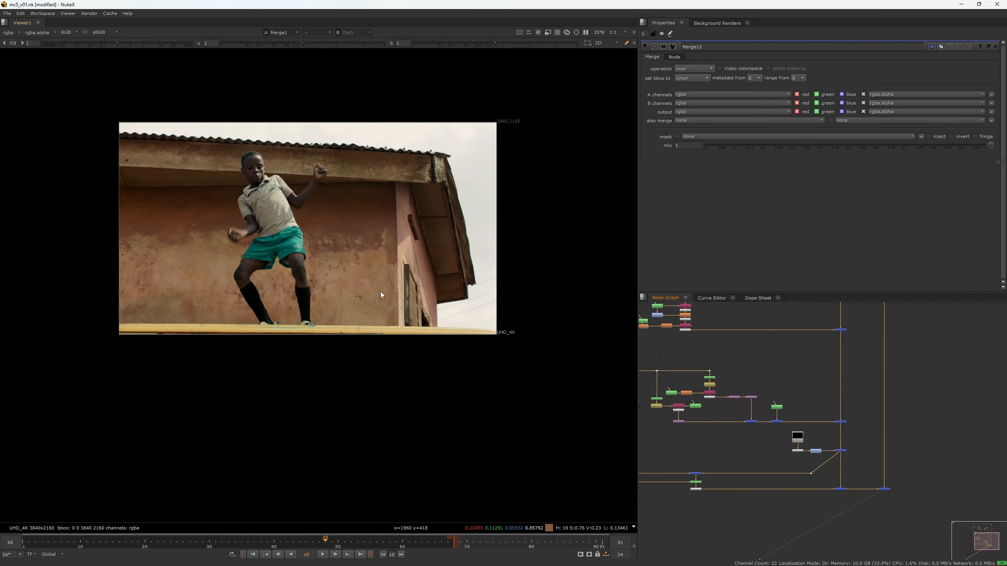
- Play back the Merge1 result and check the boy's legs and shoes along the yellow ledge
{"action": "scroll", "coordinate": [325, 335], "scroll_direction": "up", "scroll_amount": 8}
{"action": "scroll", "coordinate": [322, 332], "scroll_direction": "down", "scroll_amount": 5}
{"action": "scroll", "coordinate": [354, 404], "scroll_direction": "down", "scroll_amount": 3}
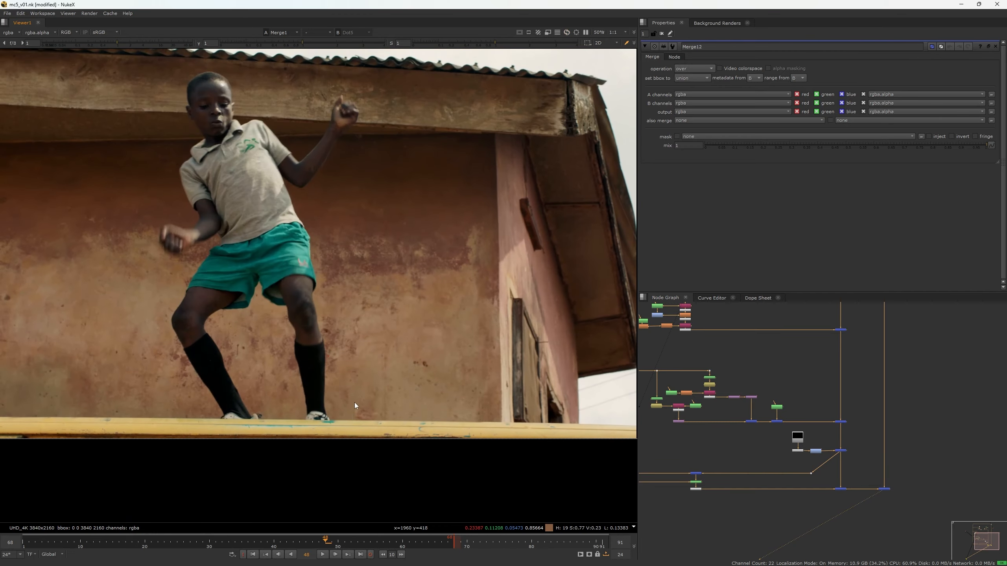
{"action": "key", "text": "l"}
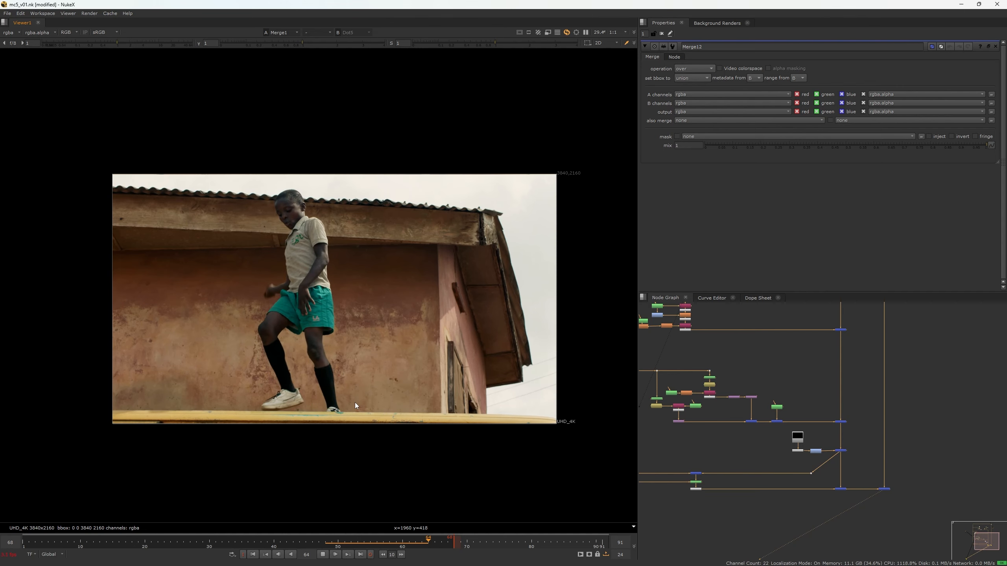
- Stop at frame 66 and compare the Merge1 result with the original plate along the ledge and wall
{"action": "key", "text": "k"}
{"action": "scroll", "coordinate": [253, 392], "scroll_direction": "up", "scroll_amount": 3}
{"action": "key", "text": "1"}
{"action": "key", "text": "2"}
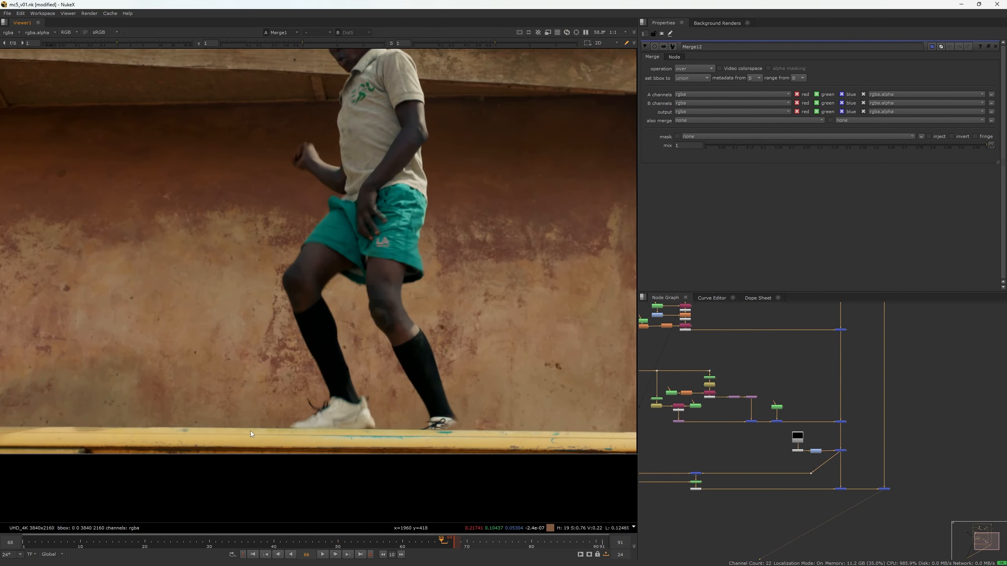
{"action": "middle_click_drag", "start_coordinate": [167, 413], "coordinate": [363, 297]}
{"action": "key", "text": "1"}
{"action": "scroll", "coordinate": [364, 297], "scroll_direction": "up", "scroll_amount": 5}
{"action": "key", "text": "2"}
{"action": "key", "text": "1"}
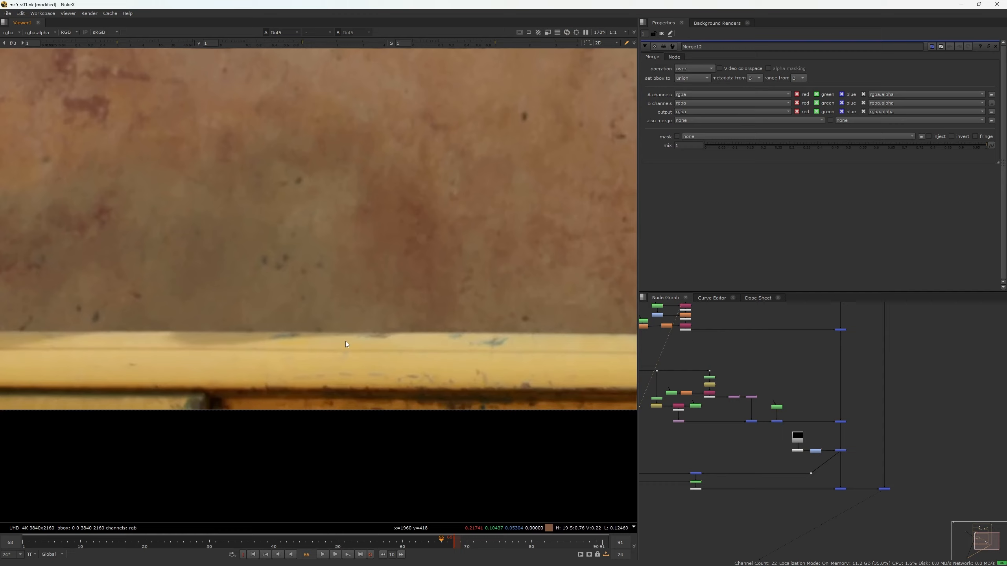
{"action": "key", "text": "2"}
{"action": "key", "text": "1"}
{"action": "scroll", "coordinate": [428, 336], "scroll_direction": "down", "scroll_amount": 4}
{"action": "key", "text": "2"}
{"action": "scroll", "coordinate": [412, 339], "scroll_direction": "down", "scroll_amount": 3}
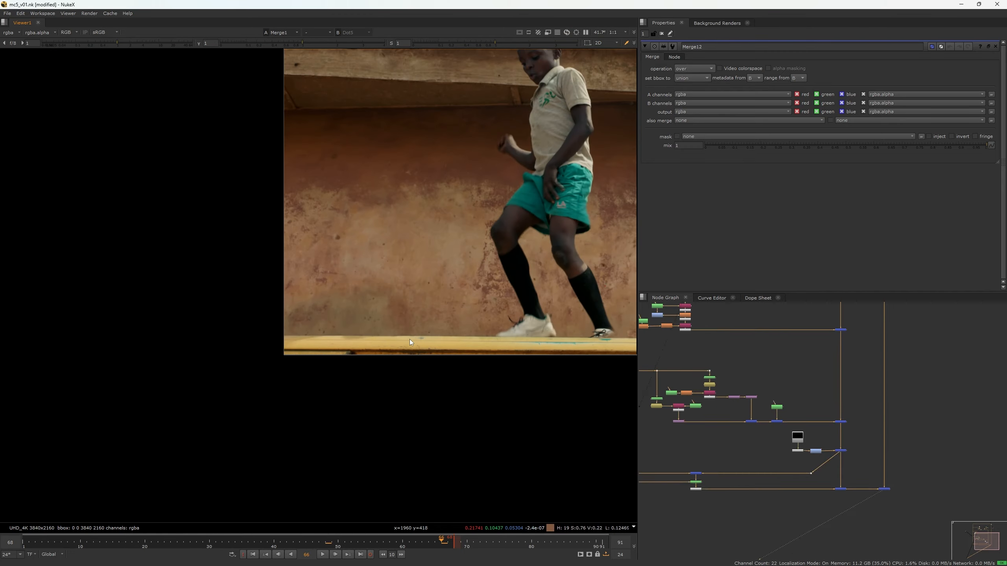
- Inspect the boy's shoes at frame 66, play back the Merge1 result through the following frames, and stop playback
{"action": "middle_click_drag", "start_coordinate": [421, 342], "coordinate": [324, 372]}
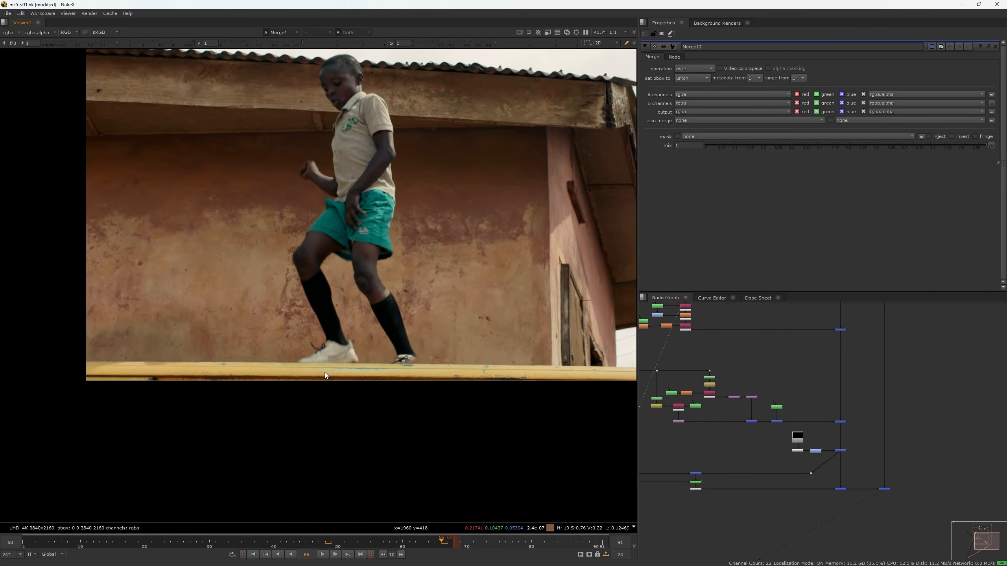
{"action": "scroll", "coordinate": [324, 371], "scroll_direction": "up", "scroll_amount": 8}
{"action": "scroll", "coordinate": [356, 353], "scroll_direction": "down", "scroll_amount": 7}
{"action": "key", "text": "l"}
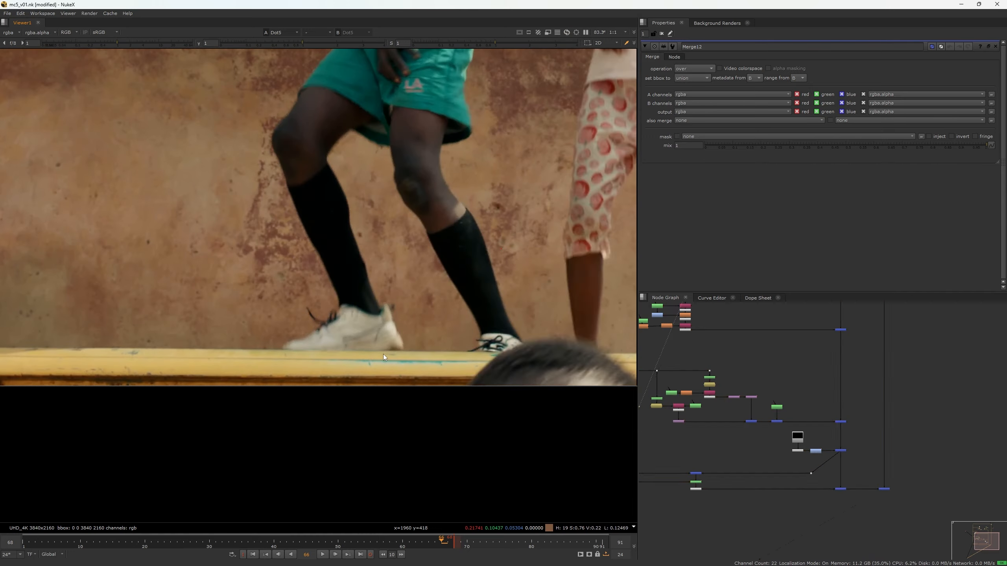
{"action": "scroll", "coordinate": [363, 349], "scroll_direction": "down", "scroll_amount": 3}
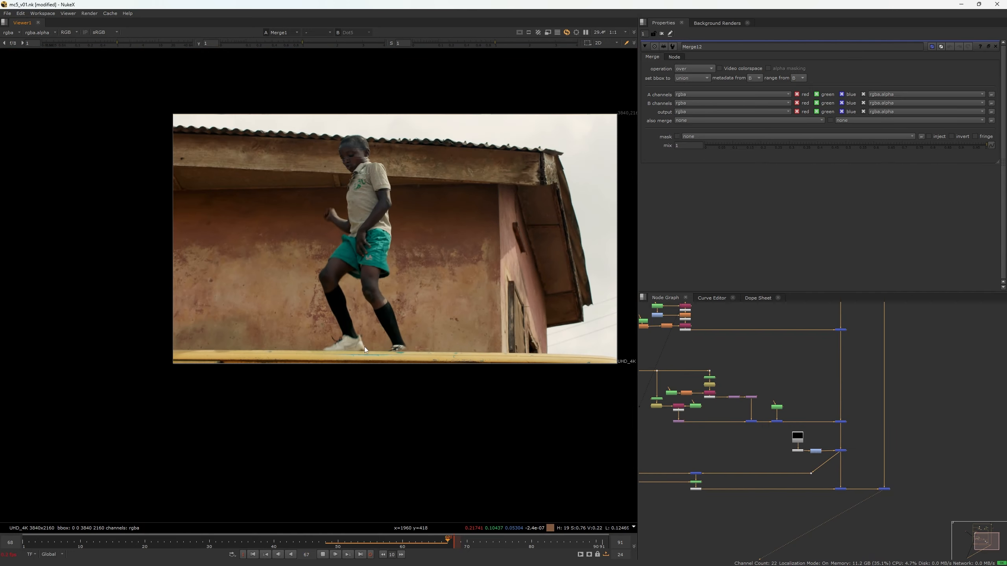
{"action": "middle_click_drag", "start_coordinate": [364, 346], "coordinate": [304, 387]}
{"action": "scroll", "coordinate": [353, 396], "scroll_direction": "up", "scroll_amount": 3}
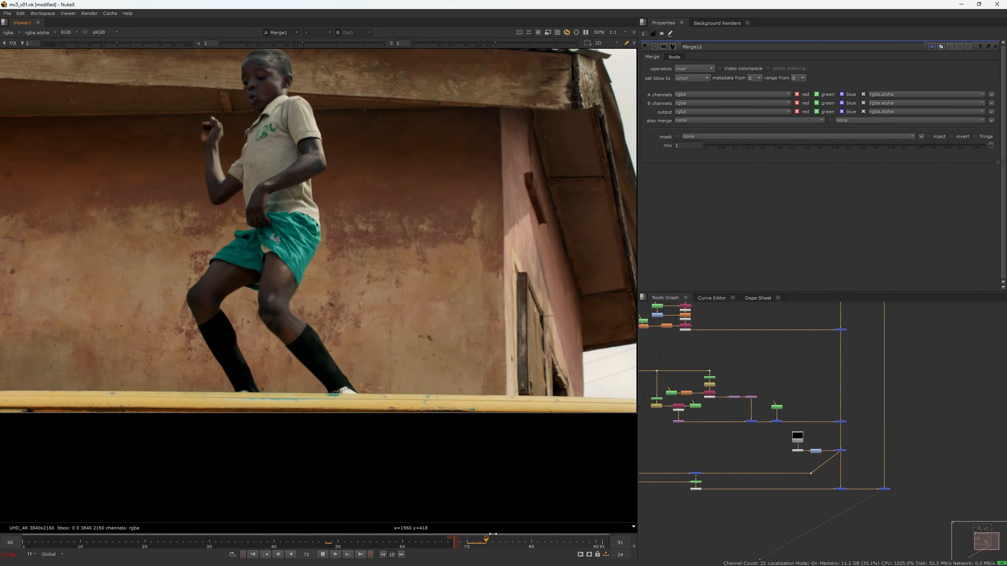
{"action": "left_click", "coordinate": [323, 554]}
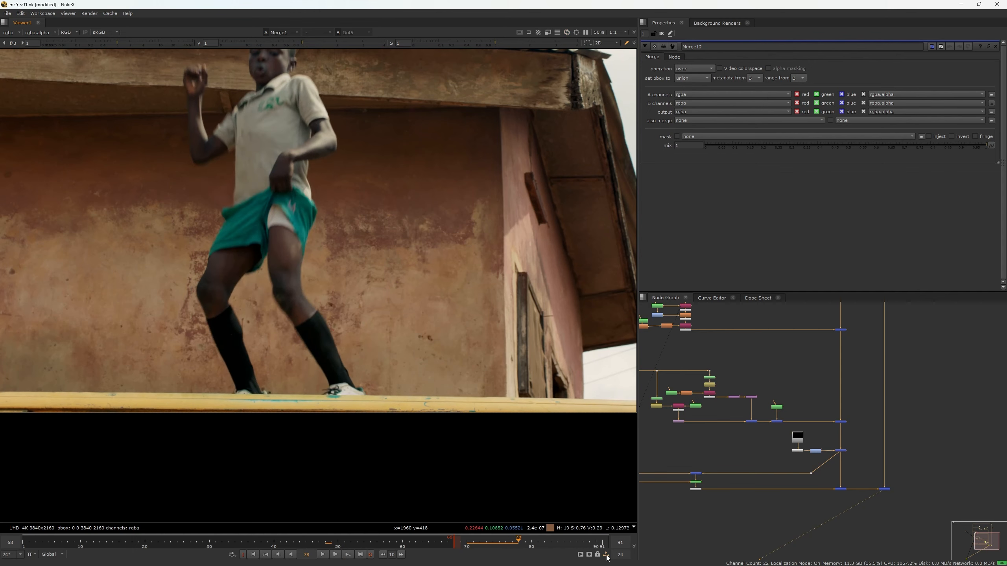
- Compare the original plate with the Merge1 result on the stopped frame and again around the shoes at frame 66
{"action": "left_click", "coordinate": [606, 555]}
{"action": "key", "text": "2"}
{"action": "key", "text": "1"}
{"action": "key", "text": "2"}
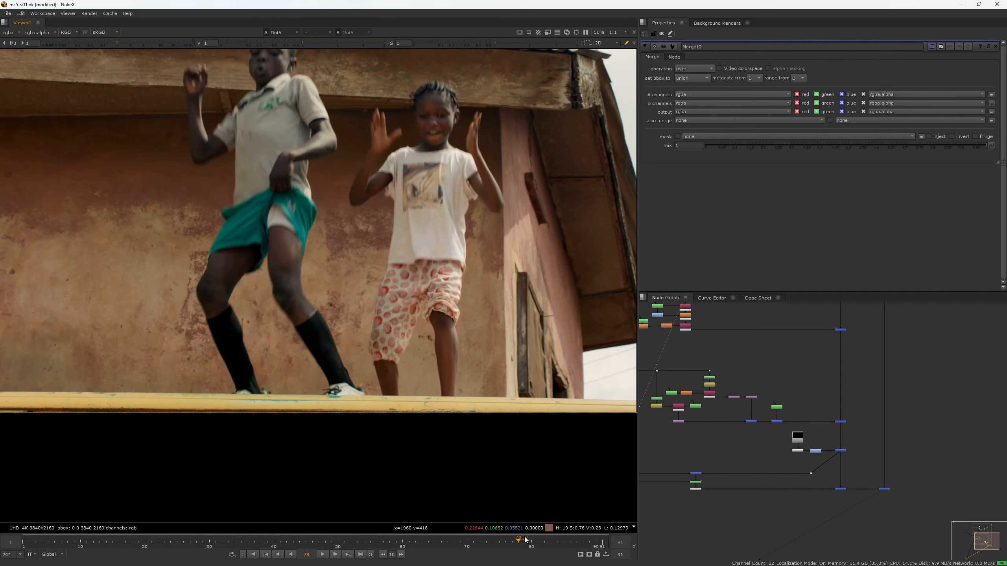
{"action": "left_click_drag", "start_coordinate": [523, 536], "coordinate": [439, 545]}
{"action": "key", "text": "1"}
{"action": "scroll", "coordinate": [348, 394], "scroll_direction": "up", "scroll_amount": 2}
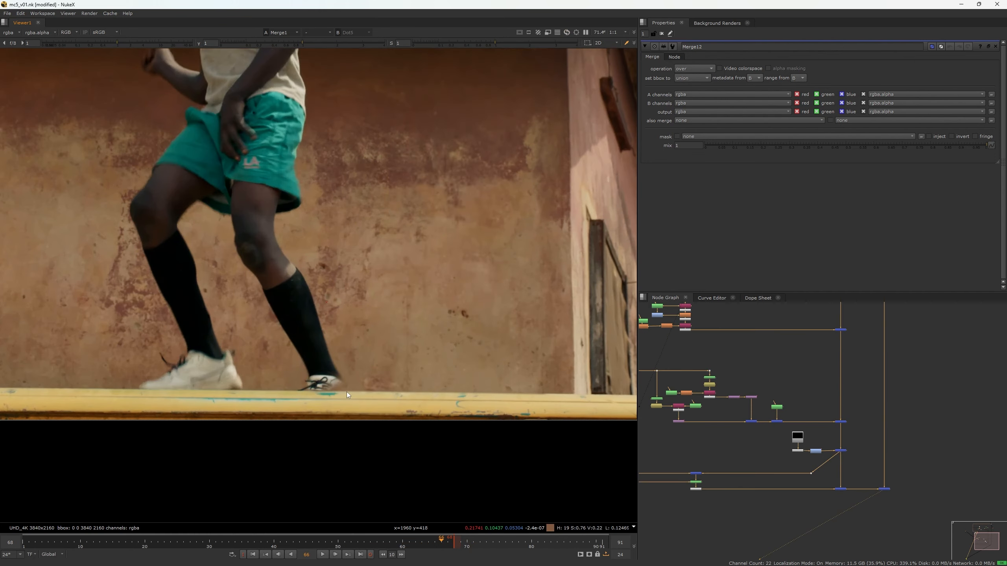
{"action": "key", "text": "2"}
{"action": "key", "text": "1"}
{"action": "key", "text": "2"}
{"action": "key", "text": "1"}
- Turn off the restricted playback range and compare the original plate with the Merge1 result at frame 31
{"action": "left_click", "coordinate": [606, 555]}
{"action": "left_click_drag", "start_coordinate": [387, 544], "coordinate": [215, 540]}
{"action": "key", "text": "2"}
{"action": "key", "text": "1"}
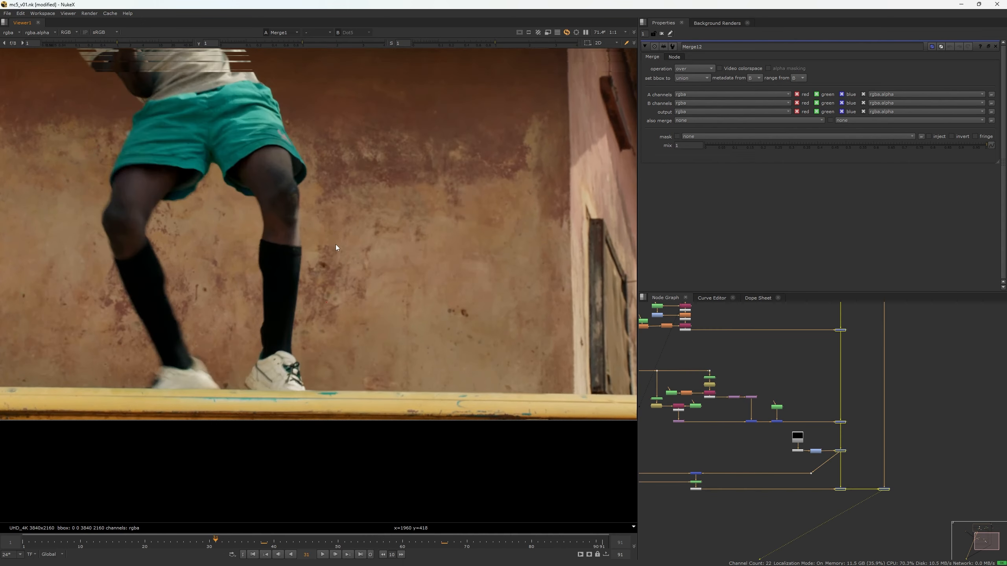
{"action": "scroll", "coordinate": [268, 309], "scroll_direction": "down", "scroll_amount": 2}
{"action": "key", "text": "2"}
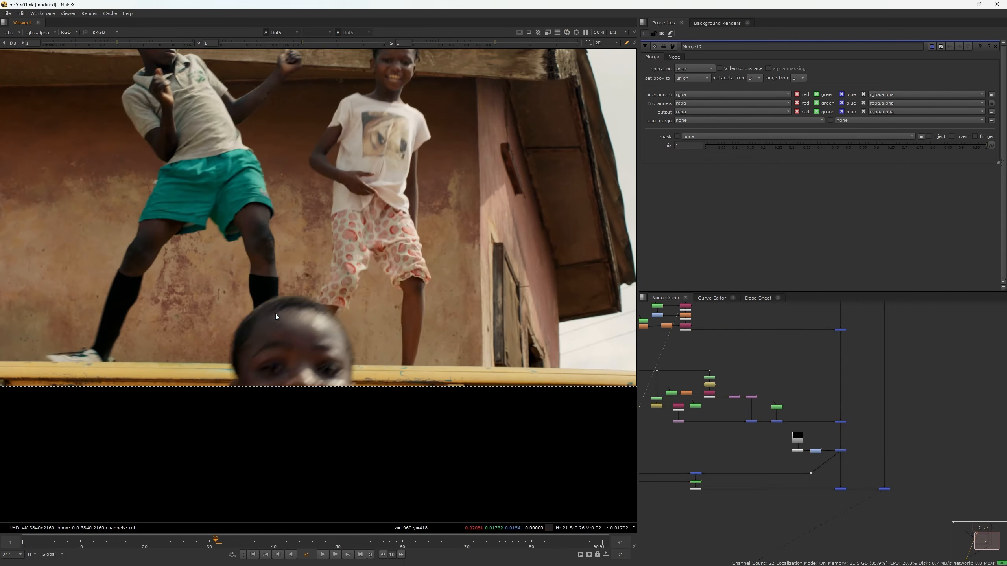
{"action": "key", "text": "1"}
- Play back the Merge1 result from frame 31 with the whole image in view
{"action": "middle_click_drag", "start_coordinate": [302, 314], "coordinate": [314, 379]}
{"action": "key", "text": "l"}
{"action": "scroll", "coordinate": [349, 318], "scroll_direction": "down", "scroll_amount": 5}
{"action": "scroll", "coordinate": [352, 316], "scroll_direction": "up", "scroll_amount": 2}
{"action": "scroll", "coordinate": [325, 378], "scroll_direction": "up", "scroll_amount": 1}
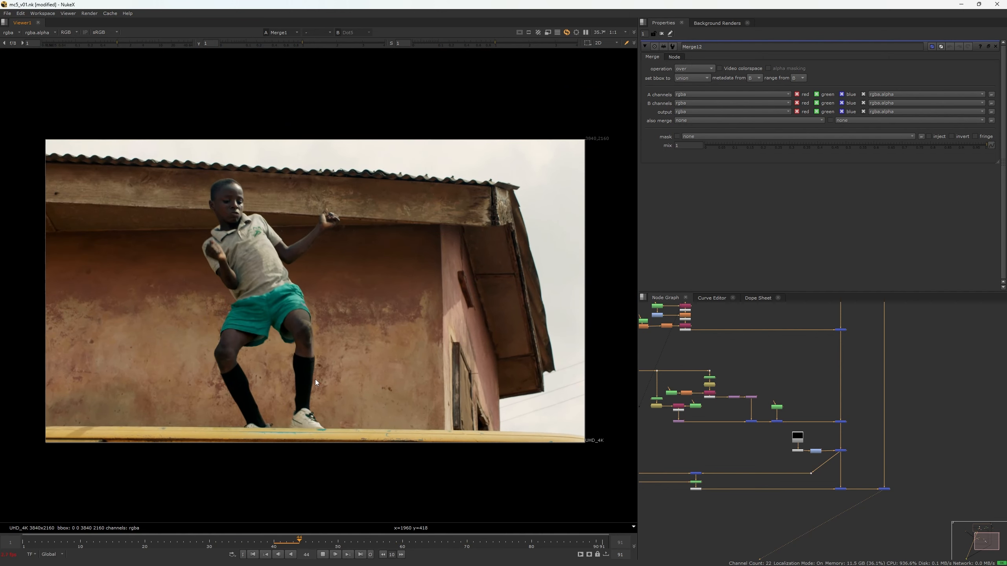